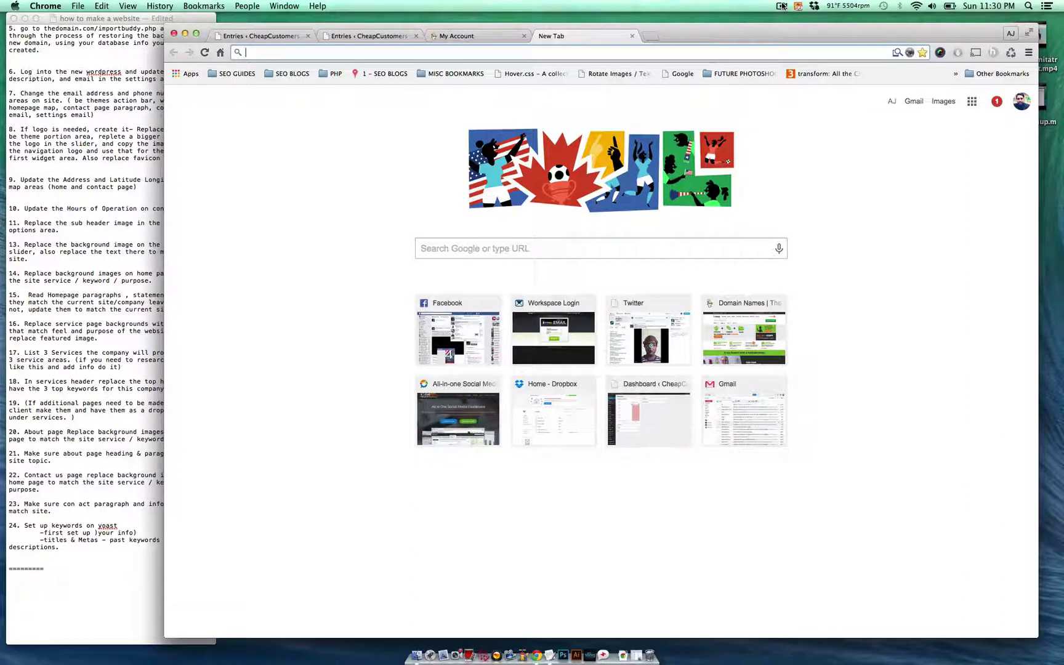
- Review the checklist notes and highlight the first step about the domain
{"action": "left_click", "coordinate": [279, 235]}
{"action": "left_click", "coordinate": [67, 168]}
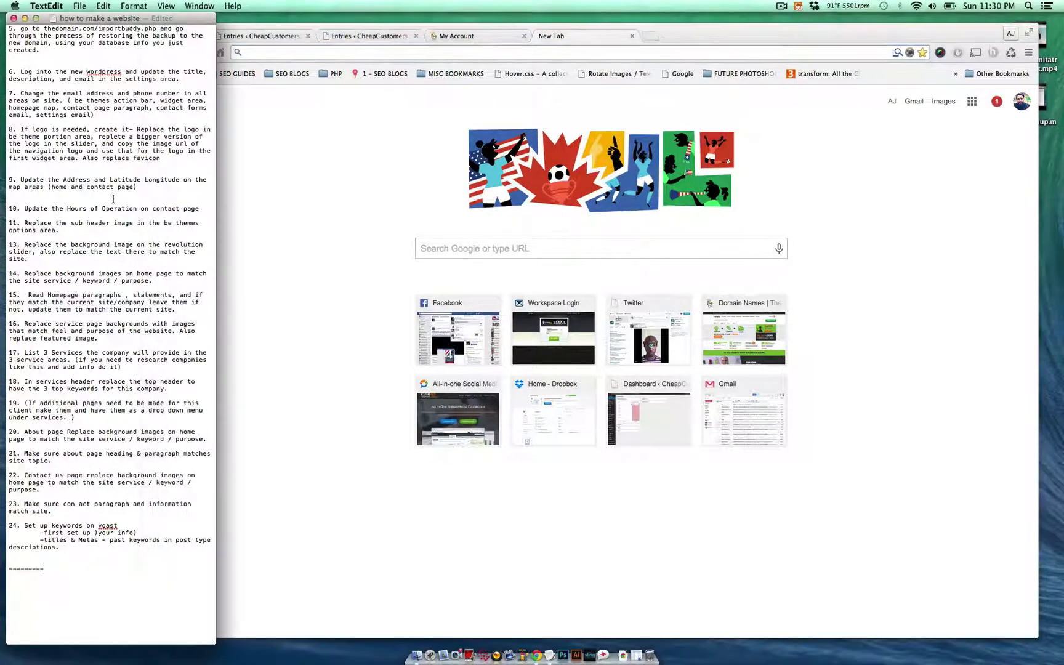
{"action": "scroll", "coordinate": [114, 199], "scroll_direction": "up", "scroll_amount": 5}
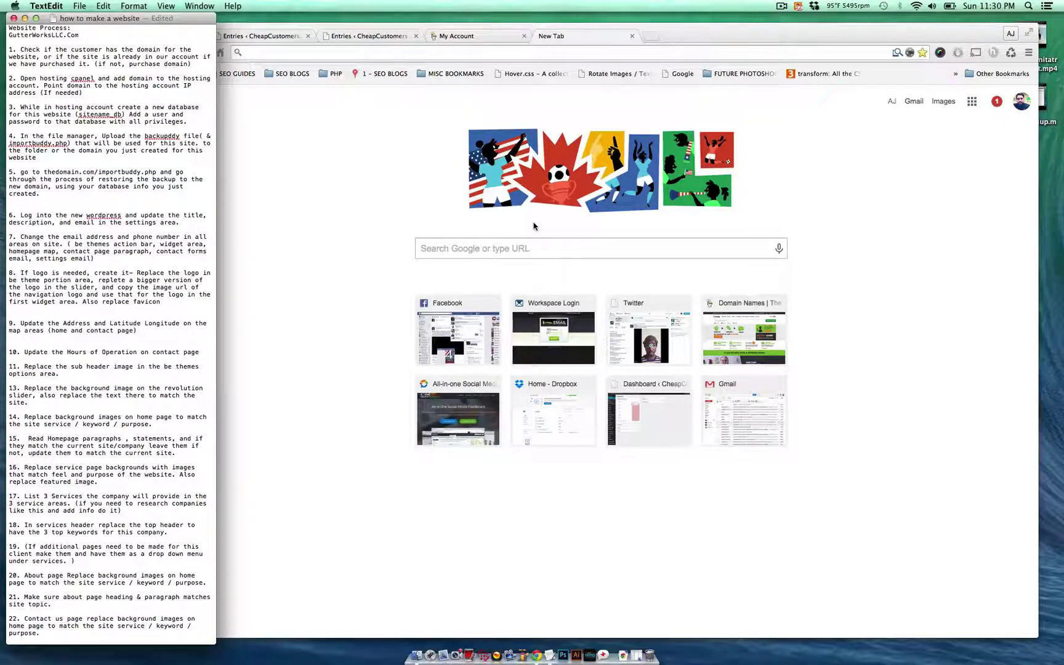
{"action": "scroll", "coordinate": [123, 154], "scroll_direction": "down", "scroll_amount": 2}
{"action": "scroll", "coordinate": [98, 92], "scroll_direction": "up", "scroll_amount": 2}
{"action": "scroll", "coordinate": [86, 62], "scroll_direction": "down", "scroll_amount": 2}
{"action": "scroll", "coordinate": [78, 48], "scroll_direction": "up", "scroll_amount": 2}
{"action": "triple_click", "coordinate": [78, 48]}
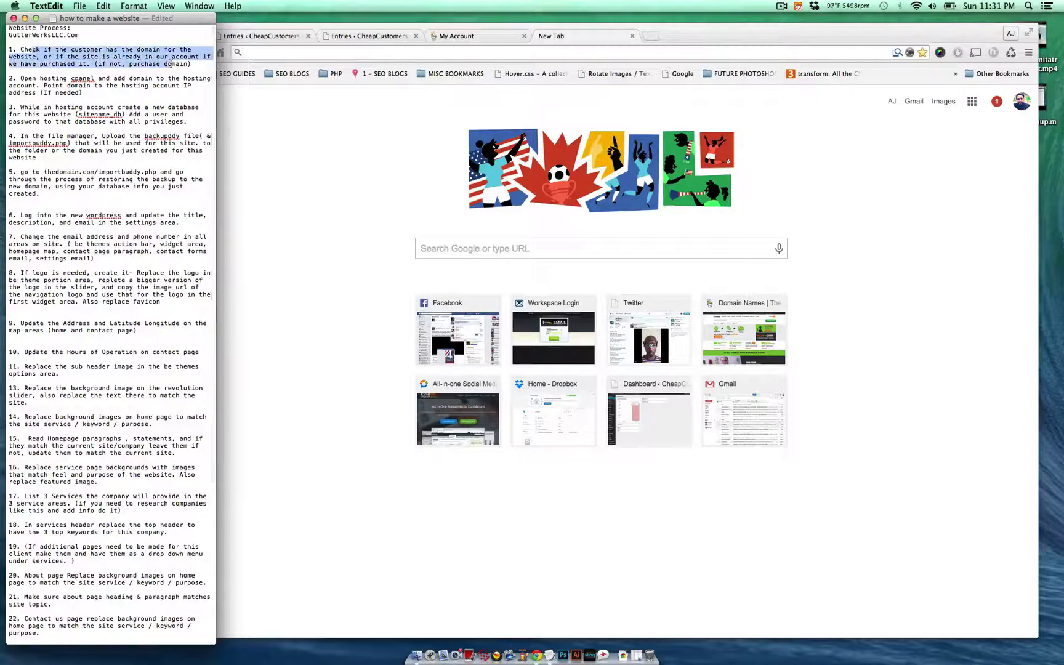
{"action": "left_click", "coordinate": [172, 64]}
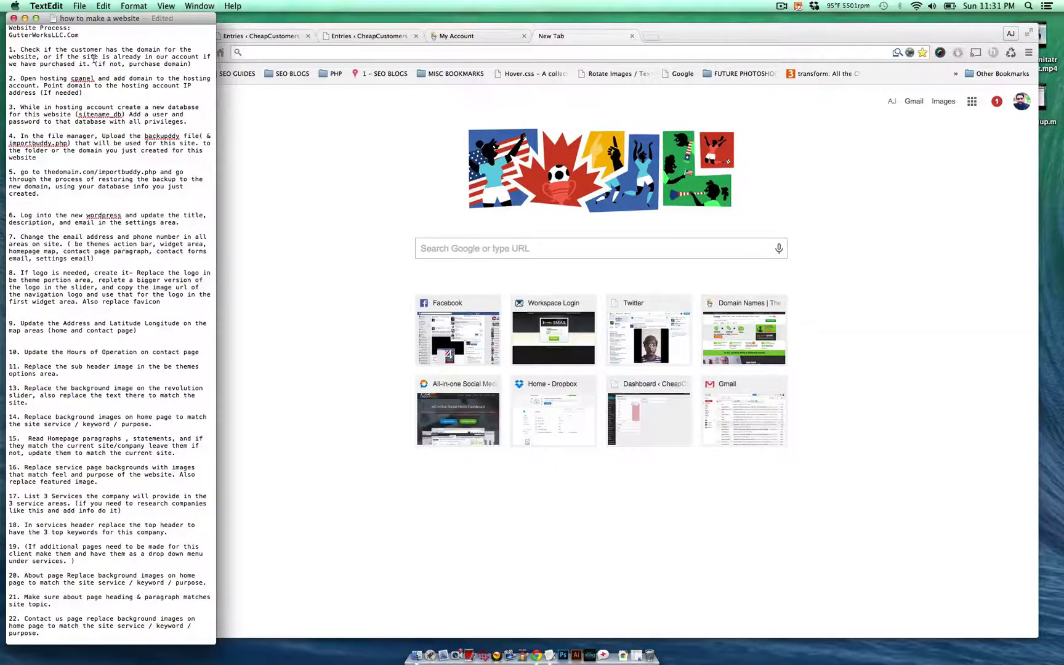
- Open client Entry #32 and select the requested domain in the Available field
{"action": "left_click", "coordinate": [435, 185]}
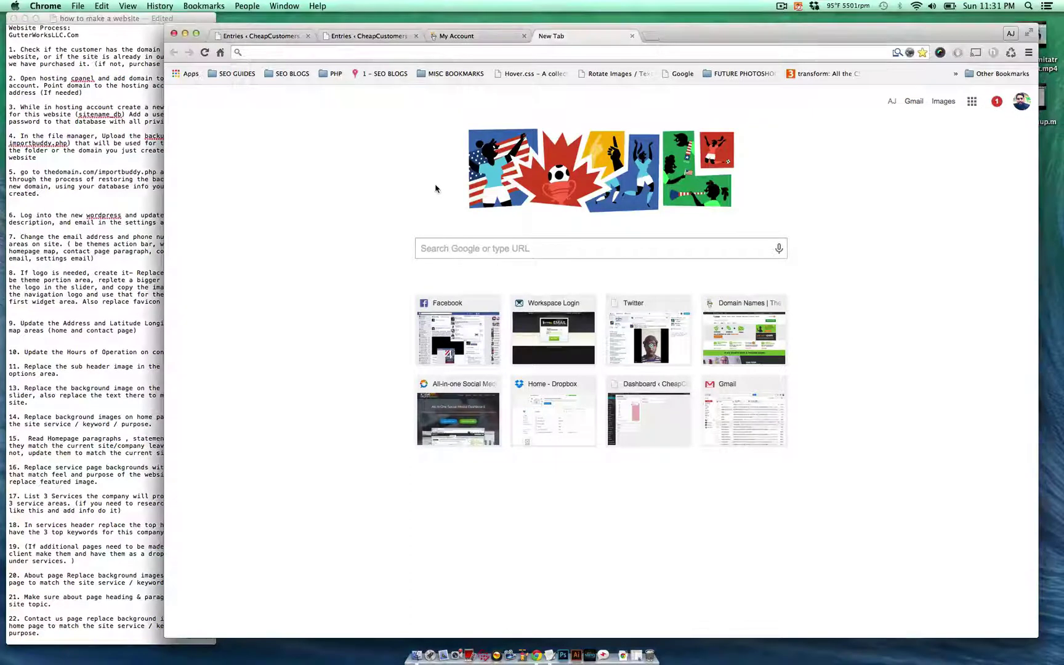
{"action": "left_click", "coordinate": [378, 38]}
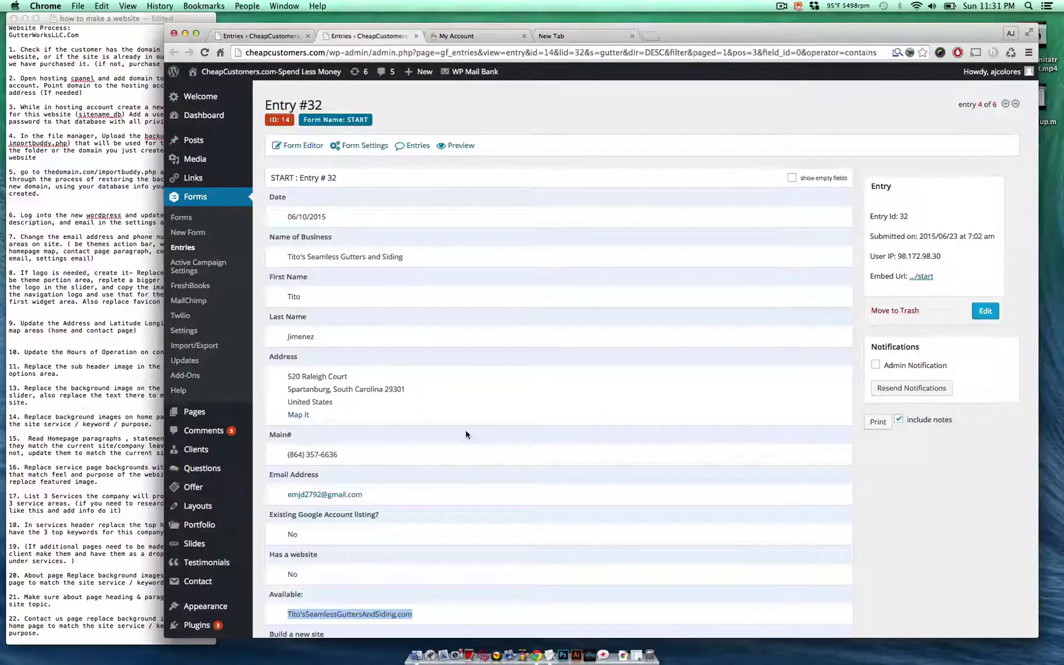
{"action": "scroll", "coordinate": [466, 434], "scroll_direction": "down", "scroll_amount": 5}
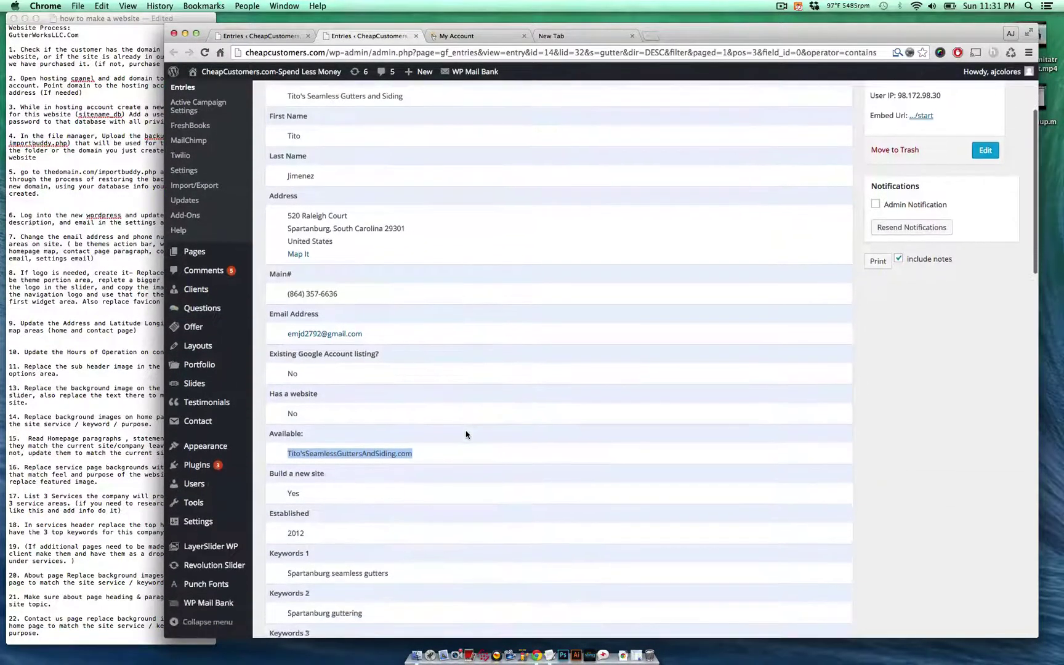
{"action": "left_click", "coordinate": [441, 448]}
{"action": "left_click_drag", "start_coordinate": [412, 454], "coordinate": [302, 454]}
{"action": "left_click", "coordinate": [349, 408]}
{"action": "scroll", "coordinate": [348, 404], "scroll_direction": "down", "scroll_amount": 2}
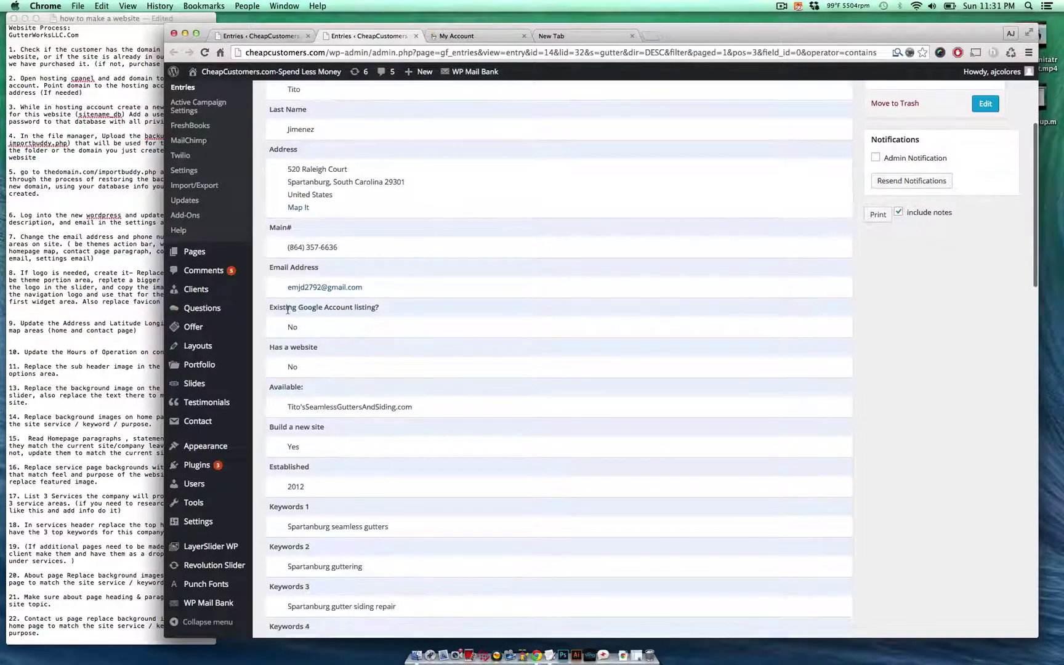
- Review the listing, website and Available domain answers, selecting the full Tito'sSeamlessGuttersAndSiding.com domain
{"action": "left_click_drag", "start_coordinate": [287, 310], "coordinate": [361, 385]}
{"action": "left_click", "coordinate": [361, 385]}
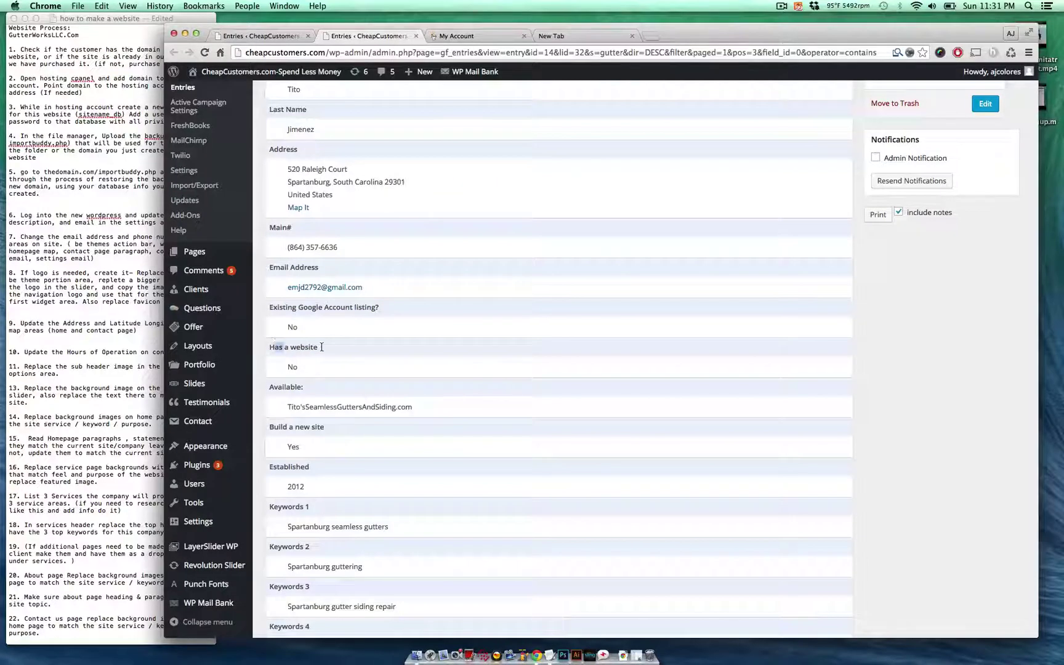
{"action": "left_click_drag", "start_coordinate": [322, 347], "coordinate": [373, 356]}
{"action": "left_click_drag", "start_coordinate": [282, 386], "coordinate": [428, 409]}
{"action": "left_click", "coordinate": [429, 409]}
{"action": "scroll", "coordinate": [429, 410], "scroll_direction": "down", "scroll_amount": 2}
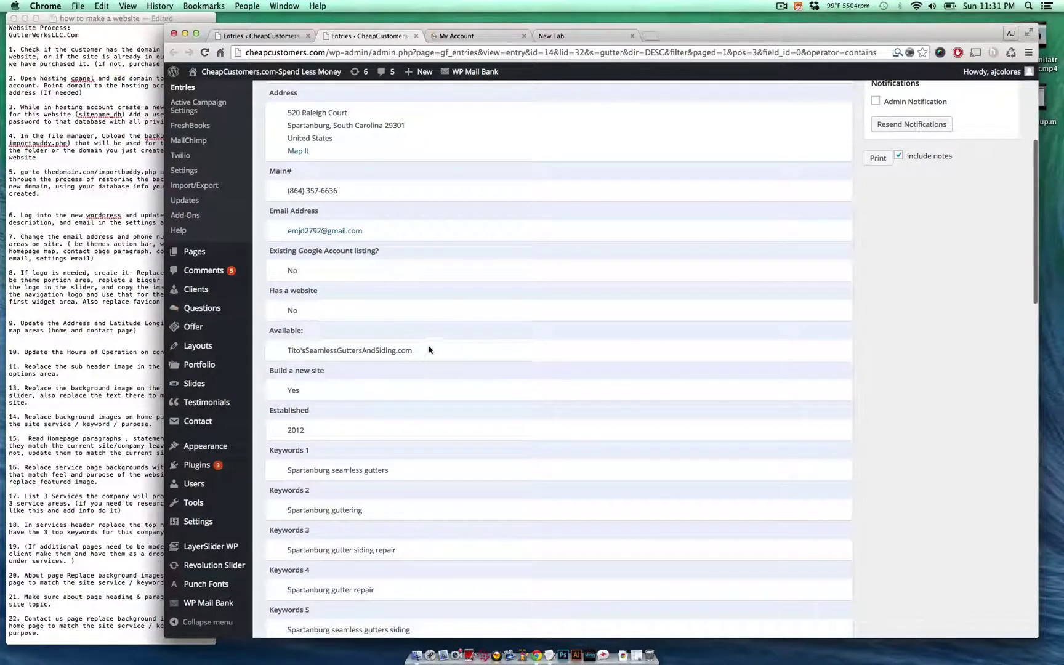
{"action": "left_click_drag", "start_coordinate": [430, 350], "coordinate": [295, 346]}
{"action": "key", "text": "super+c"}
{"action": "left_click", "coordinate": [325, 349]}
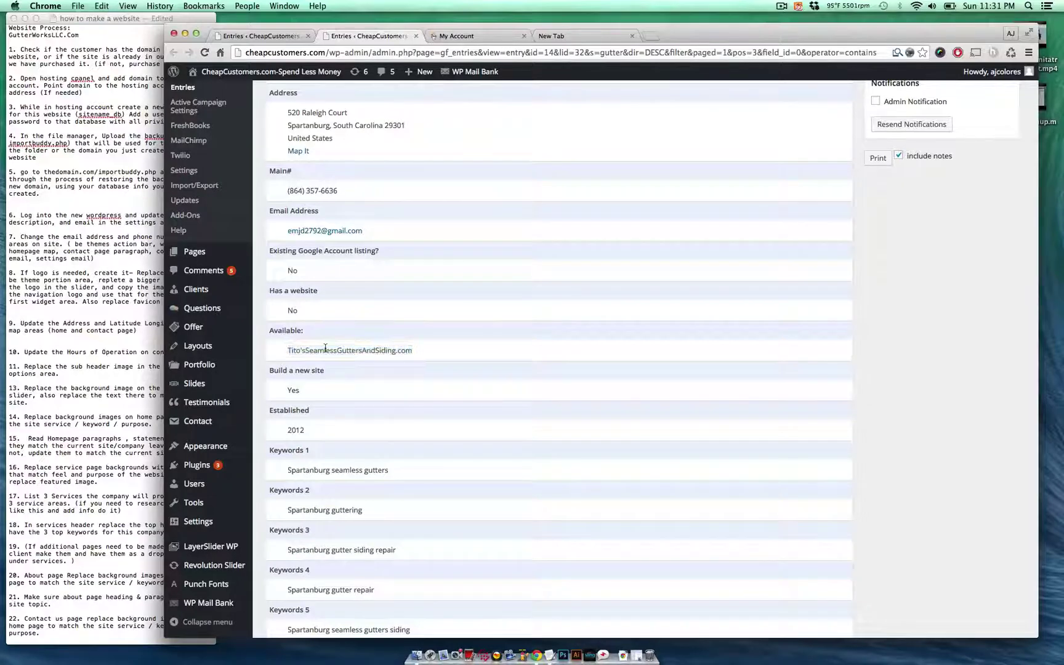
{"action": "left_click", "coordinate": [298, 350]}
- Load the client's domain, minus its apostrophe, in a new tab to see if it exists
{"action": "key", "text": "super+alt+Right"}
{"action": "key", "text": "super+alt+Right"}
{"action": "key", "text": "super+alt+Left"}
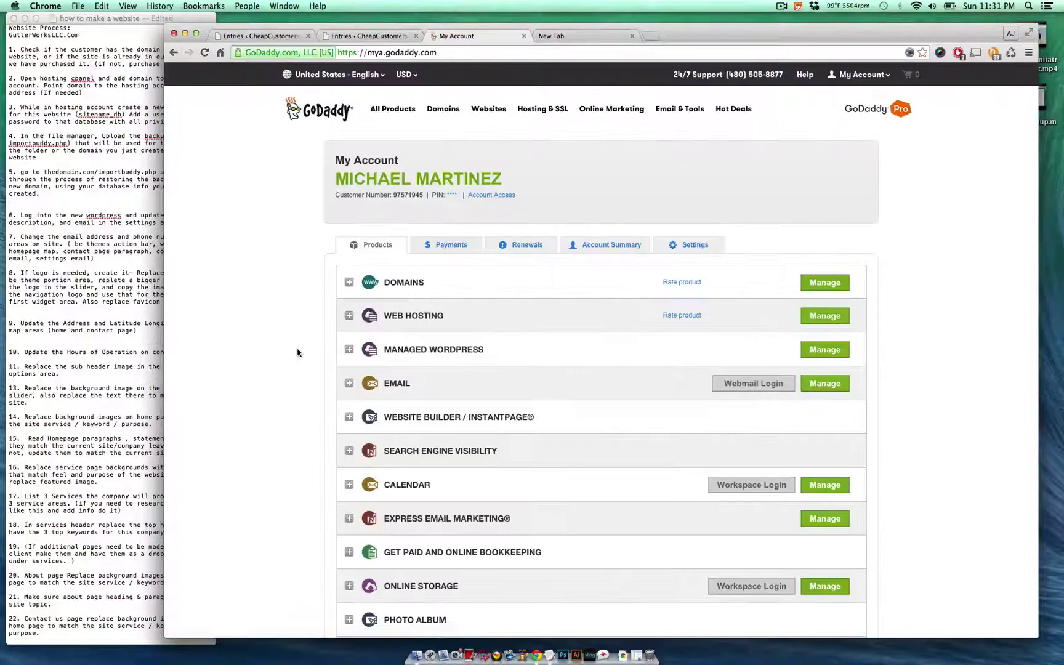
{"action": "key", "text": "super+alt+Right"}
{"action": "key", "text": "super+v"}
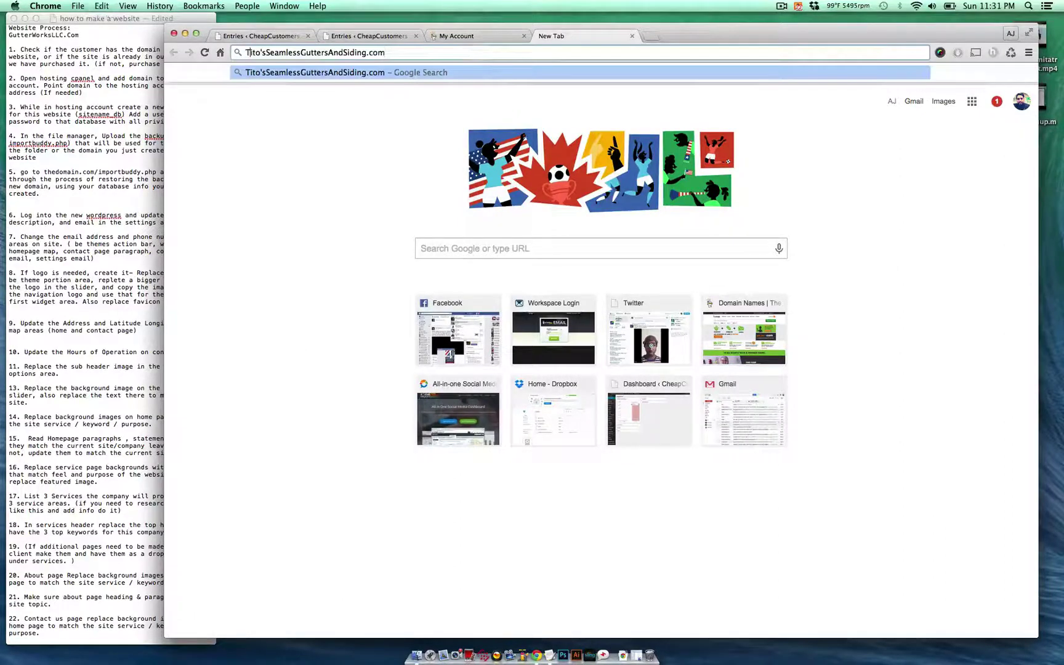
{"action": "left_click", "coordinate": [265, 52]}
{"action": "key", "text": "BackSpace"}
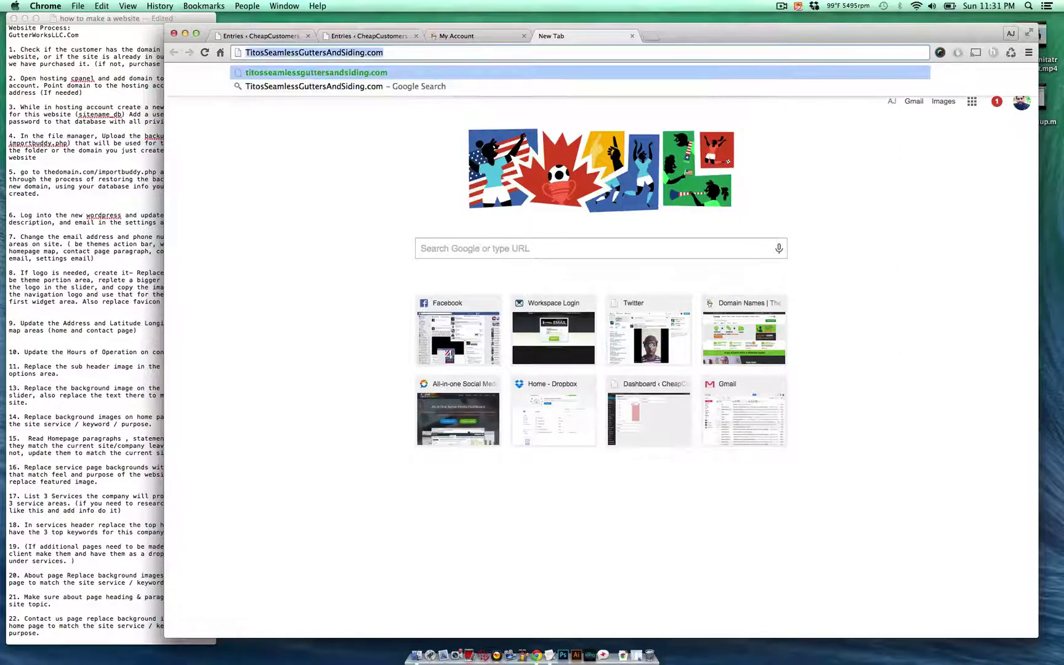
{"action": "key", "text": "Return"}
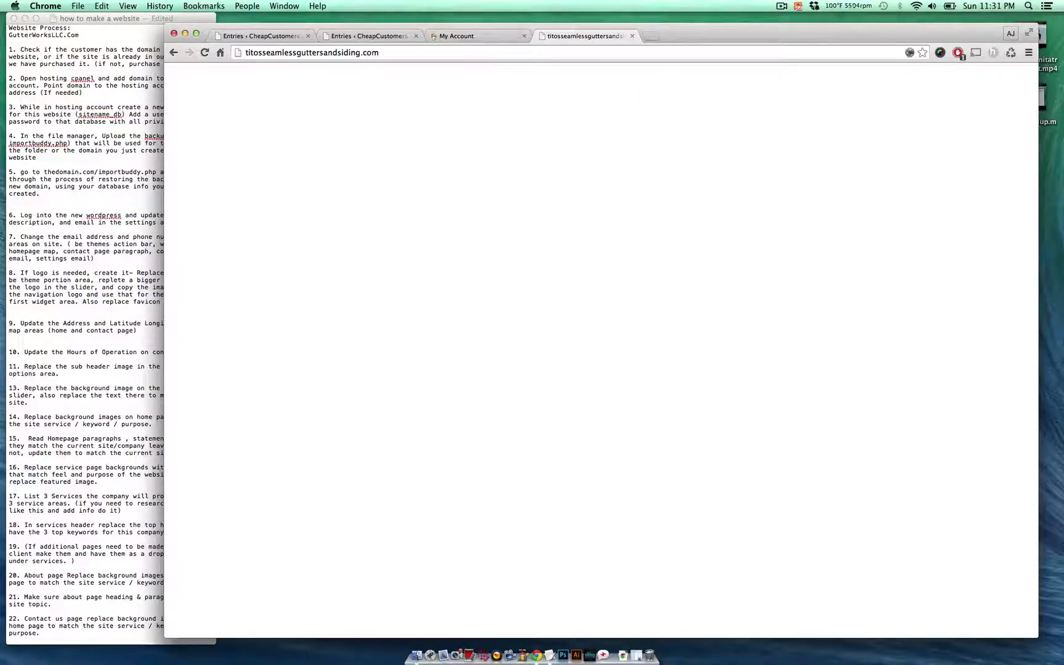
- Search the GoDaddy account's domain list for the client's domain
{"action": "key", "text": "super+alt+Left"}
{"action": "left_click", "coordinate": [826, 283]}
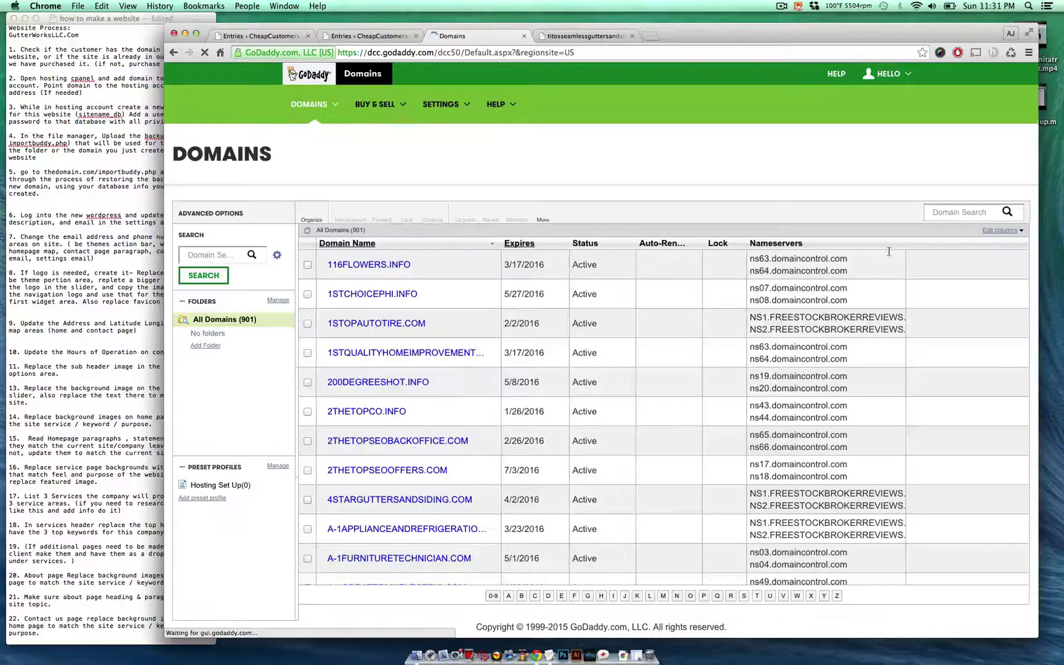
{"action": "left_click", "coordinate": [973, 212]}
{"action": "type", "text": "TitosSeamlessGuttersAndSiding.com"}
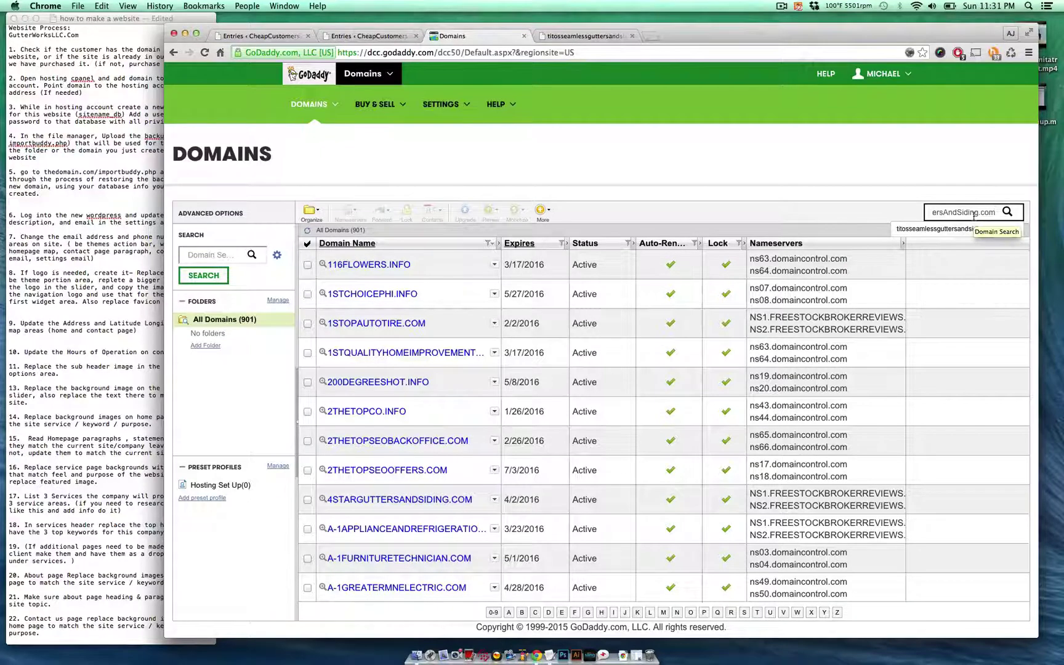
{"action": "left_click", "coordinate": [898, 114]}
- Launch cPanel for the Ultimate Linux Hosting account from Web Hosting
{"action": "left_click", "coordinate": [883, 73]}
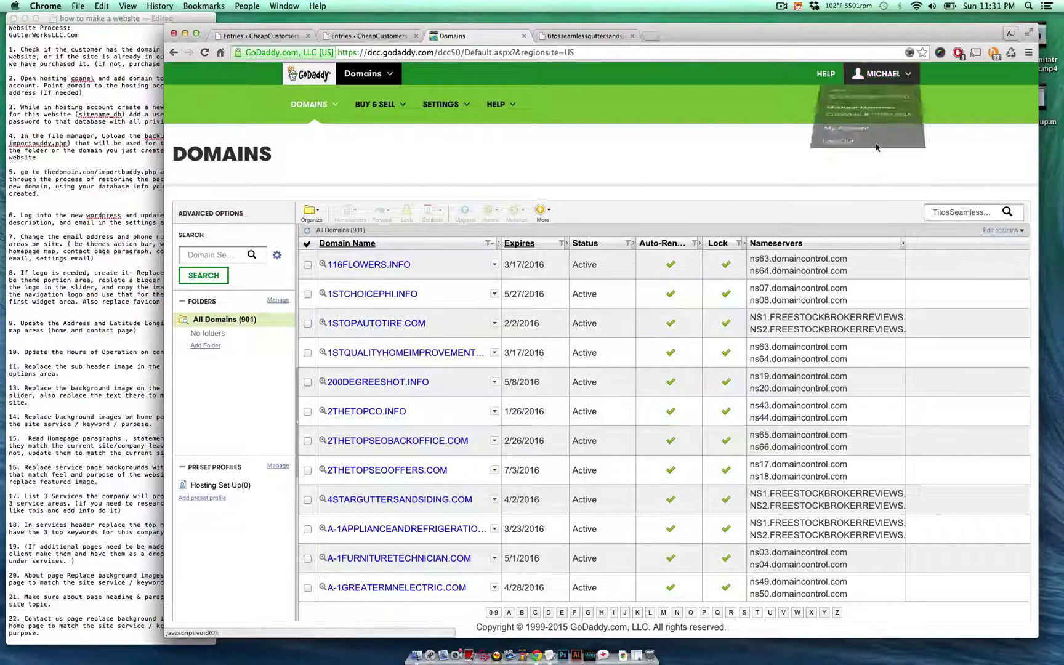
{"action": "left_click", "coordinate": [878, 167]}
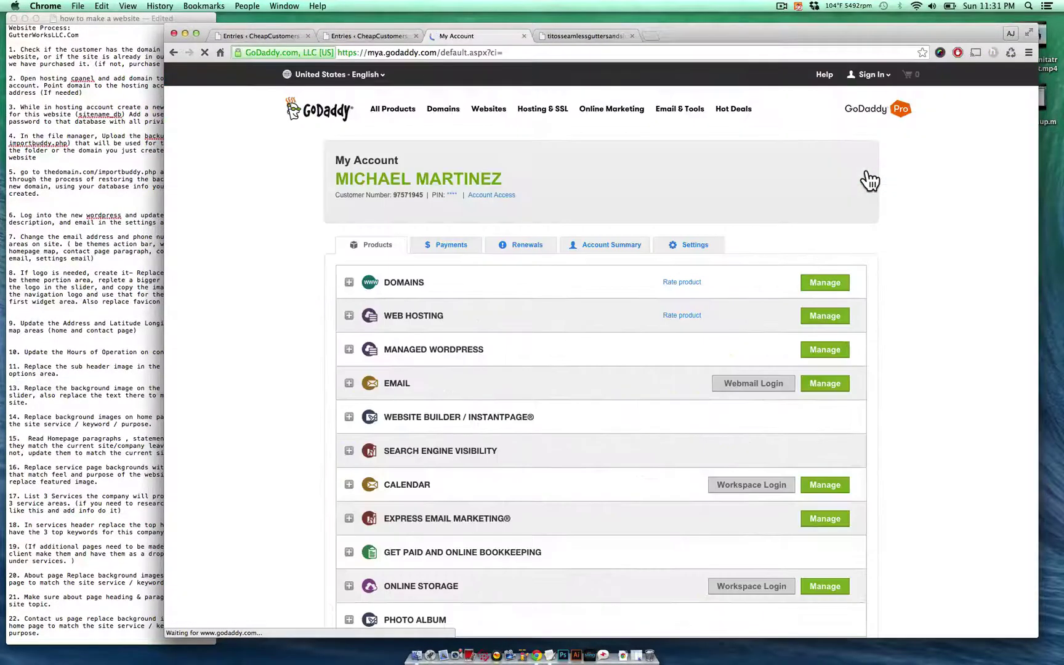
{"action": "left_click", "coordinate": [563, 325]}
{"action": "scroll", "coordinate": [705, 282], "scroll_direction": "down", "scroll_amount": 3}
{"action": "scroll", "coordinate": [706, 282], "scroll_direction": "down", "scroll_amount": 2}
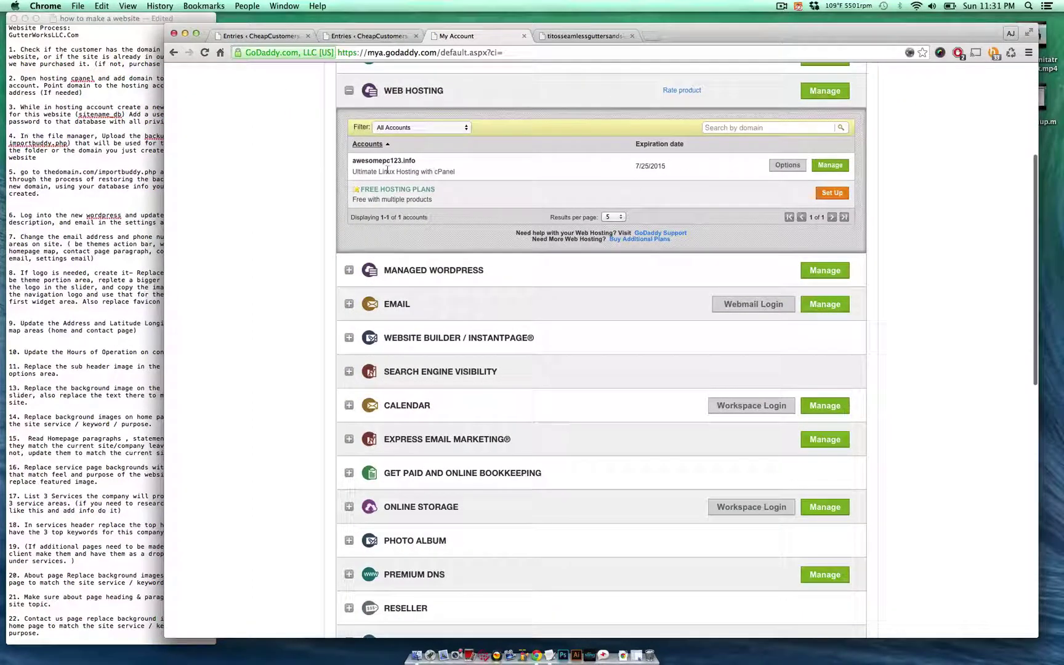
{"action": "left_click", "coordinate": [830, 165]}
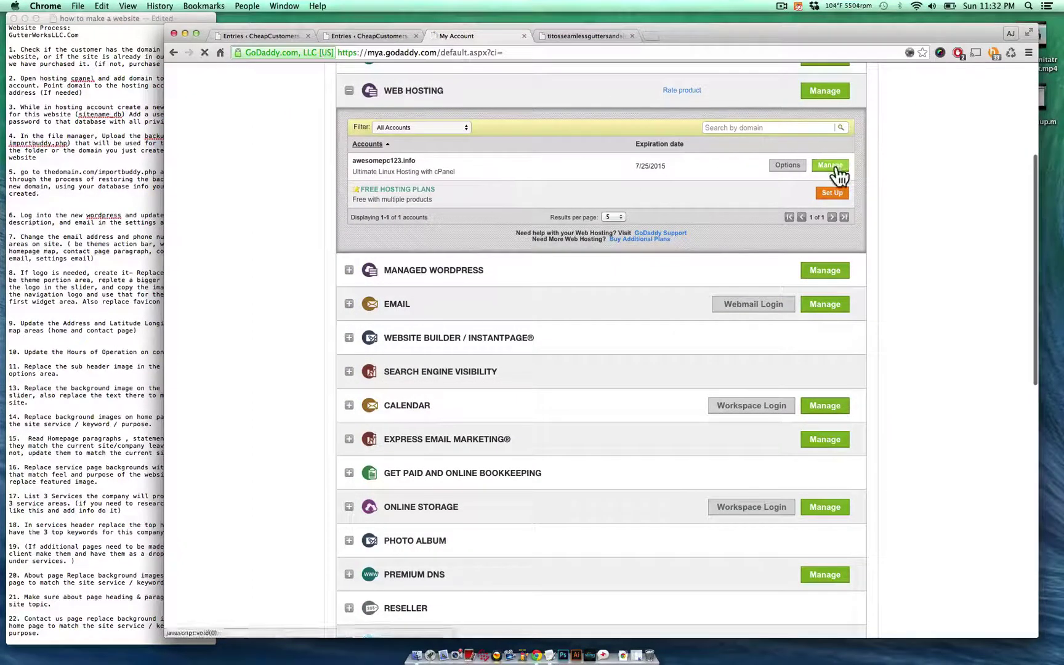
- Highlight checklist step 2 about adding the domain to hosting
{"action": "left_click", "coordinate": [69, 120]}
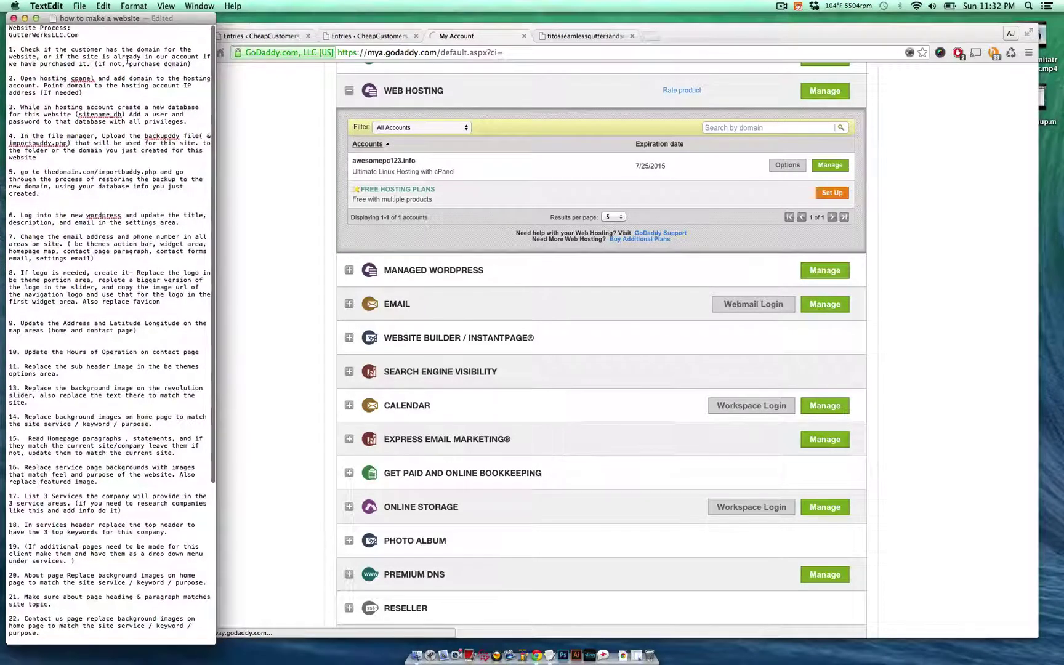
{"action": "left_click", "coordinate": [142, 57]}
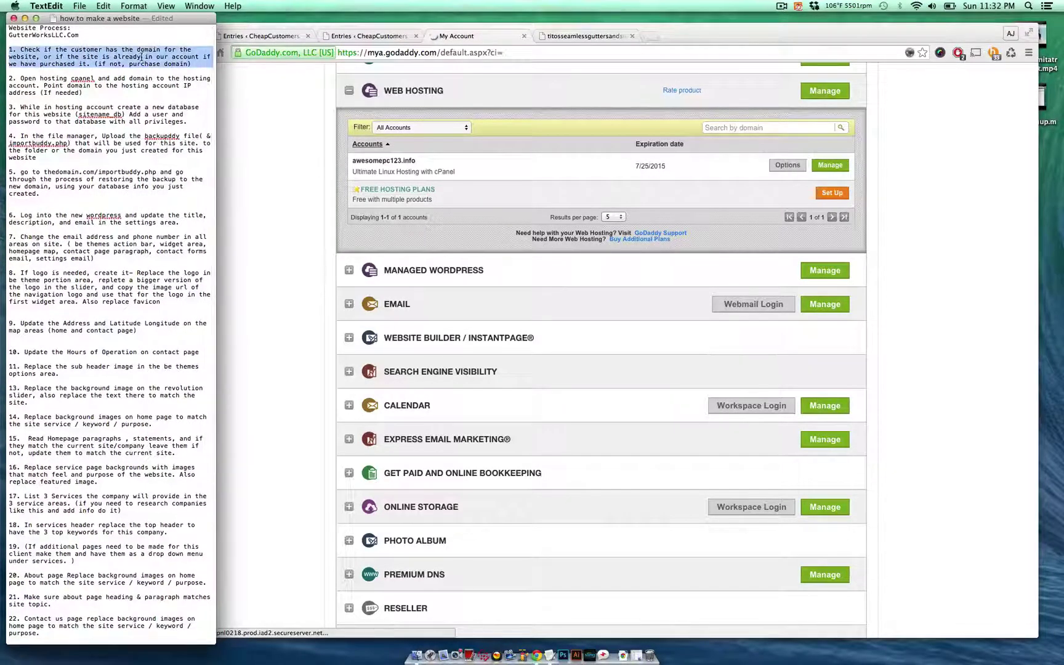
{"action": "triple_click", "coordinate": [50, 80]}
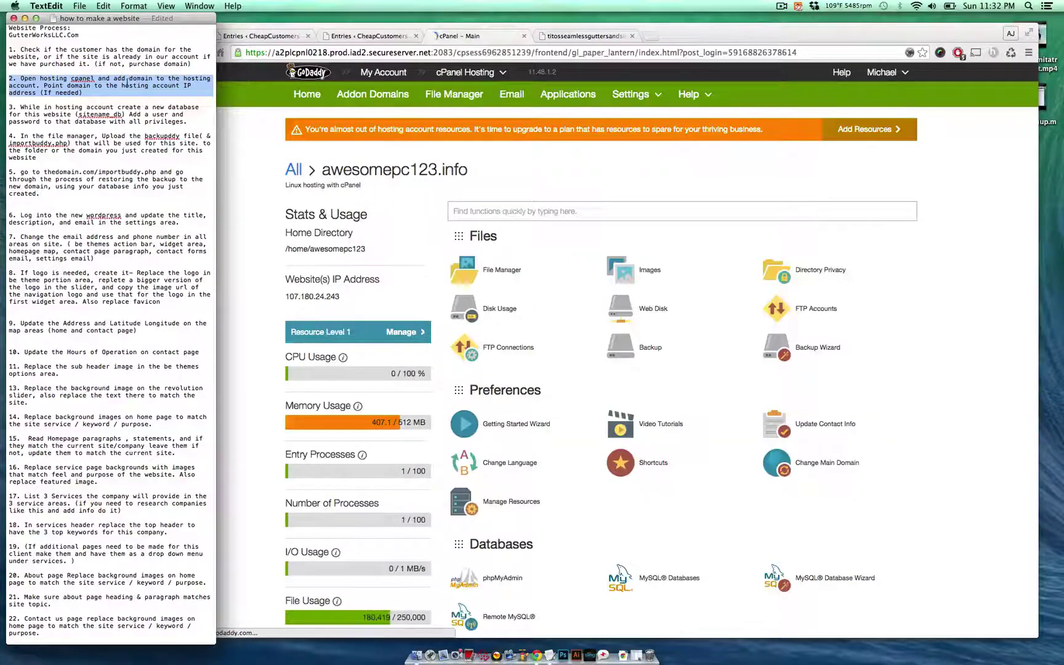
- Highlight the checklist note about pointing the domain if needed
{"action": "left_click", "coordinate": [59, 92]}
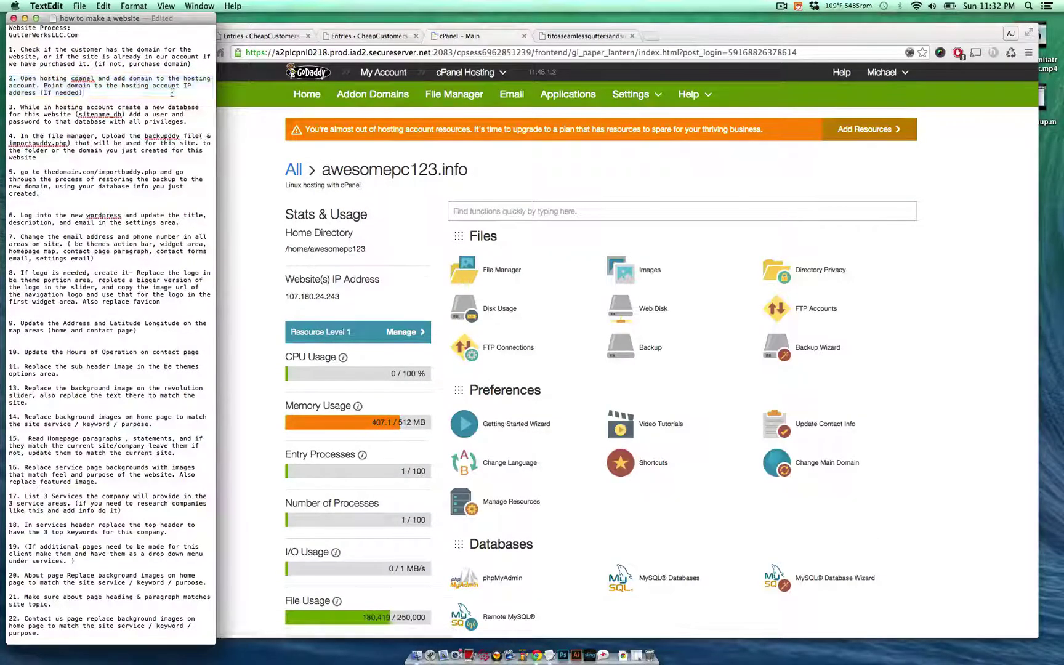
{"action": "left_click_drag", "start_coordinate": [43, 92], "coordinate": [82, 99]}
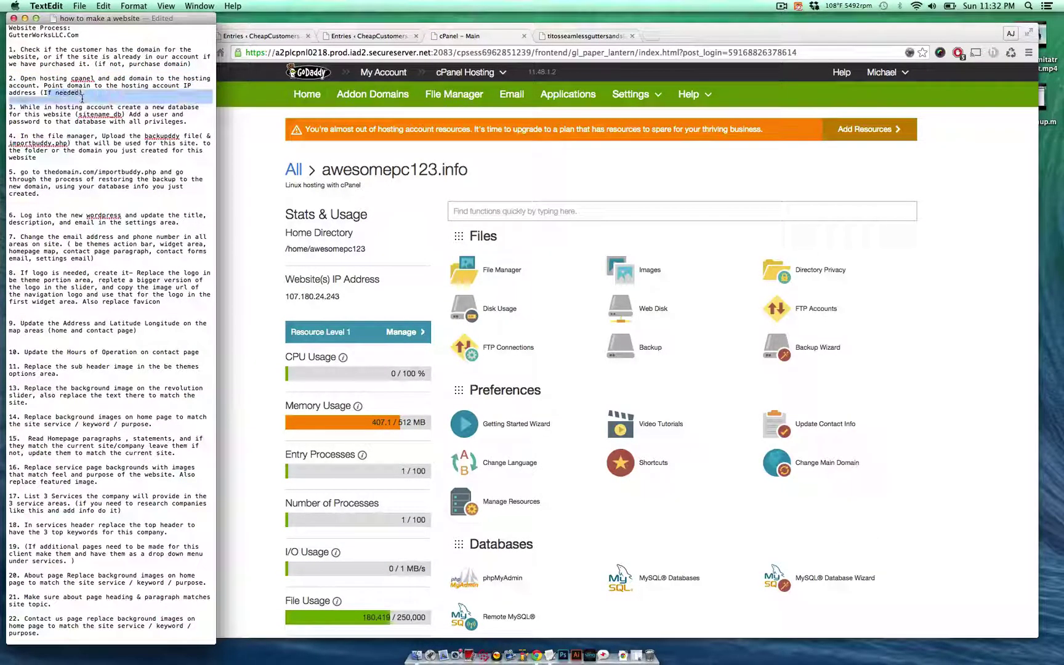
{"action": "left_click", "coordinate": [444, 175]}
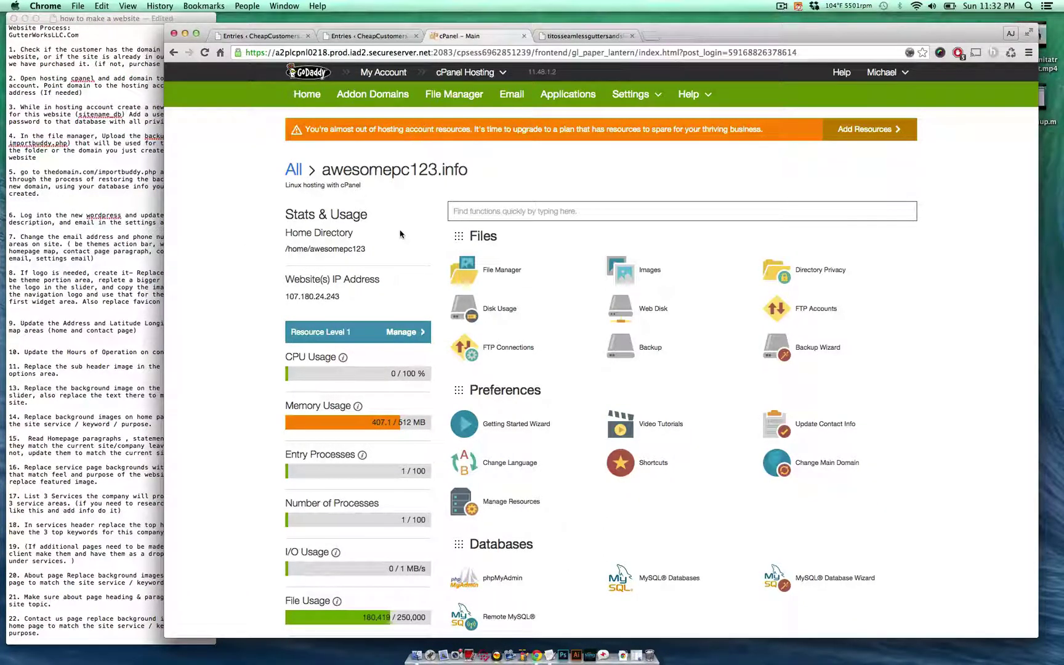
- Select the hosting account's IP address in cPanel's Stats & Usage
{"action": "scroll", "coordinate": [433, 311], "scroll_direction": "down", "scroll_amount": 4}
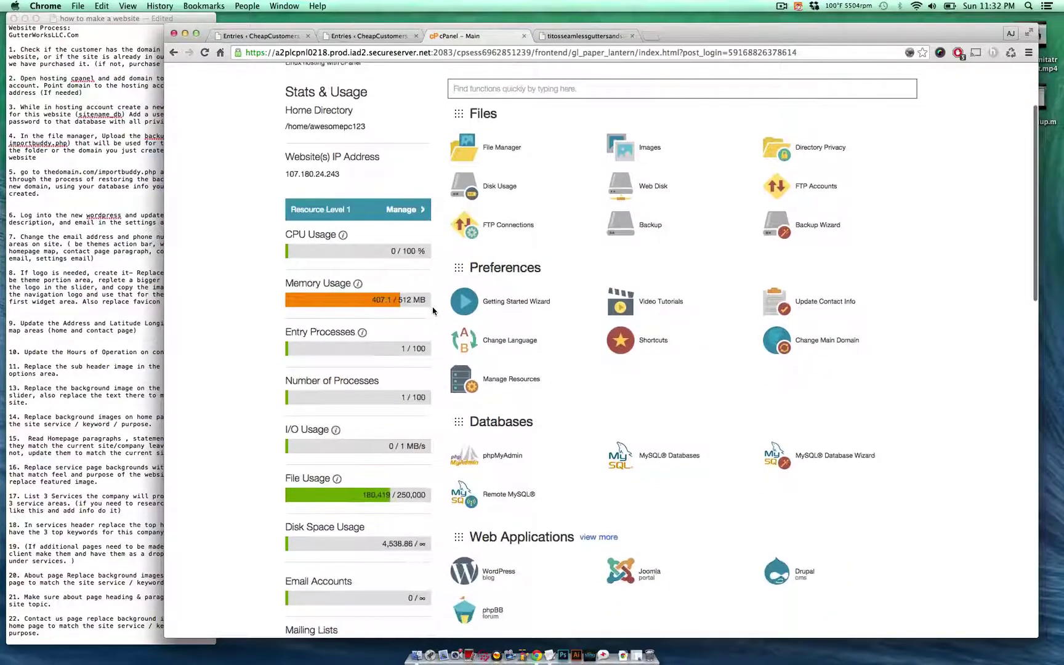
{"action": "scroll", "coordinate": [433, 311], "scroll_direction": "down", "scroll_amount": 5}
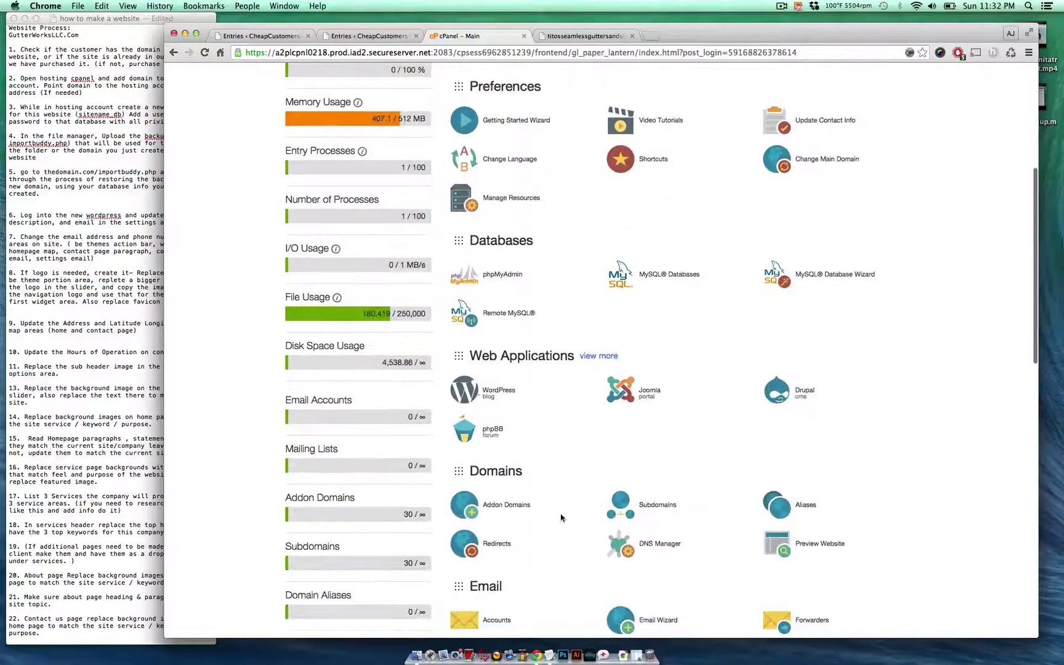
{"action": "left_click", "coordinate": [507, 504]}
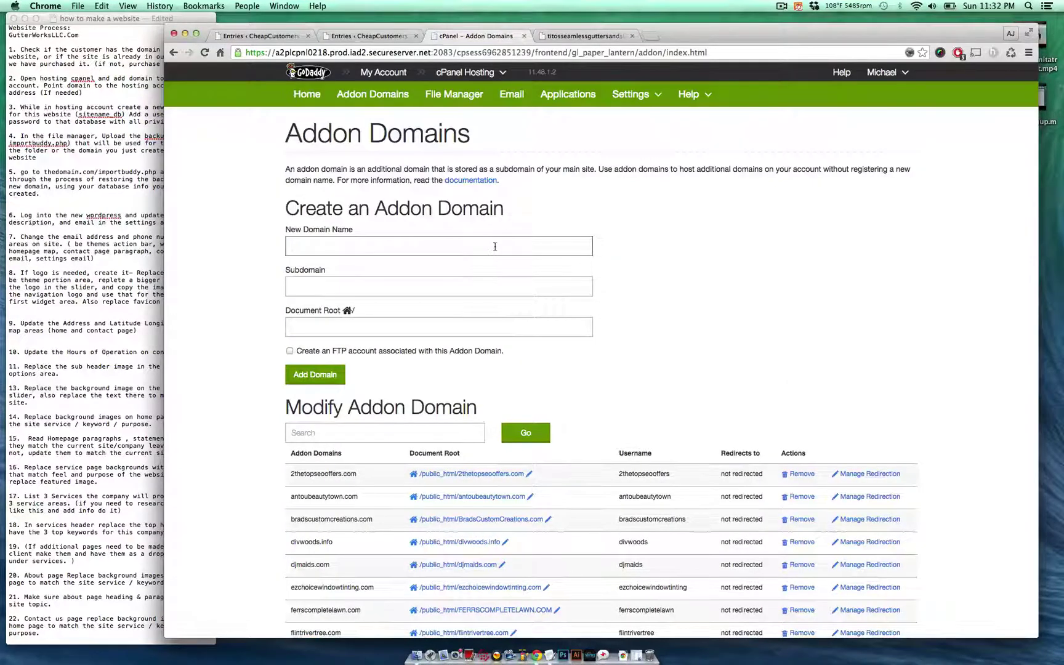
{"action": "scroll", "coordinate": [495, 246], "scroll_direction": "left", "scroll_amount": 5}
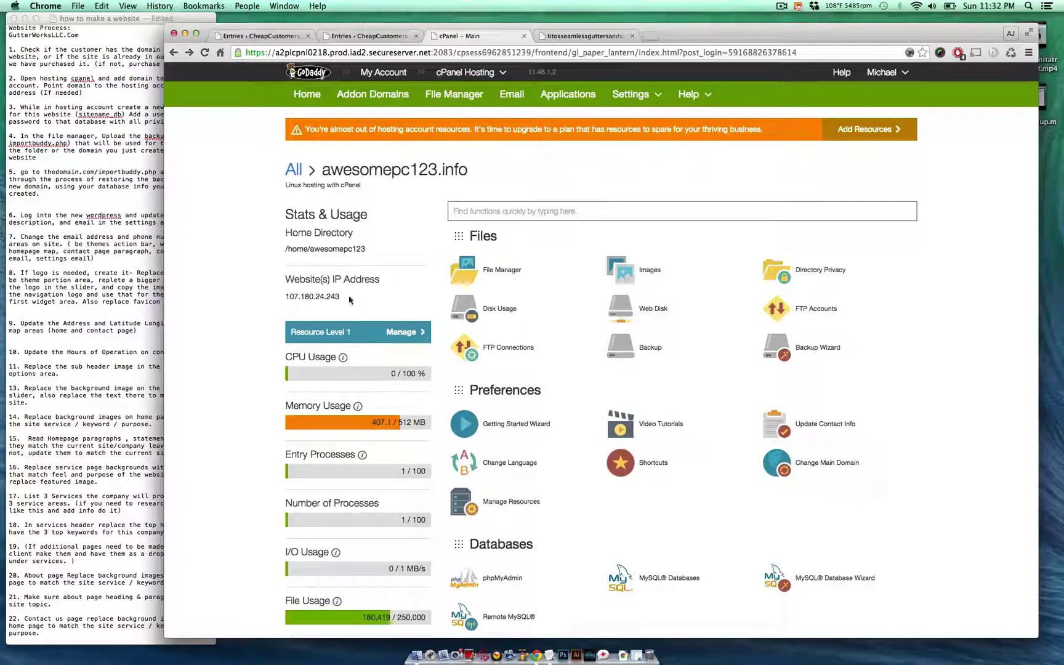
{"action": "left_click_drag", "start_coordinate": [341, 296], "coordinate": [269, 298]}
{"action": "triple_click", "coordinate": [293, 294]}
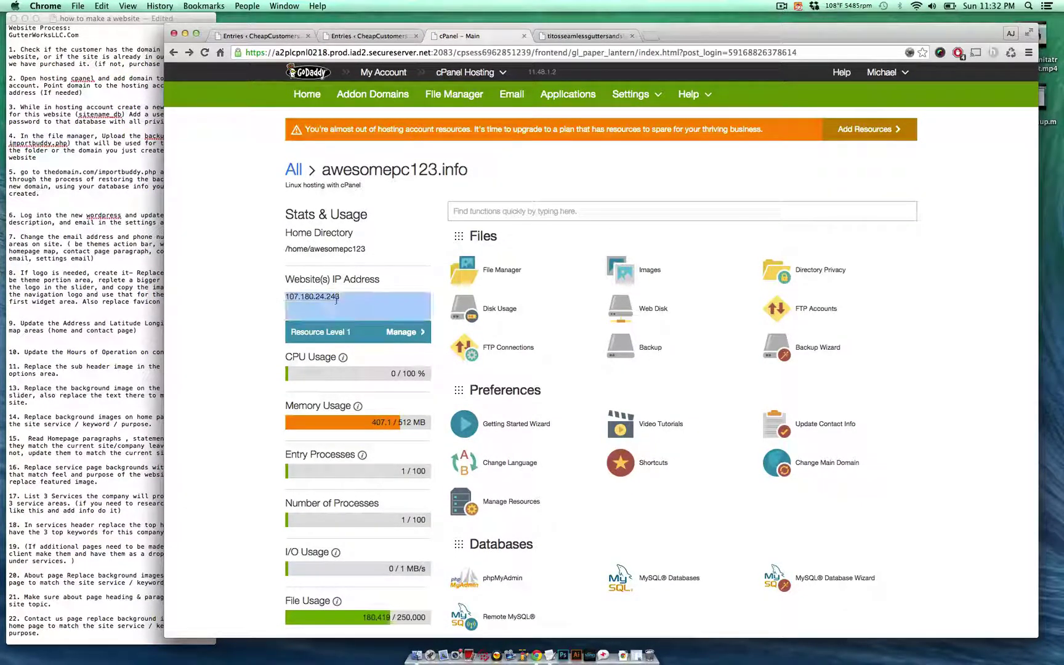
{"action": "left_click", "coordinate": [338, 301]}
{"action": "triple_click", "coordinate": [319, 303]}
- Scroll down to the Domains section and open Addon Domains
{"action": "scroll", "coordinate": [582, 399], "scroll_direction": "down", "scroll_amount": 6}
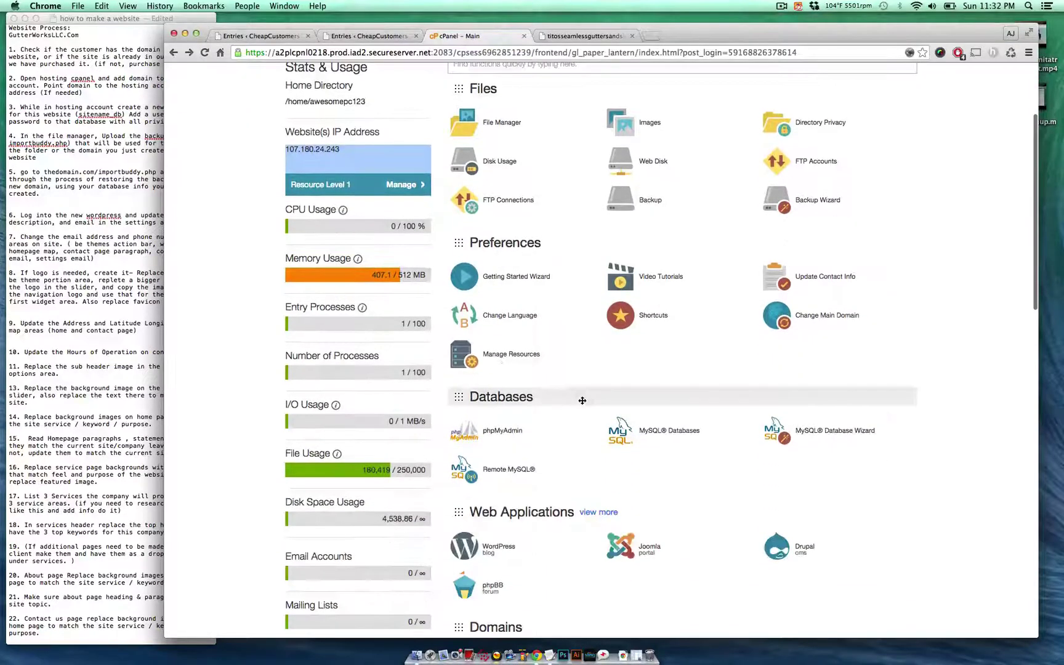
{"action": "scroll", "coordinate": [581, 394], "scroll_direction": "up", "scroll_amount": 6}
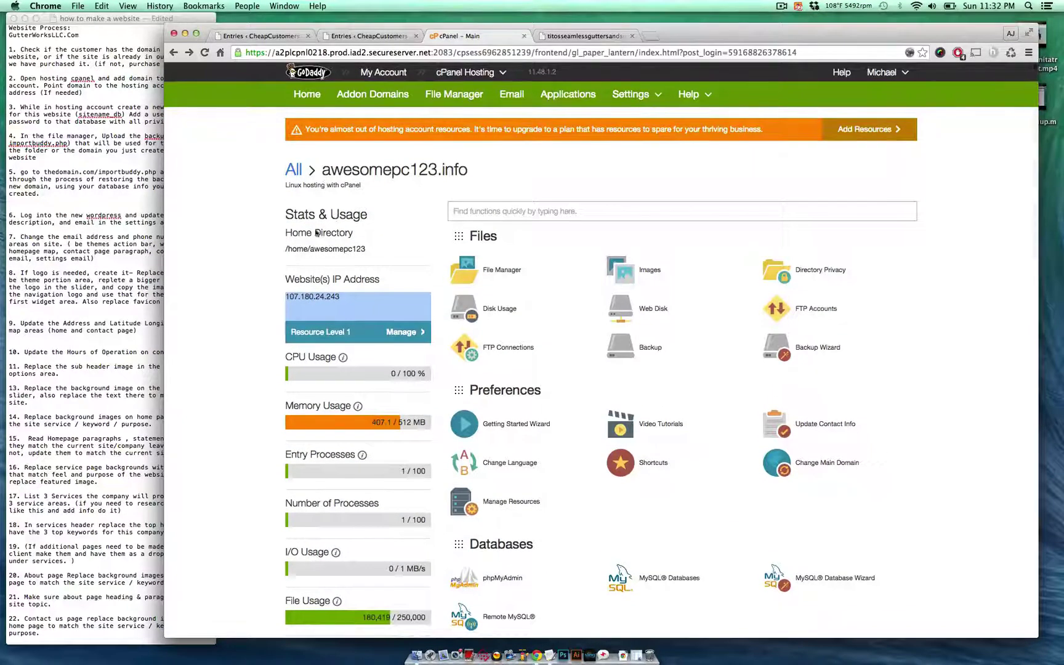
{"action": "scroll", "coordinate": [256, 240], "scroll_direction": "down", "scroll_amount": 2}
{"action": "scroll", "coordinate": [255, 240], "scroll_direction": "down", "scroll_amount": 4}
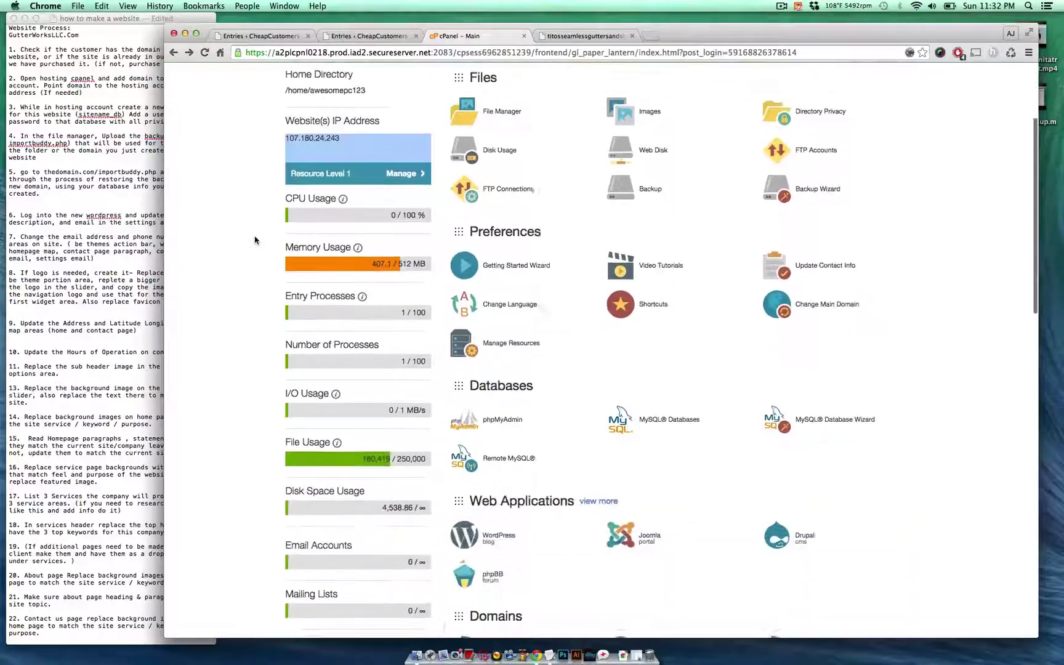
{"action": "scroll", "coordinate": [677, 409], "scroll_direction": "down", "scroll_amount": 5}
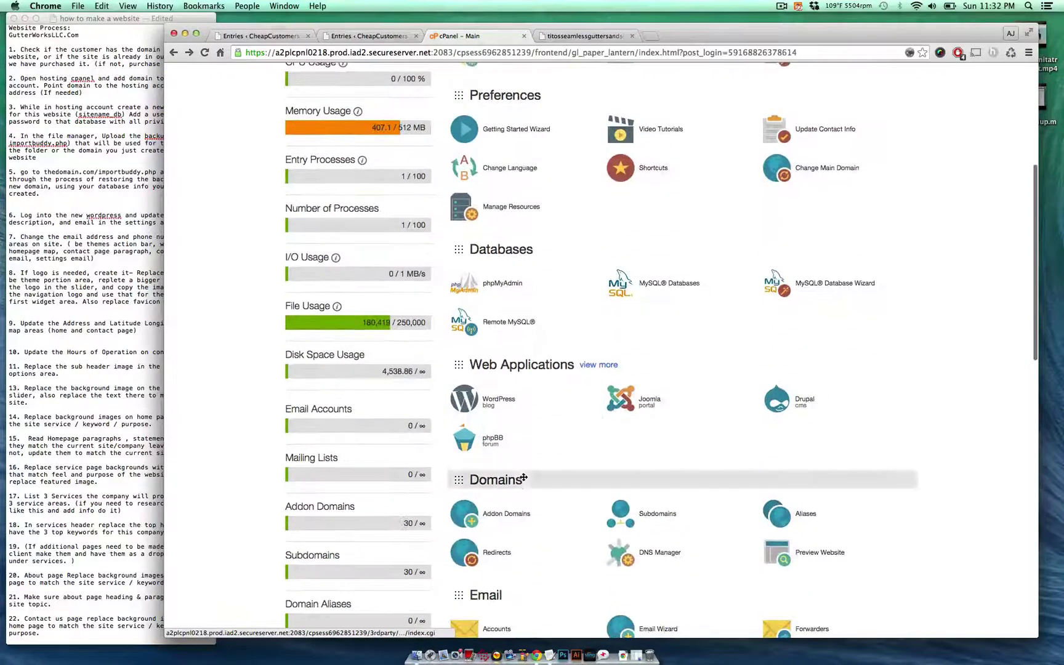
{"action": "left_click", "coordinate": [521, 517]}
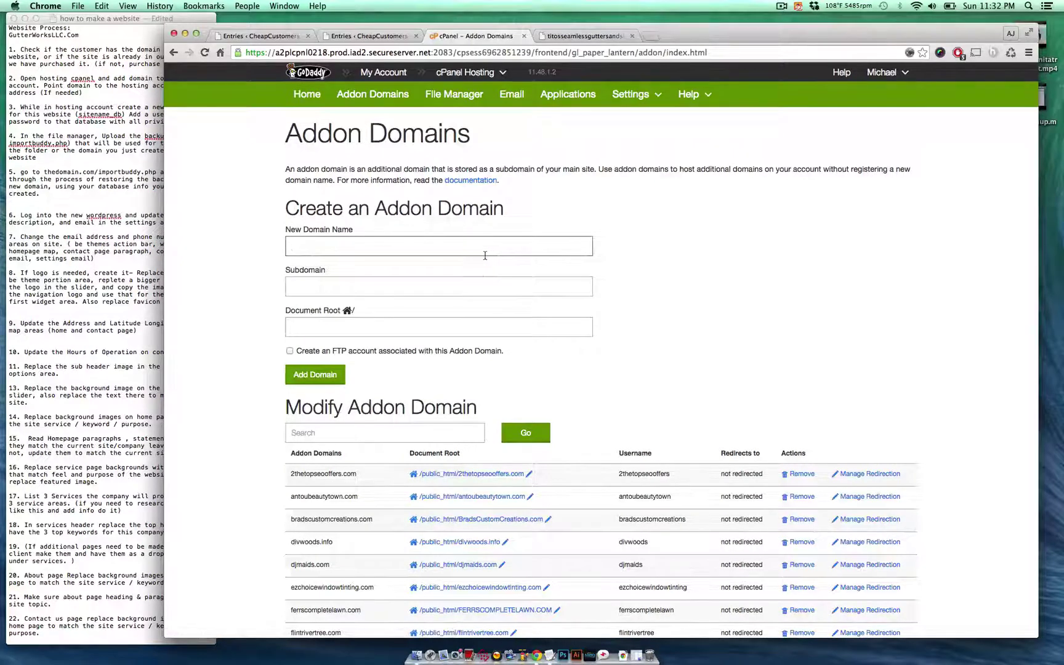
- Add TitosSeamlessGuttersAndSiding.com as an addon domain with auto-filled subdomain and document root
{"action": "type", "text": "TitosSeamlessGuttersAndSiding.com"}
{"action": "left_click", "coordinate": [486, 280]}
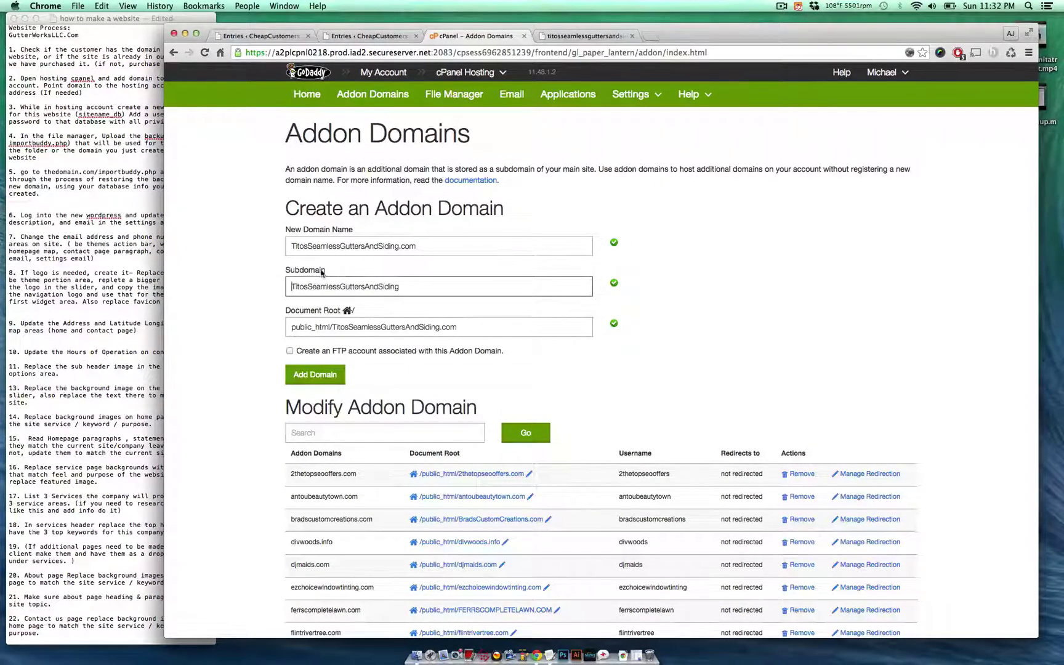
{"action": "left_click", "coordinate": [330, 382]}
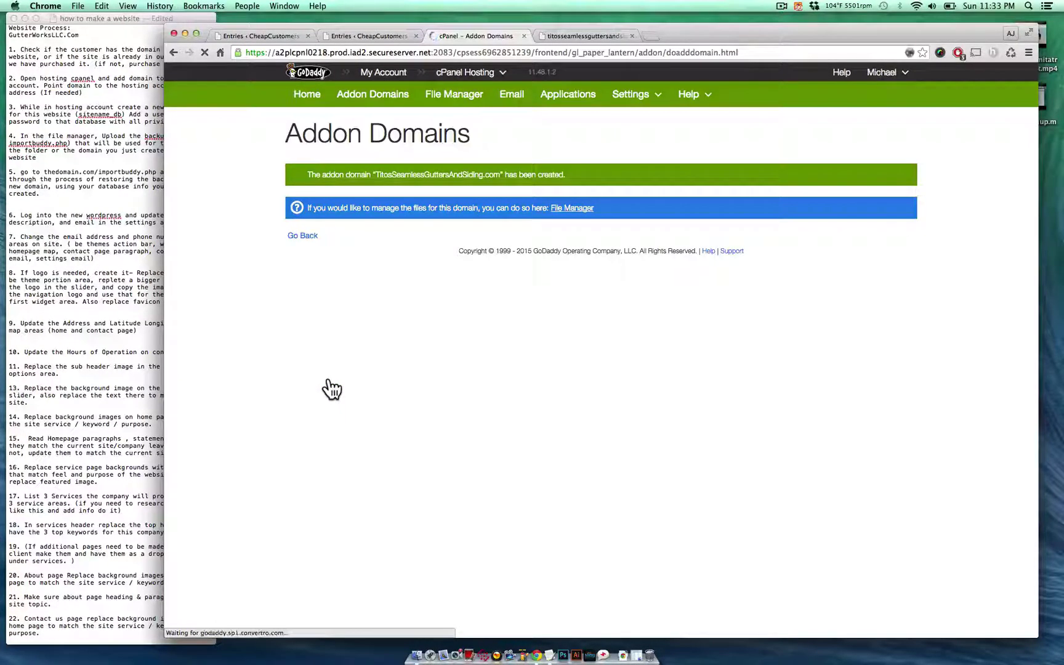
{"action": "left_click", "coordinate": [307, 237]}
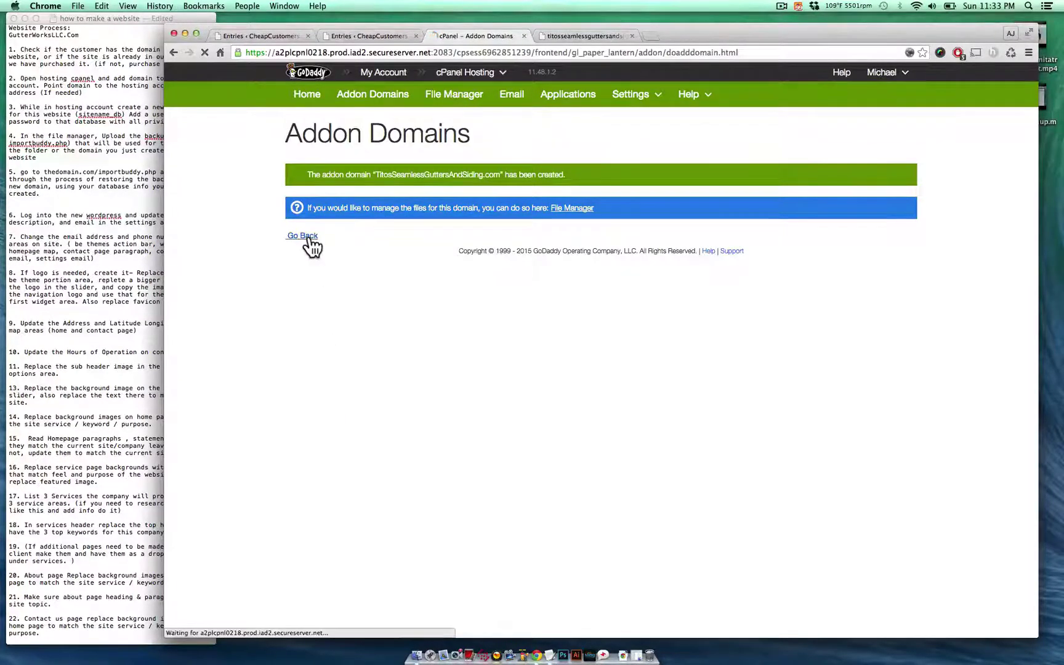
{"action": "left_click", "coordinate": [306, 98]}
{"action": "left_click", "coordinate": [66, 92]}
- Read notes step 3 about creating the database and adding a user
{"action": "left_click_drag", "start_coordinate": [82, 92], "coordinate": [43, 85]}
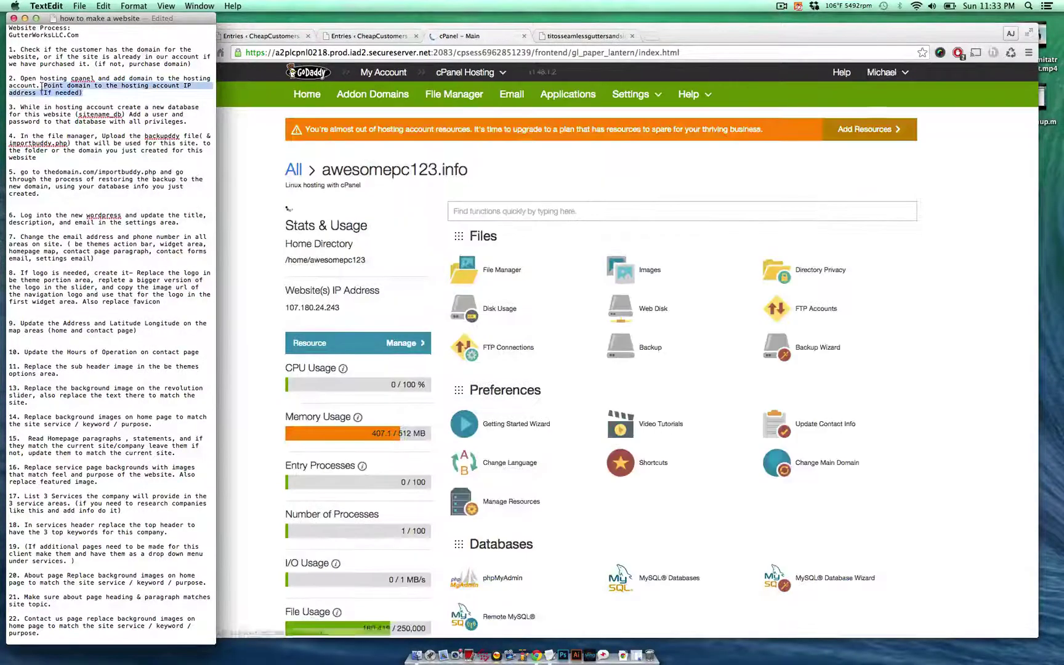
{"action": "left_click", "coordinate": [354, 242]}
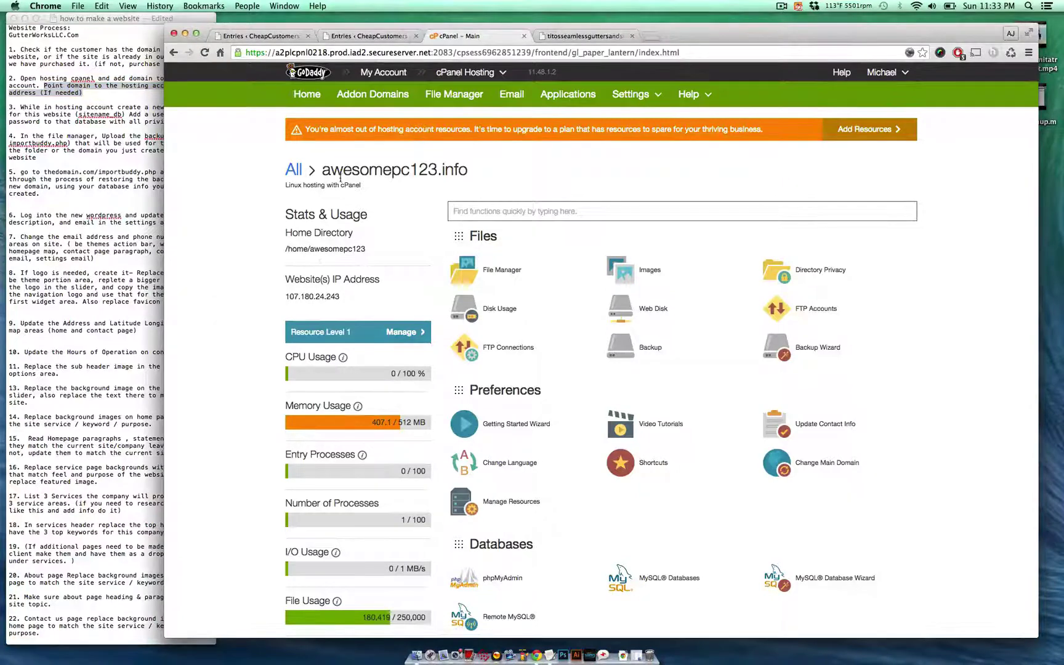
{"action": "left_click", "coordinate": [117, 130]}
{"action": "left_click", "coordinate": [78, 116]}
{"action": "triple_click", "coordinate": [78, 116]}
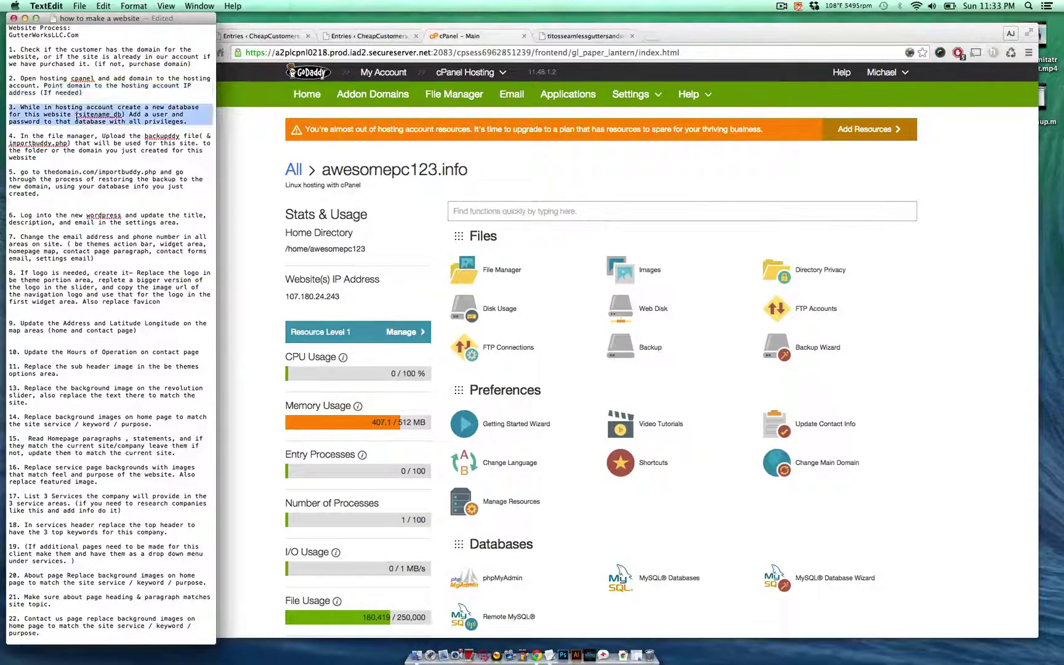
{"action": "left_click", "coordinate": [61, 110]}
{"action": "triple_click", "coordinate": [61, 105]}
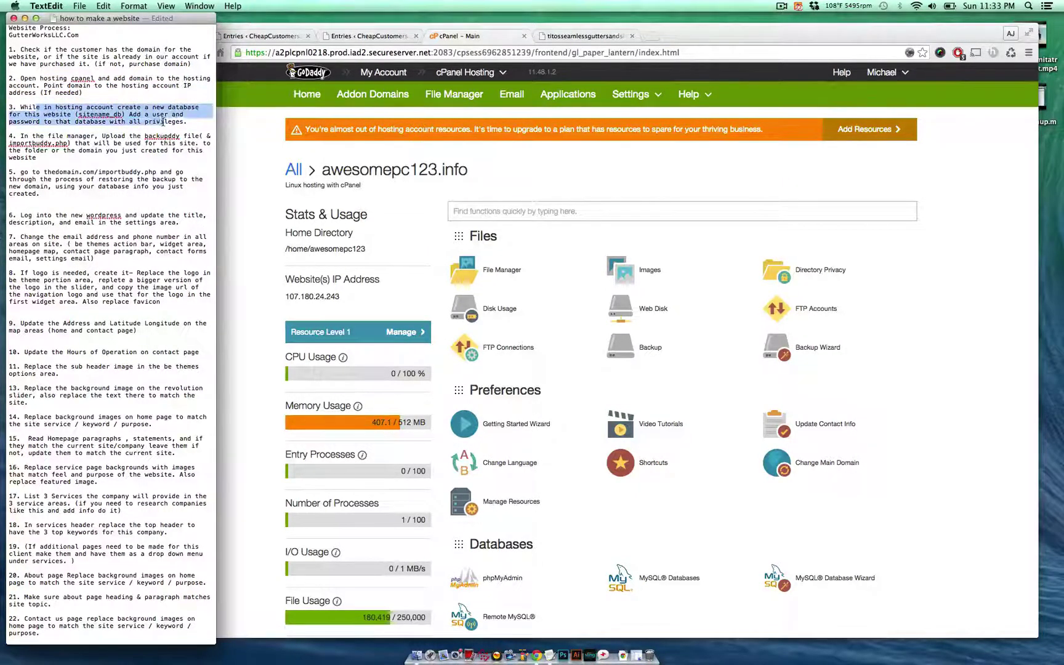
{"action": "left_click", "coordinate": [197, 120]}
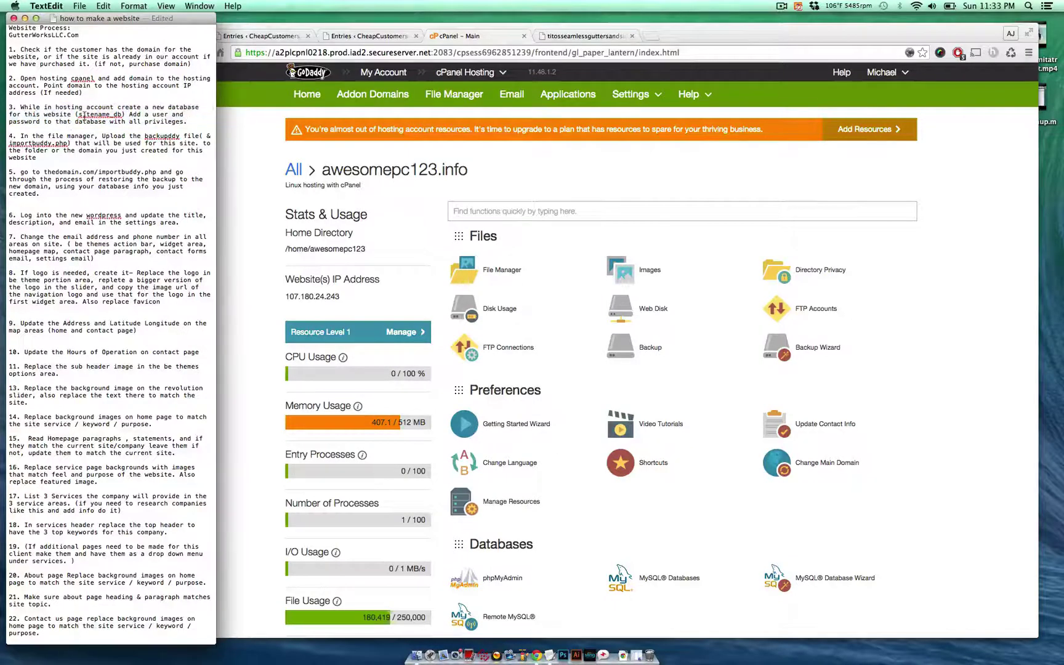
{"action": "triple_click", "coordinate": [82, 115]}
{"action": "left_click", "coordinate": [117, 114]}
{"action": "left_click_drag", "start_coordinate": [130, 115], "coordinate": [189, 117]}
- Open cPanel's MySQL Databases page
{"action": "left_click", "coordinate": [259, 162]}
{"action": "scroll", "coordinate": [490, 266], "scroll_direction": "down", "scroll_amount": 7}
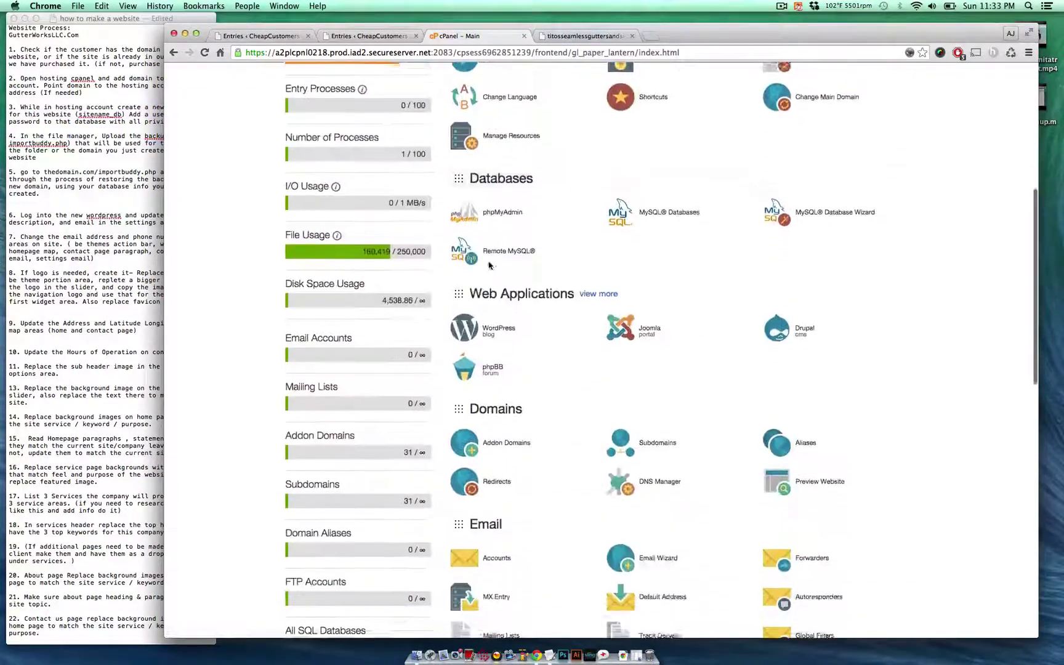
{"action": "scroll", "coordinate": [622, 372], "scroll_direction": "up", "scroll_amount": 3}
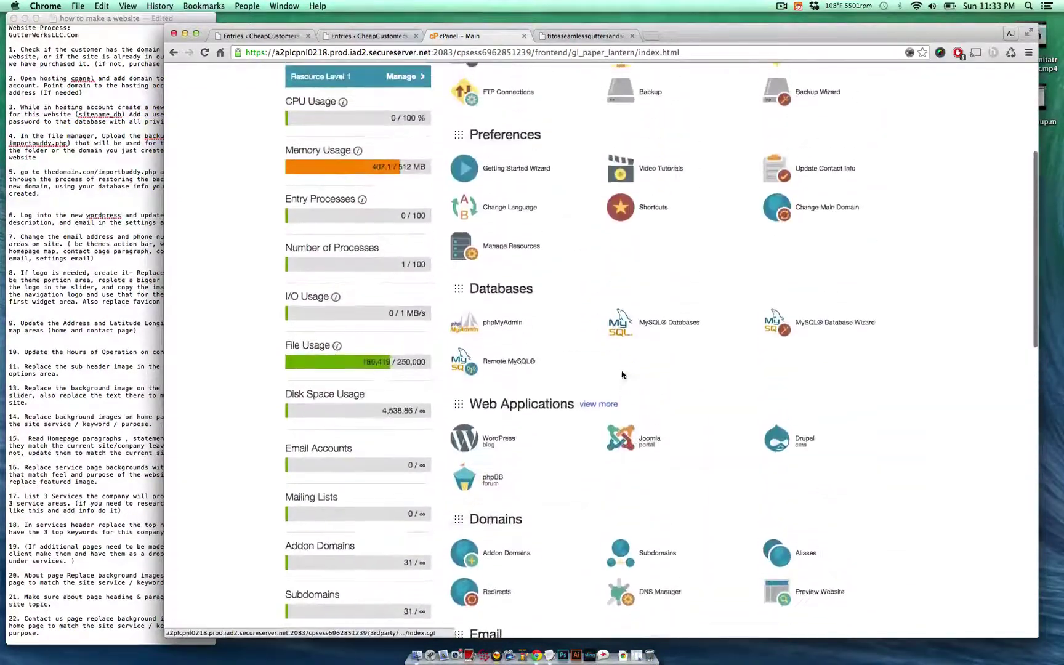
{"action": "left_click", "coordinate": [656, 322]}
{"action": "scroll", "coordinate": [648, 353], "scroll_direction": "up", "scroll_amount": 1}
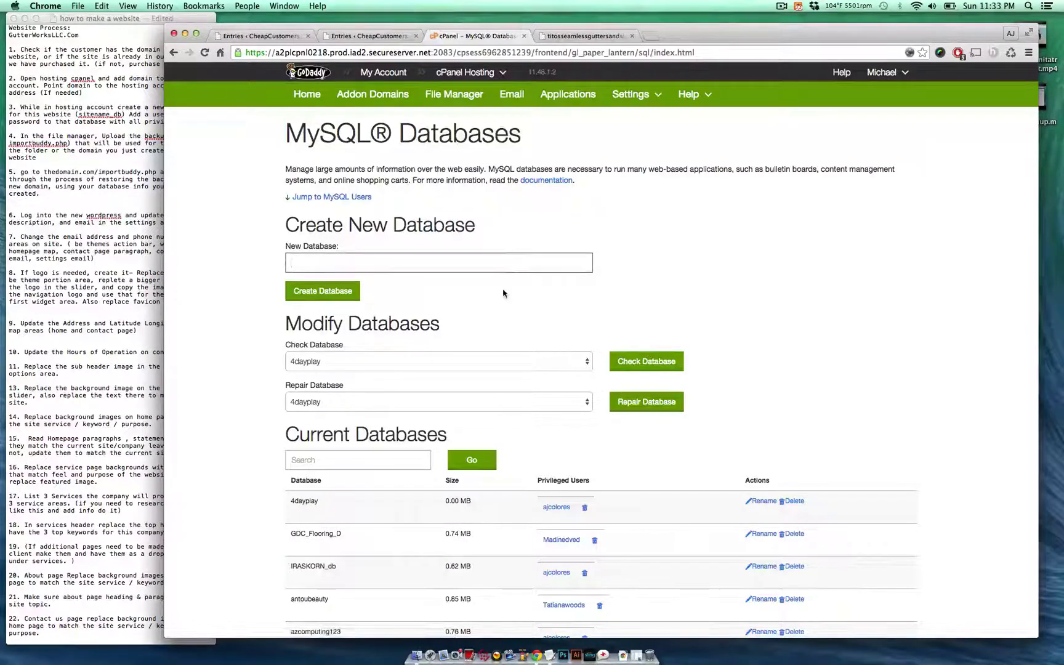
- Replace the rejected domain name with titosgutters_db, copy it, and create the database
{"action": "type", "text": "TitosSeamlessGuttersAndSiding.com"}
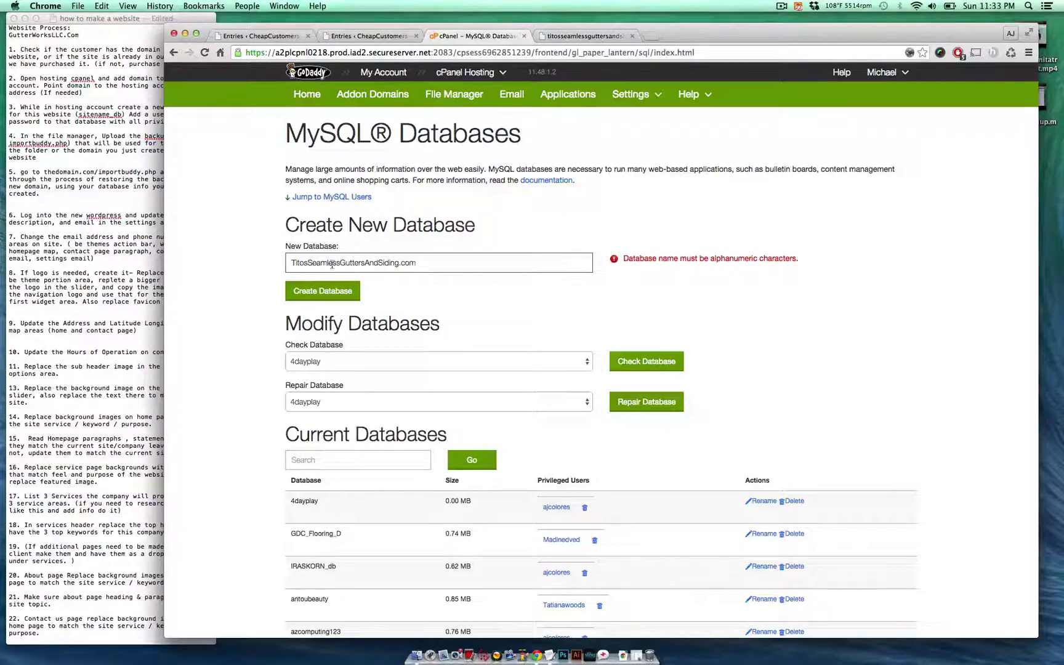
{"action": "left_click_drag", "start_coordinate": [433, 263], "coordinate": [190, 258]}
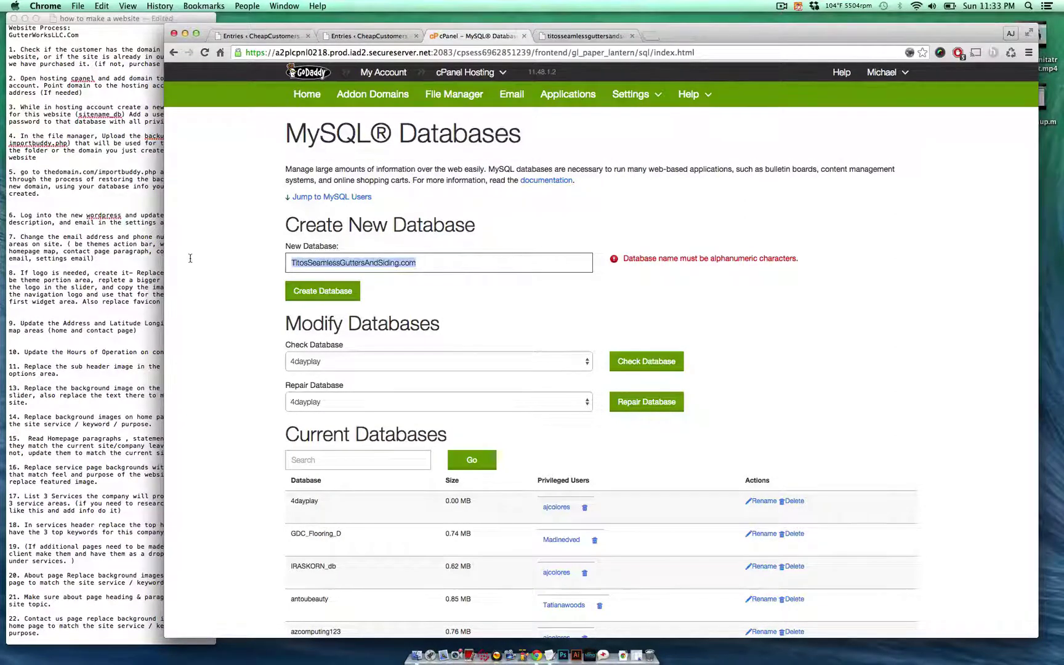
{"action": "type", "text": "titos"}
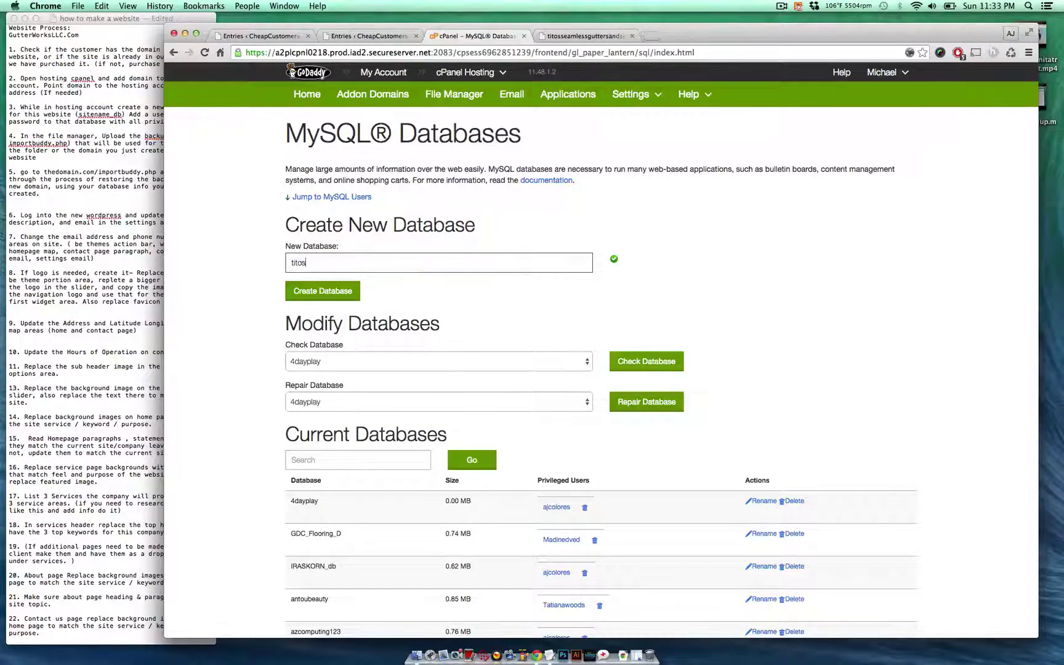
{"action": "type", "text": "gutters_db"}
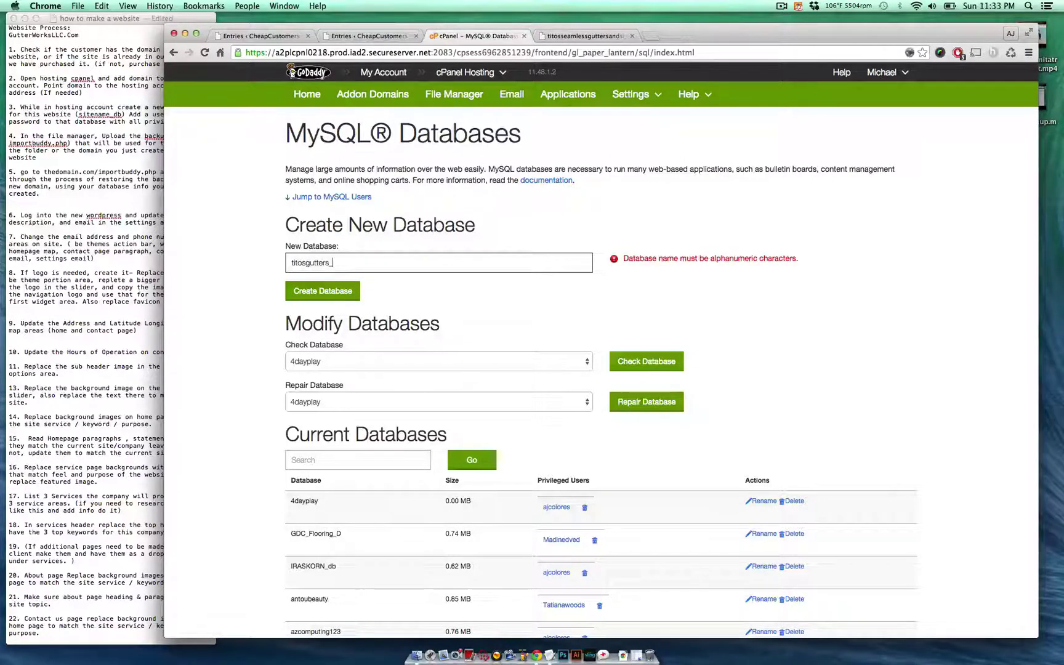
{"action": "double_click", "coordinate": [349, 255]}
{"action": "key", "text": "super+c"}
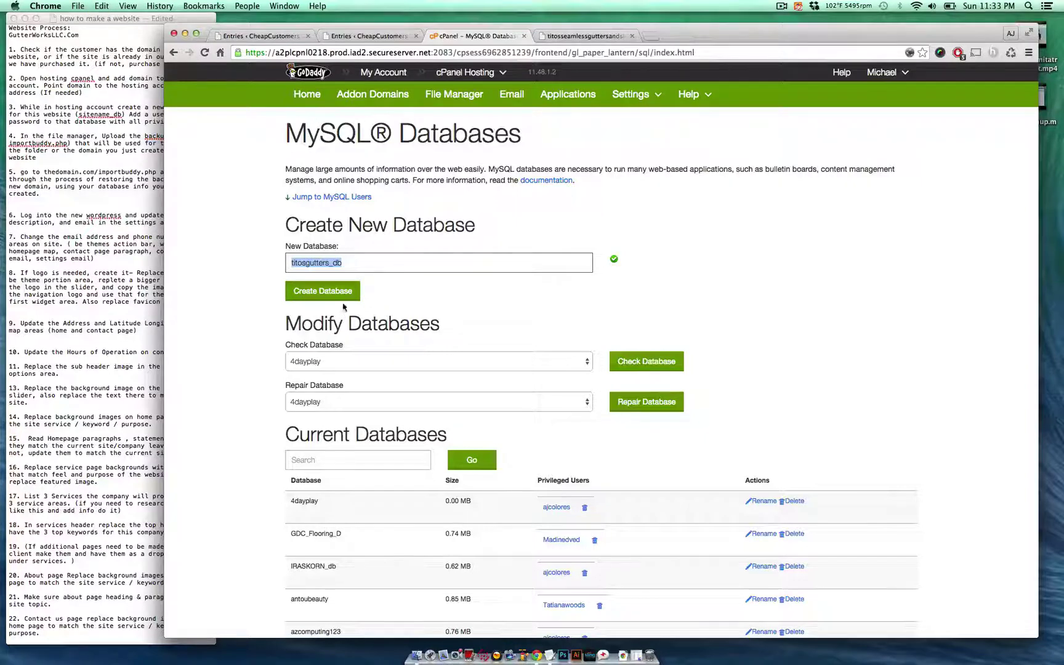
{"action": "left_click", "coordinate": [346, 298]}
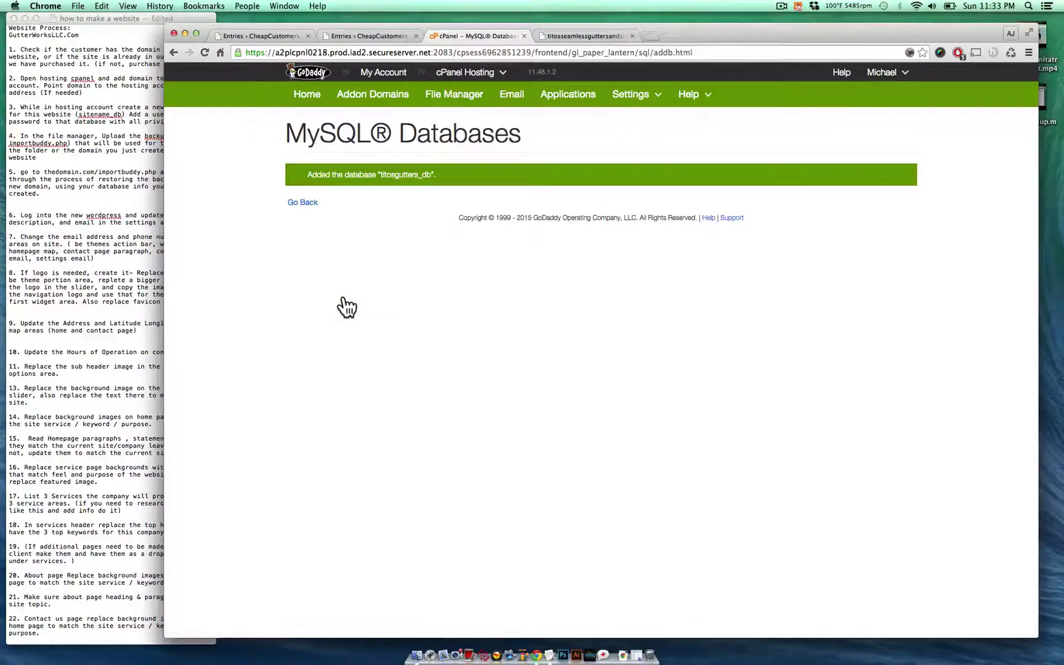
- Return to MySQL Databases, recheck the notes, and scroll to Add User To Database
{"action": "left_click", "coordinate": [303, 203]}
{"action": "left_click", "coordinate": [113, 141]}
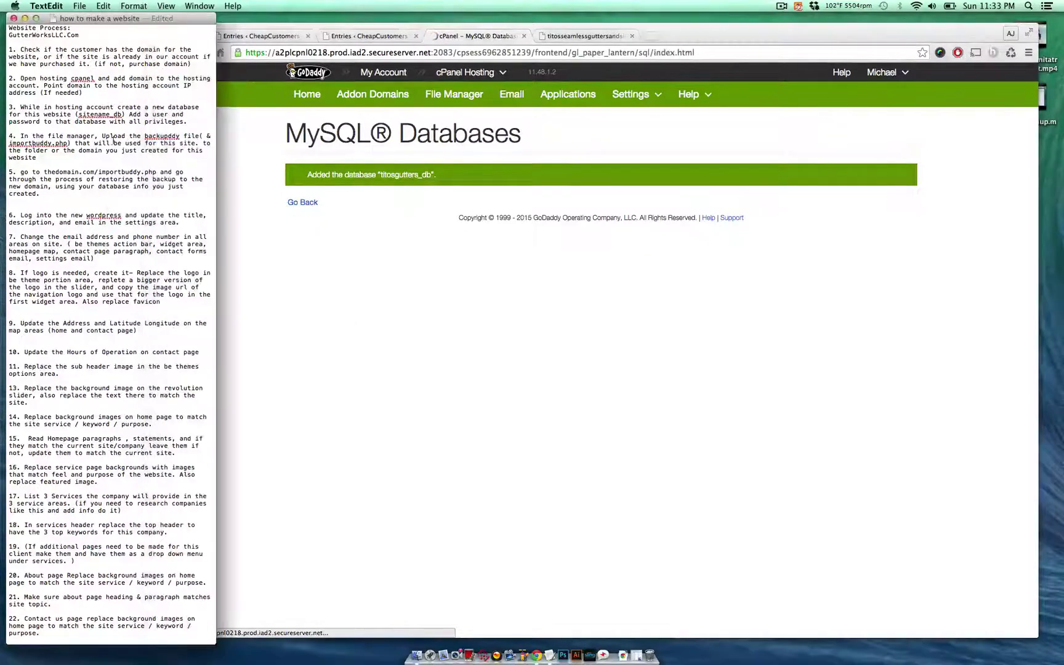
{"action": "left_click_drag", "start_coordinate": [126, 115], "coordinate": [192, 130]}
{"action": "left_click", "coordinate": [192, 130]}
{"action": "left_click", "coordinate": [259, 180]}
{"action": "scroll", "coordinate": [257, 181], "scroll_direction": "down", "scroll_amount": 3}
{"action": "scroll", "coordinate": [256, 180], "scroll_direction": "down", "scroll_amount": 10}
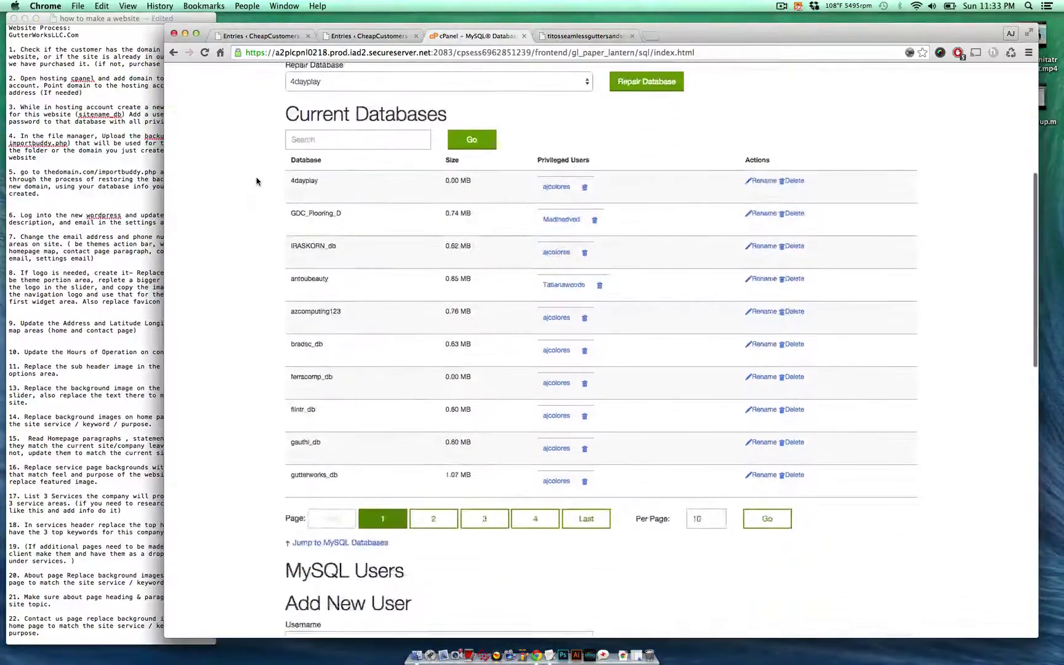
{"action": "scroll", "coordinate": [257, 180], "scroll_direction": "down", "scroll_amount": 3}
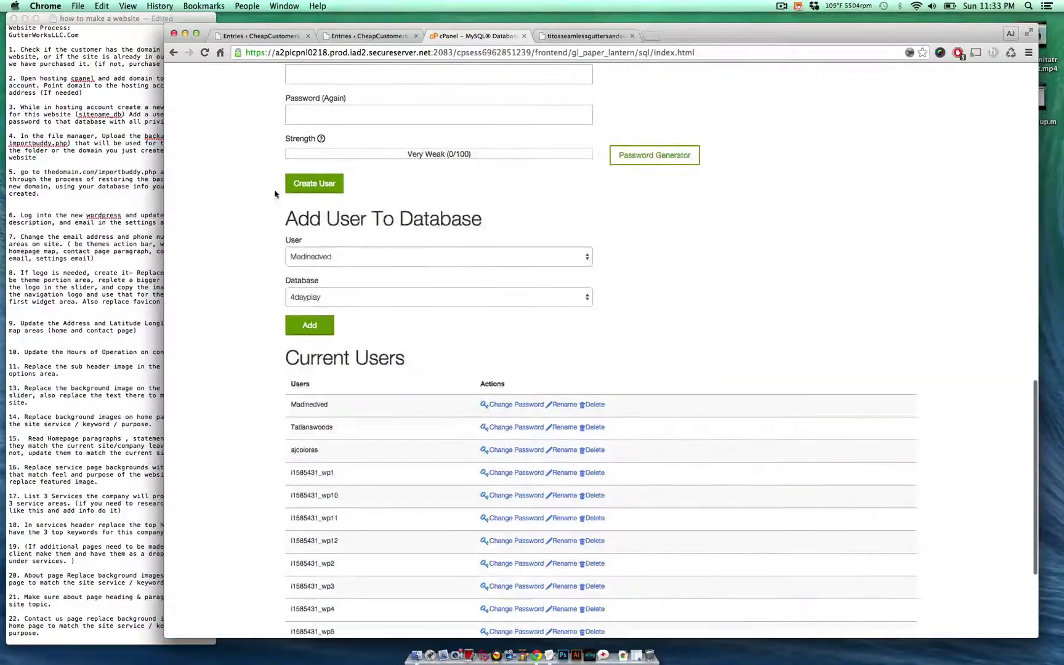
- Add the existing database user to titosgutters_db
{"action": "left_click", "coordinate": [382, 252]}
{"action": "left_click", "coordinate": [379, 277]}
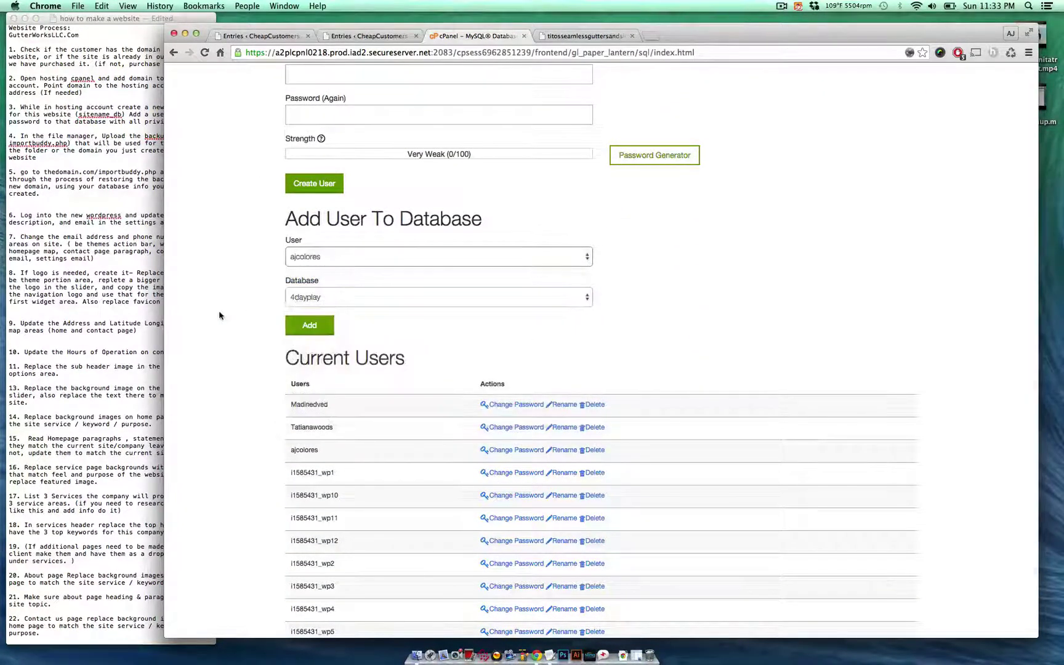
{"action": "left_click", "coordinate": [348, 303]}
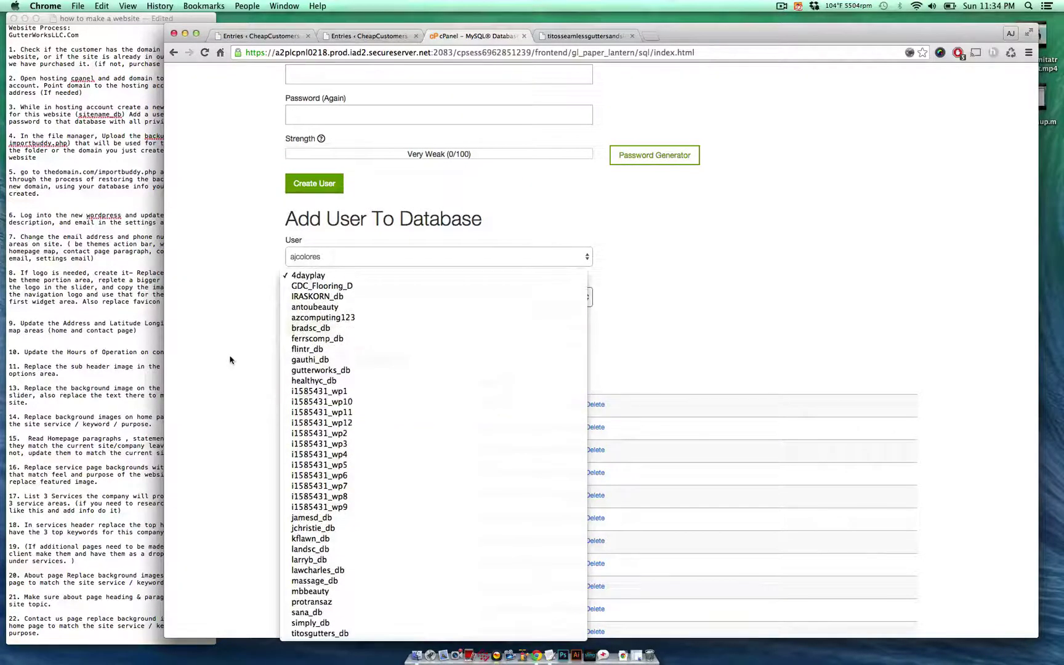
{"action": "left_click", "coordinate": [231, 358]}
{"action": "scroll", "coordinate": [339, 178], "scroll_direction": "up", "scroll_amount": 3}
{"action": "scroll", "coordinate": [351, 241], "scroll_direction": "down", "scroll_amount": 1}
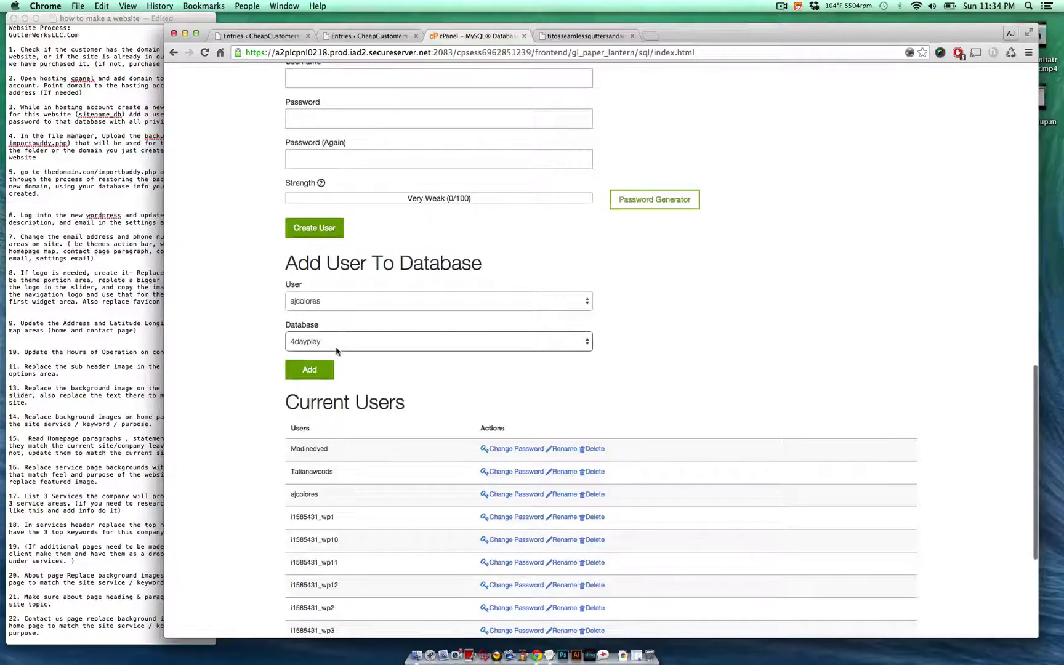
{"action": "left_click", "coordinate": [338, 351]}
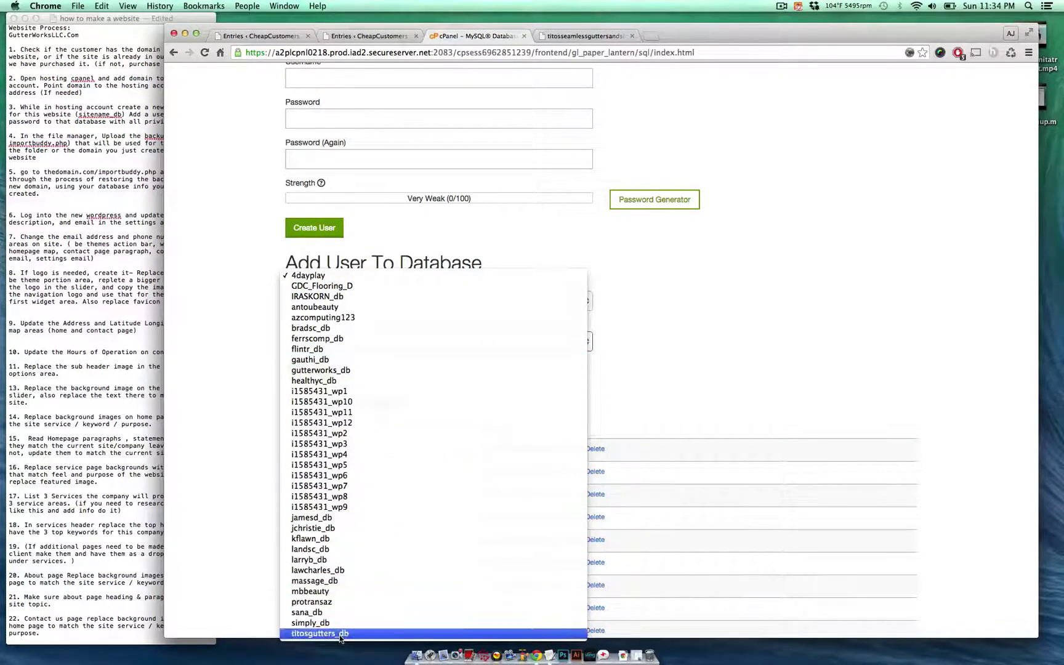
{"action": "left_click", "coordinate": [319, 633]}
{"action": "left_click", "coordinate": [316, 377]}
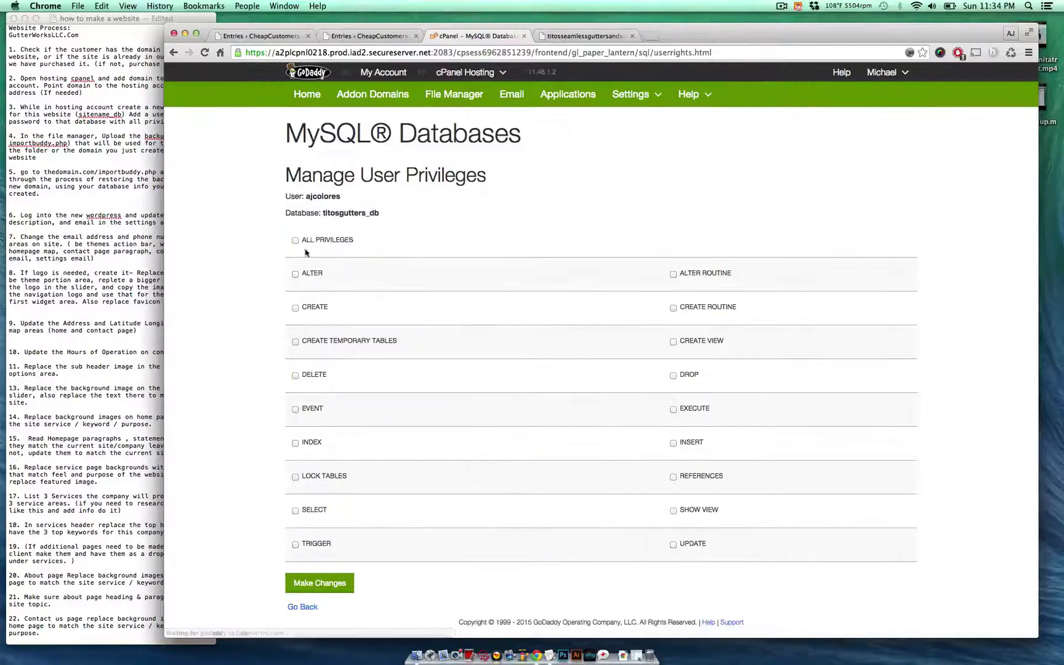
- Grant the user ALL PRIVILEGES and save the changes
{"action": "left_click", "coordinate": [295, 240]}
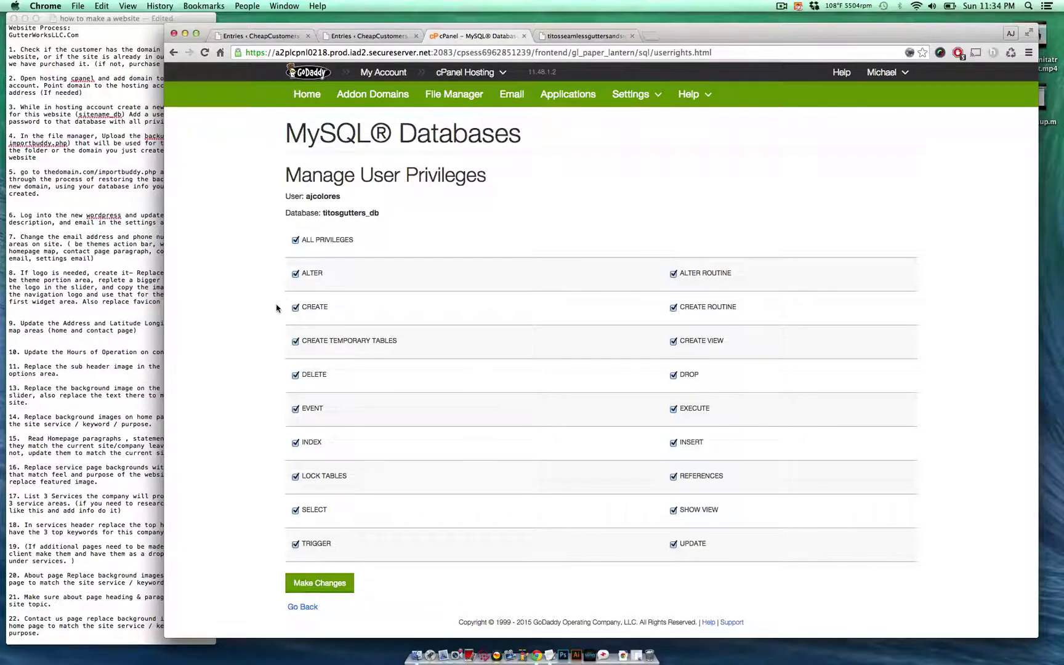
{"action": "left_click", "coordinate": [311, 584]}
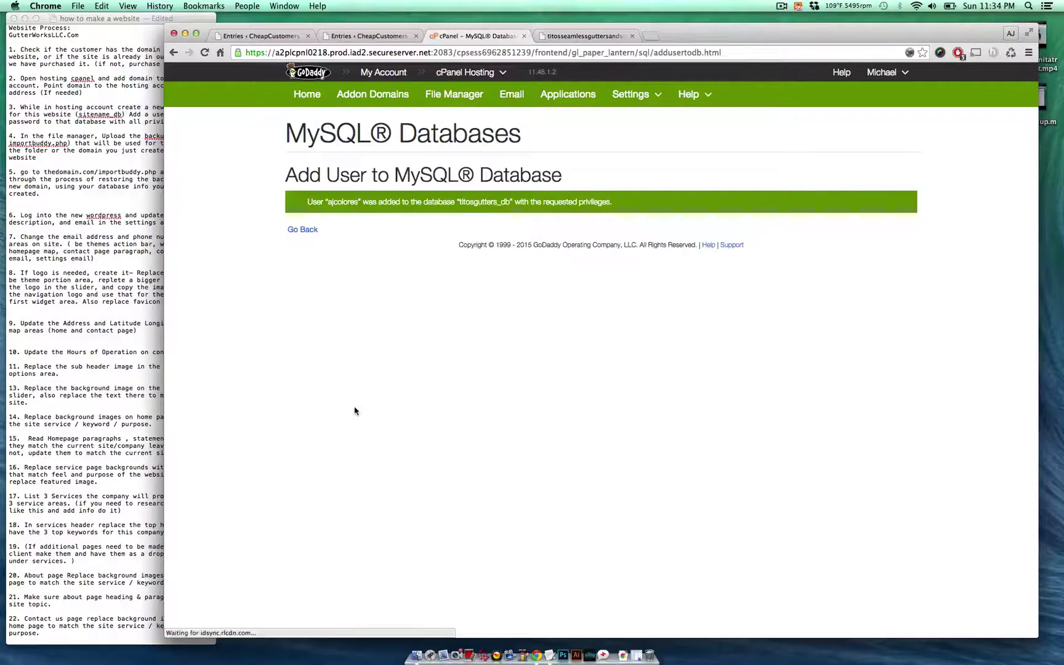
{"action": "left_click", "coordinate": [303, 230]}
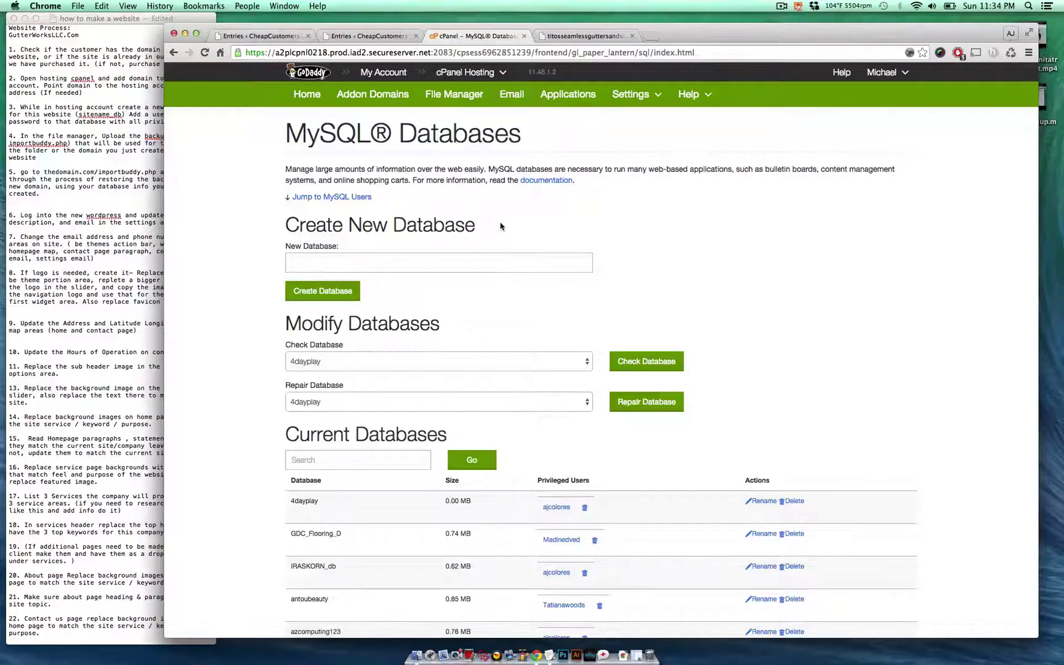
- Select notes step 4 about uploading the backup and importbuddy files
{"action": "left_click", "coordinate": [104, 165]}
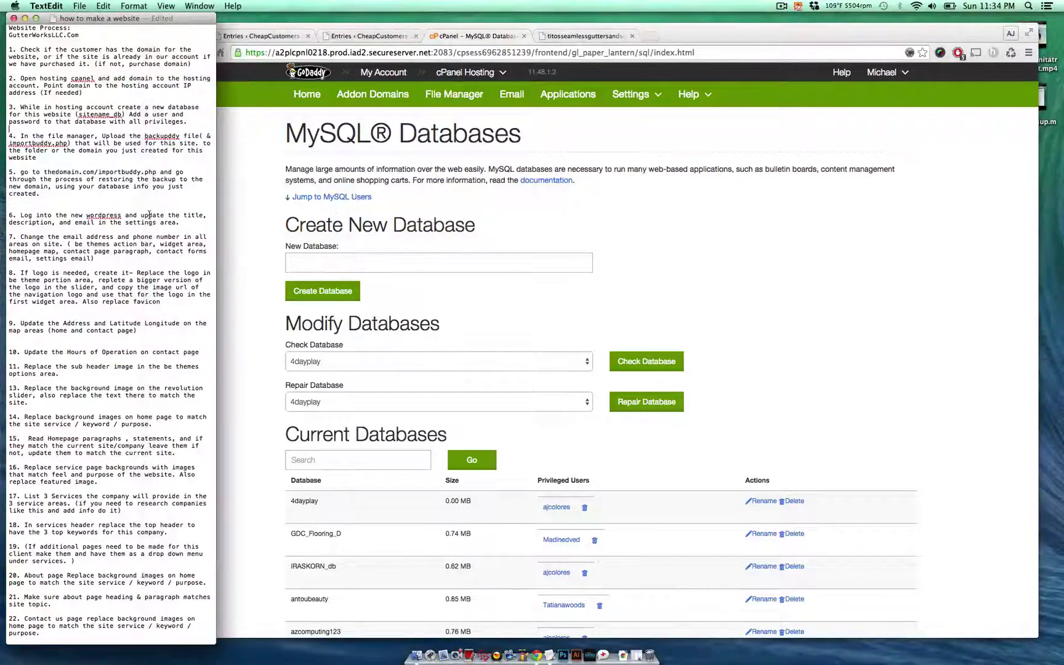
{"action": "triple_click", "coordinate": [126, 141]}
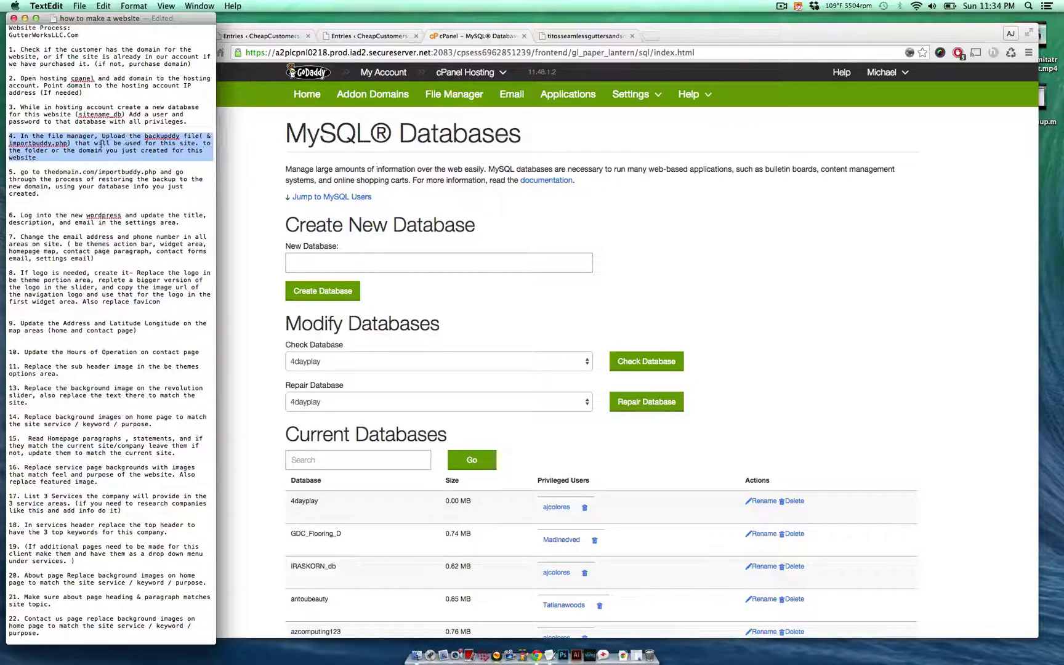
{"action": "left_click", "coordinate": [102, 143]}
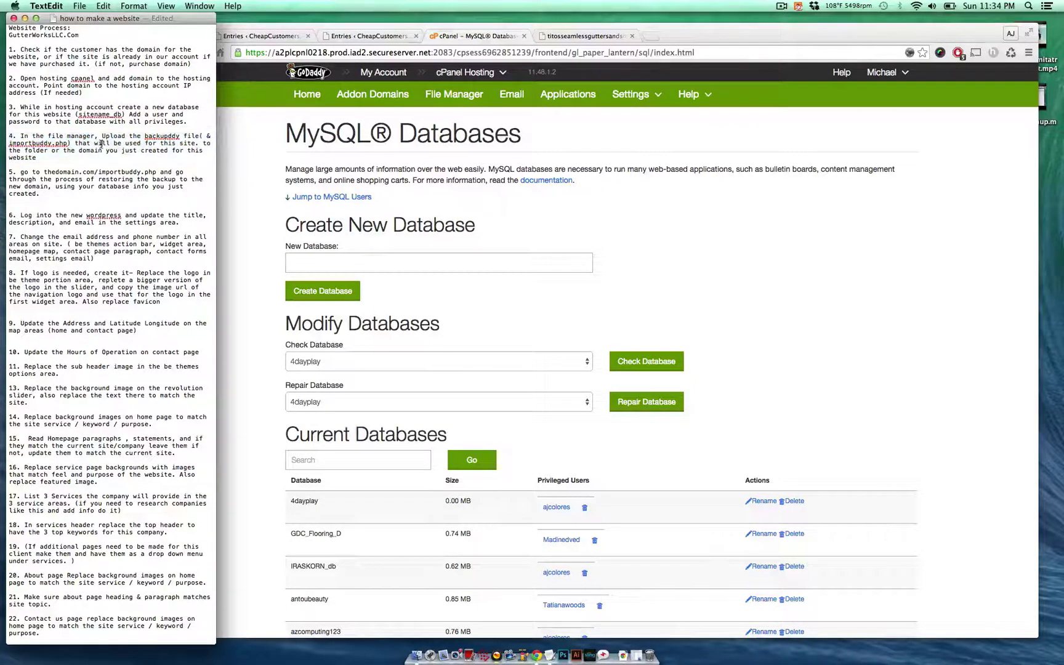
{"action": "triple_click", "coordinate": [127, 141]}
{"action": "left_click", "coordinate": [163, 151]}
{"action": "left_click_drag", "start_coordinate": [111, 127], "coordinate": [129, 139]}
{"action": "triple_click", "coordinate": [146, 156]}
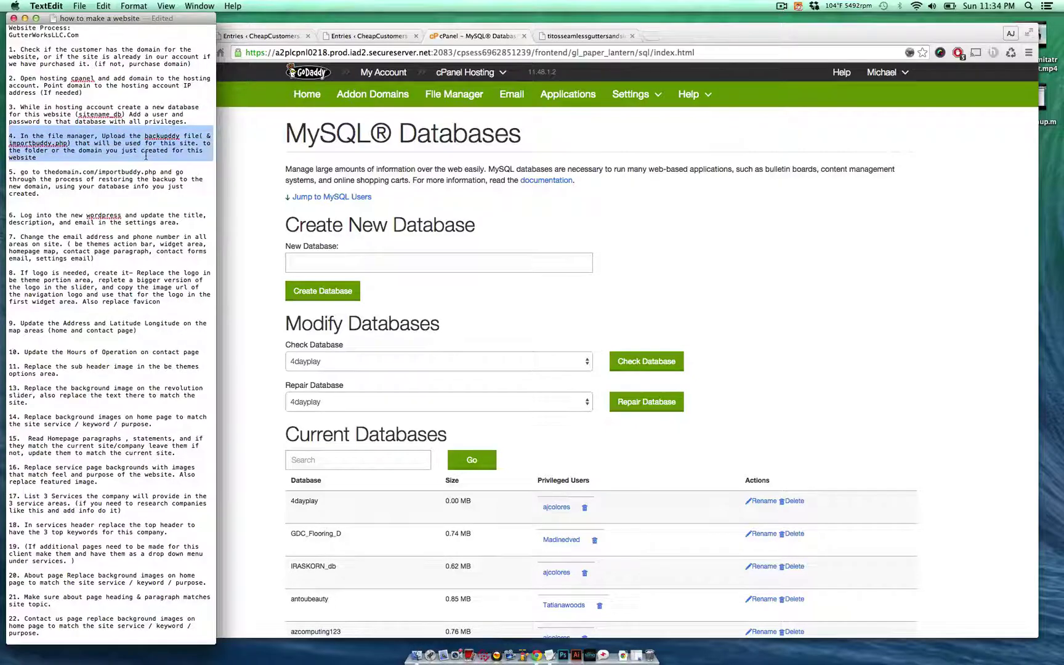
{"action": "left_click", "coordinate": [146, 157]}
- Open the Downloads folder in Finder, then return to the cPanel home page
{"action": "left_click", "coordinate": [284, 165]}
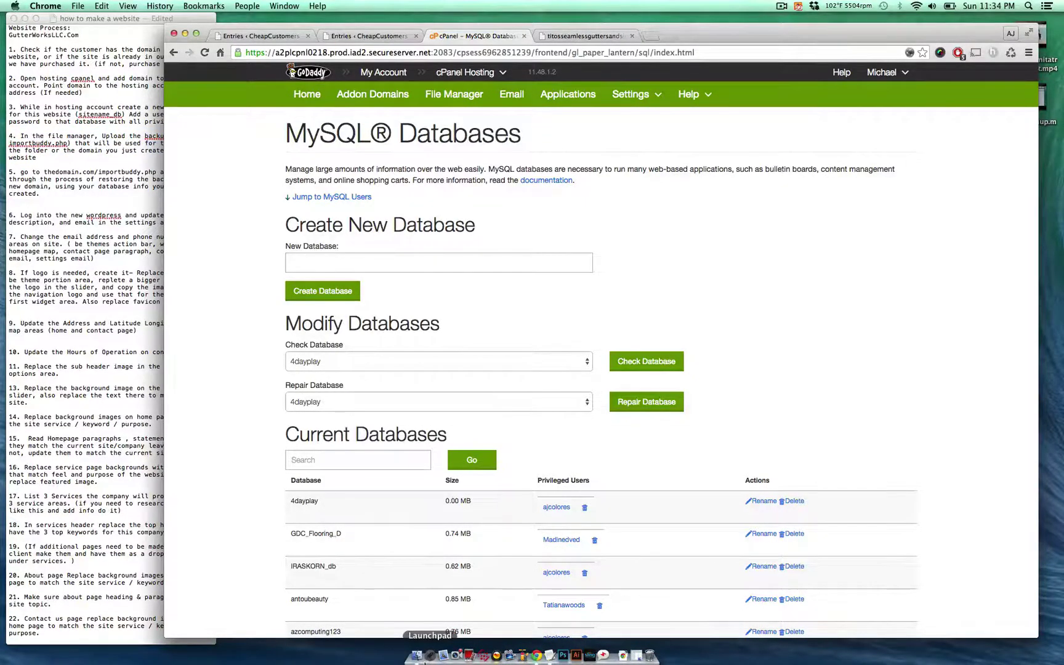
{"action": "left_click", "coordinate": [417, 657]}
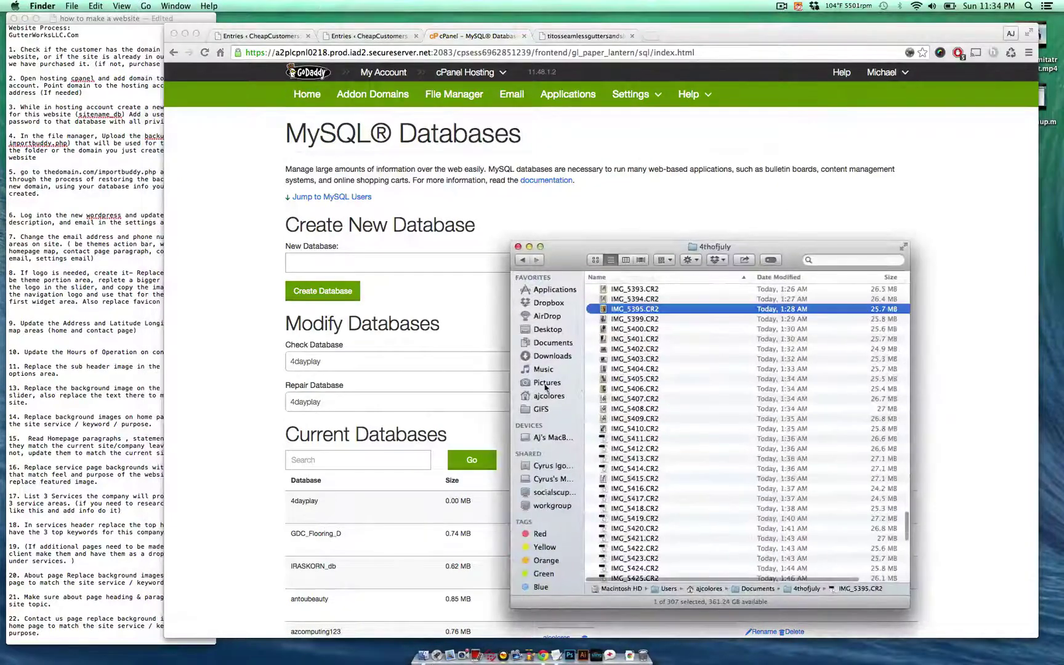
{"action": "left_click", "coordinate": [570, 356]}
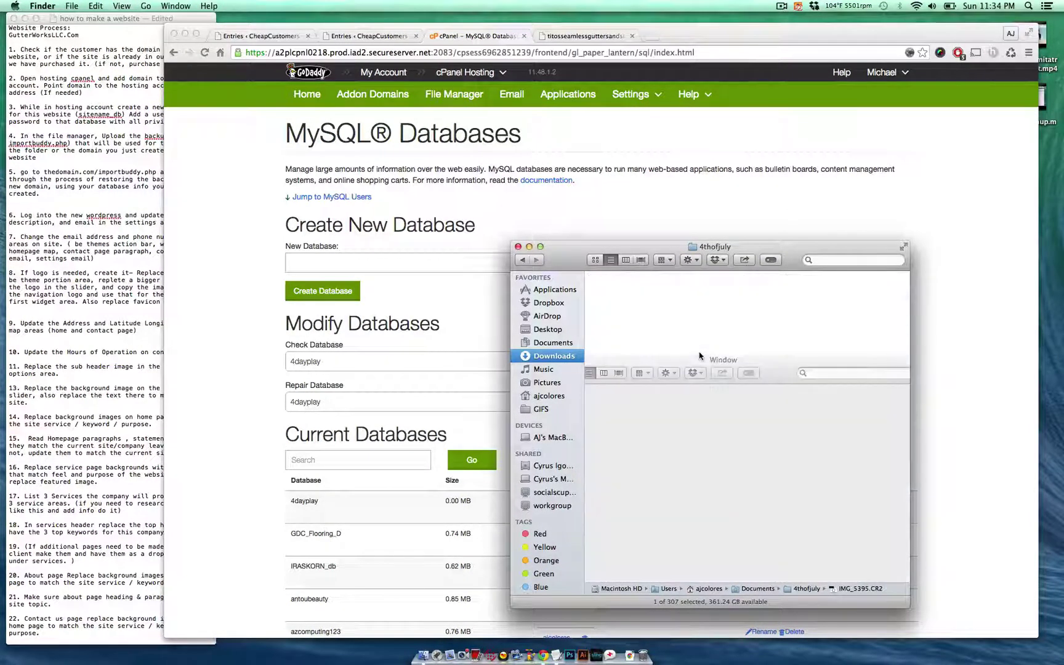
{"action": "left_click_drag", "start_coordinate": [576, 250], "coordinate": [761, 397]}
{"action": "left_click", "coordinate": [691, 290]}
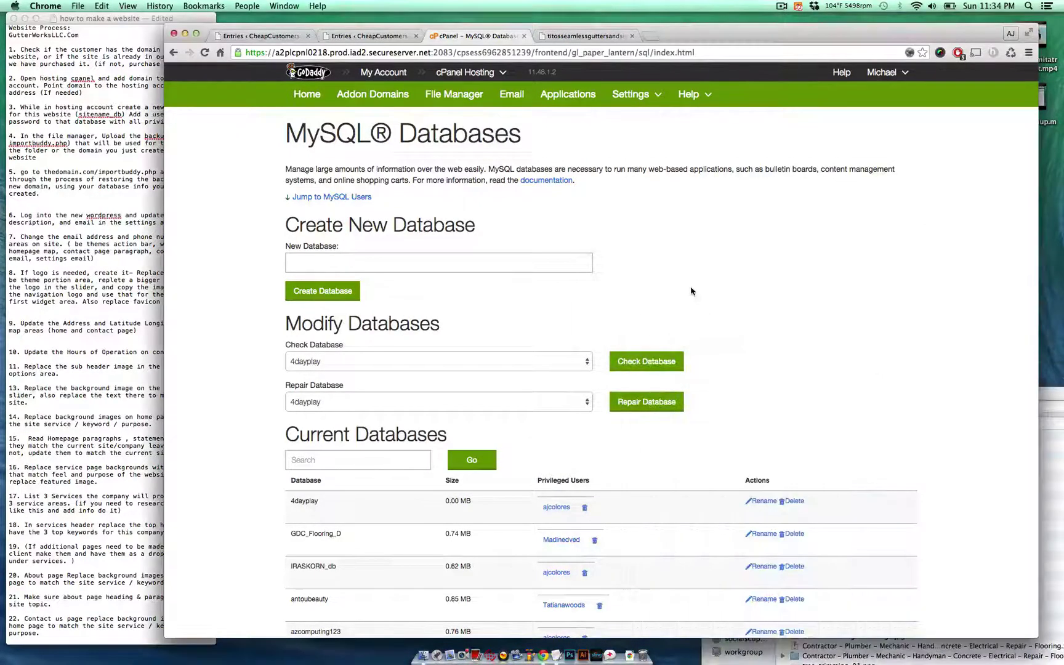
{"action": "left_click", "coordinate": [306, 105]}
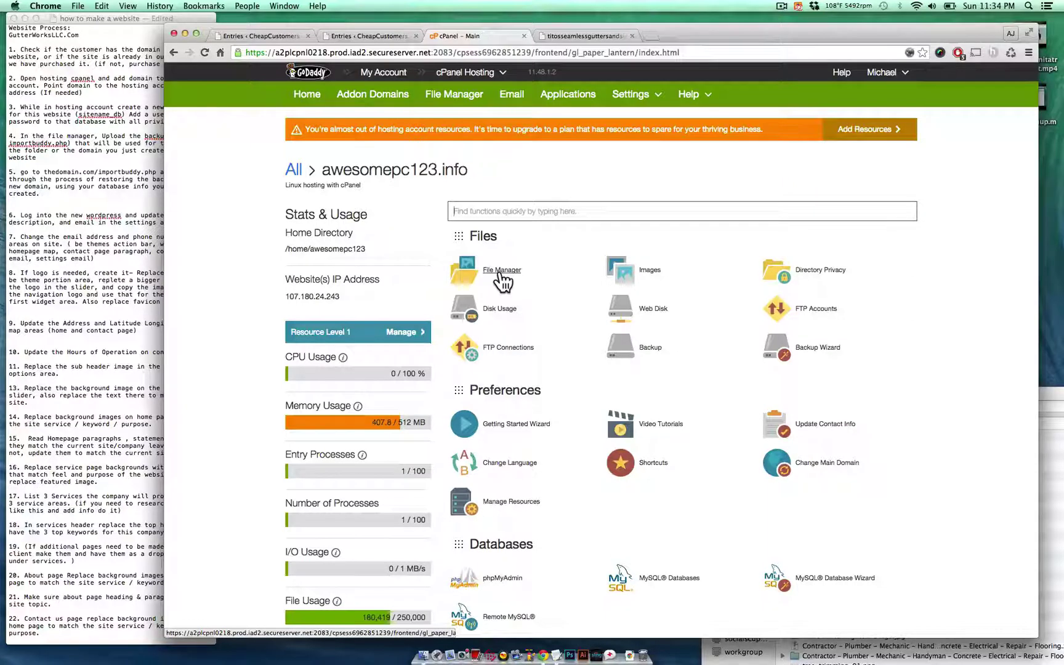
- Open File Manager at the web root and go to public_html/TitosSeamlessGuttersAndSiding.com
{"action": "left_click", "coordinate": [500, 272]}
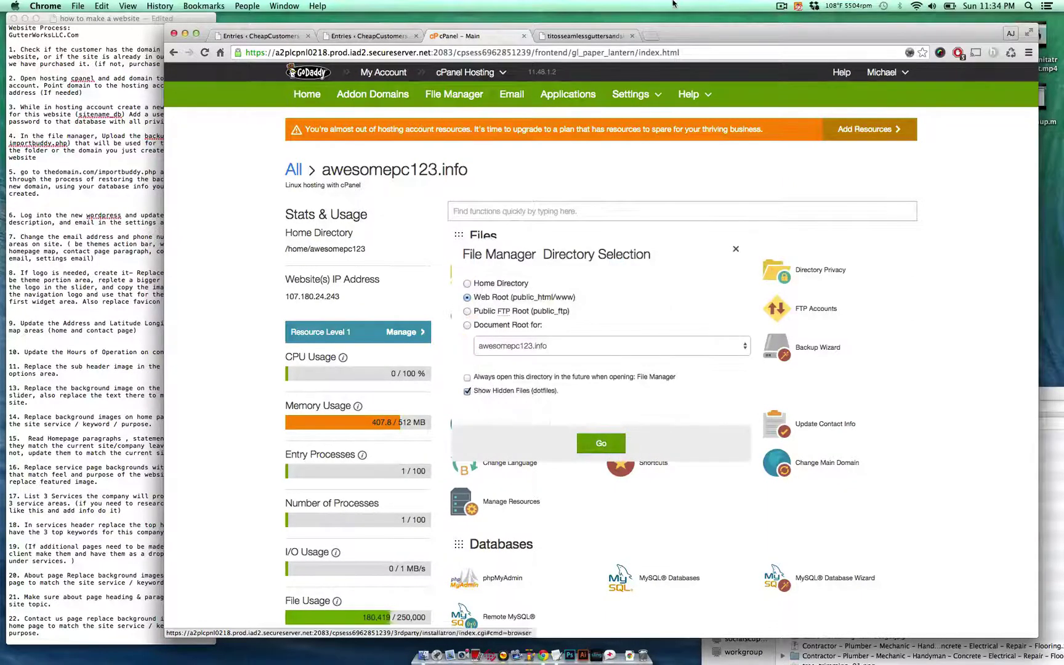
{"action": "left_click", "coordinate": [593, 444]}
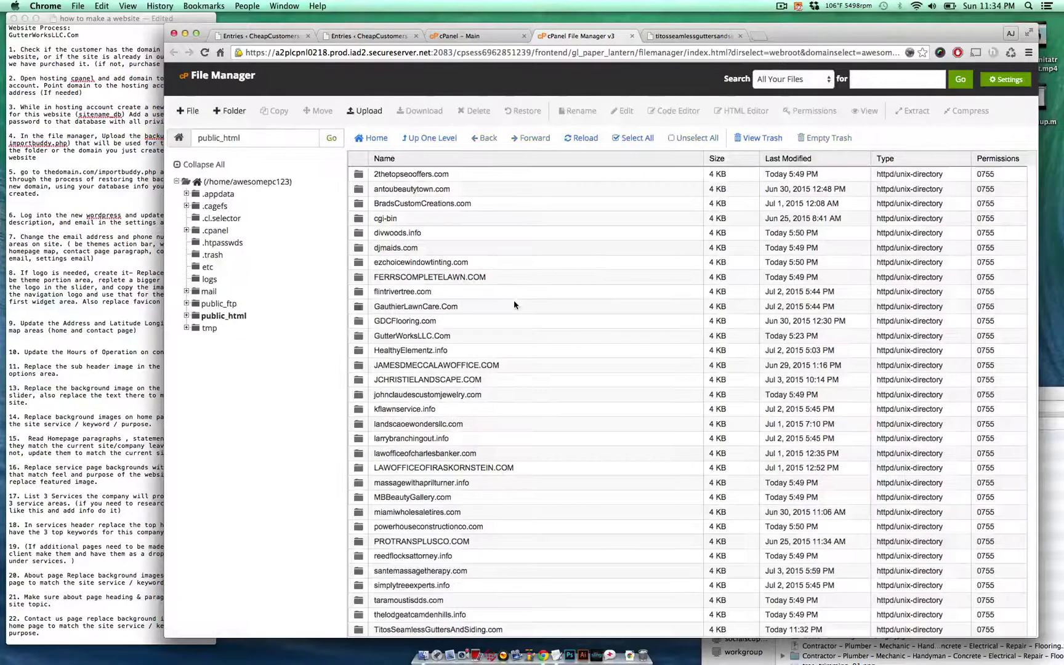
{"action": "left_click", "coordinate": [187, 316]}
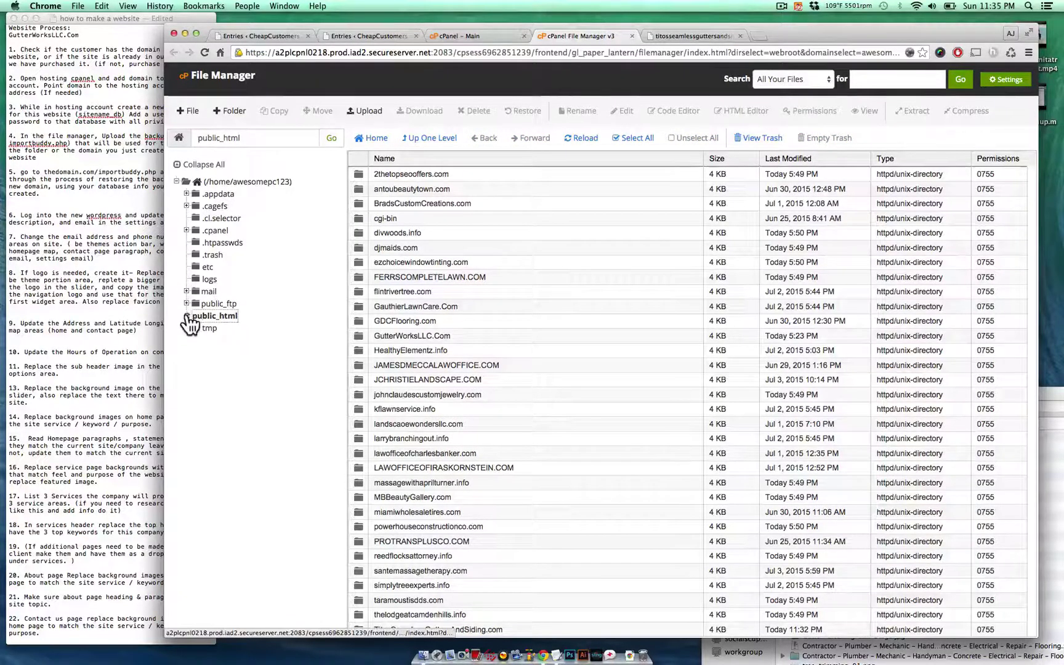
{"action": "scroll", "coordinate": [257, 382], "scroll_direction": "down", "scroll_amount": 2}
{"action": "scroll", "coordinate": [258, 383], "scroll_direction": "down", "scroll_amount": 3}
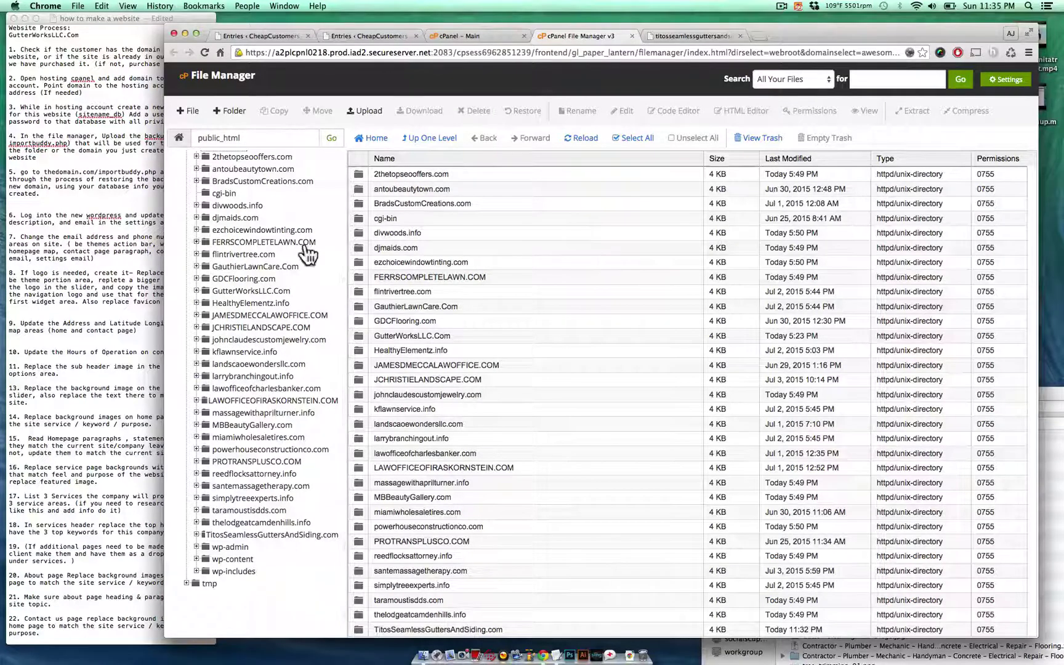
{"action": "left_click", "coordinate": [264, 535]}
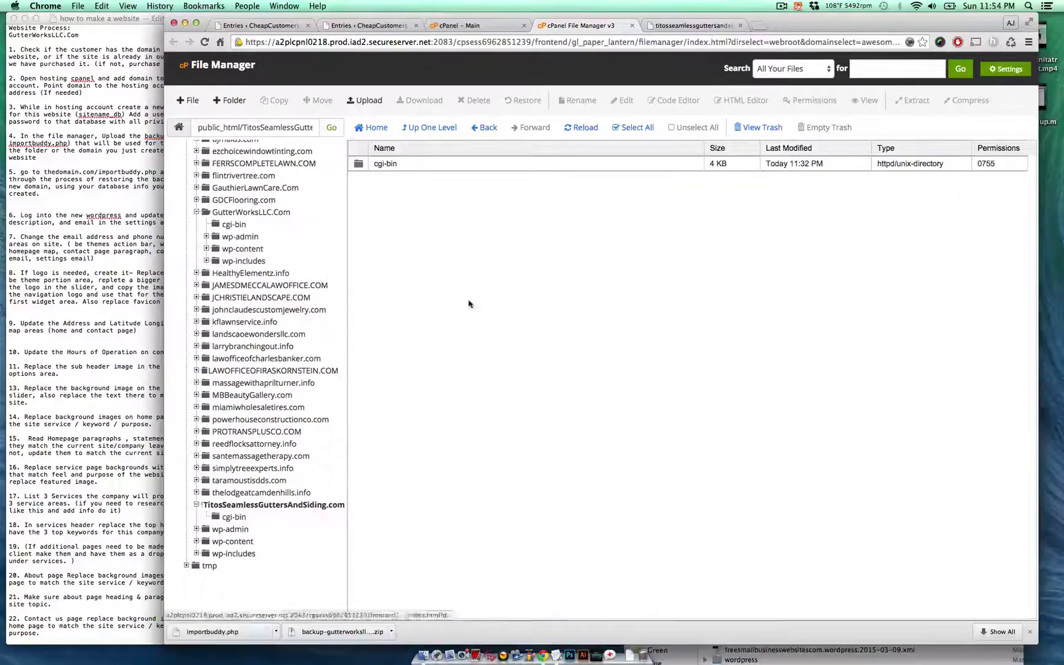
{"action": "left_click", "coordinate": [1029, 631]}
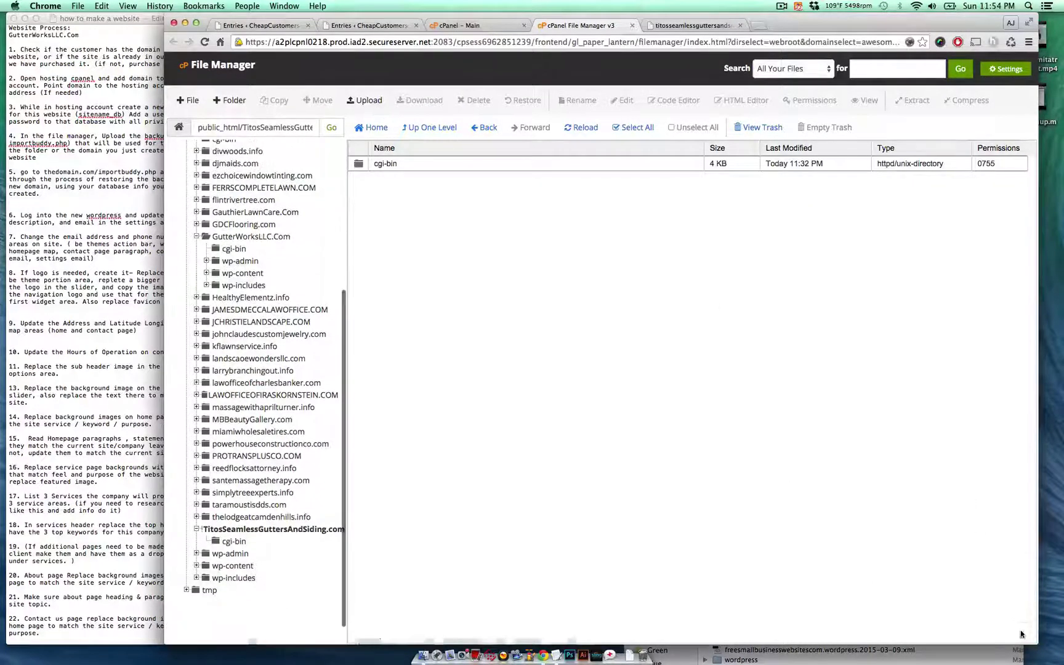
- Upload the GutterWorksLLC backup zip and importbuddy.php to the site folder with group and world write permissions
{"action": "left_click", "coordinate": [368, 100]}
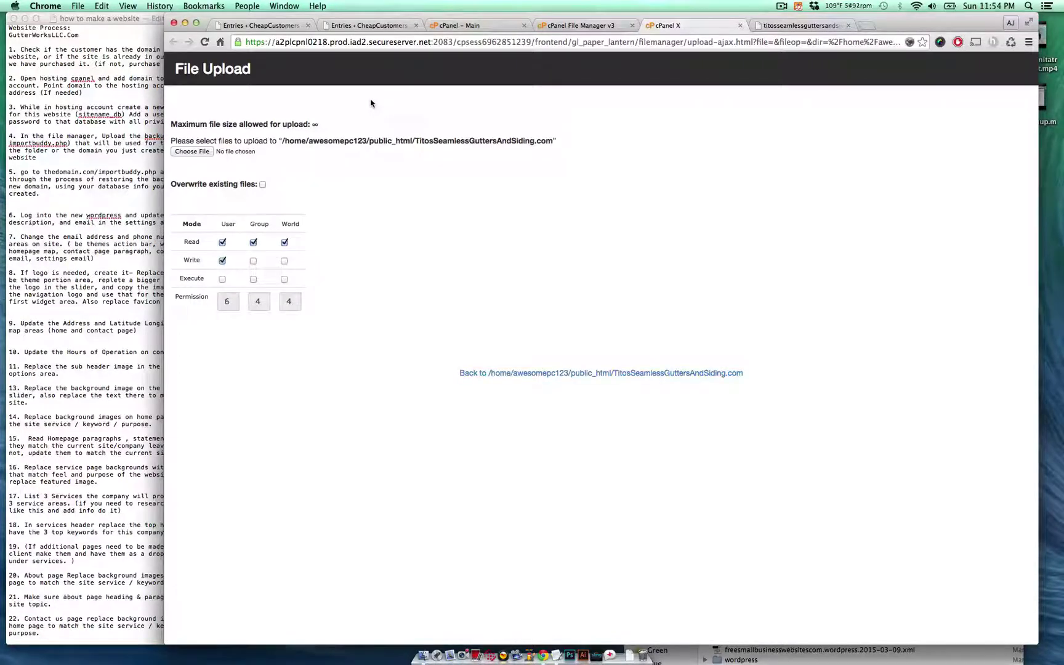
{"action": "left_click", "coordinate": [283, 262]}
{"action": "left_click", "coordinate": [253, 261]}
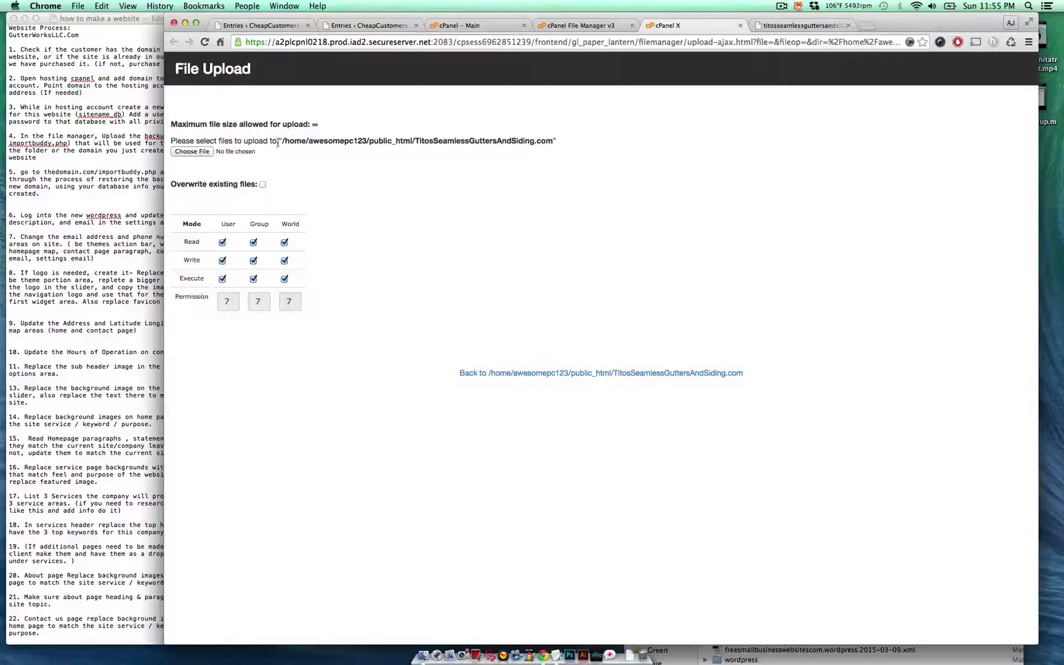
{"action": "left_click", "coordinate": [203, 153]}
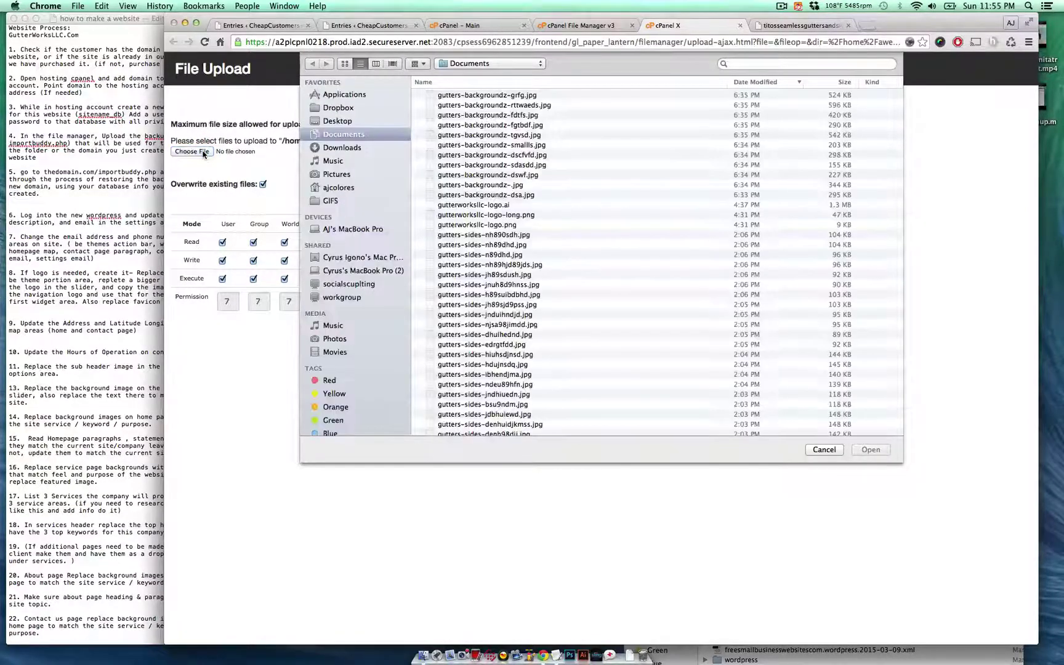
{"action": "left_click", "coordinate": [366, 148]}
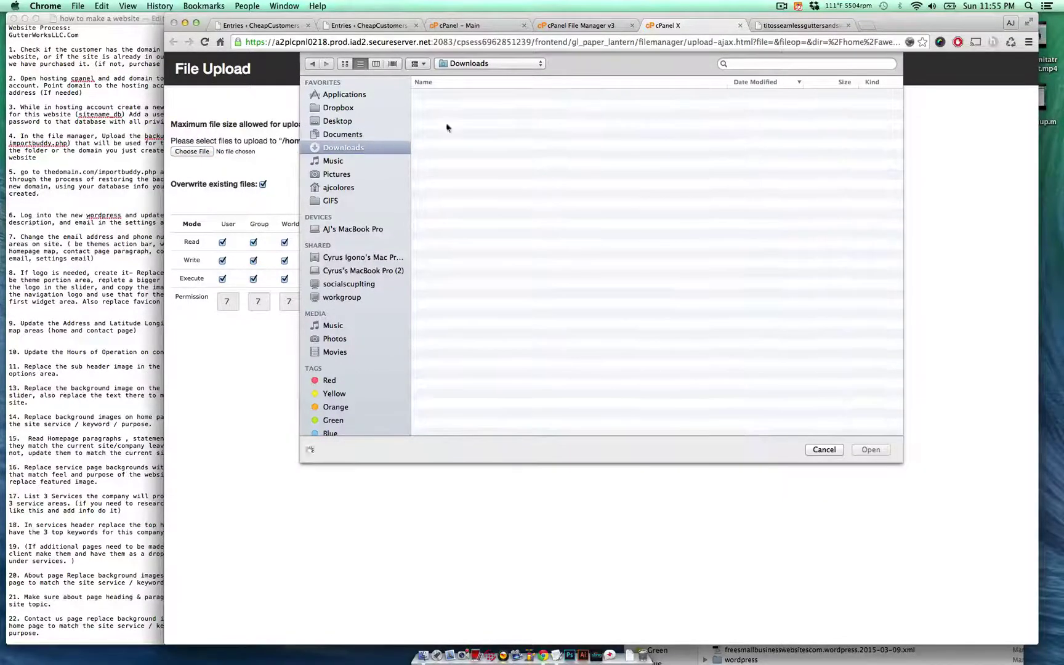
{"action": "left_click", "coordinate": [586, 106]}
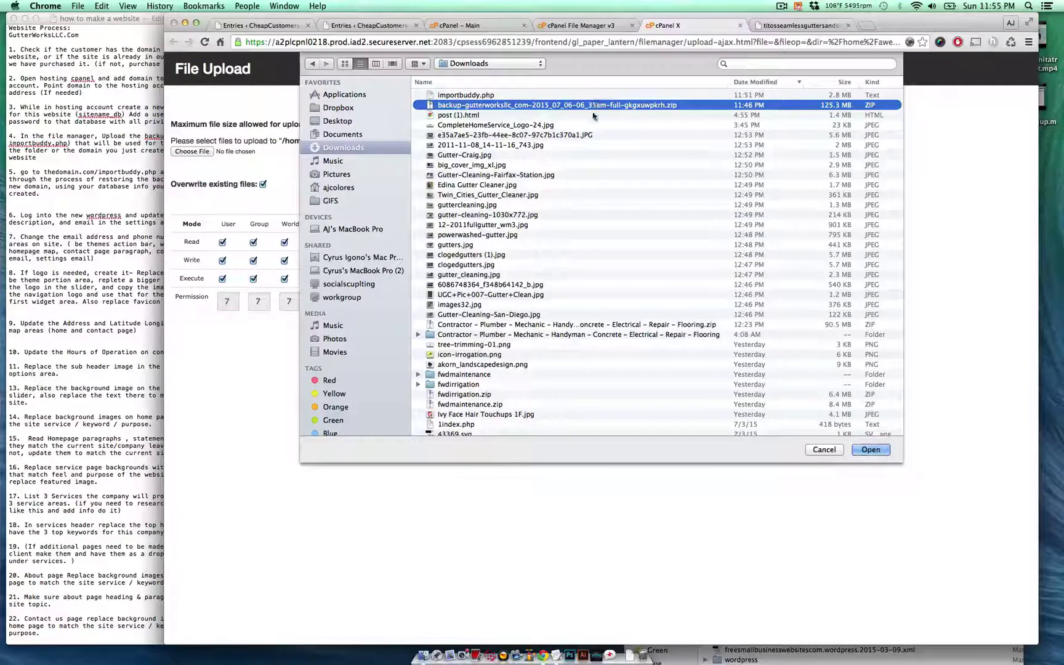
{"action": "left_click", "coordinate": [885, 453]}
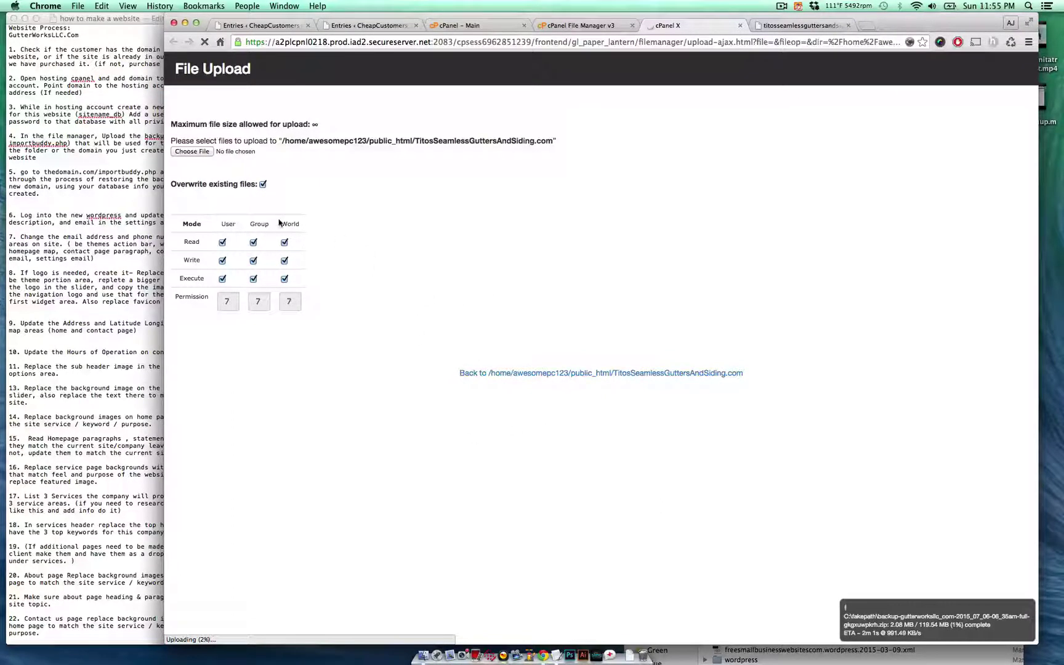
{"action": "left_click", "coordinate": [196, 152]}
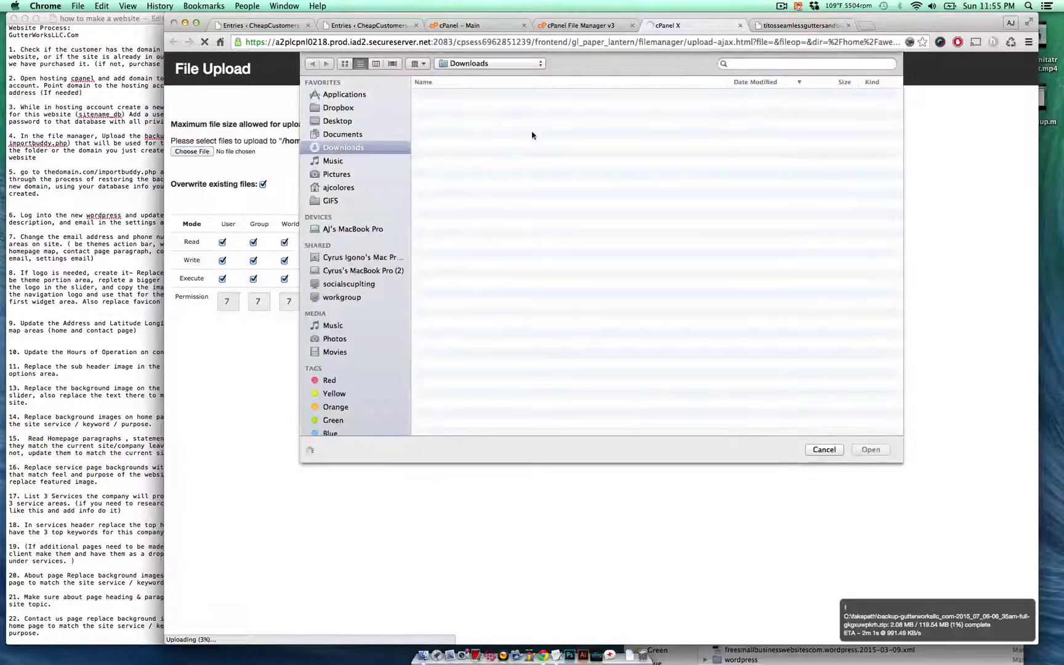
{"action": "double_click", "coordinate": [483, 95]}
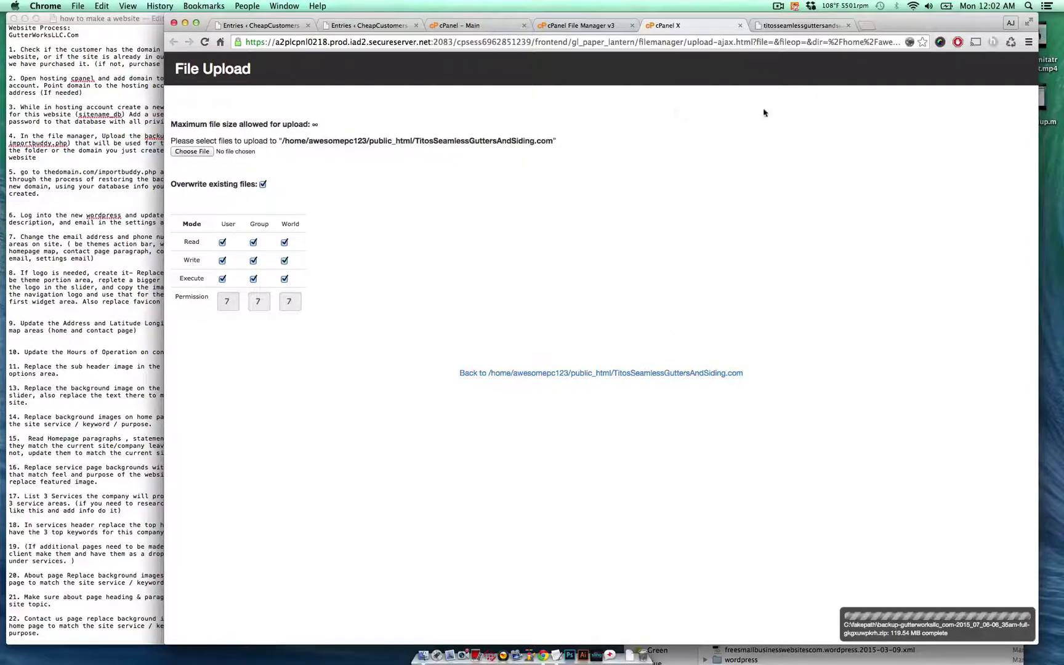
- Load titosseamlessguttersandsiding.com/importbuddy.php in the new site's tab
{"action": "left_click", "coordinate": [741, 26]}
{"action": "left_click", "coordinate": [698, 28]}
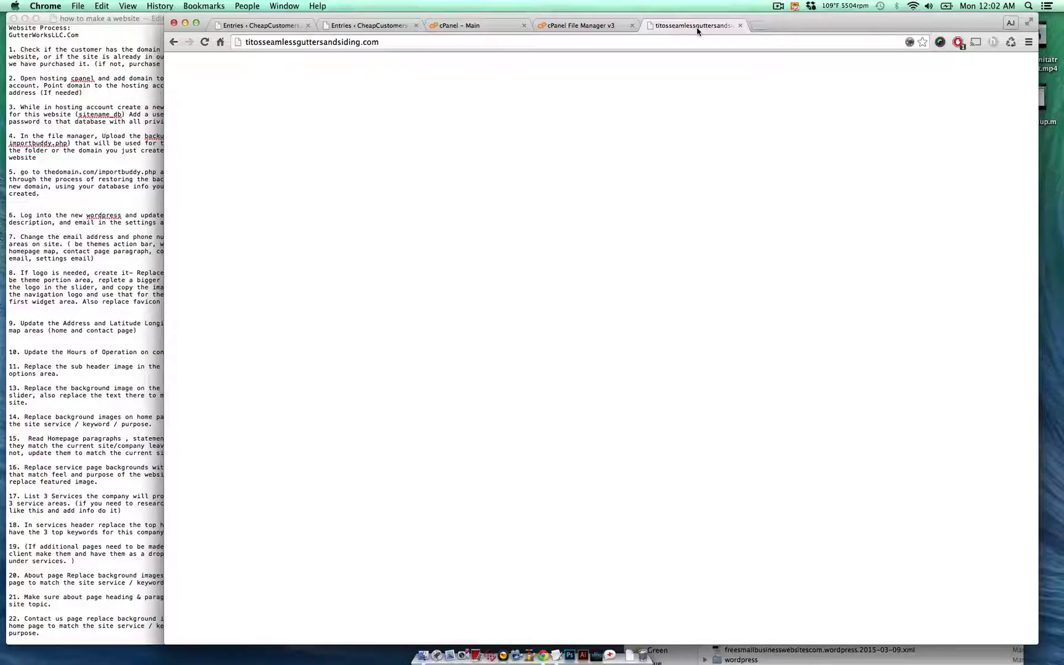
{"action": "left_click", "coordinate": [502, 41]}
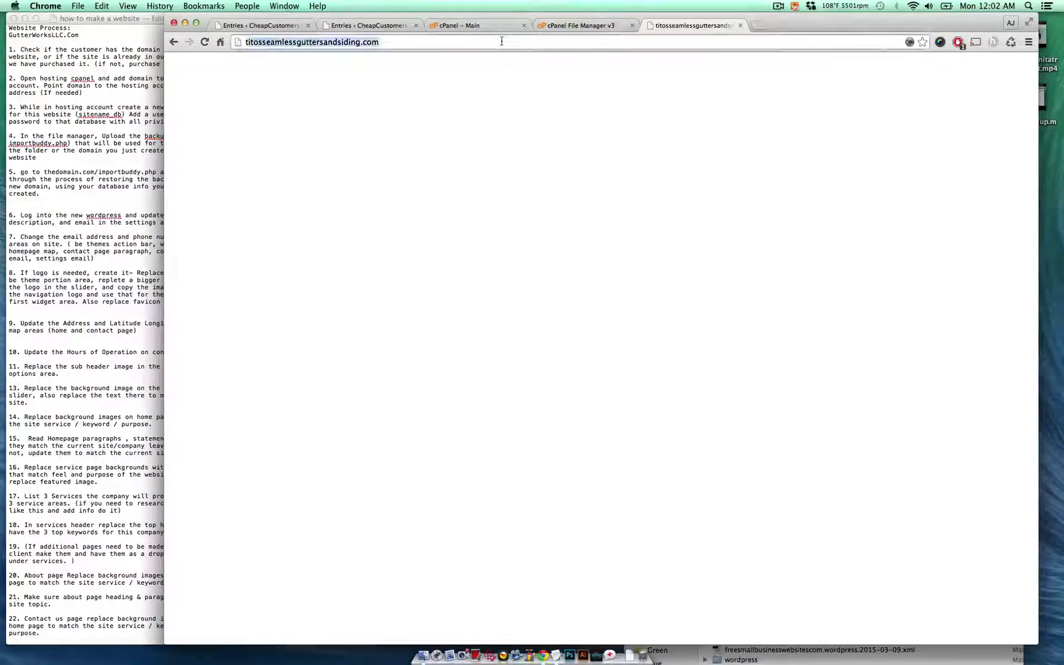
{"action": "key", "text": "Right"}
{"action": "type", "text": "/"}
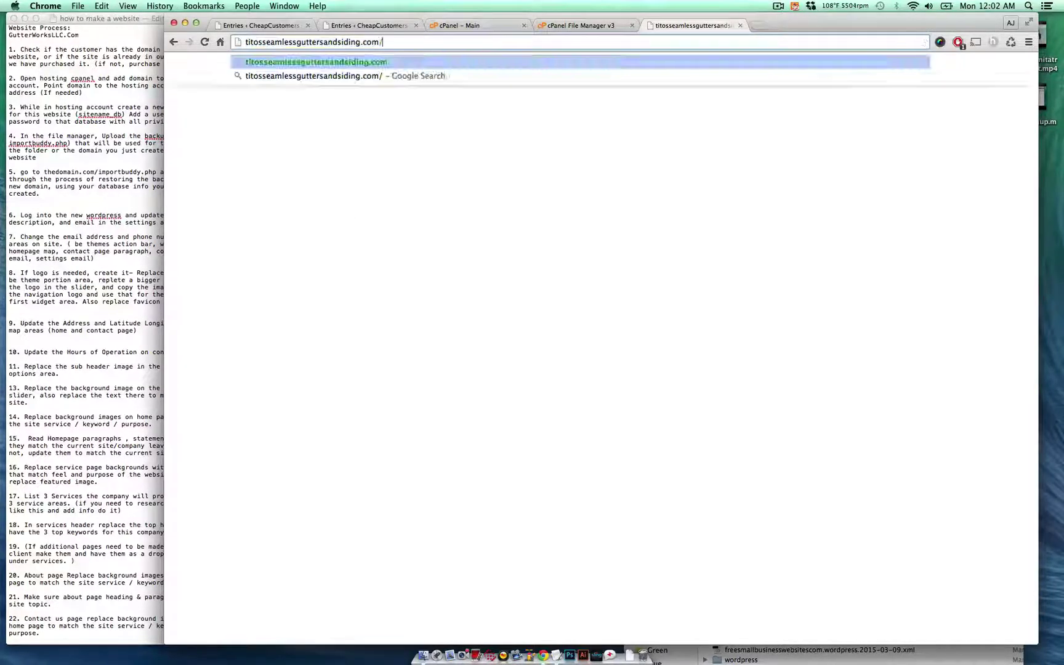
{"action": "type", "text": "importbu"}
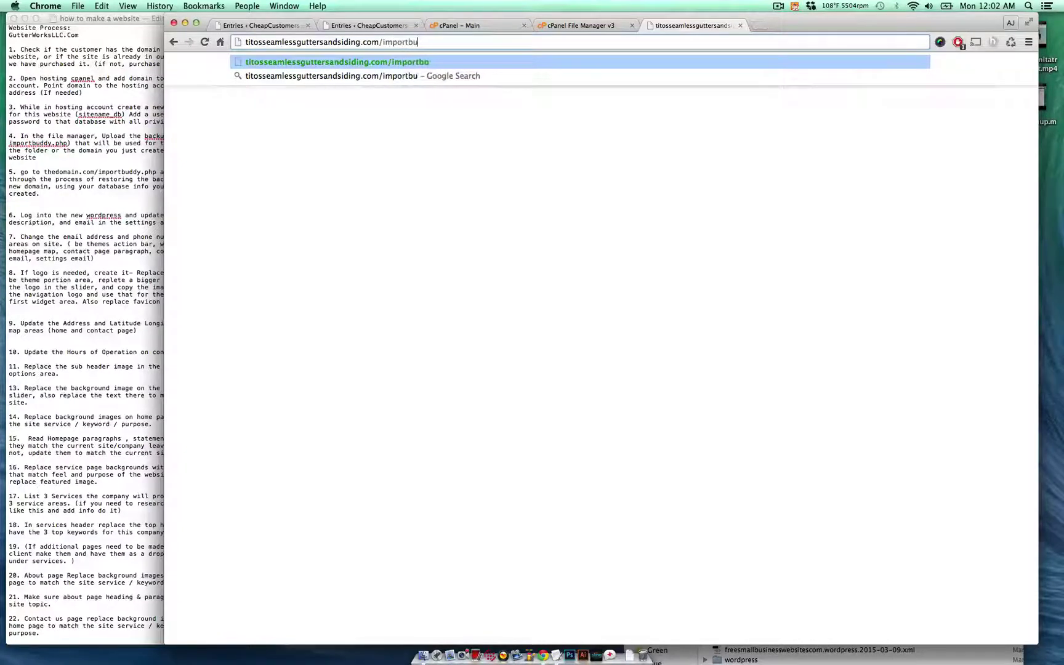
{"action": "type", "text": "ddy.php"}
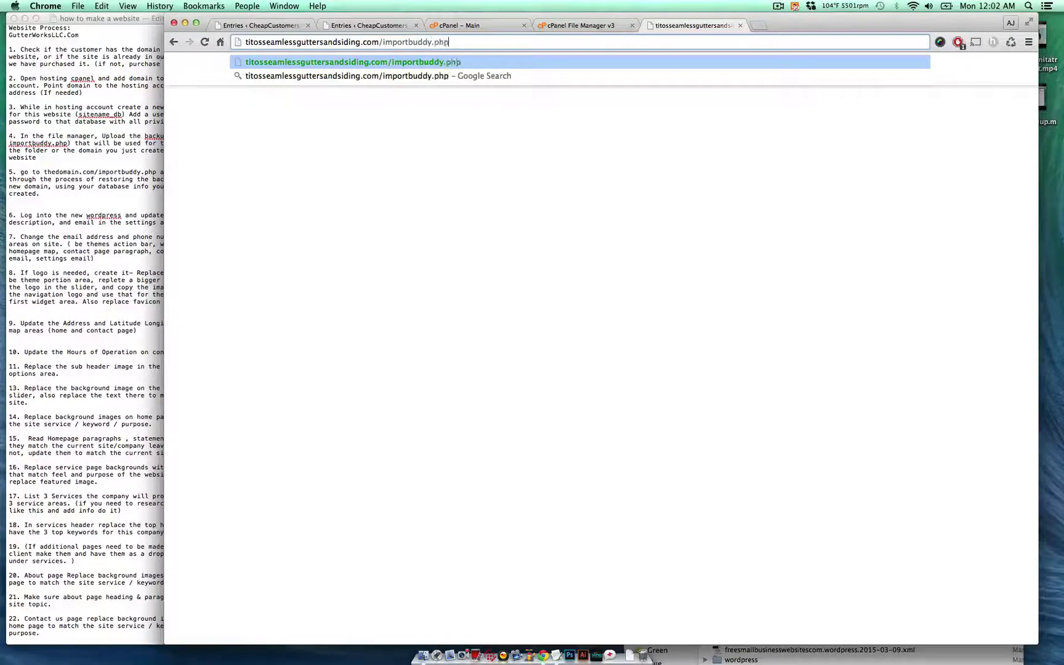
{"action": "key", "text": "Return"}
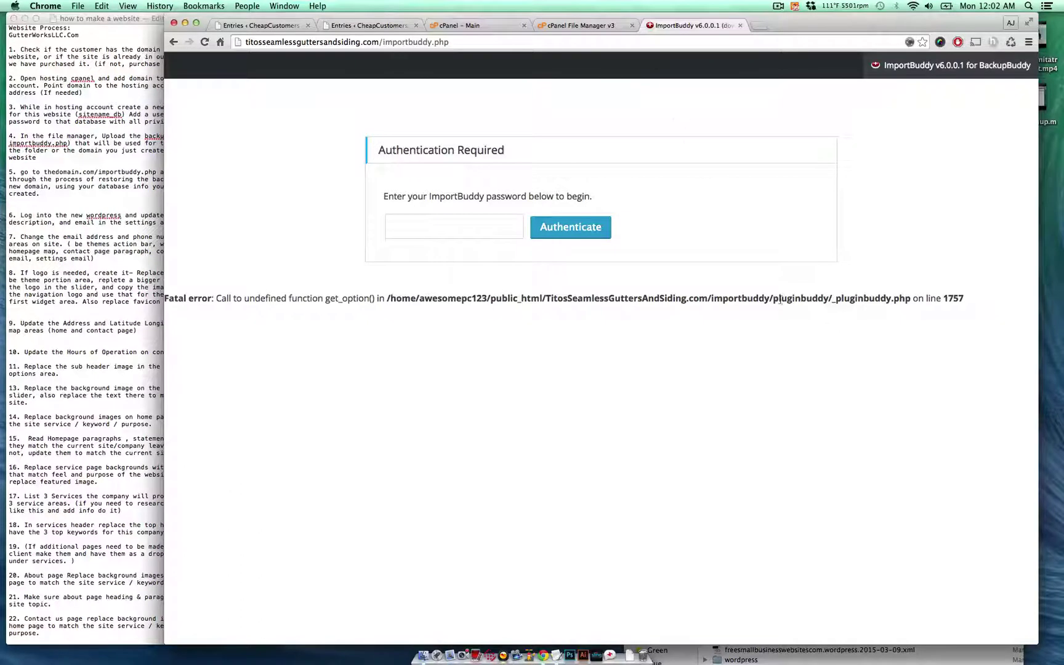
- Sign in to ImportBuddy with its password
{"action": "triple_click", "coordinate": [761, 297]}
{"action": "left_click", "coordinate": [470, 220]}
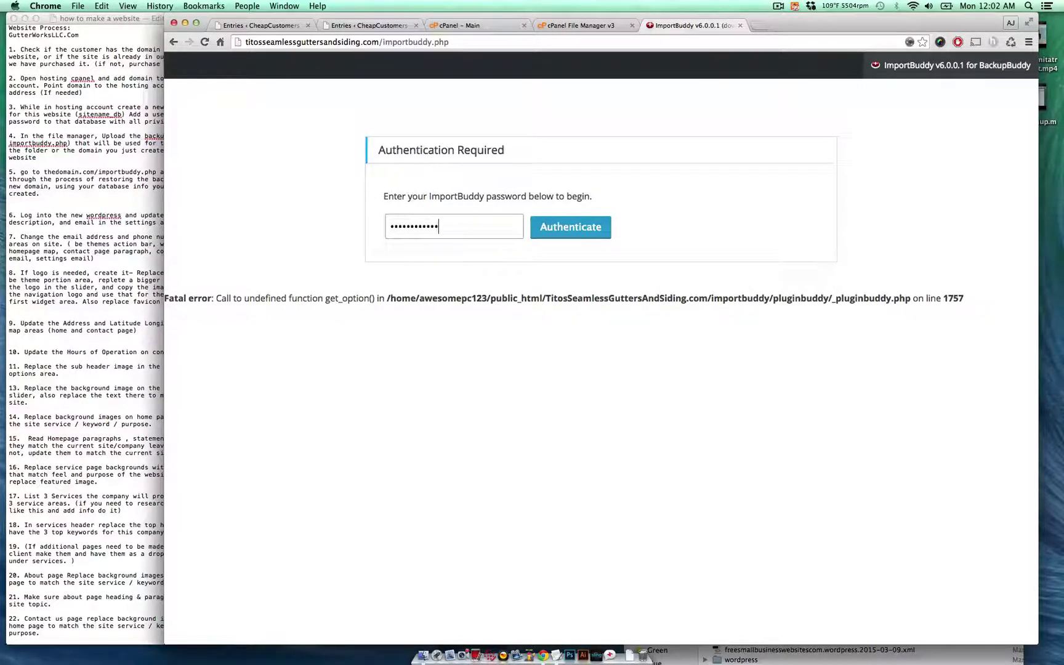
{"action": "key", "text": "Return"}
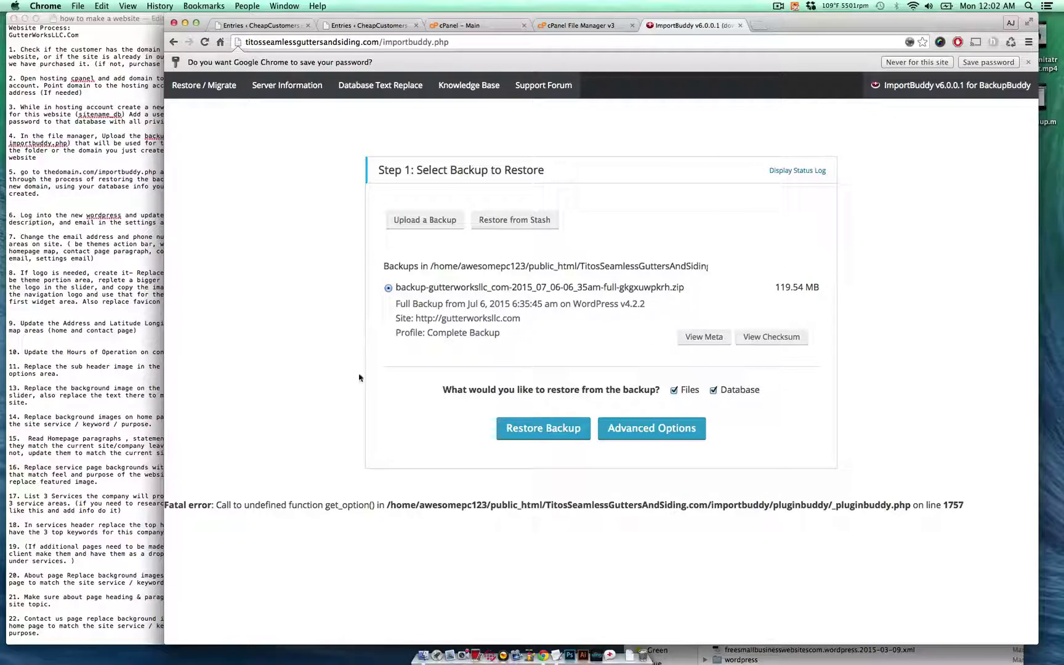
- Start restoring the gutterworksllc.com backup and check the site folder in the file manager
{"action": "left_click", "coordinate": [565, 431]}
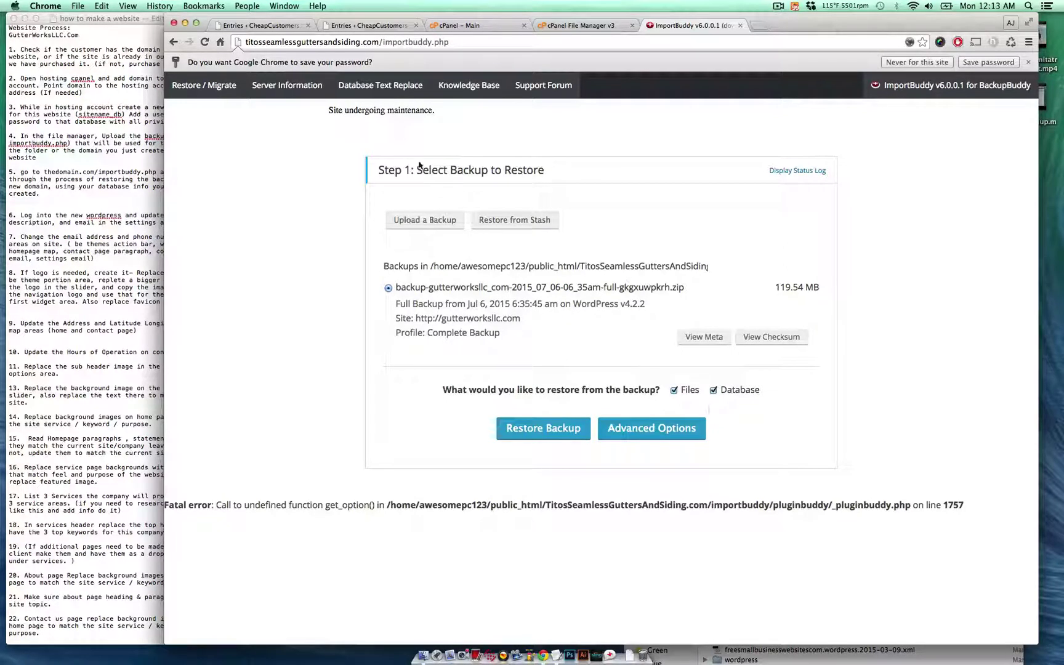
{"action": "double_click", "coordinate": [349, 111]}
{"action": "double_click", "coordinate": [394, 111]}
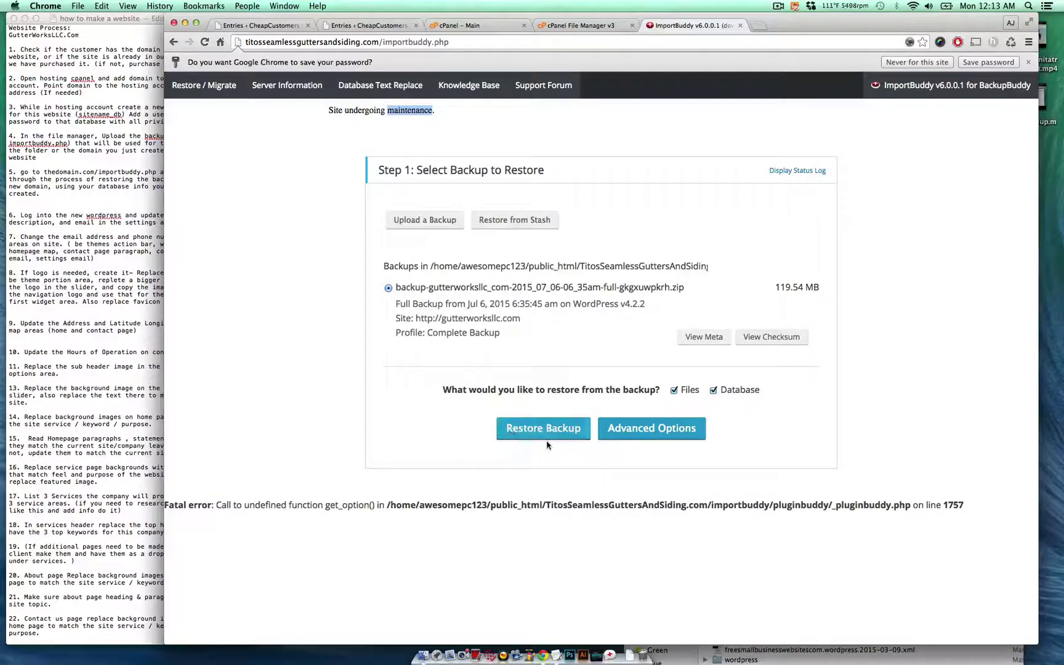
{"action": "left_click", "coordinate": [615, 26]}
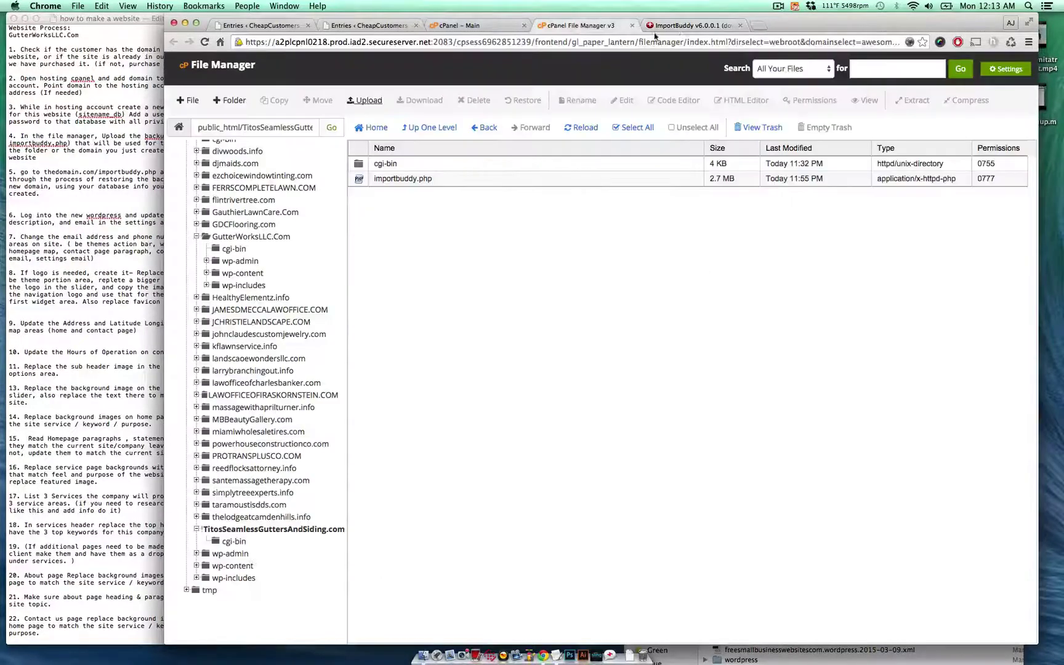
{"action": "left_click", "coordinate": [677, 25]}
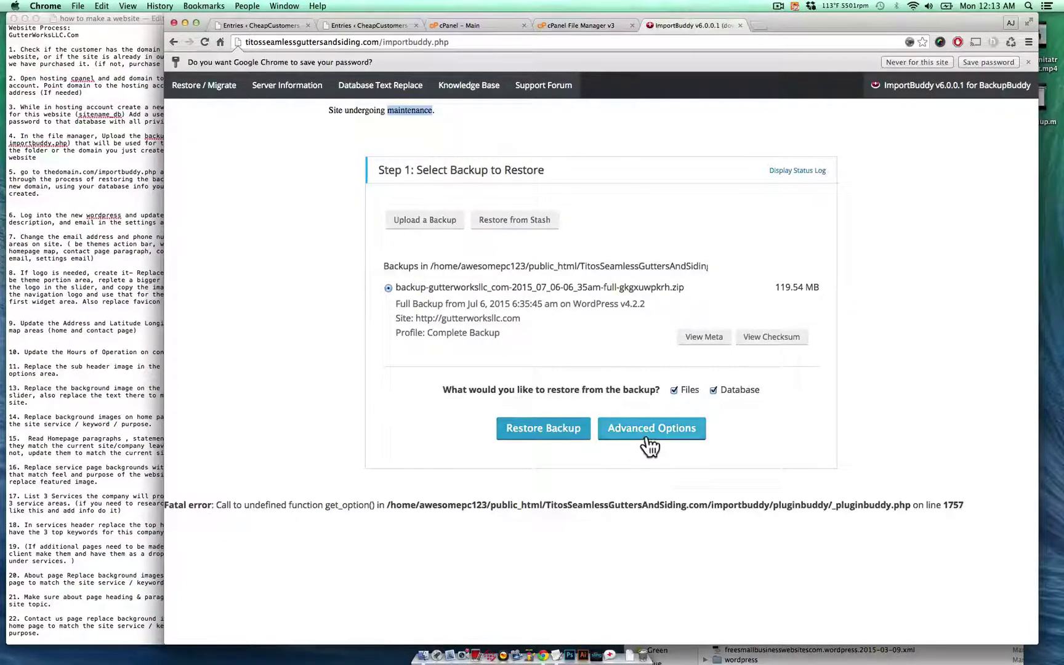
- Review the advanced restore options, refresh the site folder listing, and restart the restore
{"action": "left_click", "coordinate": [650, 443]}
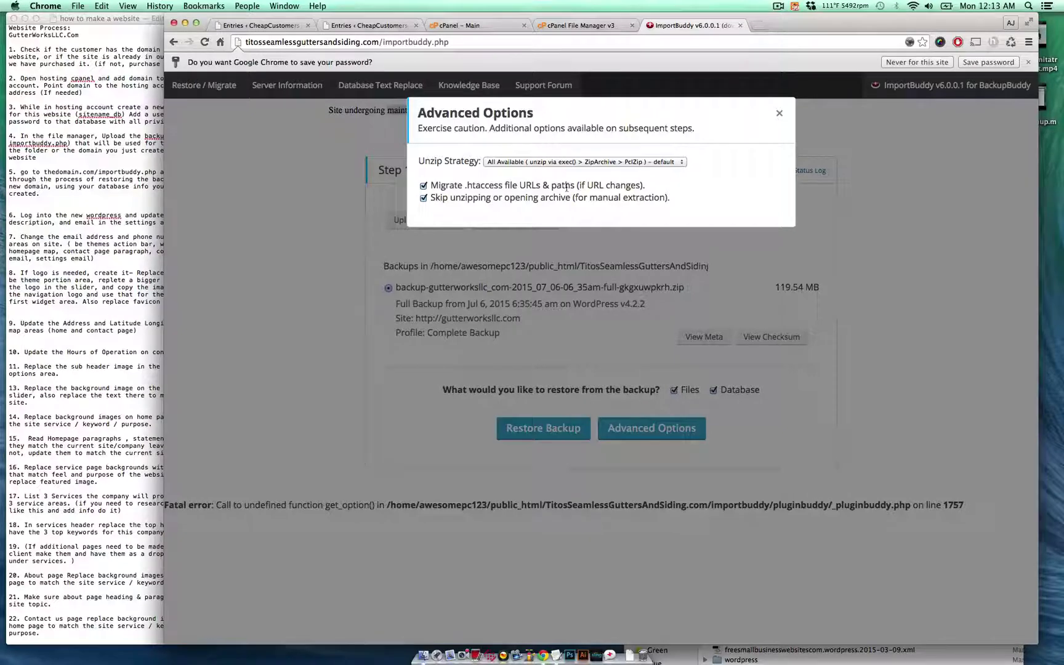
{"action": "left_click", "coordinate": [601, 258]}
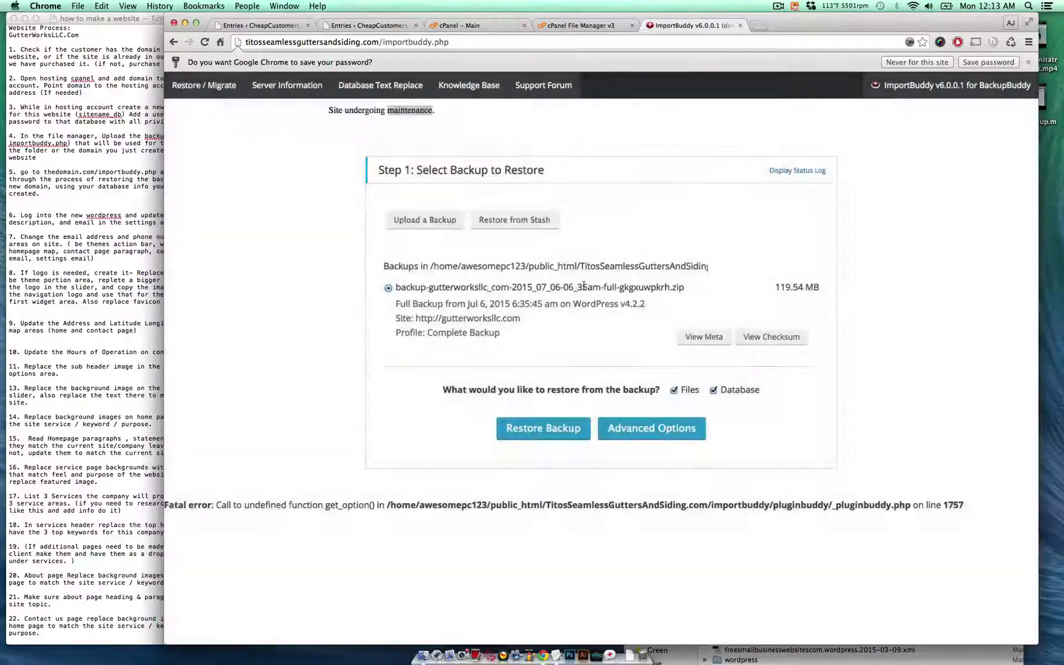
{"action": "left_click", "coordinate": [646, 427]}
{"action": "left_click", "coordinate": [503, 287]}
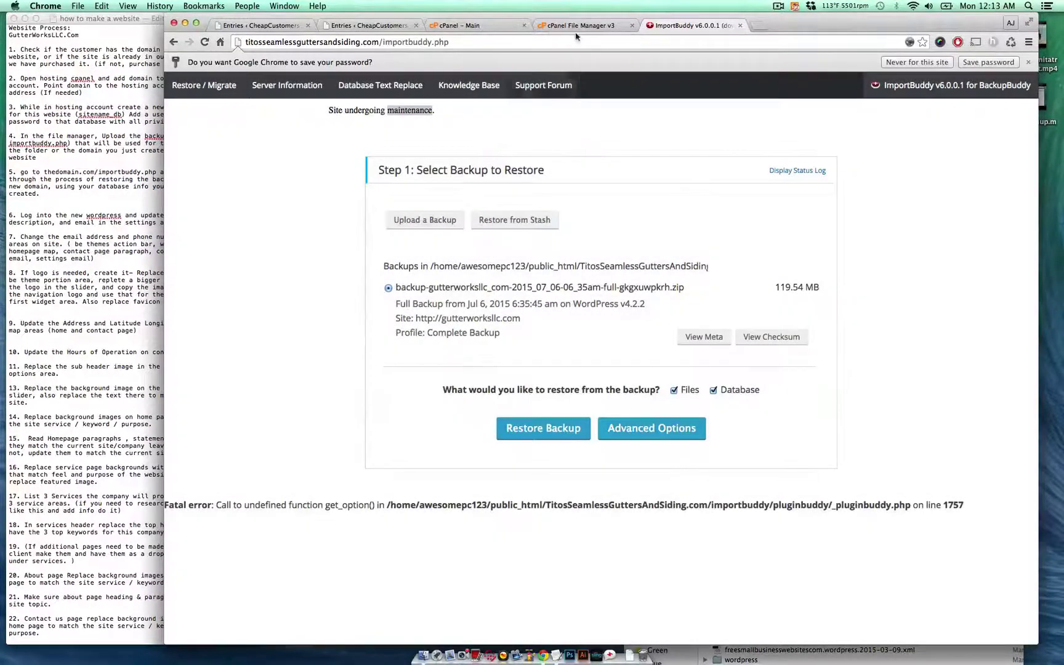
{"action": "left_click", "coordinate": [573, 26]}
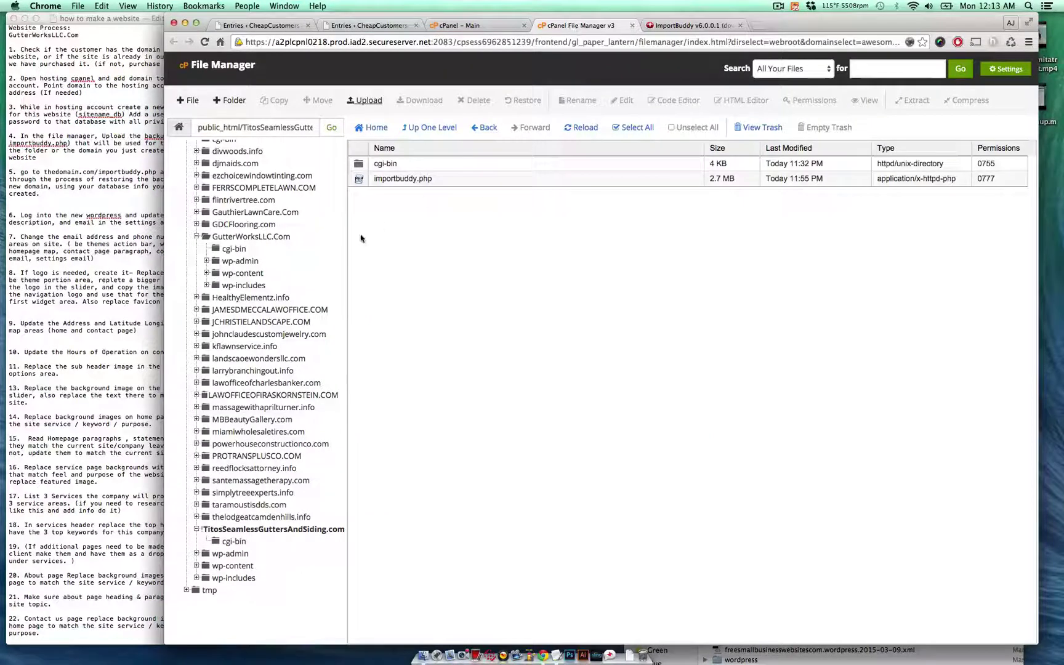
{"action": "left_click", "coordinate": [583, 127]}
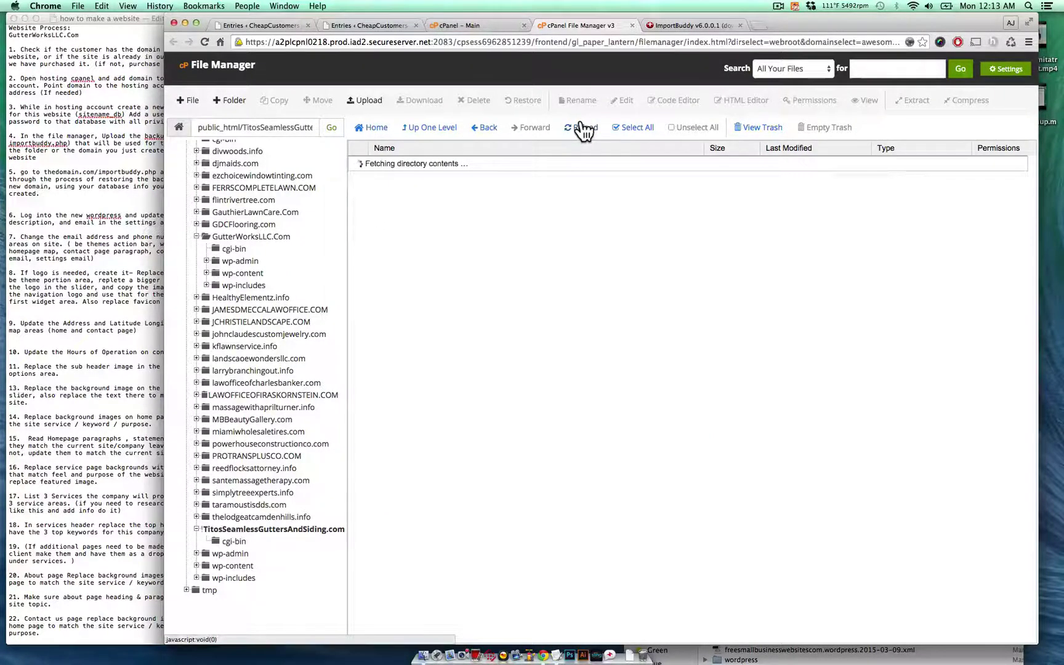
{"action": "left_click", "coordinate": [713, 28]}
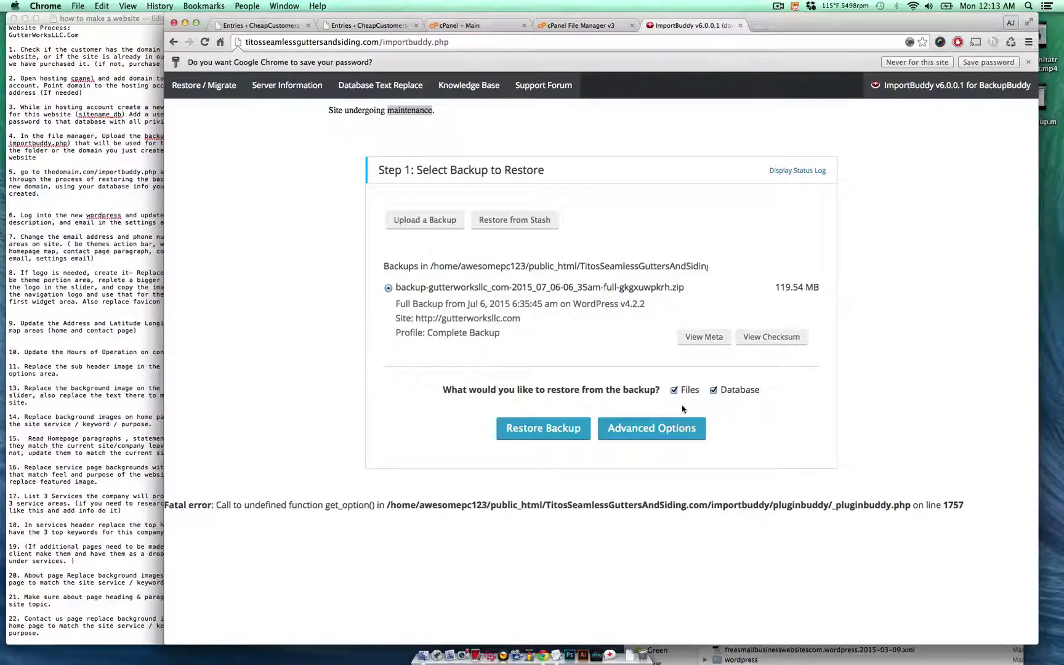
{"action": "left_click", "coordinate": [578, 433]}
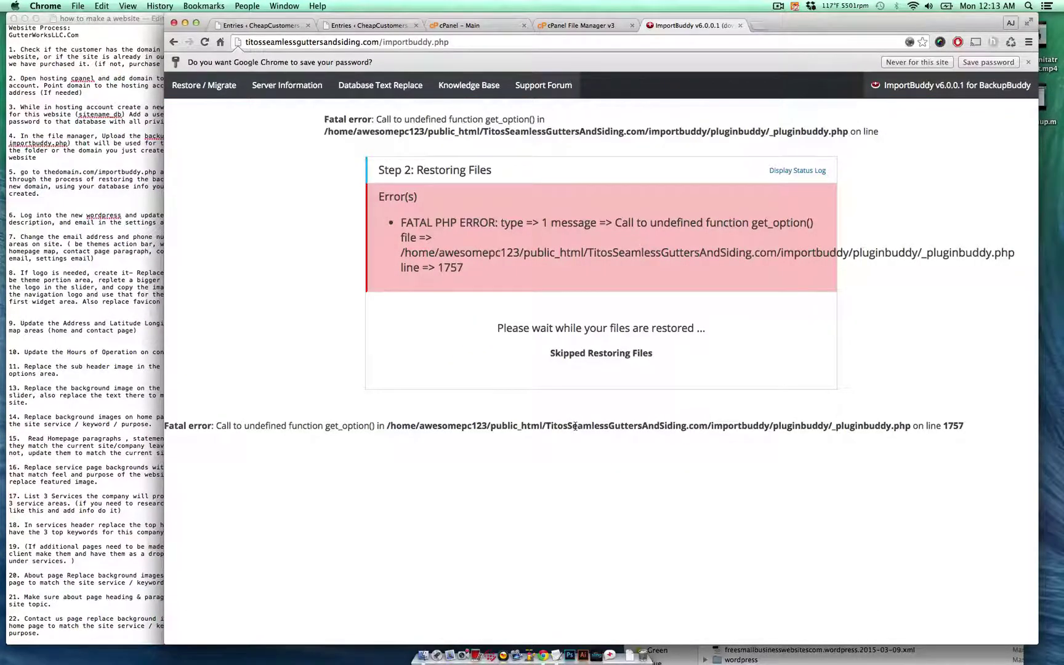
- Copy the old database server, user and password into the new database fields
{"action": "scroll", "coordinate": [575, 427], "scroll_direction": "down", "scroll_amount": 3}
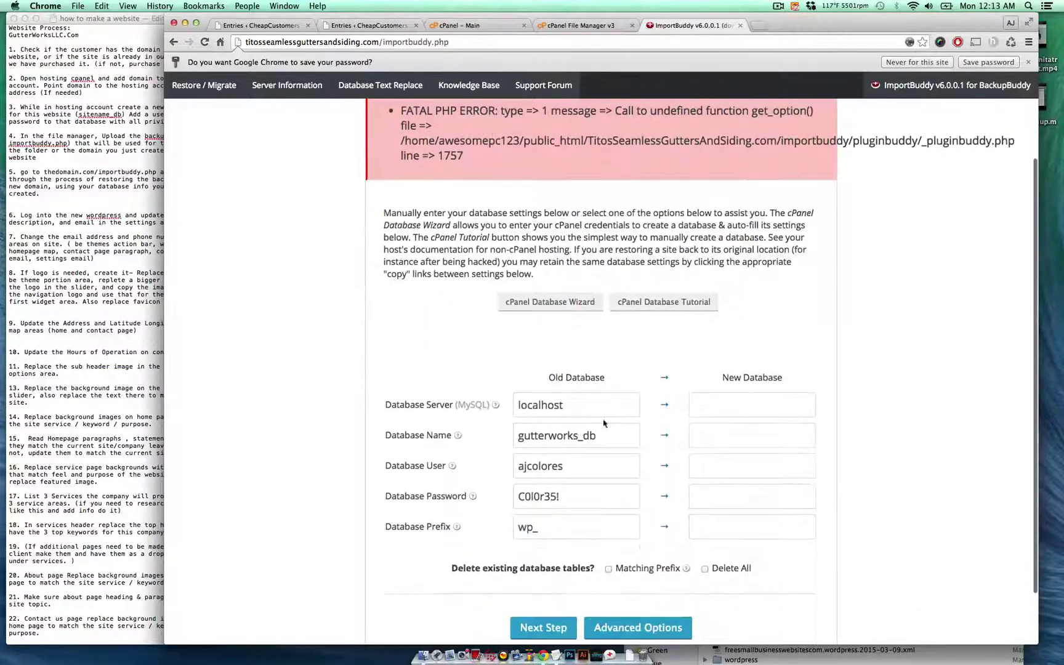
{"action": "left_click", "coordinate": [664, 405]}
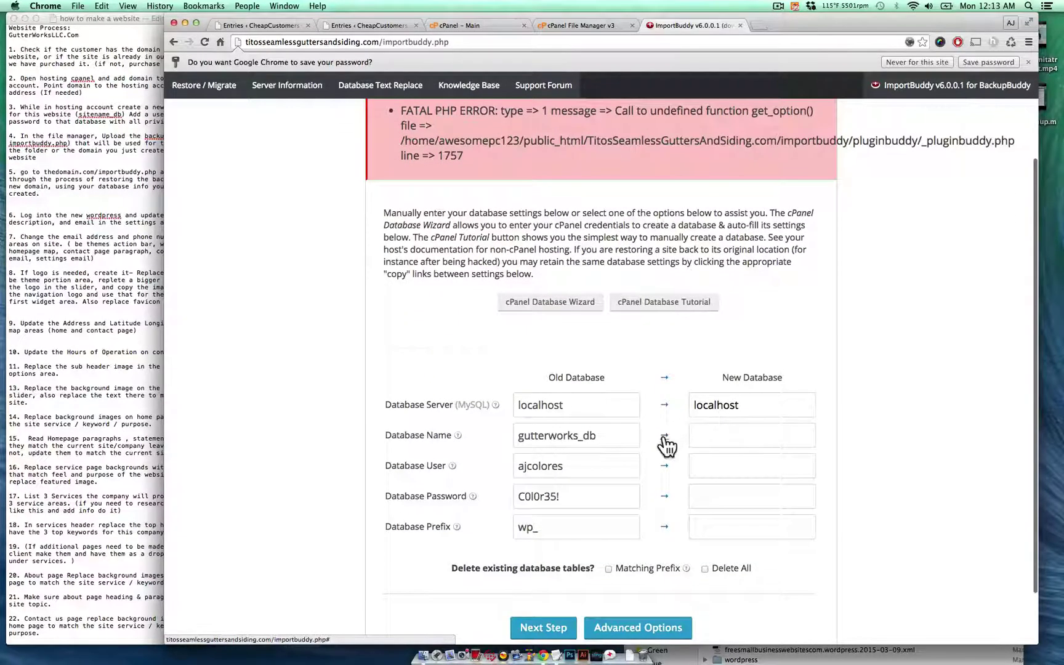
{"action": "left_click", "coordinate": [664, 466]}
{"action": "left_click", "coordinate": [665, 496]}
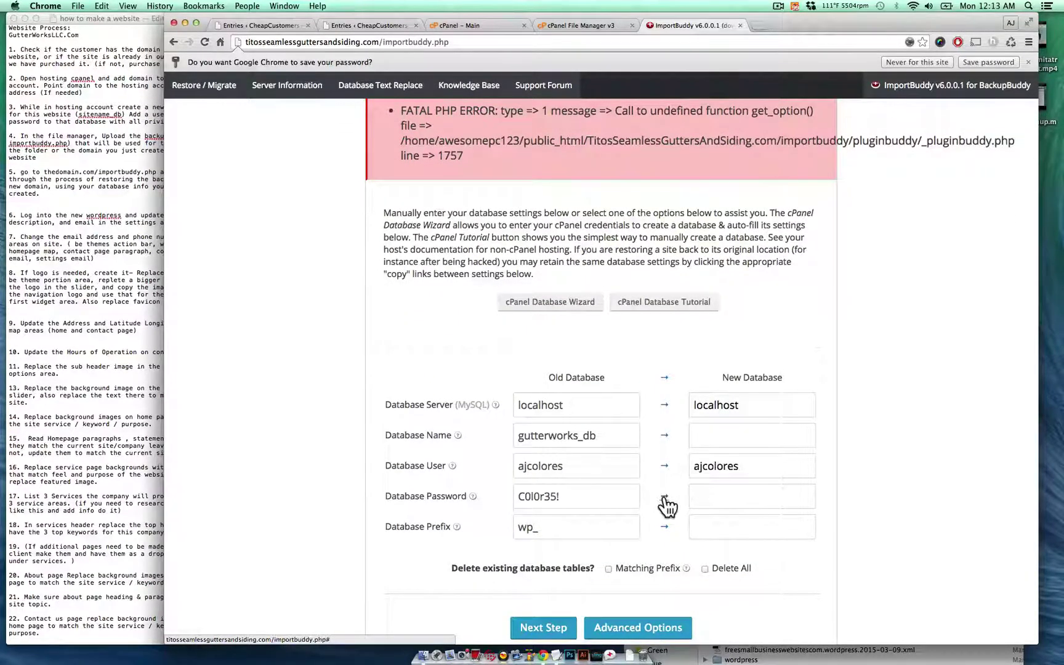
{"action": "double_click", "coordinate": [707, 468]}
{"action": "double_click", "coordinate": [718, 498]}
- Enter titosgutters_db as the new database name and proceed to the database restore
{"action": "left_click", "coordinate": [733, 439]}
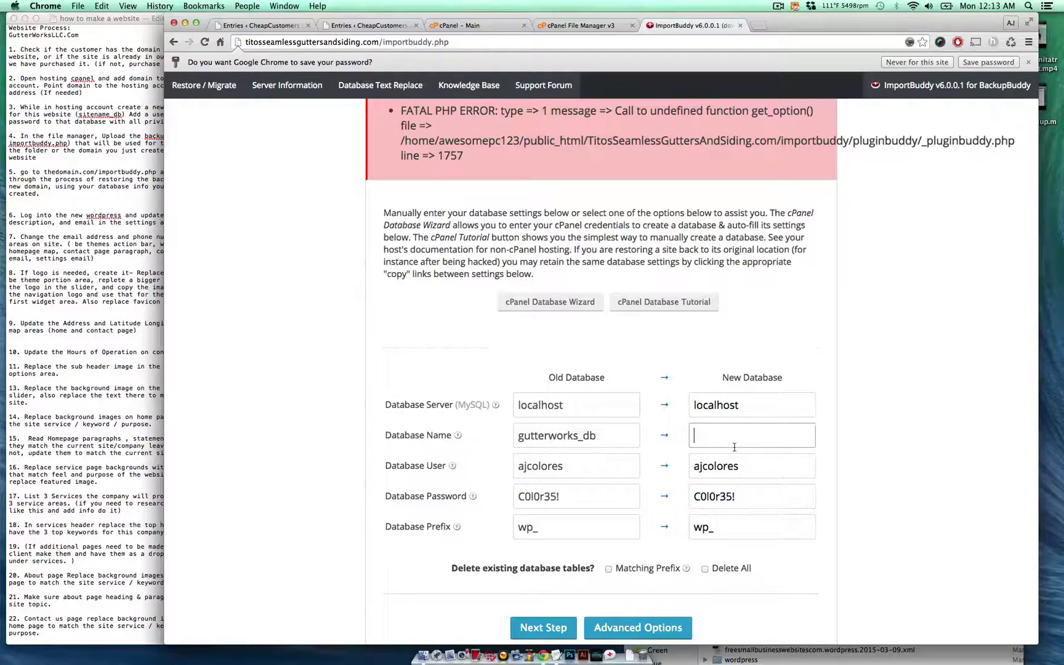
{"action": "type", "text": "titosgutters_db"}
{"action": "double_click", "coordinate": [753, 442]}
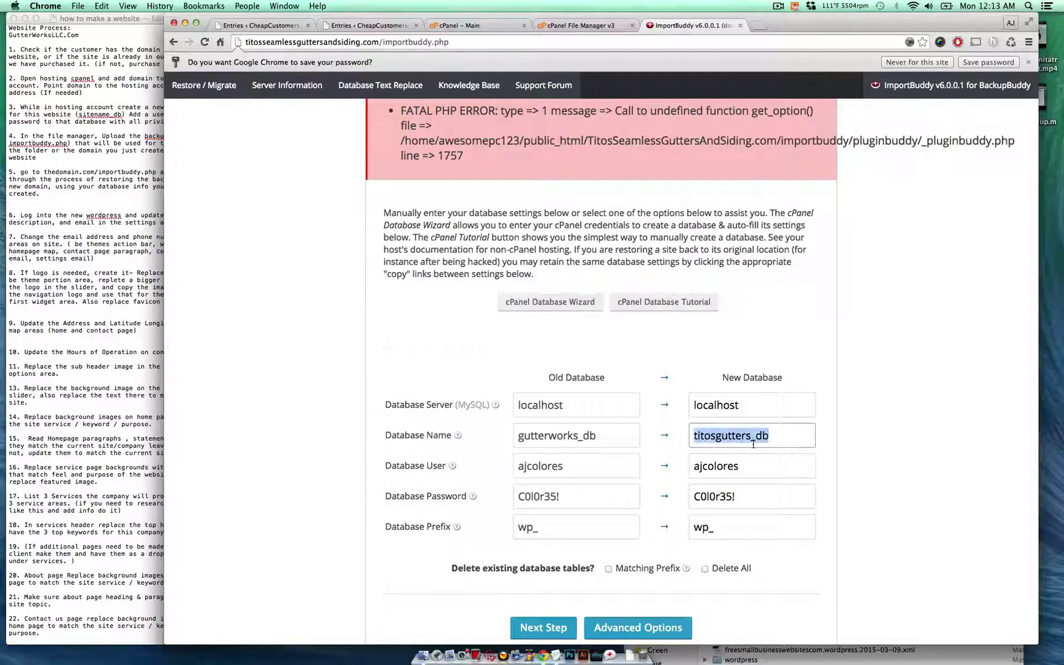
{"action": "left_click", "coordinate": [767, 481]}
{"action": "scroll", "coordinate": [637, 491], "scroll_direction": "down", "scroll_amount": 3}
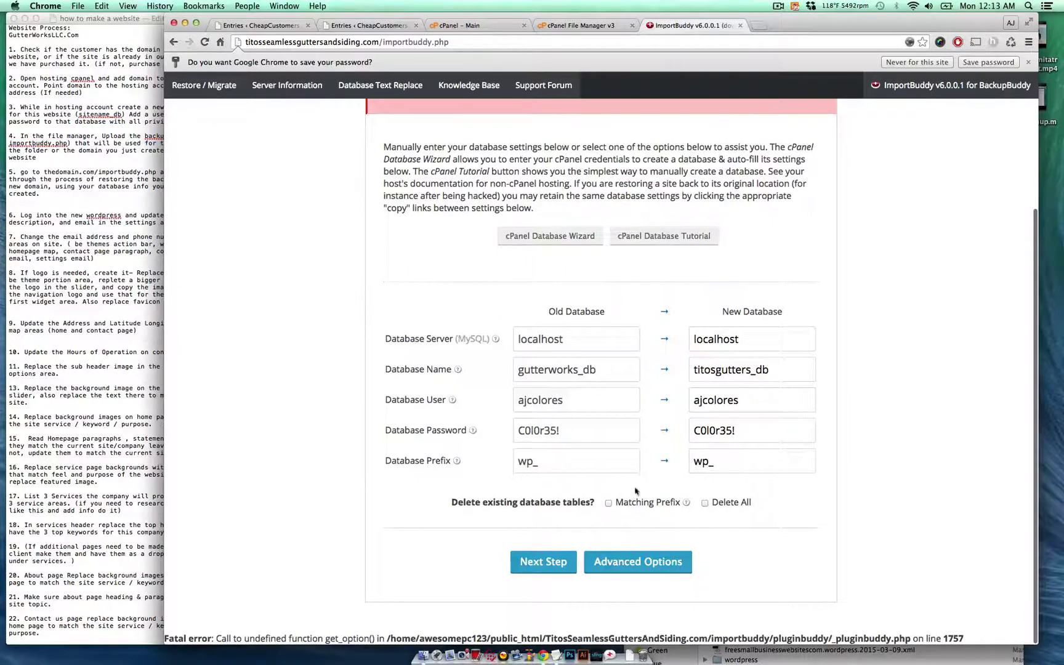
{"action": "left_click", "coordinate": [559, 572]}
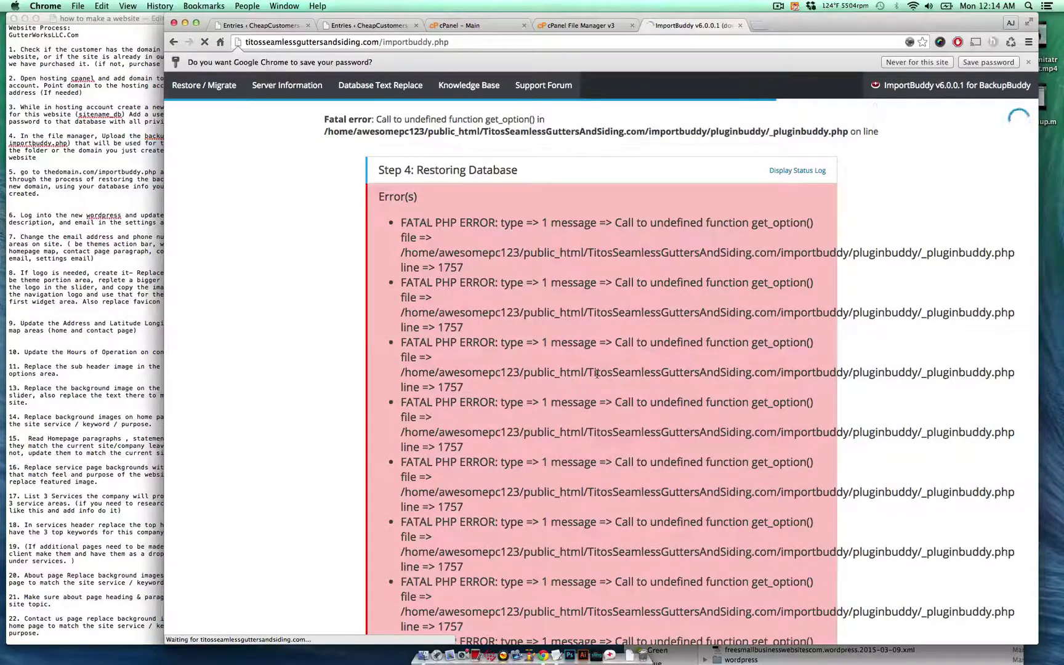
- Accept the new site URL and finish the import cleanup
{"action": "scroll", "coordinate": [600, 400], "scroll_direction": "down", "scroll_amount": 5}
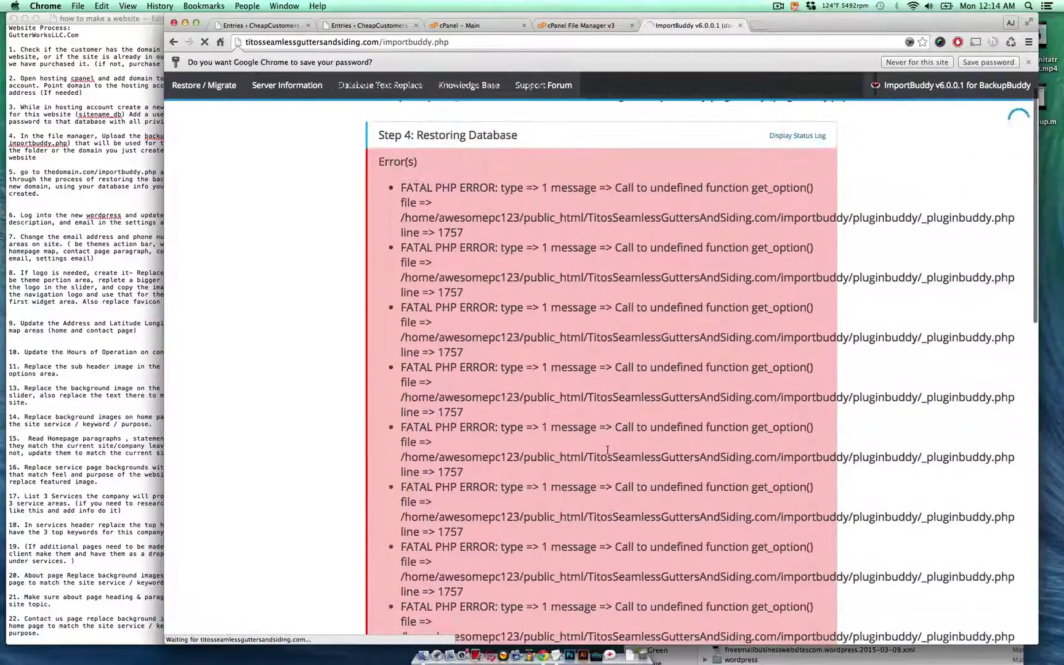
{"action": "scroll", "coordinate": [607, 450], "scroll_direction": "down", "scroll_amount": 15}
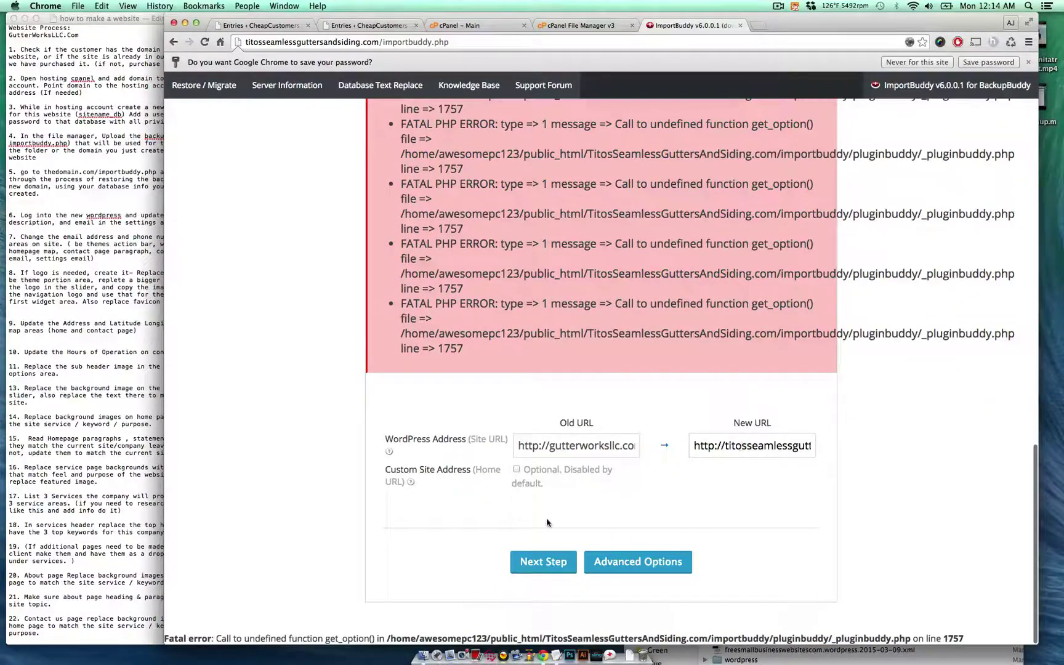
{"action": "left_click", "coordinate": [542, 565]}
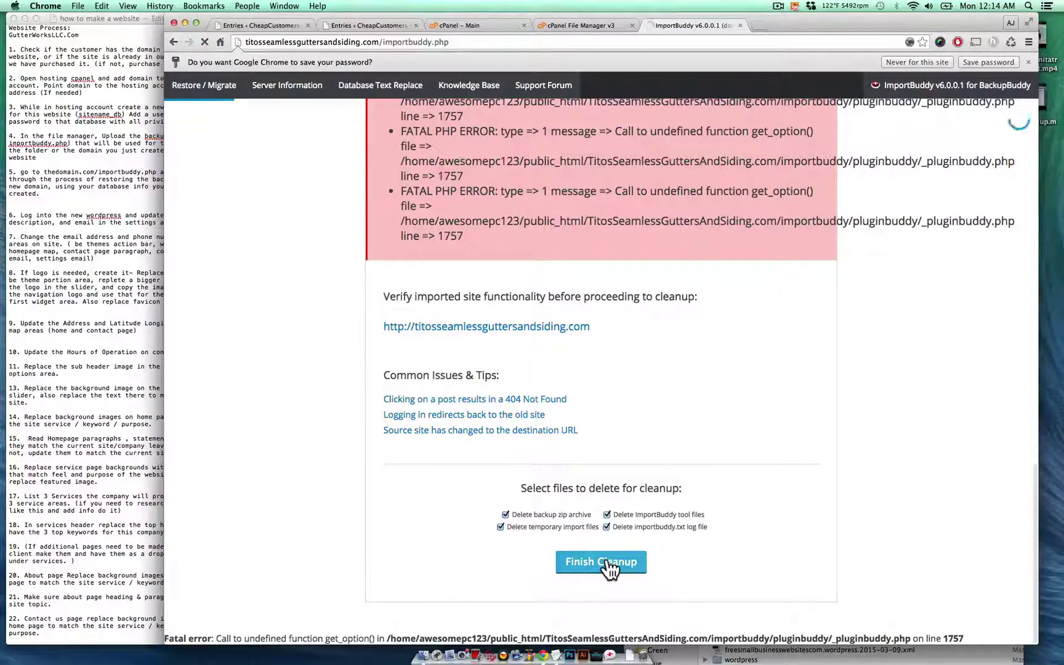
{"action": "left_click", "coordinate": [610, 568]}
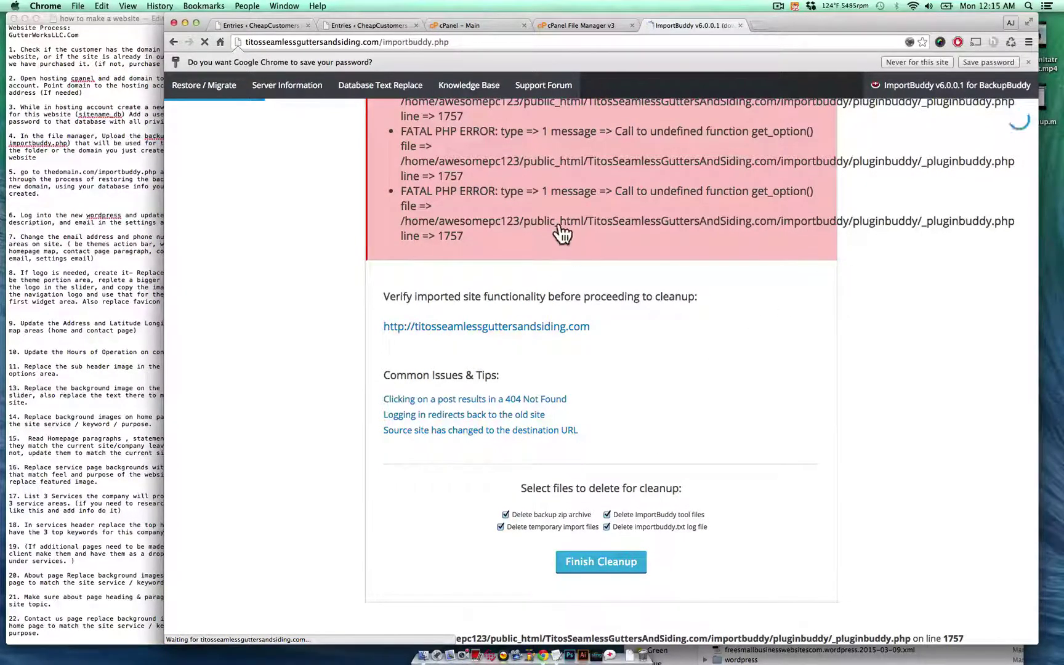
- Mark checklist step 5 and open the restored titosseamlessguttersandsiding.com site in a new tab
{"action": "left_click", "coordinate": [62, 139]}
{"action": "triple_click", "coordinate": [117, 182]}
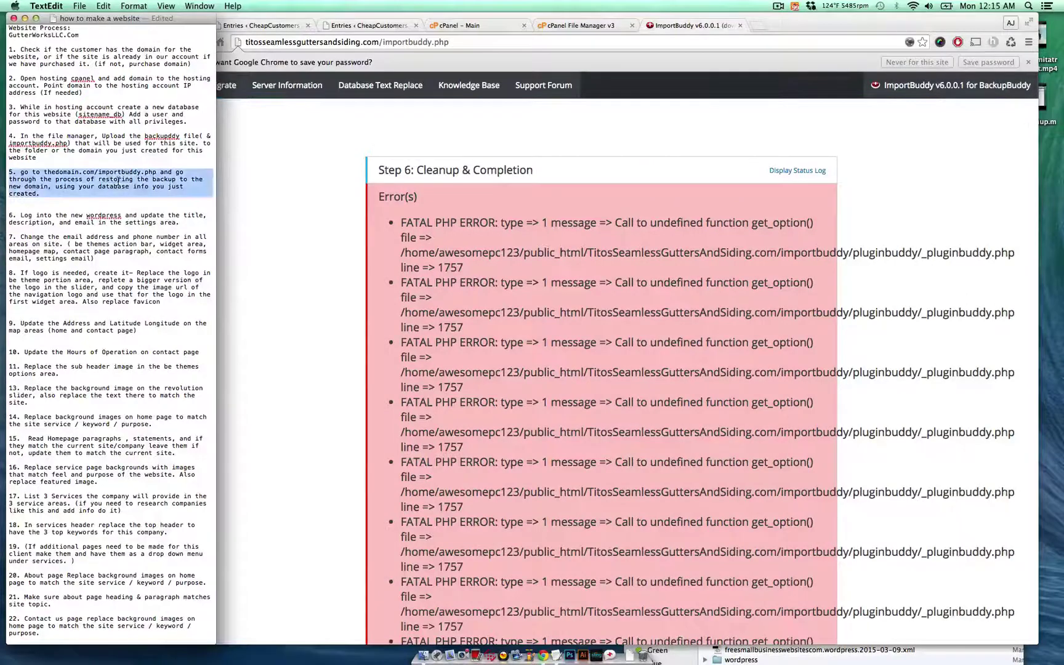
{"action": "triple_click", "coordinate": [79, 223]}
{"action": "left_click", "coordinate": [684, 28]}
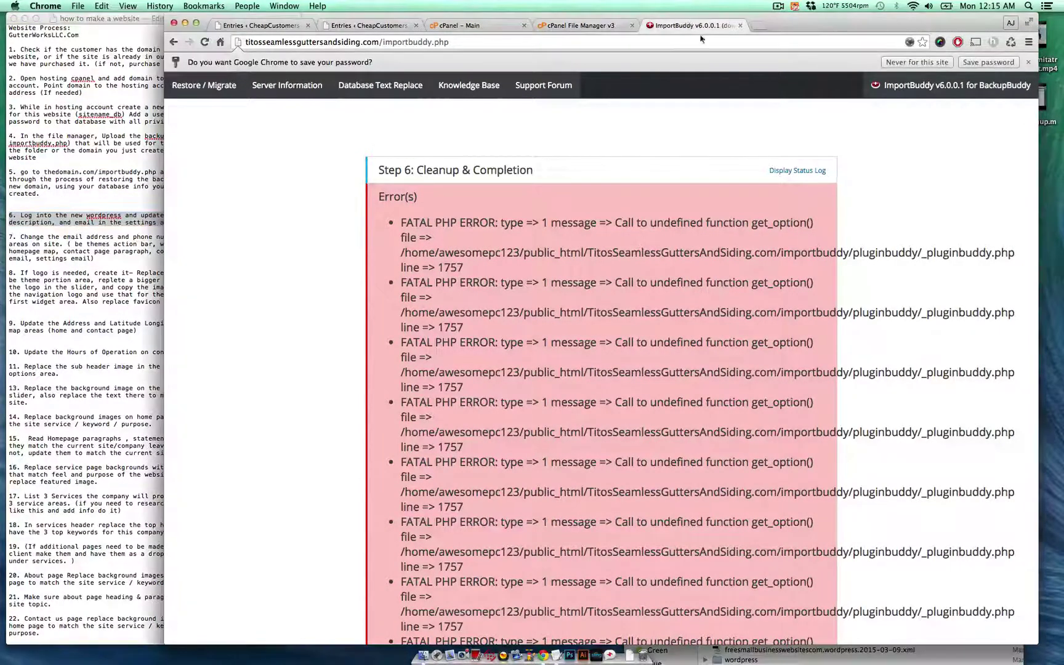
{"action": "scroll", "coordinate": [677, 245], "scroll_direction": "down", "scroll_amount": 10}
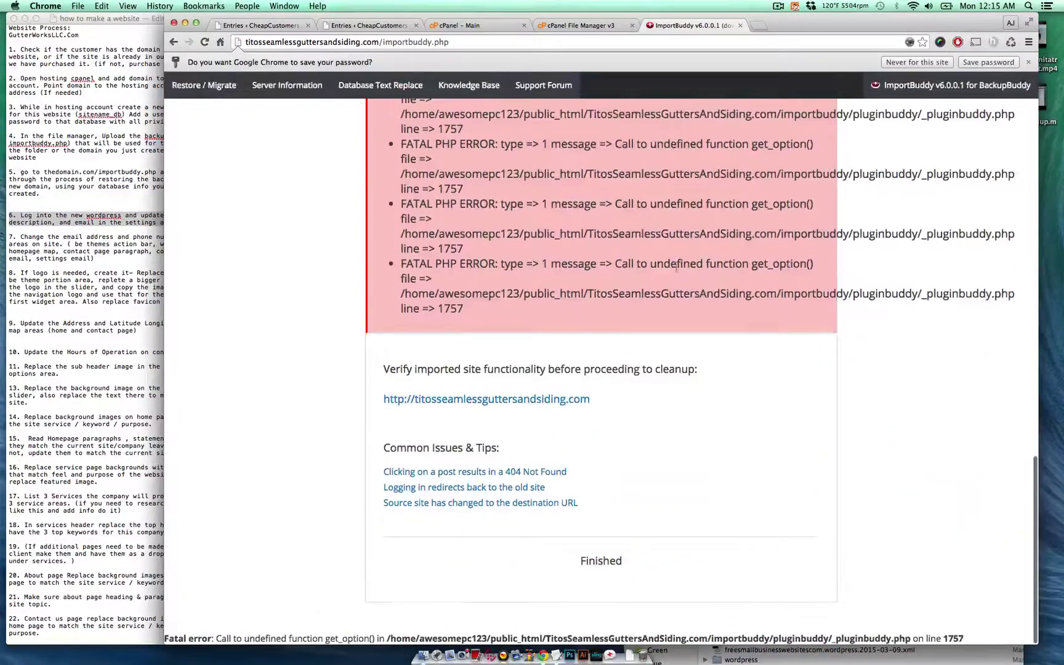
{"action": "left_click", "coordinate": [540, 402]}
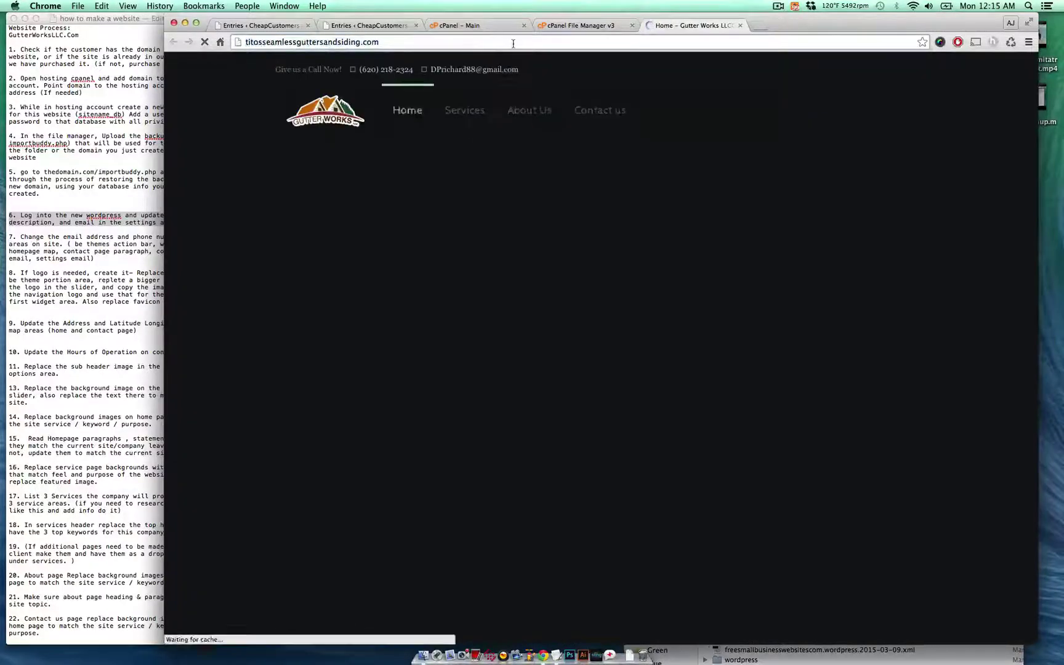
- Log in to the restored site's /wp-admin with the saved credentials, remembering the login
{"action": "left_click", "coordinate": [493, 42]}
{"action": "type", "text": "/"}
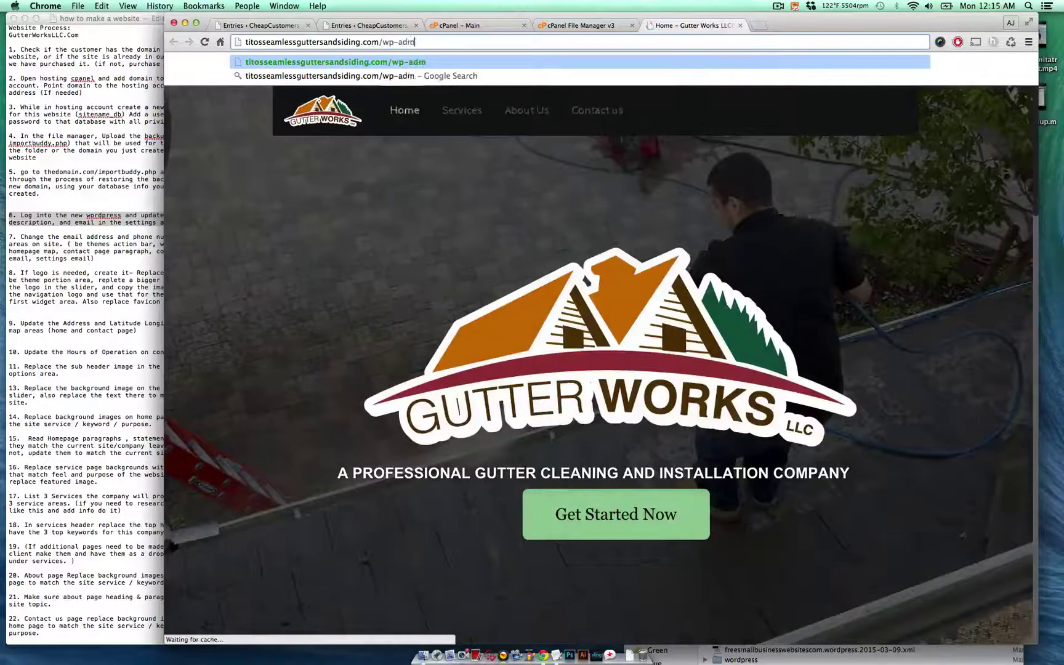
{"action": "key", "text": "Escape"}
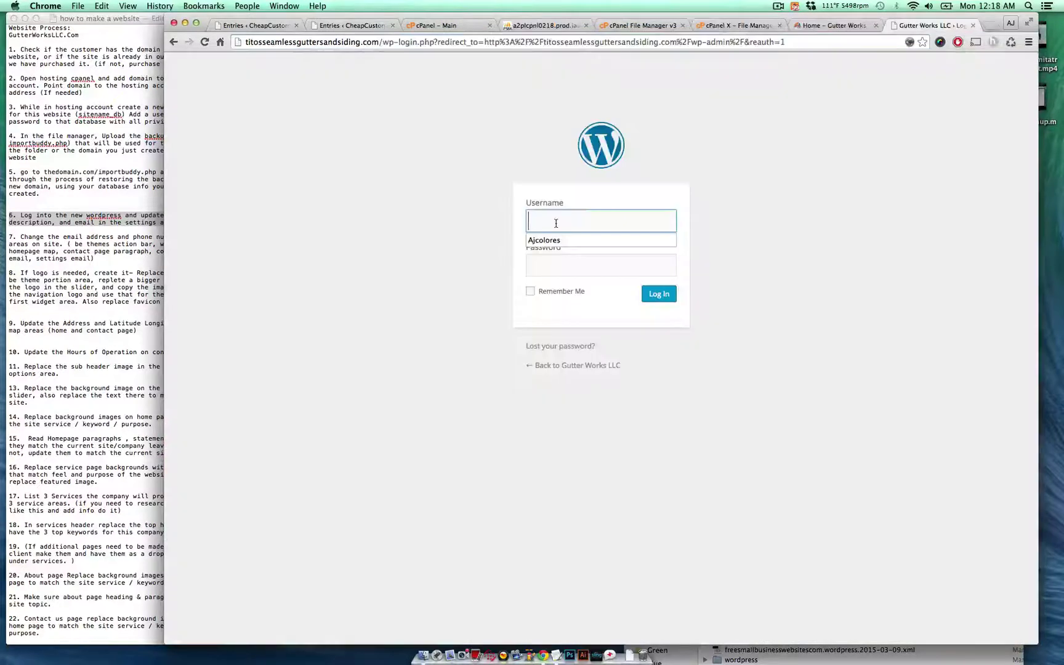
{"action": "left_click", "coordinate": [564, 241]}
{"action": "left_click", "coordinate": [564, 292]}
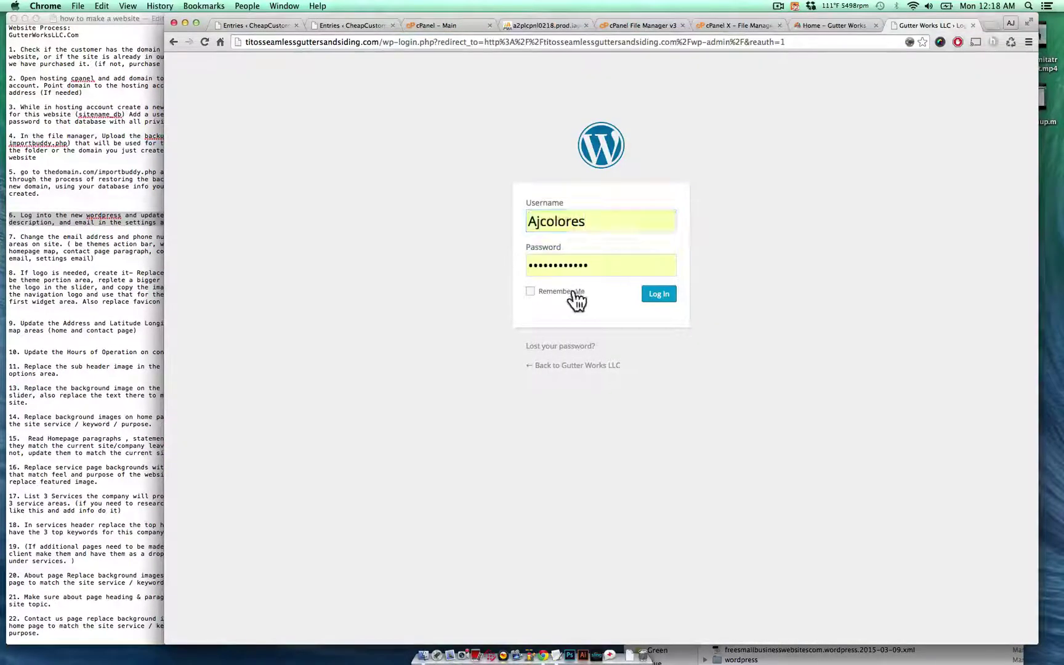
{"action": "left_click", "coordinate": [656, 294]}
- Close the home page and file manager tabs and review checklist step 6
{"action": "left_click", "coordinate": [875, 25]}
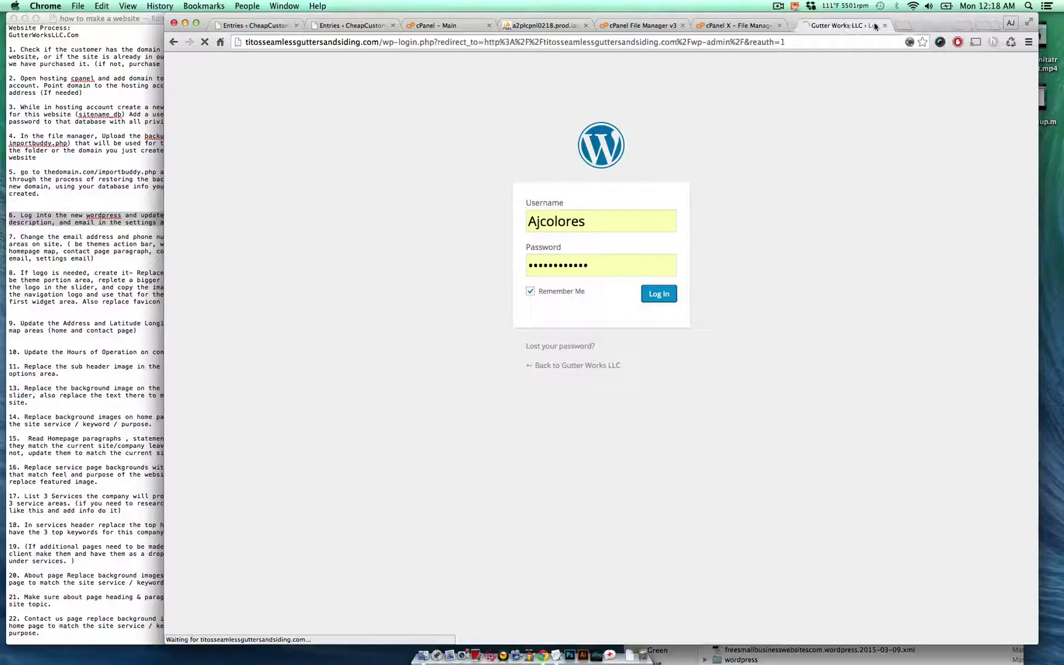
{"action": "left_click", "coordinate": [780, 26]}
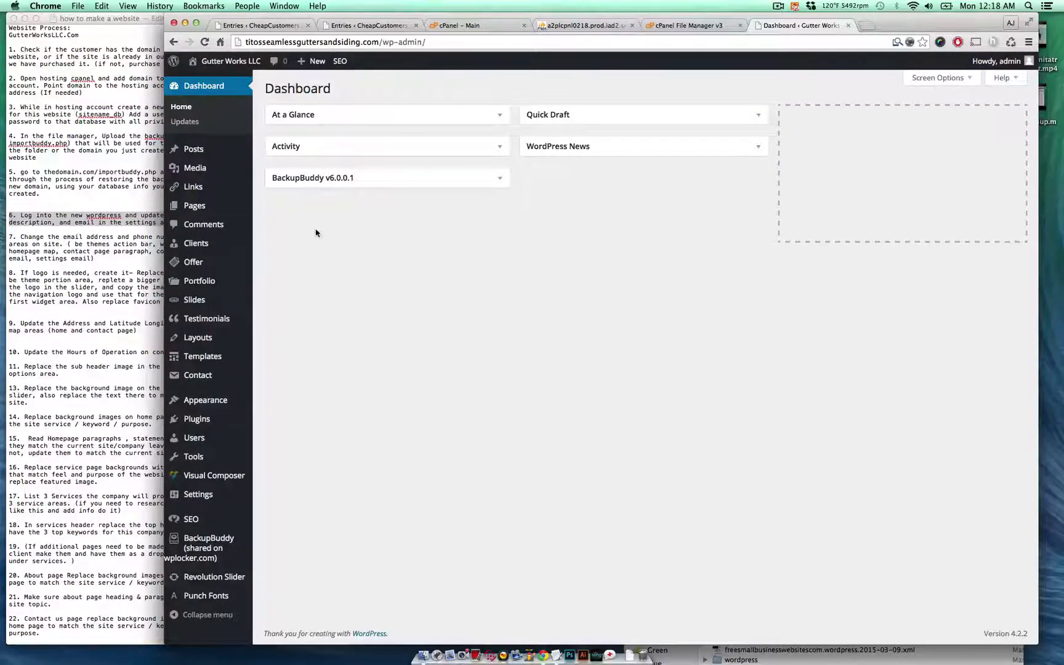
{"action": "left_click", "coordinate": [106, 244]}
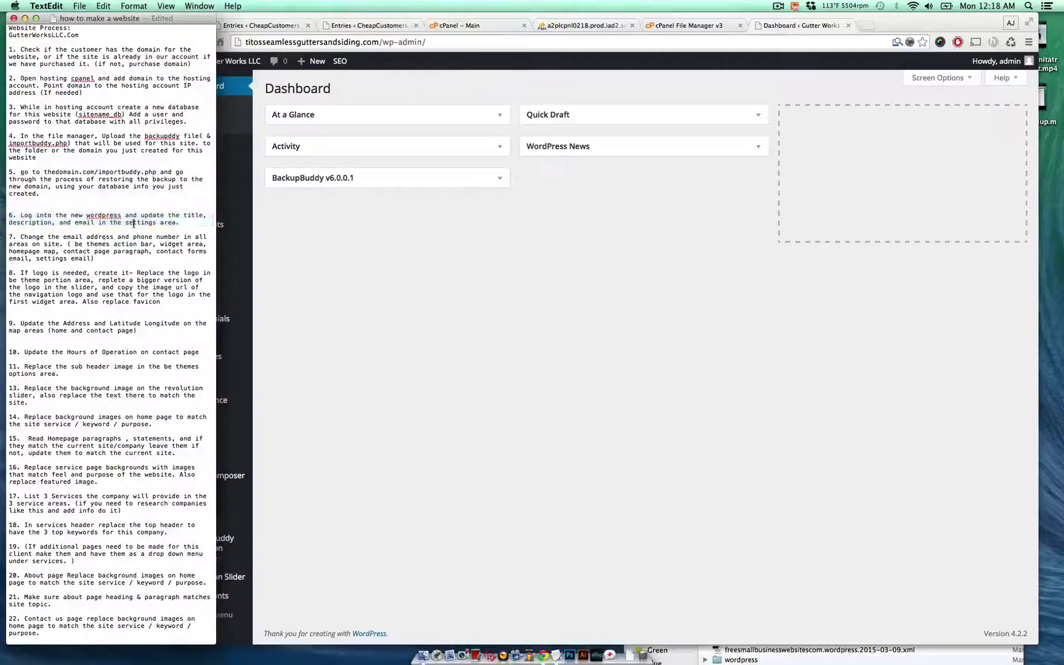
{"action": "left_click", "coordinate": [157, 223]}
{"action": "left_click", "coordinate": [291, 241]}
{"action": "left_click", "coordinate": [134, 222]}
{"action": "double_click", "coordinate": [134, 223]}
{"action": "left_click", "coordinate": [450, 215]}
- Copy the business name from the client's form entry and close the file manager and database tabs
{"action": "left_click", "coordinate": [369, 25]}
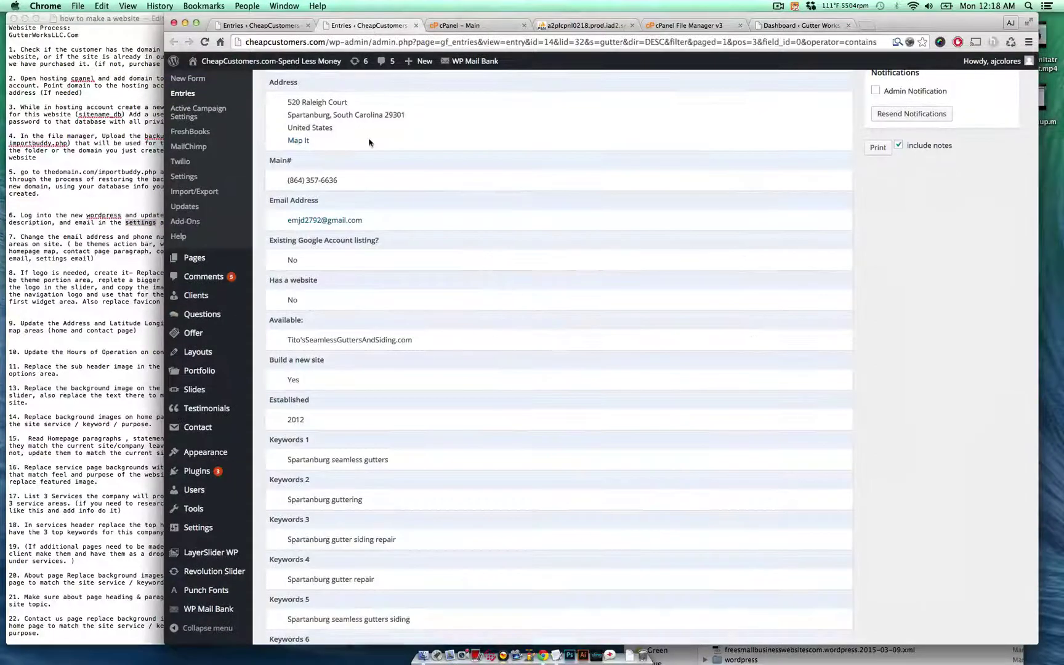
{"action": "scroll", "coordinate": [351, 302], "scroll_direction": "up", "scroll_amount": 3}
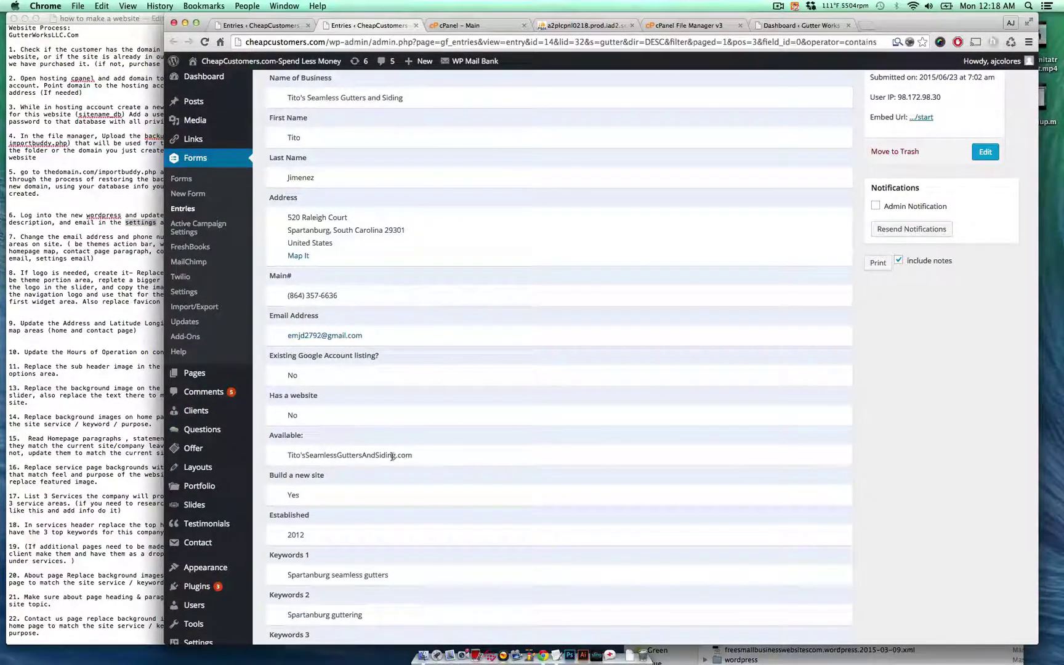
{"action": "double_click", "coordinate": [392, 456]}
{"action": "key", "text": "super+c"}
{"action": "left_click", "coordinate": [554, 443]}
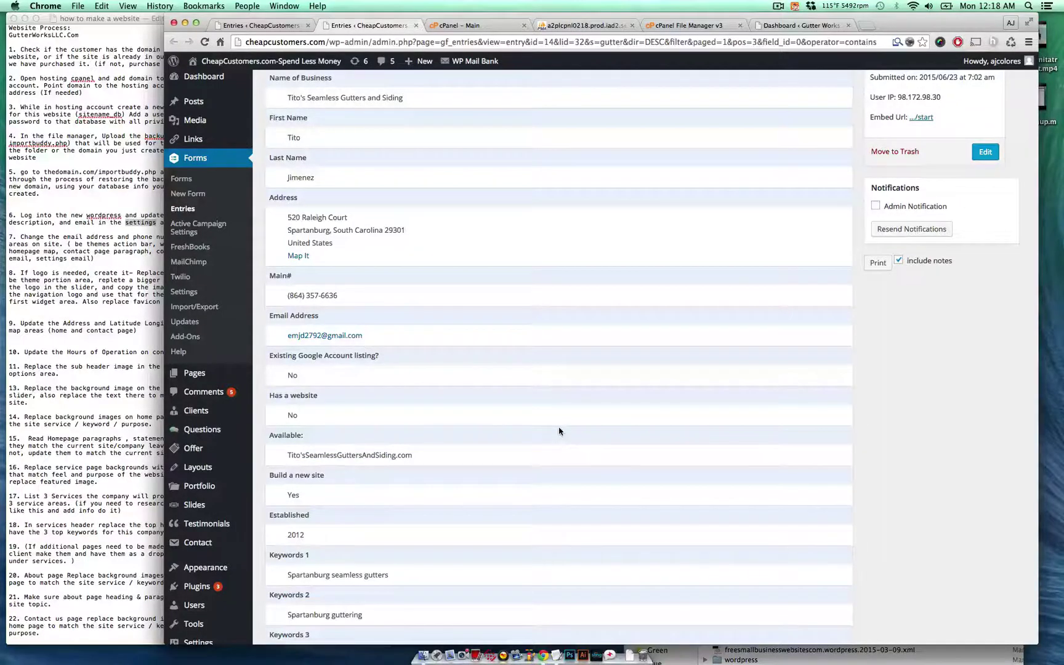
{"action": "key", "text": "ctrl+Tab"}
{"action": "key", "text": "ctrl+Tab"}
{"action": "key", "text": "ctrl+Tab"}
{"action": "key", "text": "ctrl+Tab"}
{"action": "key", "text": "ctrl+shift+Tab"}
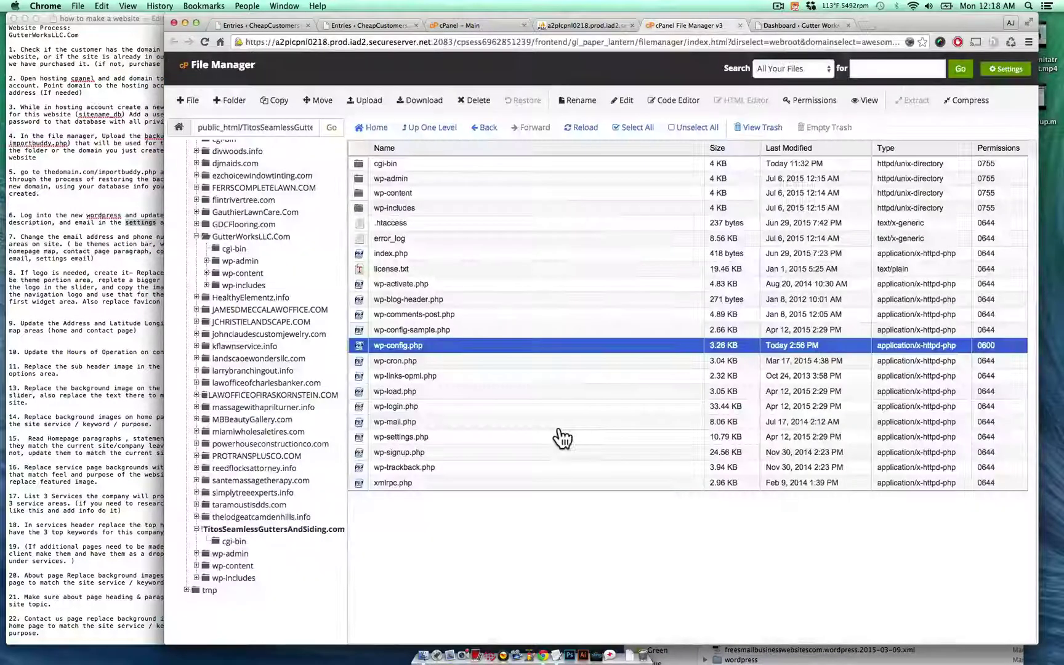
{"action": "key", "text": "ctrl+w"}
{"action": "key", "text": "ctrl+w"}
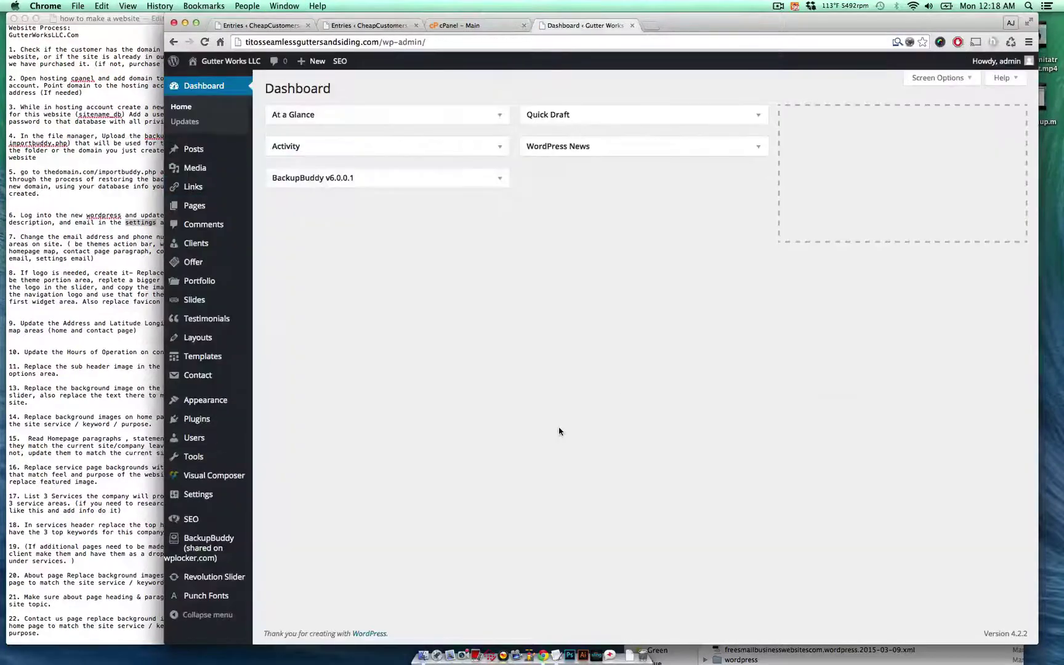
- Change the site title from Gutter Works LLC to "Tito's Seamless Gutters And Siding"
{"action": "mouse_move", "coordinate": [221, 496]}
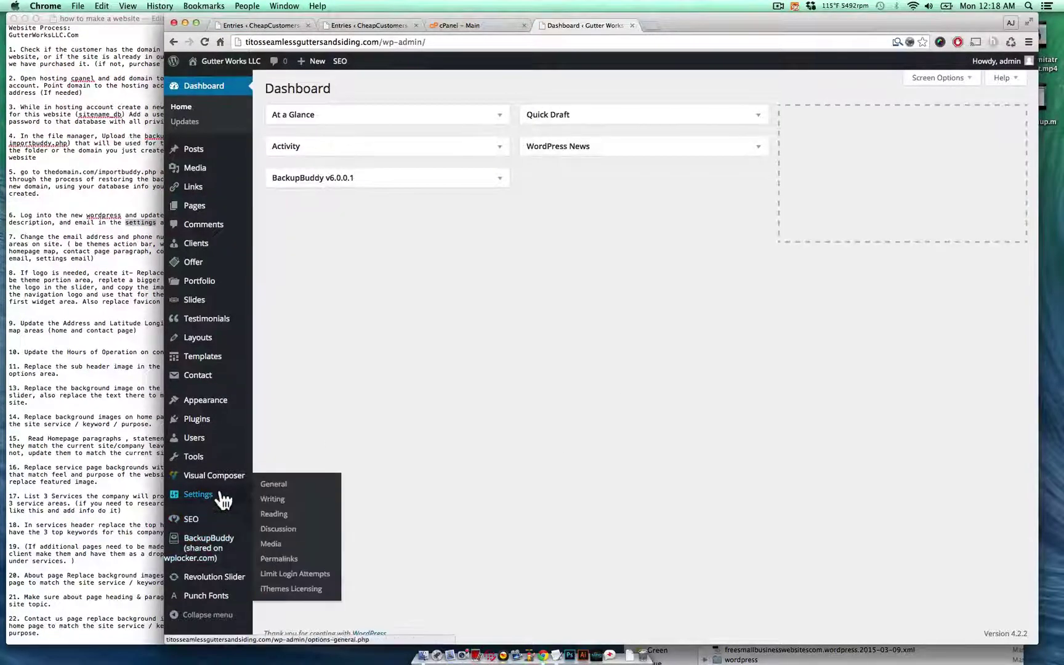
{"action": "left_click", "coordinate": [274, 487]}
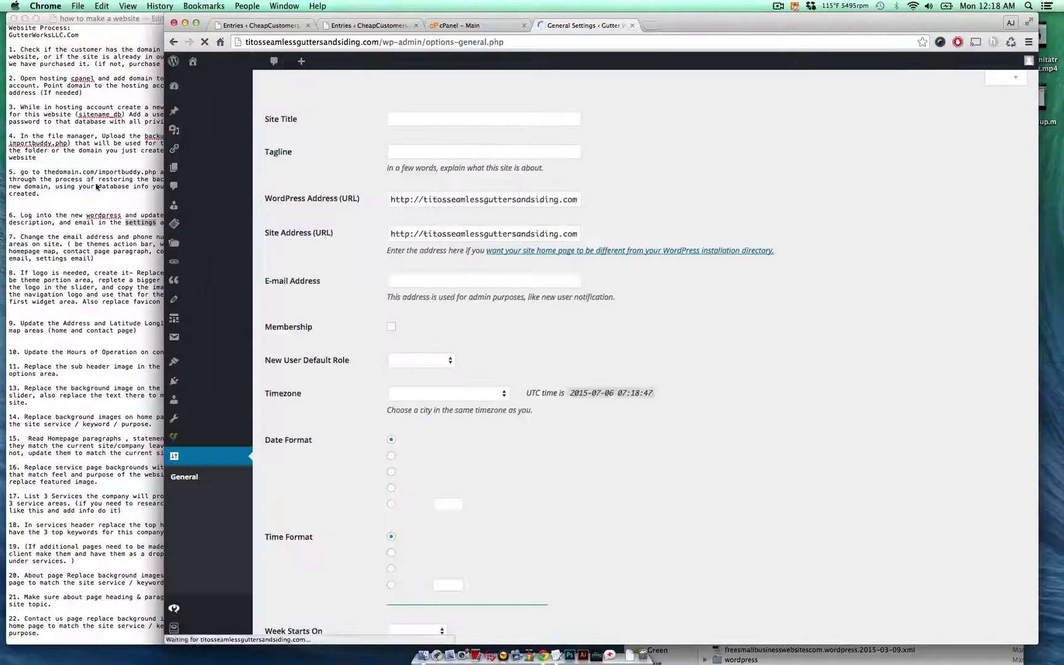
{"action": "triple_click", "coordinate": [512, 120]}
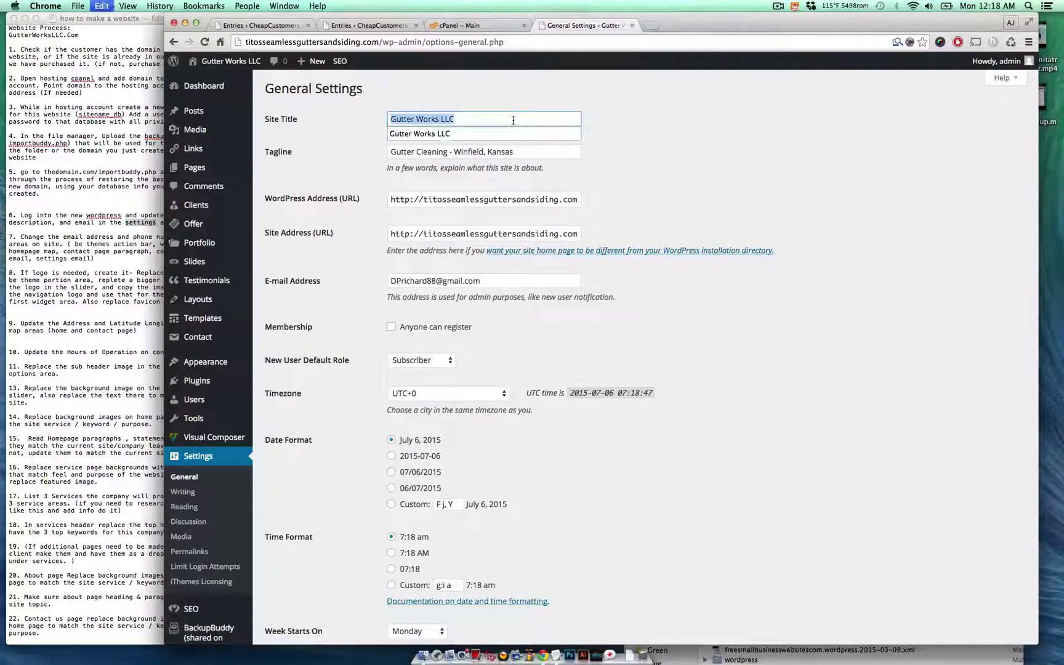
{"action": "key", "text": "super+v"}
{"action": "left_click", "coordinate": [487, 120]}
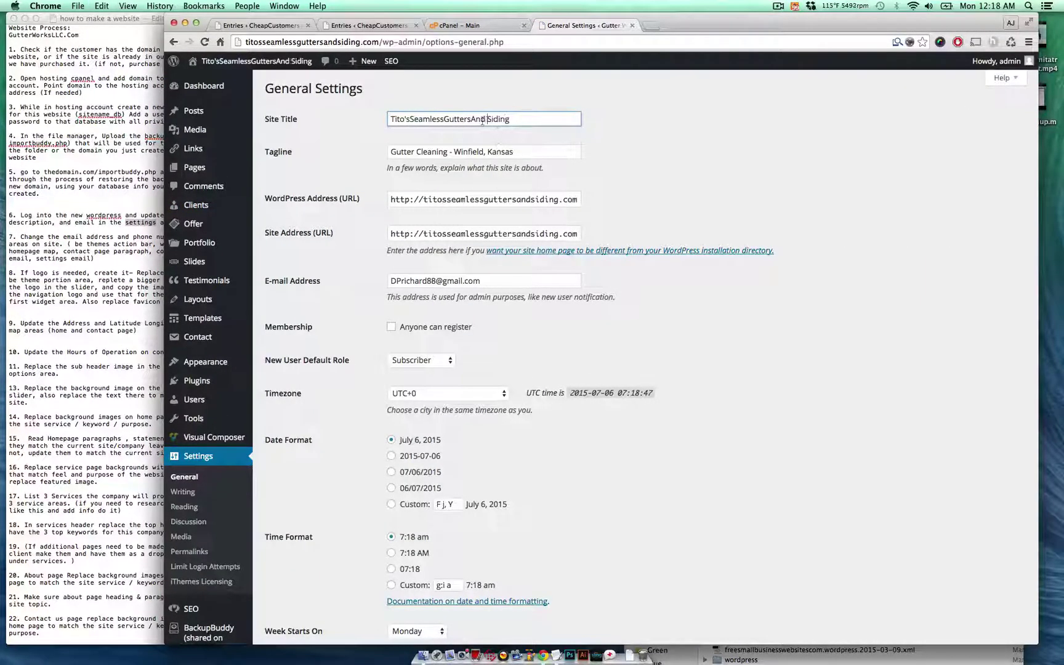
{"action": "left_click", "coordinate": [471, 119]}
{"action": "left_click", "coordinate": [443, 119]}
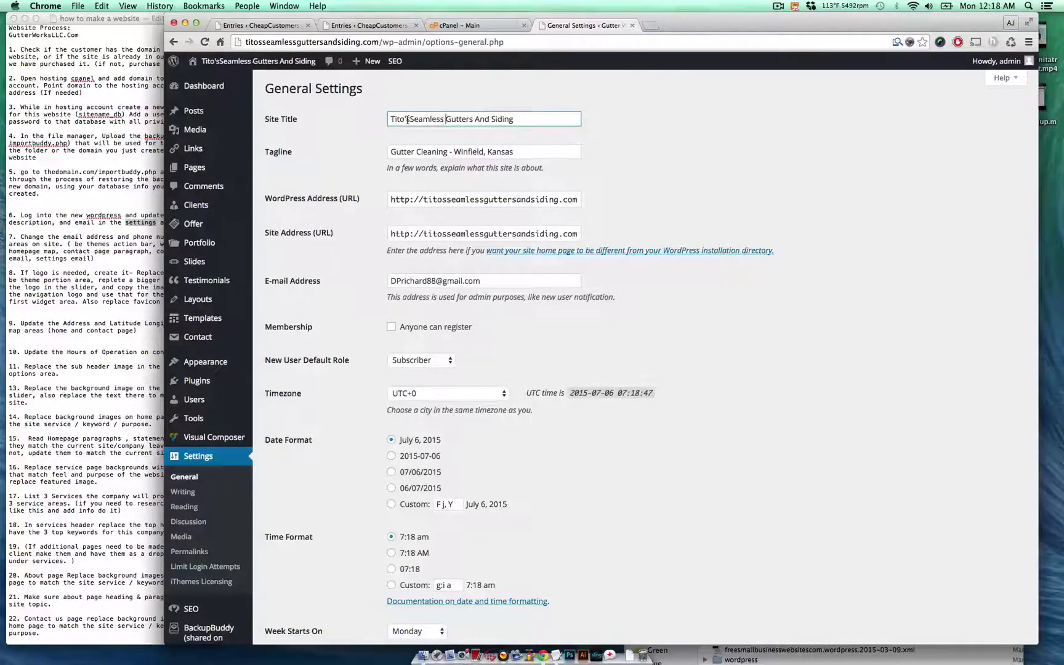
{"action": "left_click", "coordinate": [409, 119]}
{"action": "left_click", "coordinate": [541, 116]}
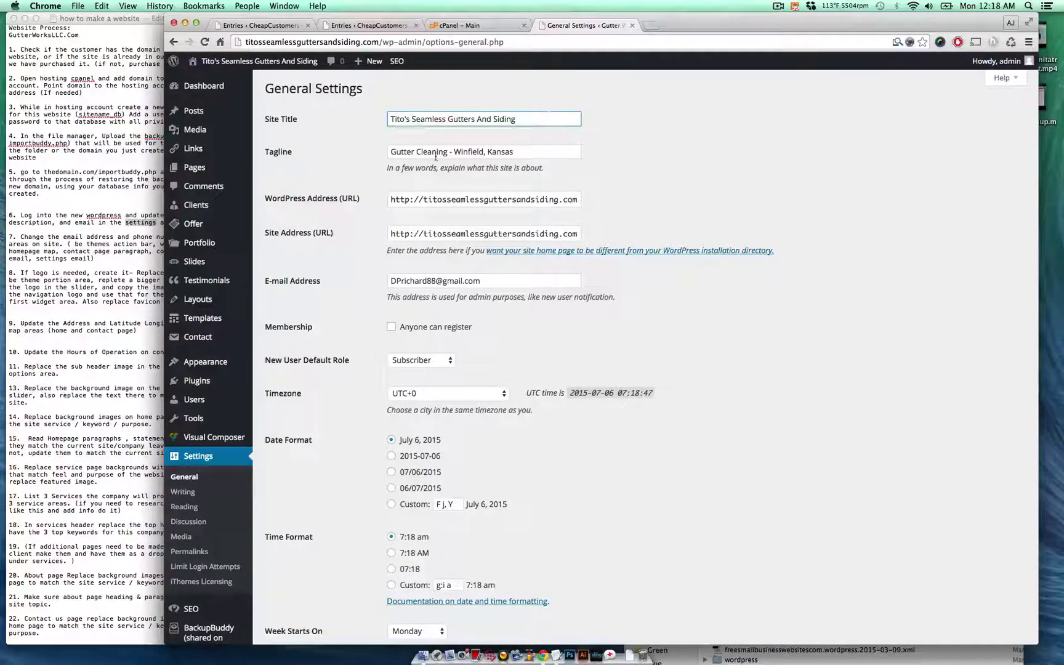
- Replace Winfield, Kansas in the tagline with Spartanburg, South Carolina
{"action": "left_click_drag", "start_coordinate": [454, 152], "coordinate": [527, 164]}
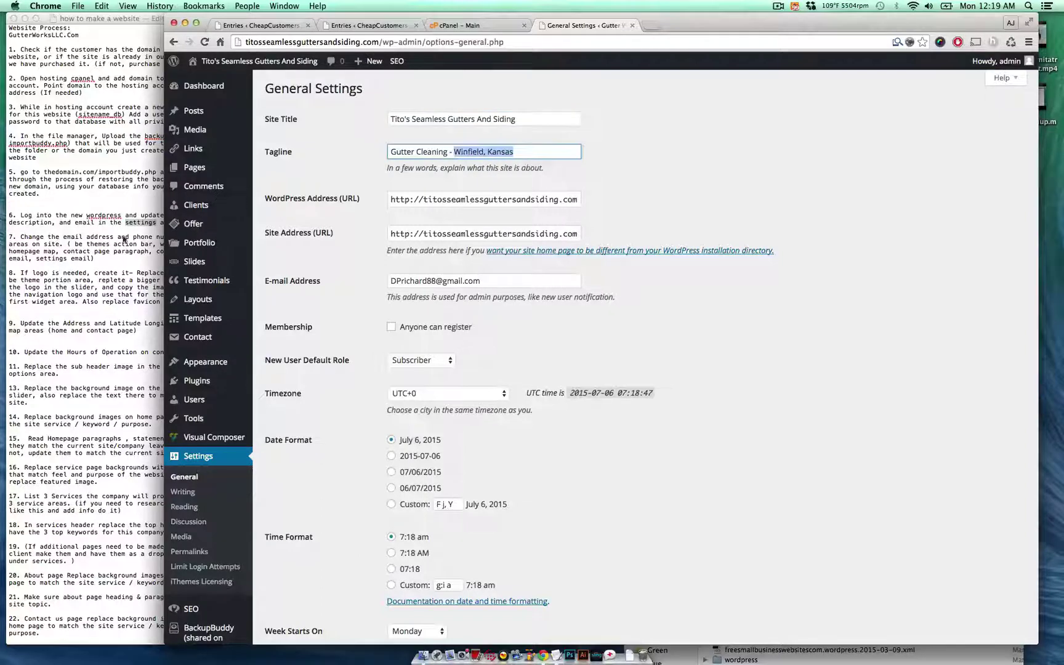
{"action": "left_click", "coordinate": [360, 26]}
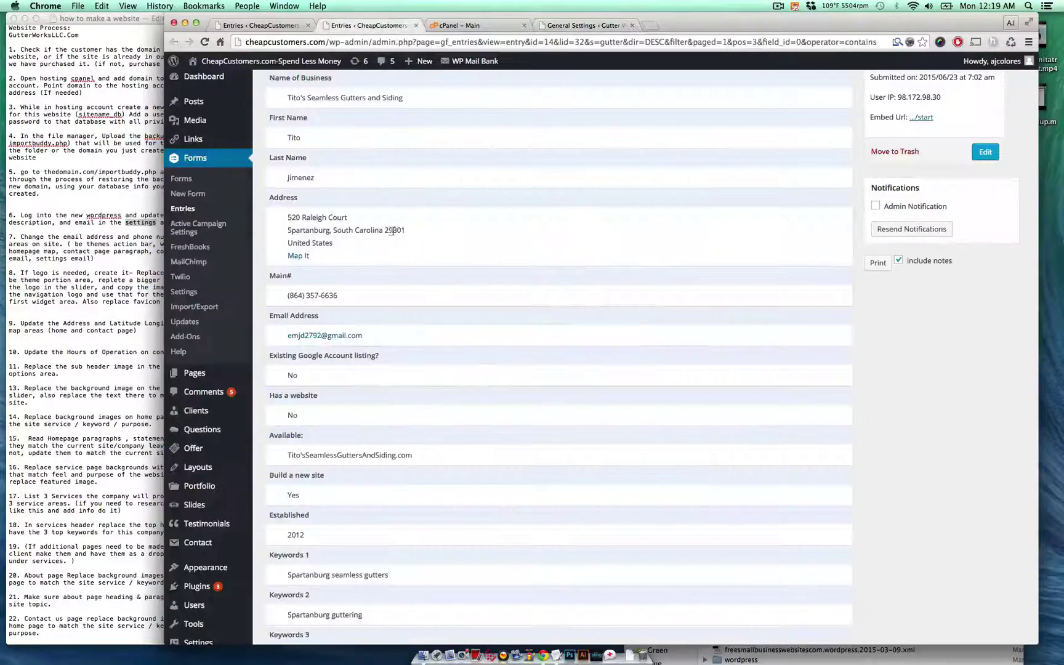
{"action": "left_click_drag", "start_coordinate": [384, 232], "coordinate": [279, 230]}
{"action": "key", "text": "super+c"}
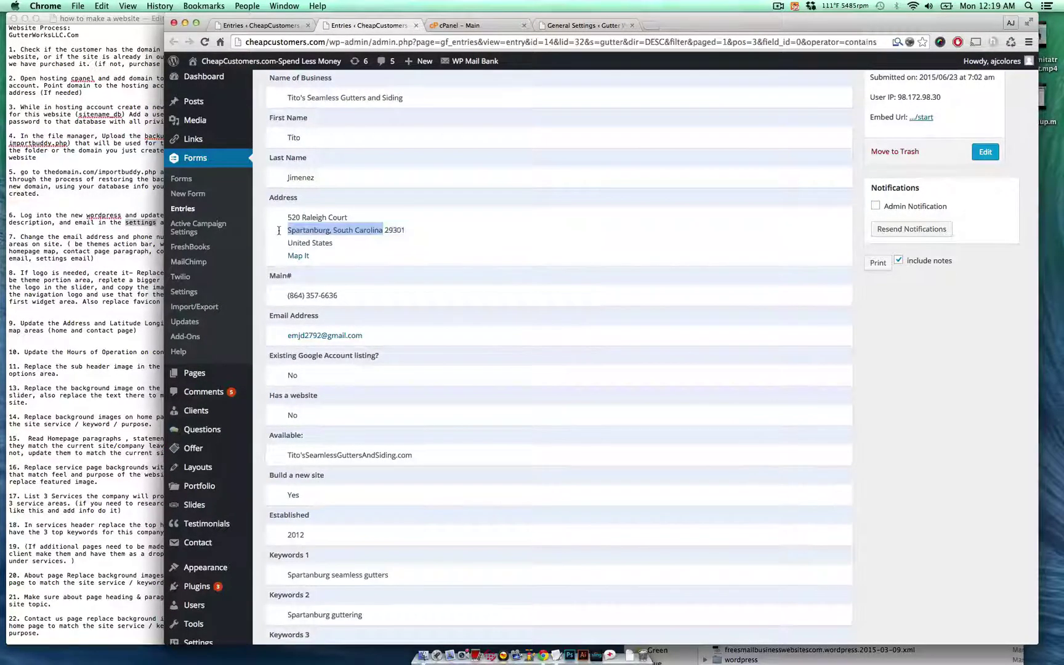
{"action": "key", "text": "super+4"}
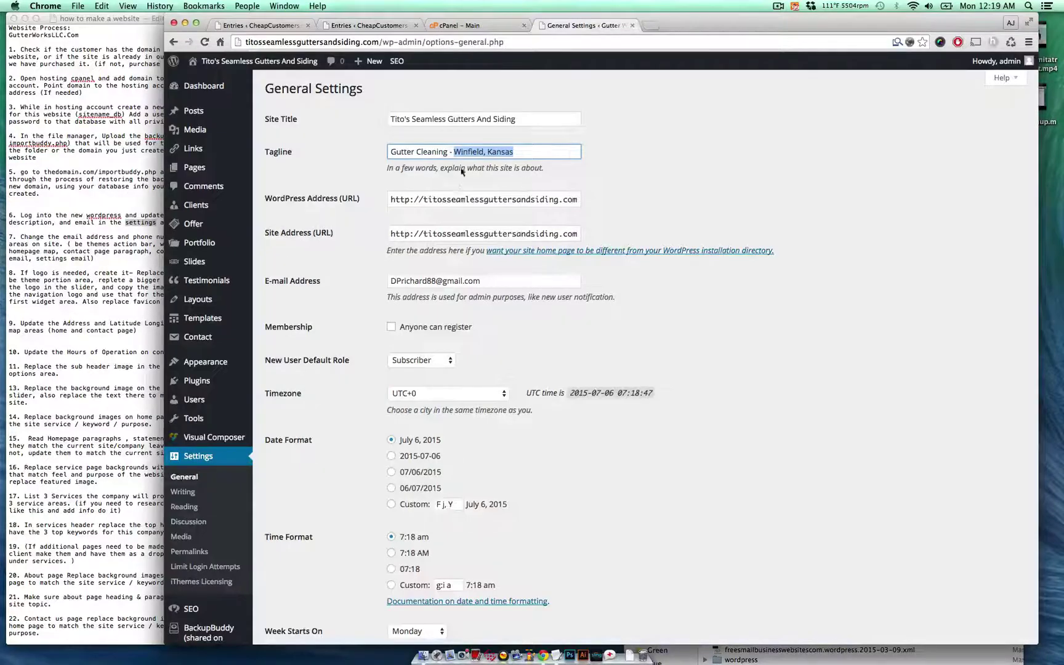
{"action": "left_click", "coordinate": [461, 150]}
{"action": "left_click_drag", "start_coordinate": [454, 152], "coordinate": [669, 172]}
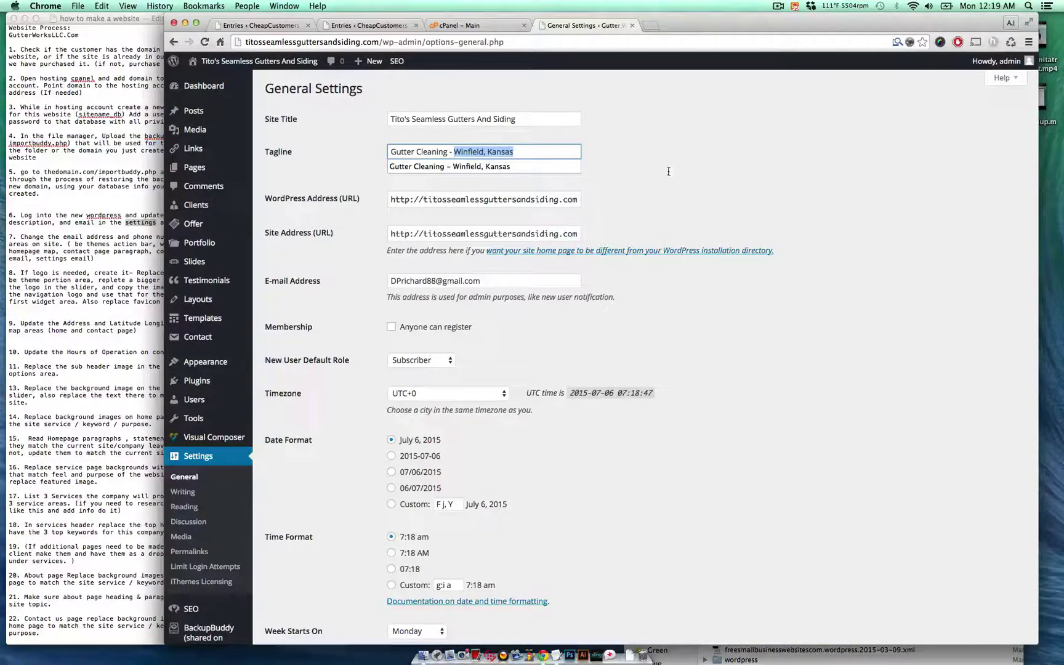
{"action": "key", "text": "super+v"}
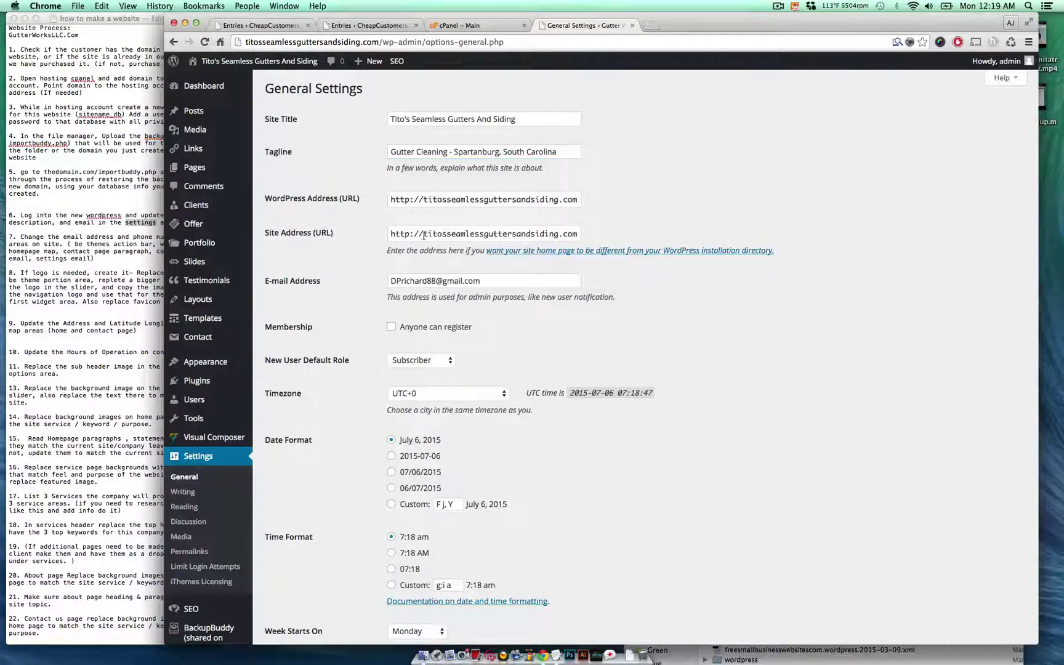
- Put the client's e-mail into the E-mail Address field and save the general settings
{"action": "key", "text": "super+2"}
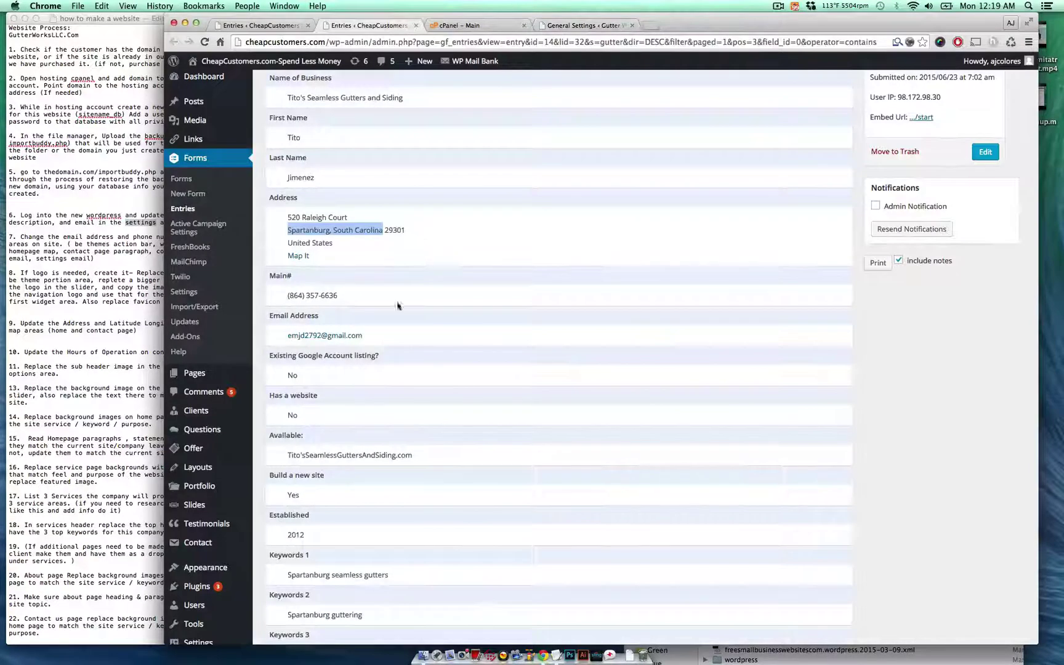
{"action": "left_click_drag", "start_coordinate": [393, 337], "coordinate": [265, 334]}
{"action": "key", "text": "super+c"}
{"action": "key", "text": "ctrl+Tab"}
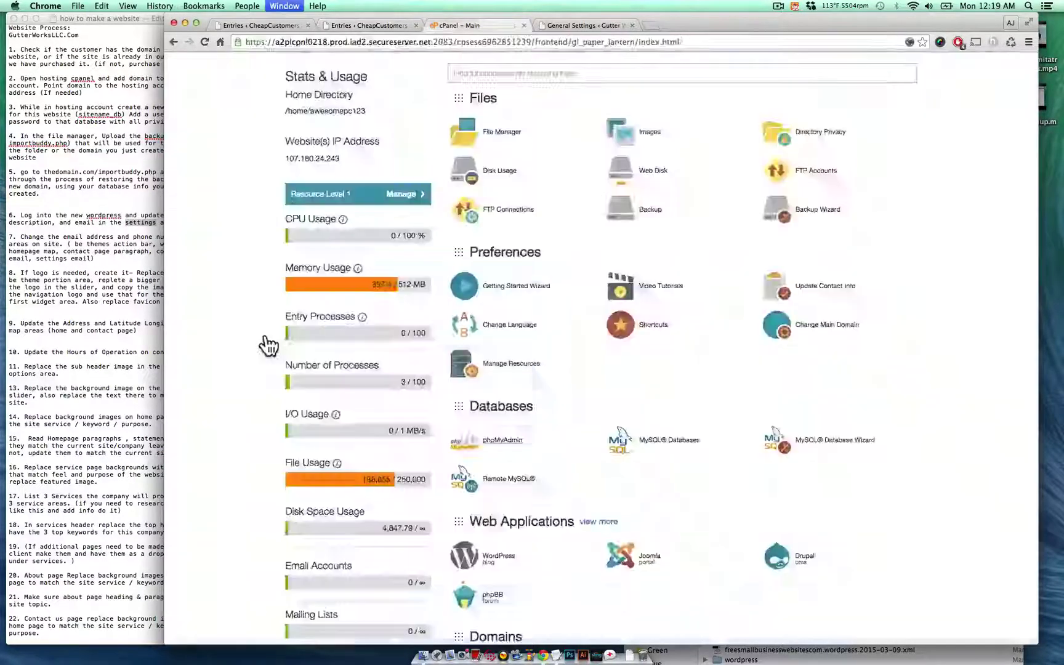
{"action": "key", "text": "ctrl+Tab"}
{"action": "key", "text": "super+a"}
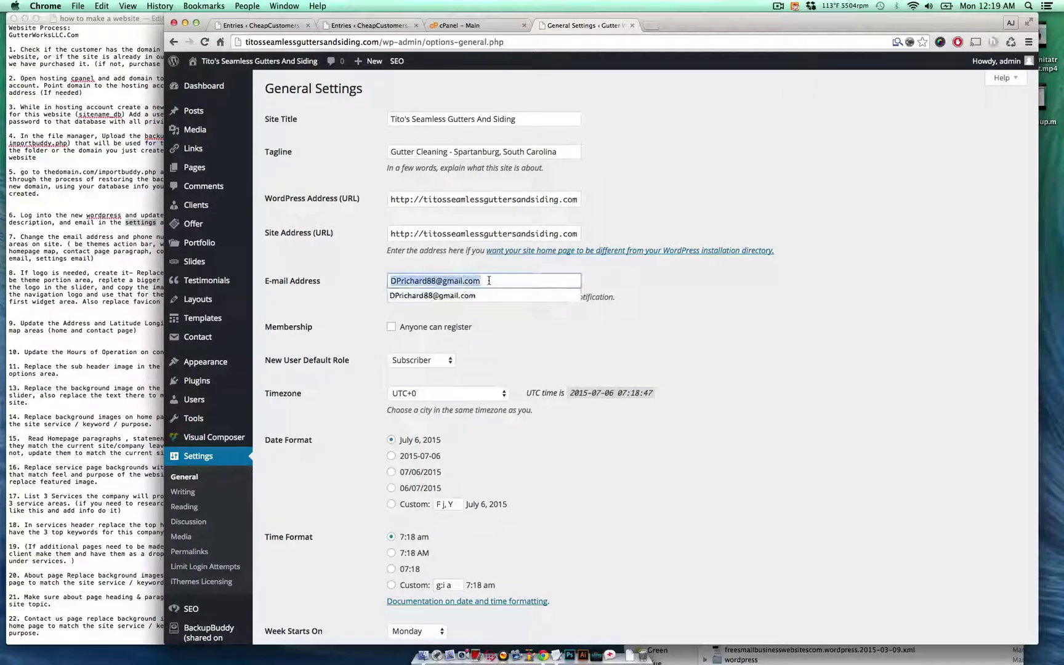
{"action": "key", "text": "super+v"}
{"action": "scroll", "coordinate": [663, 280], "scroll_direction": "down", "scroll_amount": 5}
{"action": "left_click", "coordinate": [294, 586]}
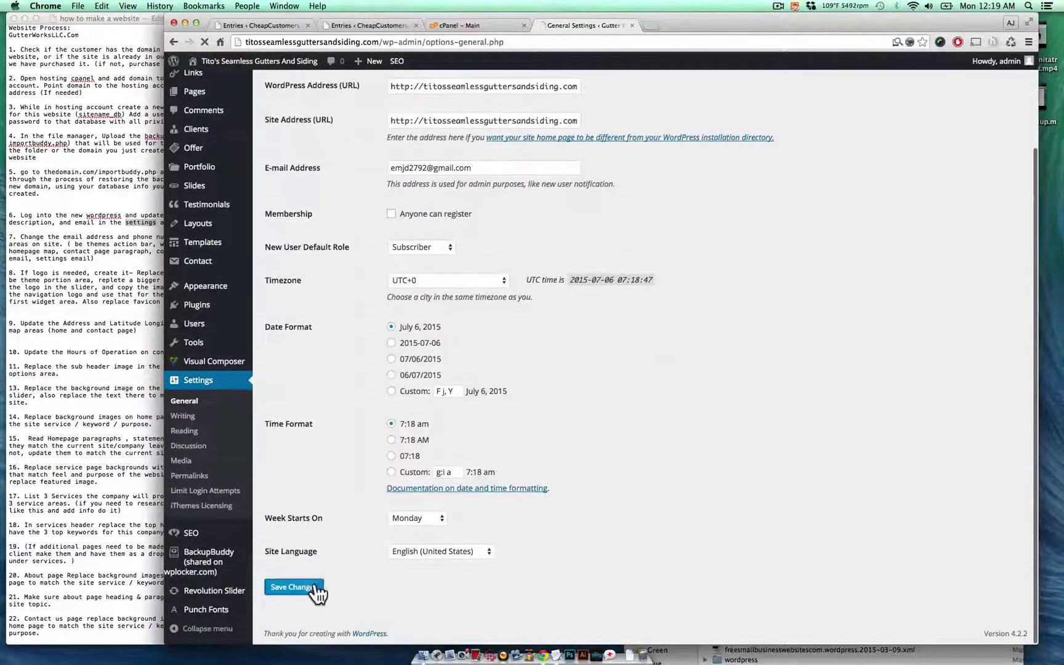
{"action": "left_click", "coordinate": [41, 433]}
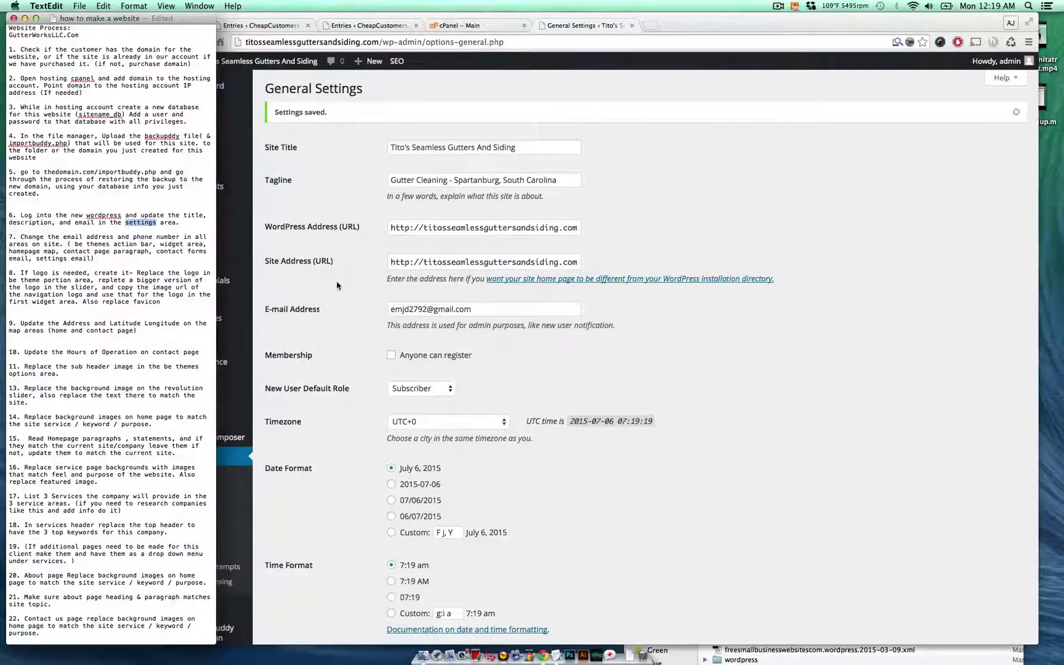
{"action": "left_click", "coordinate": [311, 282]}
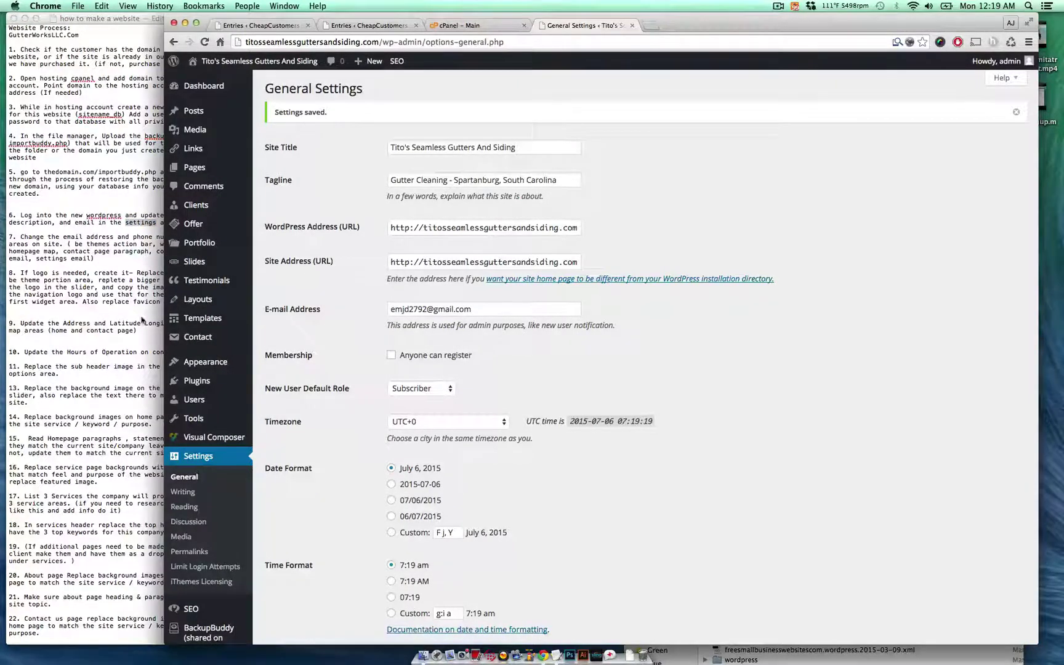
{"action": "scroll", "coordinate": [313, 282], "scroll_direction": "down", "scroll_amount": 5}
{"action": "scroll", "coordinate": [209, 549], "scroll_direction": "up", "scroll_amount": 3}
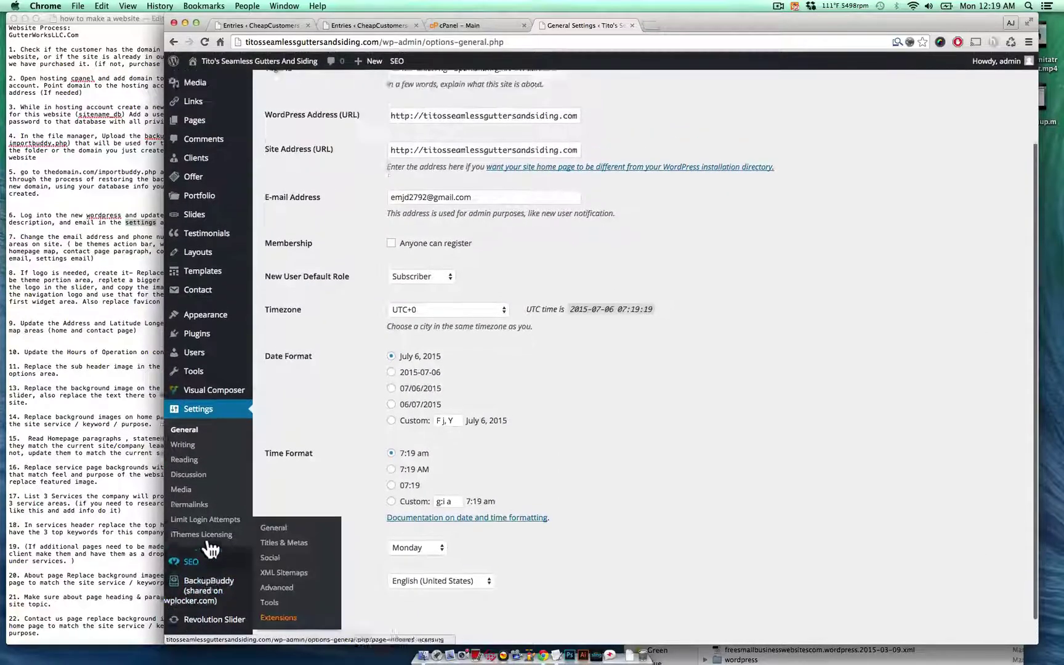
- In BeTheme Options > Menu & Action Bar > Action Bar, replace the e-mail with the client's
{"action": "mouse_move", "coordinate": [222, 365]}
{"action": "left_click", "coordinate": [322, 442]}
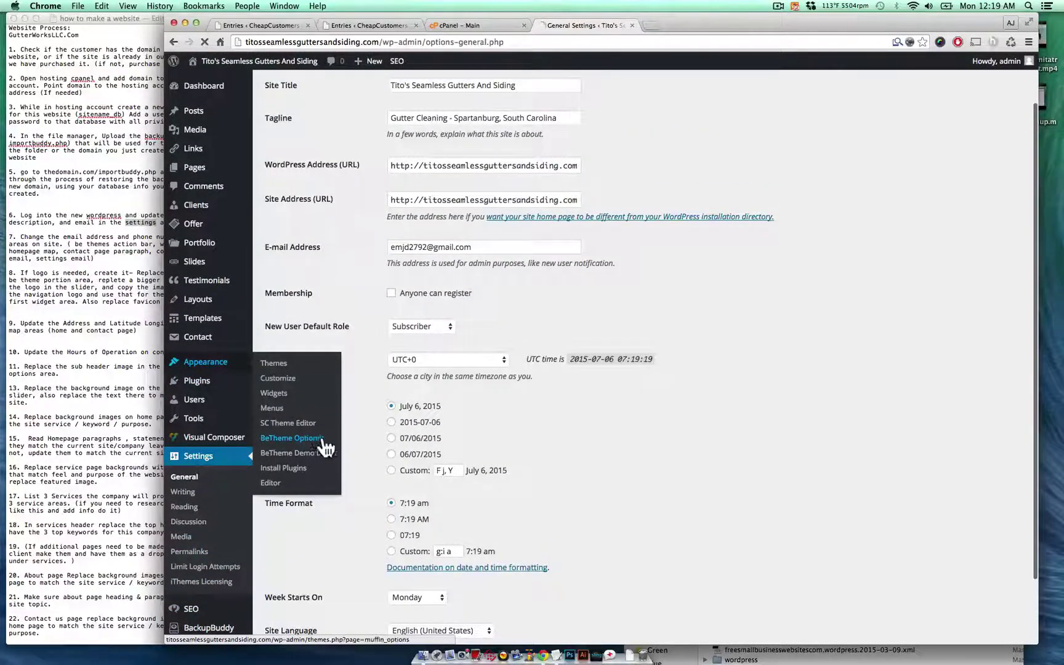
{"action": "left_click", "coordinate": [65, 297]}
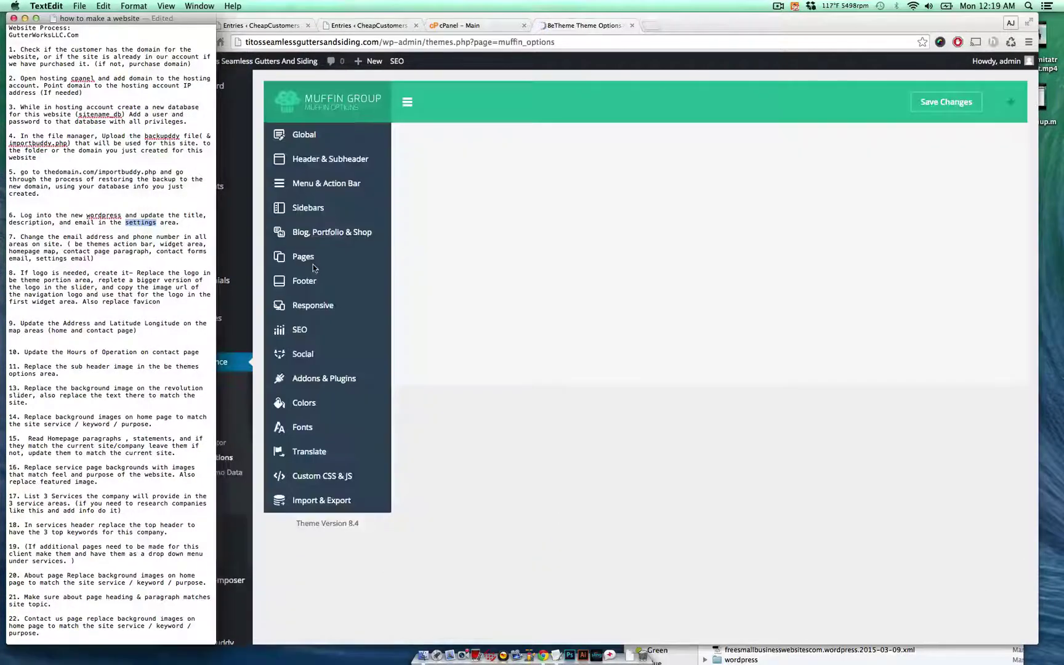
{"action": "left_click", "coordinate": [348, 202]}
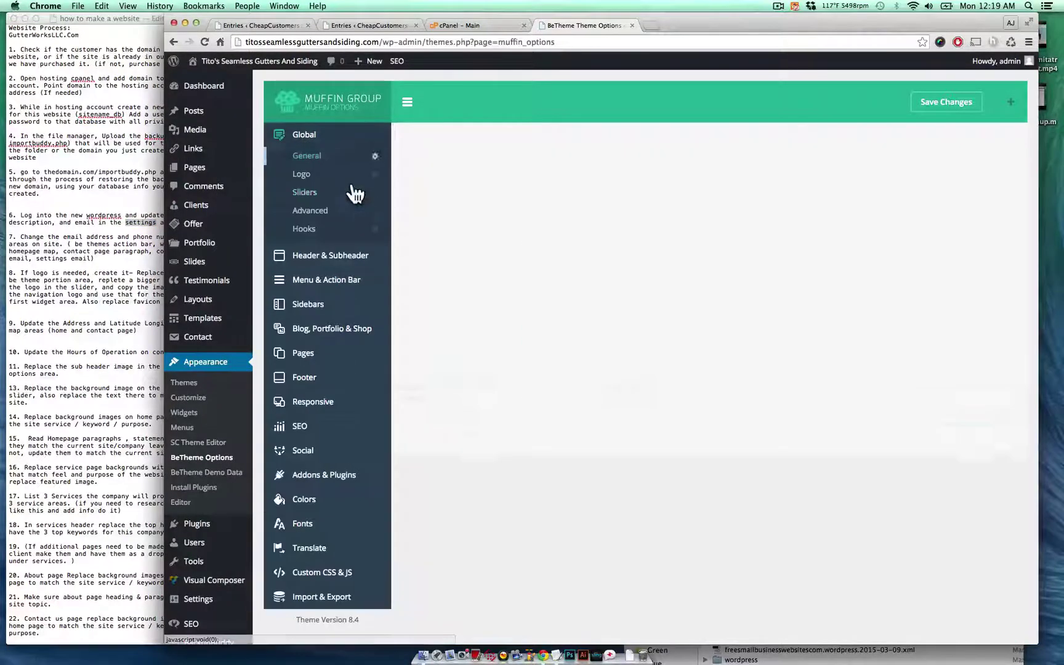
{"action": "left_click", "coordinate": [342, 257]}
{"action": "left_click", "coordinate": [345, 244]}
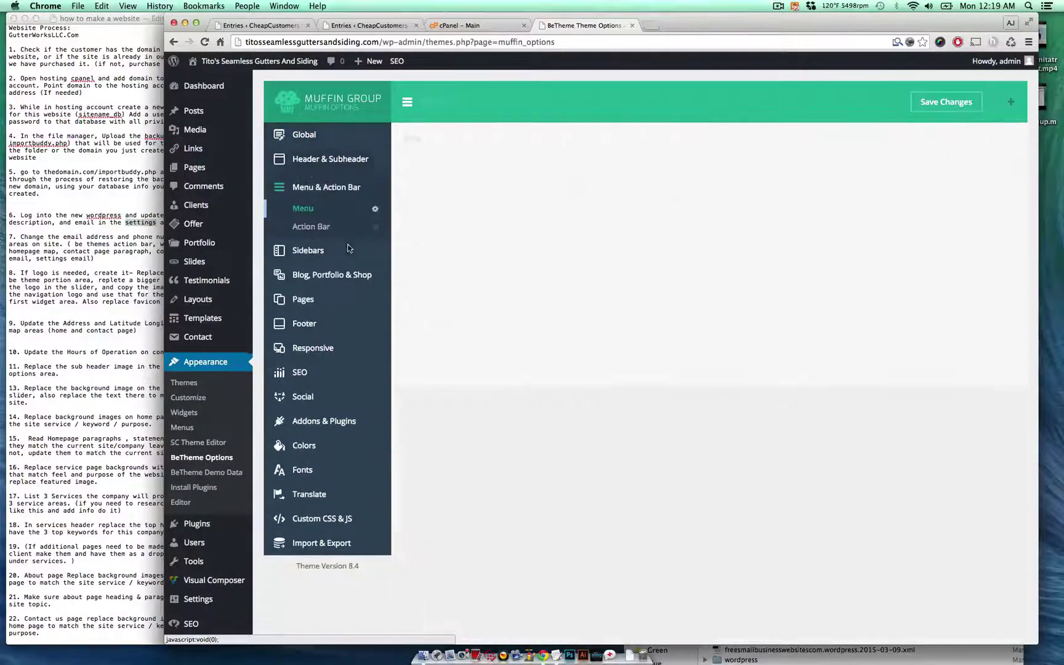
{"action": "left_click", "coordinate": [351, 225]}
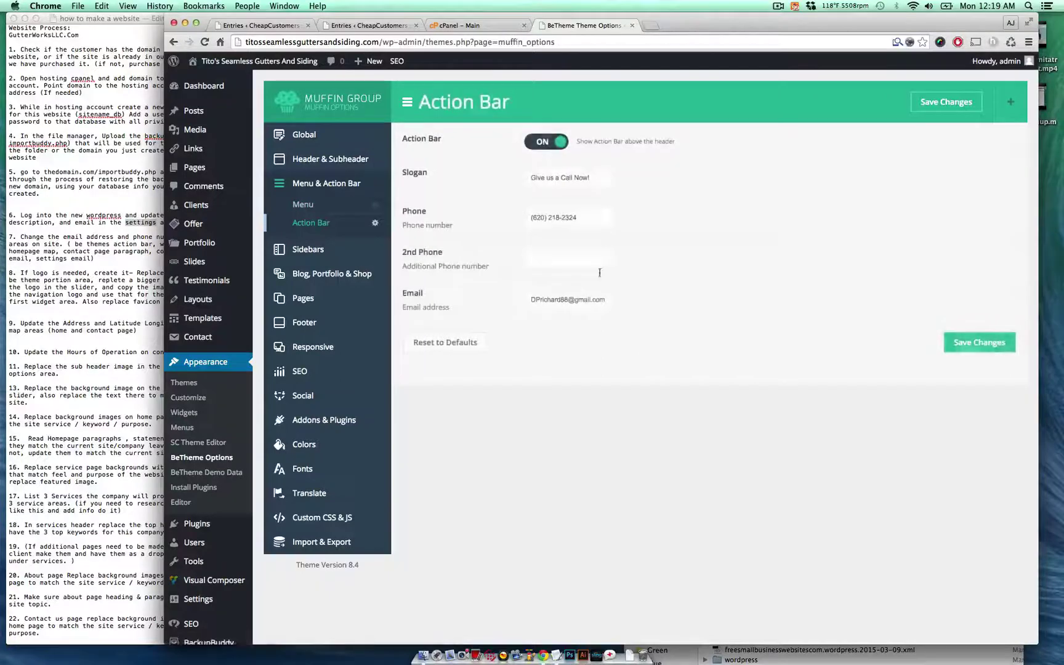
{"action": "triple_click", "coordinate": [599, 300]}
{"action": "key", "text": "super+v"}
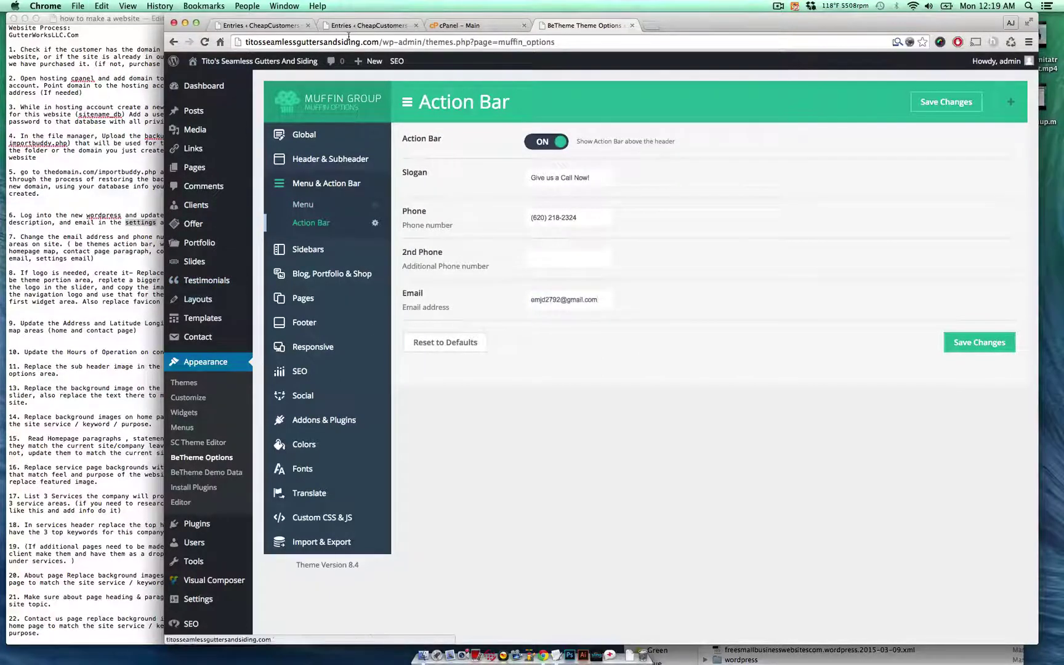
- Copy the client's phone number from the form entry into the action bar phone field
{"action": "key", "text": "super+grave"}
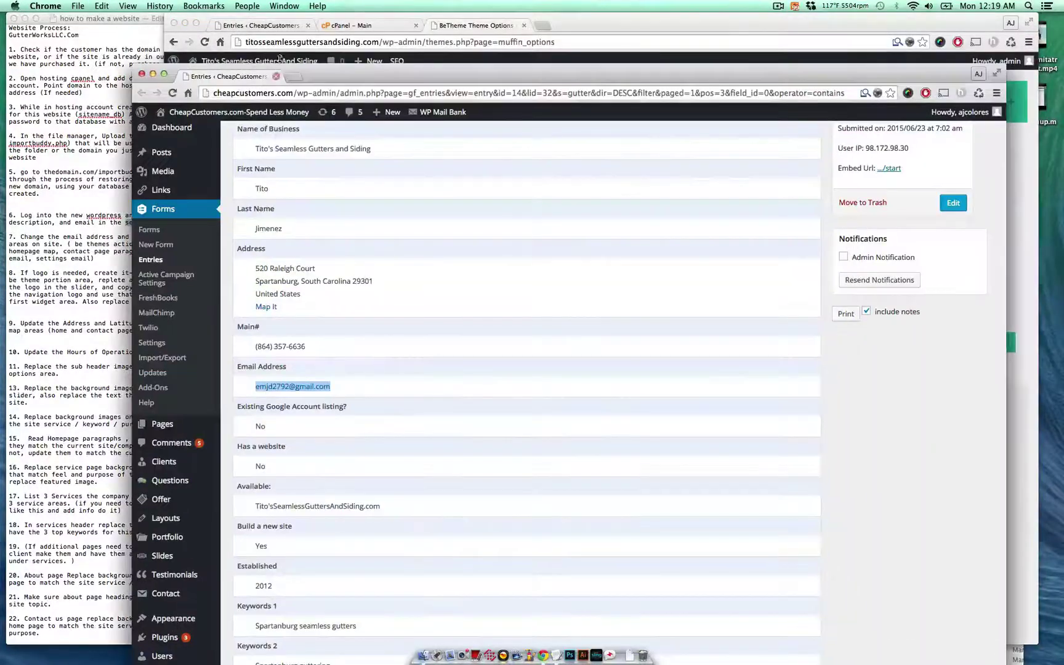
{"action": "left_click_drag", "start_coordinate": [321, 73], "coordinate": [268, 59]}
{"action": "triple_click", "coordinate": [273, 337]}
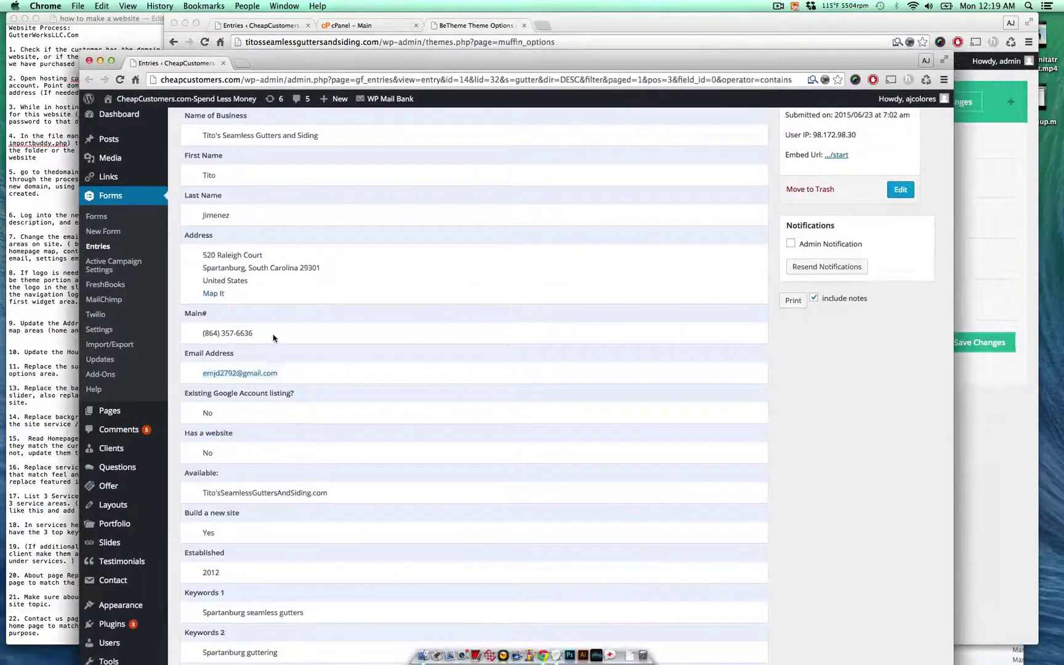
{"action": "left_click_drag", "start_coordinate": [273, 337], "coordinate": [199, 334]}
{"action": "key", "text": "super+c"}
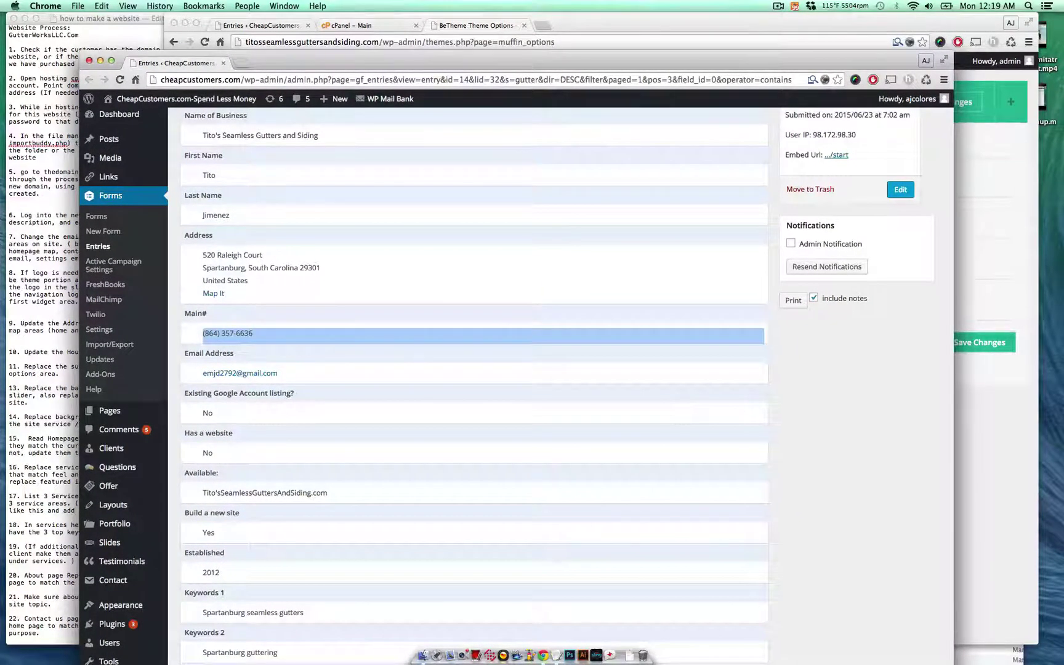
{"action": "left_click", "coordinate": [671, 420]}
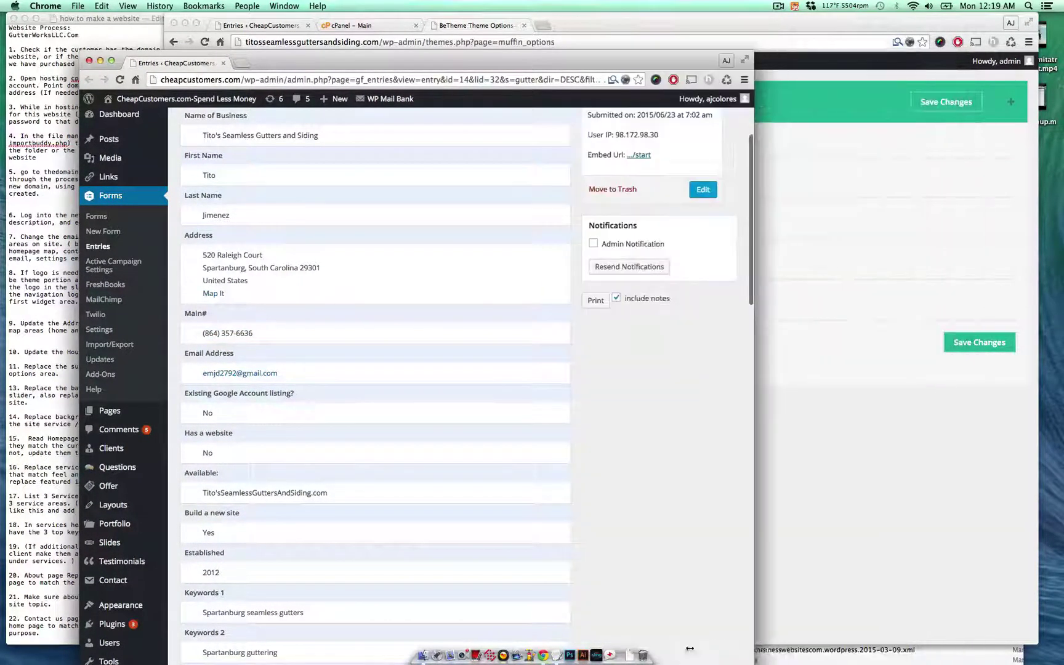
{"action": "left_click", "coordinate": [991, 431]}
{"action": "triple_click", "coordinate": [583, 210]}
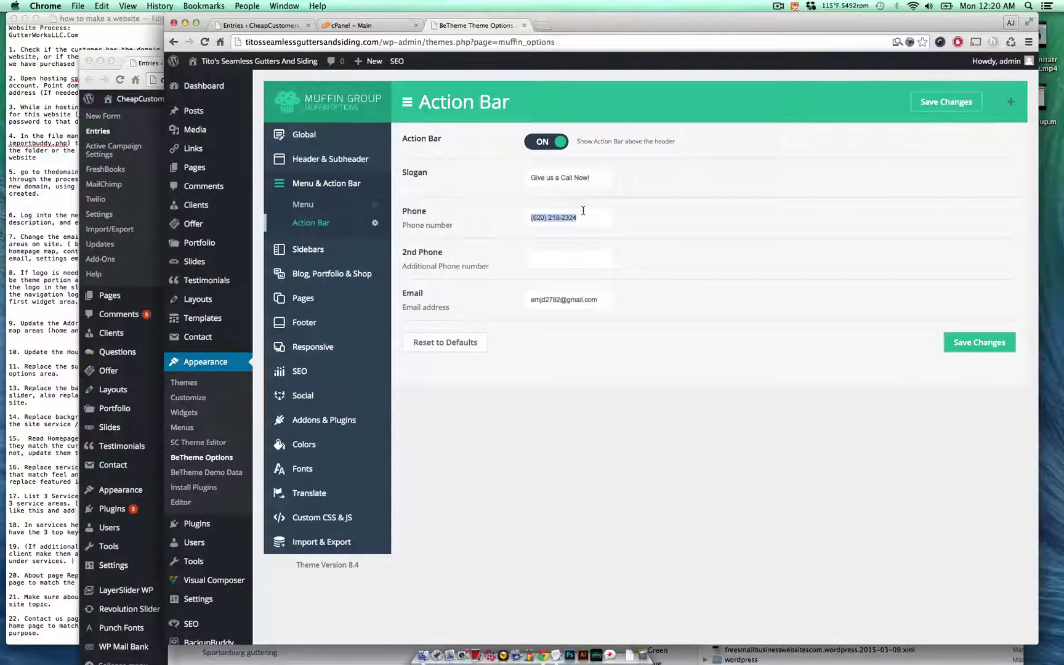
{"action": "key", "text": "super+v"}
- Save the action bar changes and compare them against the checklist notes
{"action": "left_click", "coordinate": [979, 346]}
{"action": "key", "text": "super+Tab"}
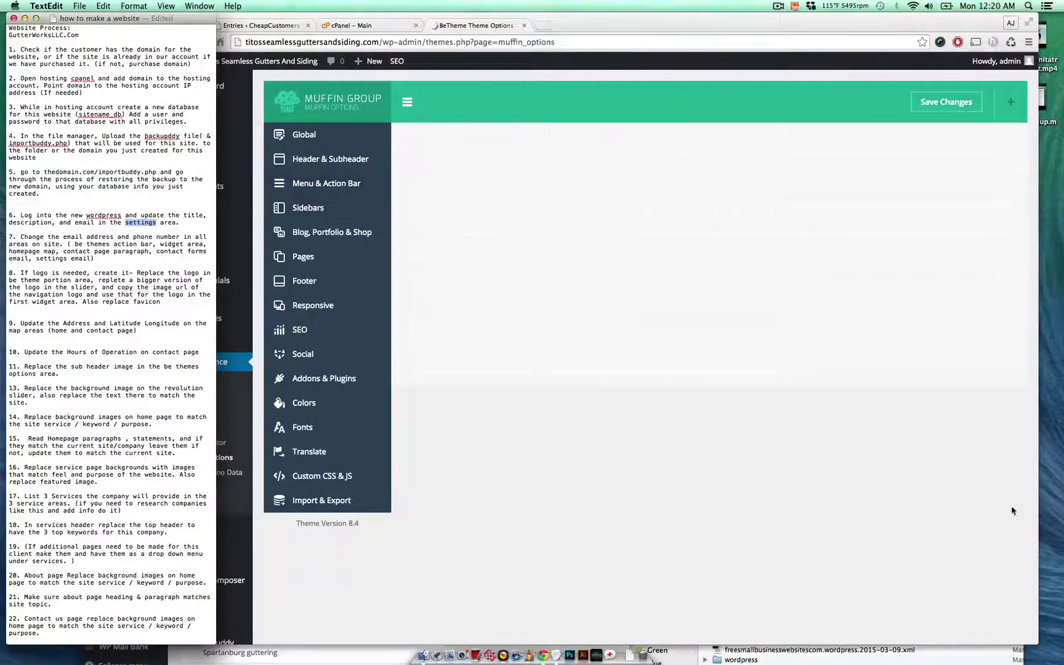
{"action": "left_click", "coordinate": [388, 508]}
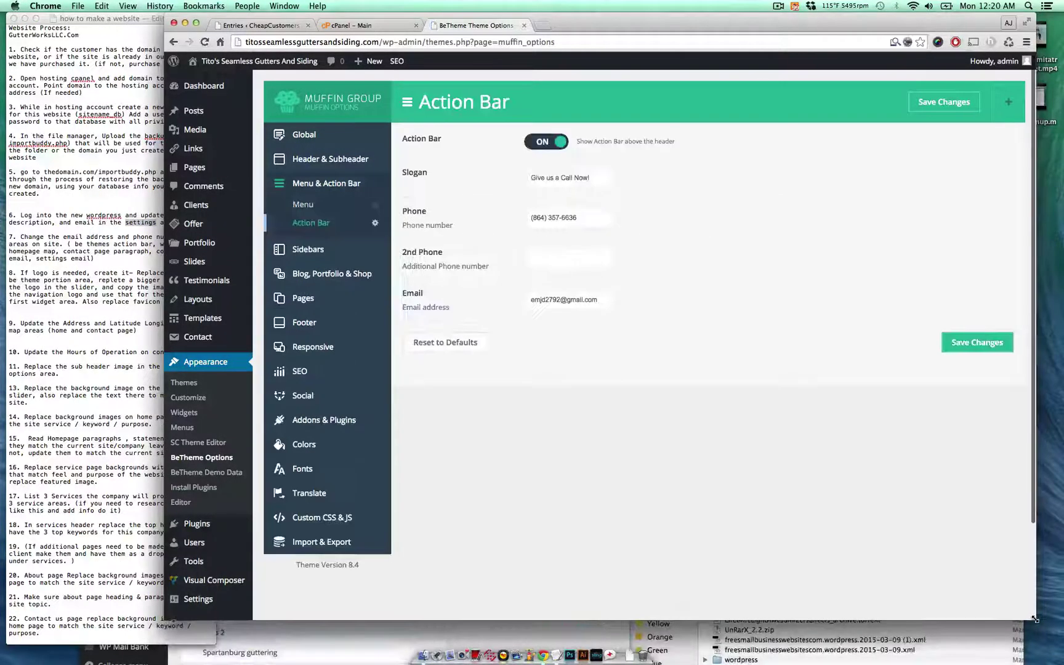
{"action": "key", "text": "super+Tab"}
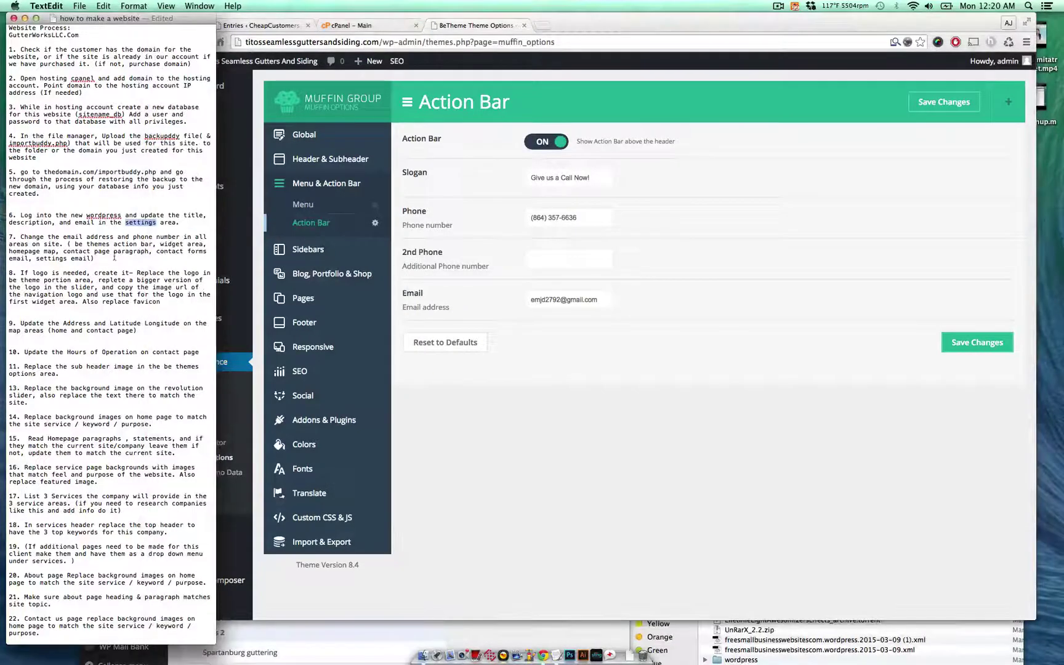
{"action": "left_click", "coordinate": [506, 423]}
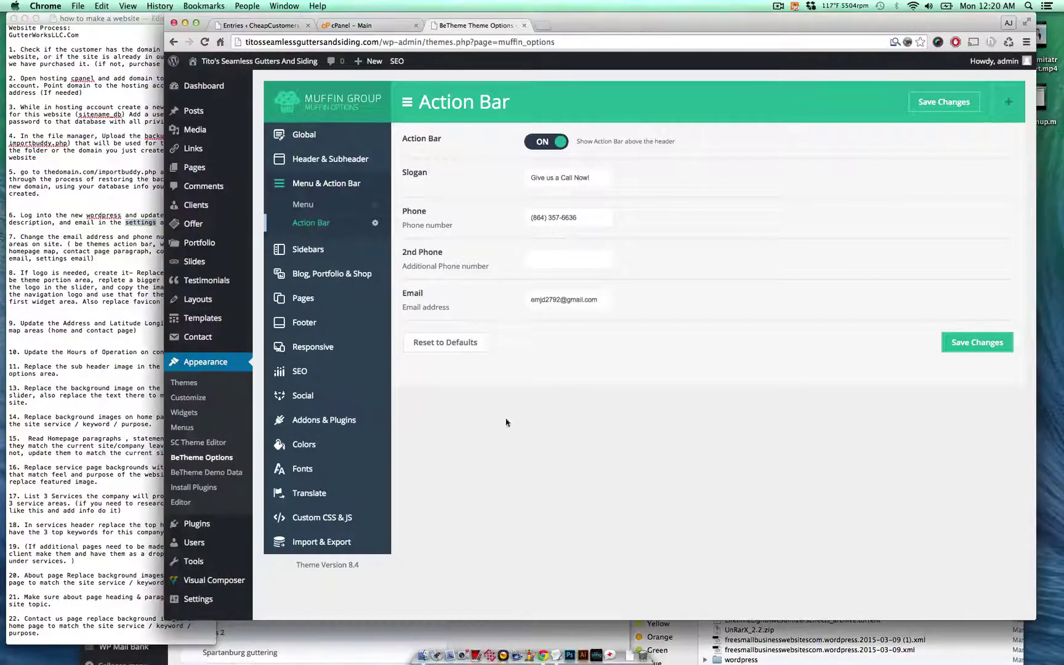
- In the Footer #1 'Contact us' Text widget, replace the old phone number with the client's
{"action": "left_click", "coordinate": [228, 419]}
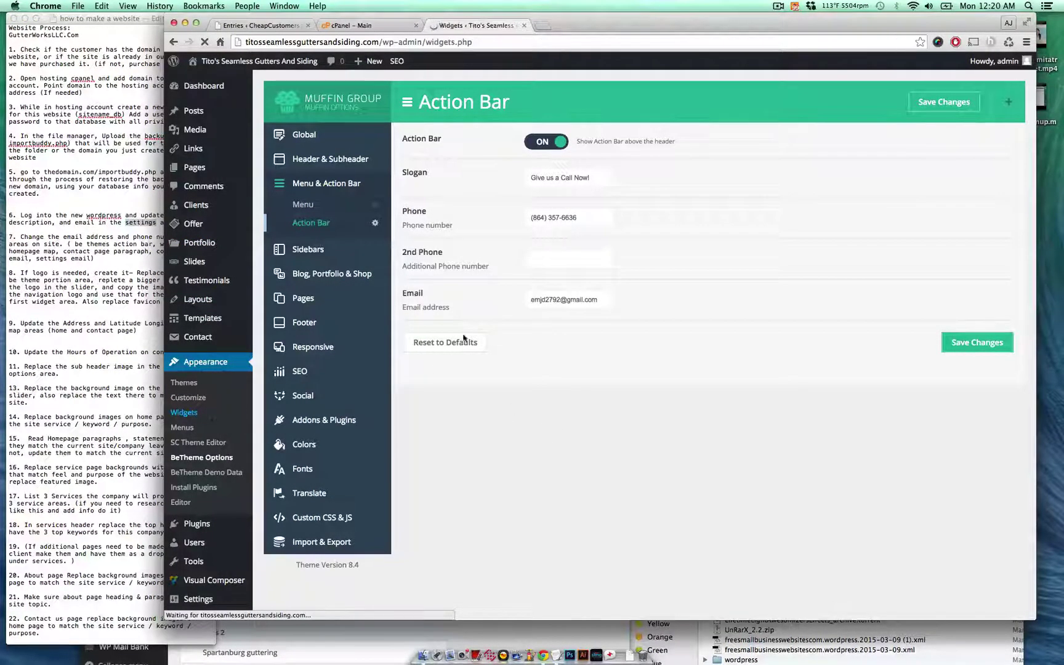
{"action": "left_click", "coordinate": [782, 163]}
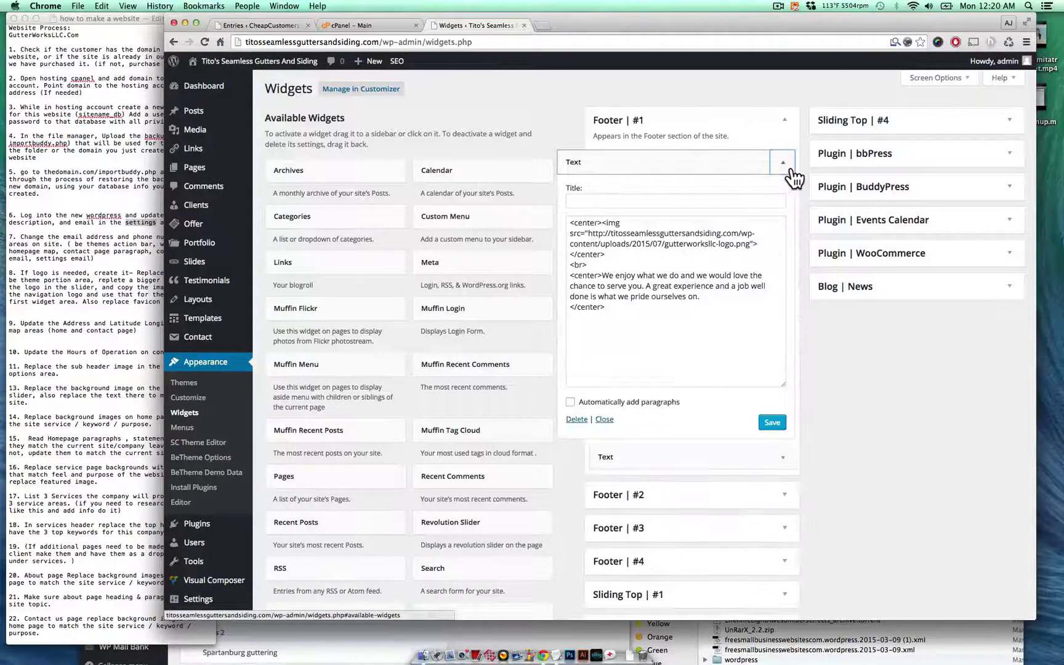
{"action": "left_click", "coordinate": [782, 163]}
{"action": "left_click", "coordinate": [783, 193]}
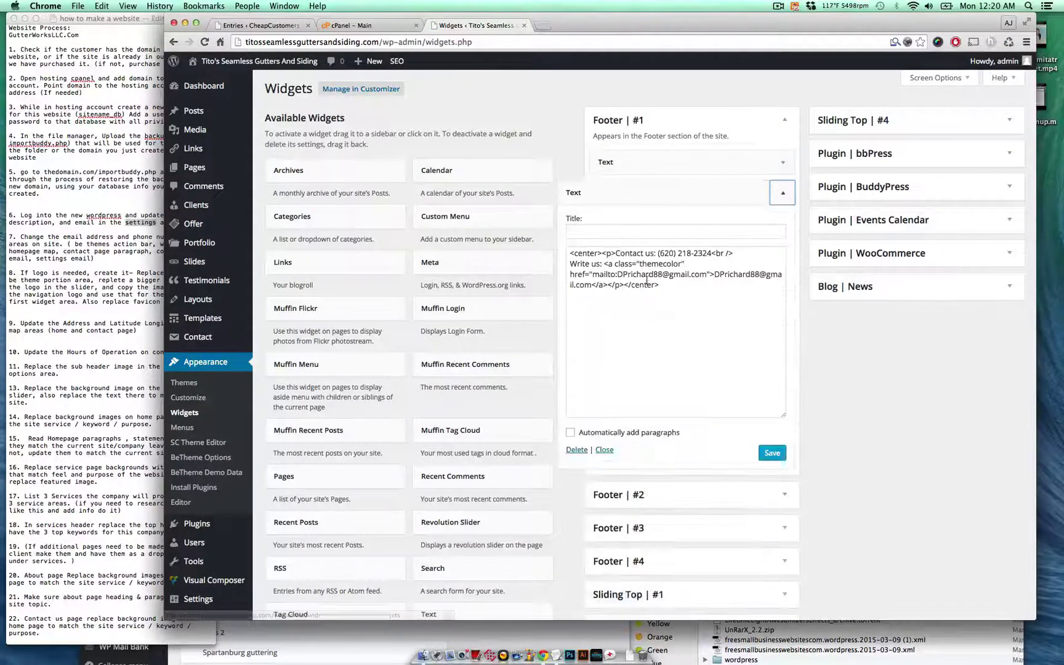
{"action": "left_click_drag", "start_coordinate": [658, 253], "coordinate": [716, 253]}
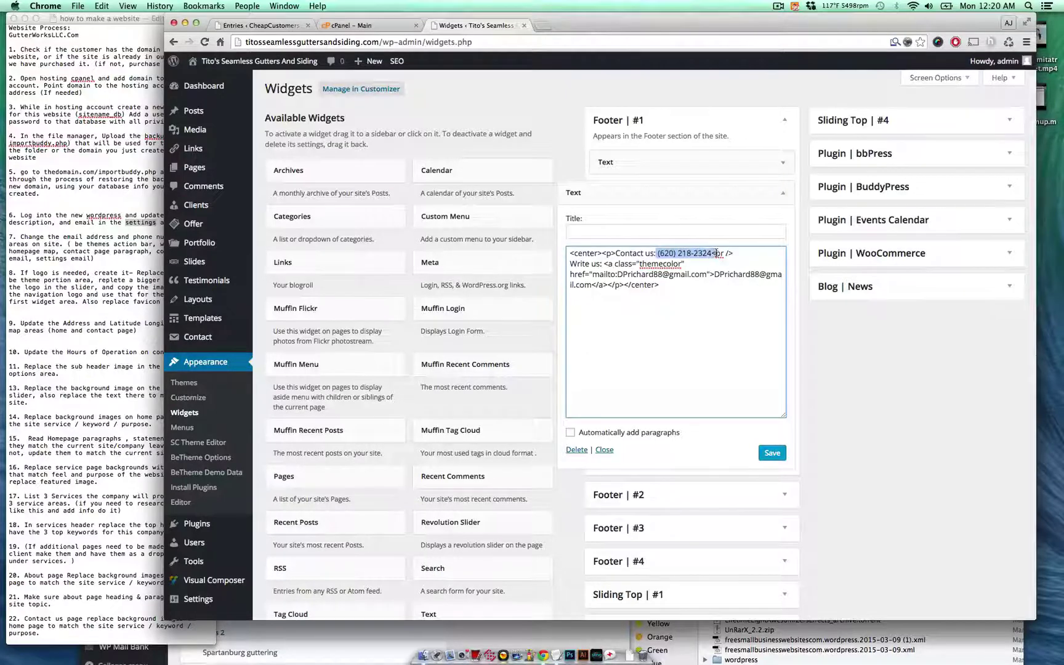
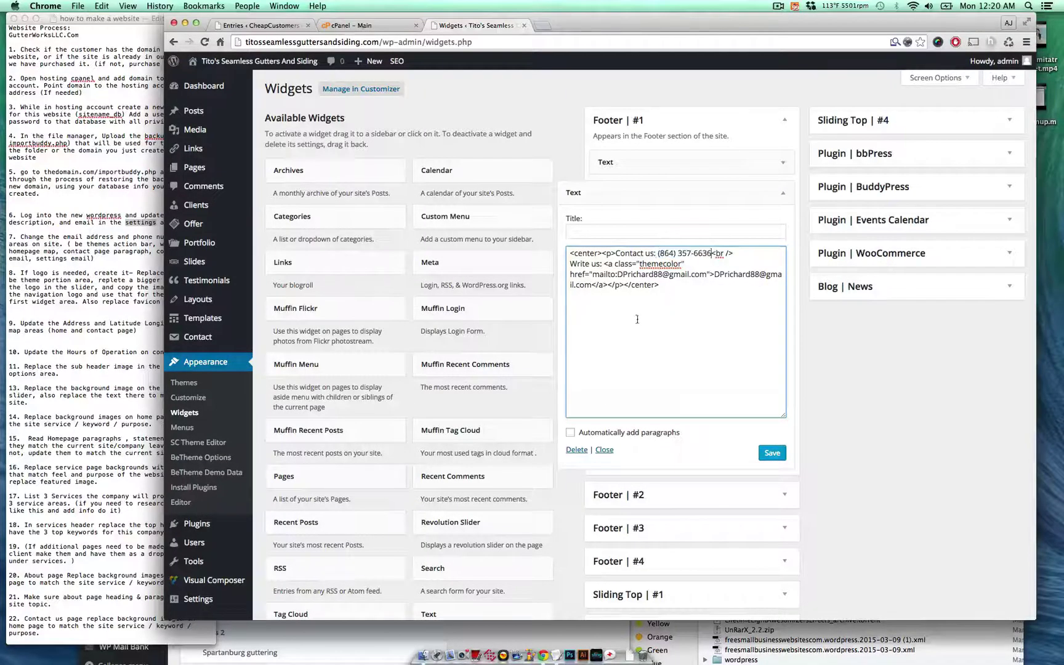
- Paste the client's email over the old email's link text and mailto address, then save the widget
{"action": "left_click", "coordinate": [258, 644]}
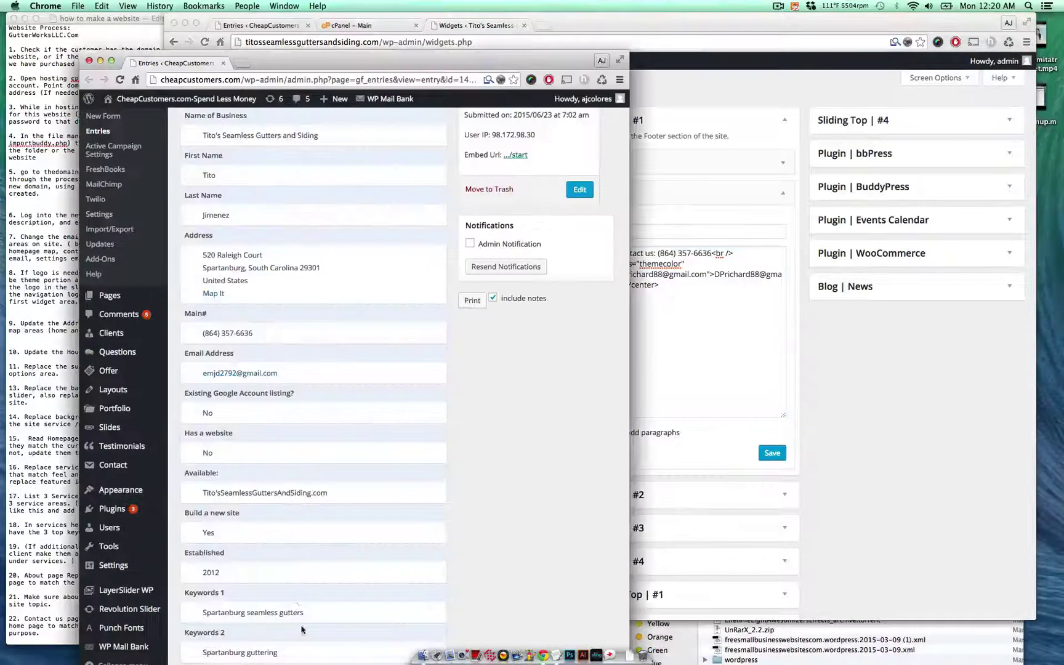
{"action": "left_click_drag", "start_coordinate": [300, 372], "coordinate": [202, 373]}
{"action": "key", "text": "super+c"}
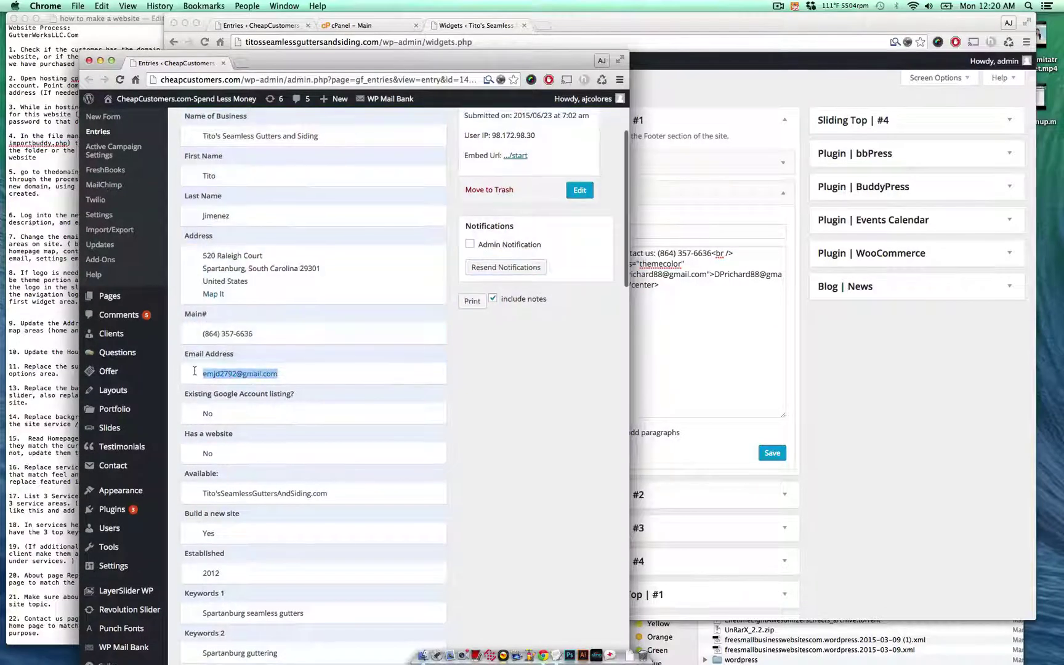
{"action": "left_click", "coordinate": [725, 288]}
{"action": "left_click", "coordinate": [715, 279], "text": "shift"}
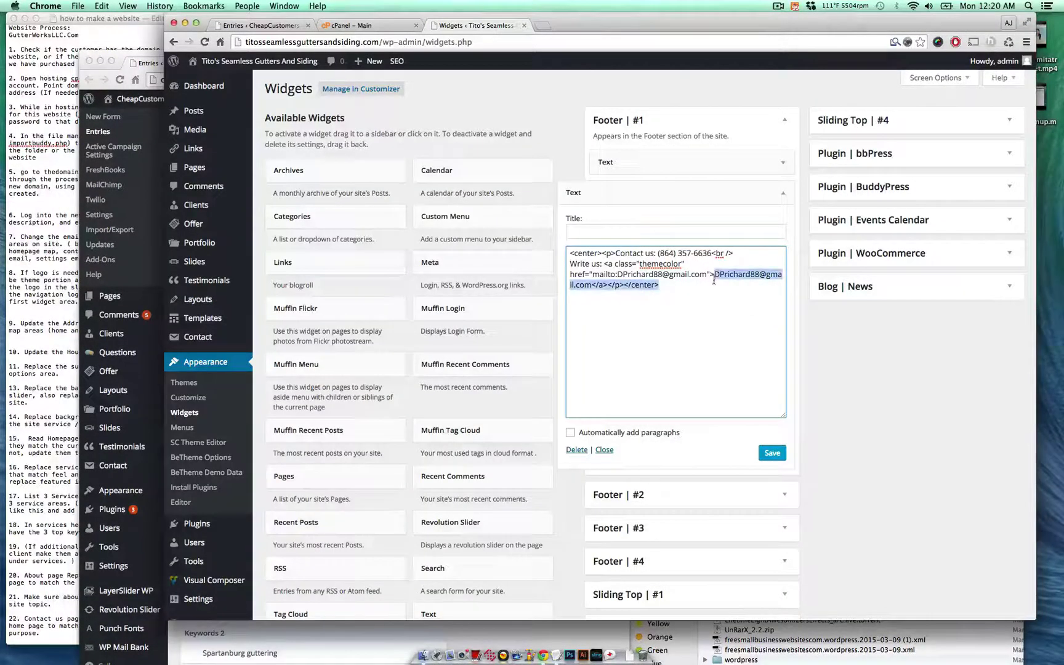
{"action": "left_click", "coordinate": [590, 286], "text": "shift"}
{"action": "key", "text": "super+v"}
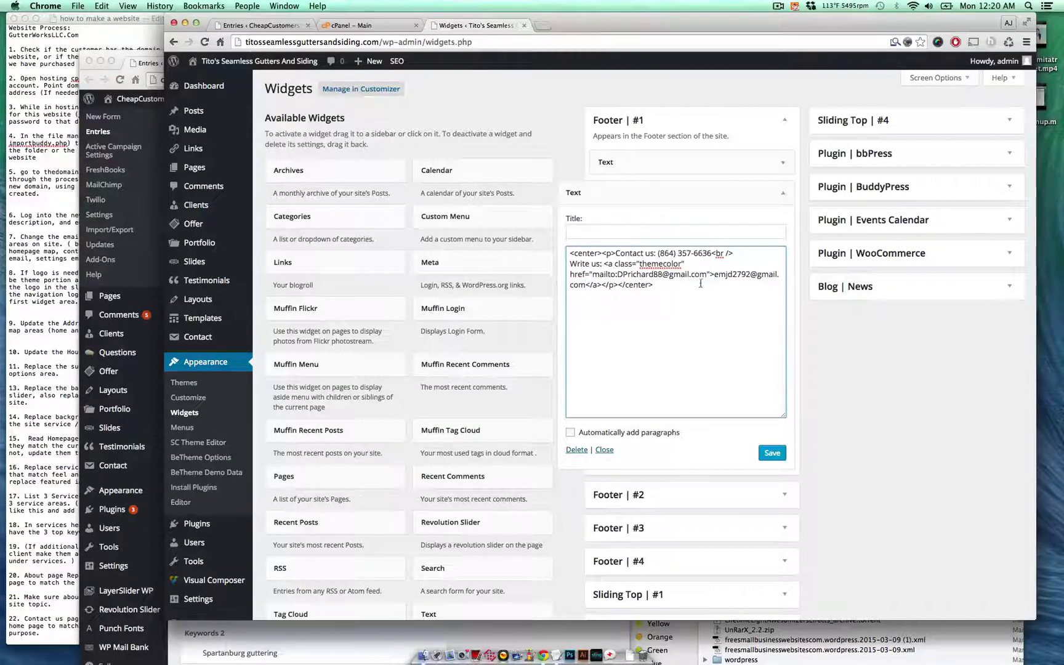
{"action": "left_click_drag", "start_coordinate": [707, 276], "coordinate": [617, 274]}
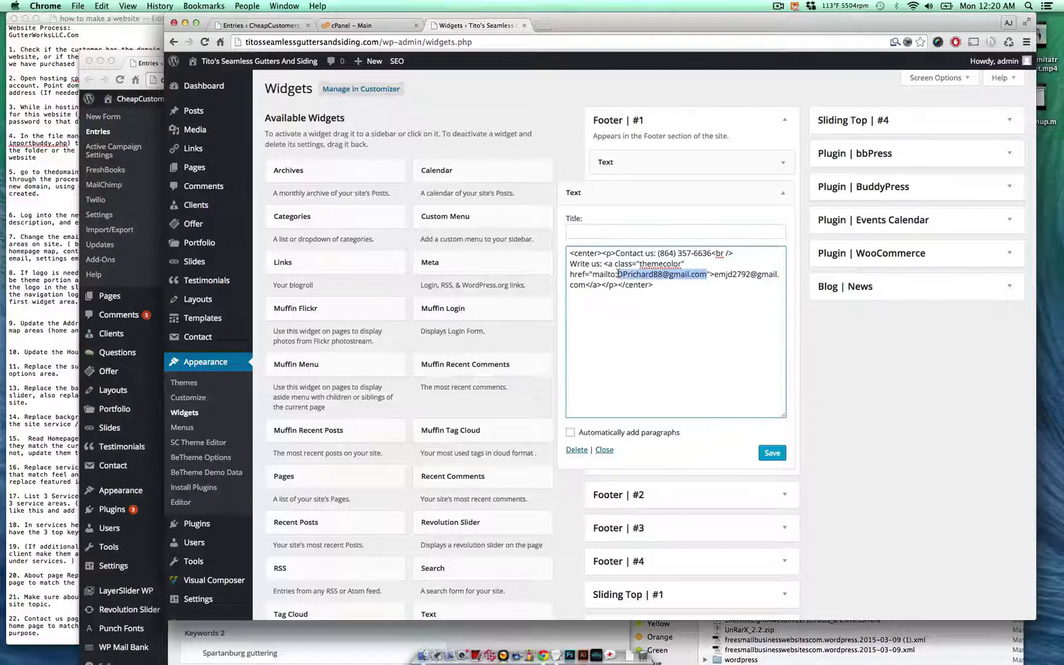
{"action": "key", "text": "super+v"}
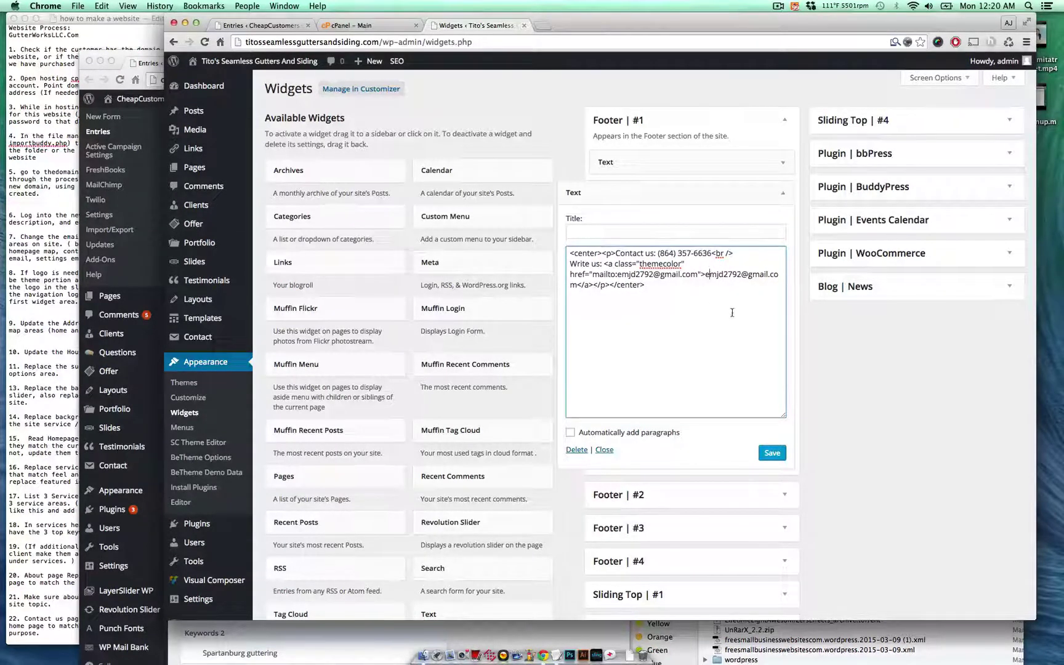
{"action": "left_click", "coordinate": [771, 453]}
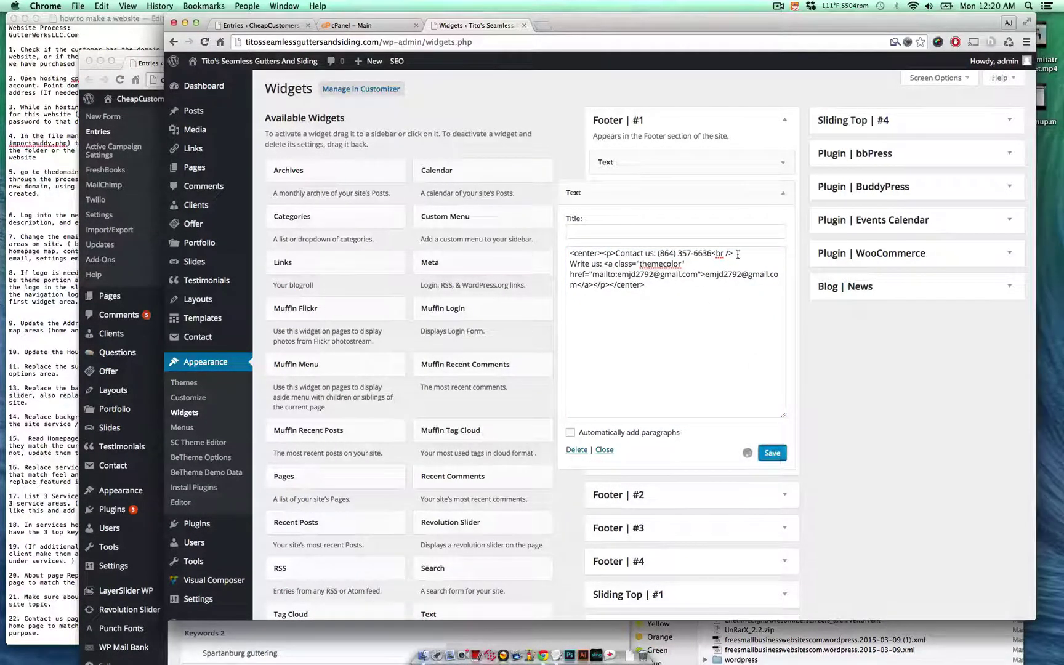
{"action": "left_click", "coordinate": [782, 194]}
{"action": "left_click", "coordinate": [70, 274]}
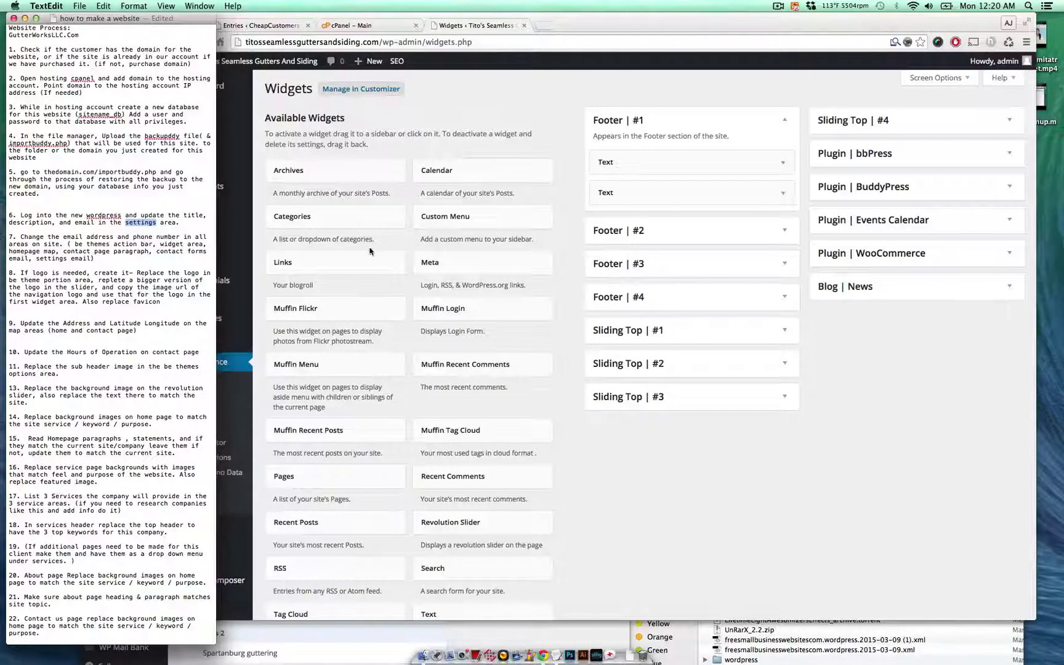
{"action": "left_click", "coordinate": [487, 120]}
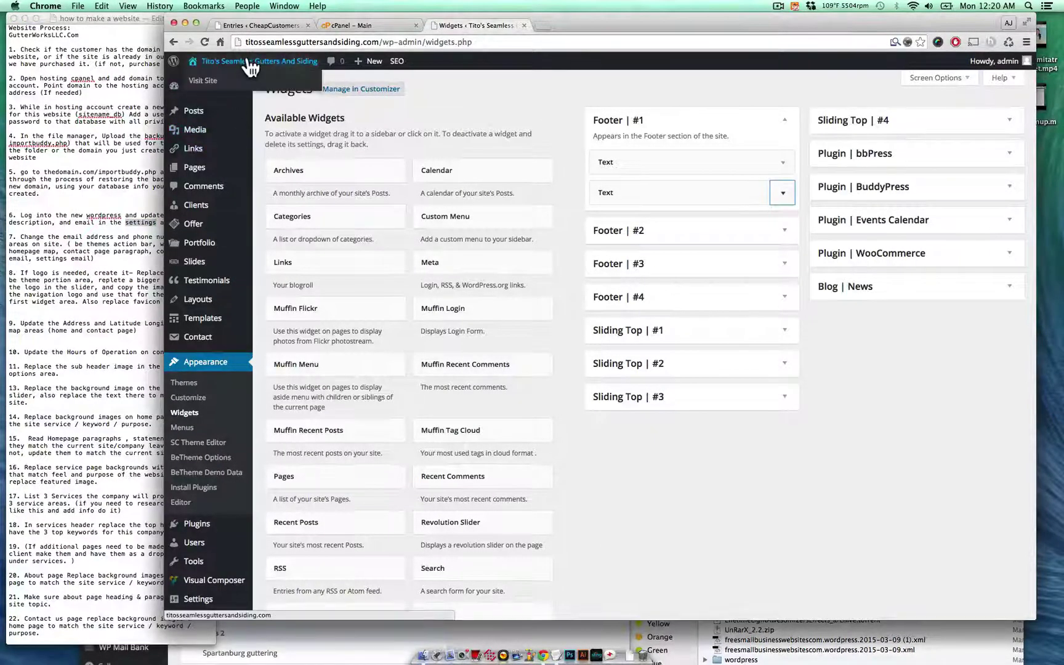
- Open 'Home - Front Page' from All Pages in the editor and scroll to its builder sections
{"action": "mouse_move", "coordinate": [219, 170]}
{"action": "left_click", "coordinate": [277, 170]}
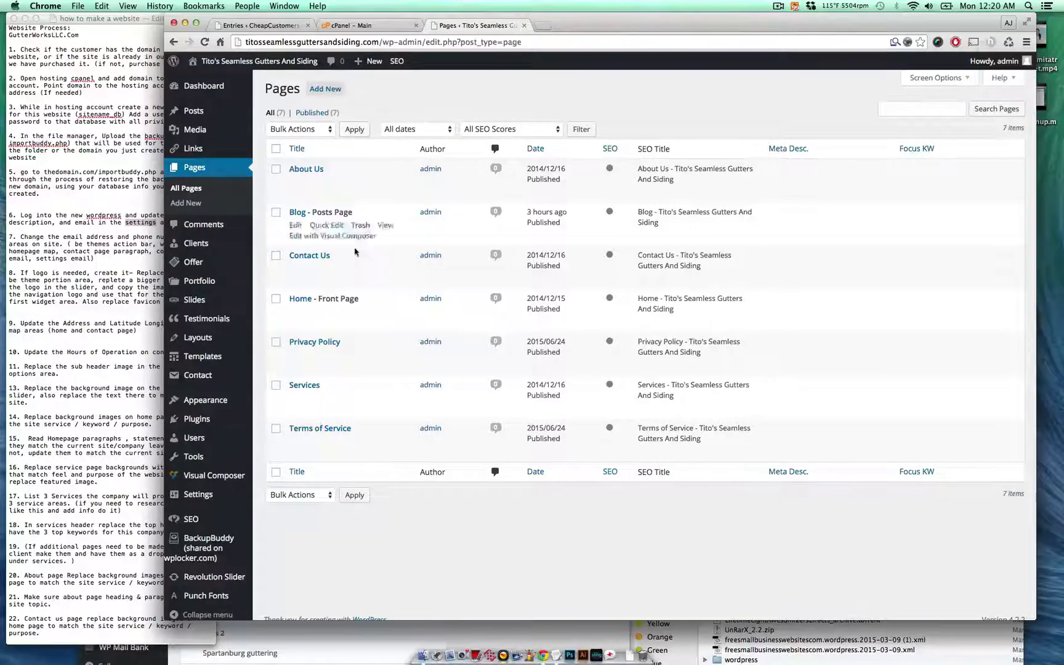
{"action": "left_click", "coordinate": [296, 309]}
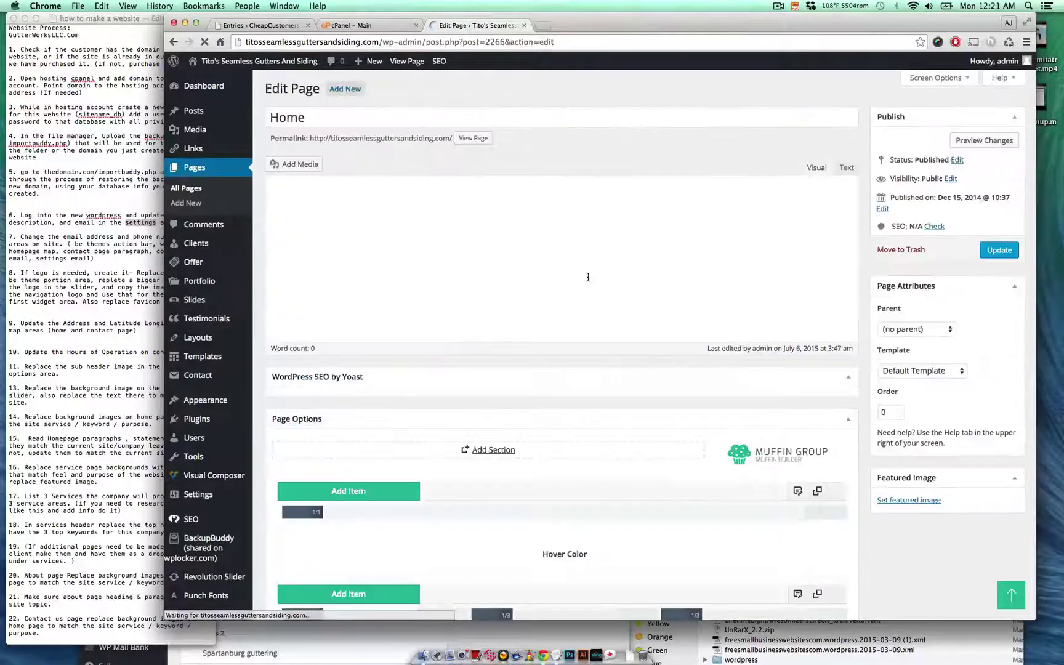
{"action": "scroll", "coordinate": [585, 280], "scroll_direction": "down", "scroll_amount": 15}
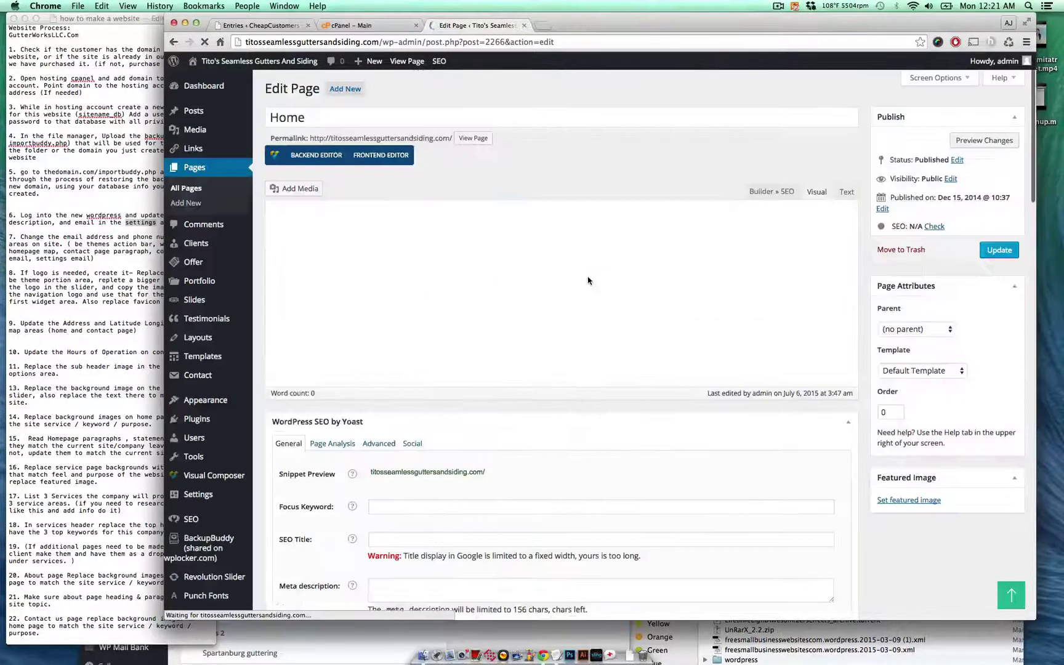
{"action": "scroll", "coordinate": [654, 293], "scroll_direction": "down", "scroll_amount": 10}
- In the Map item's settings, paste the client's email into the Box | Email field
{"action": "scroll", "coordinate": [654, 293], "scroll_direction": "down", "scroll_amount": 3}
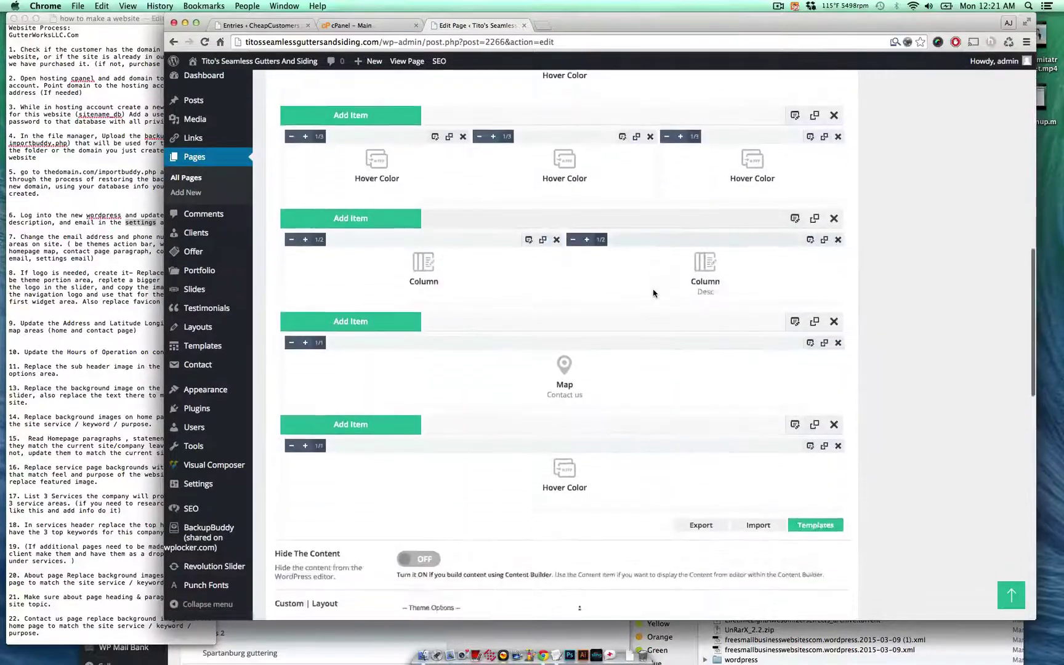
{"action": "left_click", "coordinate": [811, 303]}
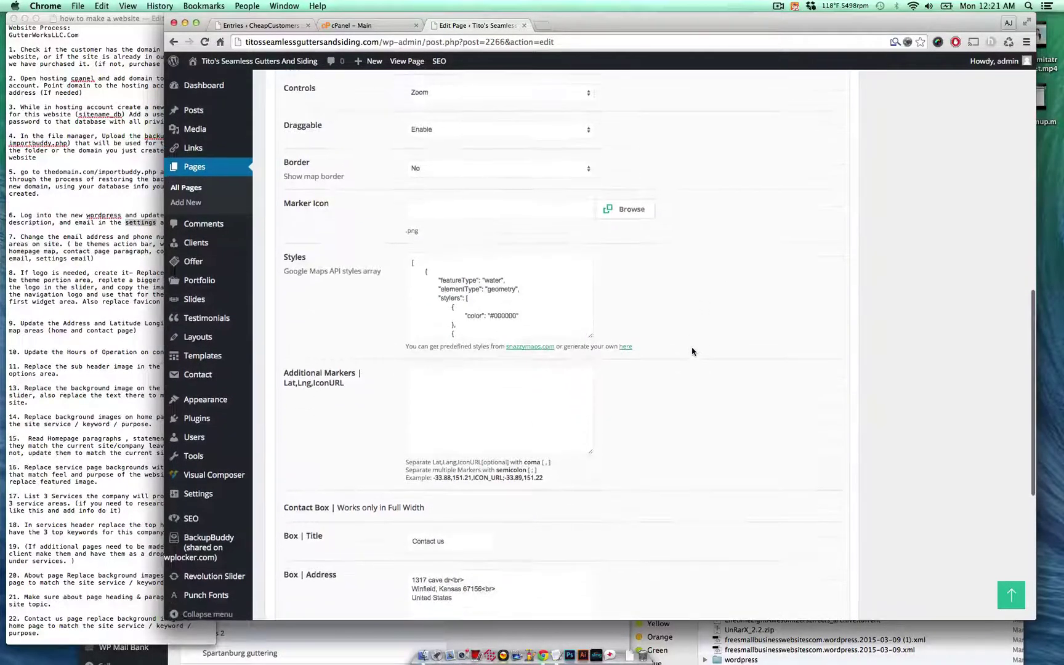
{"action": "scroll", "coordinate": [692, 352], "scroll_direction": "up", "scroll_amount": 2}
{"action": "scroll", "coordinate": [692, 352], "scroll_direction": "down", "scroll_amount": 5}
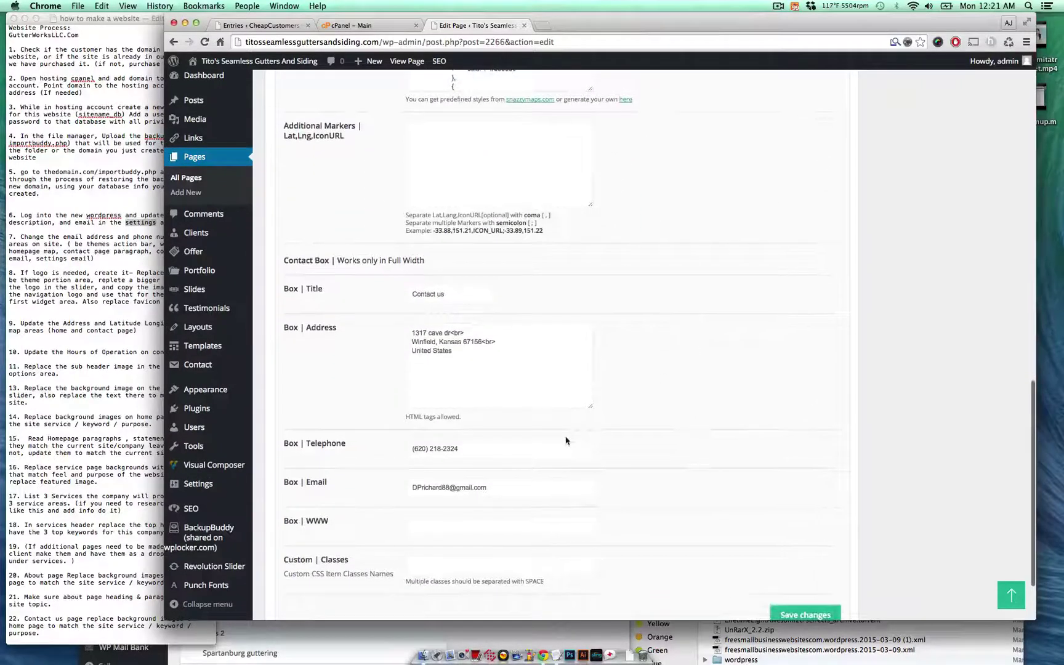
{"action": "triple_click", "coordinate": [508, 452]}
{"action": "triple_click", "coordinate": [511, 482]}
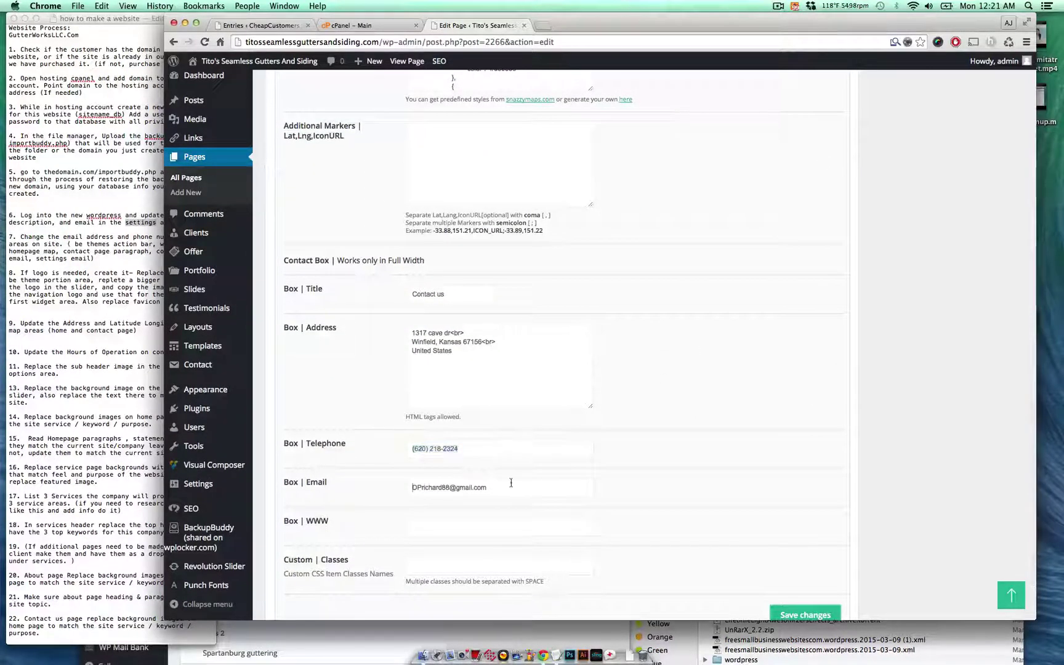
{"action": "key", "text": "ctrl+v"}
- Copy the client's main phone number from their entry into the Box | Telephone field
{"action": "left_click", "coordinate": [292, 627]}
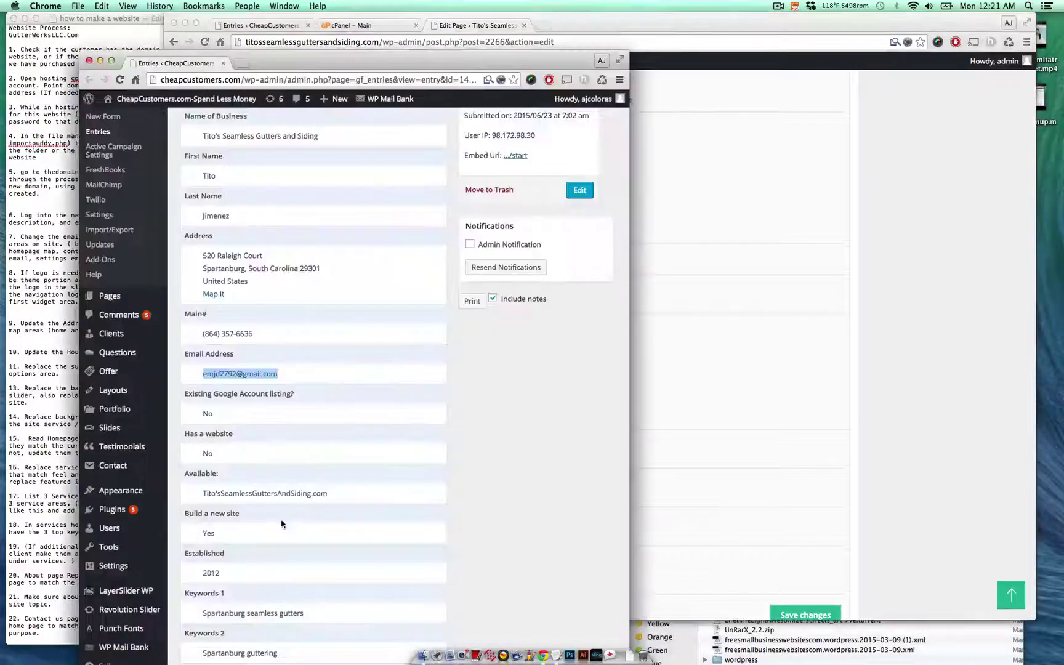
{"action": "left_click_drag", "start_coordinate": [253, 333], "coordinate": [203, 331]}
{"action": "key", "text": "ctrl+c"}
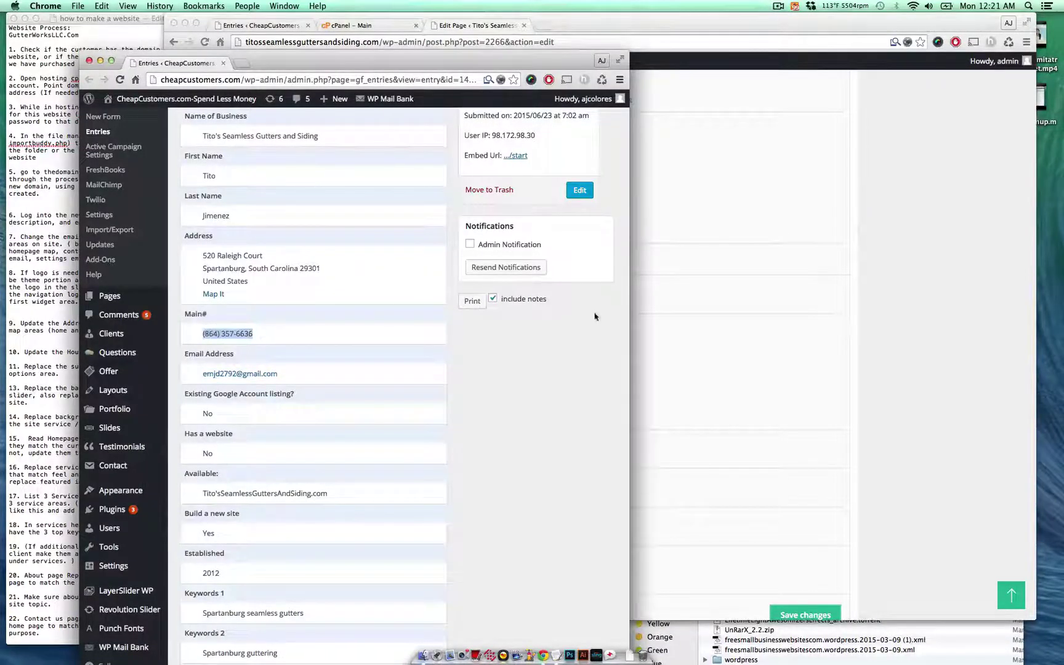
{"action": "left_click", "coordinate": [731, 361]}
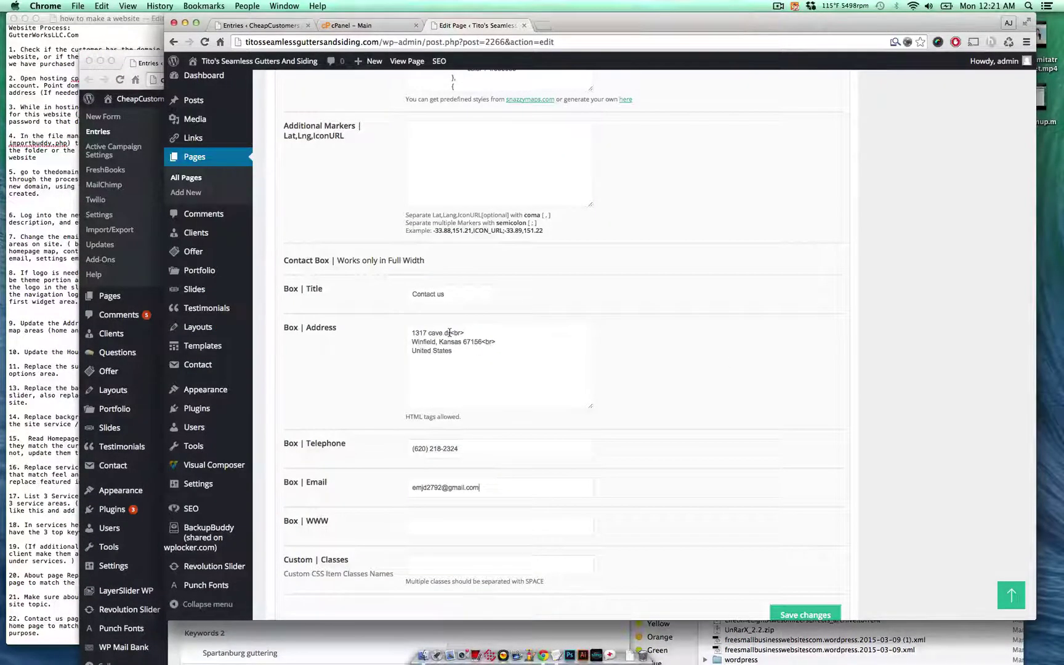
{"action": "triple_click", "coordinate": [463, 449]}
{"action": "key", "text": "ctrl+v"}
- Save the Map item's changes and update the Home page
{"action": "scroll", "coordinate": [457, 354], "scroll_direction": "up", "scroll_amount": 15}
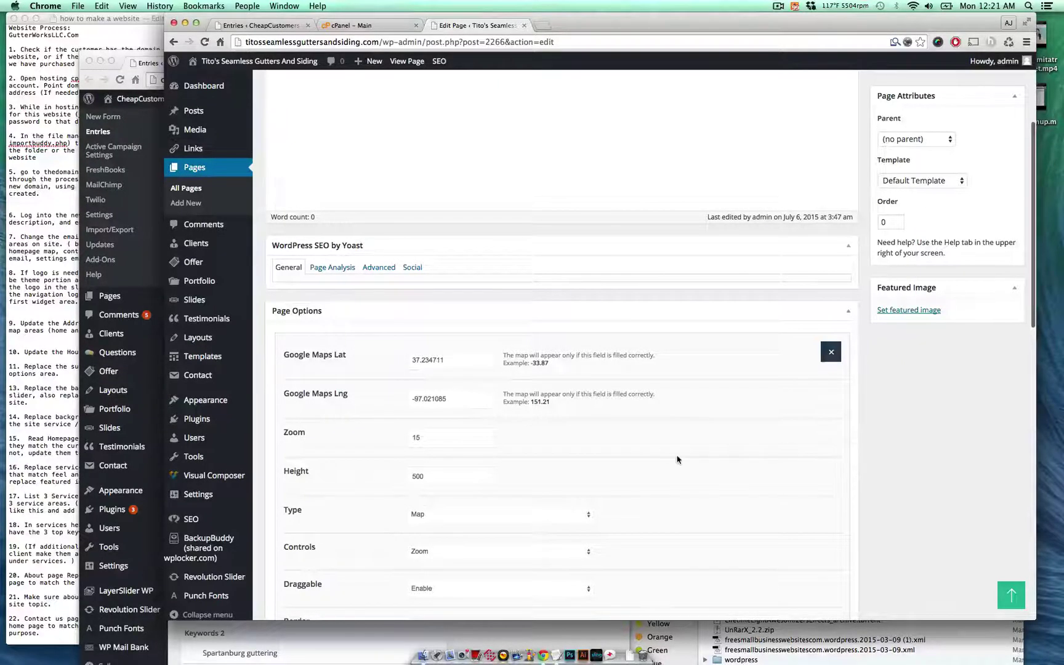
{"action": "scroll", "coordinate": [610, 458], "scroll_direction": "down", "scroll_amount": 10}
{"action": "left_click", "coordinate": [795, 525]}
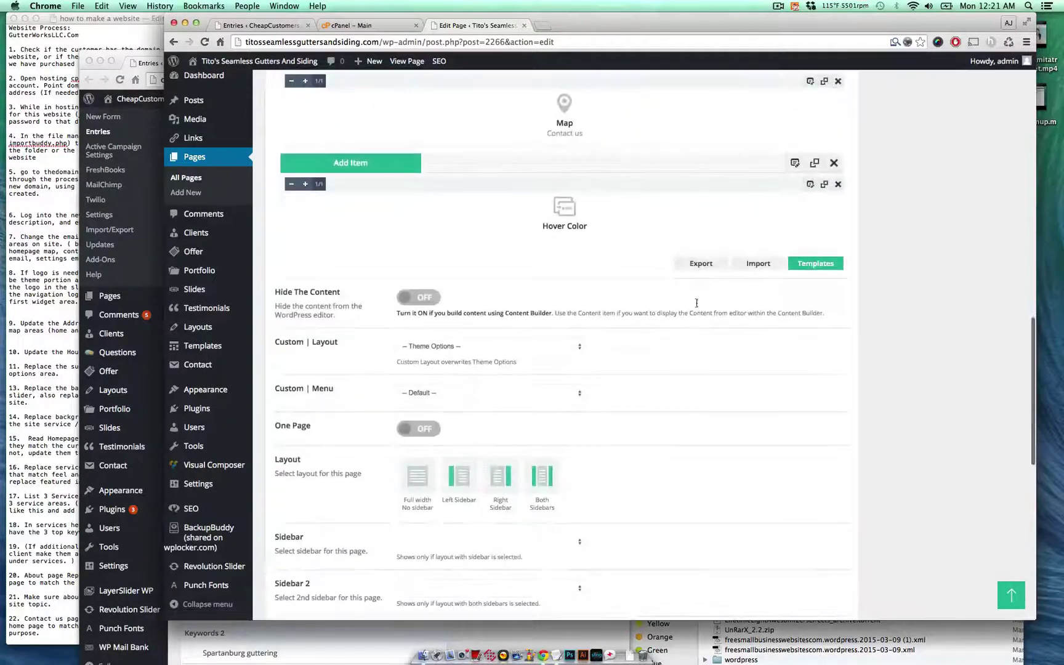
{"action": "scroll", "coordinate": [697, 300], "scroll_direction": "up", "scroll_amount": 3}
{"action": "scroll", "coordinate": [697, 301], "scroll_direction": "up", "scroll_amount": 20}
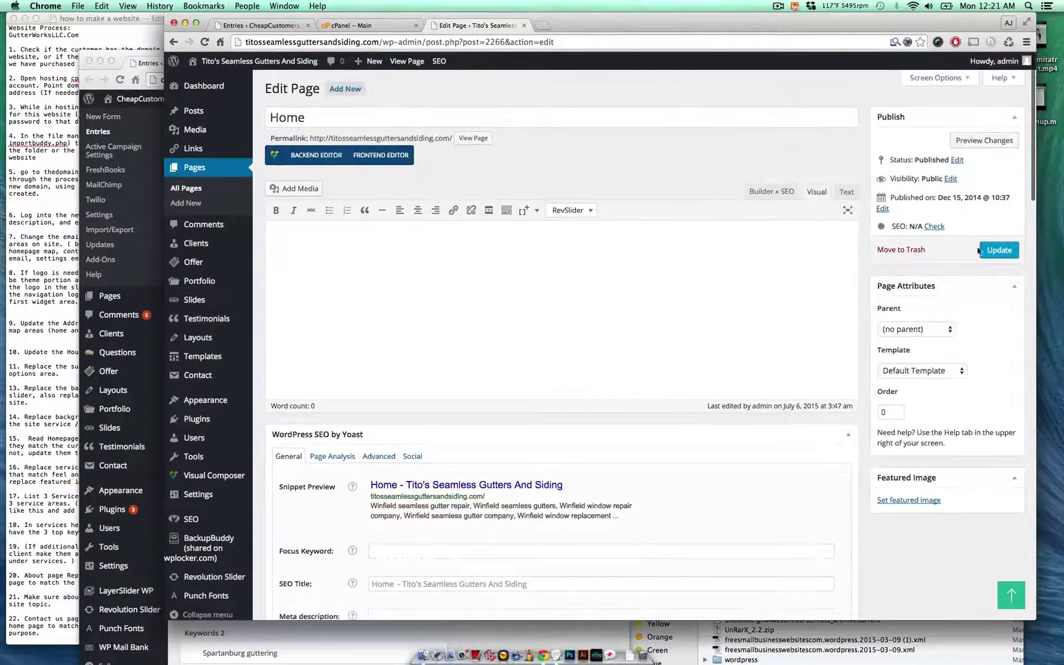
{"action": "left_click", "coordinate": [980, 250]}
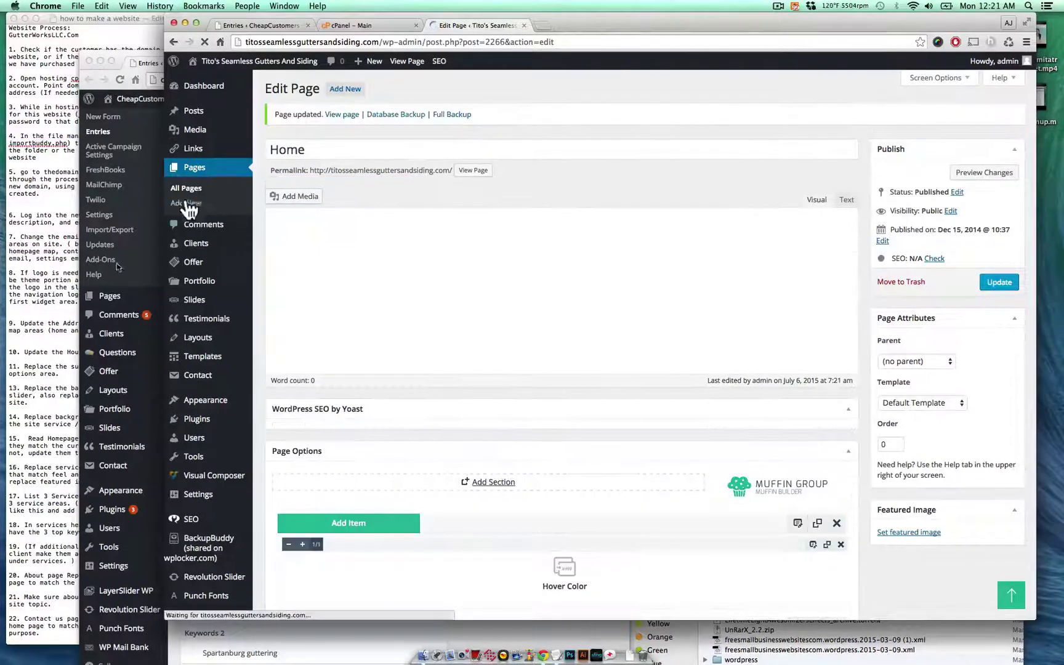
- Open the Contact Us page for editing and scroll to its builder content
{"action": "key", "text": "super+Tab"}
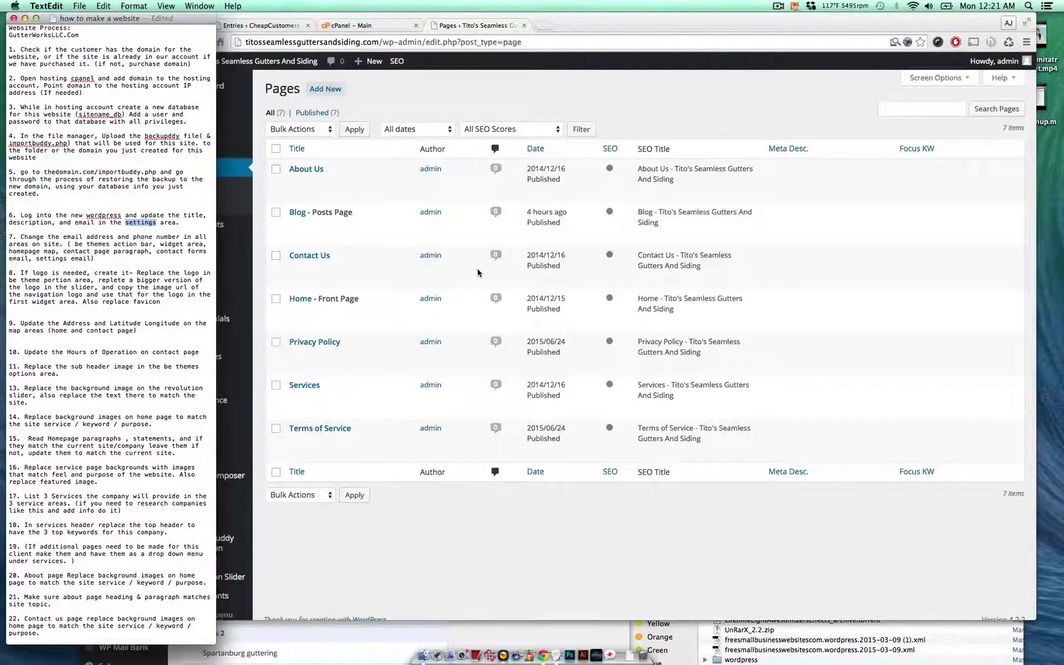
{"action": "left_click", "coordinate": [478, 273]}
{"action": "left_click", "coordinate": [298, 269]}
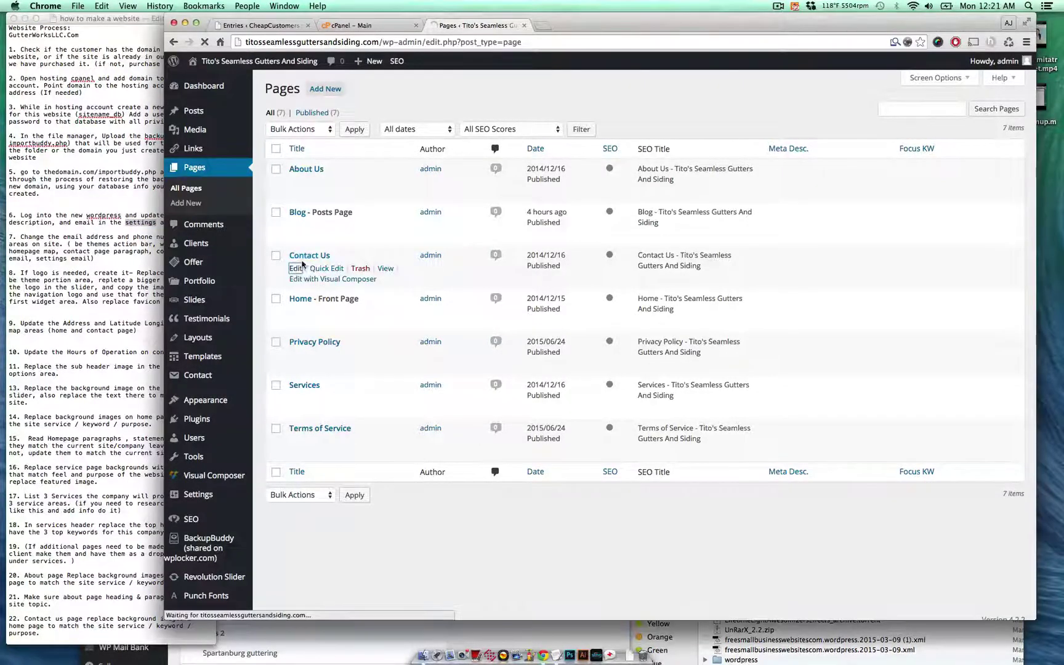
{"action": "scroll", "coordinate": [464, 396], "scroll_direction": "down", "scroll_amount": 5}
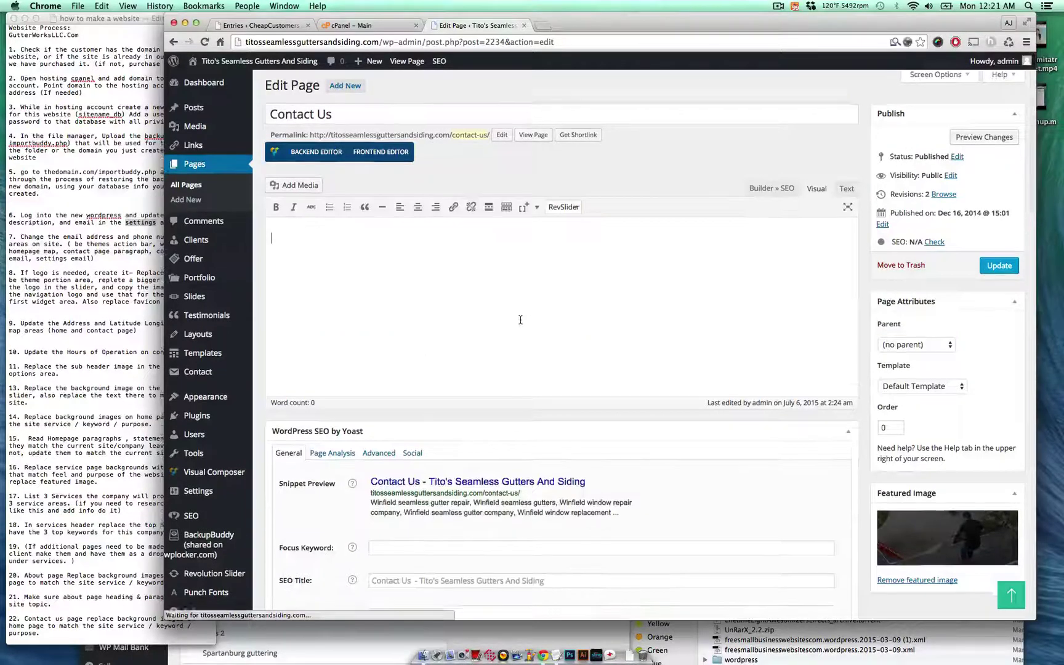
{"action": "scroll", "coordinate": [523, 339], "scroll_direction": "down", "scroll_amount": 5}
- Replace the old phone number in the Office column with the client's phone number
{"action": "left_click", "coordinate": [528, 364]}
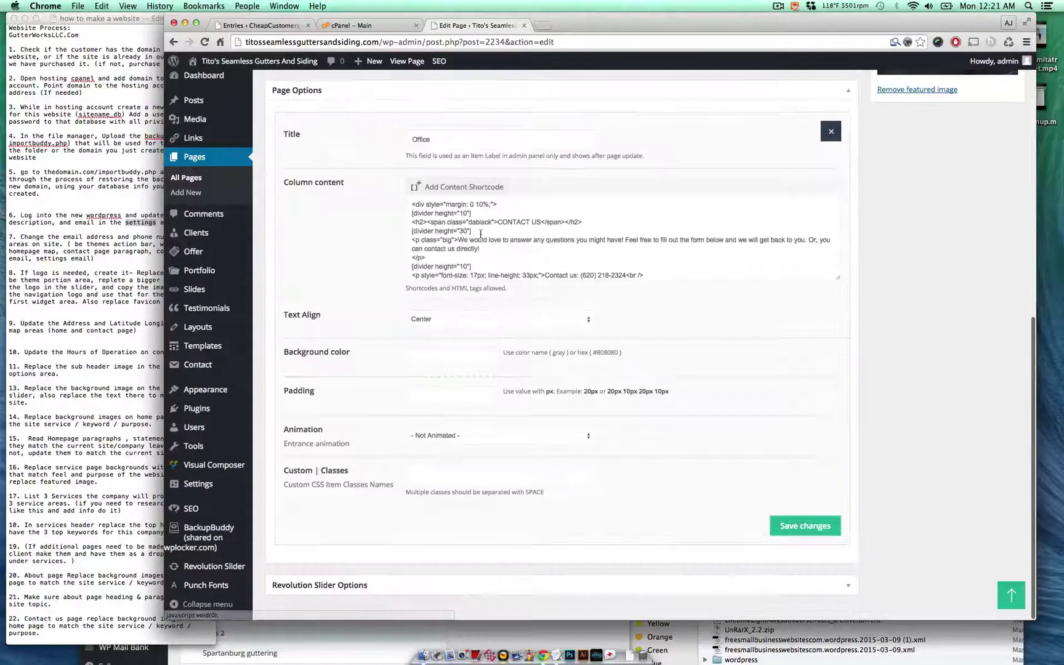
{"action": "left_click_drag", "start_coordinate": [580, 274], "coordinate": [625, 275]}
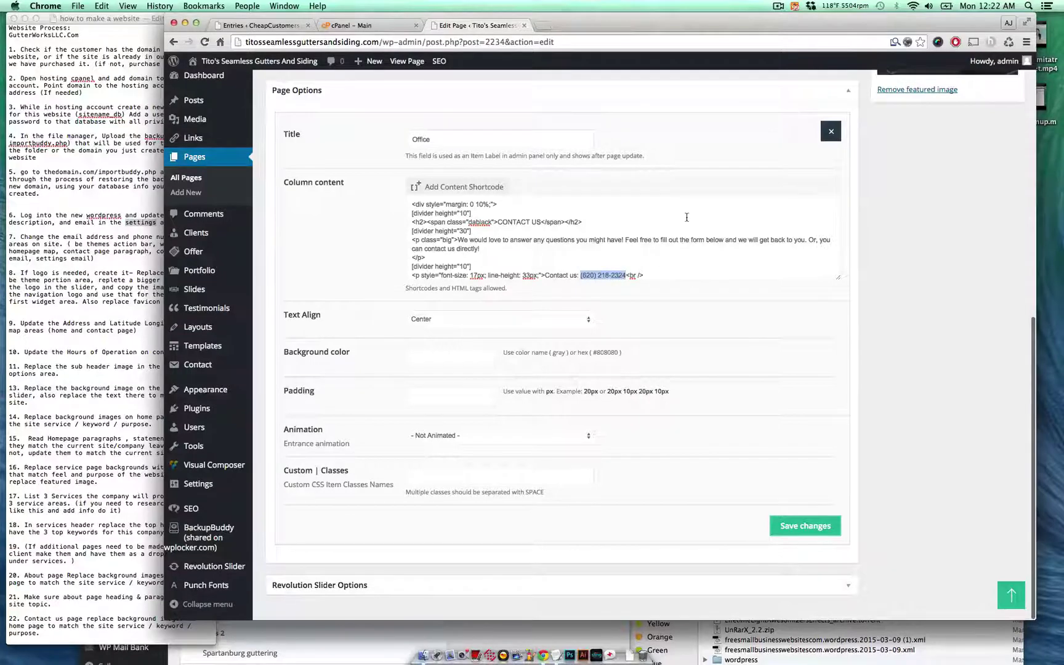
{"action": "scroll", "coordinate": [686, 217], "scroll_direction": "down", "scroll_amount": 3}
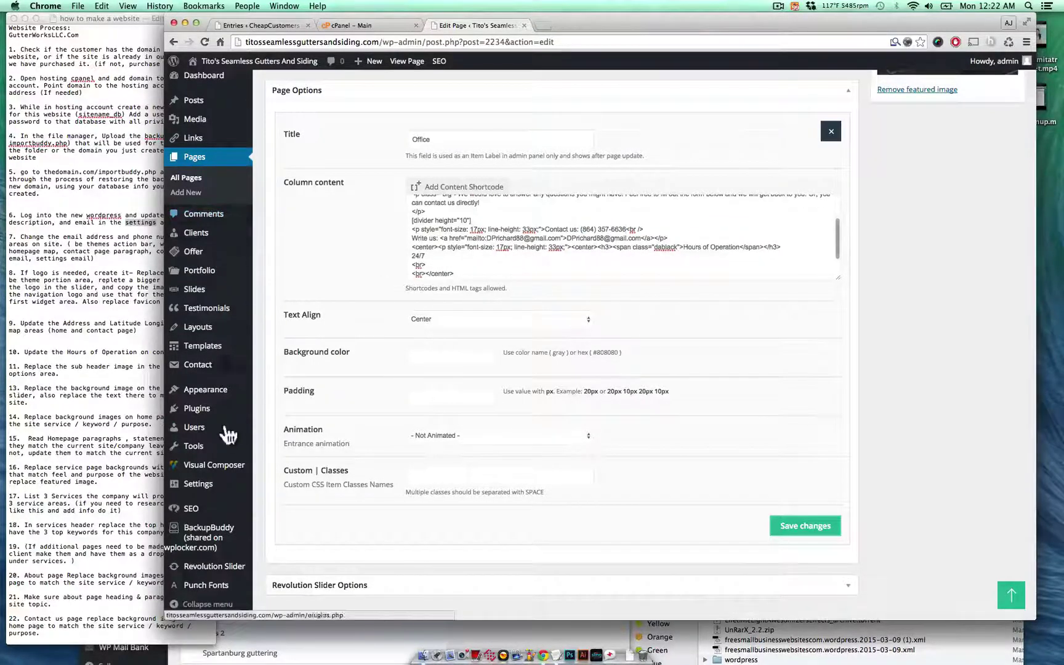
- Copy the client's email and paste it over the Office column's email link text and mailto address
{"action": "key", "text": "super+grave"}
{"action": "left_click_drag", "start_coordinate": [302, 378], "coordinate": [201, 374]}
{"action": "key", "text": "super+c"}
{"action": "left_click", "coordinate": [724, 352]}
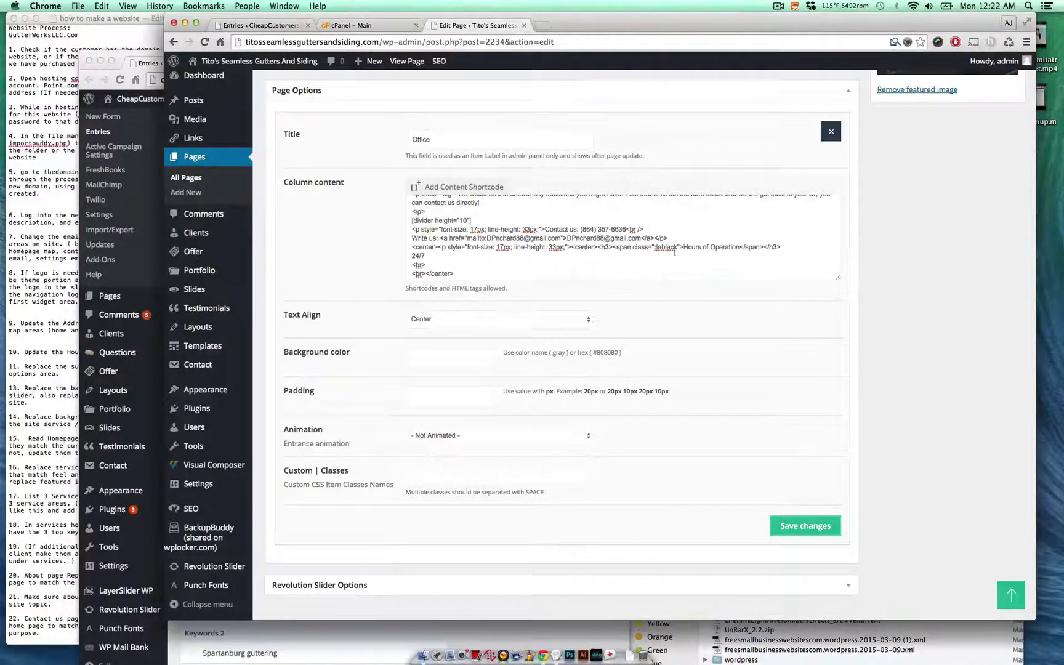
{"action": "left_click_drag", "start_coordinate": [640, 239], "coordinate": [564, 239]}
{"action": "key", "text": "super+v"}
{"action": "left_click_drag", "start_coordinate": [559, 239], "coordinate": [494, 239]}
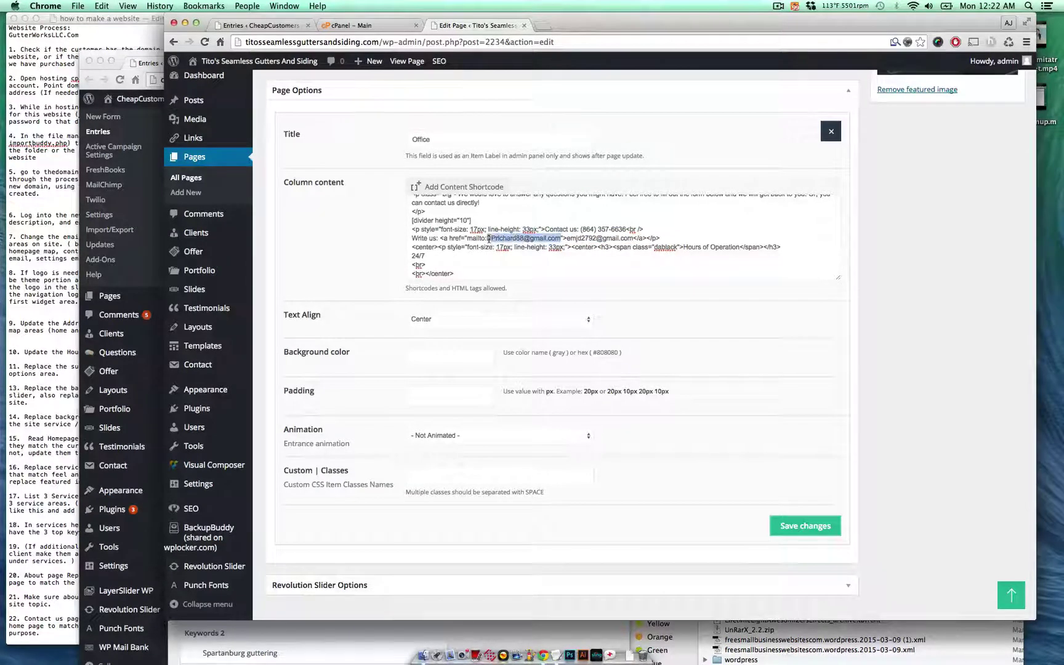
{"action": "key", "text": "super+v"}
{"action": "left_click", "coordinate": [531, 259]}
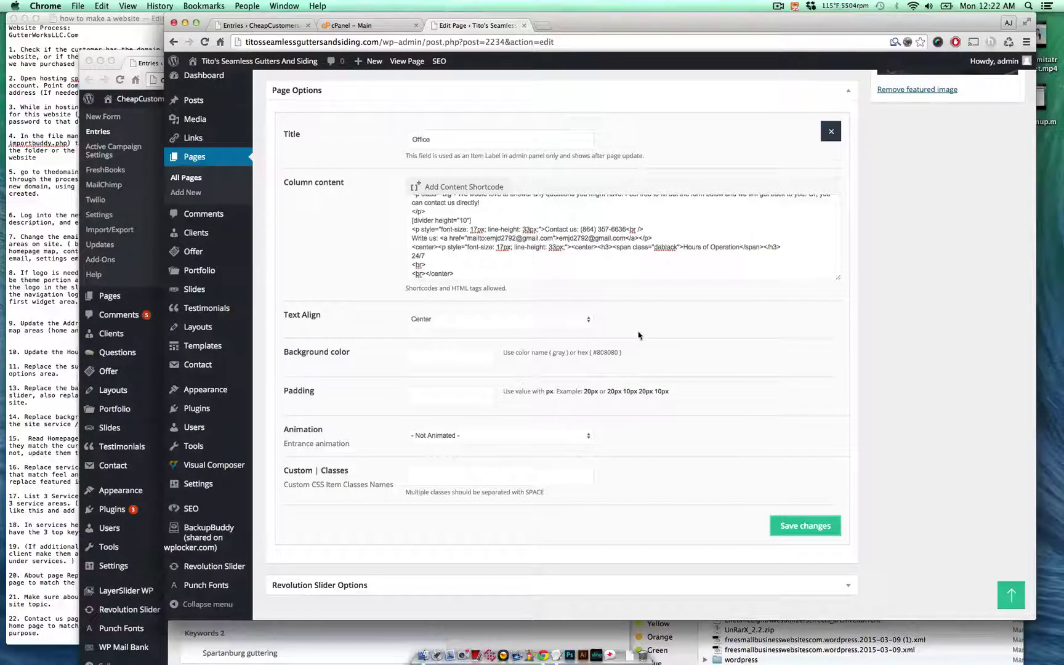
- Save the Office column changes and update the Contact Us page
{"action": "left_click", "coordinate": [40, 384]}
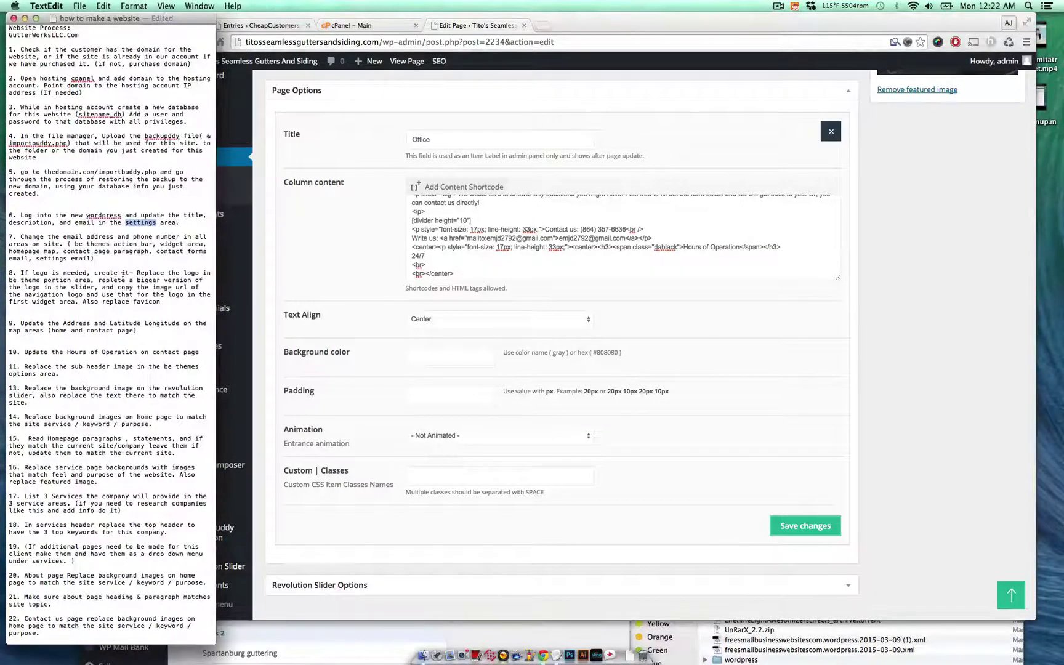
{"action": "left_click", "coordinate": [314, 271]}
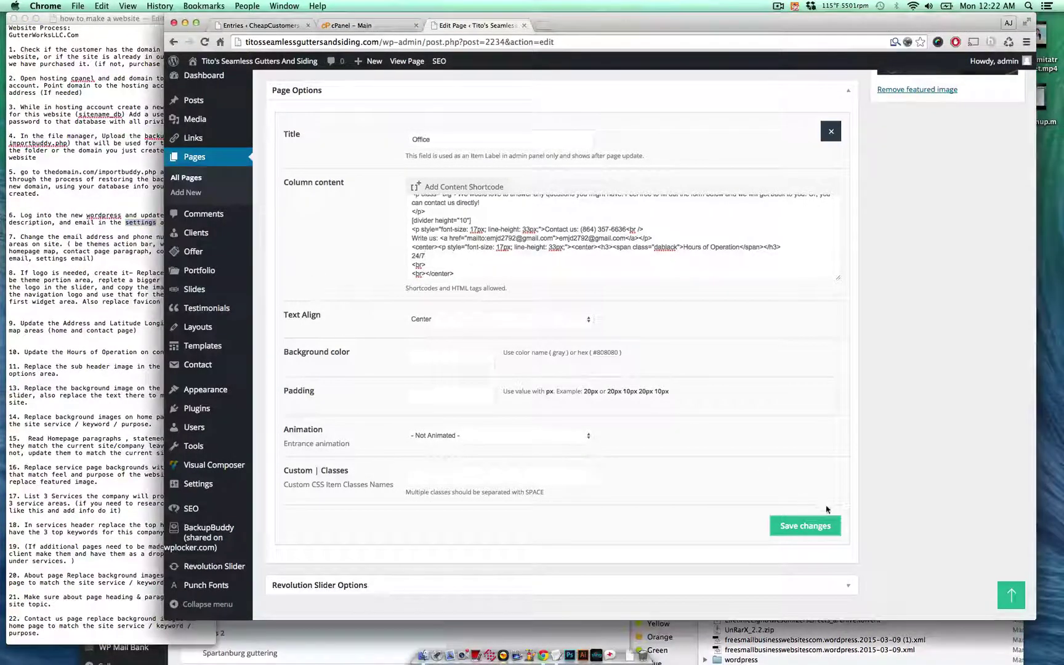
{"action": "left_click", "coordinate": [807, 527]}
{"action": "scroll", "coordinate": [837, 492], "scroll_direction": "up", "scroll_amount": 10}
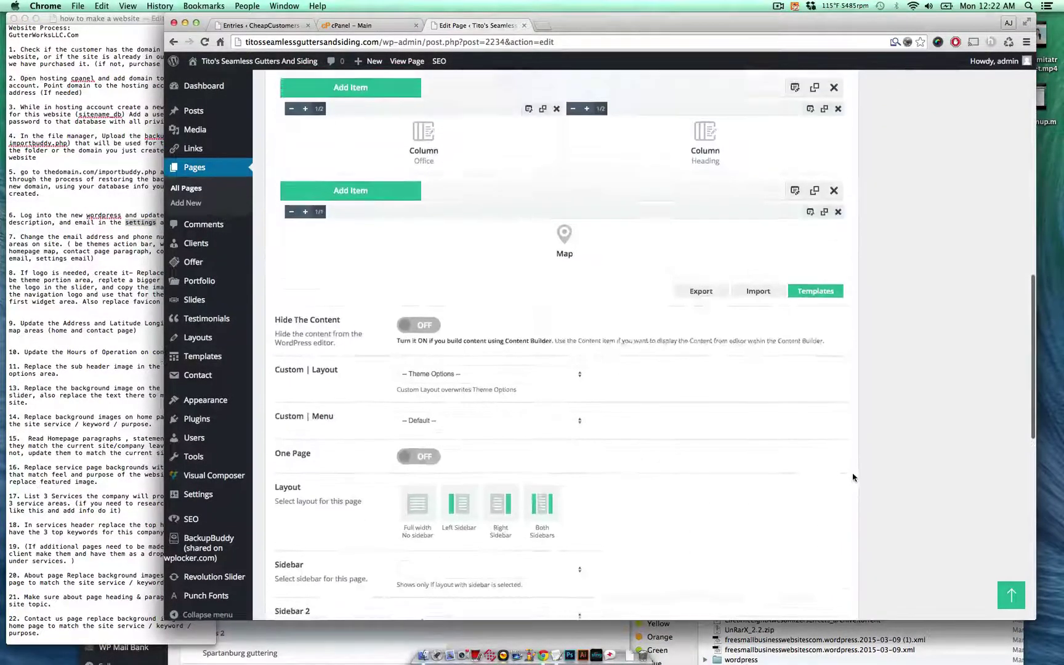
{"action": "left_click", "coordinate": [999, 268]}
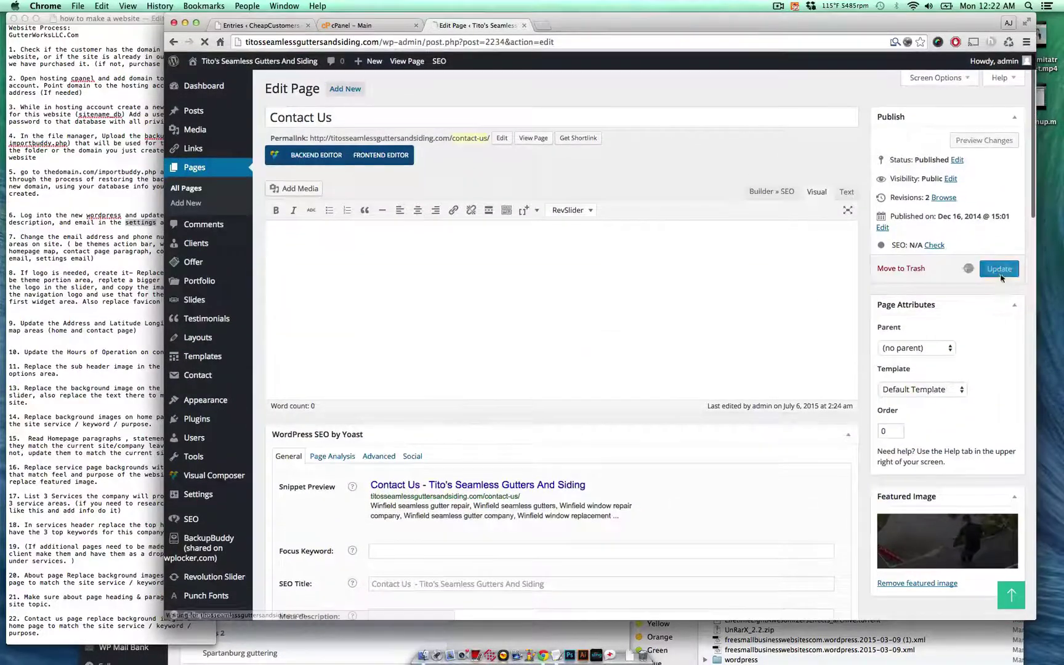
{"action": "left_click", "coordinate": [96, 340]}
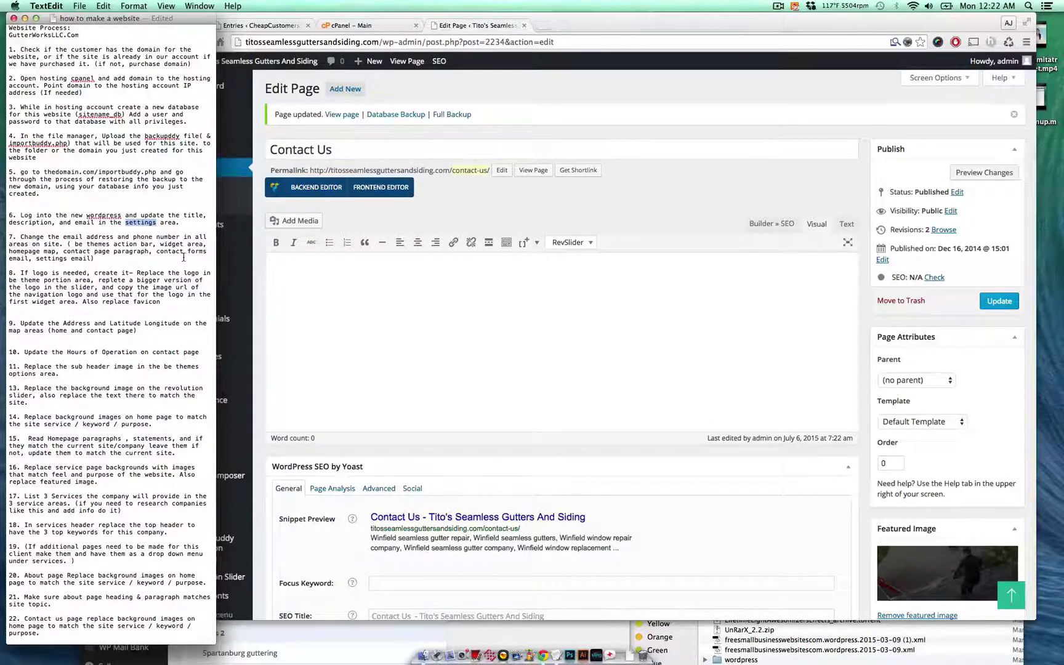
{"action": "left_click", "coordinate": [282, 285]}
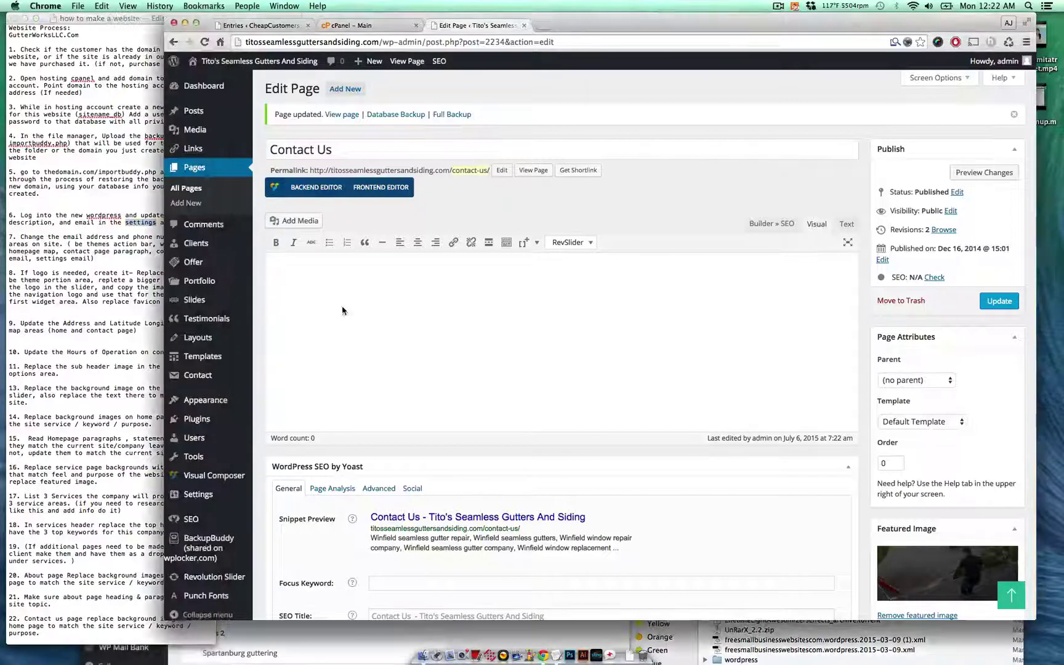
- On the Contact page form's Mail tab, set the To and From addresses to the client's e-mail
{"action": "mouse_move", "coordinate": [226, 394]}
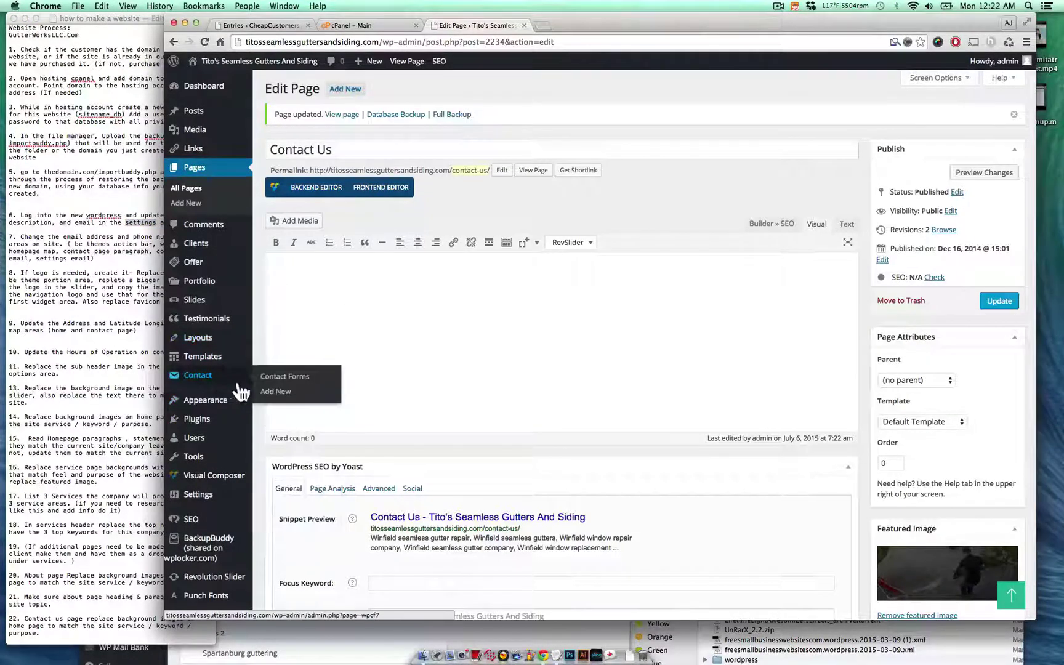
{"action": "left_click", "coordinate": [271, 376]}
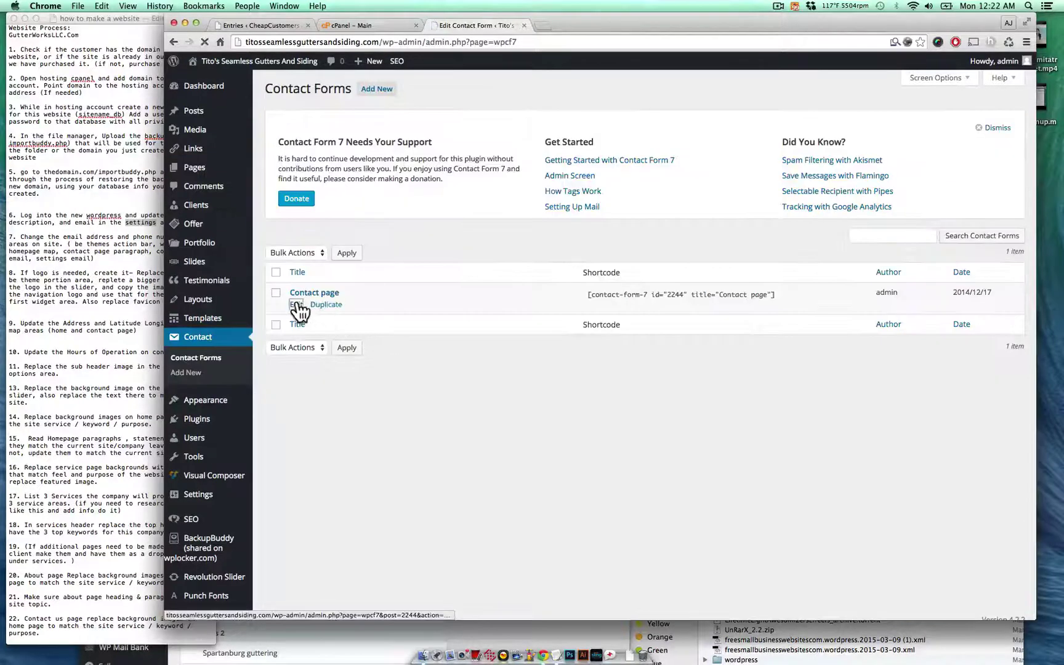
{"action": "left_click", "coordinate": [297, 304]}
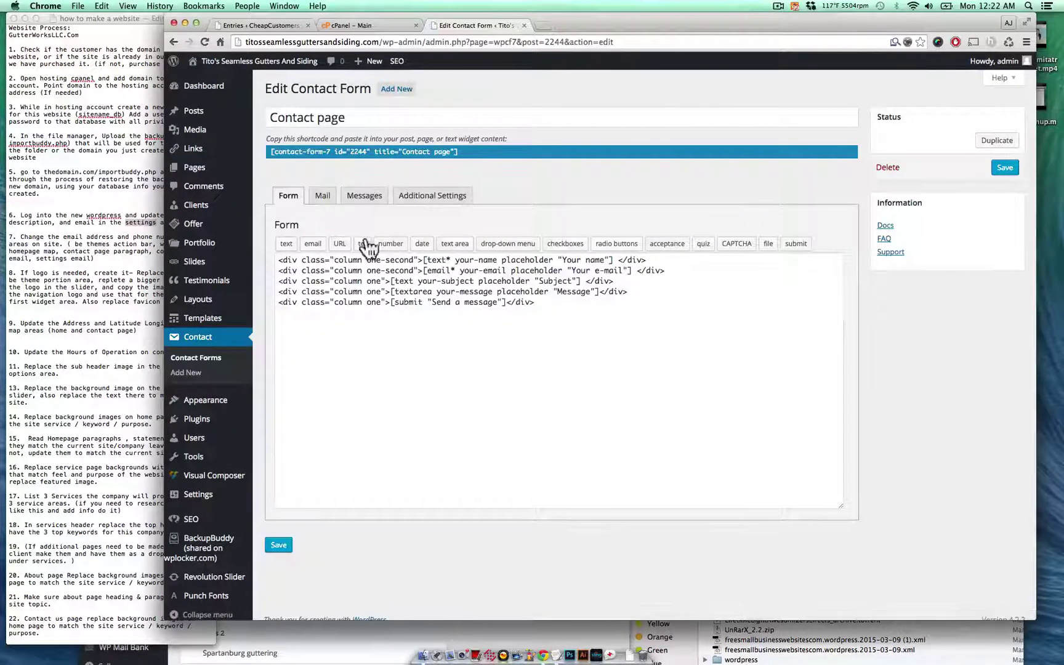
{"action": "left_click", "coordinate": [322, 195]}
{"action": "triple_click", "coordinate": [408, 286]}
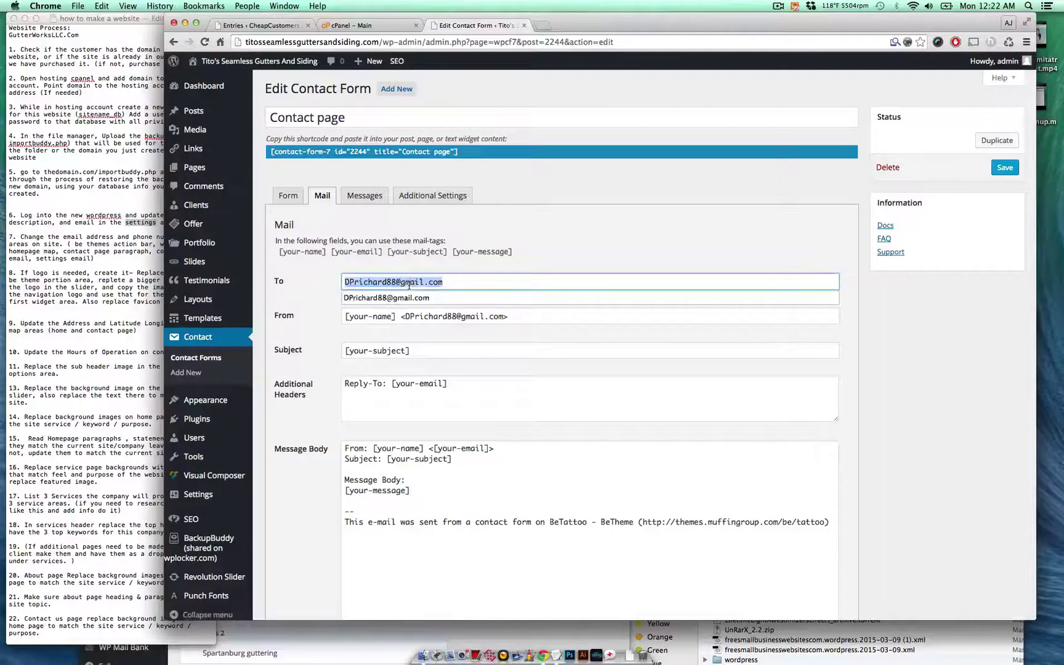
{"action": "key", "text": "super+v"}
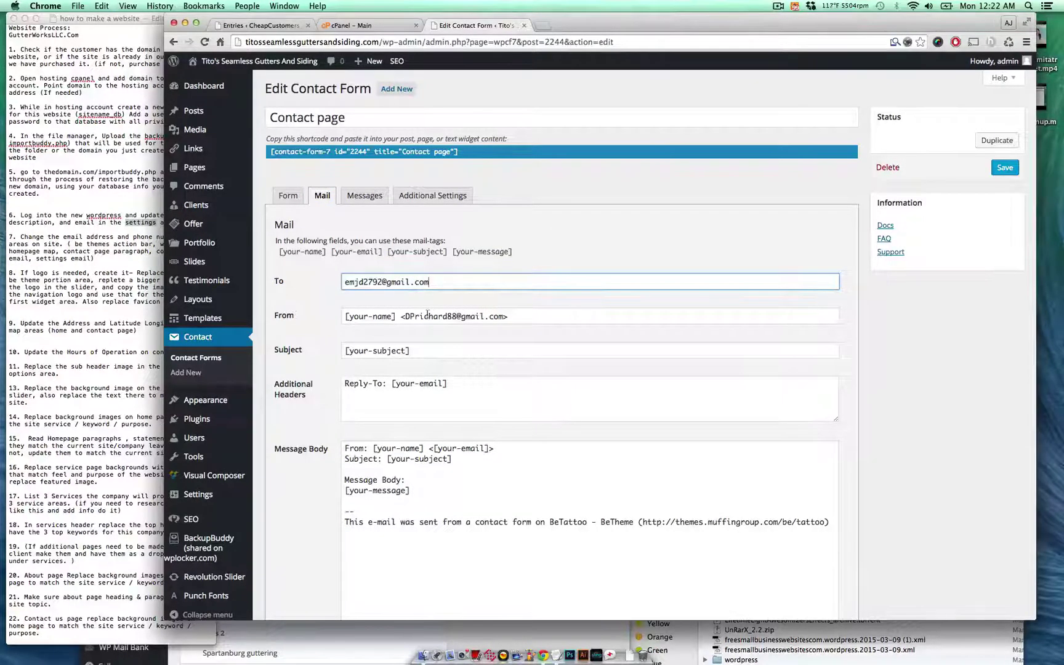
{"action": "left_click_drag", "start_coordinate": [404, 316], "coordinate": [502, 316]}
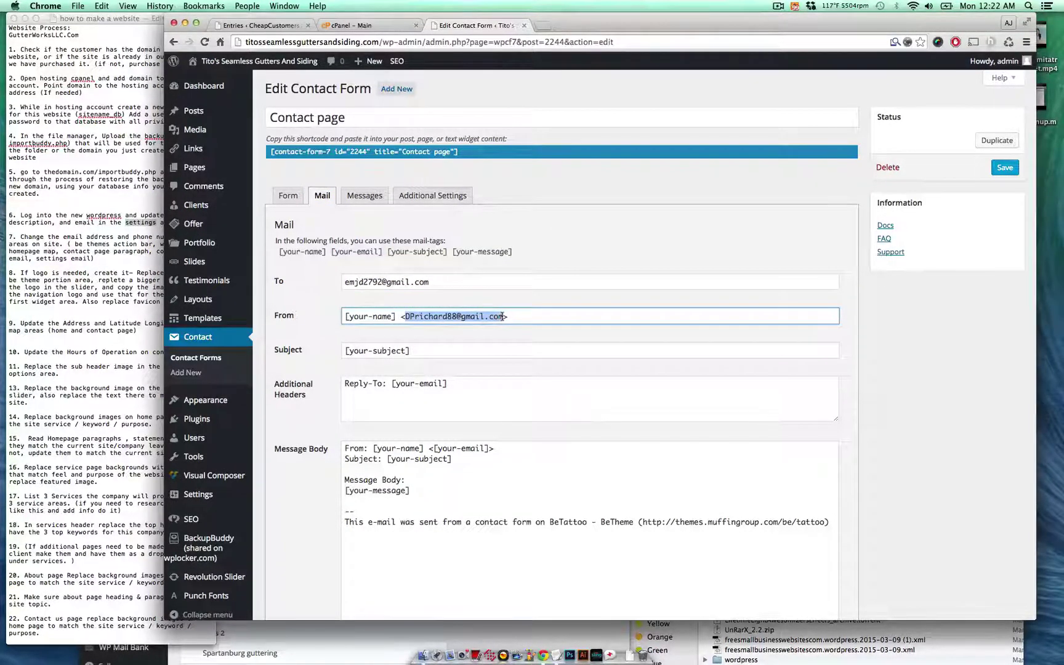
{"action": "key", "text": "super+v"}
- Delete the BeTattoo footer line from the mail message and save the contact form
{"action": "triple_click", "coordinate": [496, 521]}
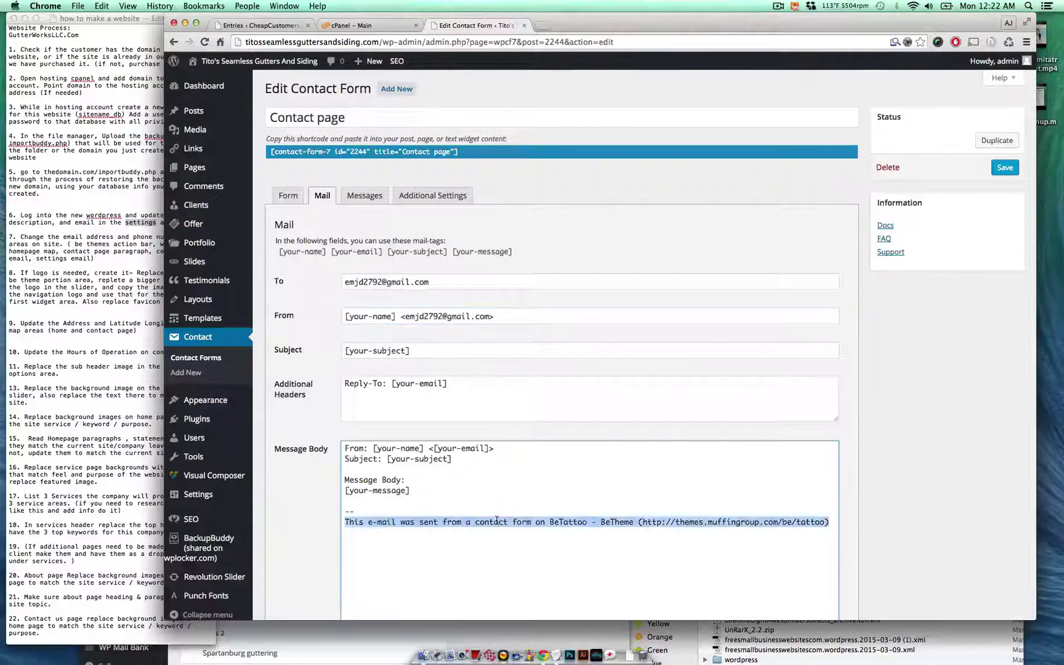
{"action": "key", "text": "BackSpace"}
{"action": "left_click", "coordinate": [997, 172]}
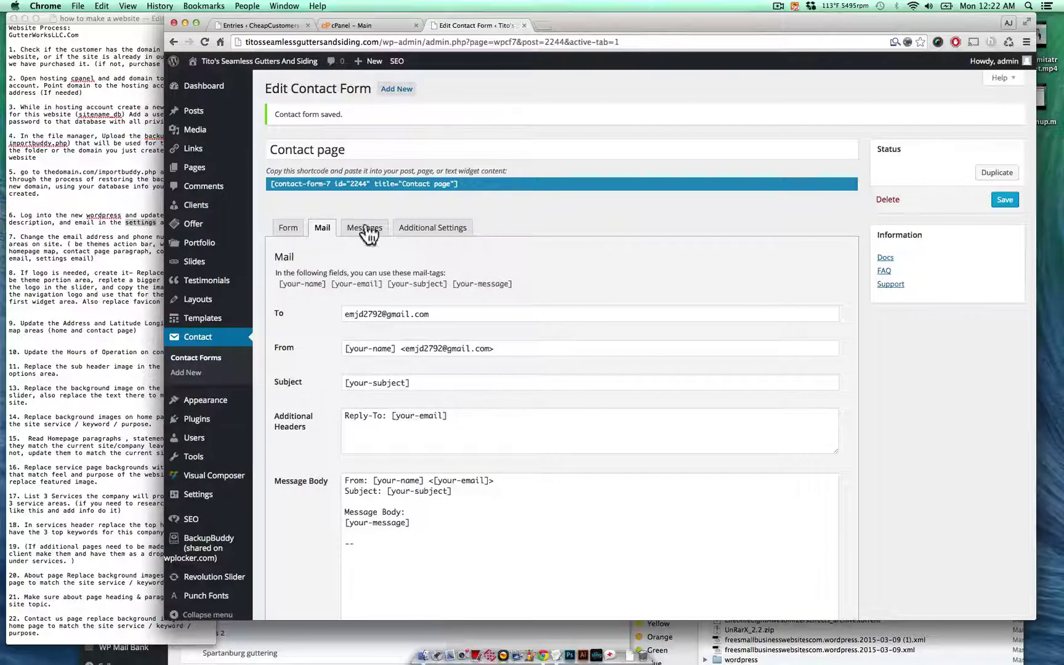
{"action": "left_click", "coordinate": [147, 229]}
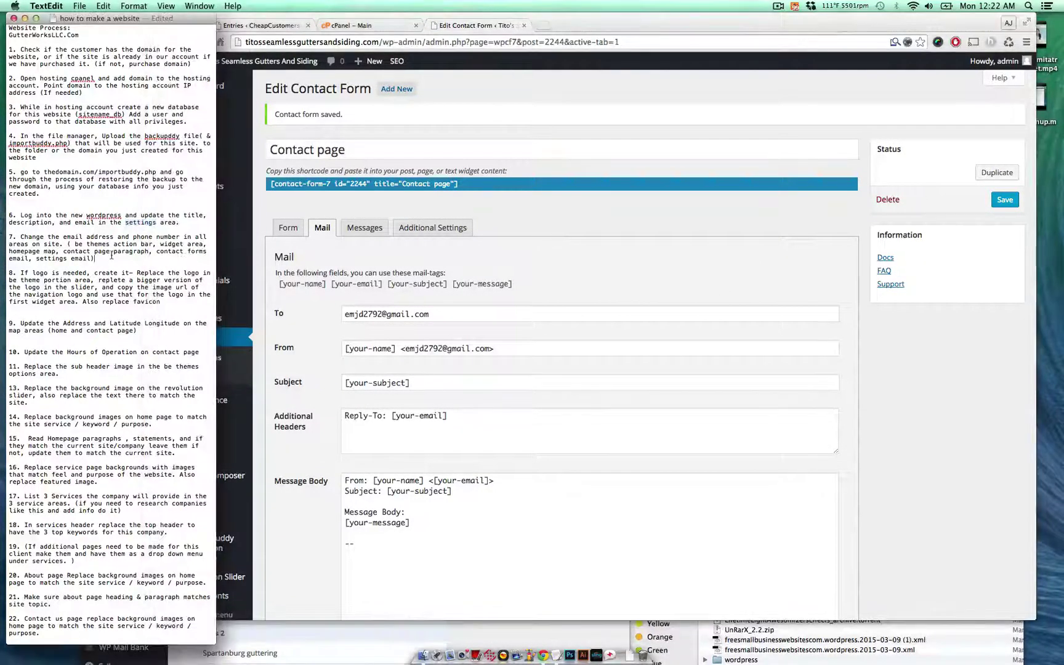
{"action": "triple_click", "coordinate": [111, 255]}
{"action": "left_click", "coordinate": [114, 255]}
- Bring the CheapCustomers Entry #32 window forward and scroll through the client's business details
{"action": "left_click", "coordinate": [583, 657]}
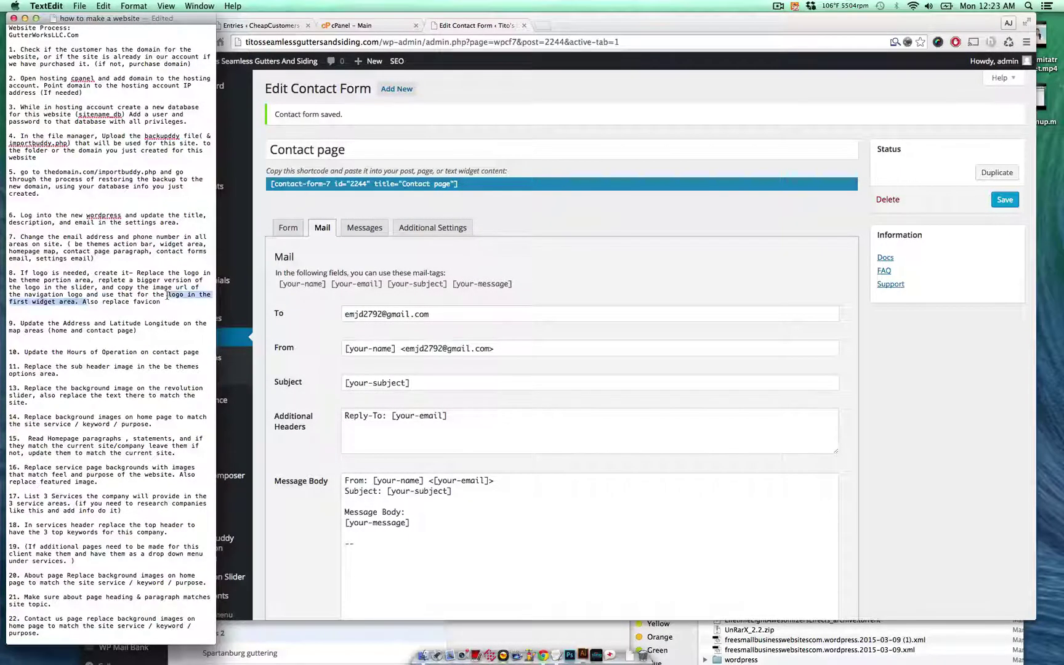
{"action": "left_click", "coordinate": [652, 89]}
{"action": "right_click", "coordinate": [359, 24]}
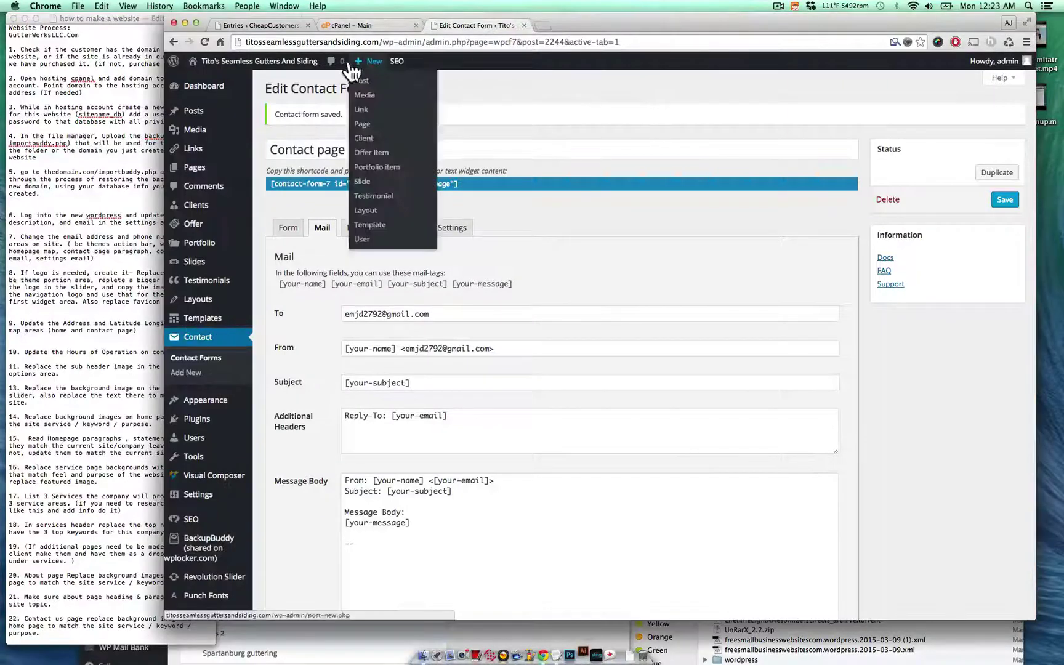
{"action": "left_click", "coordinate": [309, 643]}
{"action": "scroll", "coordinate": [322, 557], "scroll_direction": "down", "scroll_amount": 10}
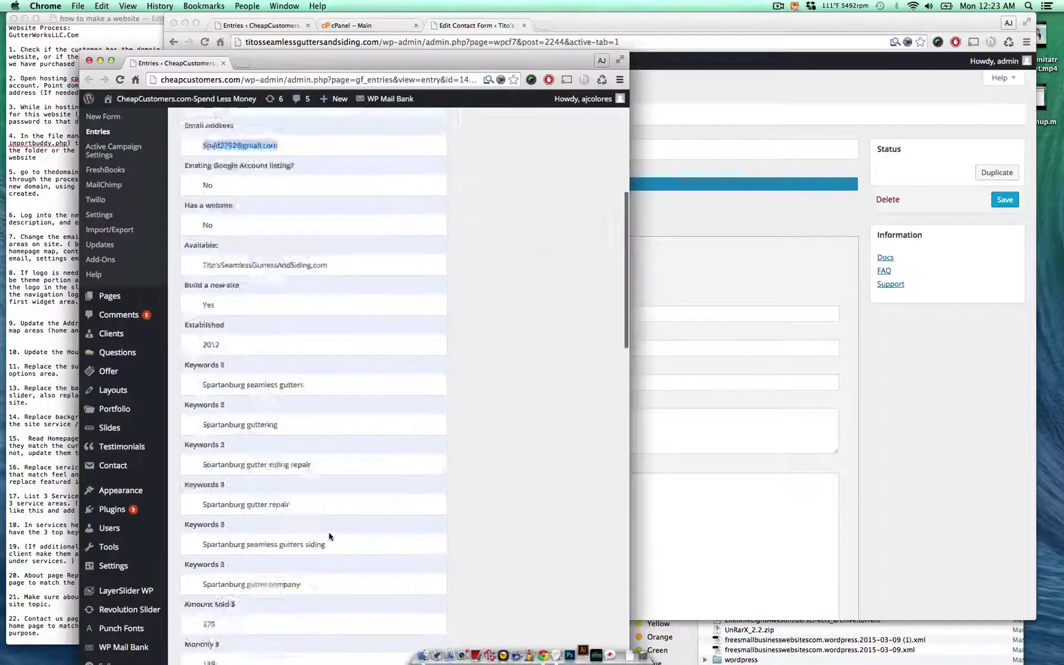
{"action": "scroll", "coordinate": [330, 536], "scroll_direction": "up", "scroll_amount": 7}
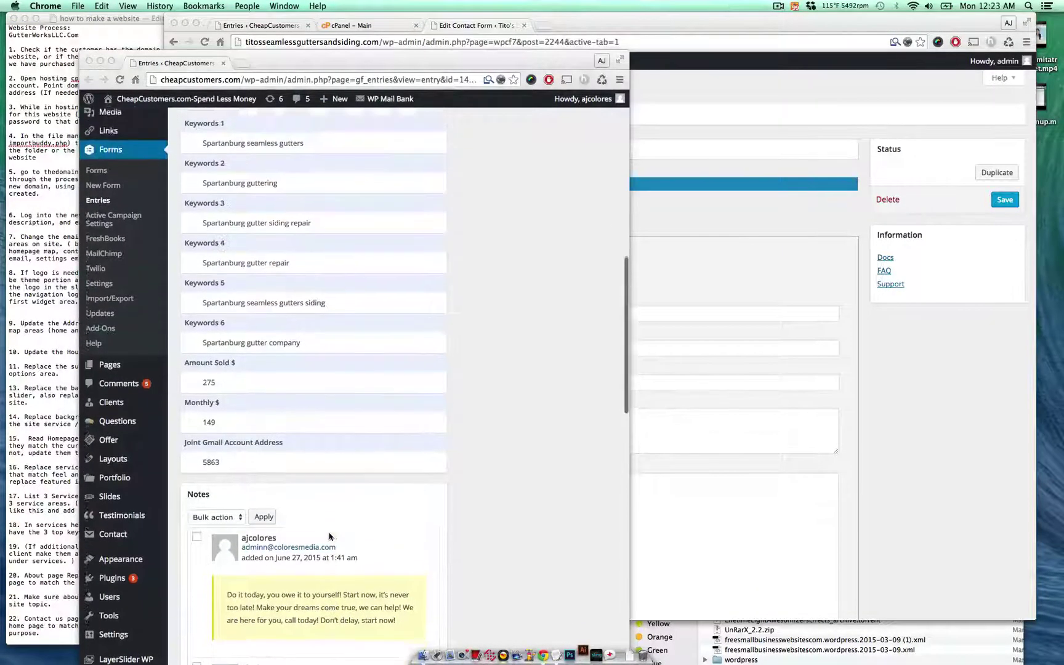
{"action": "scroll", "coordinate": [329, 537], "scroll_direction": "up", "scroll_amount": 5}
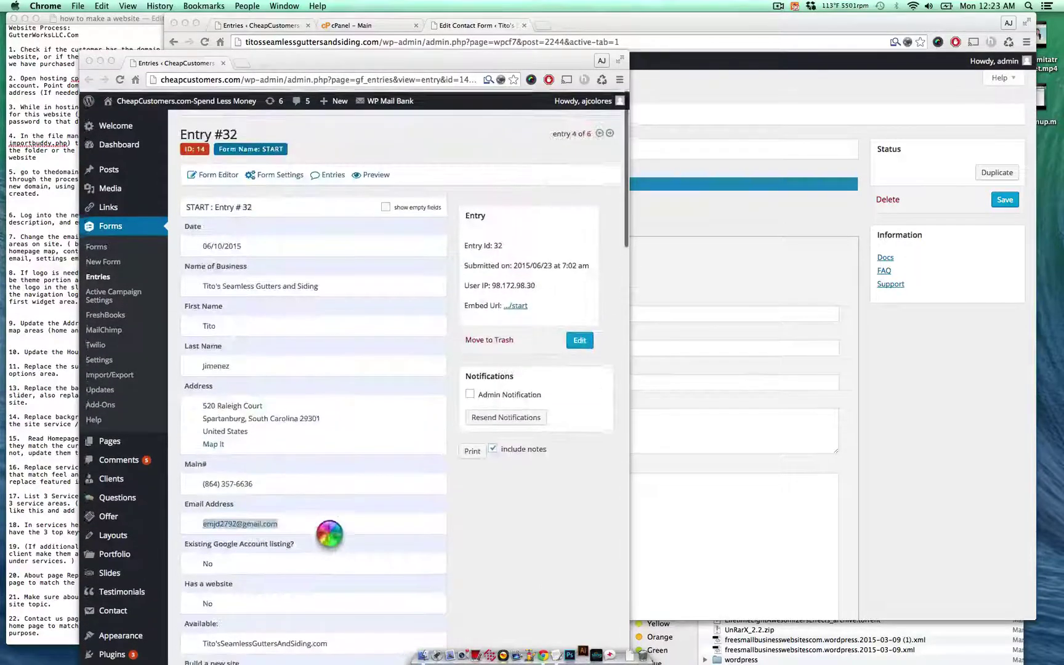
{"action": "scroll", "coordinate": [328, 537], "scroll_direction": "down", "scroll_amount": 2}
{"action": "scroll", "coordinate": [329, 537], "scroll_direction": "down", "scroll_amount": 3}
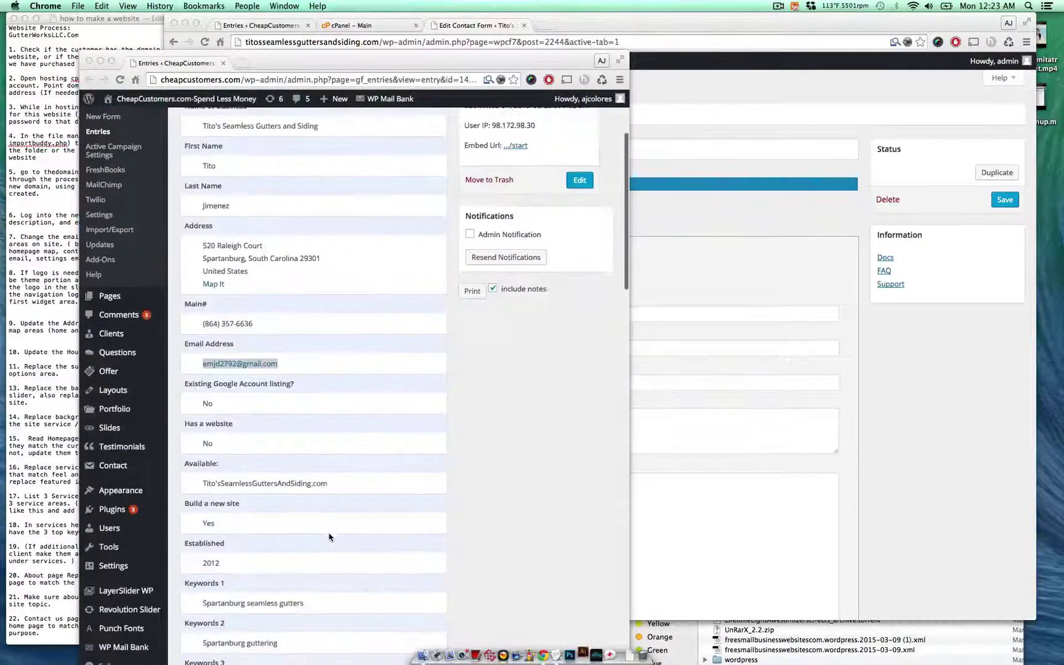
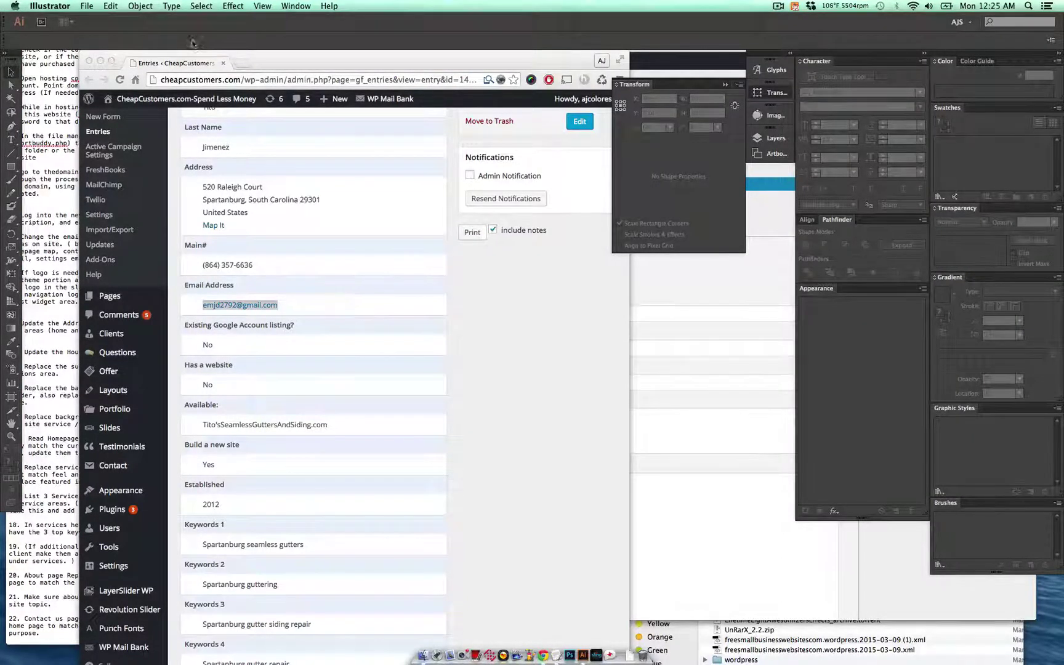
- Check Illustrator's recent files, then find gutterworksllc-logo.ai in Finder's Downloads folder
{"action": "left_click", "coordinate": [90, 6]}
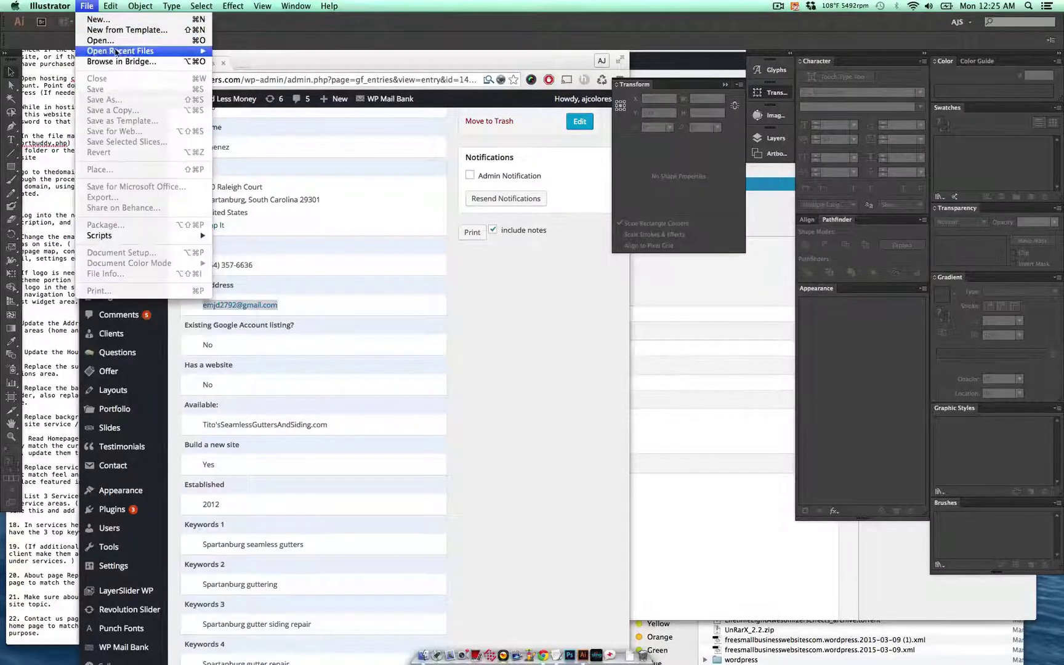
{"action": "mouse_move", "coordinate": [148, 53]}
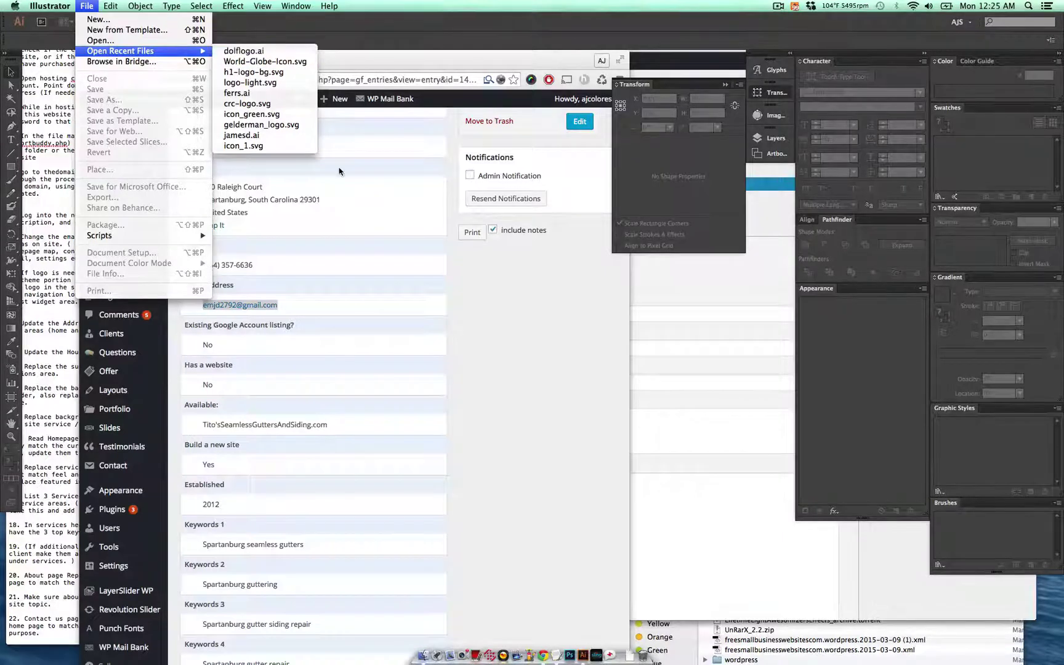
{"action": "left_click", "coordinate": [426, 302]}
{"action": "left_click", "coordinate": [424, 656]}
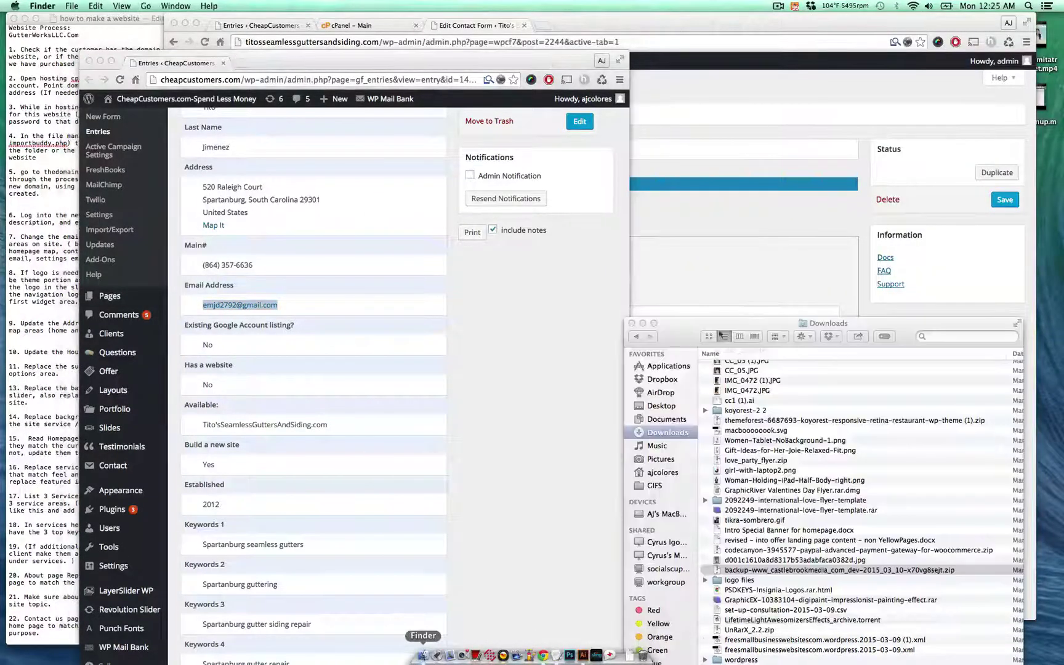
{"action": "left_click", "coordinate": [950, 335]}
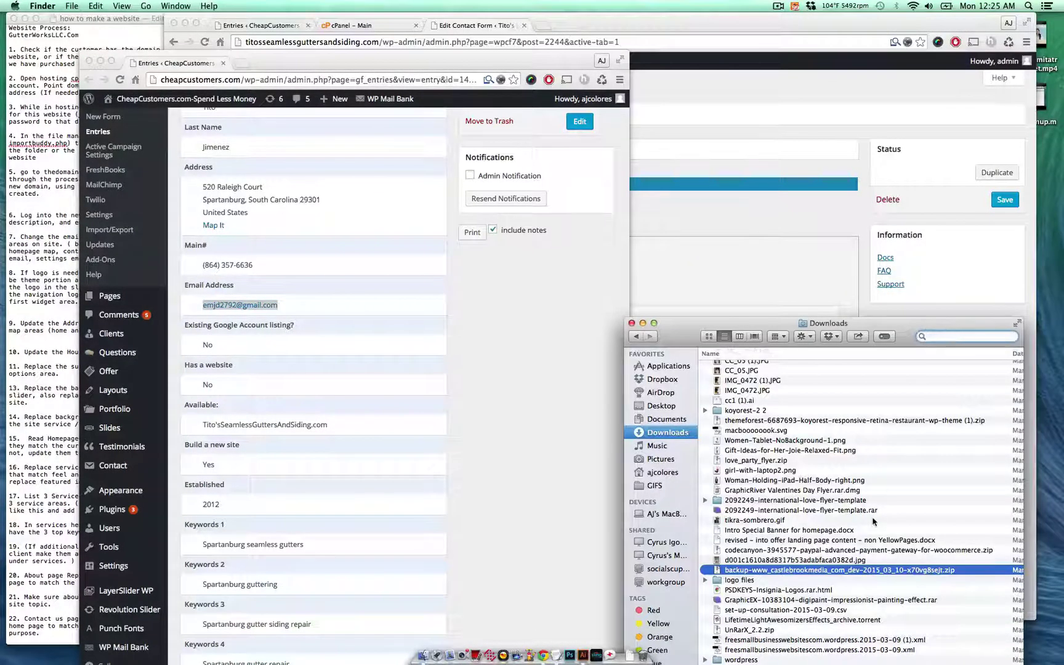
{"action": "scroll", "coordinate": [873, 522], "scroll_direction": "down", "scroll_amount": 10}
{"action": "scroll", "coordinate": [873, 522], "scroll_direction": "down", "scroll_amount": 10}
{"action": "scroll", "coordinate": [873, 522], "scroll_direction": "down", "scroll_amount": 10}
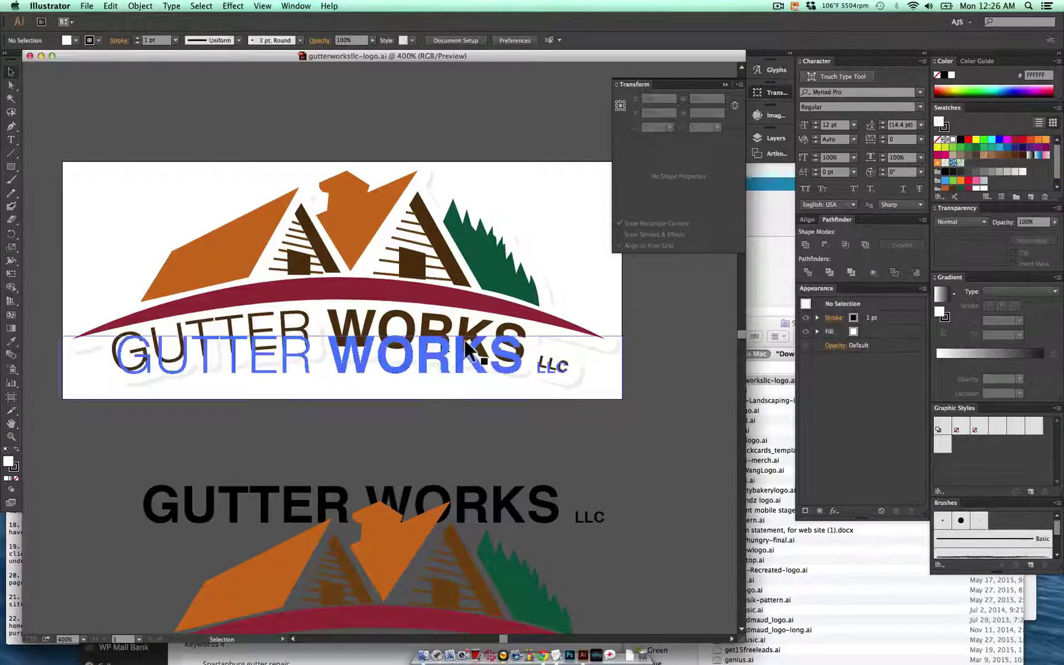
- In General Settings, change 'And' to '&' in the Site Title and select the title to copy
{"action": "key", "text": "super+Tab"}
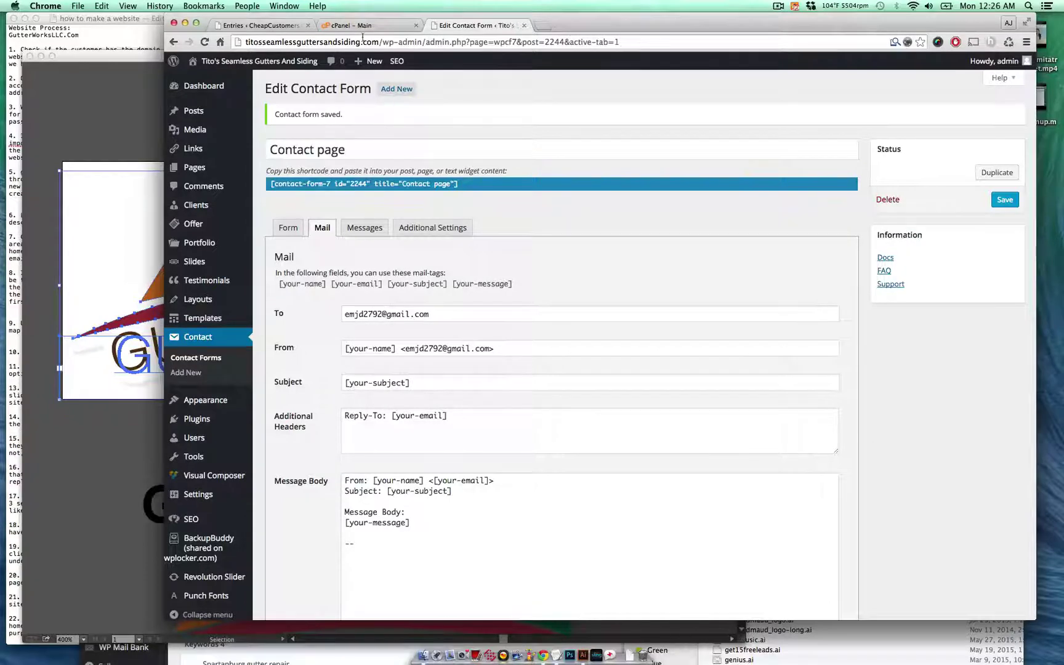
{"action": "scroll", "coordinate": [229, 542], "scroll_direction": "down", "scroll_amount": 5}
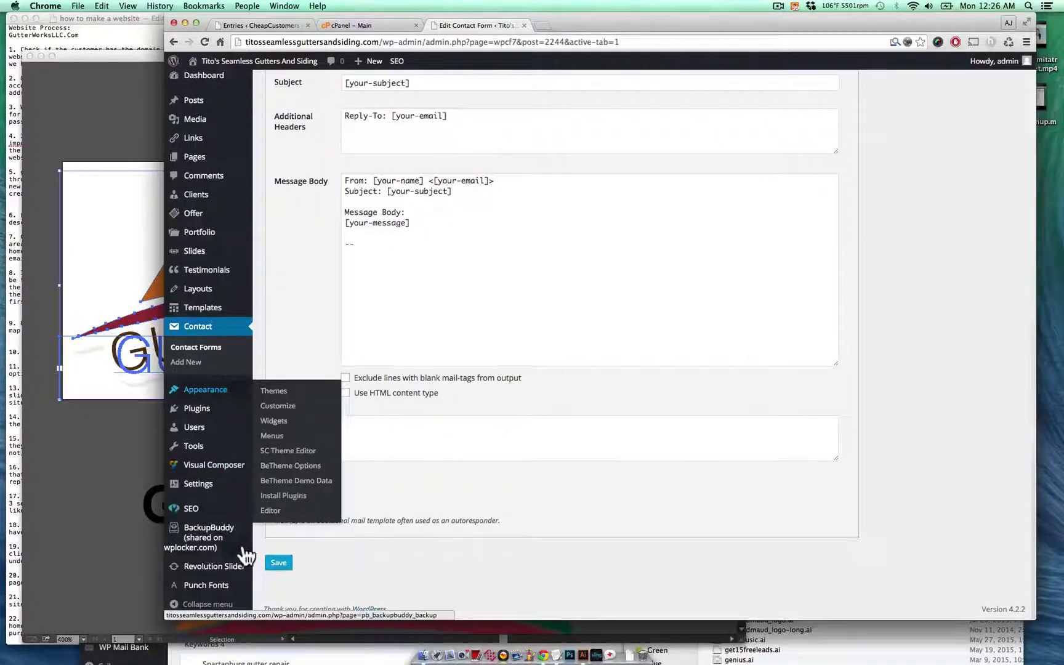
{"action": "mouse_move", "coordinate": [238, 548]}
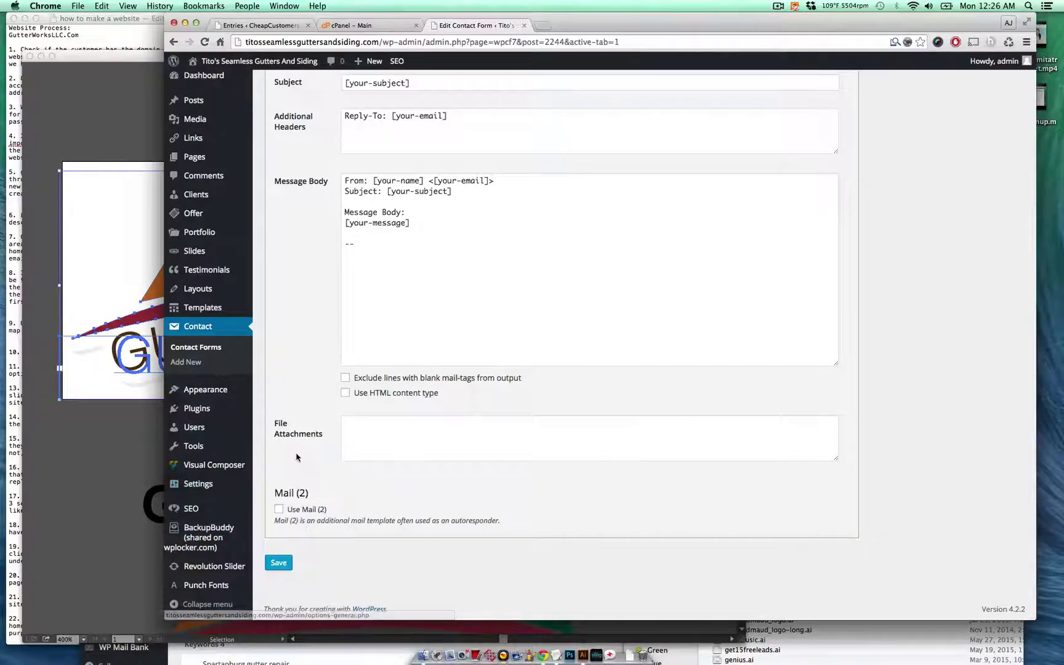
{"action": "mouse_move", "coordinate": [248, 483]}
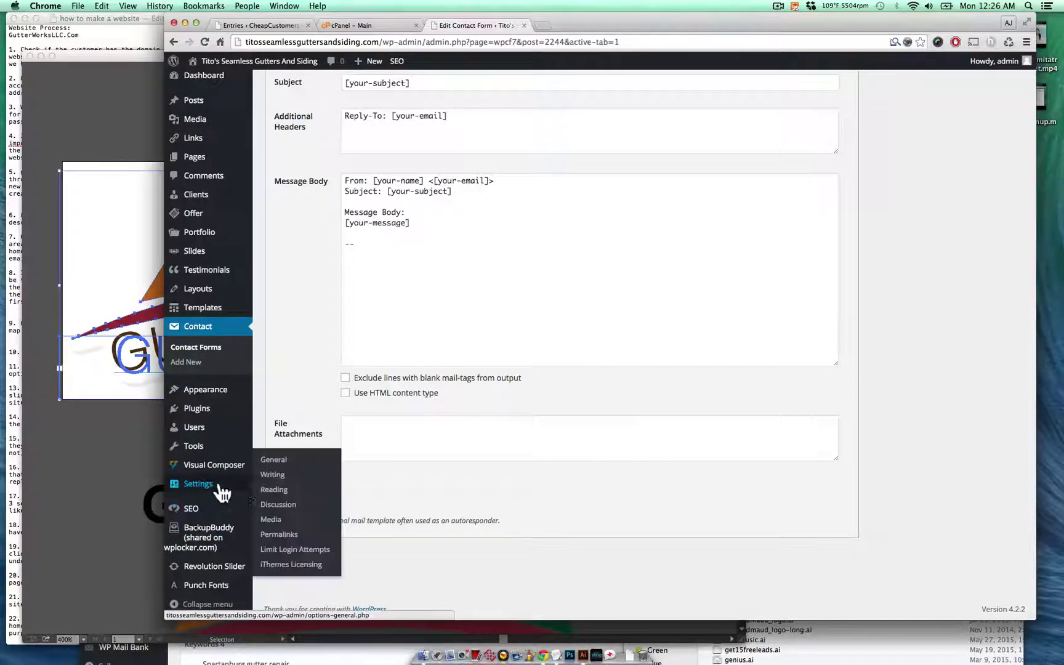
{"action": "left_click", "coordinate": [277, 460]}
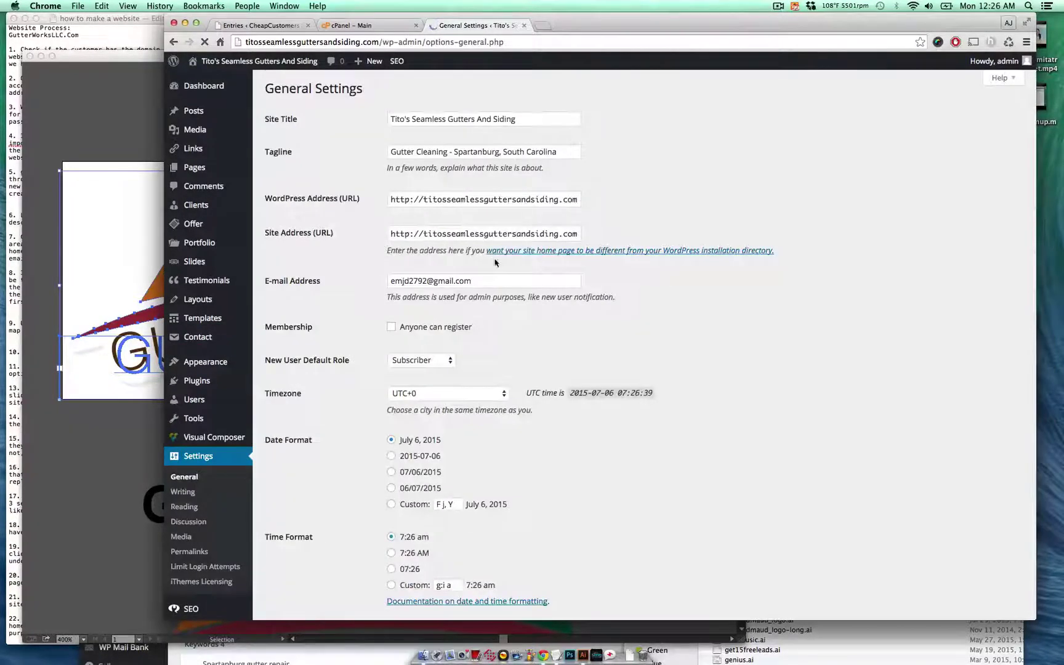
{"action": "left_click_drag", "start_coordinate": [443, 120], "coordinate": [517, 119]}
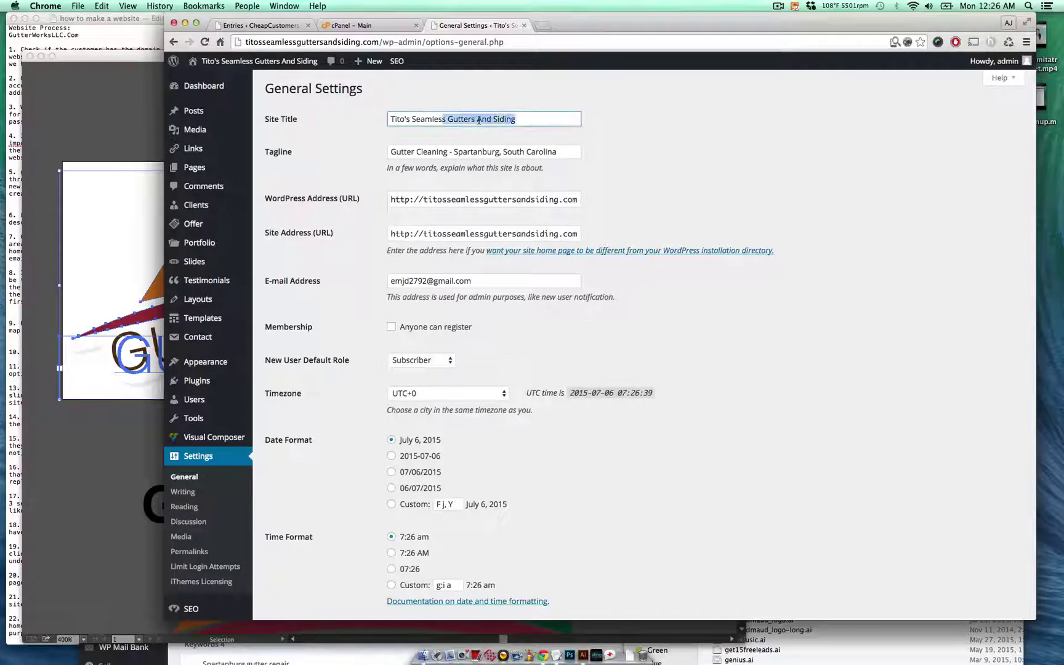
{"action": "double_click", "coordinate": [483, 120]}
{"action": "type", "text": "&"}
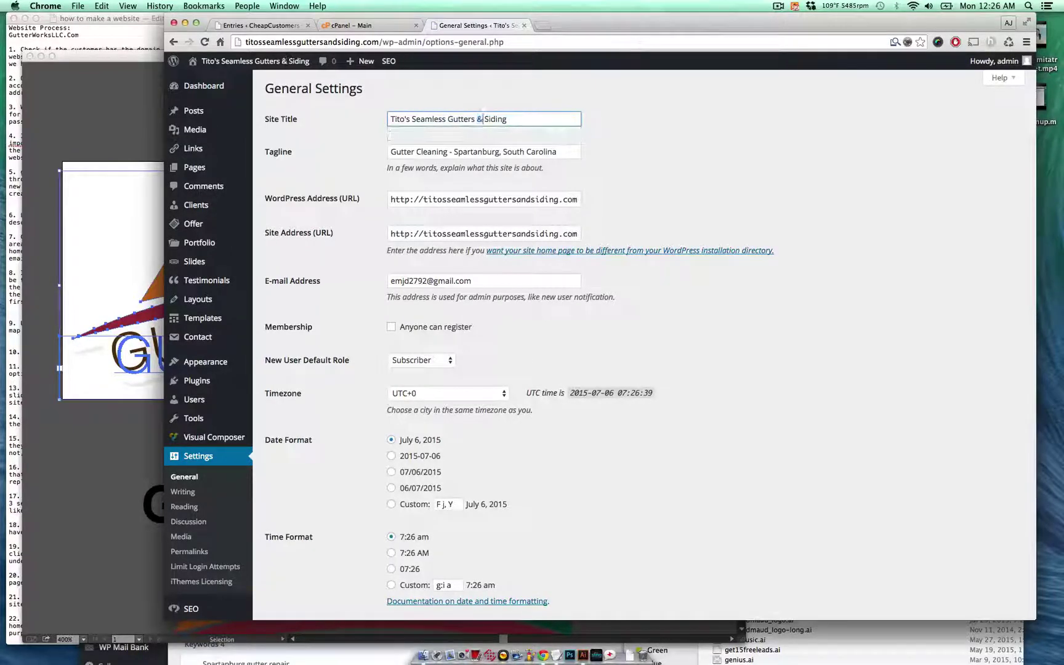
{"action": "key", "text": "super+a"}
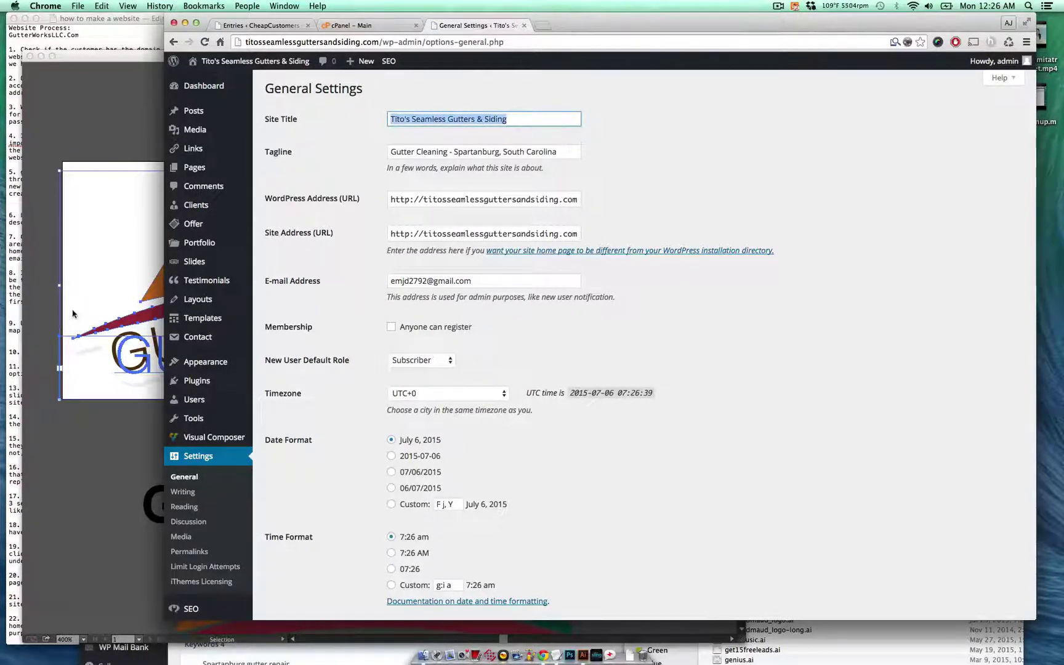
{"action": "left_click", "coordinate": [75, 315]}
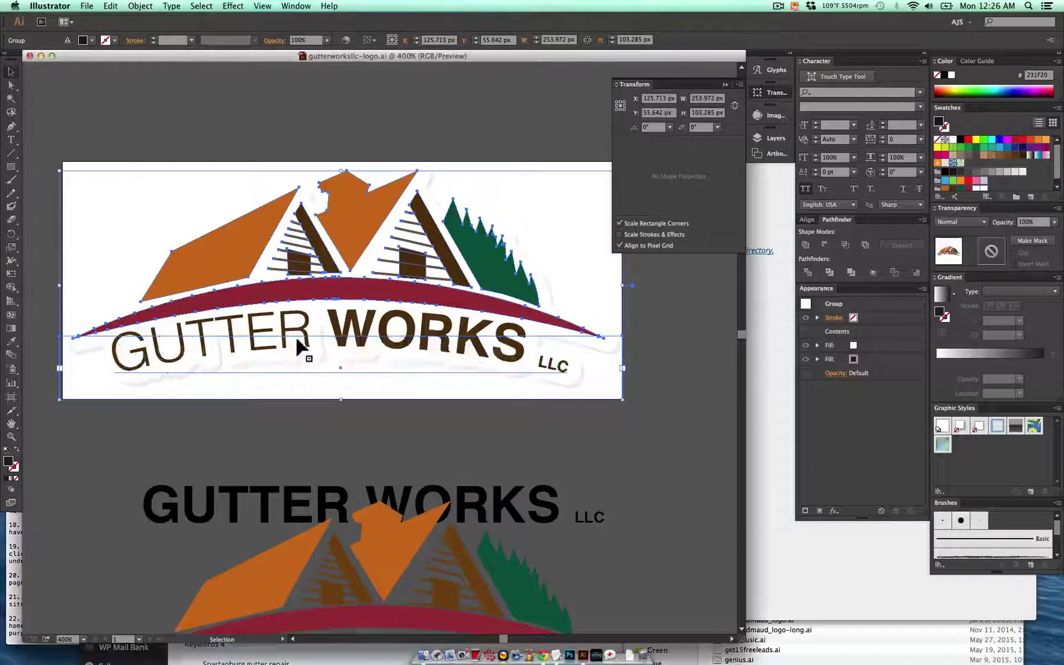
- Paste the new company name over GUTTER WORKS LLC and size it to 12 pt to fit
{"action": "double_click", "coordinate": [335, 363]}
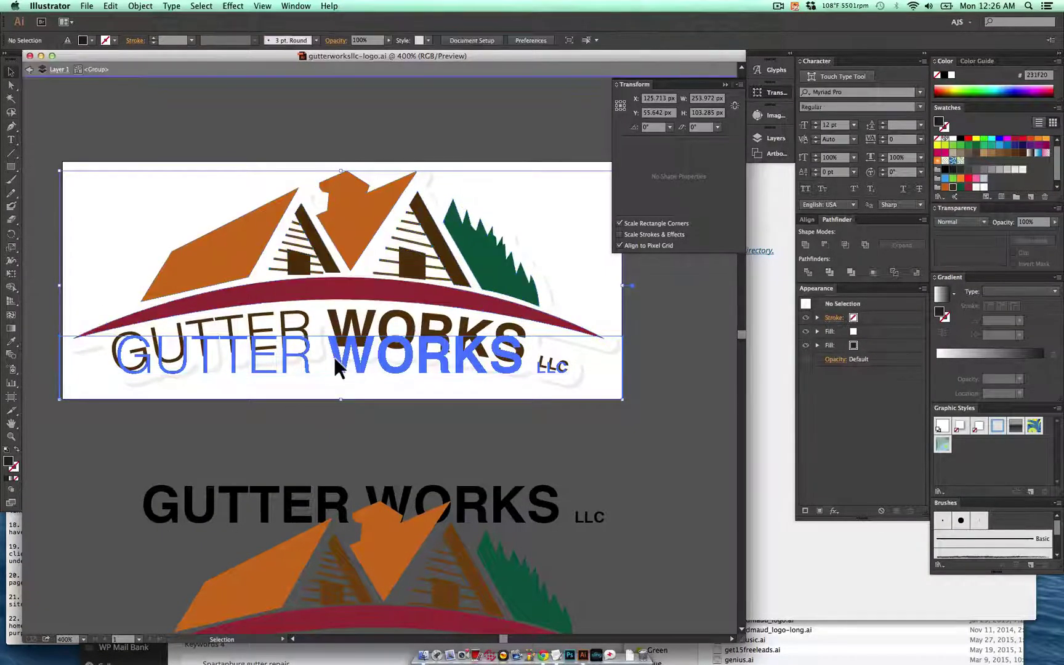
{"action": "triple_click", "coordinate": [335, 360]}
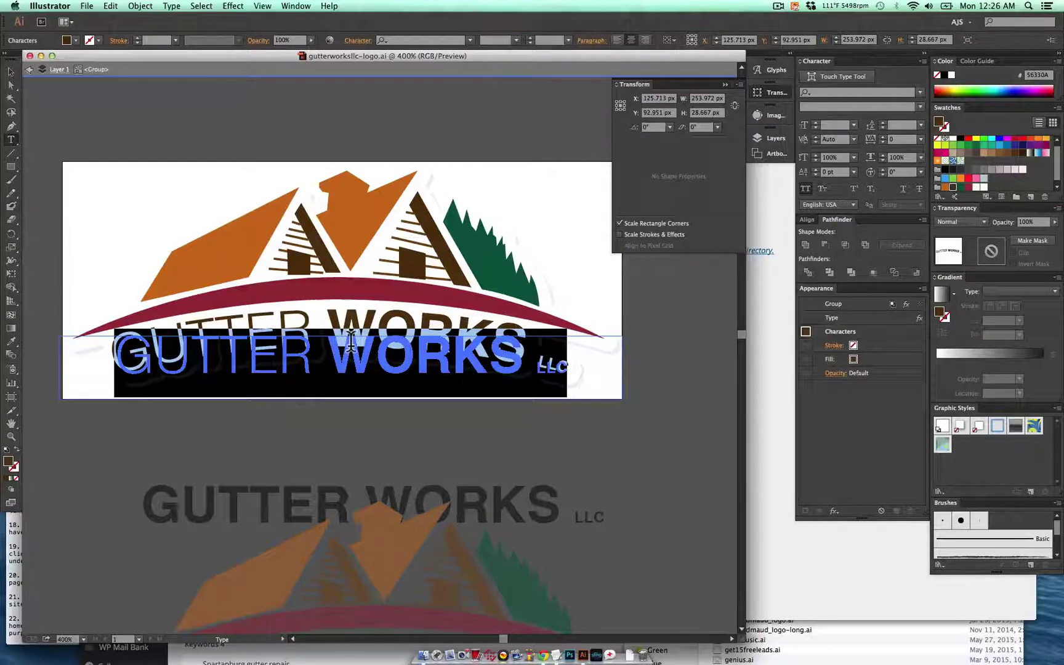
{"action": "type", "text": "TITO'S SEAMLESS"}
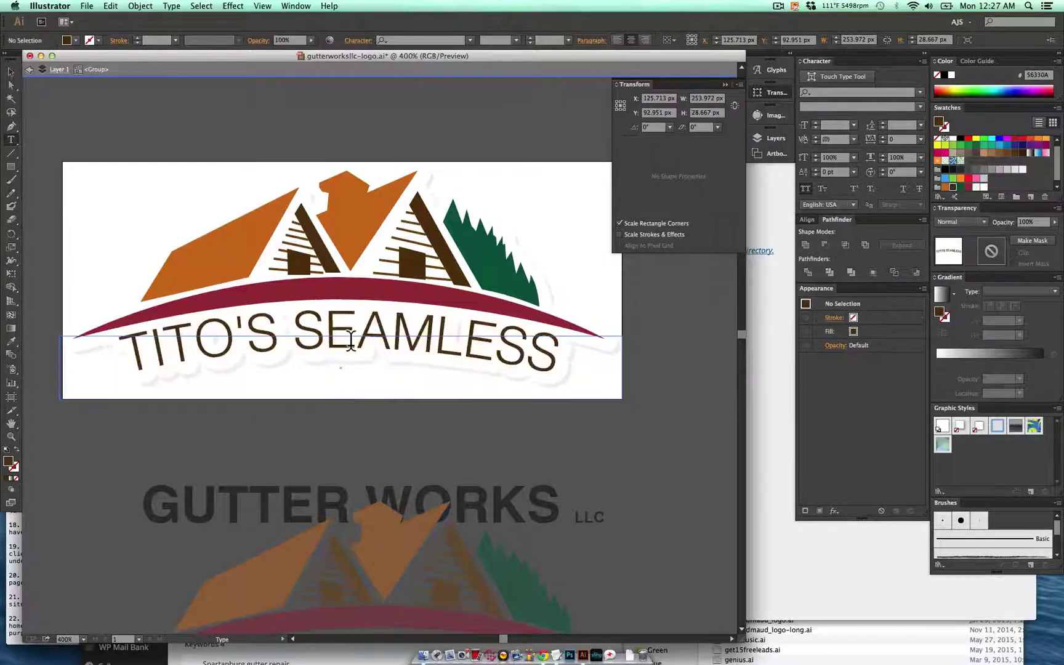
{"action": "triple_click", "coordinate": [538, 351]}
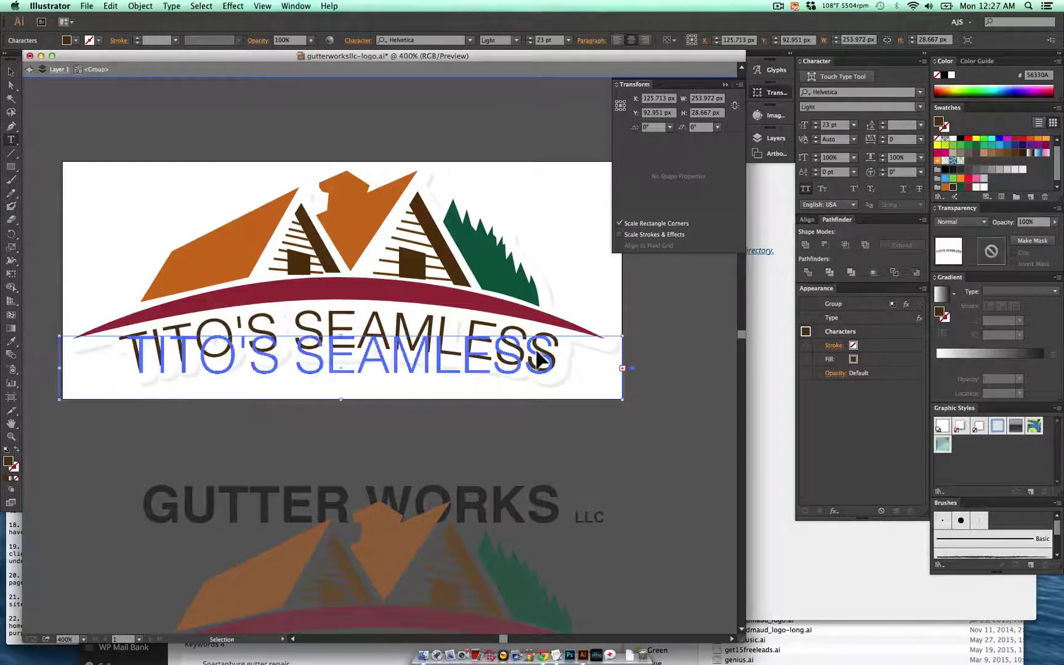
{"action": "left_click", "coordinate": [837, 125]}
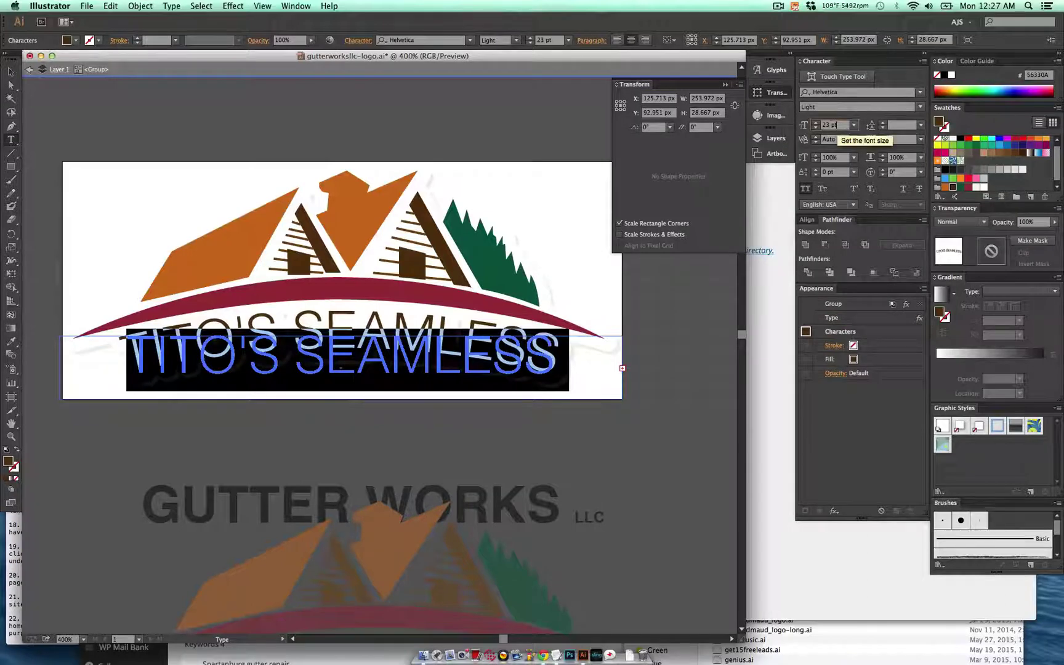
{"action": "type", "text": "20"}
{"action": "key", "text": "Return"}
{"action": "key", "text": "Down"}
{"action": "key", "text": "Down"}
{"action": "key", "text": "Down"}
{"action": "key", "text": "Down"}
{"action": "key", "text": "Down"}
{"action": "key", "text": "Down"}
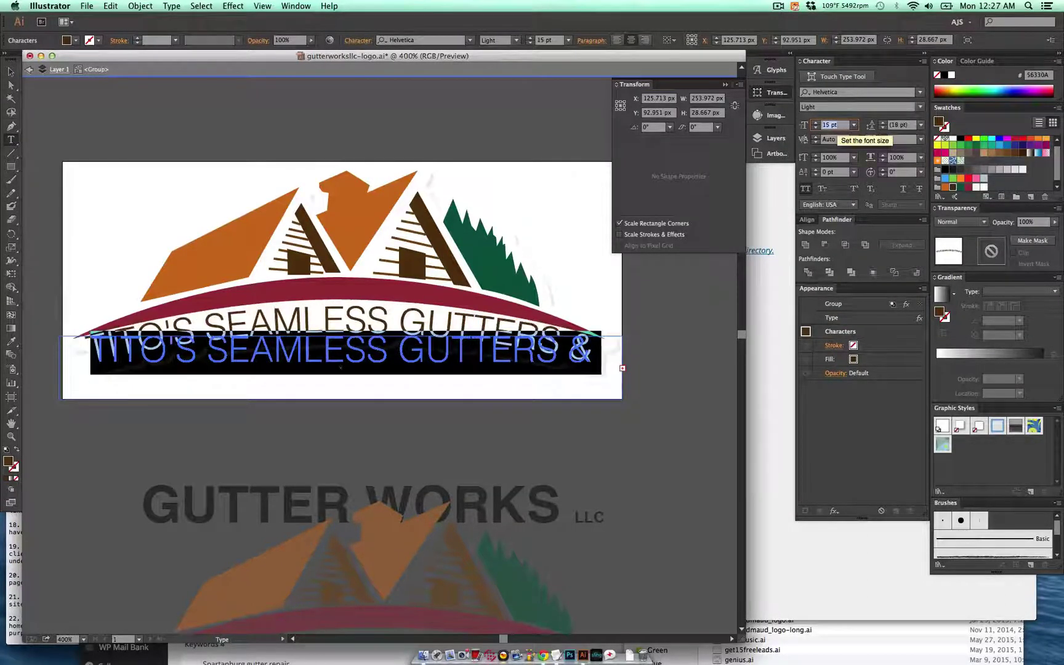
{"action": "key", "text": "Down"}
{"action": "key", "text": "Down"}
{"action": "key", "text": "Down"}
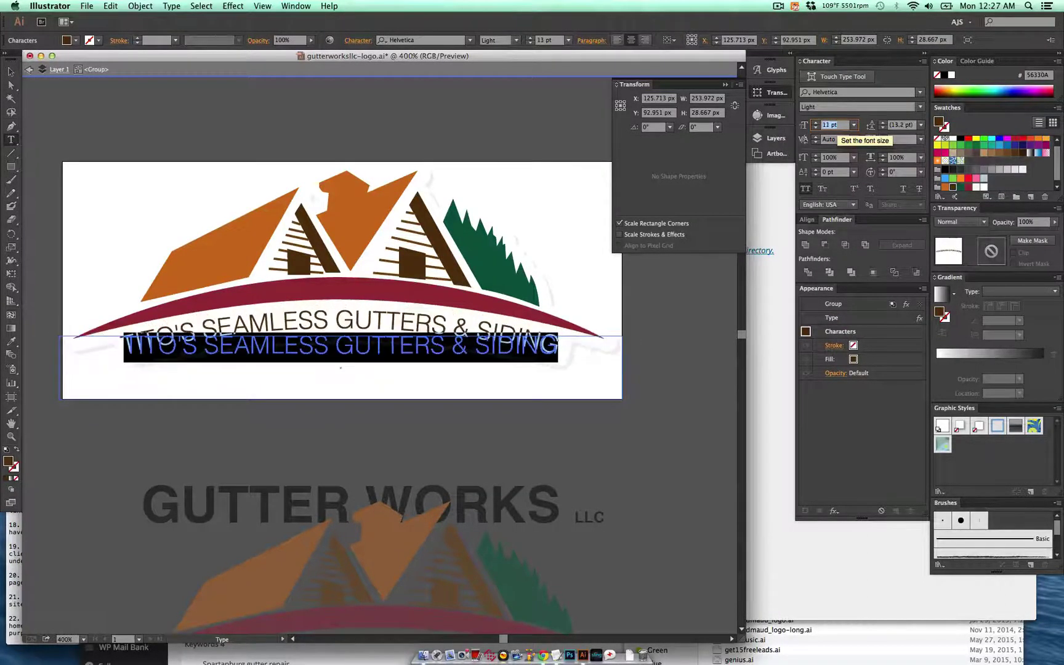
{"action": "key", "text": "Up"}
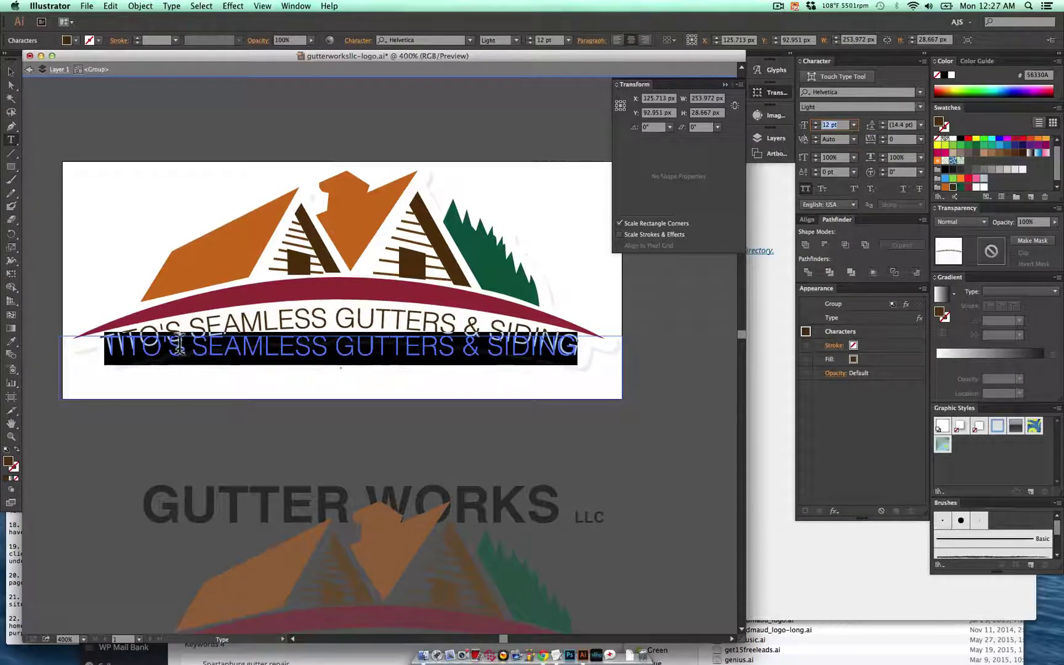
- Break TITO'S onto its own line and set it to 20 pt
{"action": "left_click", "coordinate": [192, 350]}
{"action": "key", "text": "Return"}
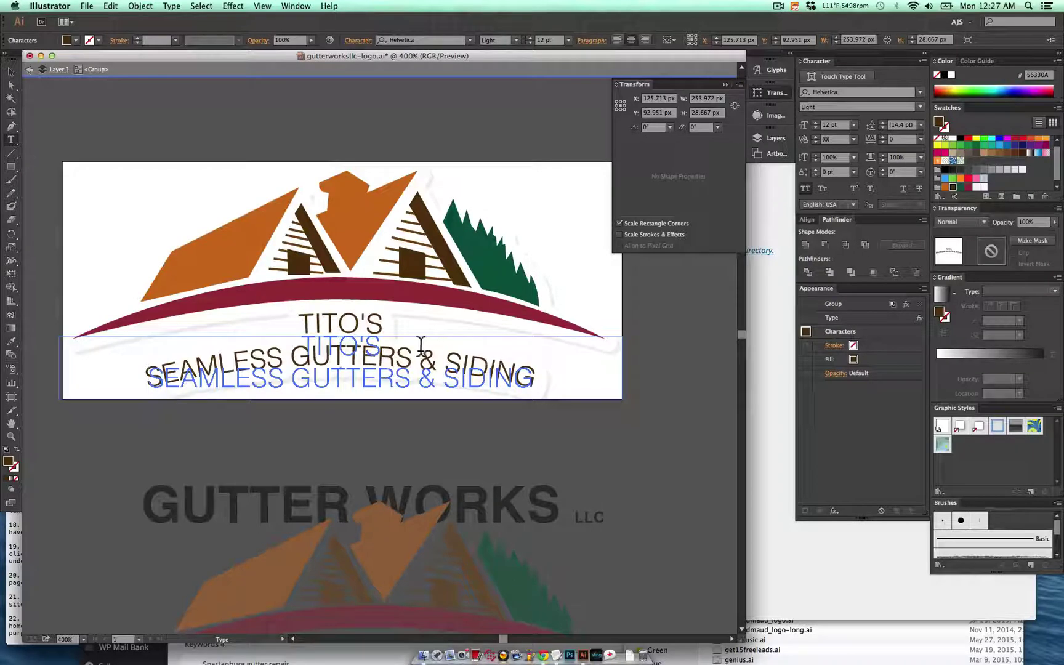
{"action": "double_click", "coordinate": [348, 337]}
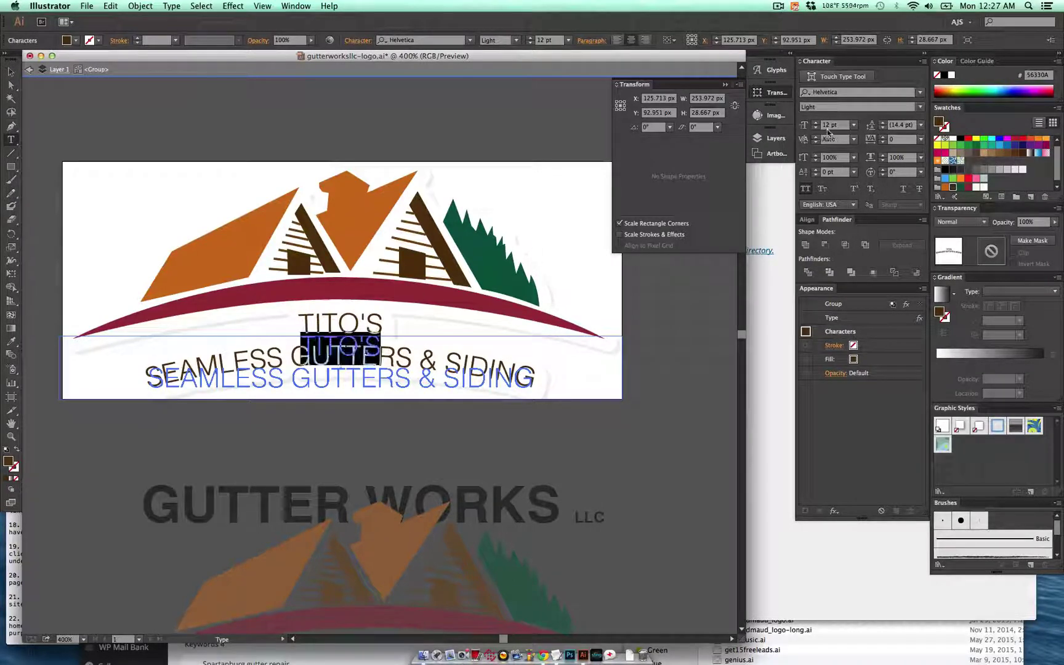
{"action": "left_click", "coordinate": [828, 128]}
{"action": "type", "text": "20"}
{"action": "key", "text": "Return"}
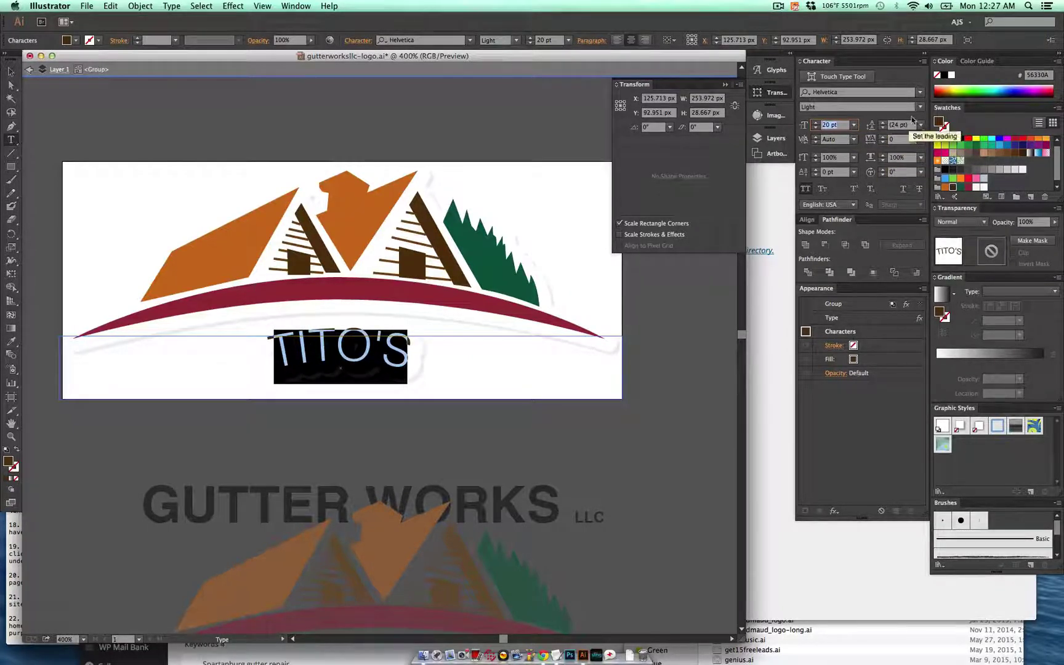
{"action": "left_click", "coordinate": [377, 357]}
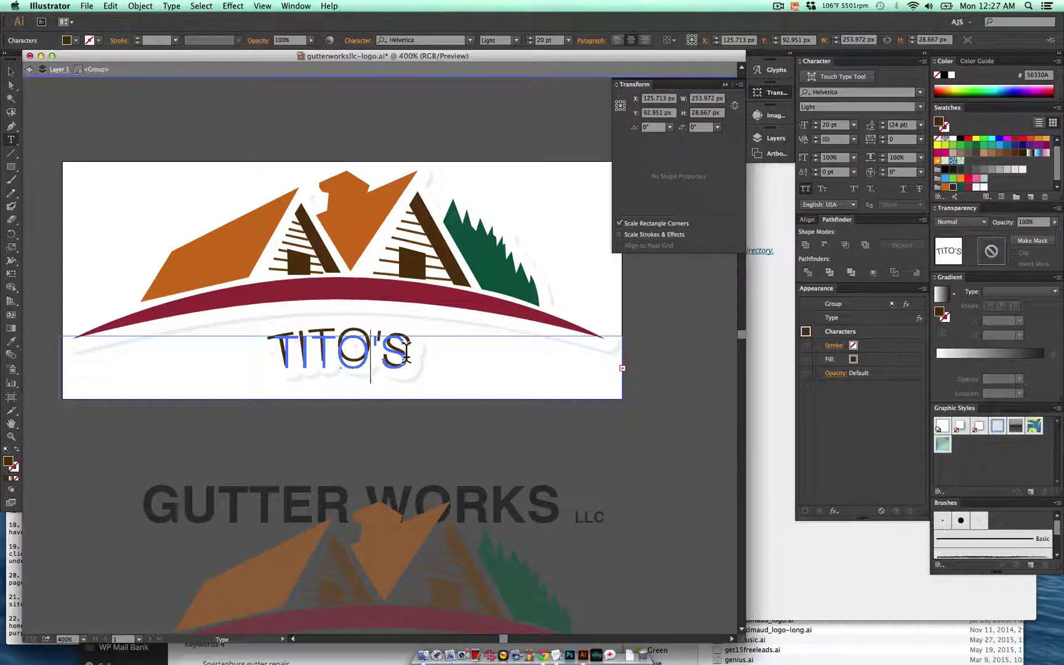
- Replace the curved text with 'TITO'S SEAMLESS GUTTERS & SIDING' on a single line
{"action": "key", "text": "Escape"}
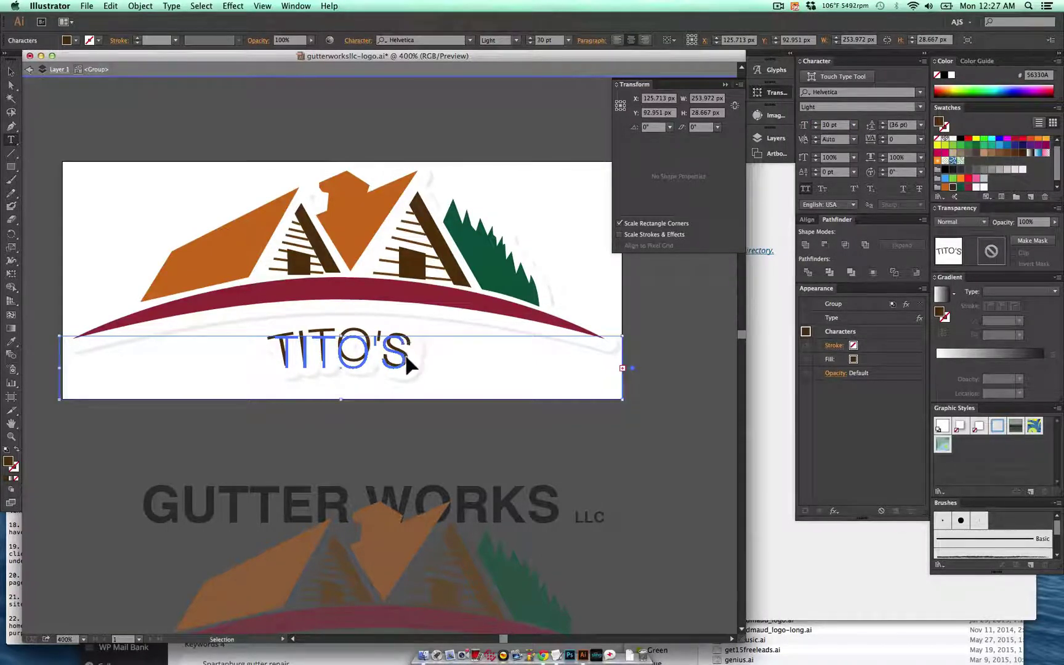
{"action": "double_click", "coordinate": [408, 365]}
{"action": "type", "text": "TITO'SSEAMLESS GUTTERS & SIDING"}
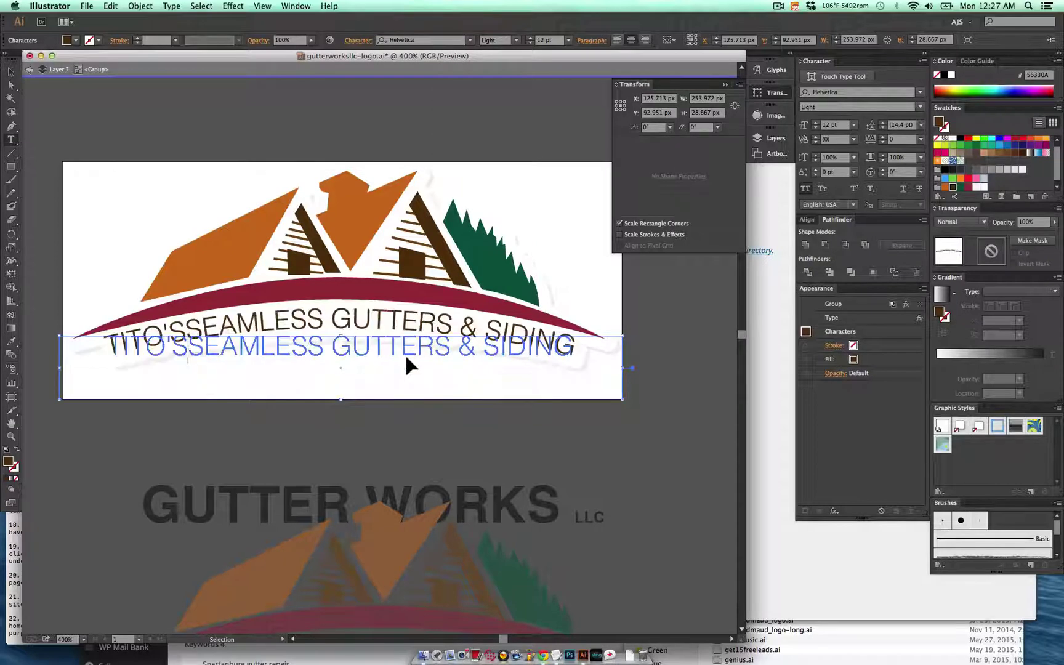
{"action": "key", "text": "Return"}
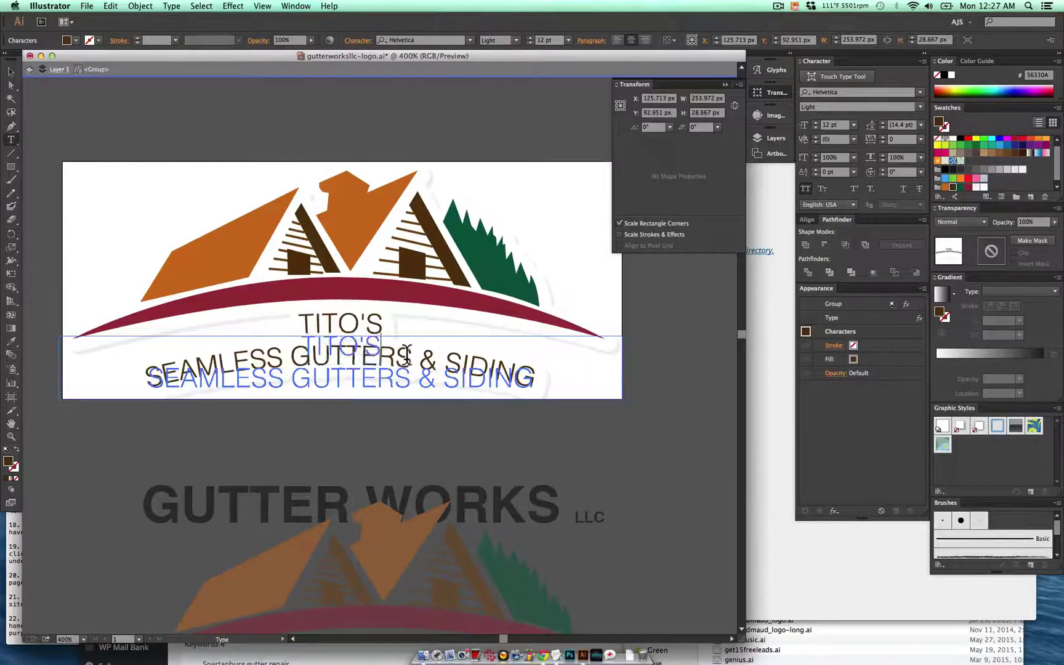
{"action": "key", "text": "BackSpace"}
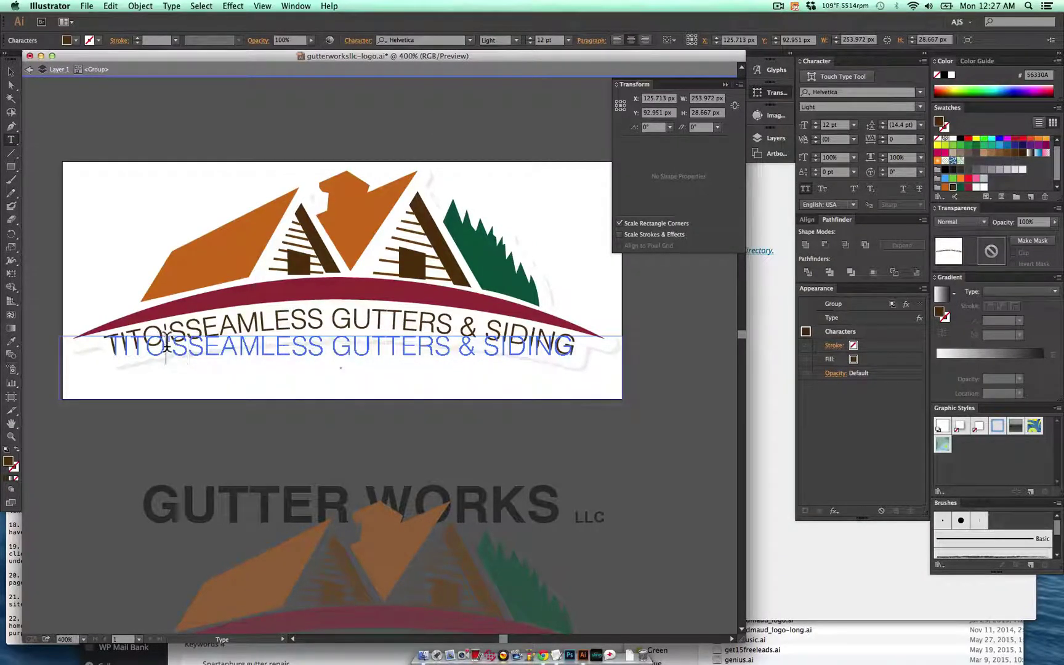
{"action": "left_click", "coordinate": [186, 338]}
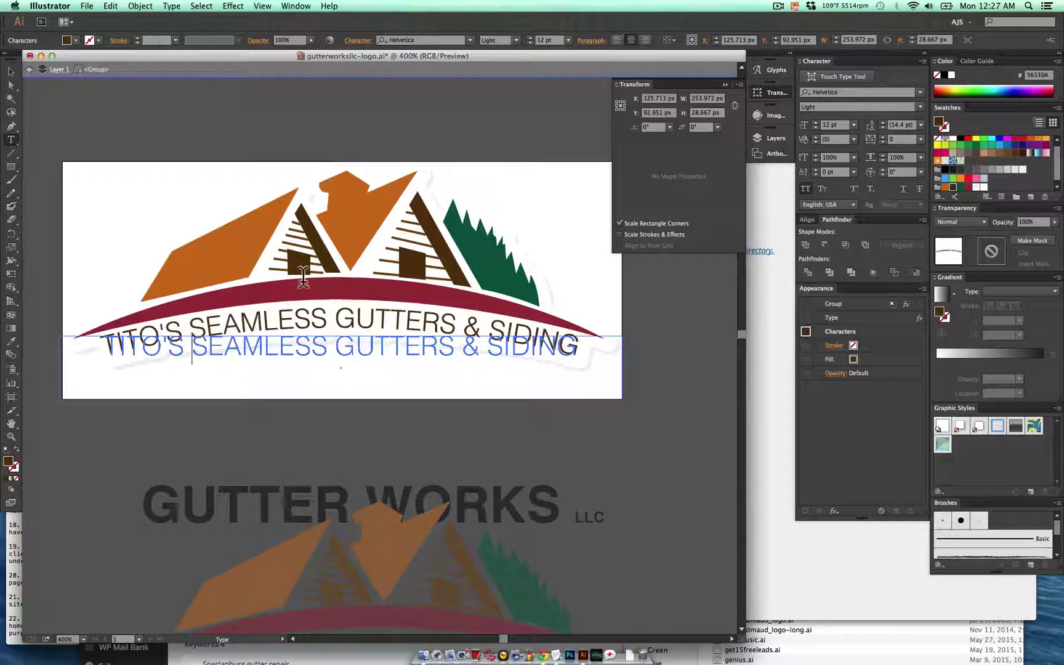
- Set TITO'S and the ampersand in the curved text to Bold
{"action": "left_click_drag", "start_coordinate": [187, 348], "coordinate": [79, 333]}
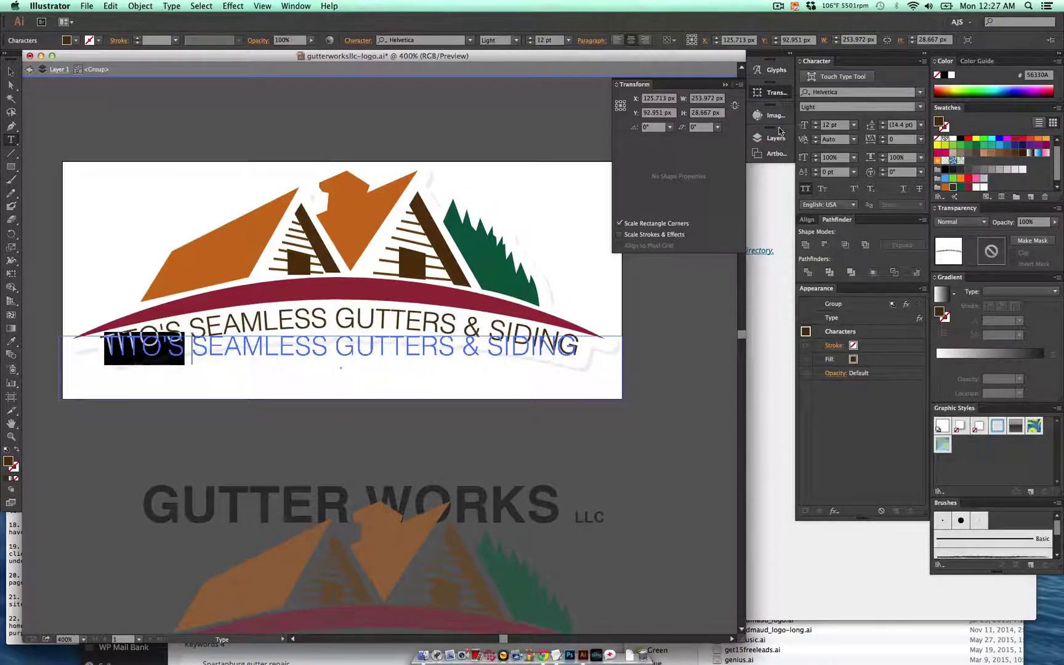
{"action": "left_click", "coordinate": [920, 107]}
{"action": "left_click", "coordinate": [880, 168]}
{"action": "left_click", "coordinate": [169, 349]}
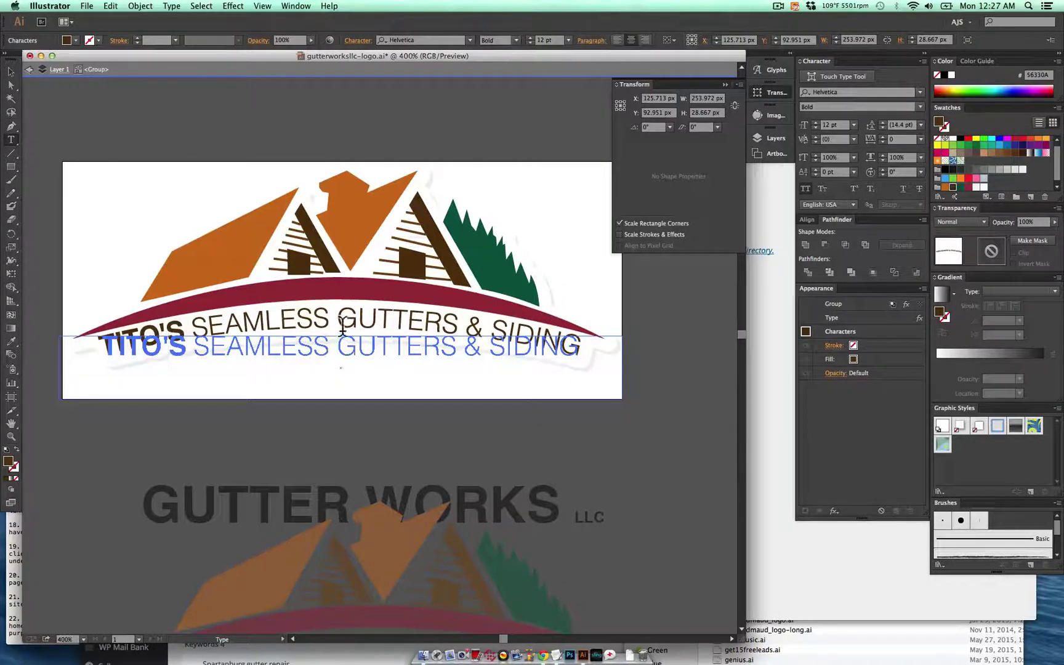
{"action": "double_click", "coordinate": [472, 346]}
{"action": "left_click", "coordinate": [920, 107]}
{"action": "left_click", "coordinate": [880, 168]}
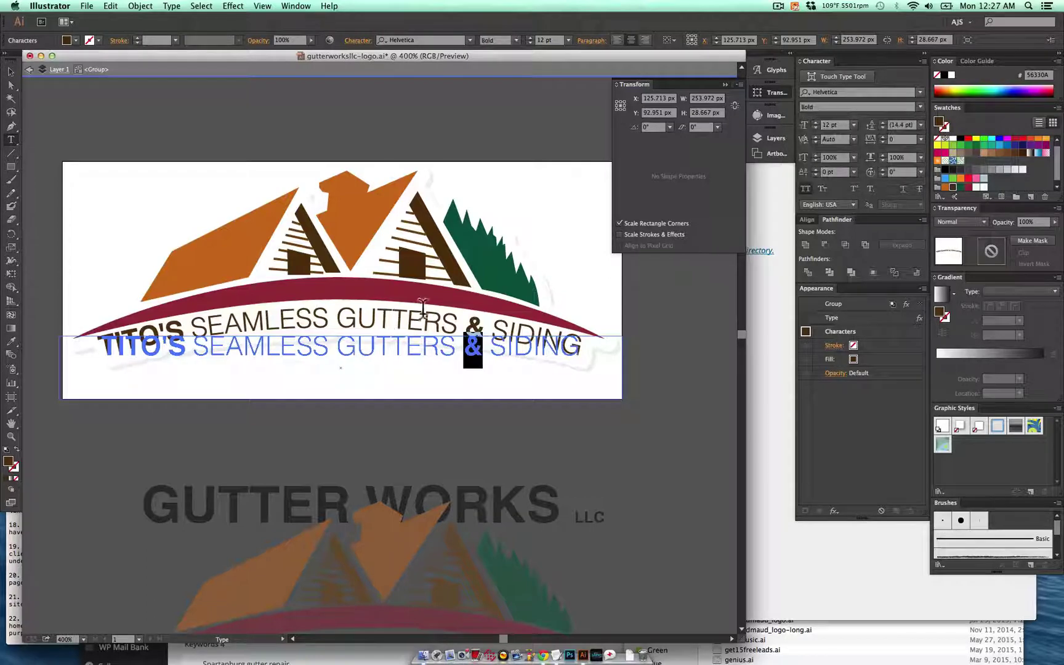
{"action": "key", "text": "Escape"}
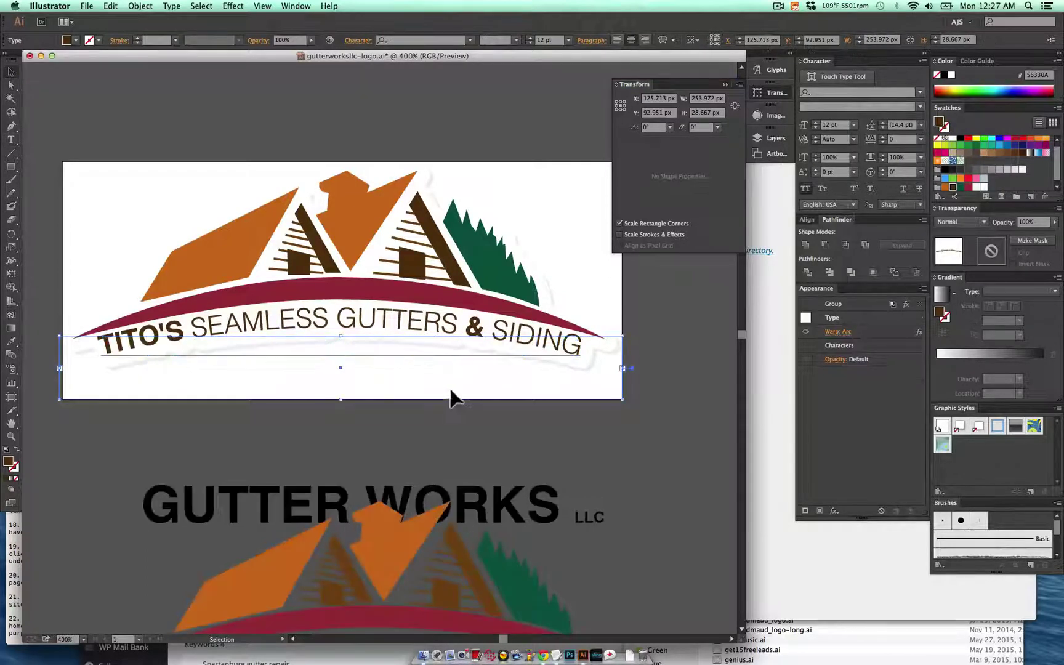
- Enlarge TITO'S in the curved logo text to 20 pt
{"action": "double_click", "coordinate": [366, 333]}
{"action": "double_click", "coordinate": [375, 317]}
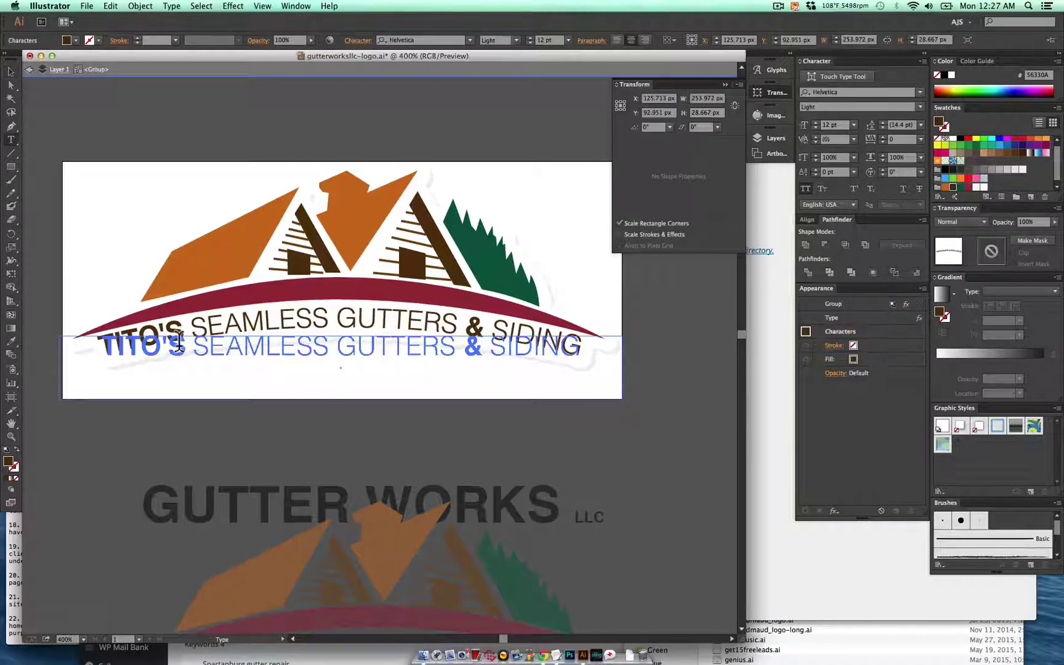
{"action": "double_click", "coordinate": [143, 349]}
{"action": "key", "text": "super+c"}
{"action": "left_click", "coordinate": [830, 124]}
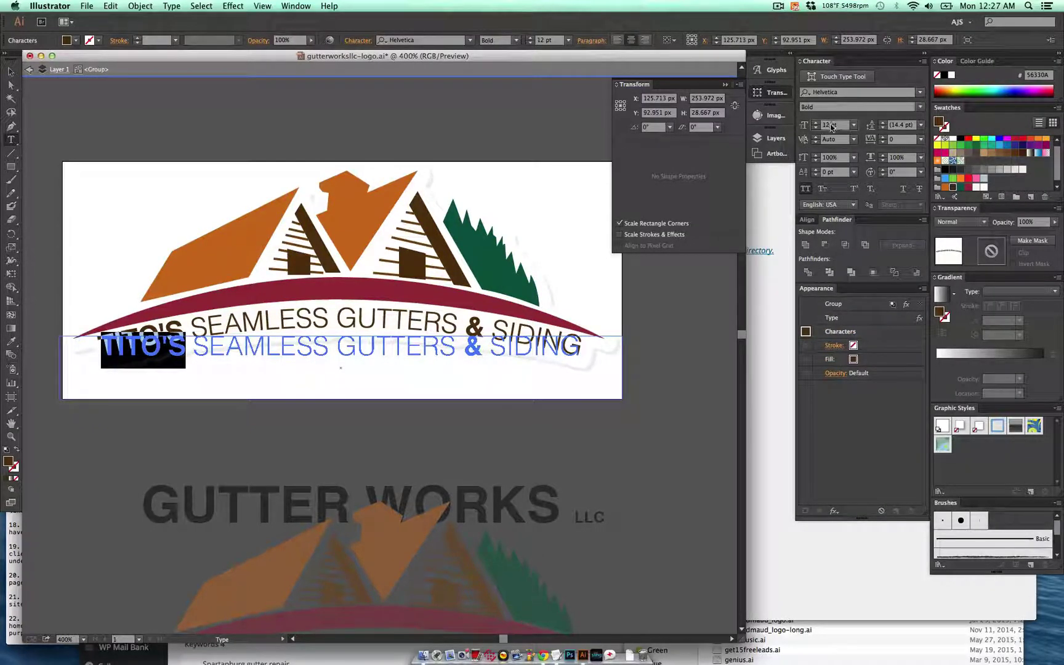
{"action": "type", "text": "10"}
{"action": "key", "text": "Return"}
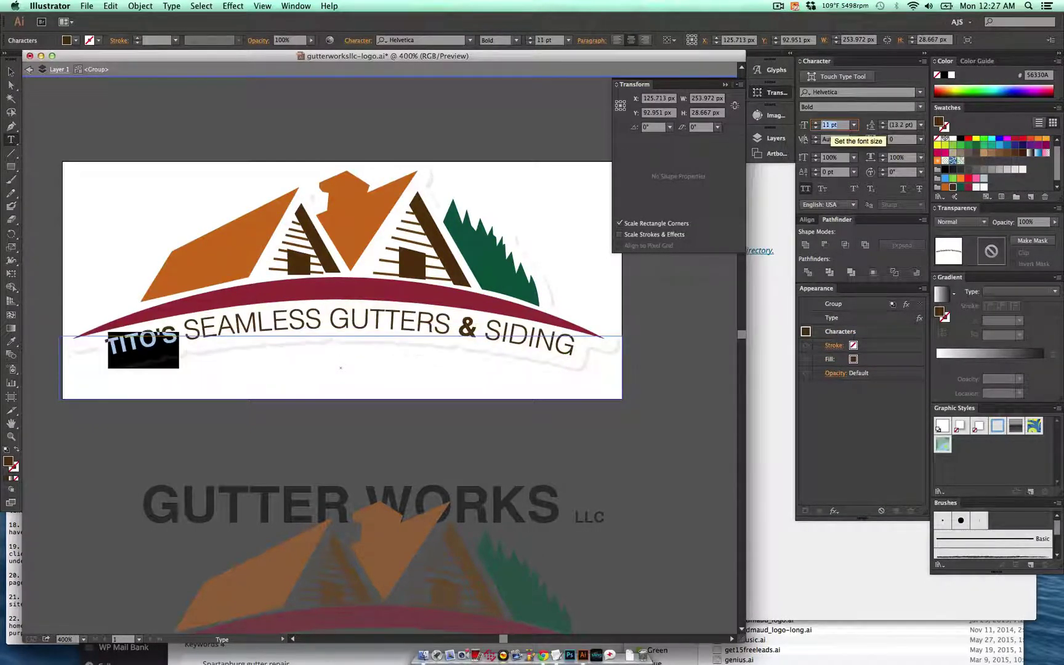
{"action": "key", "text": "Up"}
{"action": "key", "text": "Up"}
{"action": "key", "text": "Up"}
{"action": "key", "text": "Up"}
{"action": "key", "text": "Up"}
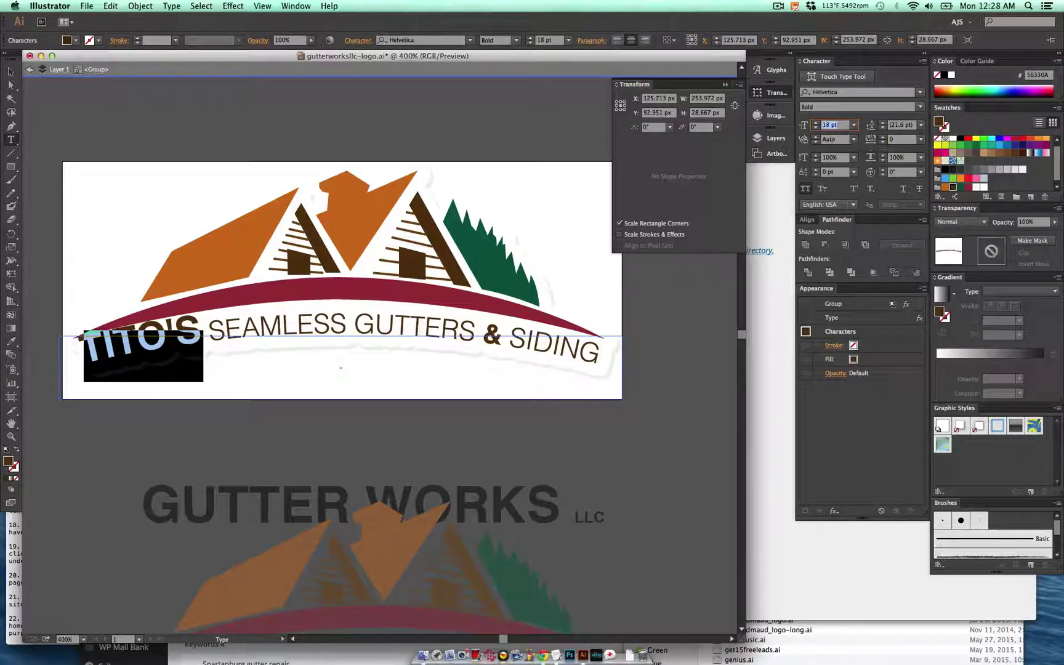
{"action": "key", "text": "Up"}
{"action": "key", "text": "Up"}
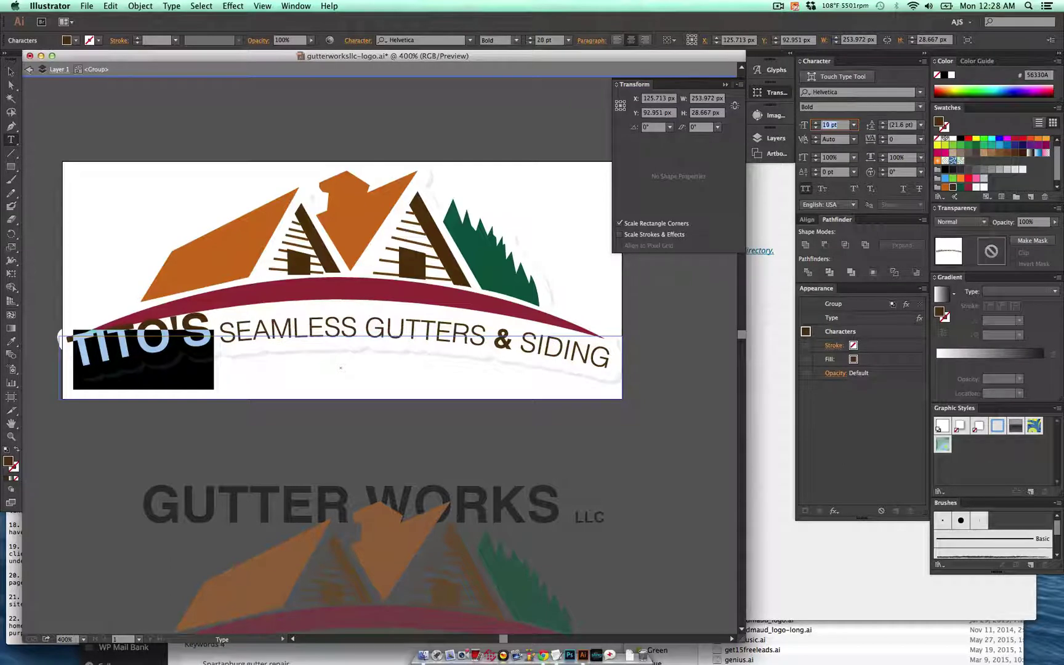
{"action": "key", "text": "Escape"}
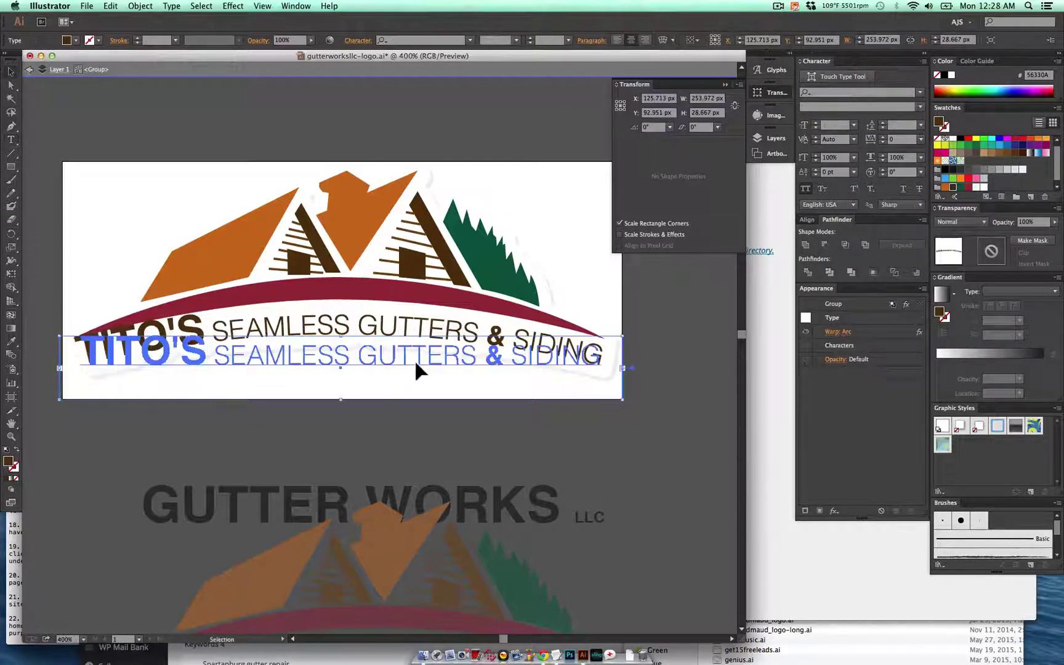
{"action": "key", "text": "Escape"}
- Duplicate the curved text lower, turn the upper copy into just TITO'S, and nudge it up
{"action": "left_click_drag", "start_coordinate": [399, 347], "coordinate": [394, 379]}
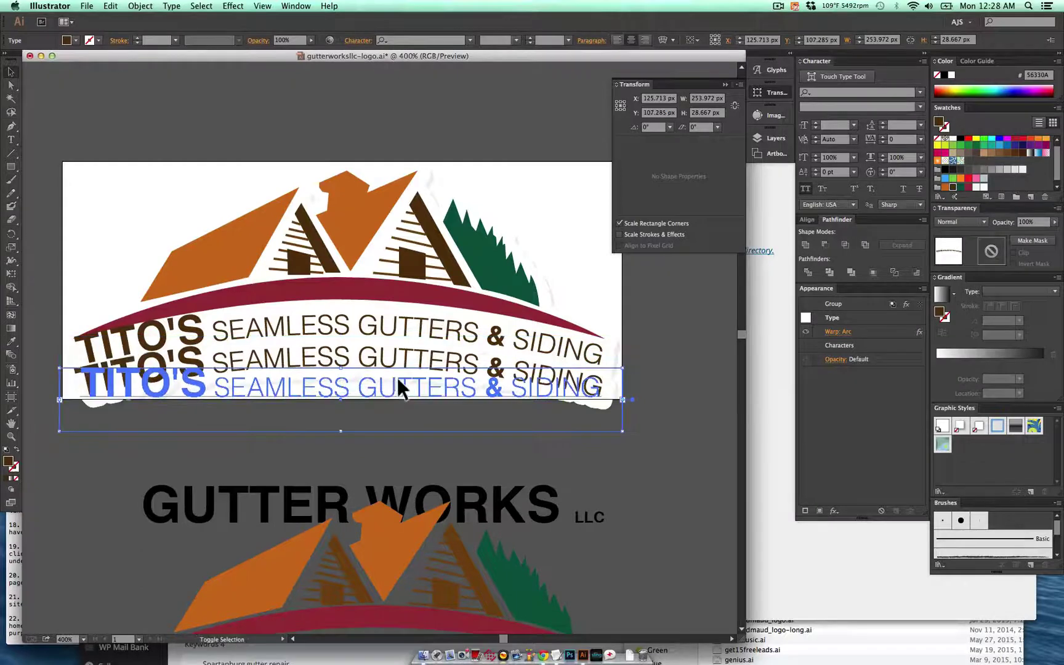
{"action": "double_click", "coordinate": [366, 321]}
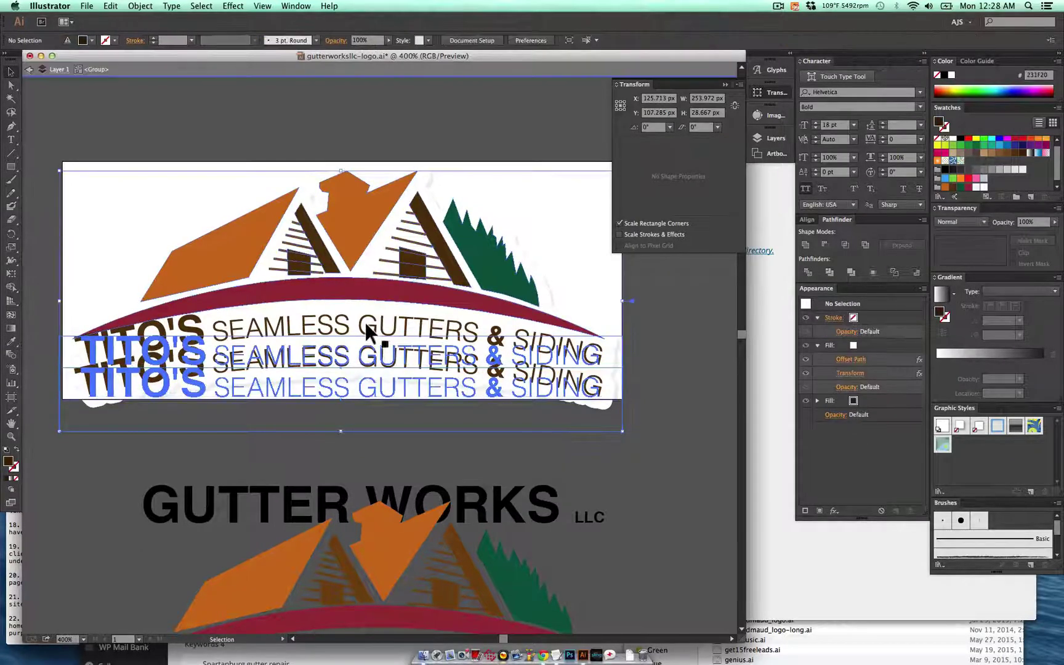
{"action": "double_click", "coordinate": [222, 327]}
{"action": "left_click_drag", "start_coordinate": [214, 317], "coordinate": [754, 564]}
{"action": "key", "text": "super+v"}
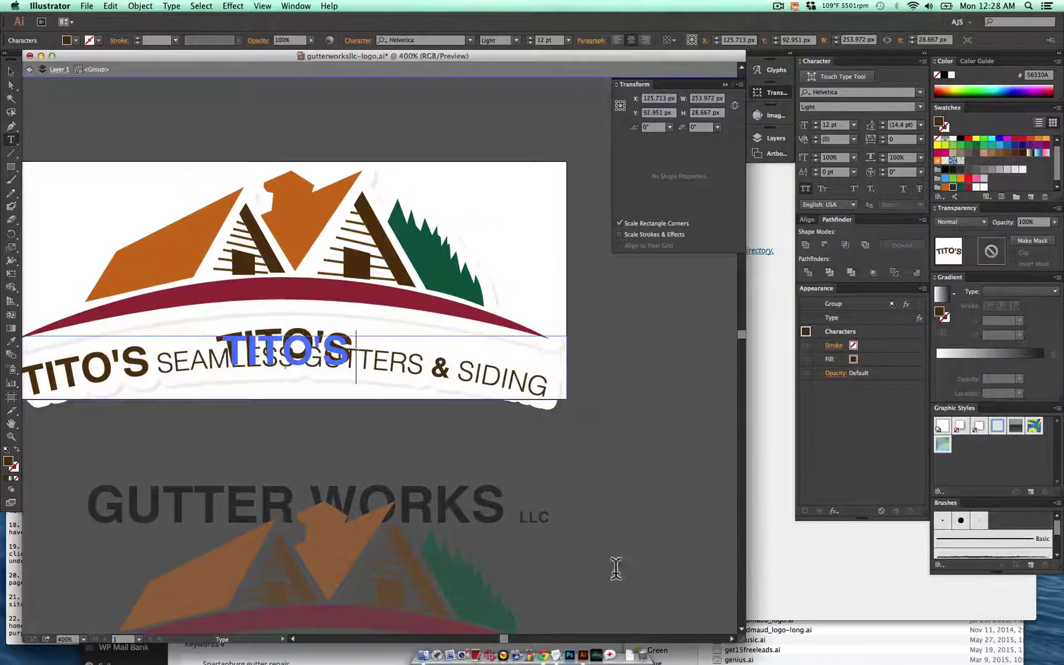
{"action": "key", "text": "Escape"}
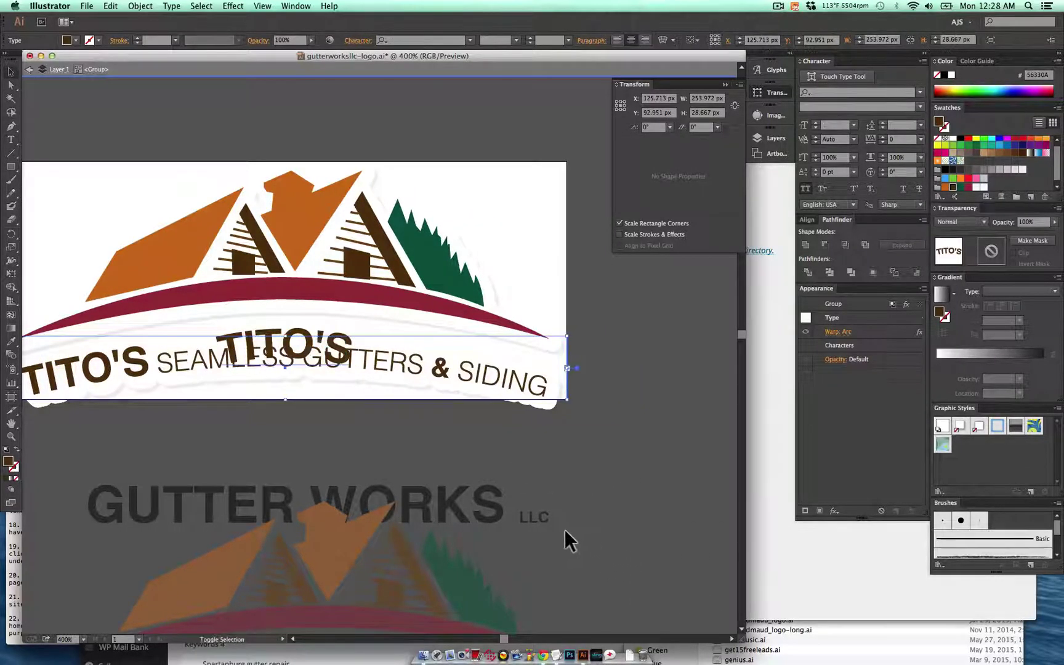
{"action": "key", "text": "shift+Up"}
{"action": "key", "text": "Up"}
{"action": "key", "text": "Up"}
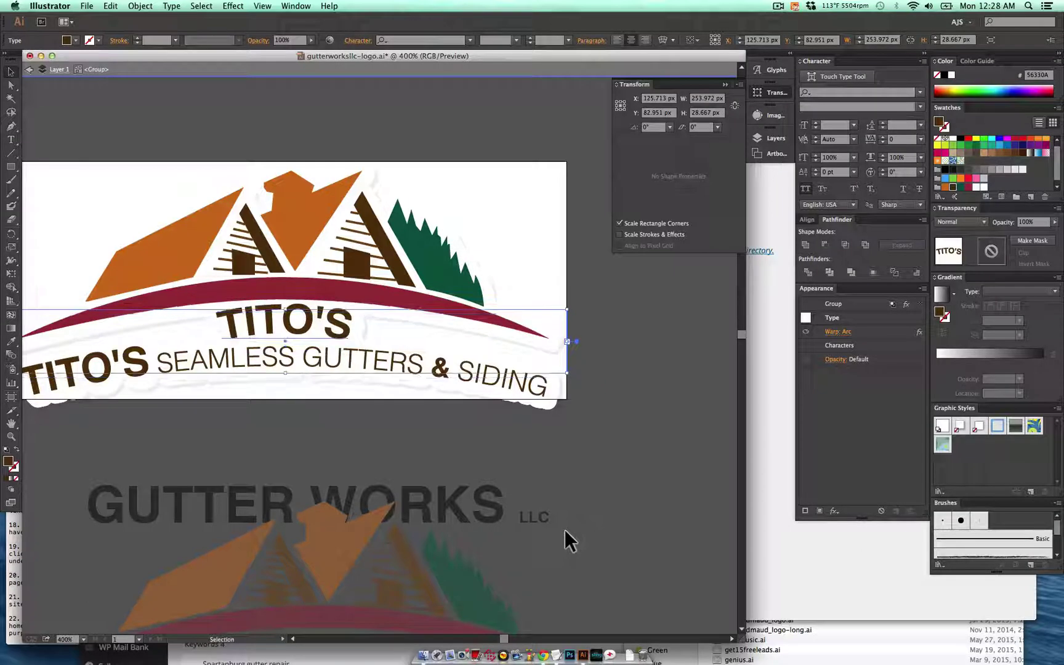
- Delete TITO'S from the lower curved line, leaving SEAMLESS GUTTERS & SIDING, and nudge it up
{"action": "double_click", "coordinate": [123, 397]}
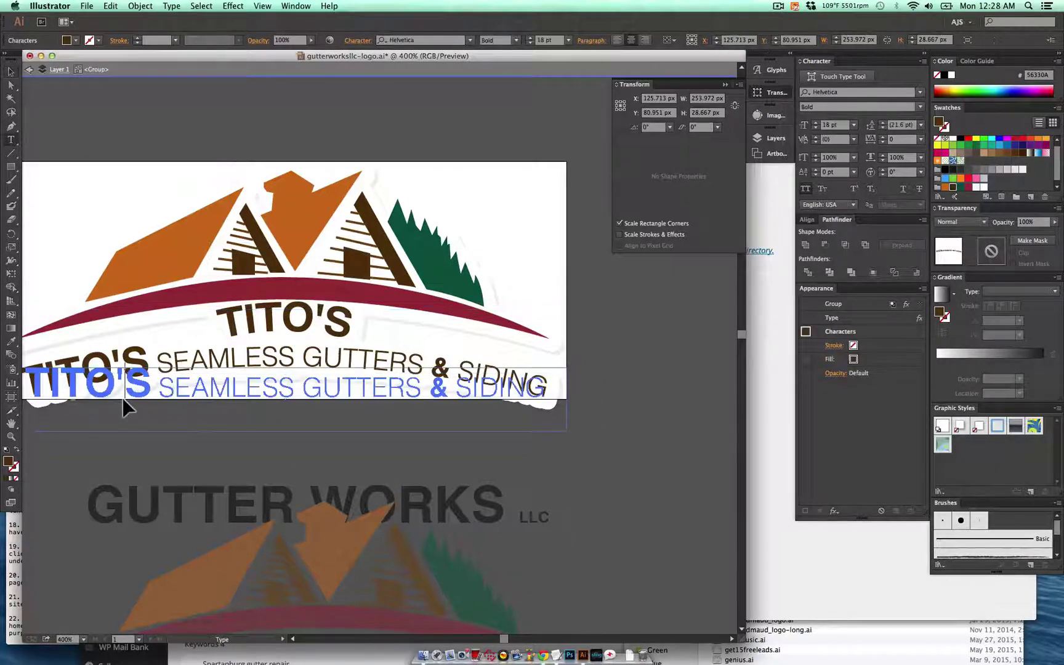
{"action": "left_click_drag", "start_coordinate": [123, 397], "coordinate": [5, 376]}
{"action": "key", "text": "BackSpace"}
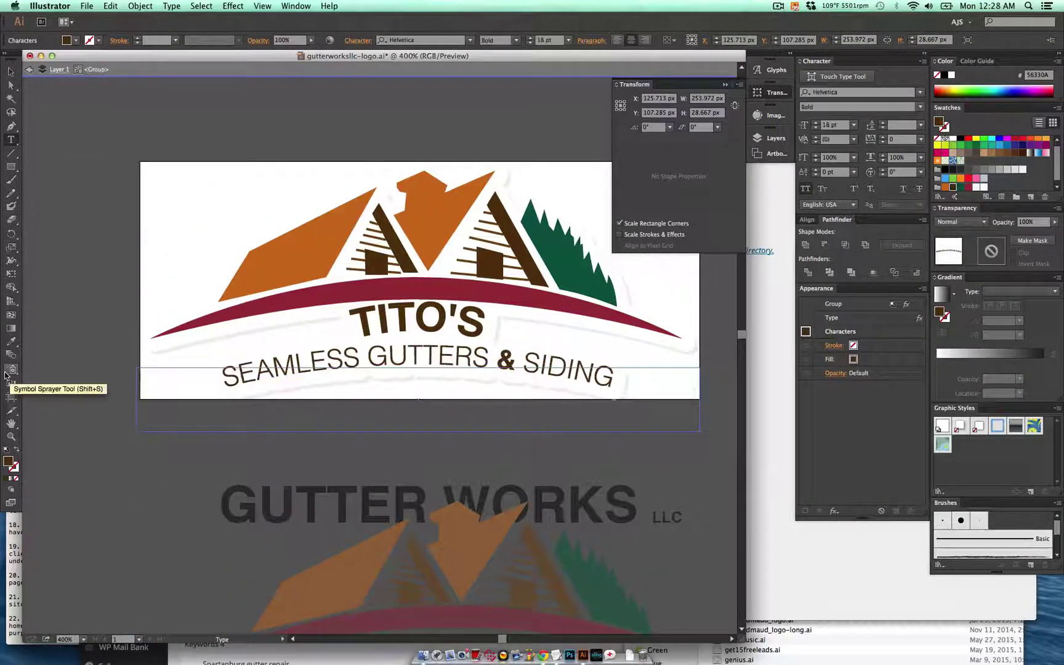
{"action": "key", "text": "Escape"}
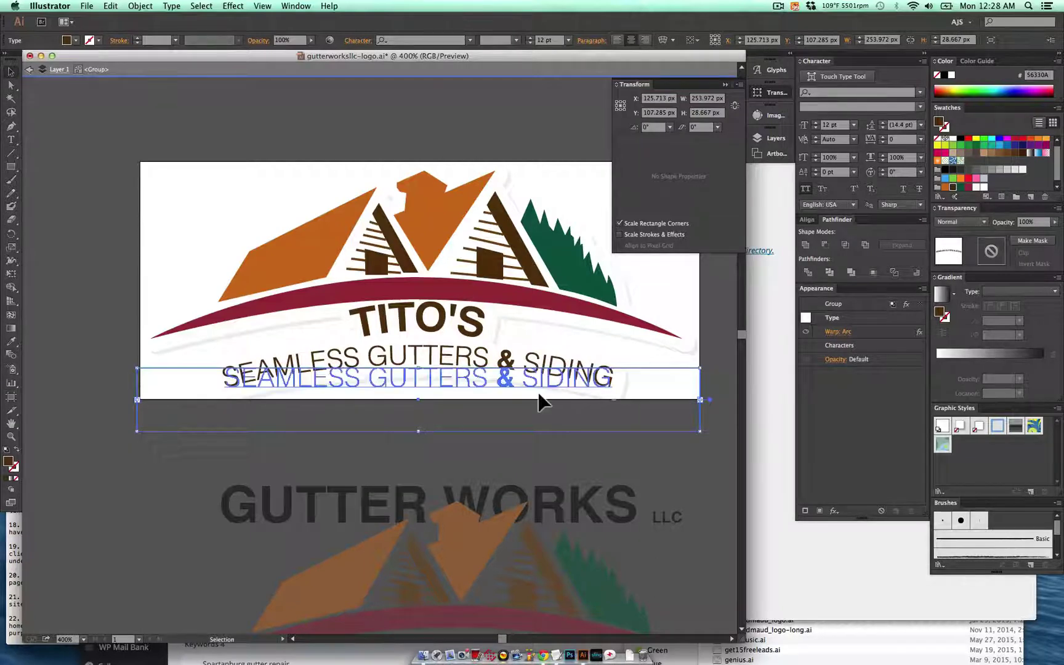
{"action": "key", "text": "Up"}
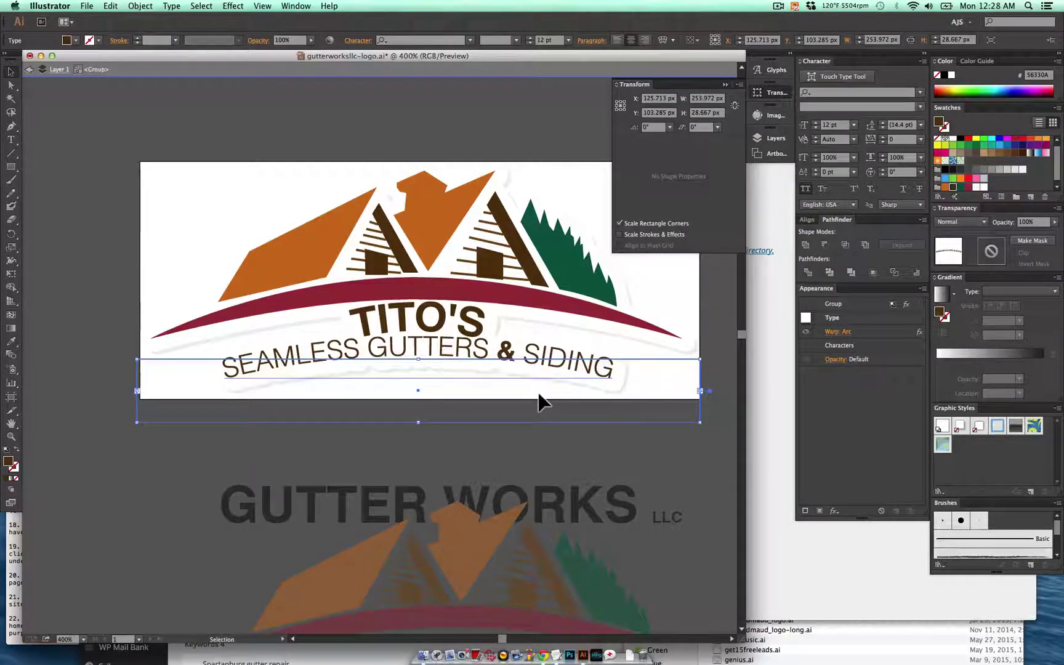
{"action": "left_click", "coordinate": [470, 325], "text": "shift"}
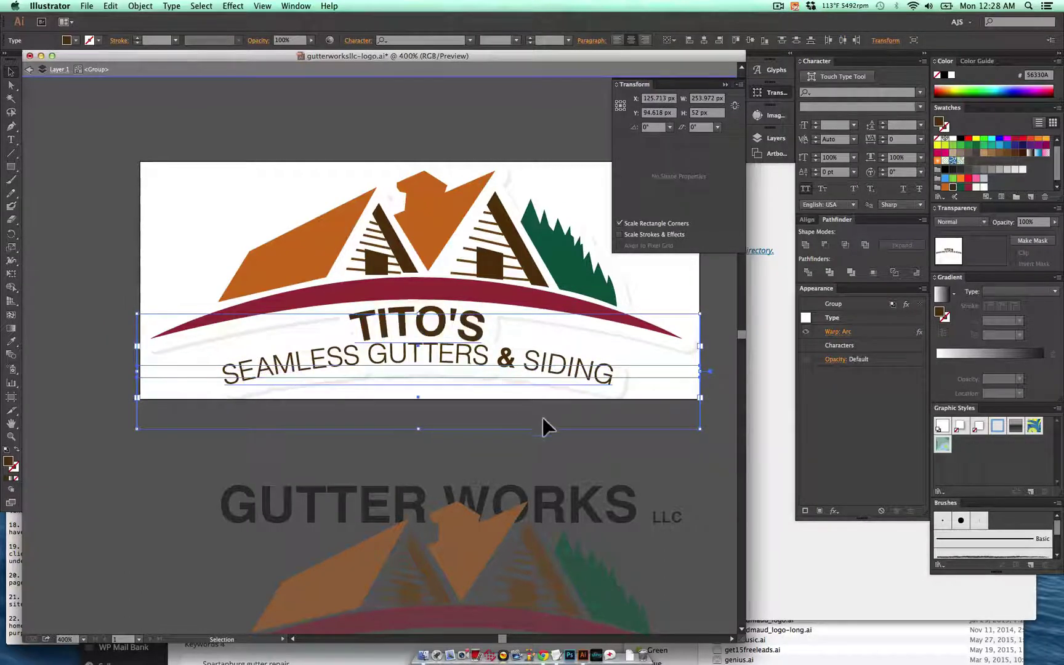
{"action": "left_click", "coordinate": [502, 460]}
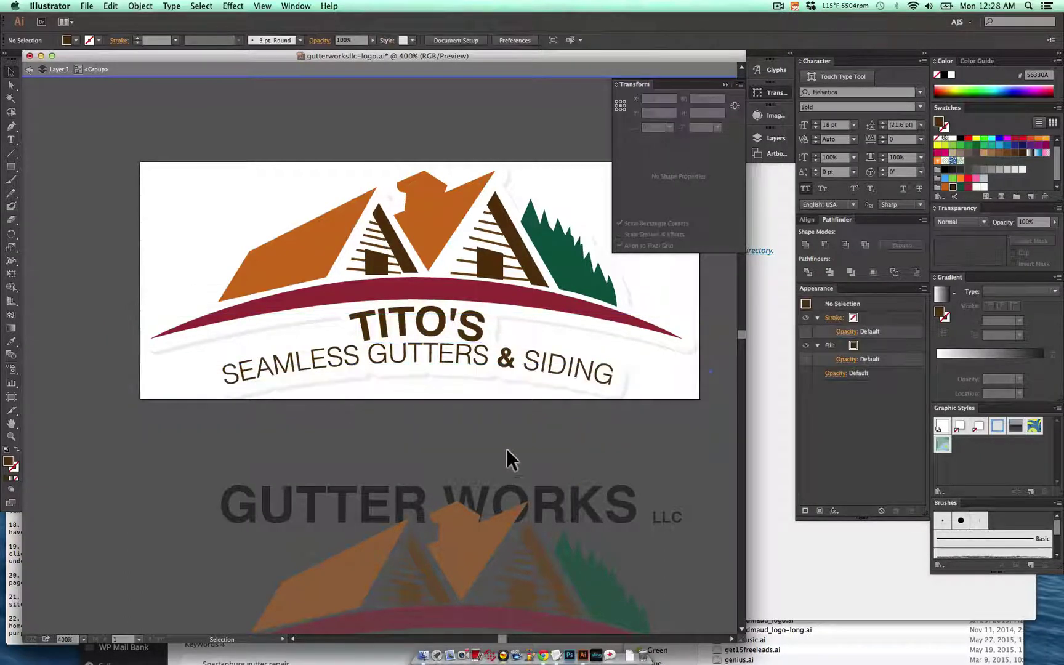
{"action": "double_click", "coordinate": [610, 448]}
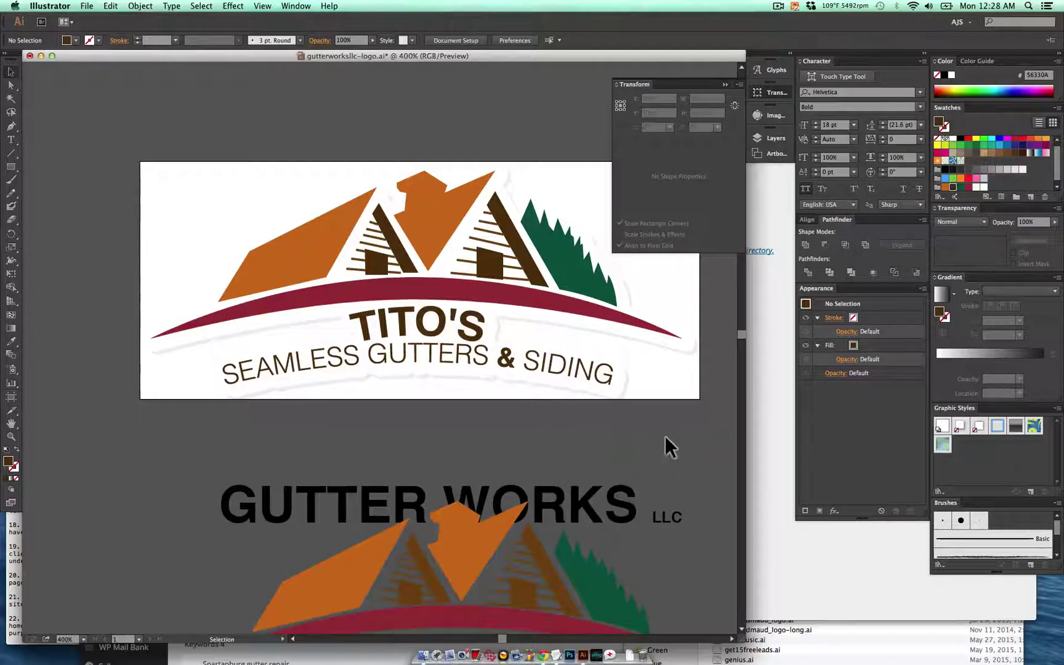
{"action": "left_click", "coordinate": [675, 391]}
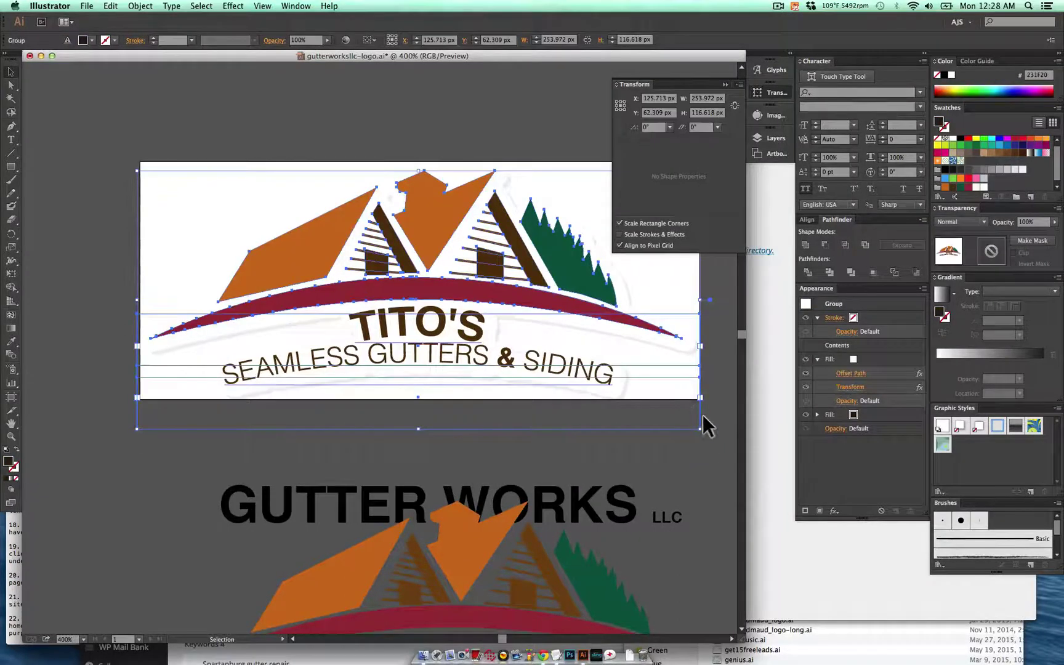
- Delete the extra artboard and resize the logo artboard to about 252.7 × 107.28 px
{"action": "key", "text": "shift+o"}
{"action": "left_click", "coordinate": [418, 397]}
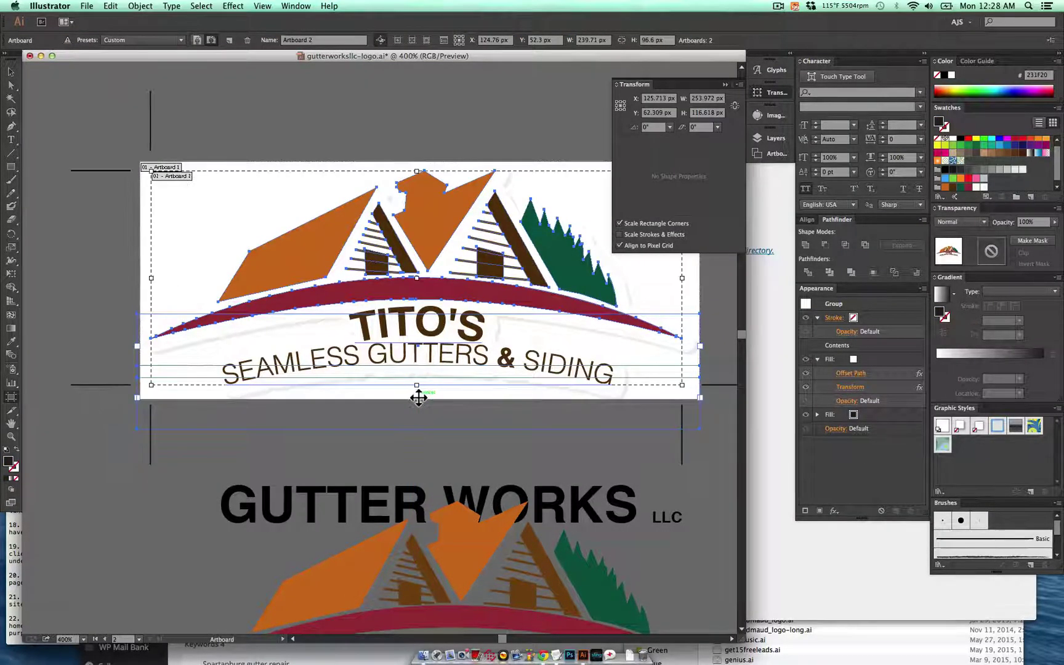
{"action": "key", "text": "Delete"}
{"action": "left_click_drag", "start_coordinate": [419, 400], "coordinate": [431, 407]}
{"action": "key", "text": "v"}
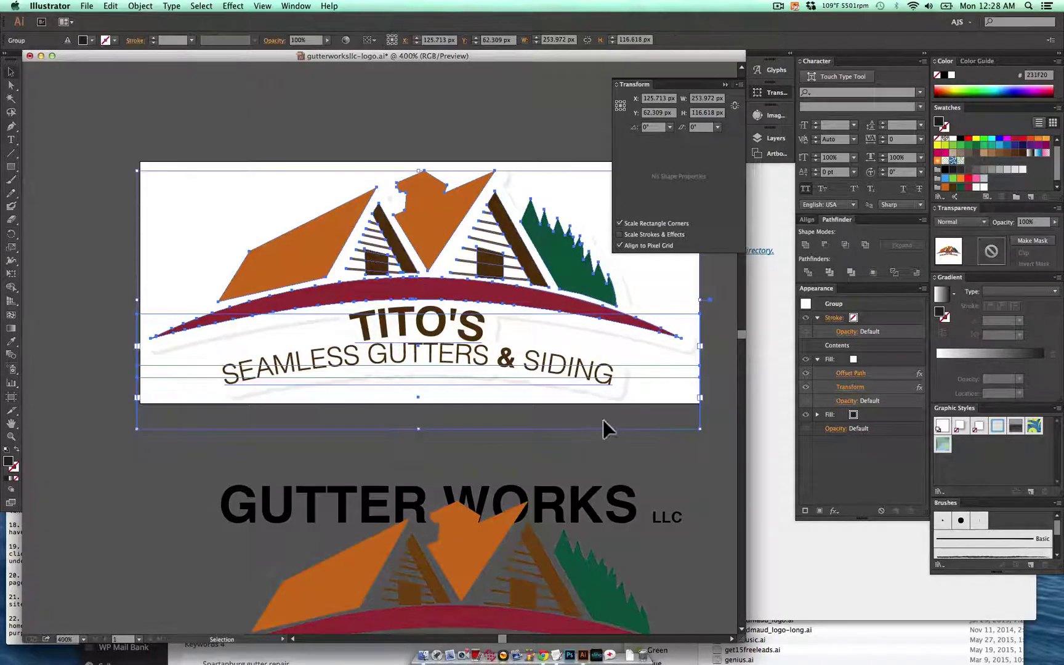
{"action": "left_click", "coordinate": [609, 463]}
{"action": "scroll", "coordinate": [610, 463], "scroll_direction": "right", "scroll_amount": 5}
{"action": "scroll", "coordinate": [609, 463], "scroll_direction": "up", "scroll_amount": 3}
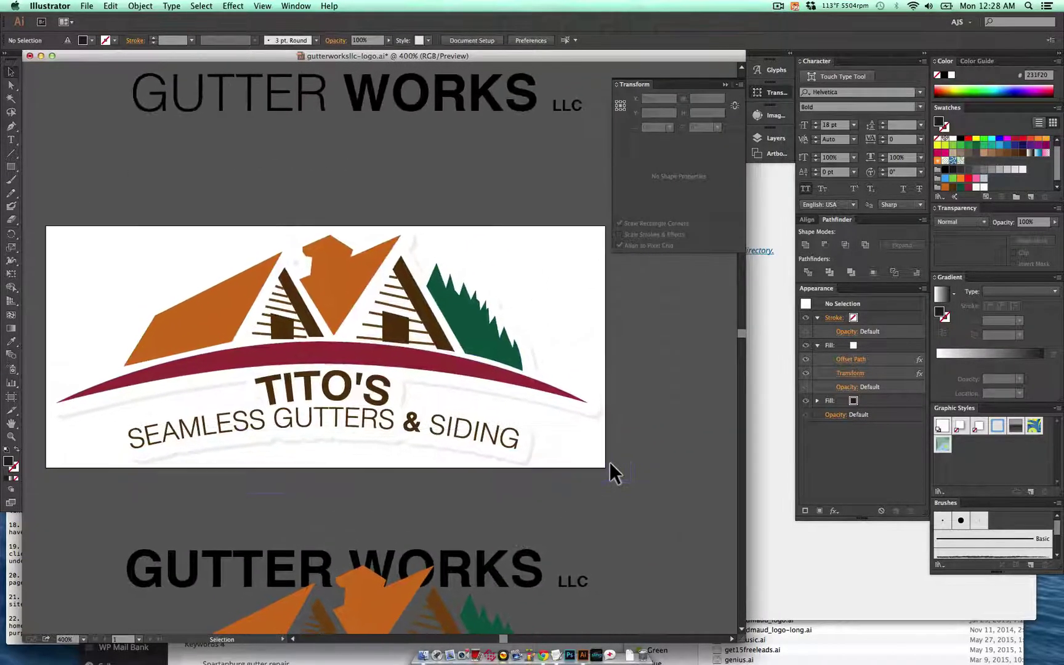
- Save the logo for web as a transparent PNG-24, 186 × 80 px, named titos-gutters-logo
{"action": "mouse_move", "coordinate": [407, 411]}
{"action": "left_mouse_down"}
{"action": "mouse_move", "coordinate": [406, 425]}
{"action": "mouse_move", "coordinate": [406, 411]}
{"action": "left_mouse_up"}
{"action": "key", "text": "super+alt+shift+s"}
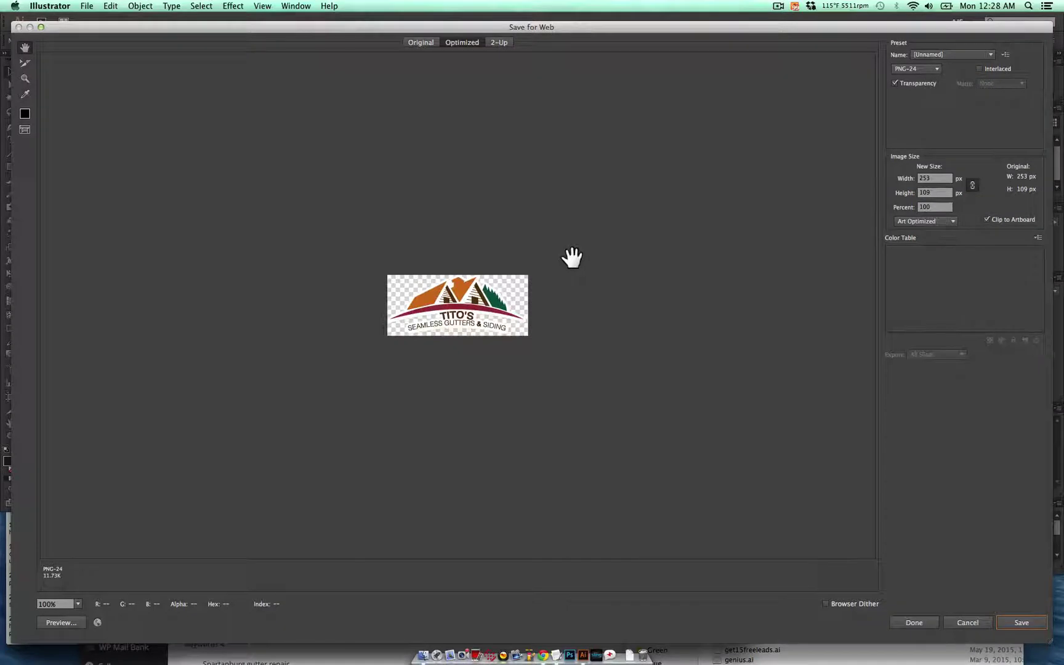
{"action": "left_click", "coordinate": [933, 196]}
{"action": "type", "text": "80"}
{"action": "key", "text": "Tab"}
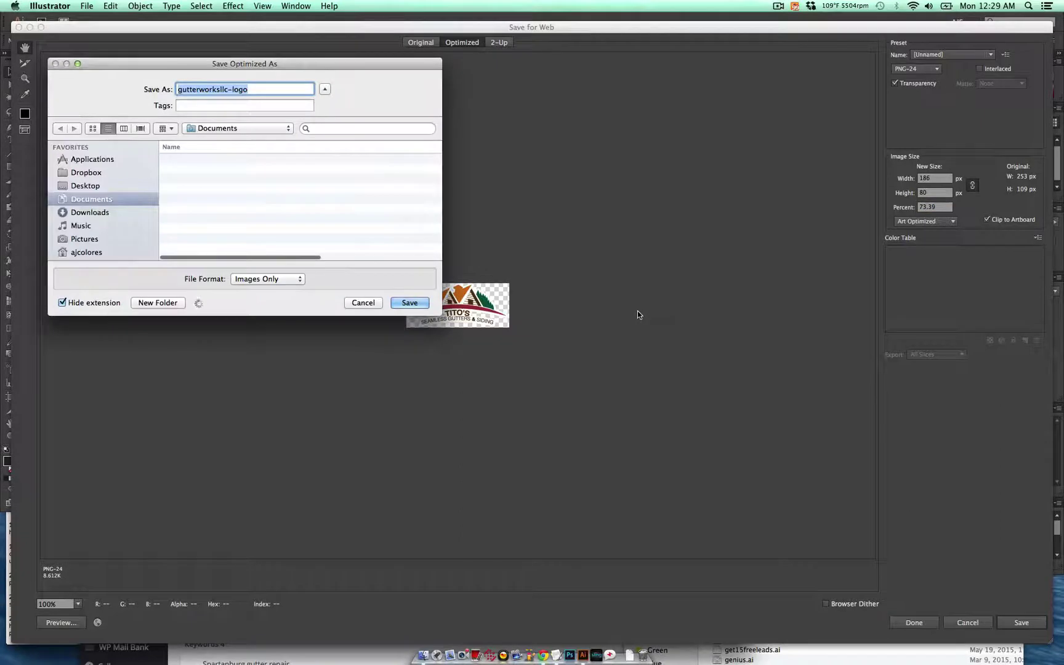
{"action": "key", "text": "Left"}
{"action": "key", "text": "alt+shift+Right"}
{"action": "type", "text": "titos"}
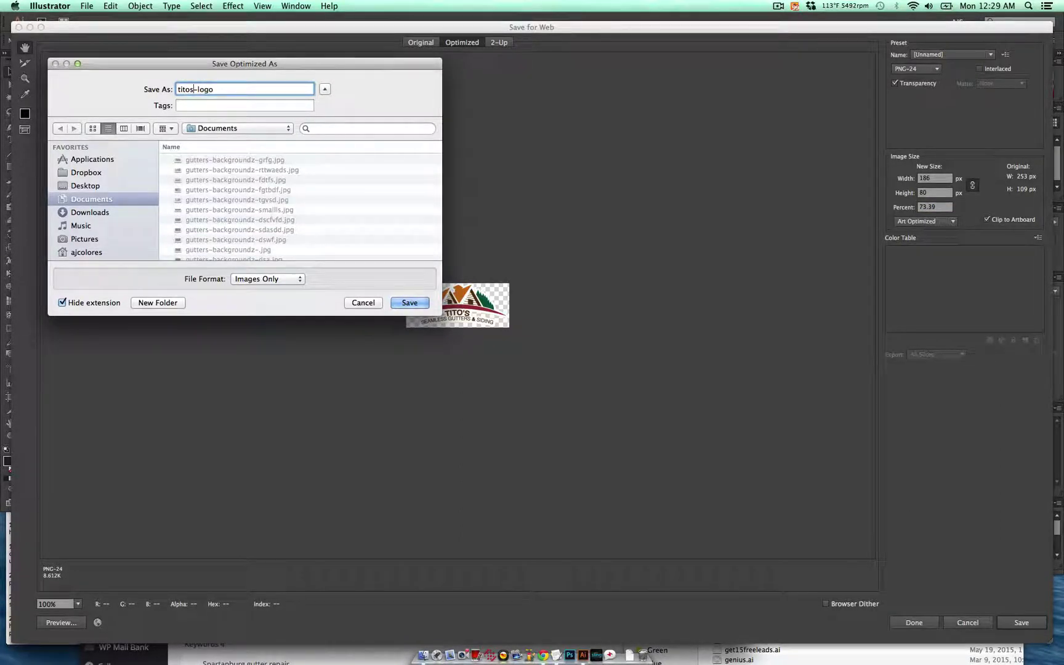
{"action": "type", "text": "-gutters"}
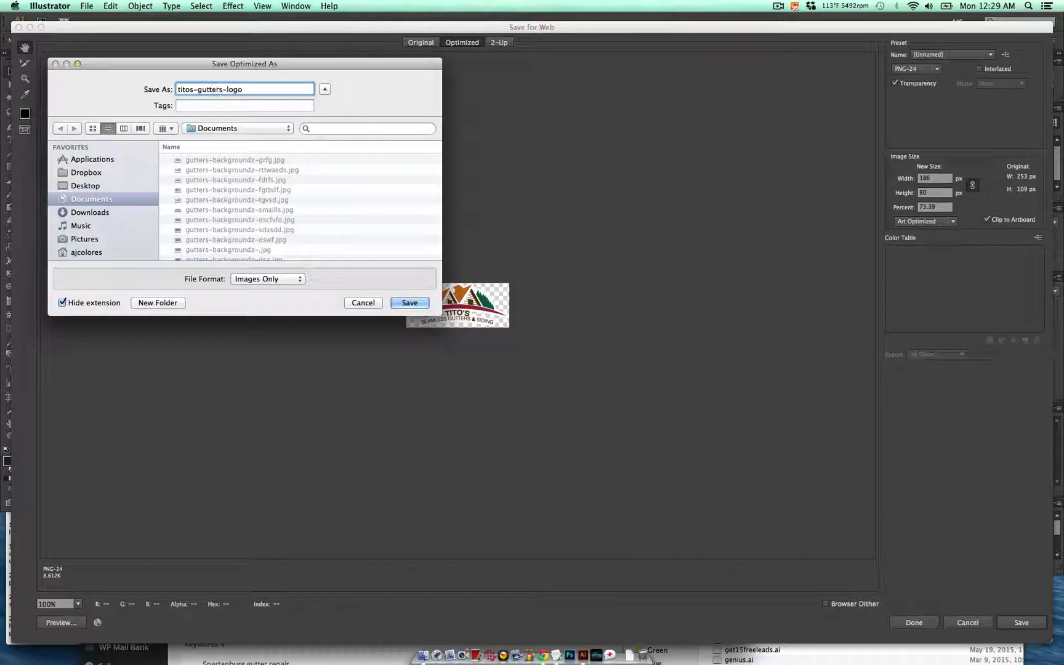
{"action": "key", "text": "Return"}
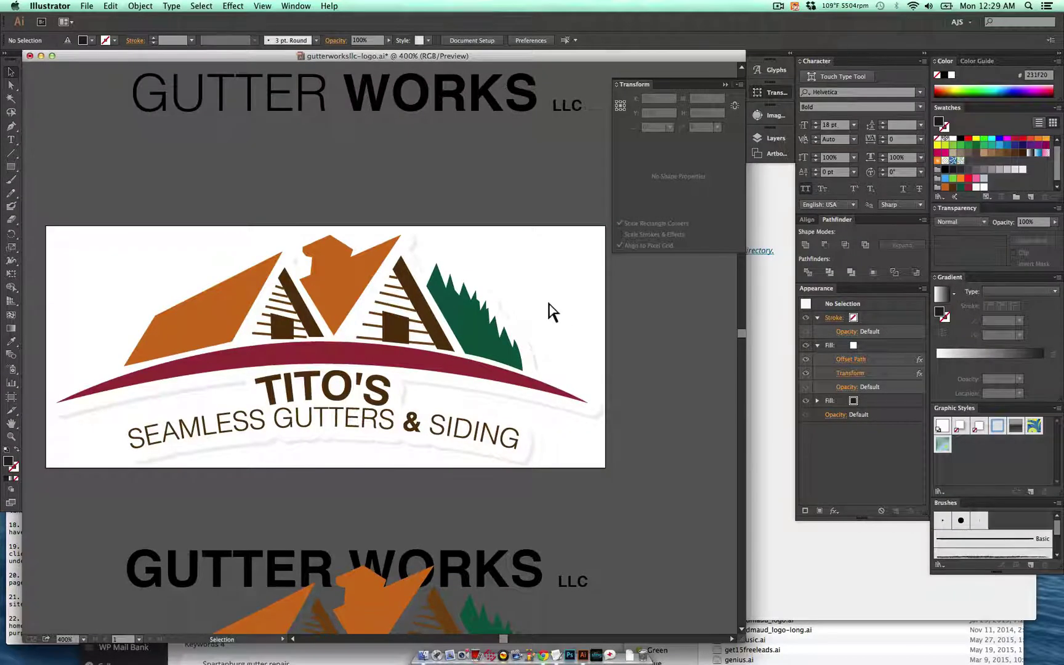
- Export an 800 × 345 px logo PNG named Titosgutters-logo-slider to Documents
{"action": "key", "text": "super+alt+shift+s"}
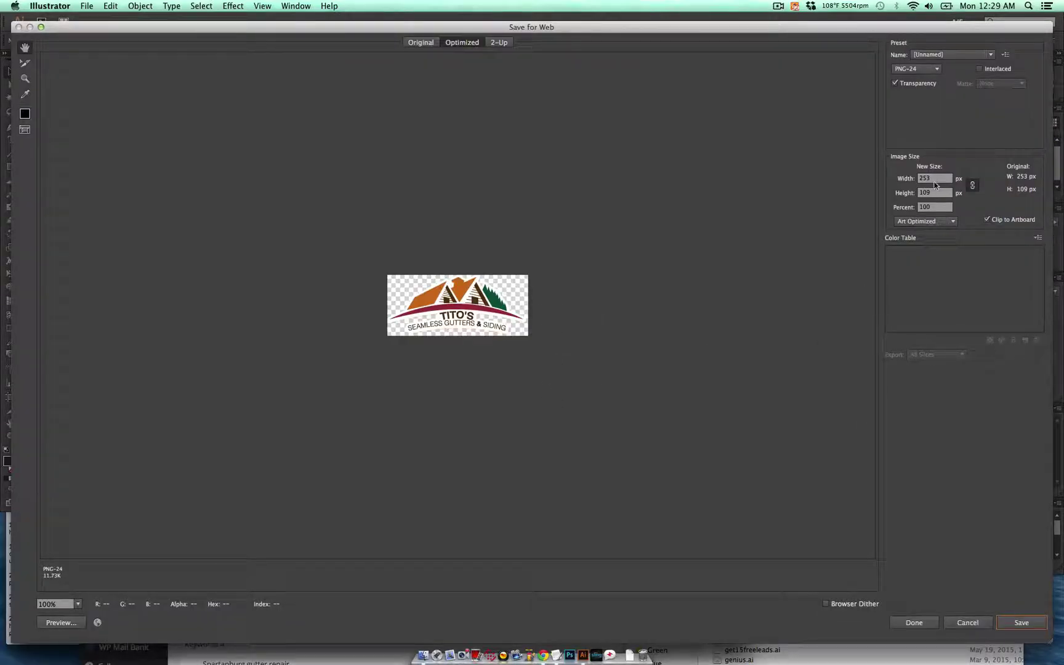
{"action": "type", "text": "800"}
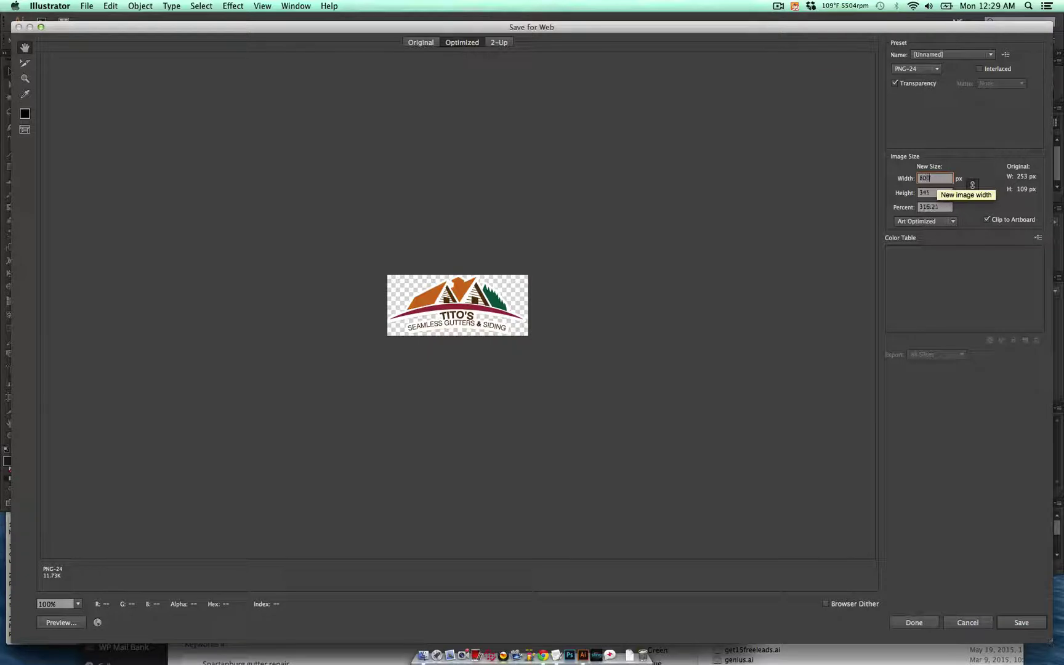
{"action": "left_click", "coordinate": [940, 197]}
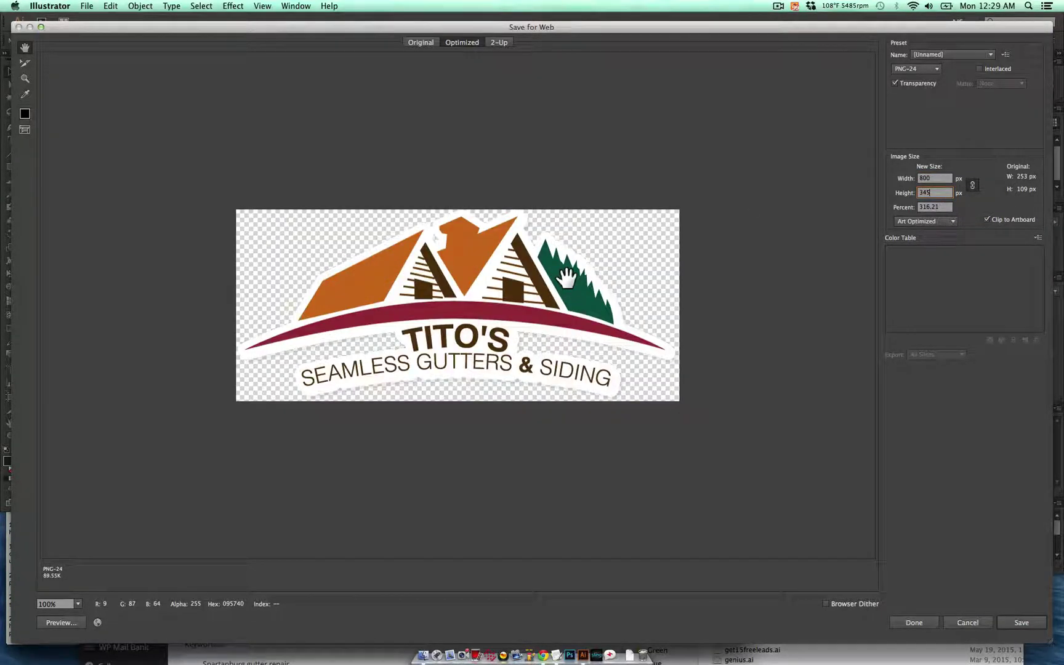
{"action": "key", "text": "Return"}
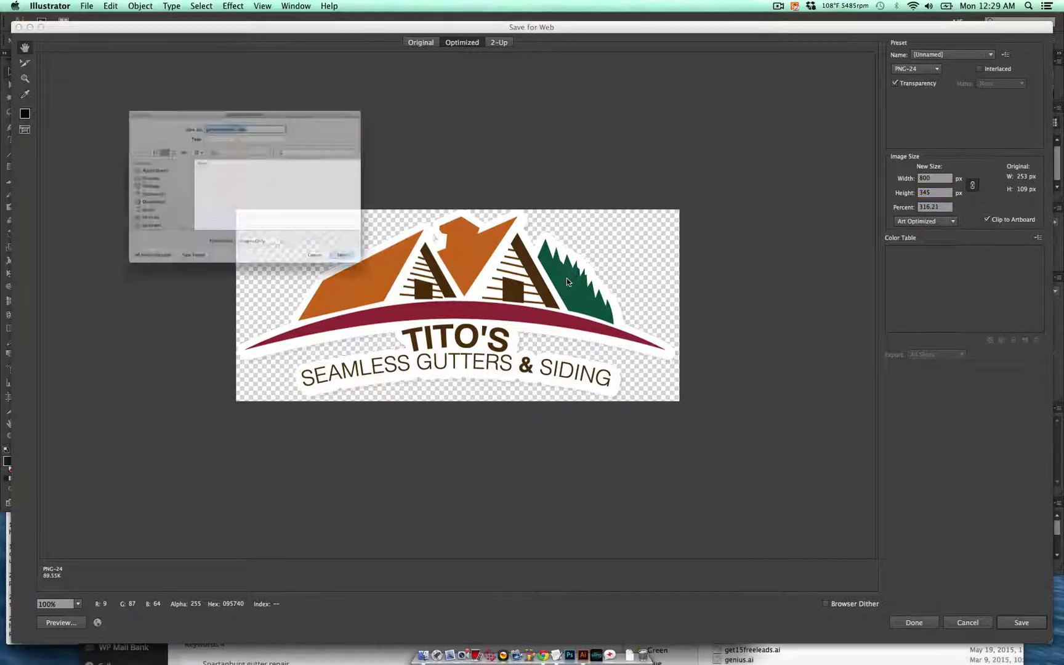
{"action": "key", "text": "shift+Left"}
{"action": "key", "text": "shift+Left"}
{"action": "key", "text": "shift+Left"}
{"action": "key", "text": "shift+Left"}
{"action": "key", "text": "shift+Left"}
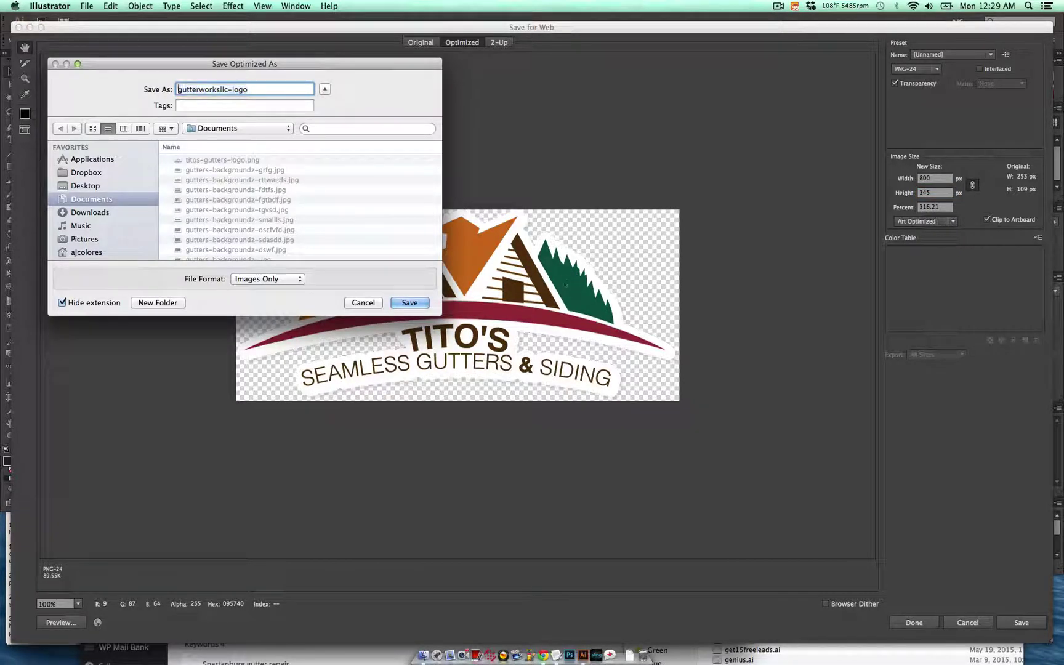
{"action": "type", "text": "Tito's Seamless Gutters & Siding"}
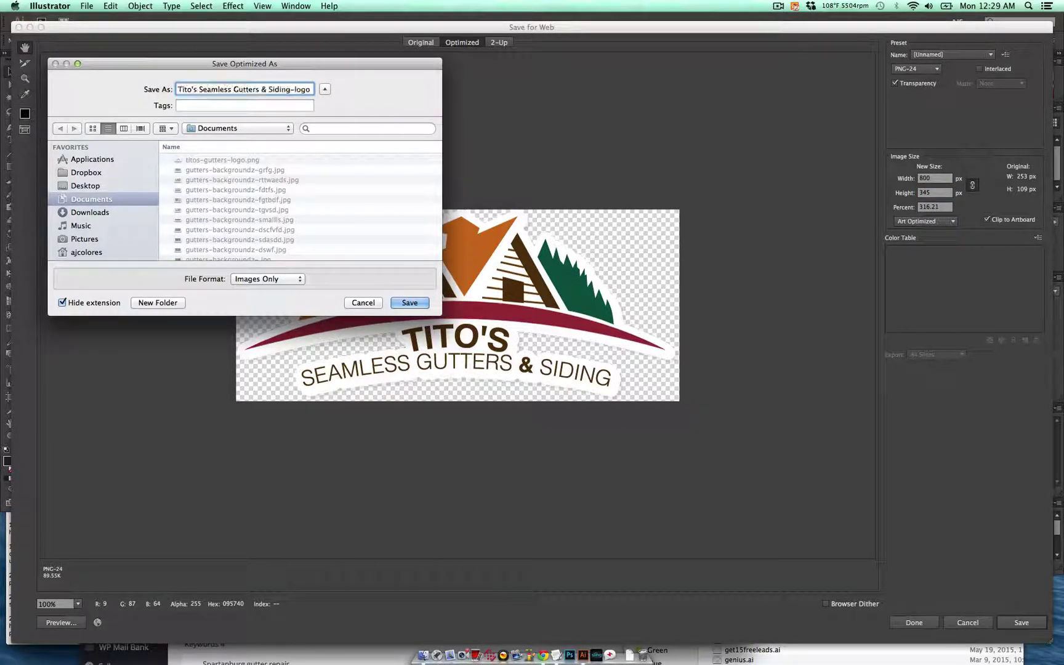
{"action": "key", "text": "alt+shift+Left"}
{"action": "key", "text": "alt+shift+Left"}
{"action": "key", "text": "alt+shift+Left"}
{"action": "key", "text": "BackSpace"}
{"action": "key", "text": "BackSpace"}
{"action": "key", "text": "BackSpace"}
{"action": "key", "text": "BackSpace"}
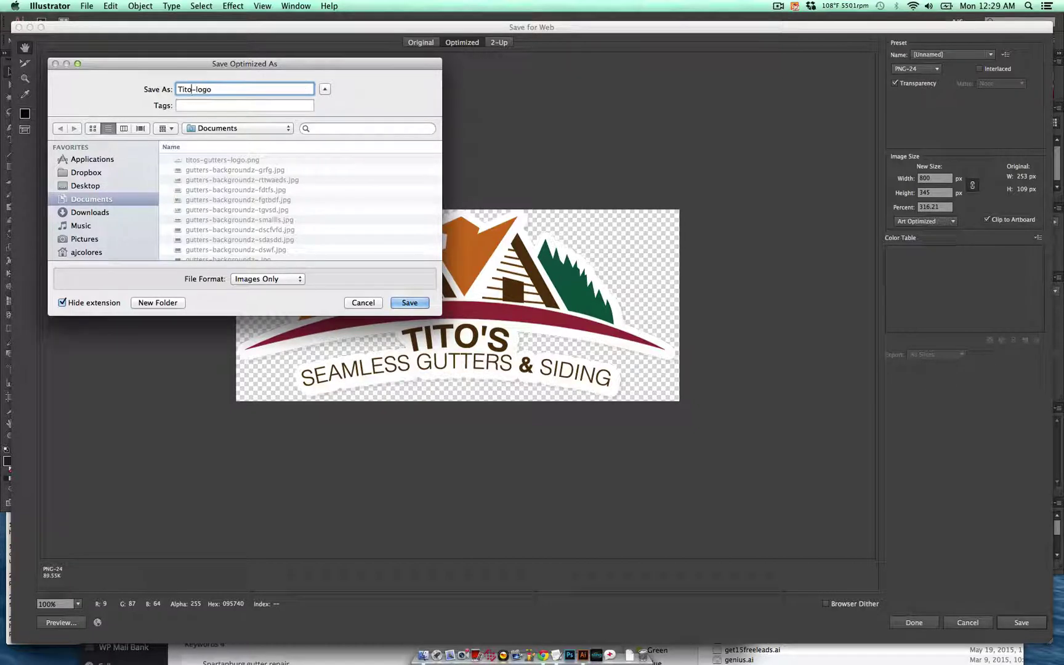
{"action": "type", "text": "sgutte"}
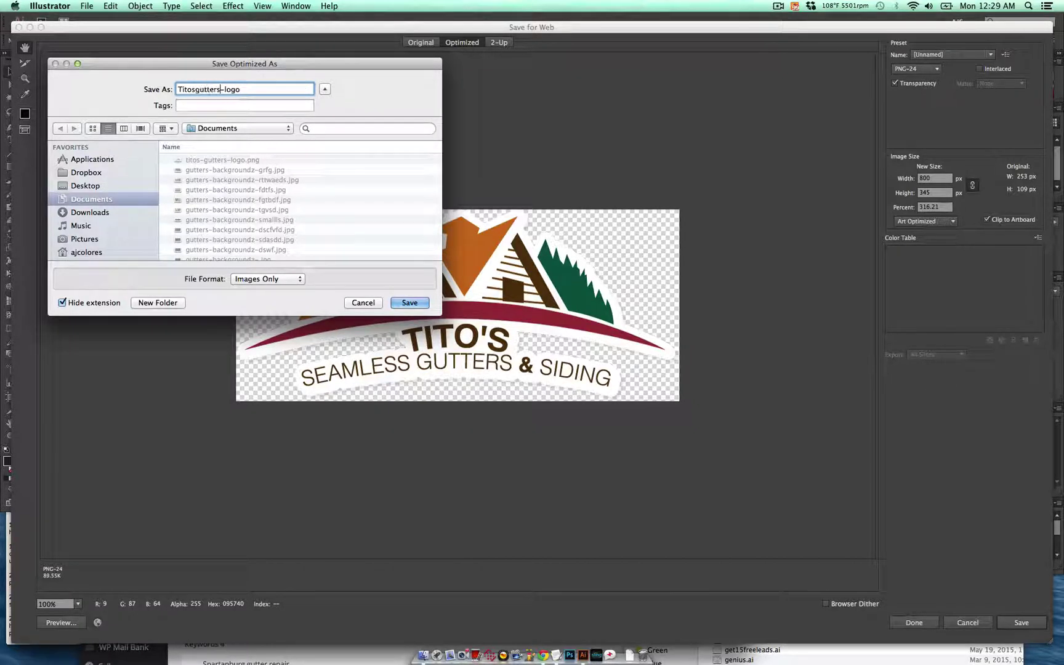
{"action": "type", "text": "rs"}
{"action": "key", "text": "super+Right"}
{"action": "type", "text": "-slider"}
{"action": "key", "text": "Return"}
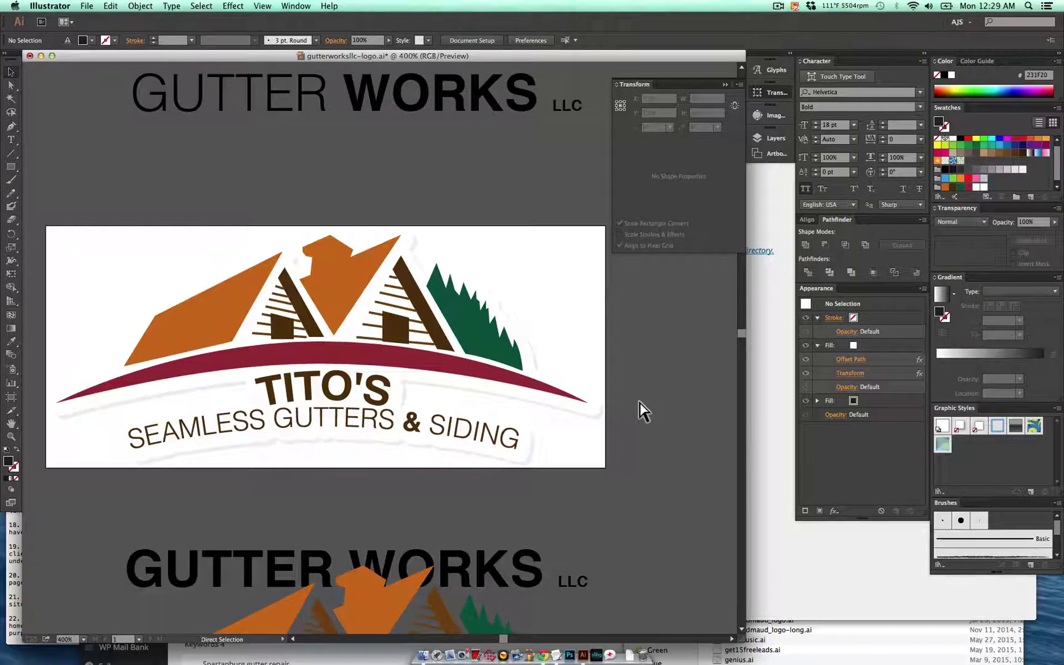
- Save the artwork as gutterworksllc-logo2.ai and switch back to the browser
{"action": "key", "text": "super+shift+s"}
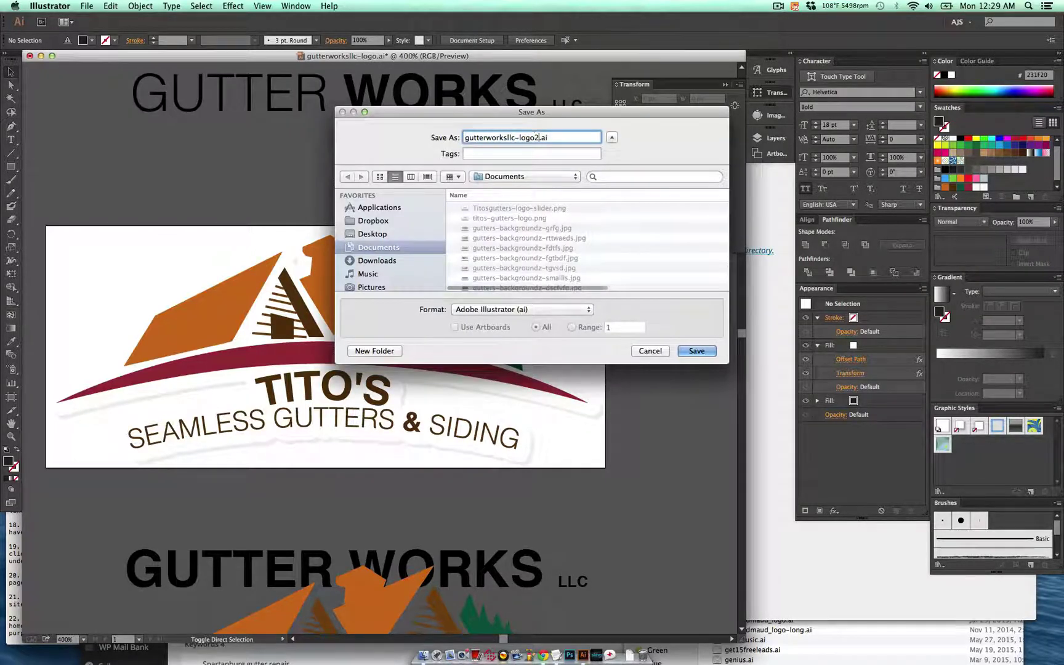
{"action": "key", "text": "Escape"}
{"action": "key", "text": "Escape"}
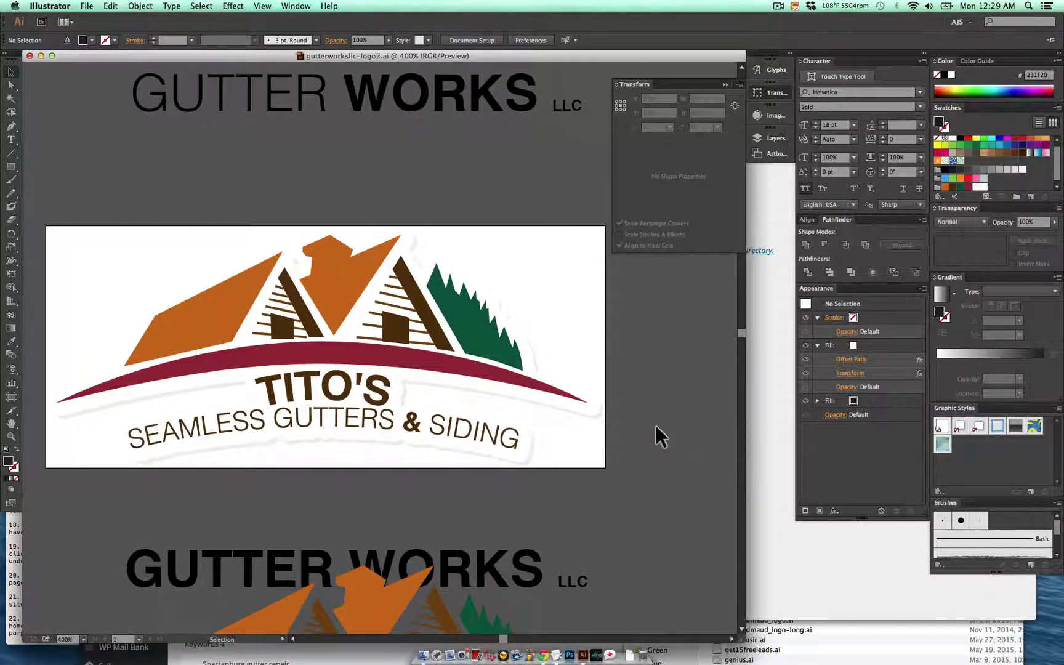
{"action": "key", "text": "super+Tab"}
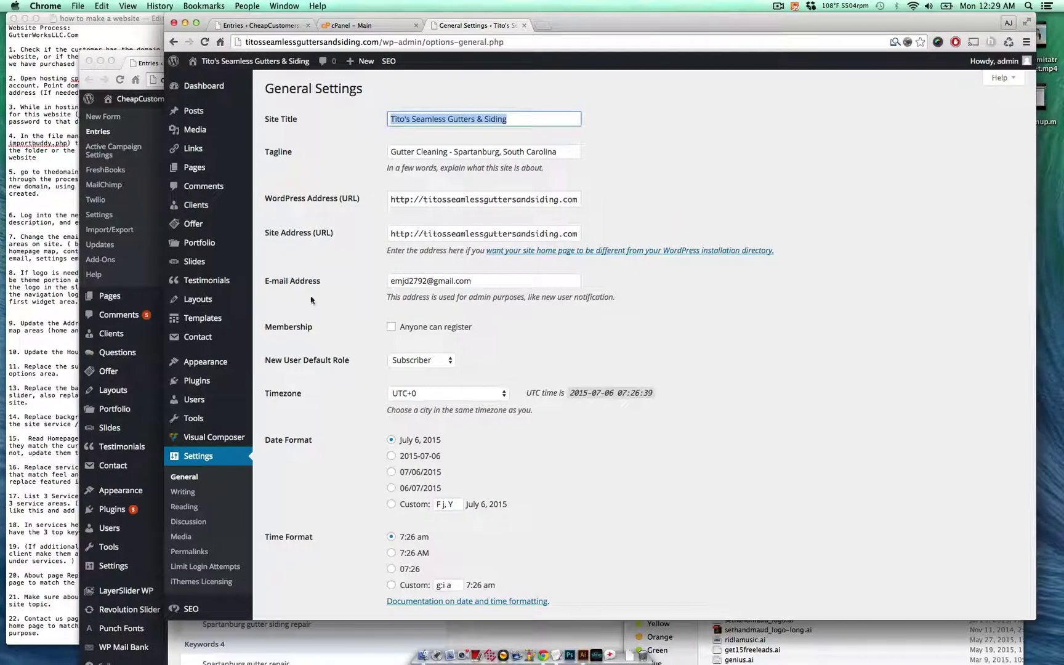
- In BeTheme Options > Global > Logo, remove the current Gutter Works logo
{"action": "left_click", "coordinate": [55, 295]}
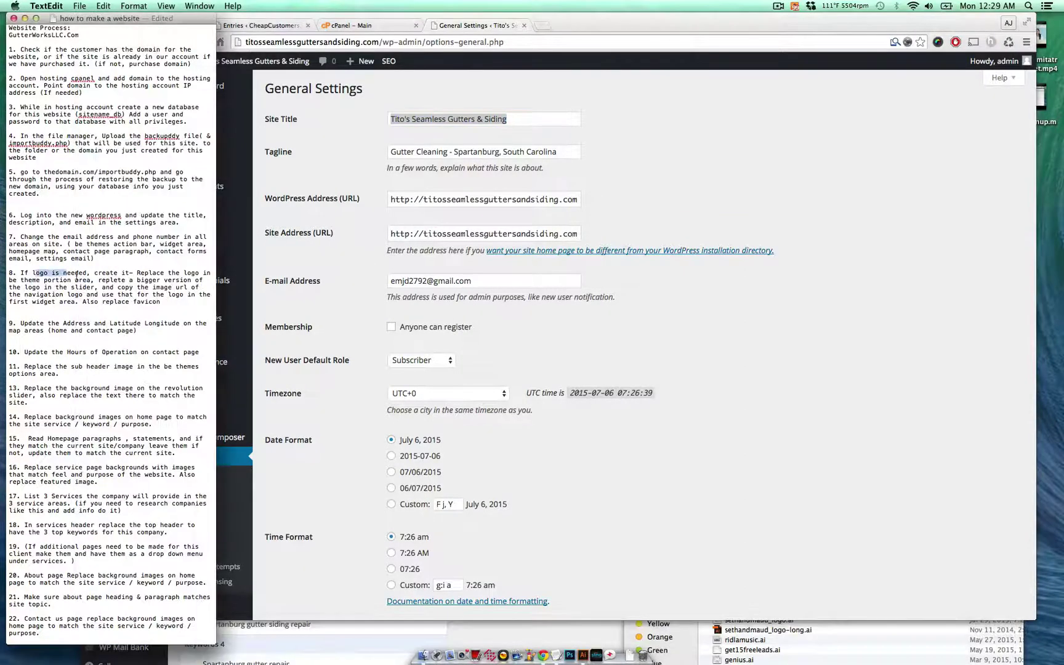
{"action": "left_click", "coordinate": [259, 346]}
{"action": "scroll", "coordinate": [258, 346], "scroll_direction": "down", "scroll_amount": 1}
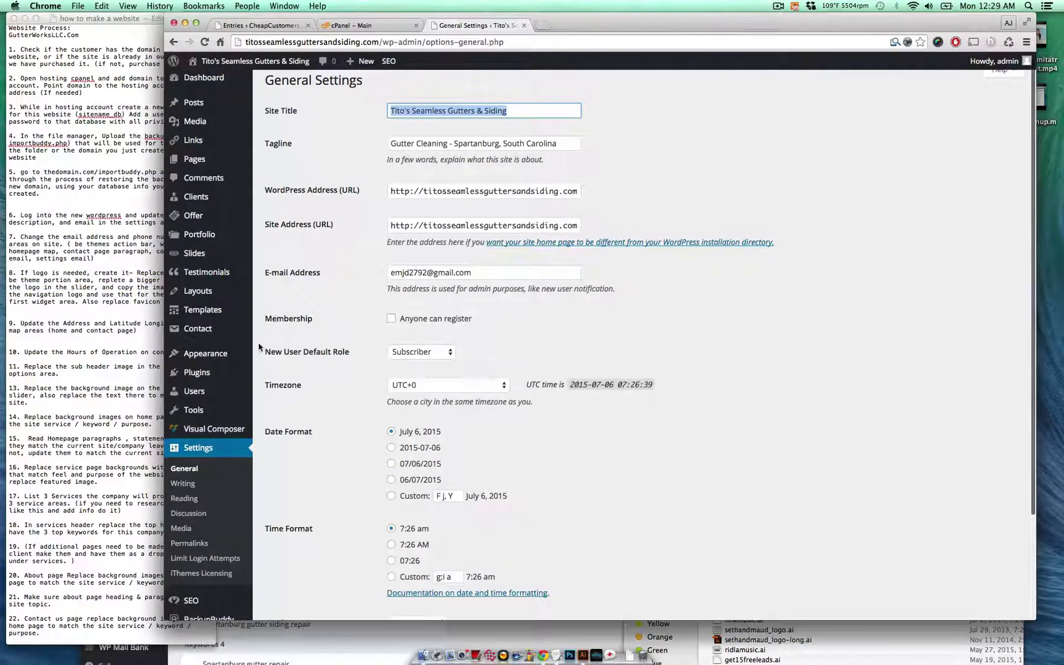
{"action": "mouse_move", "coordinate": [245, 357]}
{"action": "left_click", "coordinate": [311, 431]}
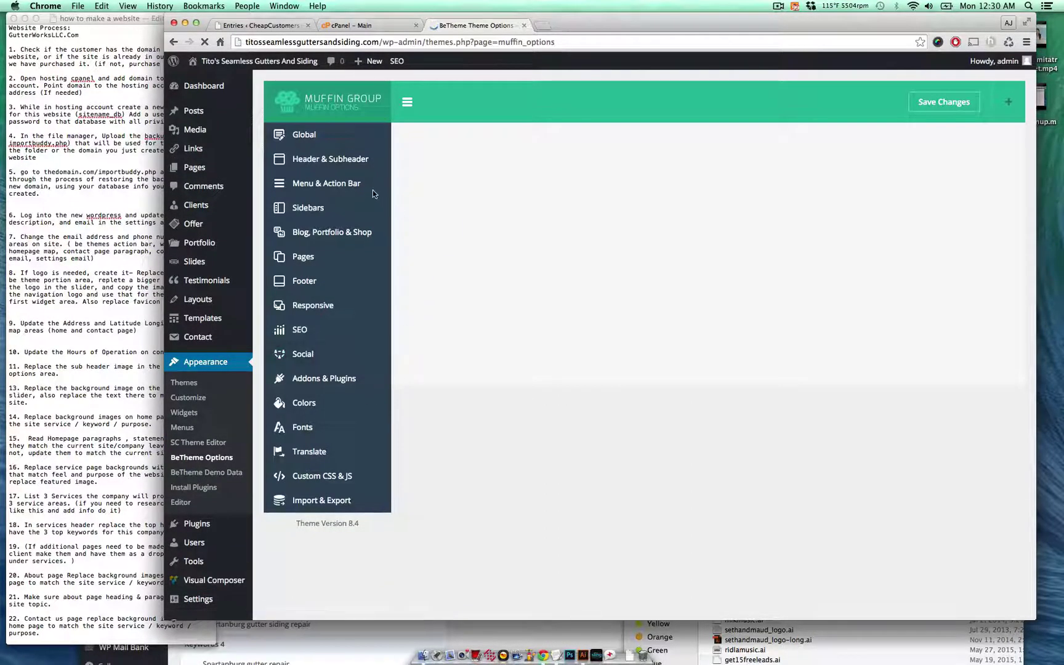
{"action": "left_click", "coordinate": [345, 138]}
{"action": "left_click", "coordinate": [345, 174]}
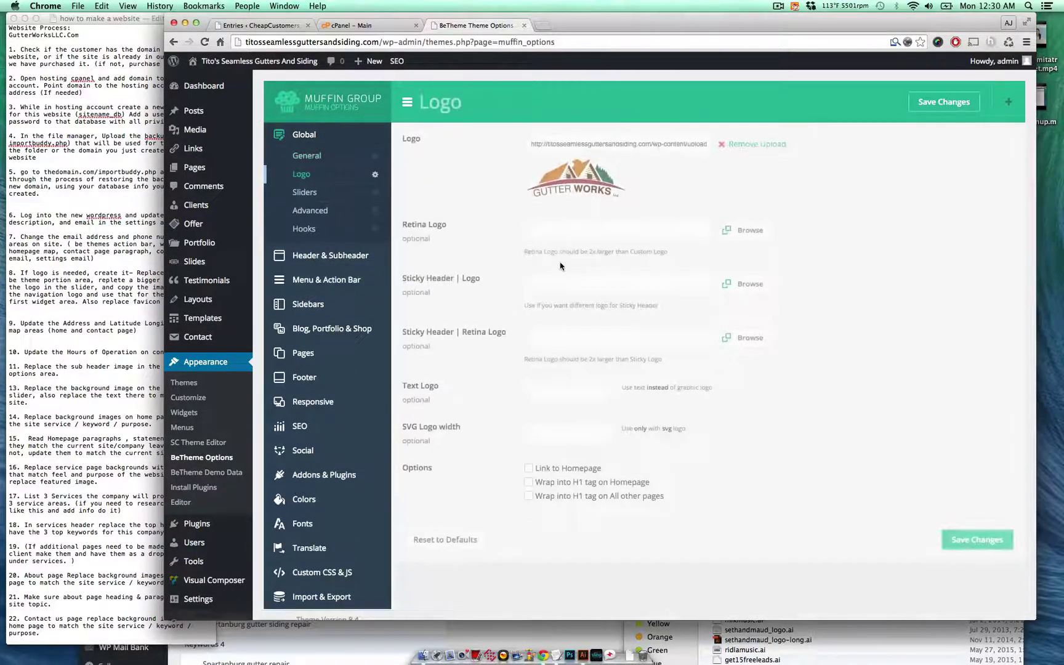
{"action": "left_click", "coordinate": [754, 144]}
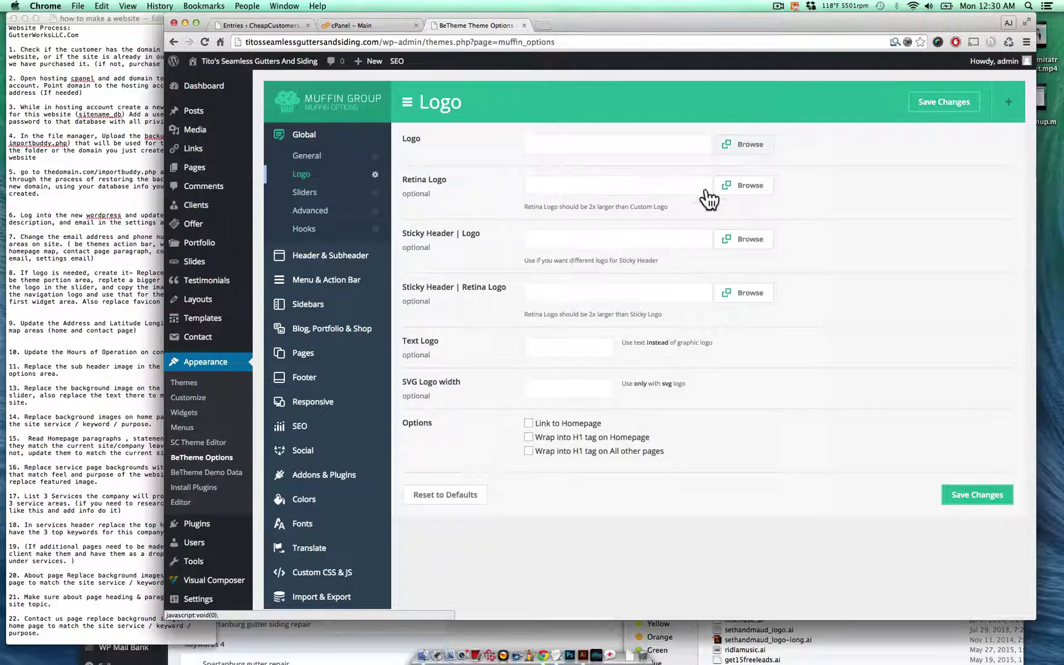
- Upload Titosgutters-logo-slider.png and titos-gutters-logo.png from Documents into the Media Library
{"action": "left_click", "coordinate": [717, 186]}
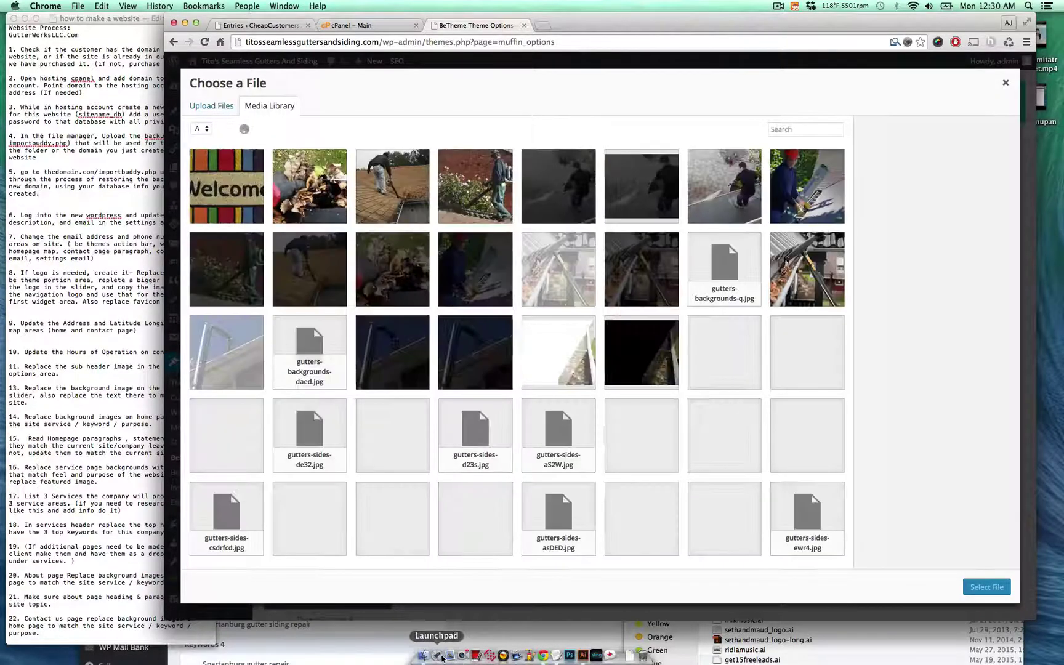
{"action": "left_click", "coordinate": [423, 656]}
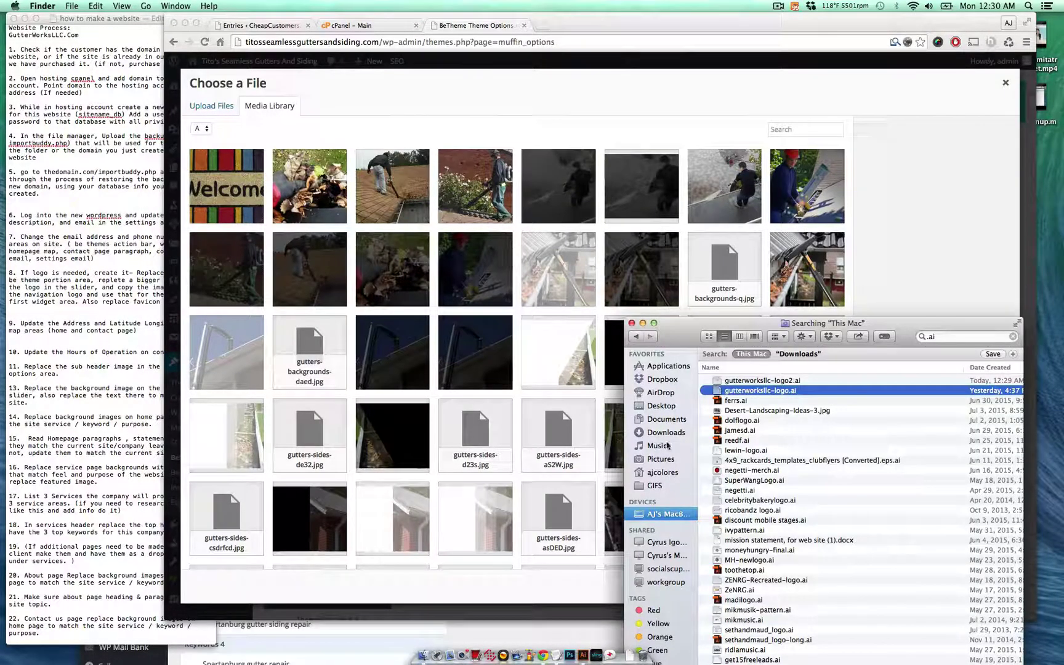
{"action": "left_click", "coordinate": [1013, 336]}
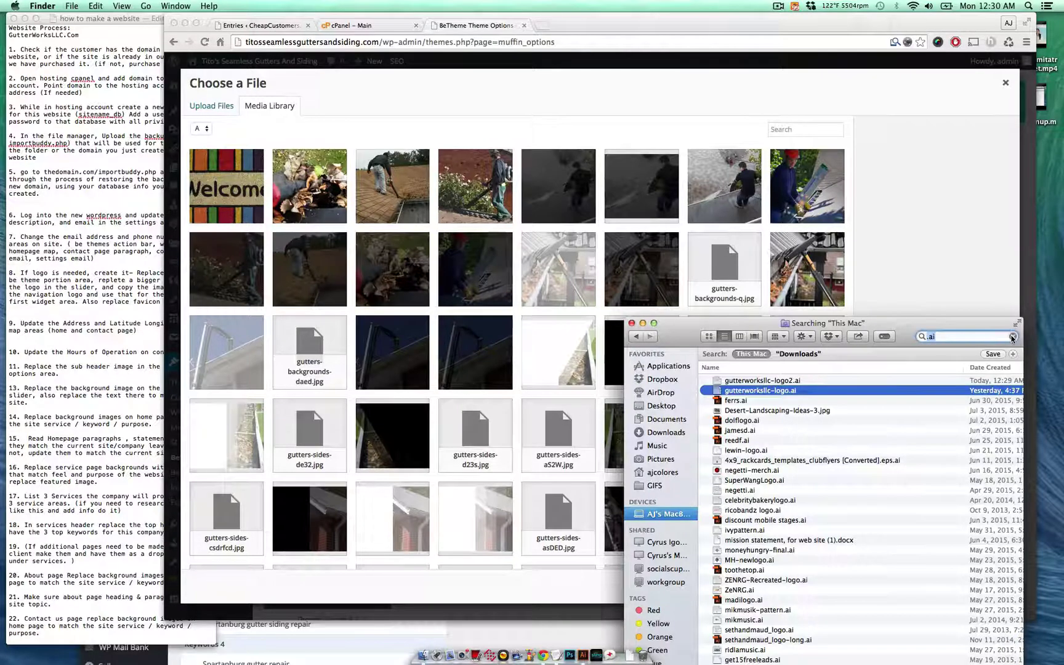
{"action": "scroll", "coordinate": [822, 425], "scroll_direction": "down", "scroll_amount": 10}
{"action": "scroll", "coordinate": [821, 424], "scroll_direction": "down", "scroll_amount": 15}
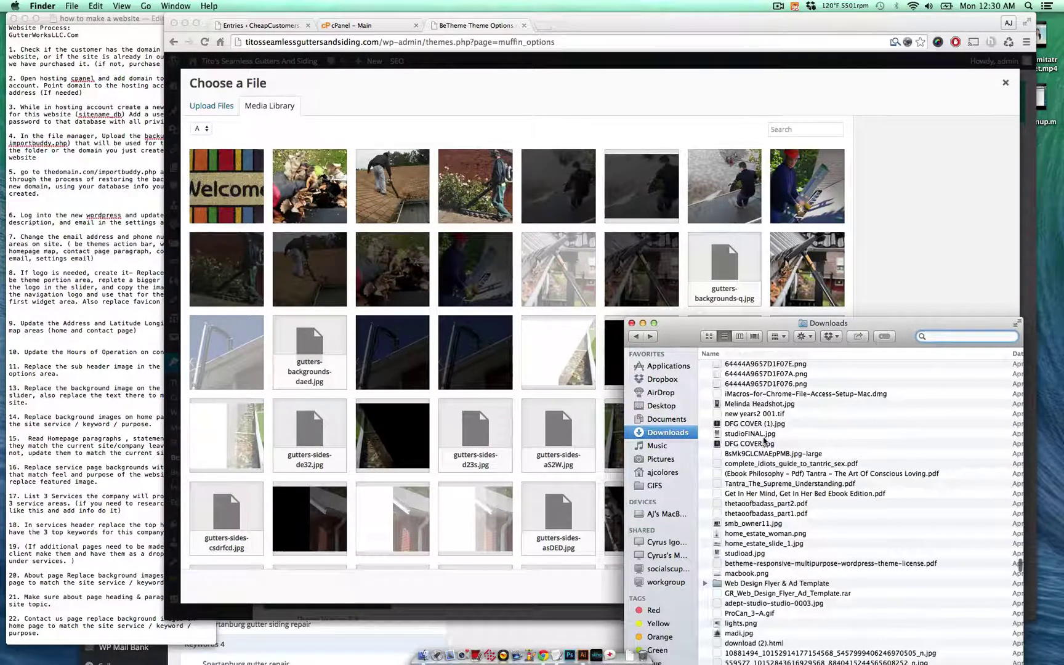
{"action": "scroll", "coordinate": [764, 439], "scroll_direction": "up", "scroll_amount": 10}
{"action": "left_click", "coordinate": [655, 420]}
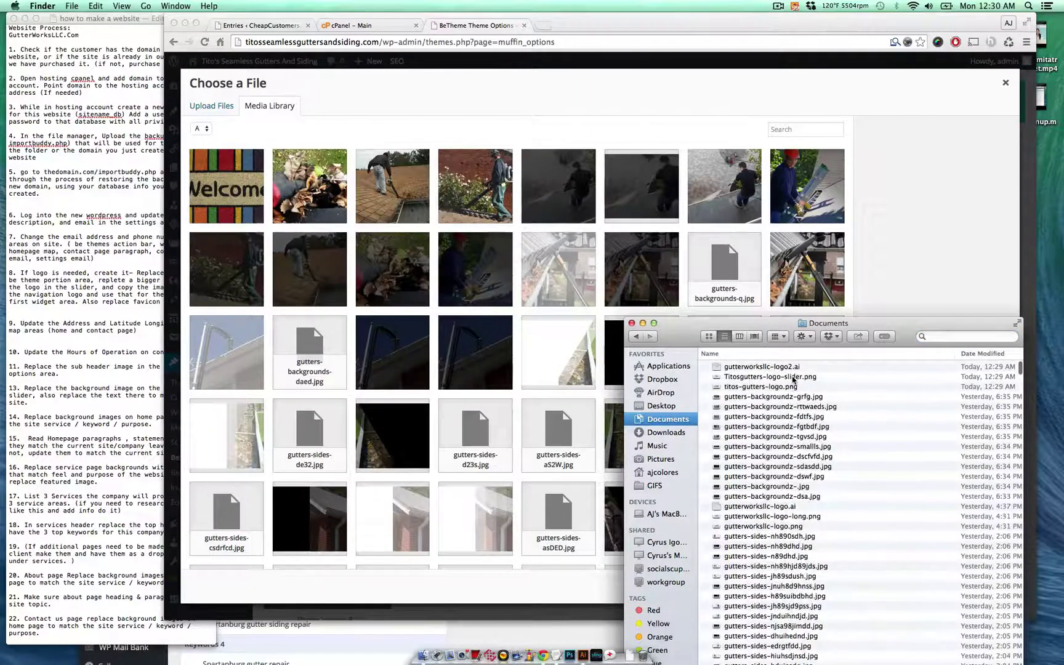
{"action": "left_click", "coordinate": [792, 377]}
{"action": "left_click", "coordinate": [779, 388], "text": "shift"}
{"action": "left_click_drag", "start_coordinate": [495, 312], "coordinate": [448, 321]}
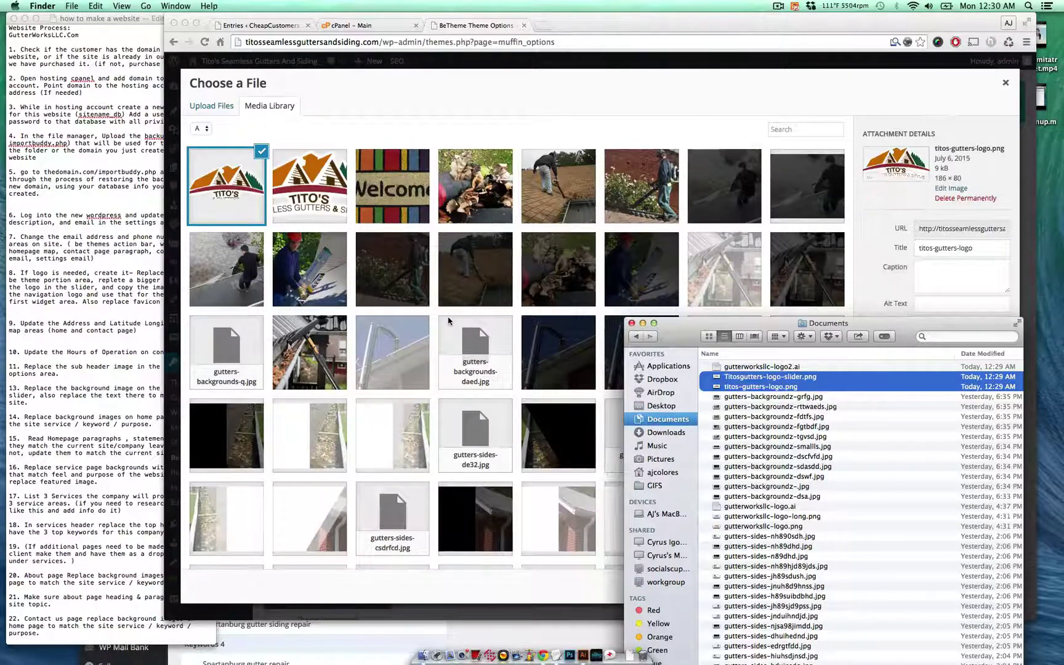
- Copy titos-gutters-logo's URL, set it as the site logo, and save changes
{"action": "left_click", "coordinate": [421, 101]}
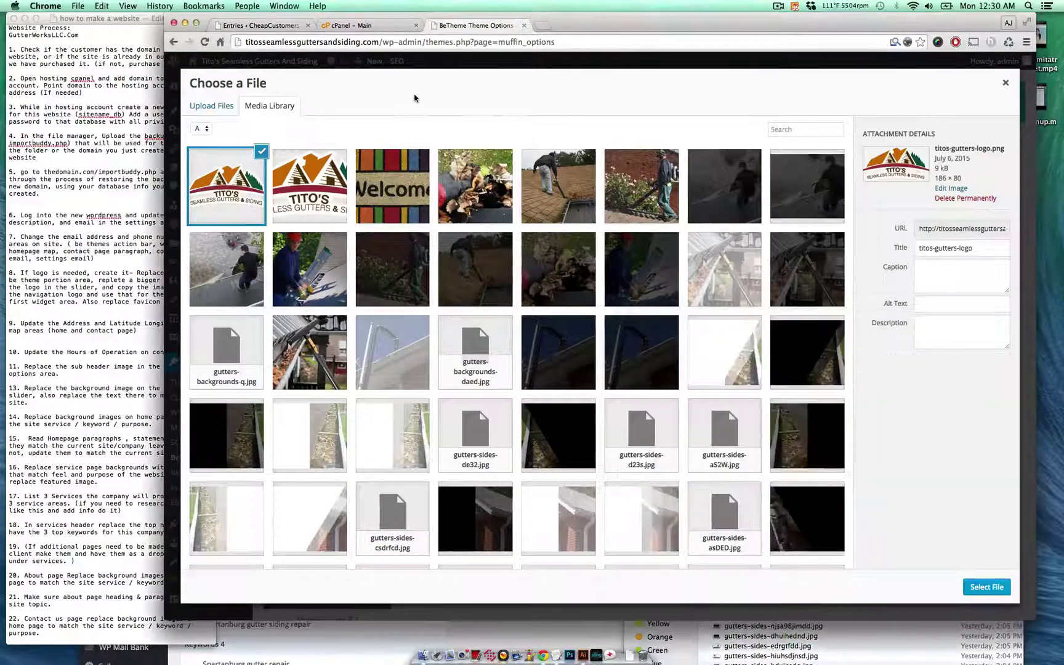
{"action": "left_click", "coordinate": [295, 215]}
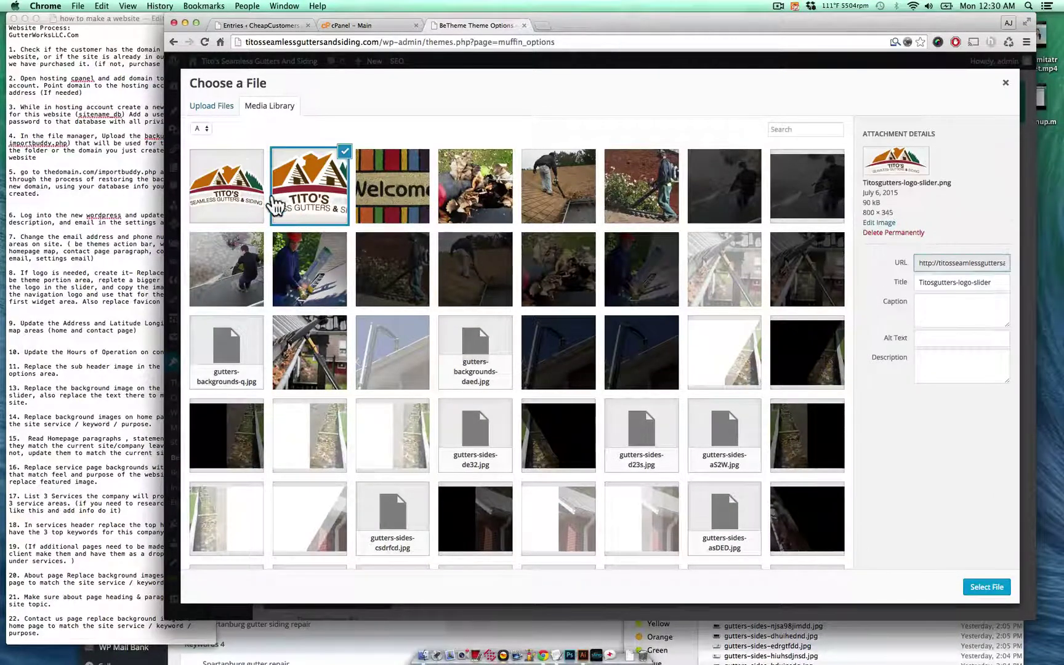
{"action": "left_click", "coordinate": [215, 209]}
{"action": "left_click", "coordinate": [935, 231]}
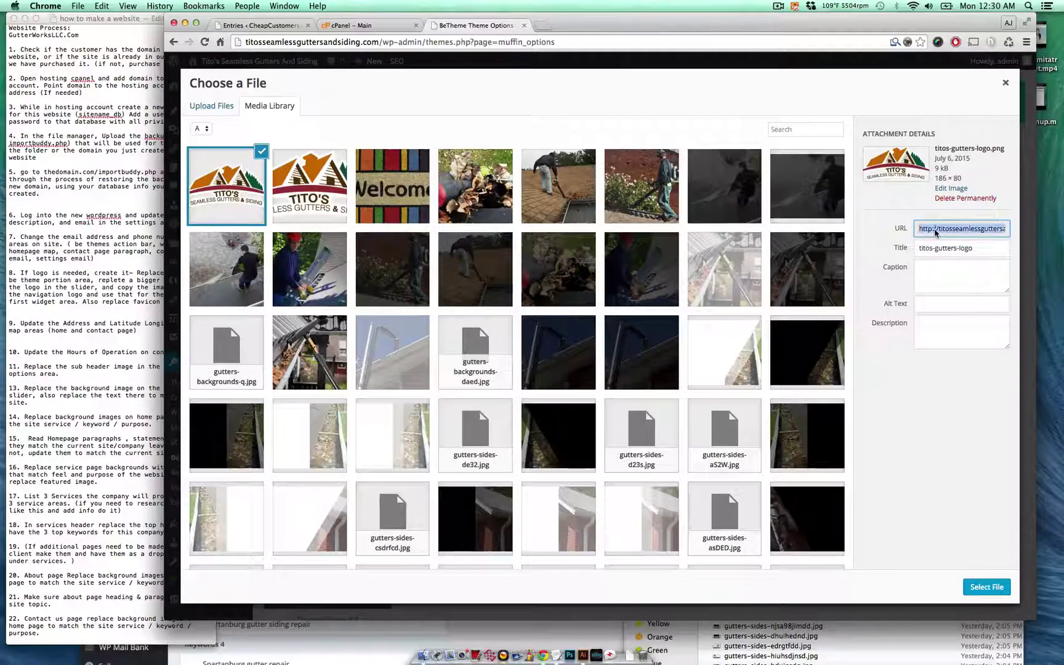
{"action": "key", "text": "super+c"}
{"action": "left_click", "coordinate": [989, 587]}
{"action": "left_click", "coordinate": [959, 540]}
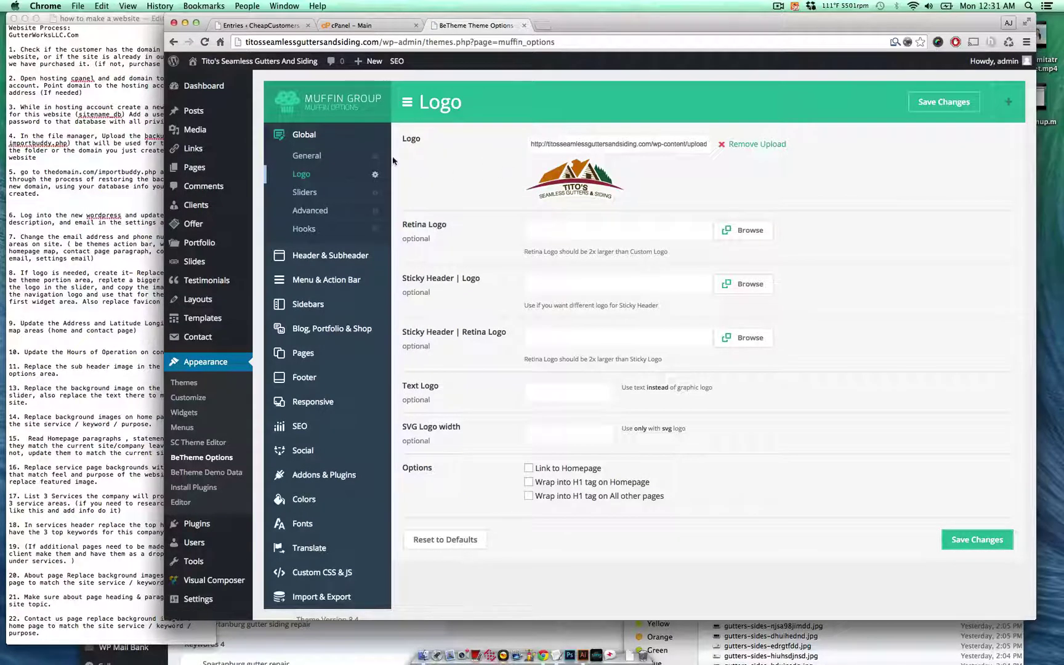
- Under Global > General, set the Favicon to the Tito's logo image and save the theme options
{"action": "left_click", "coordinate": [345, 156]}
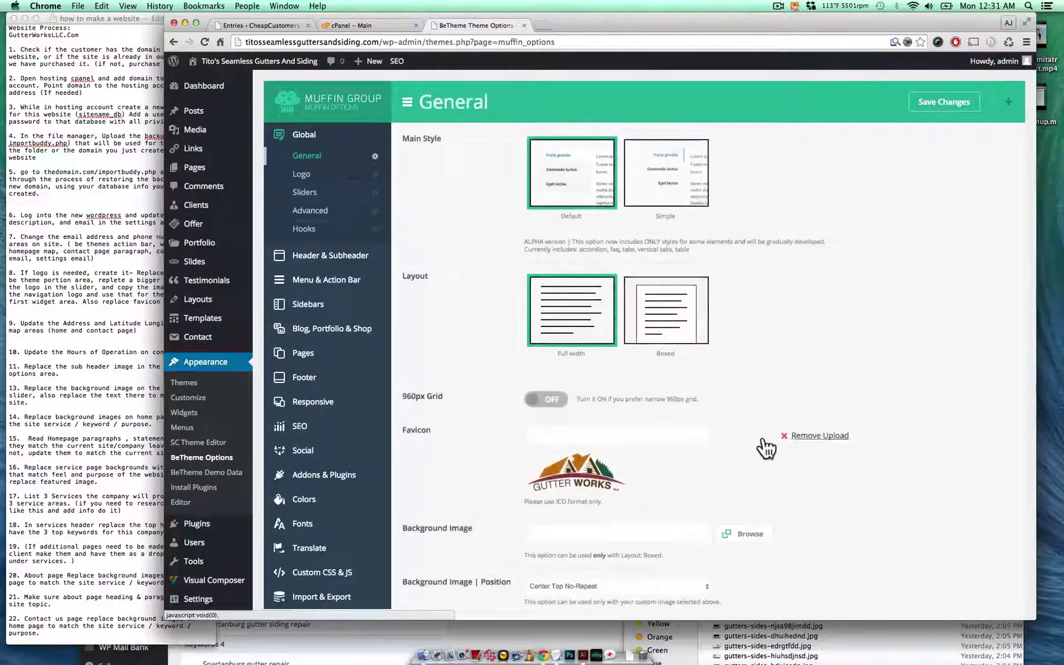
{"action": "left_click", "coordinate": [743, 445]}
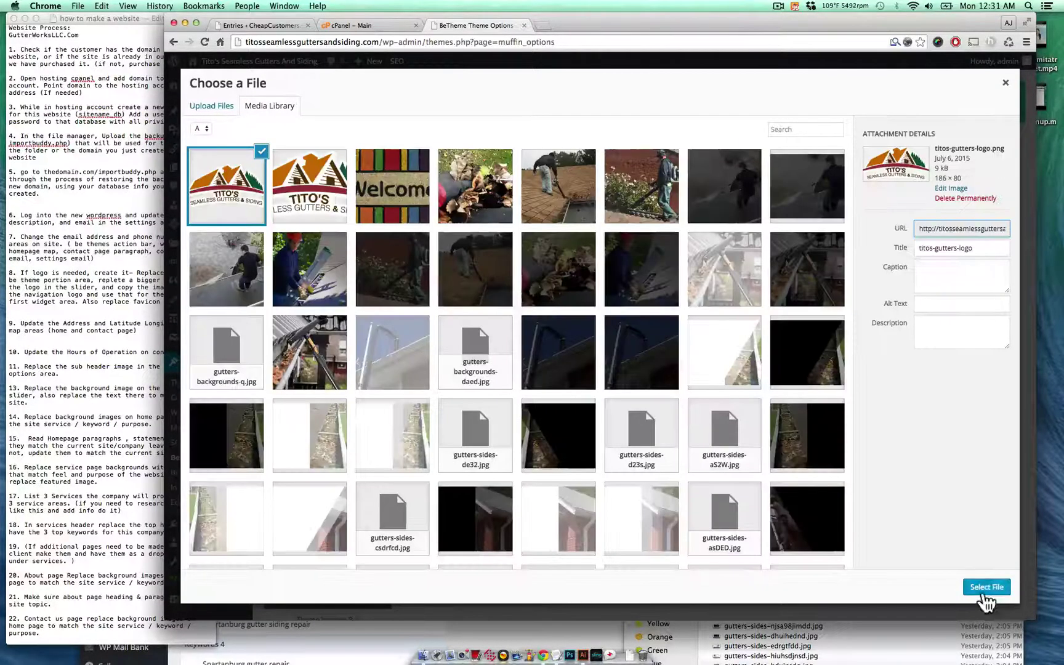
{"action": "left_click", "coordinate": [986, 588]}
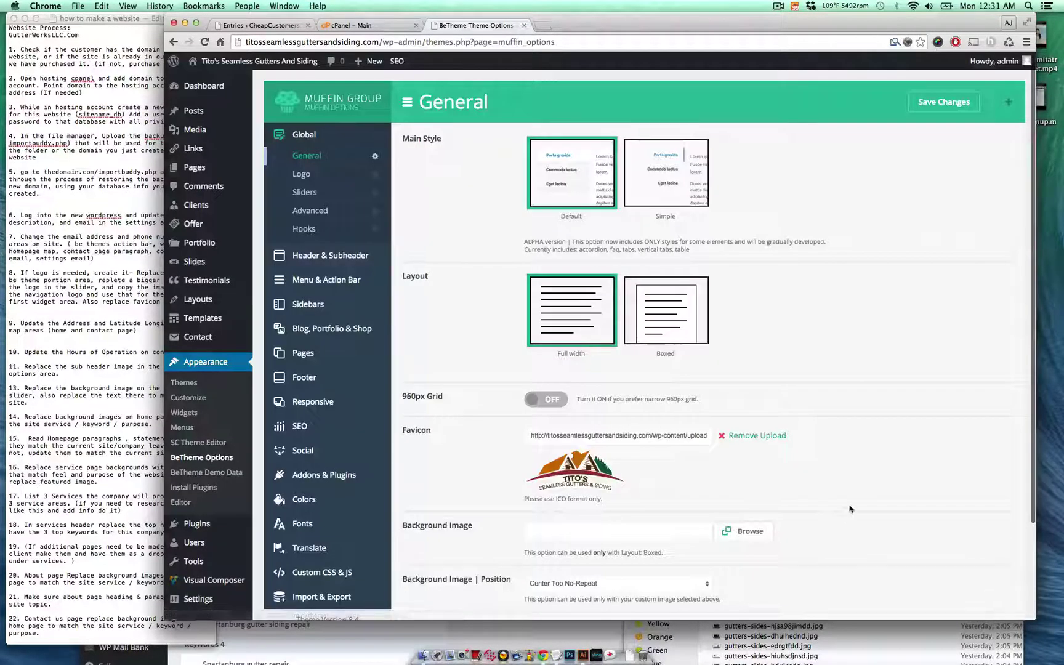
{"action": "left_click", "coordinate": [936, 111]}
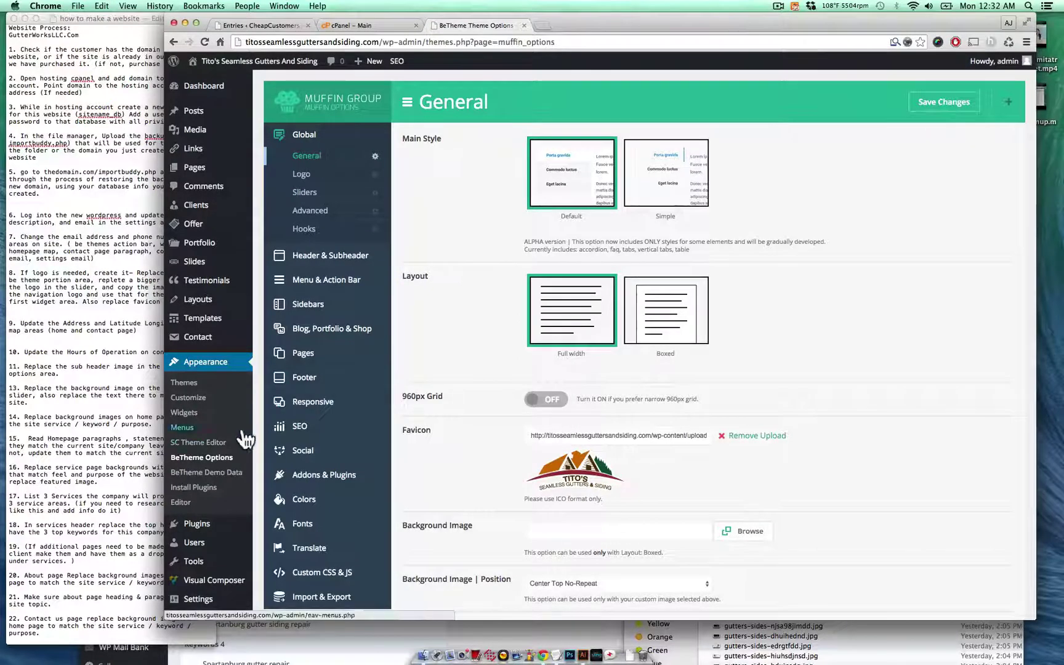
{"action": "left_click", "coordinate": [212, 413]}
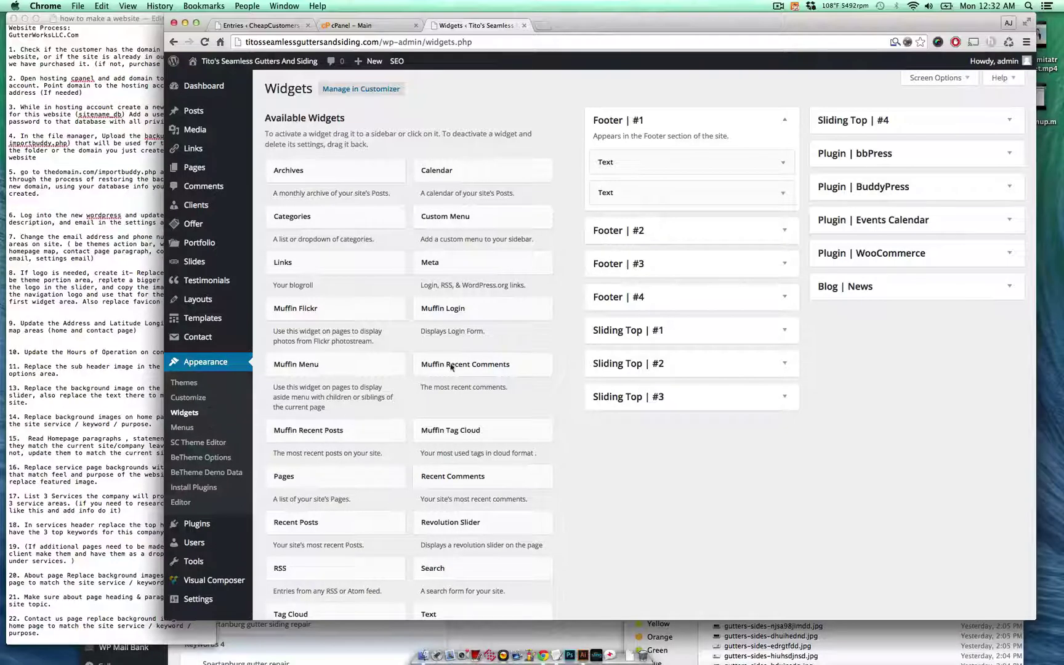
- Change the Footer #1 Text widget's logo img src to titos-gutters-logo.png and save the widget
{"action": "left_click", "coordinate": [782, 162]}
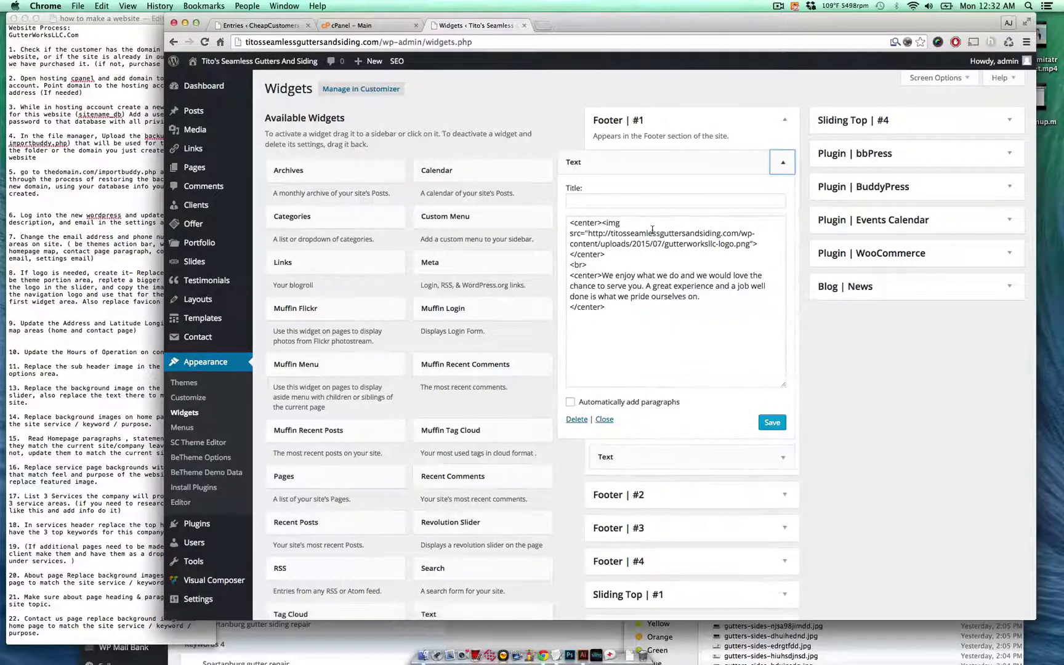
{"action": "left_click_drag", "start_coordinate": [587, 234], "coordinate": [749, 245]}
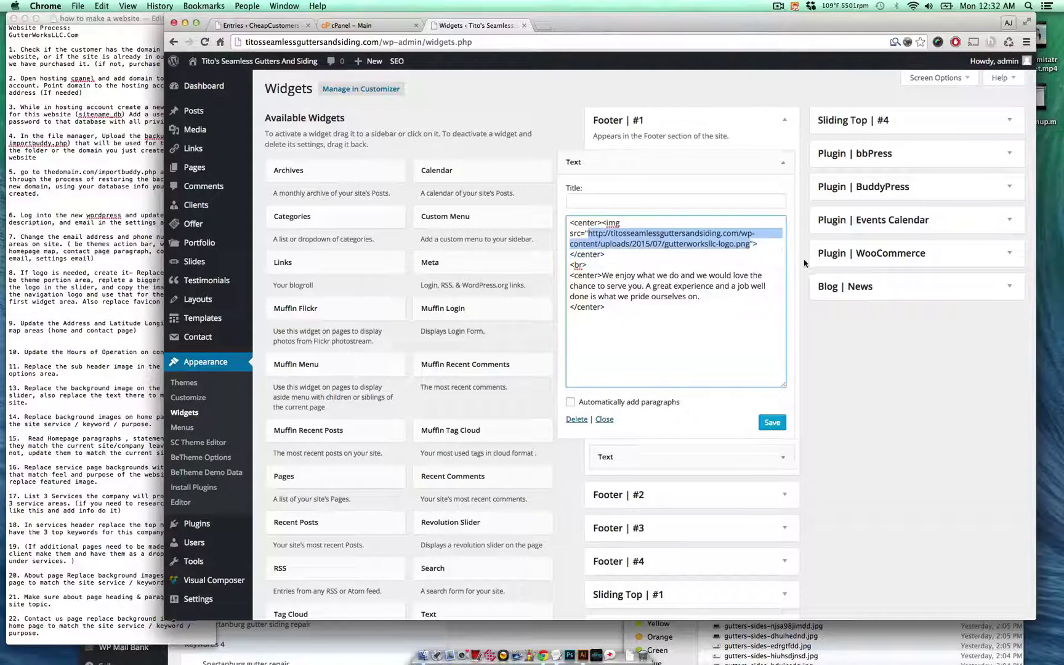
{"action": "key", "text": "super+v"}
{"action": "left_click", "coordinate": [771, 422]}
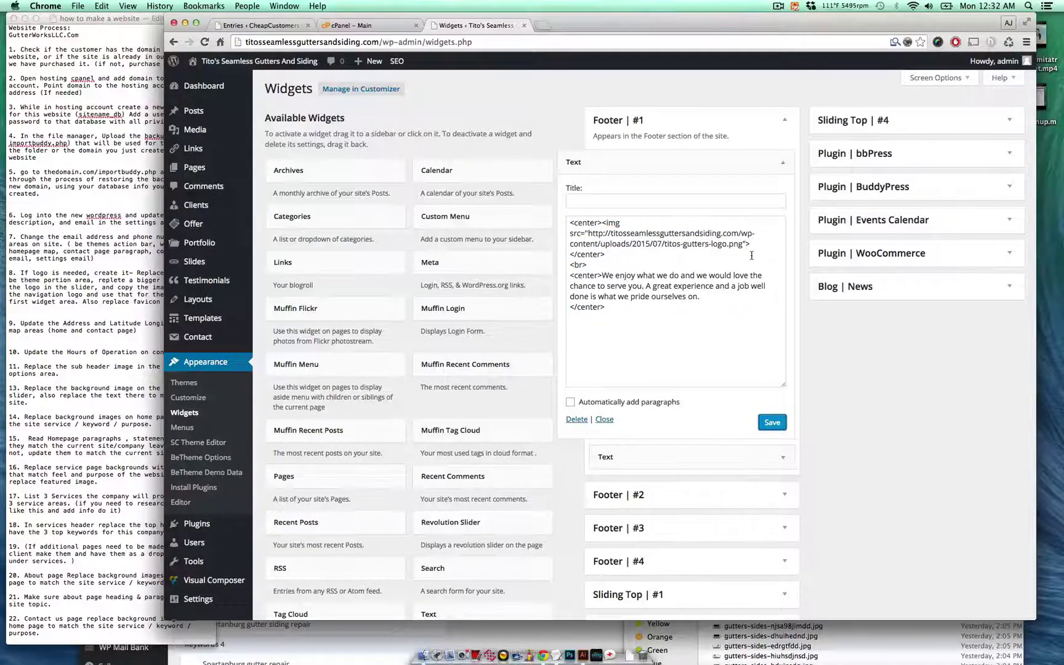
{"action": "left_click", "coordinate": [783, 162]}
{"action": "scroll", "coordinate": [370, 369], "scroll_direction": "down", "scroll_amount": 5}
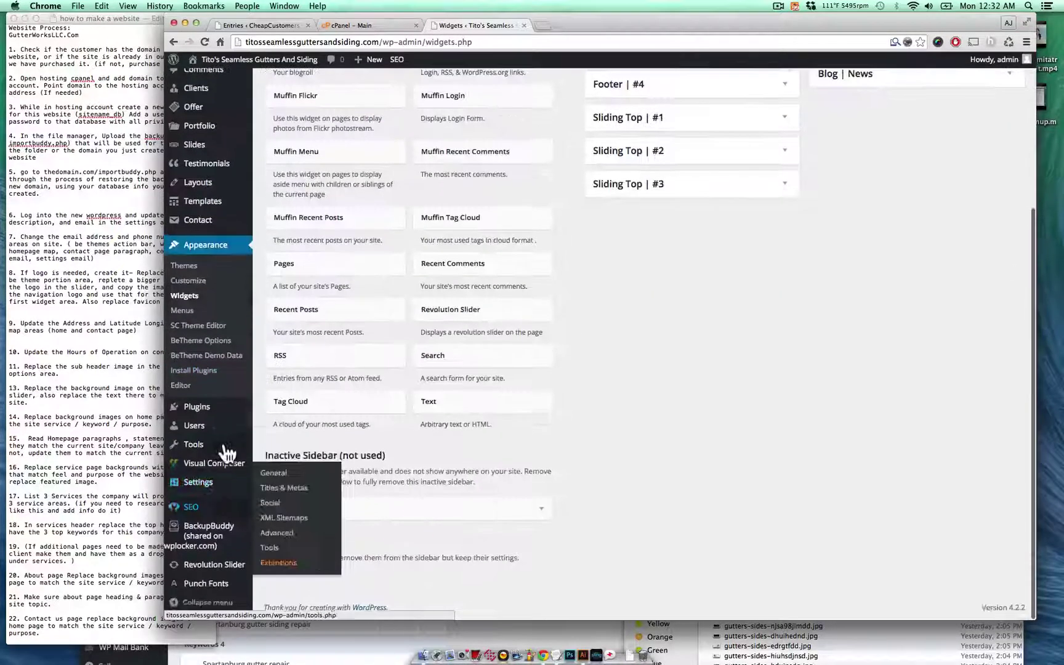
{"action": "mouse_move", "coordinate": [233, 552]}
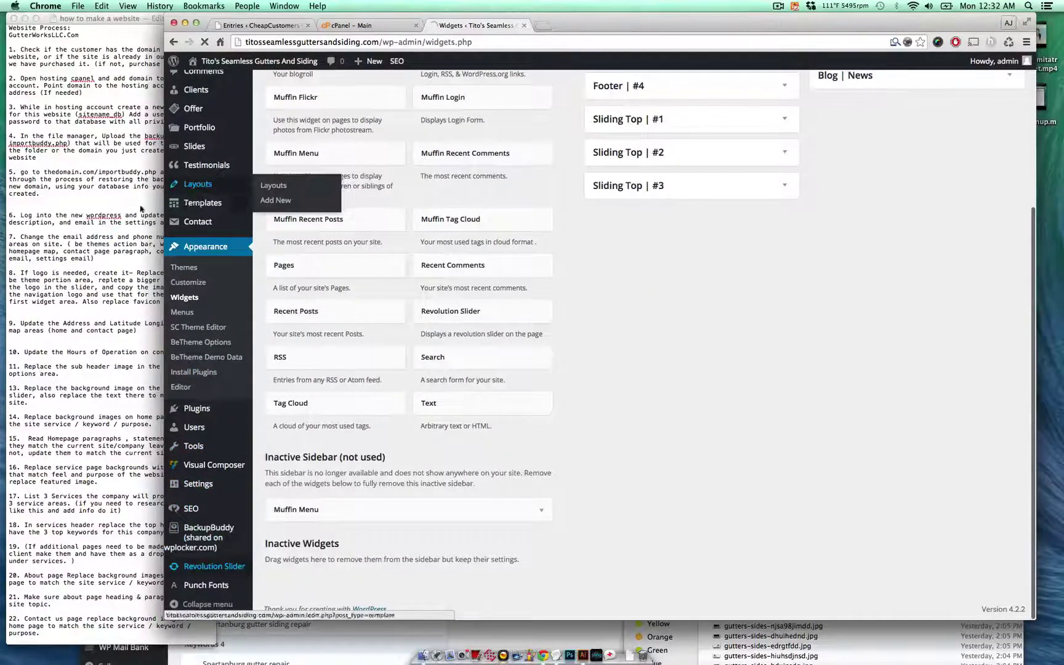
{"action": "left_click", "coordinate": [159, 259]}
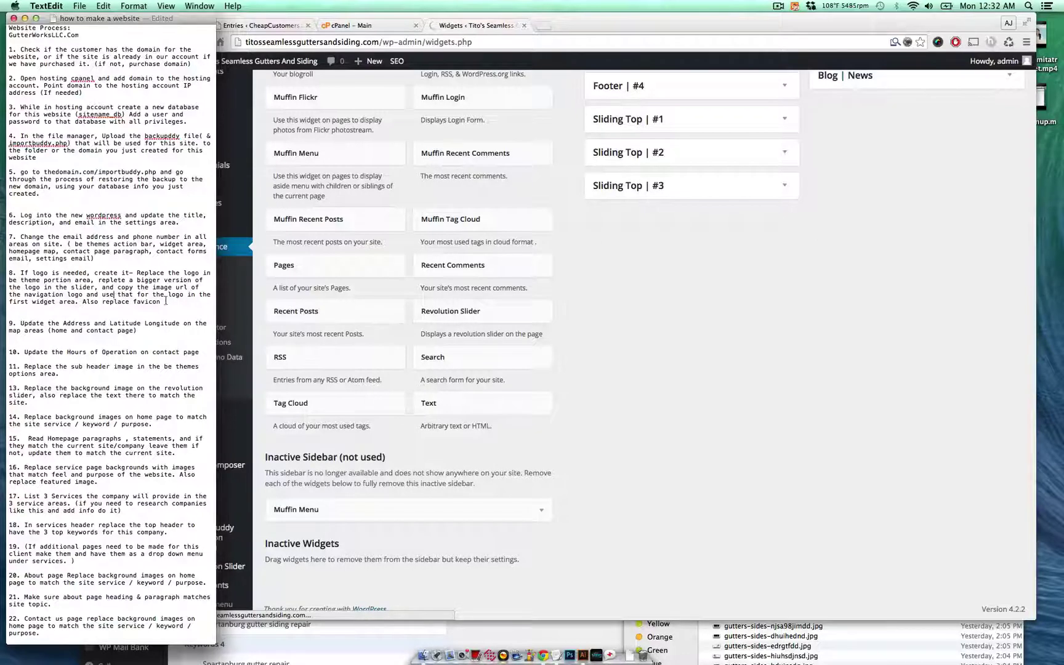
- Open slide 1 of the Home Tattoo slider in Revolution Slider and select its Gutter Works logo layer
{"action": "left_click", "coordinate": [609, 293]}
{"action": "left_click", "coordinate": [238, 570]}
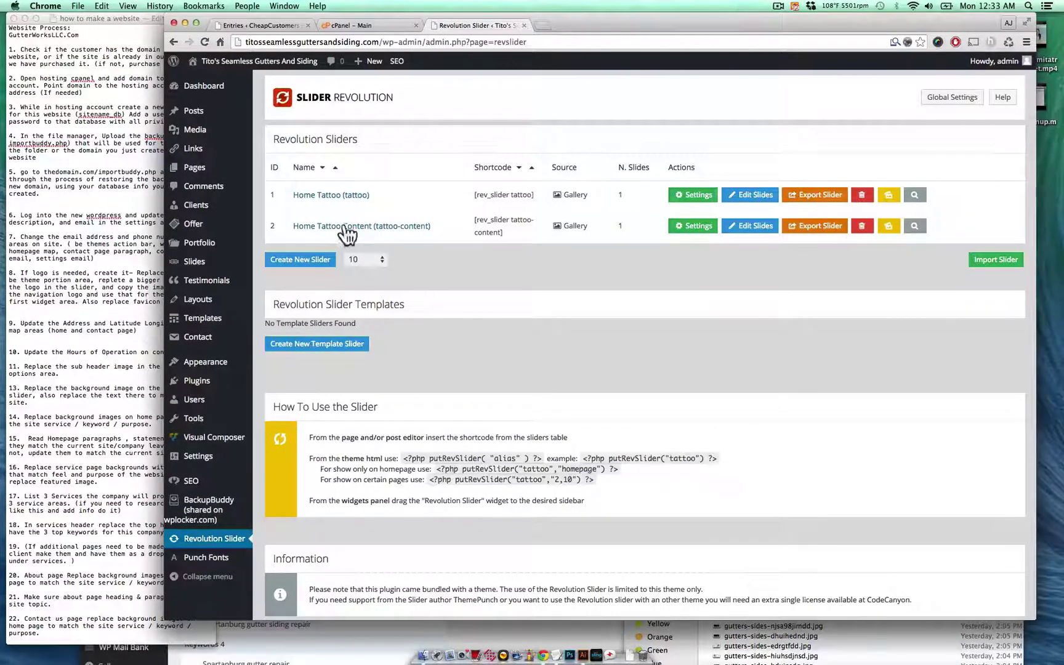
{"action": "left_click", "coordinate": [748, 197]}
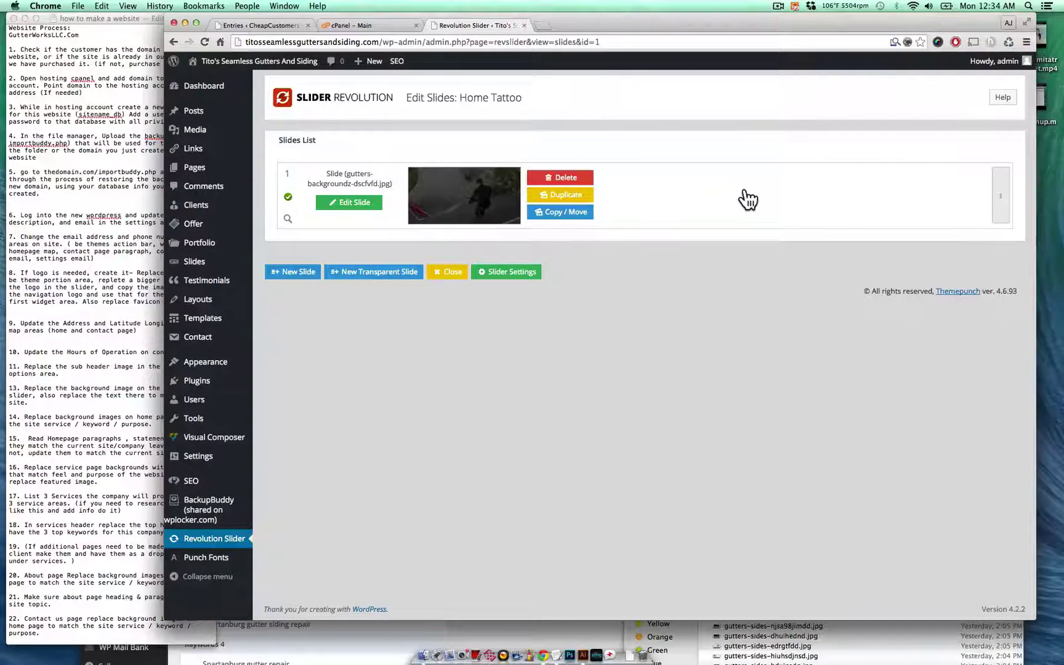
{"action": "left_click", "coordinate": [369, 203]}
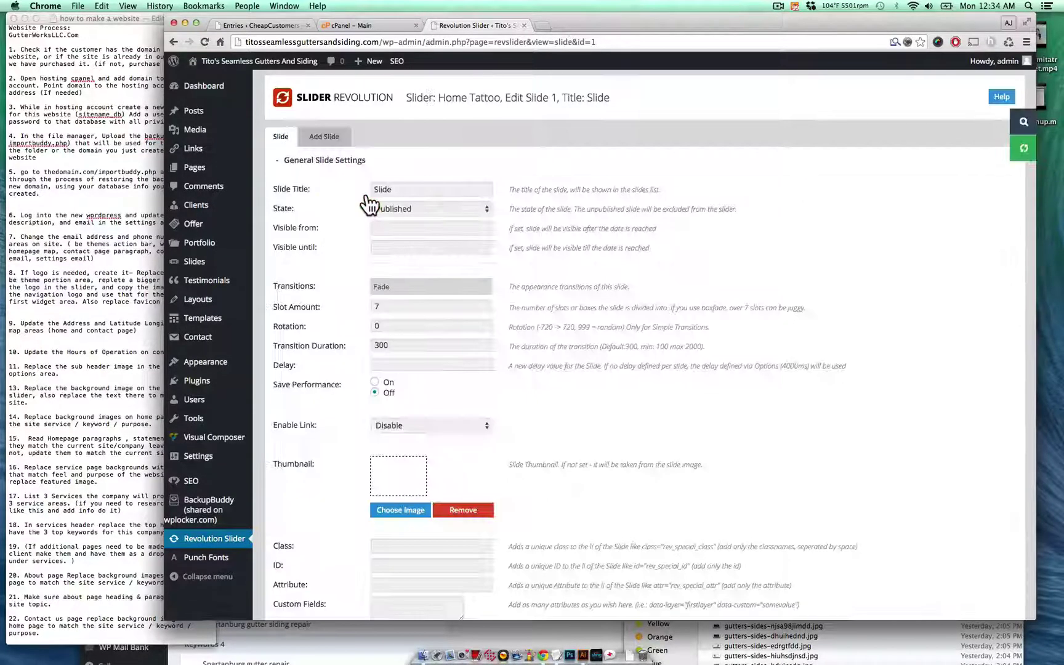
{"action": "scroll", "coordinate": [598, 354], "scroll_direction": "down", "scroll_amount": 15}
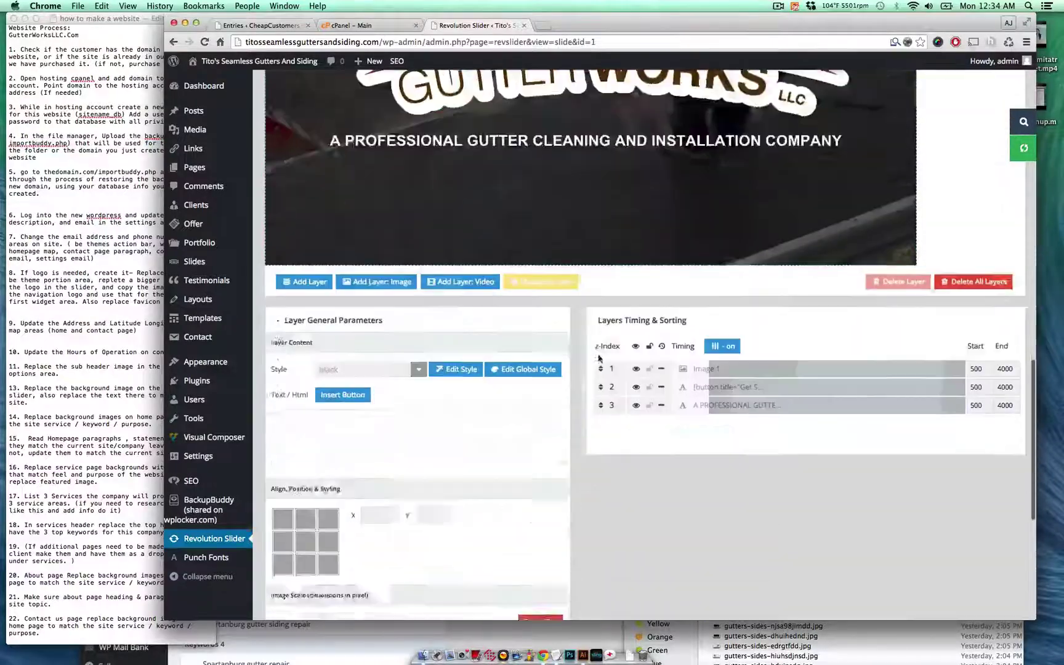
{"action": "scroll", "coordinate": [598, 354], "scroll_direction": "up", "scroll_amount": 7}
{"action": "scroll", "coordinate": [598, 354], "scroll_direction": "down", "scroll_amount": 1}
{"action": "left_click", "coordinate": [598, 383]}
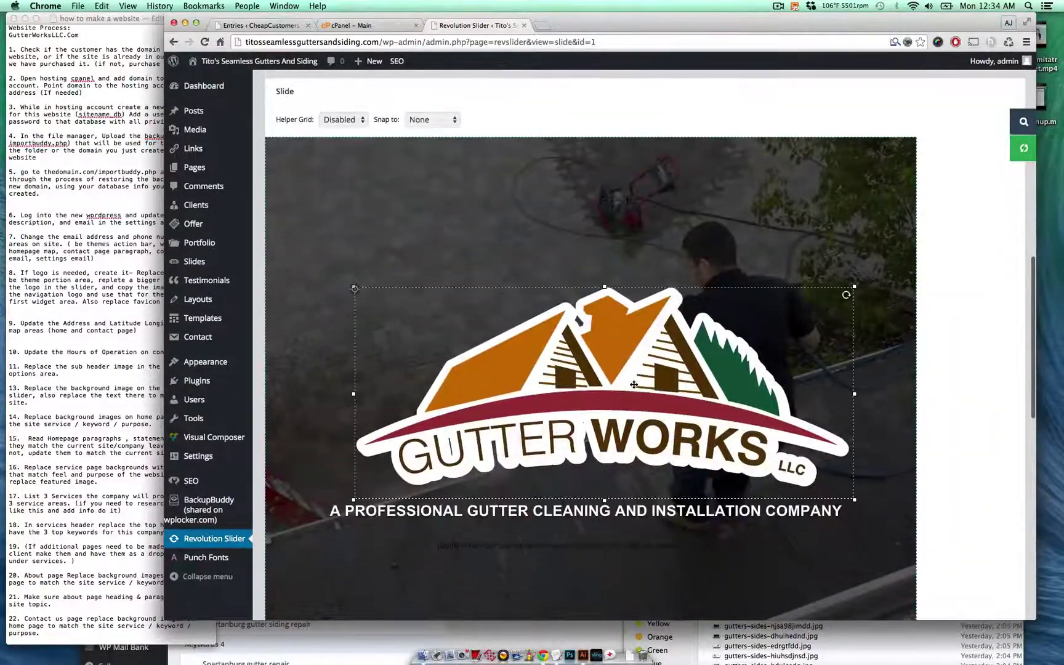
{"action": "scroll", "coordinate": [632, 383], "scroll_direction": "up", "scroll_amount": 3}
{"action": "scroll", "coordinate": [634, 384], "scroll_direction": "down", "scroll_amount": 5}
{"action": "scroll", "coordinate": [634, 384], "scroll_direction": "down", "scroll_amount": 8}
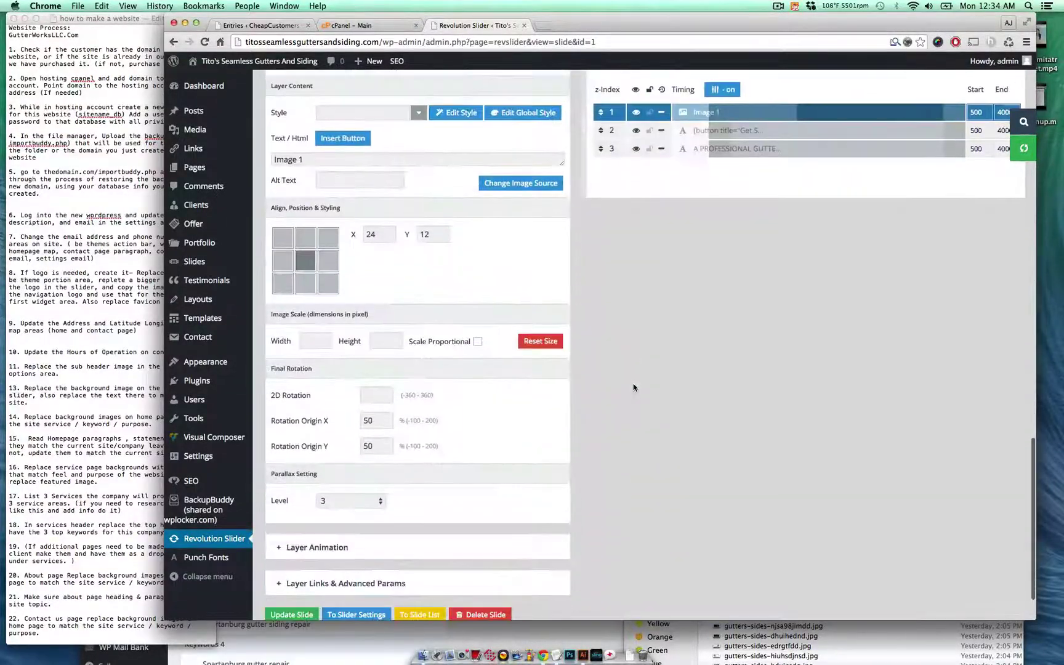
- Swap the logo layer's image for the Tito's logo from the Media Library and update the slide
{"action": "left_click", "coordinate": [538, 195]}
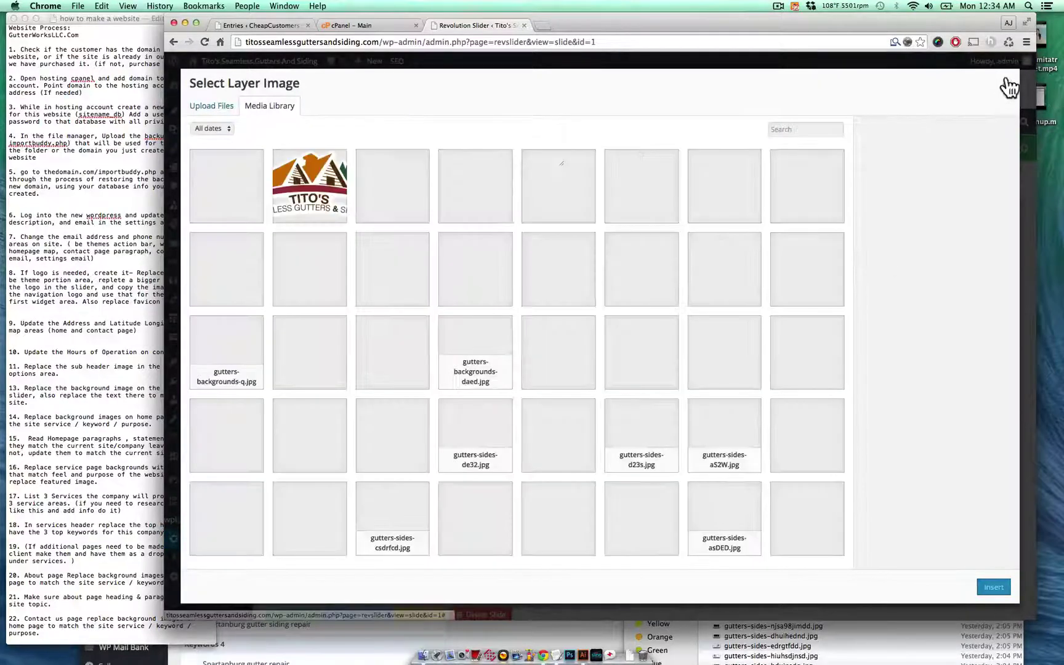
{"action": "left_click", "coordinate": [1006, 82]}
{"action": "scroll", "coordinate": [615, 404], "scroll_direction": "down", "scroll_amount": 10}
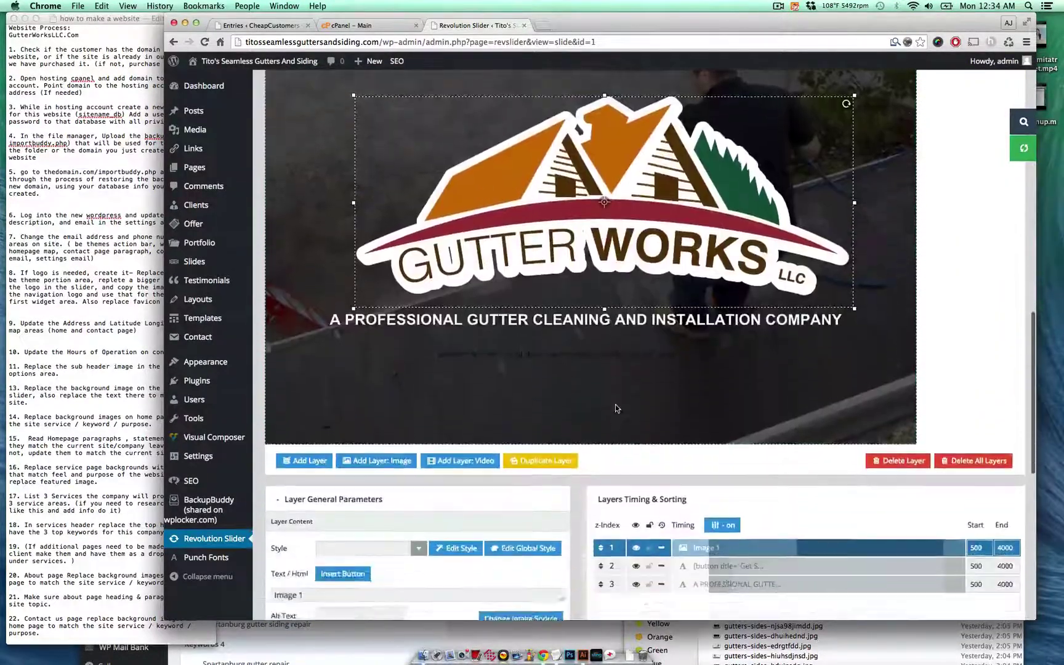
{"action": "left_click", "coordinate": [533, 513]}
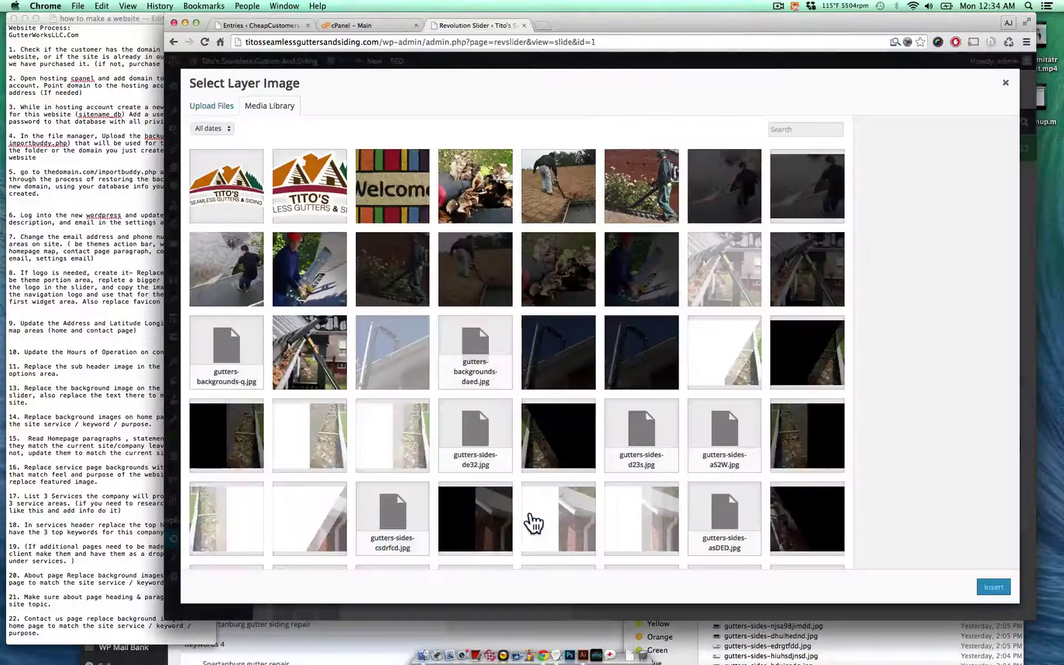
{"action": "left_click", "coordinate": [295, 204]}
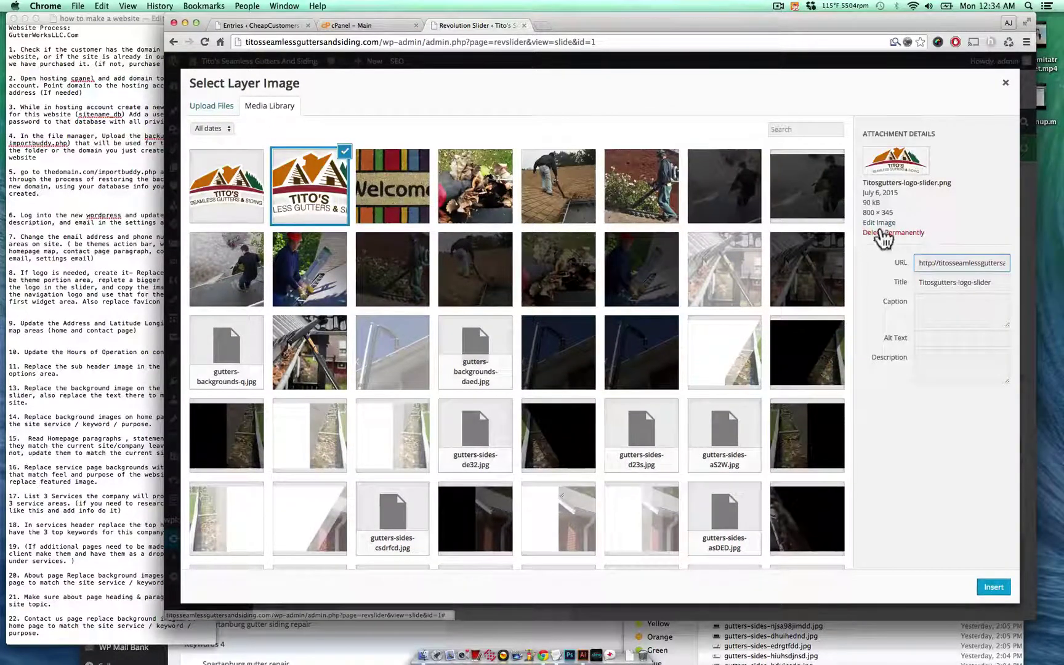
{"action": "left_click", "coordinate": [996, 587]}
{"action": "scroll", "coordinate": [774, 562], "scroll_direction": "up", "scroll_amount": 5}
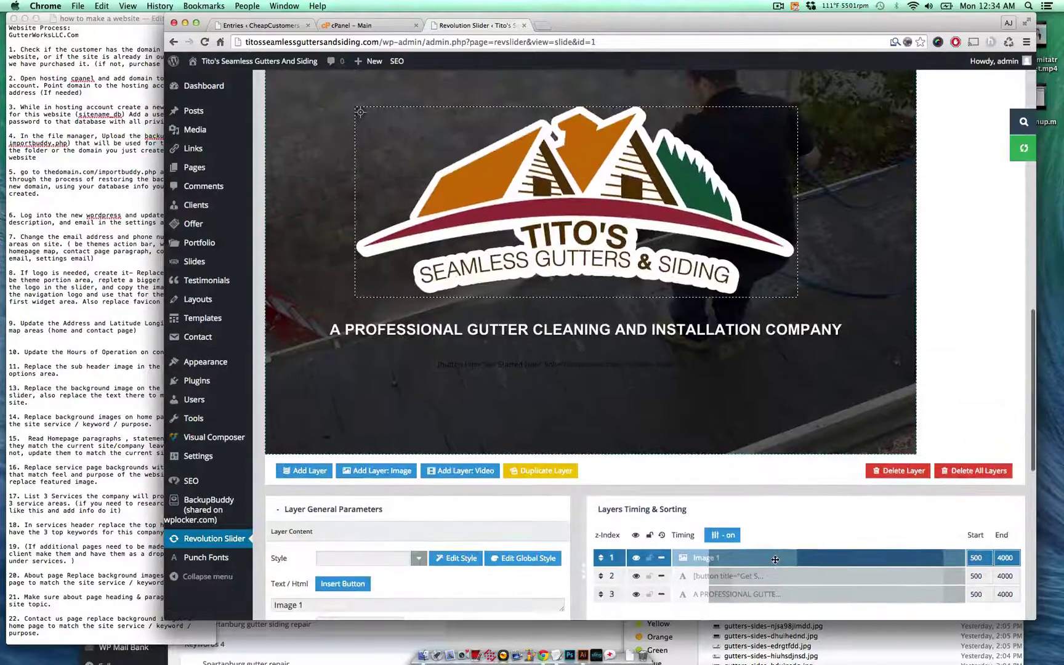
{"action": "scroll", "coordinate": [775, 562], "scroll_direction": "down", "scroll_amount": 1}
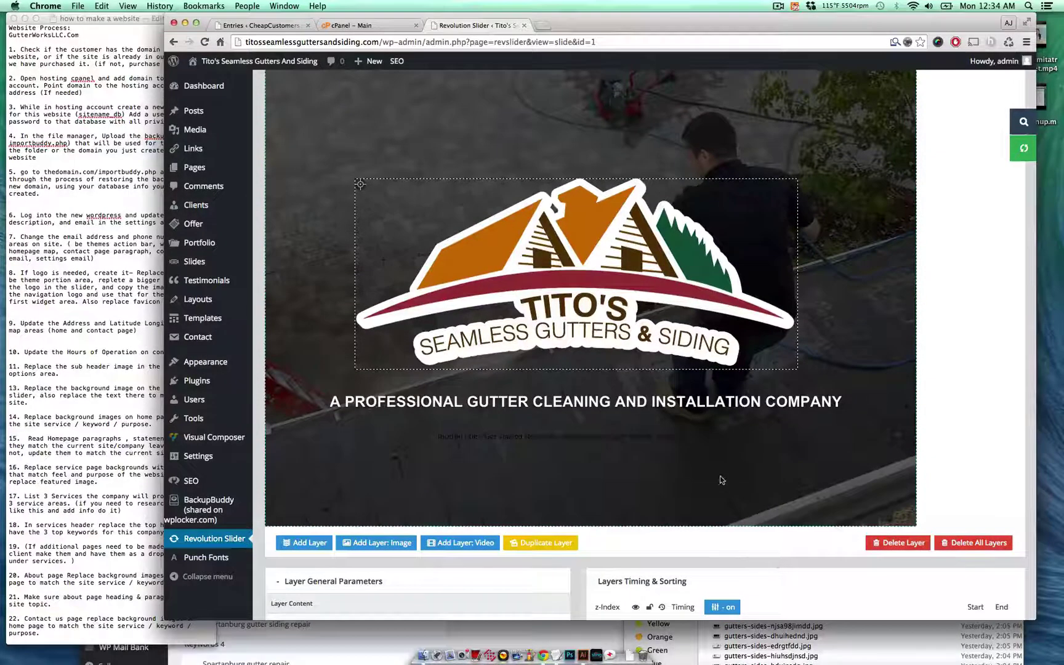
{"action": "scroll", "coordinate": [710, 432], "scroll_direction": "down", "scroll_amount": 15}
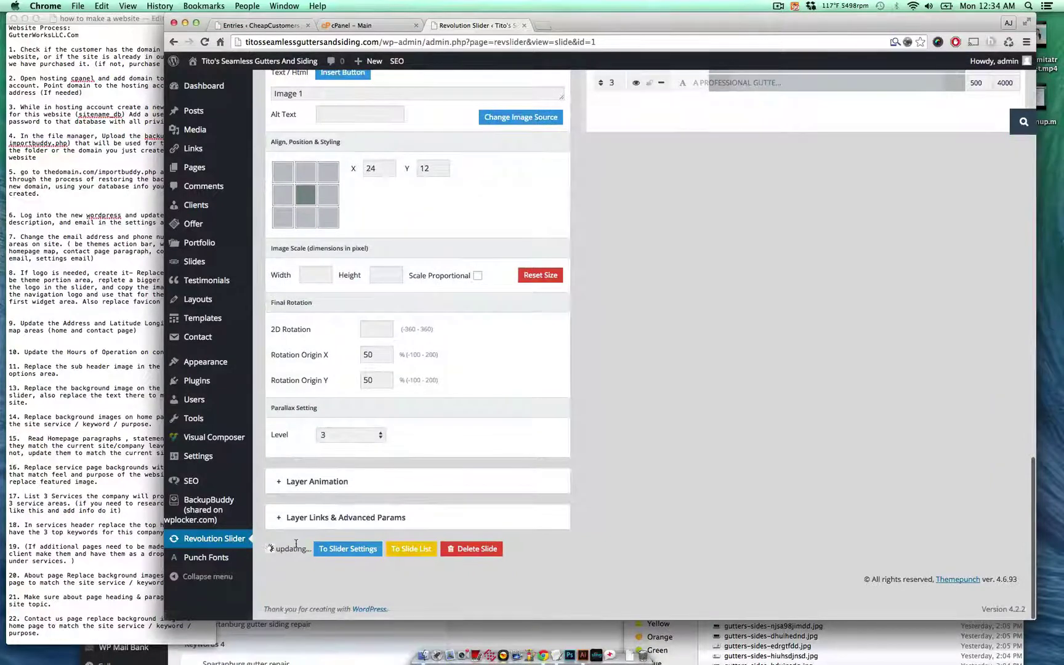
{"action": "left_click", "coordinate": [293, 549]}
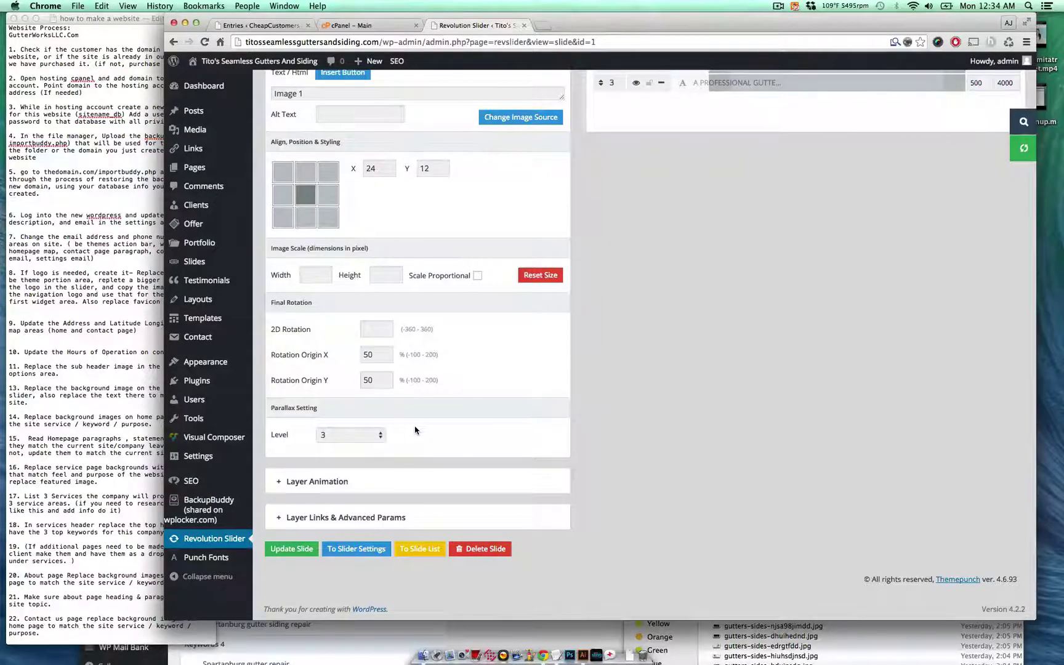
- Go to the All Pages list
{"action": "scroll", "coordinate": [415, 430], "scroll_direction": "up", "scroll_amount": 5}
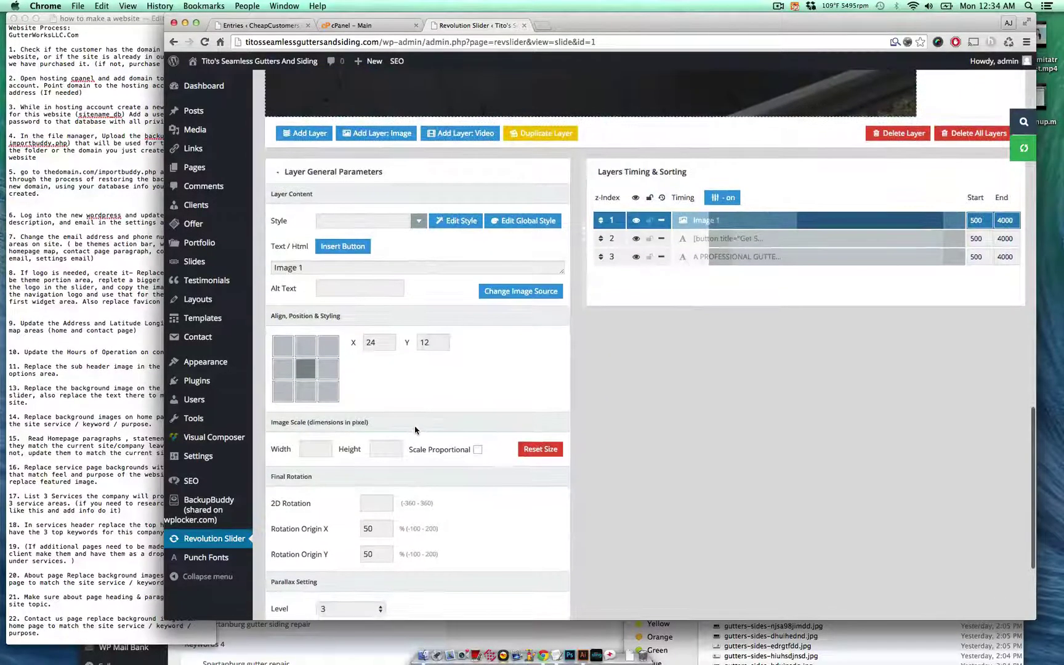
{"action": "scroll", "coordinate": [415, 430], "scroll_direction": "up", "scroll_amount": 7}
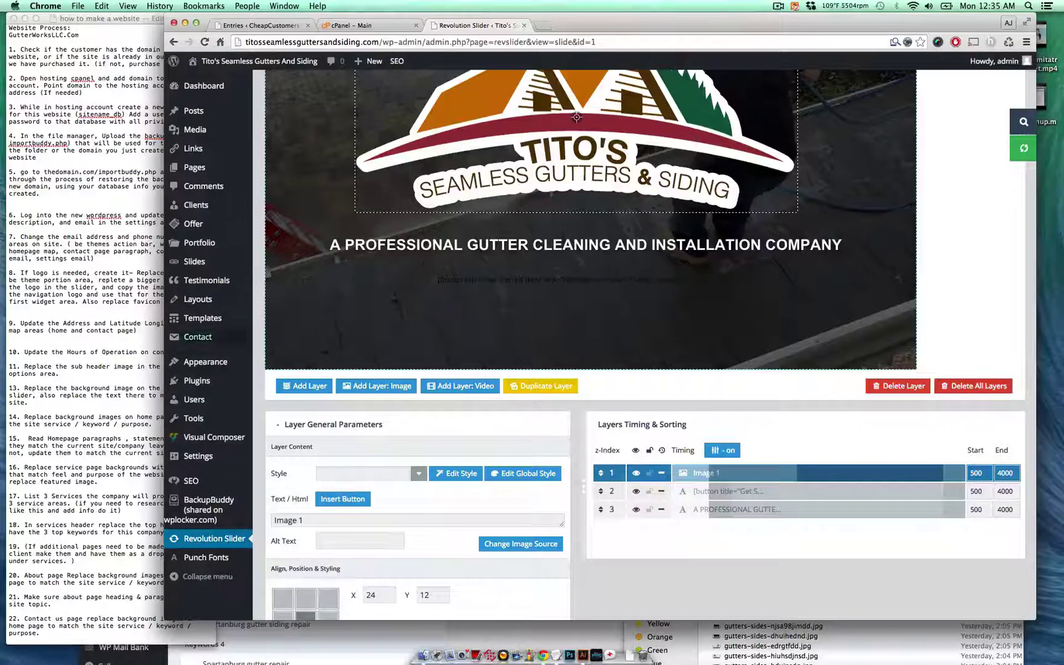
{"action": "left_click", "coordinate": [103, 330]}
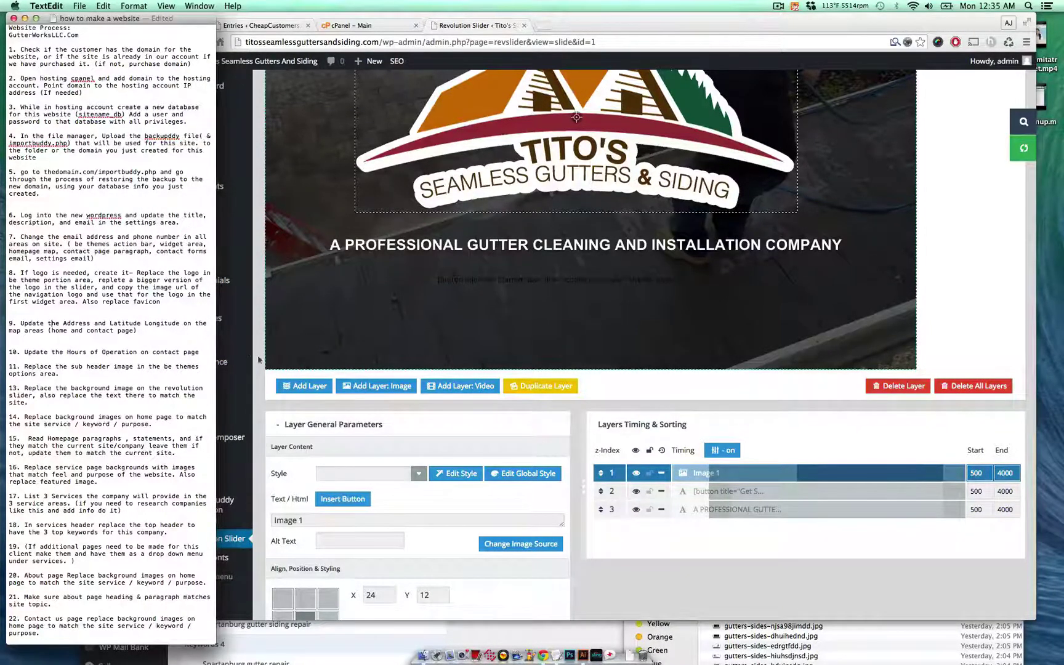
{"action": "left_click", "coordinate": [656, 561]}
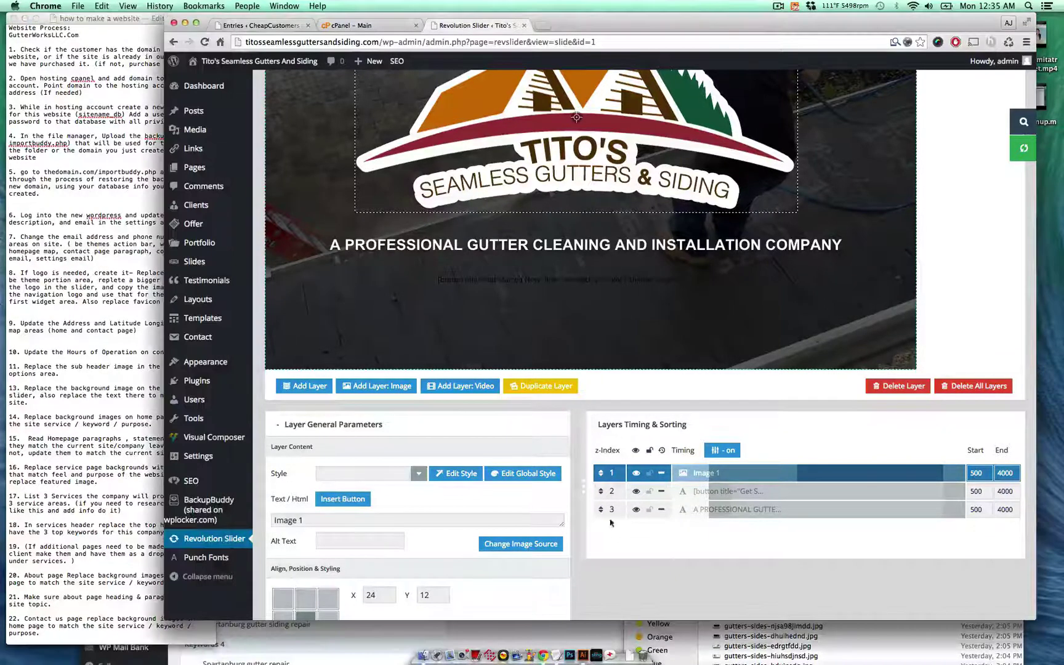
{"action": "mouse_move", "coordinate": [214, 171]}
{"action": "left_click", "coordinate": [277, 173]}
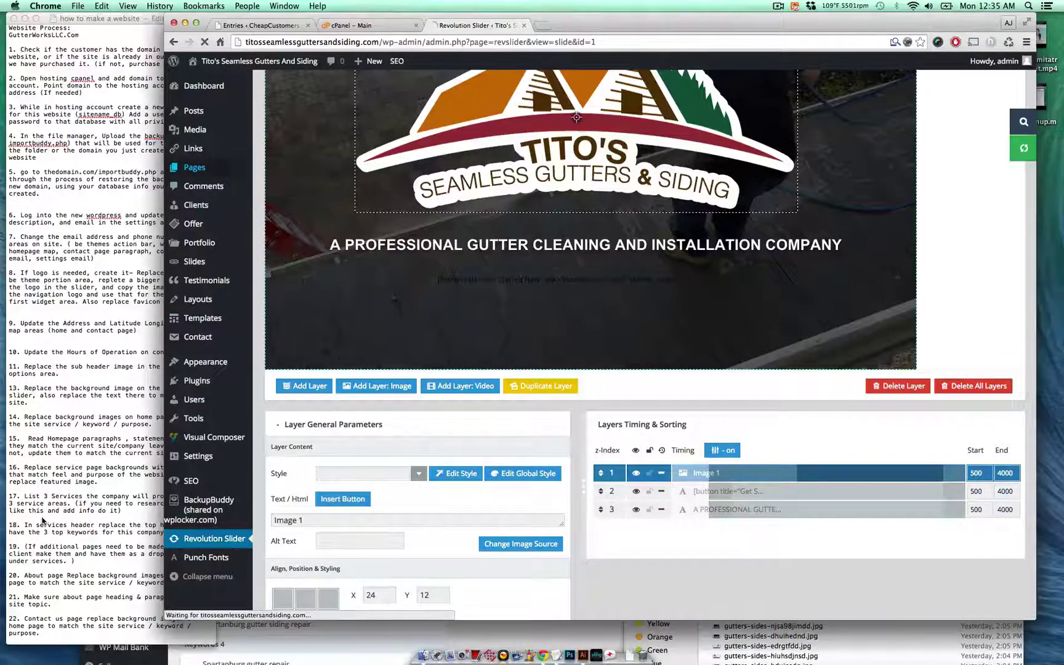
- Look up the customer's address in Google Maps from their entry, then return to the Pages list
{"action": "left_click", "coordinate": [257, 648]}
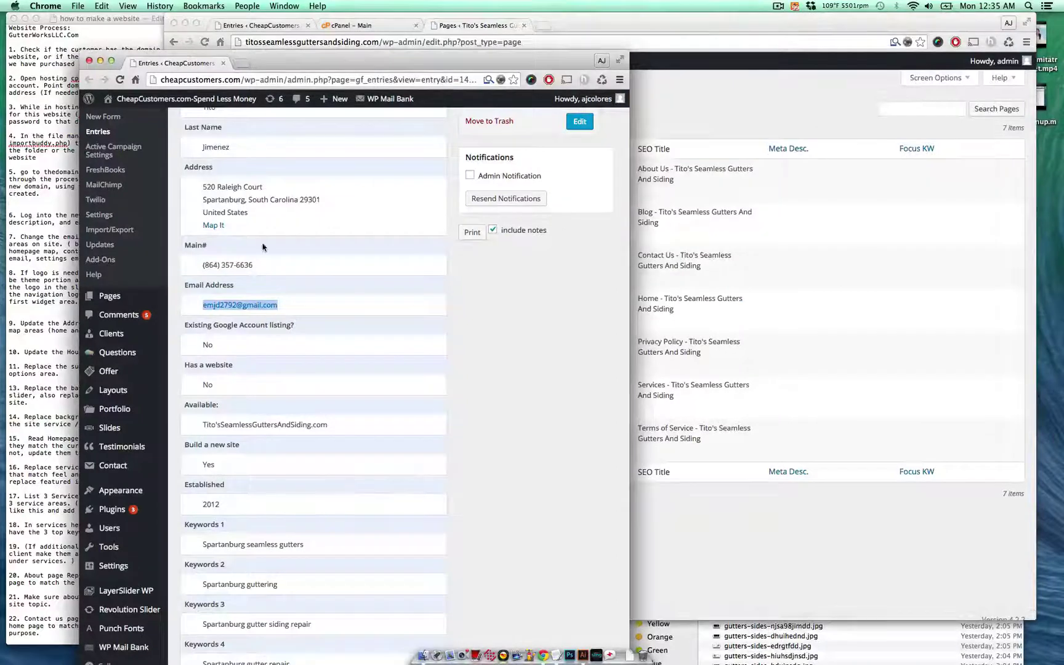
{"action": "left_click", "coordinate": [216, 225]}
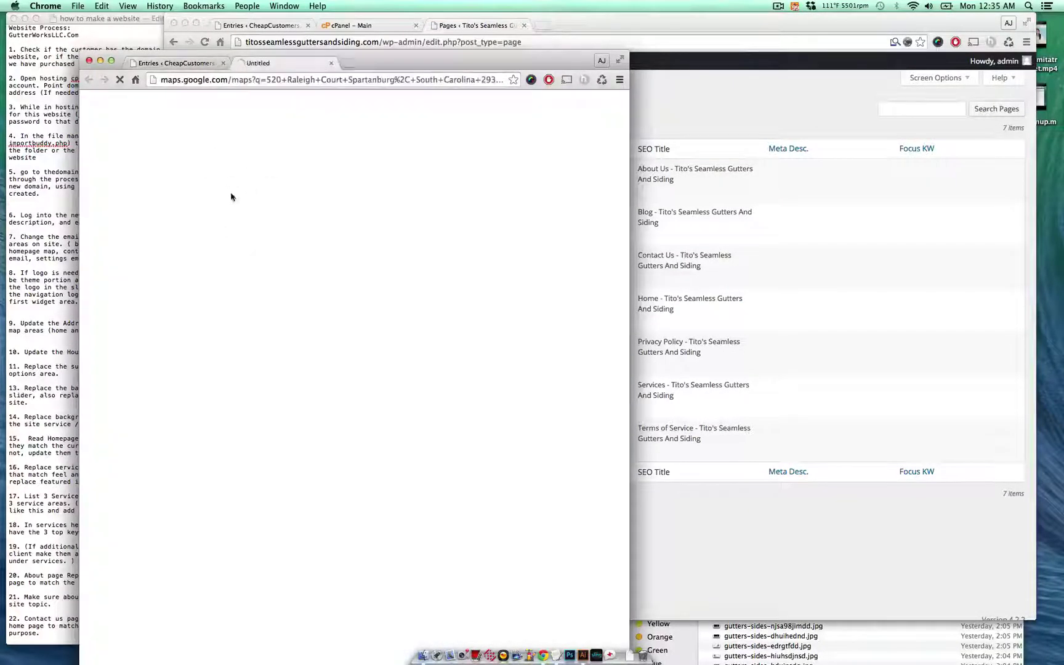
{"action": "left_click", "coordinate": [753, 222]}
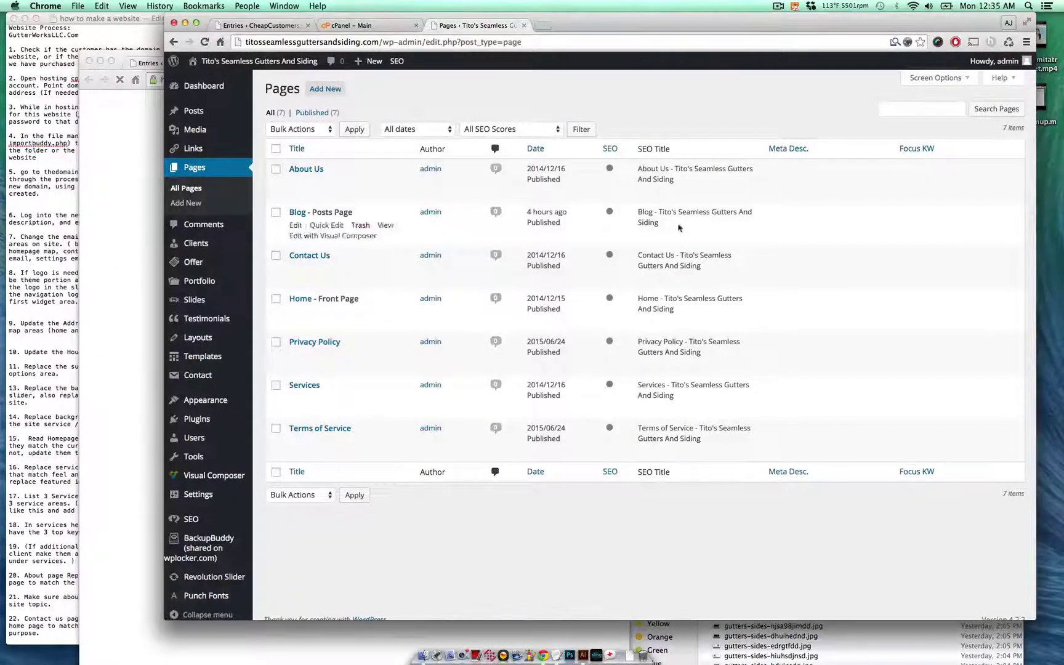
{"action": "mouse_move", "coordinate": [297, 311]}
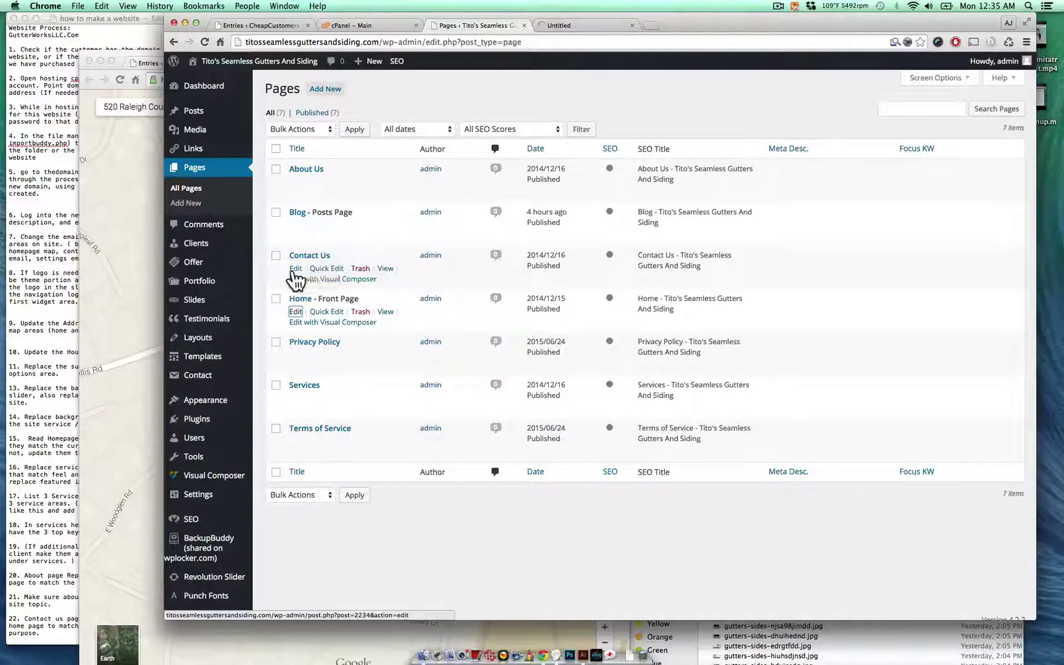
- Open Contact Us for editing, copy the latitude from the Google Maps URL, and reach the Map item
{"action": "left_click", "coordinate": [296, 269]}
{"action": "left_click", "coordinate": [154, 557]}
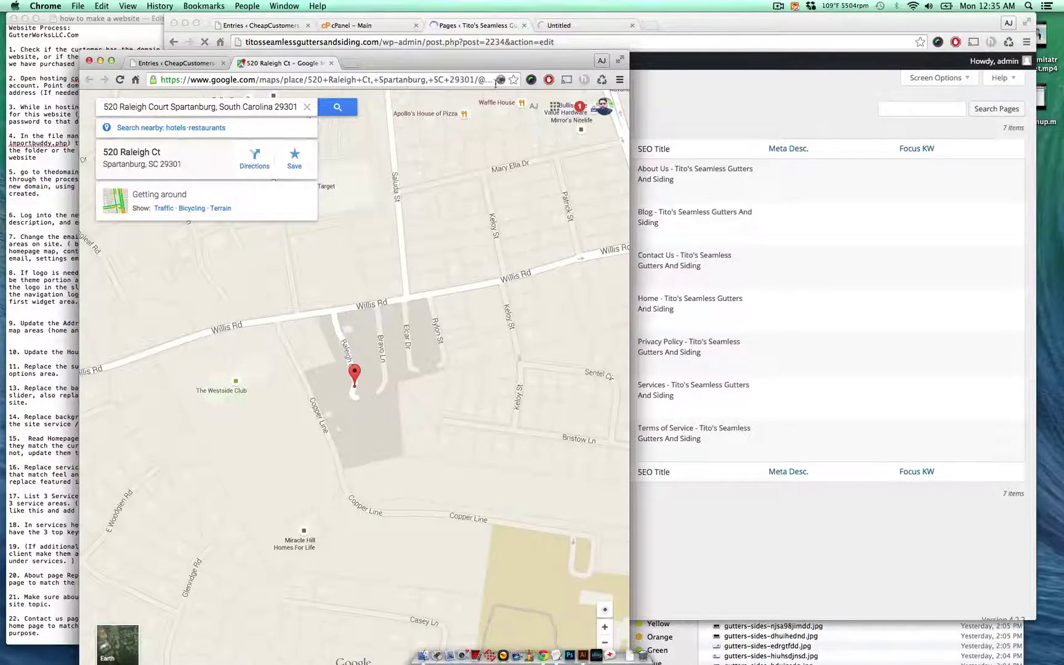
{"action": "left_click_drag", "start_coordinate": [496, 83], "coordinate": [380, 80]}
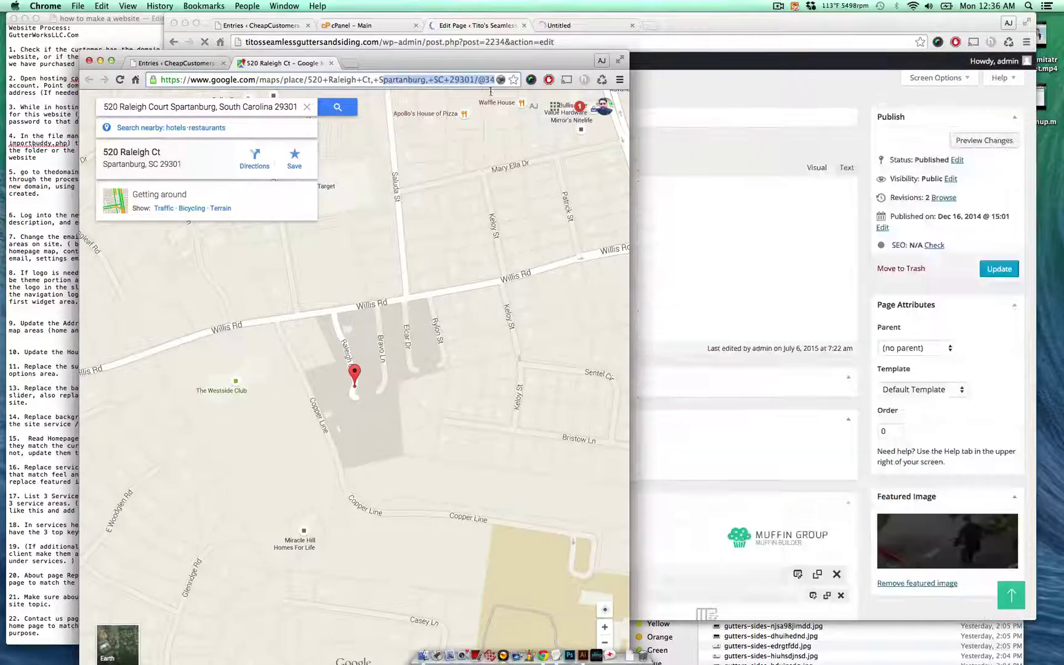
{"action": "mouse_move", "coordinate": [491, 91]}
{"action": "left_mouse_down"}
{"action": "mouse_move", "coordinate": [503, 86]}
{"action": "mouse_move", "coordinate": [486, 91]}
{"action": "left_mouse_up"}
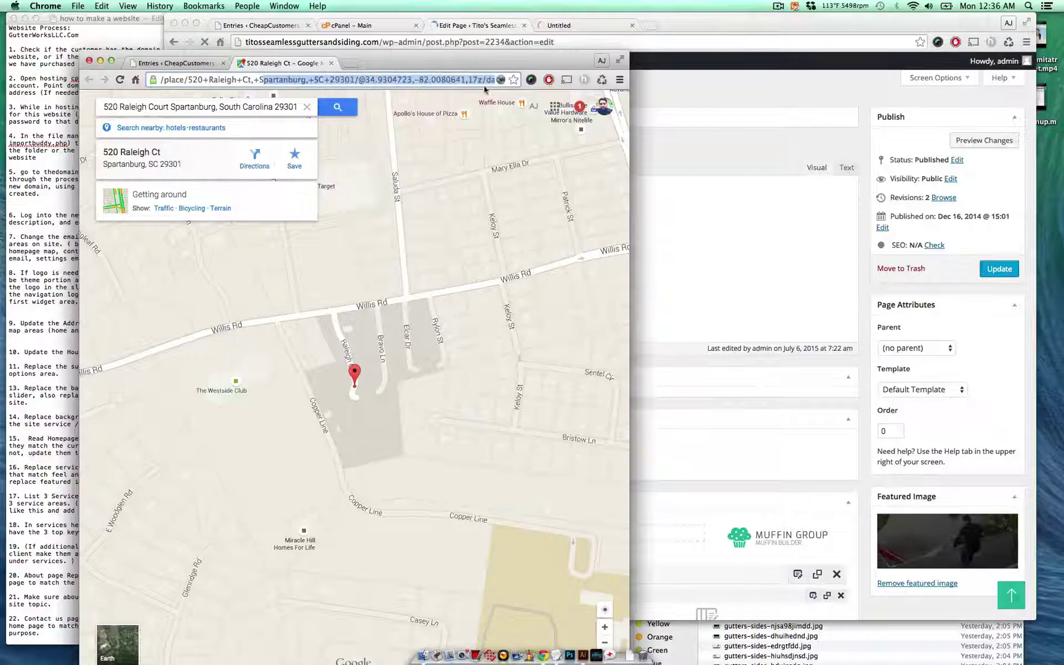
{"action": "left_click", "coordinate": [434, 79]}
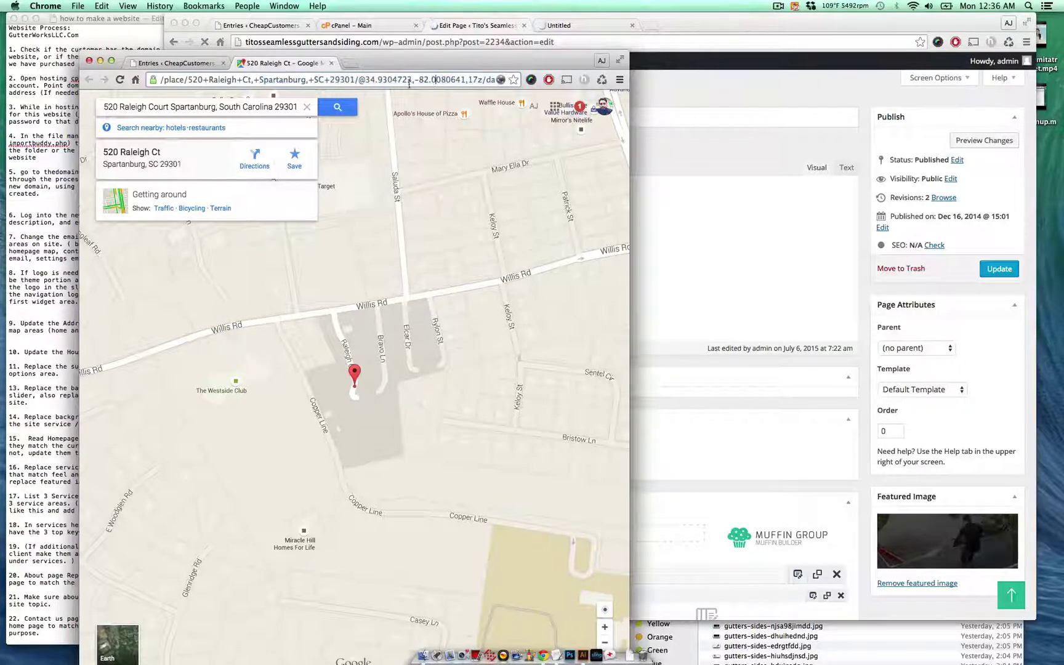
{"action": "left_click_drag", "start_coordinate": [365, 81], "coordinate": [409, 80]}
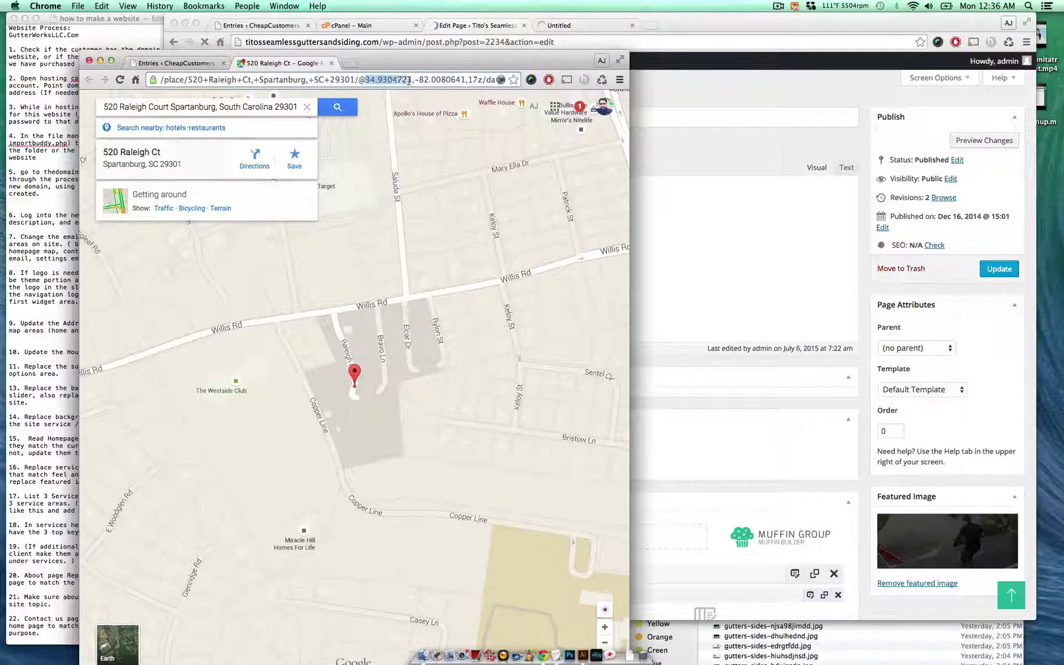
{"action": "left_click", "coordinate": [705, 247]}
{"action": "key", "text": "super+c"}
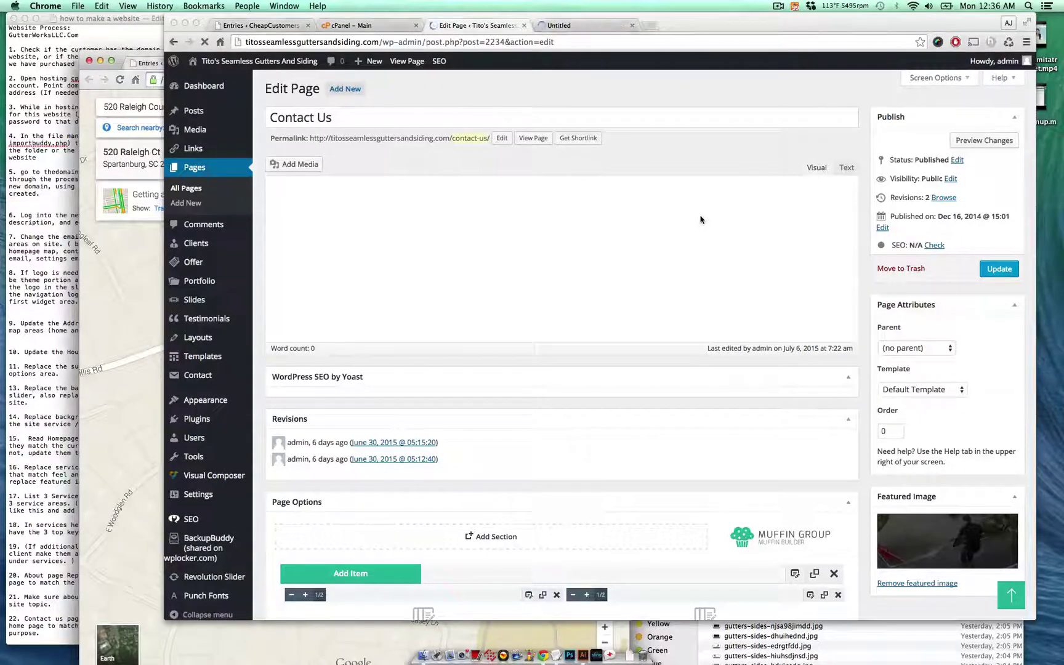
{"action": "scroll", "coordinate": [700, 219], "scroll_direction": "down", "scroll_amount": 5}
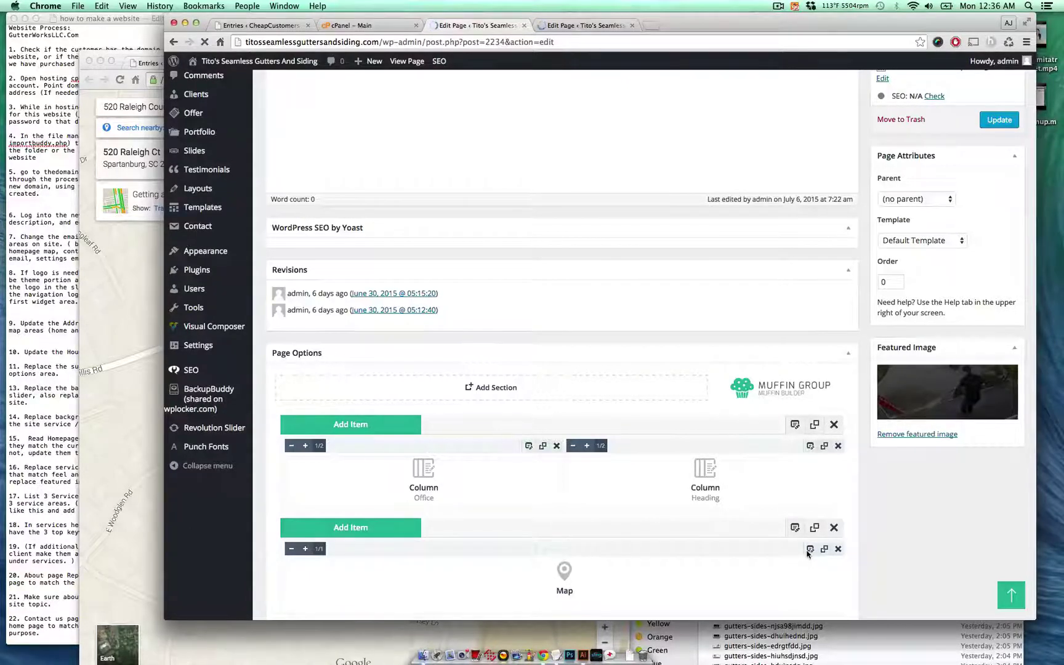
{"action": "scroll", "coordinate": [810, 556], "scroll_direction": "down", "scroll_amount": 15}
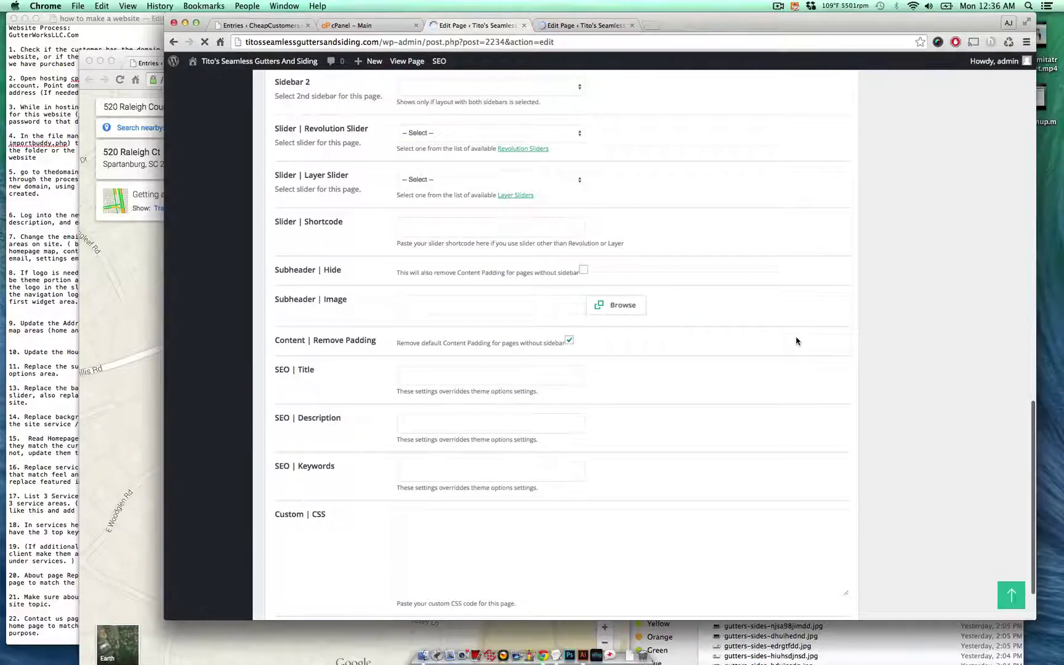
{"action": "scroll", "coordinate": [796, 341], "scroll_direction": "up", "scroll_amount": 15}
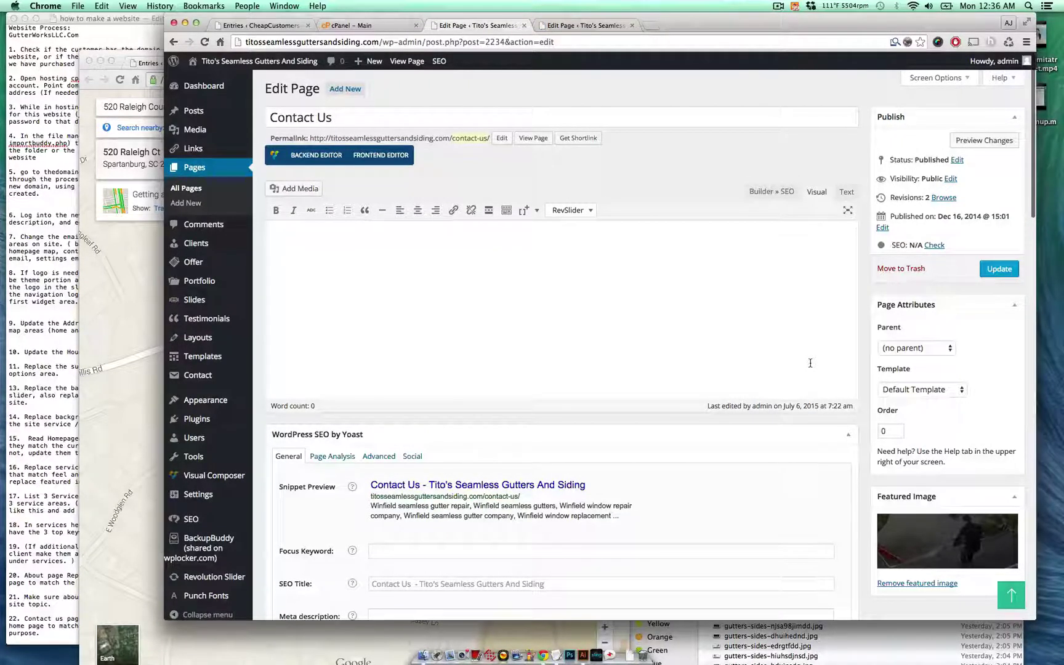
{"action": "scroll", "coordinate": [810, 363], "scroll_direction": "down", "scroll_amount": 20}
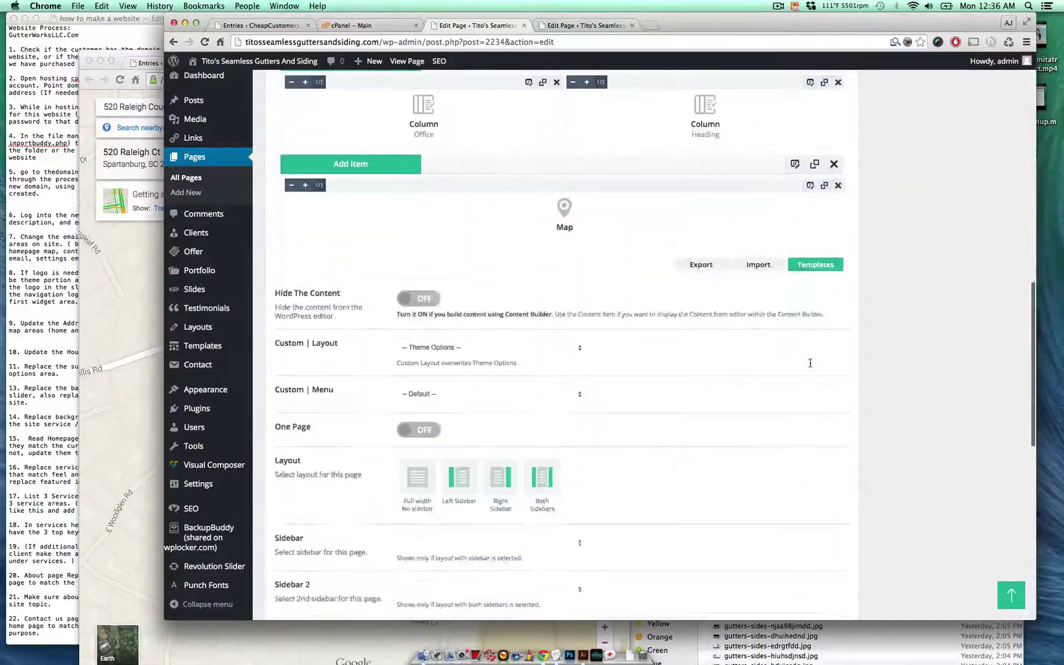
{"action": "left_click", "coordinate": [810, 233]}
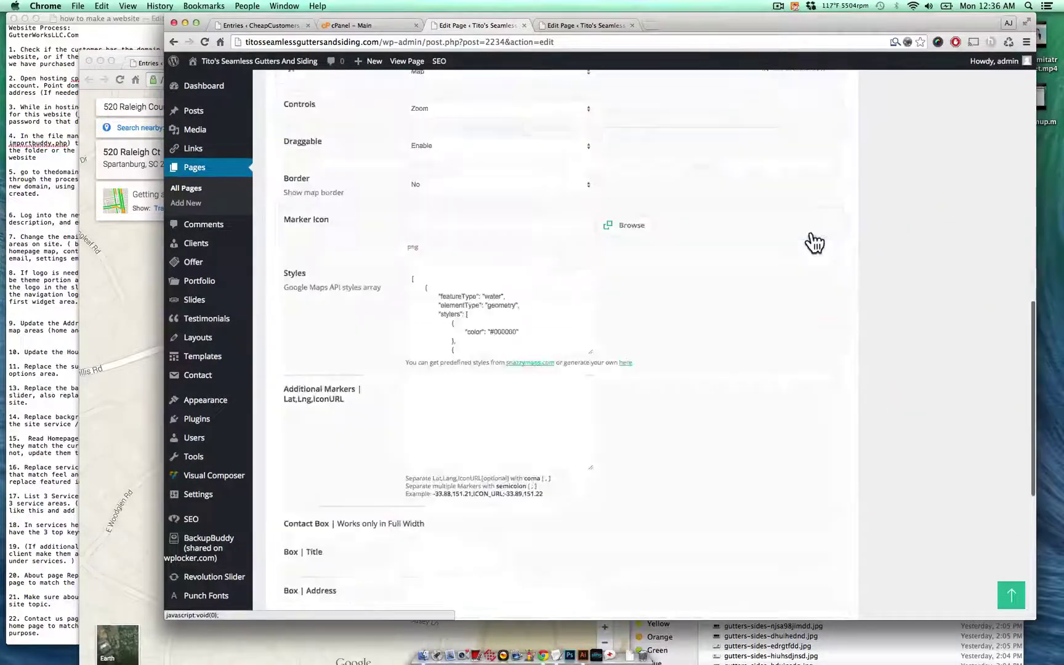
{"action": "scroll", "coordinate": [672, 382], "scroll_direction": "up", "scroll_amount": 10}
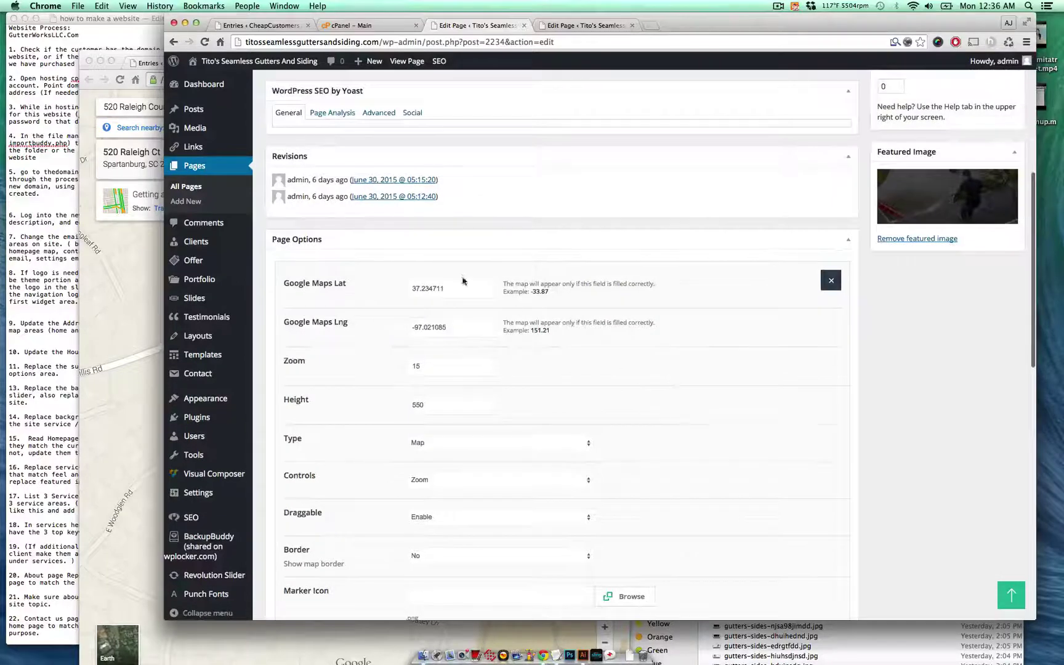
{"action": "left_click", "coordinate": [461, 288]}
{"action": "key", "text": "super+a"}
{"action": "key", "text": "super+v"}
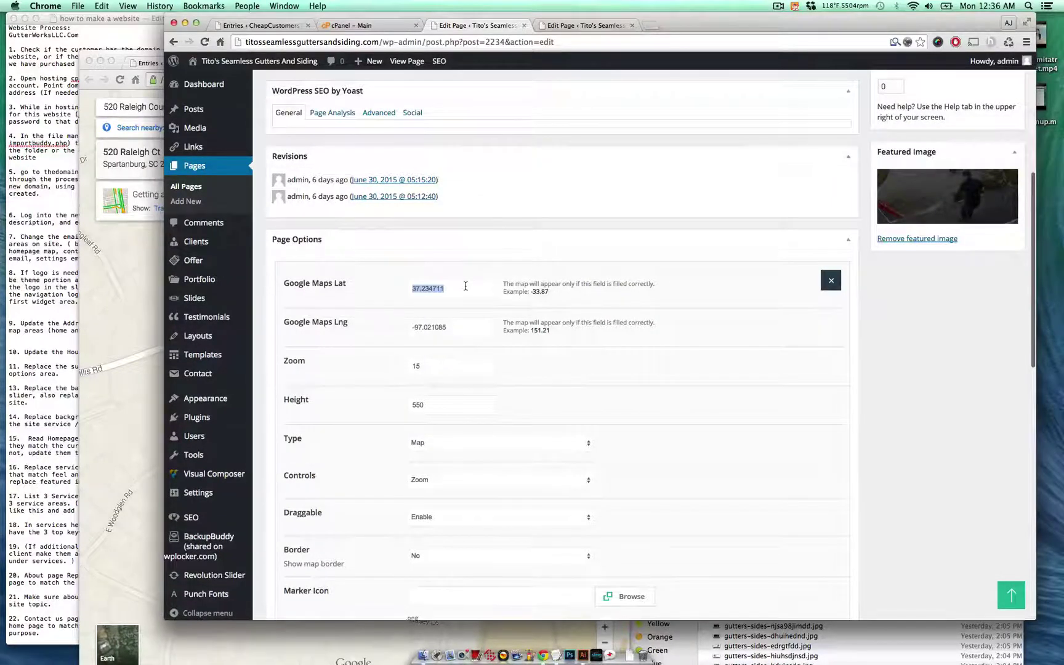
{"action": "mouse_move", "coordinate": [224, 383]}
{"action": "left_click", "coordinate": [142, 385]}
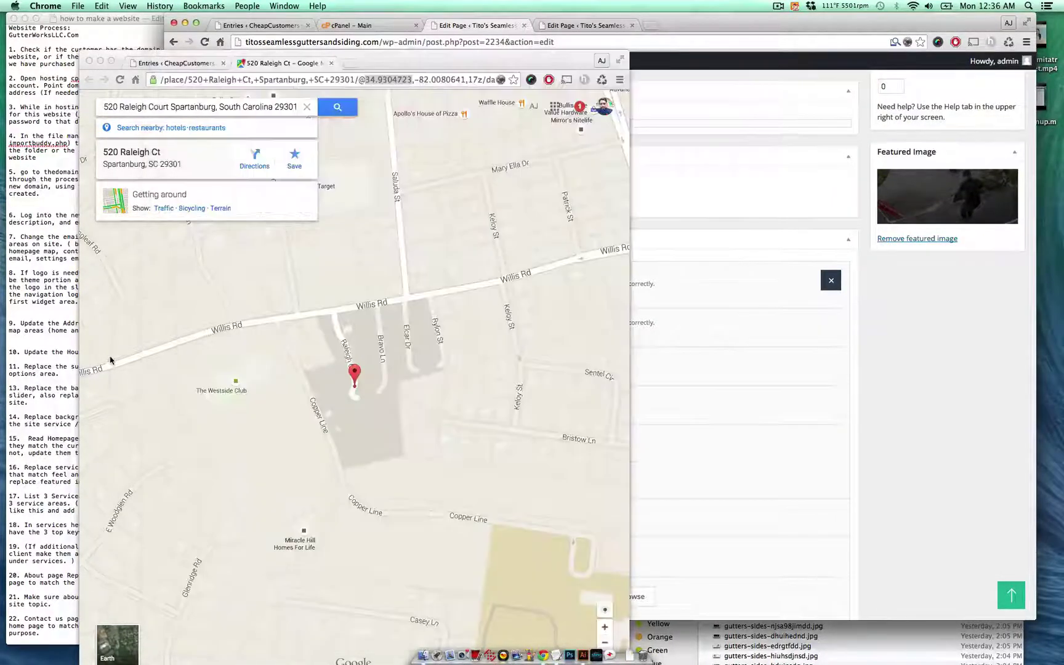
{"action": "left_click_drag", "start_coordinate": [365, 80], "coordinate": [462, 80]}
{"action": "key", "text": "super+c"}
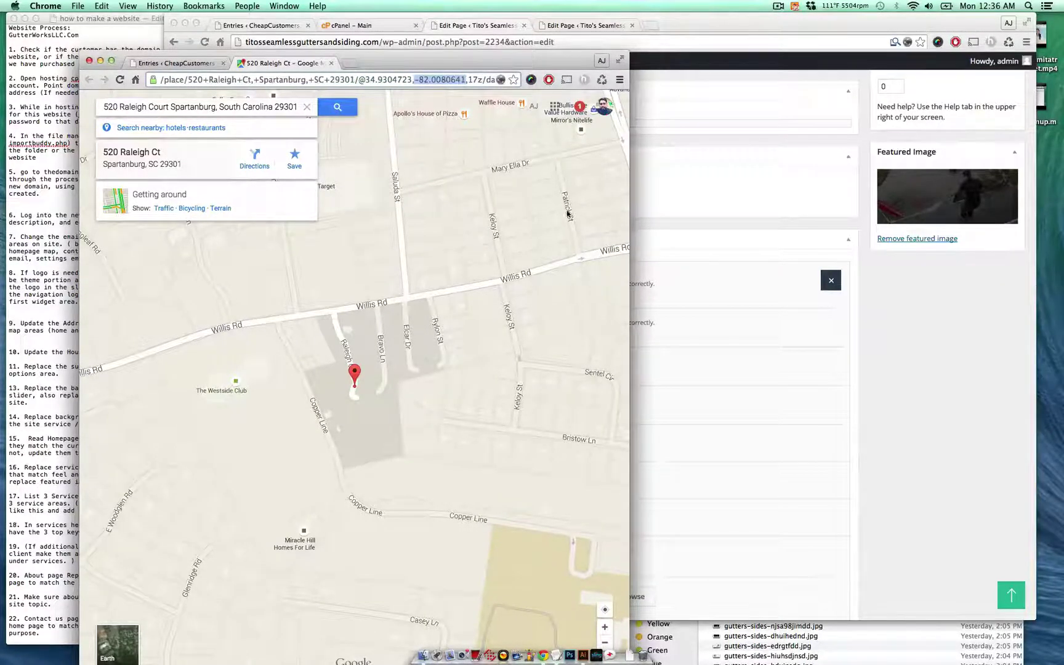
{"action": "left_click", "coordinate": [613, 323]}
{"action": "left_click", "coordinate": [702, 376]}
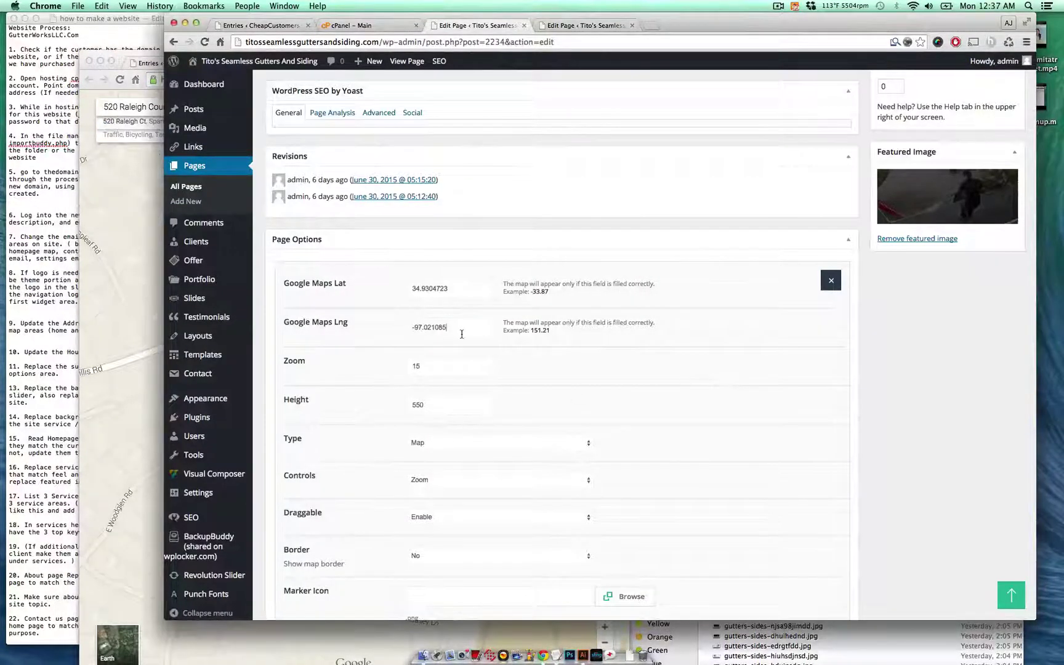
{"action": "key", "text": "super+a"}
{"action": "key", "text": "super+v"}
{"action": "scroll", "coordinate": [620, 387], "scroll_direction": "down", "scroll_amount": 10}
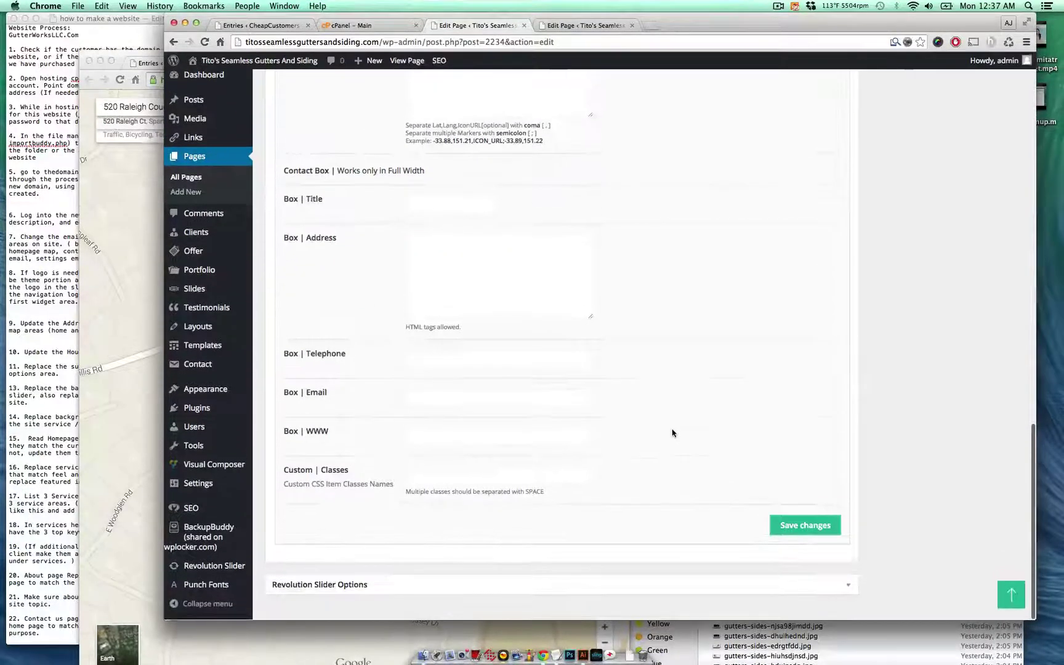
{"action": "scroll", "coordinate": [672, 432], "scroll_direction": "up", "scroll_amount": 10}
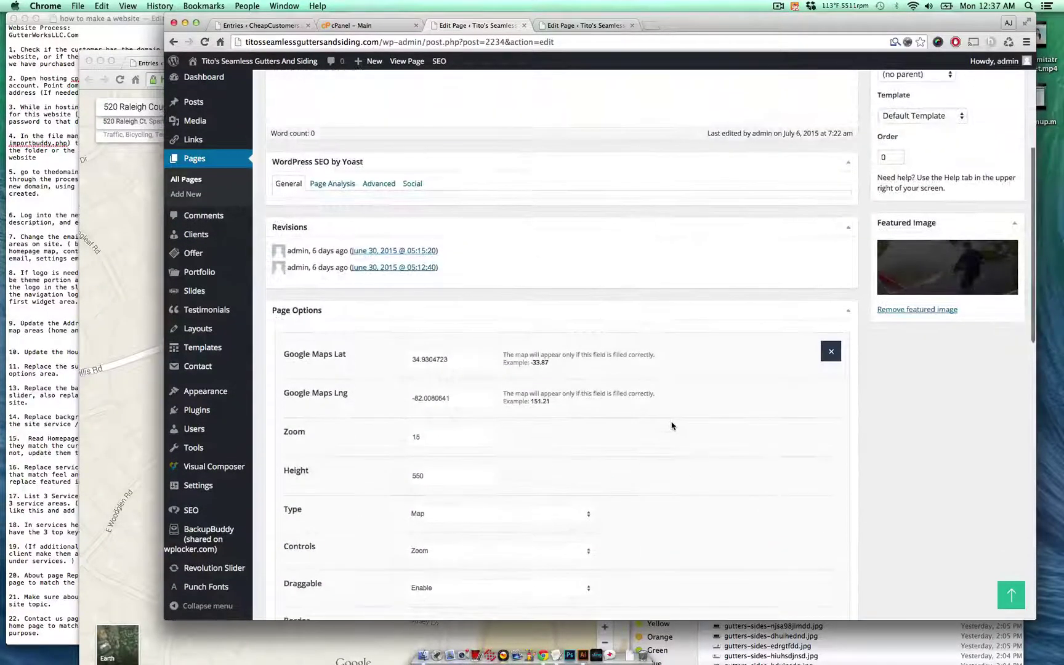
- Enter the same latitude and longitude into the Home page's Map item
{"action": "left_click", "coordinate": [578, 26]}
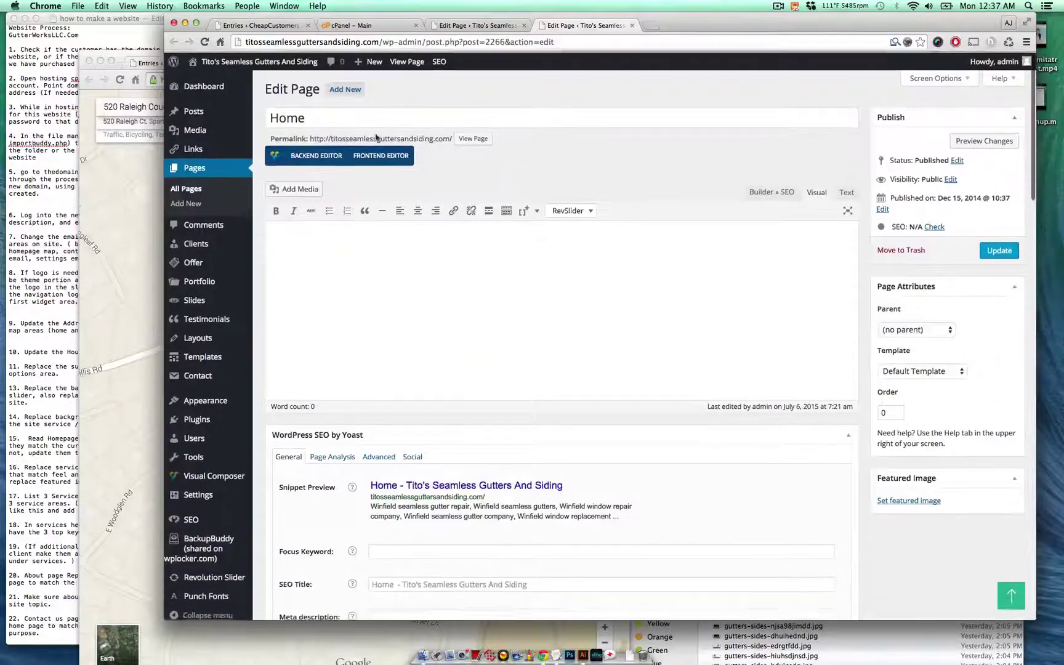
{"action": "scroll", "coordinate": [622, 311], "scroll_direction": "down", "scroll_amount": 15}
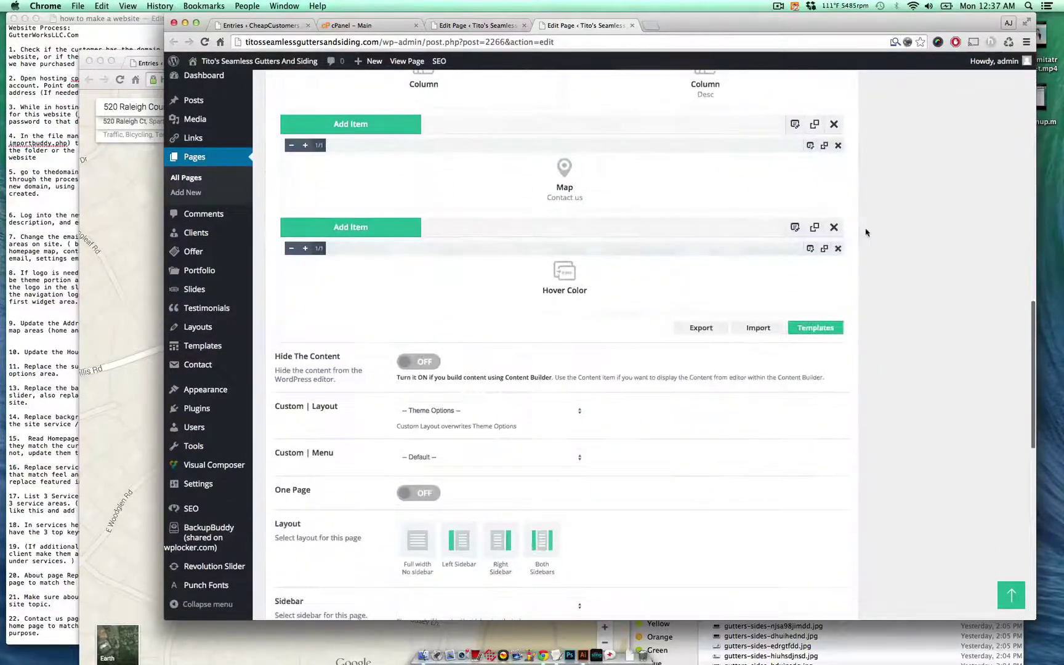
{"action": "left_click", "coordinate": [810, 145]}
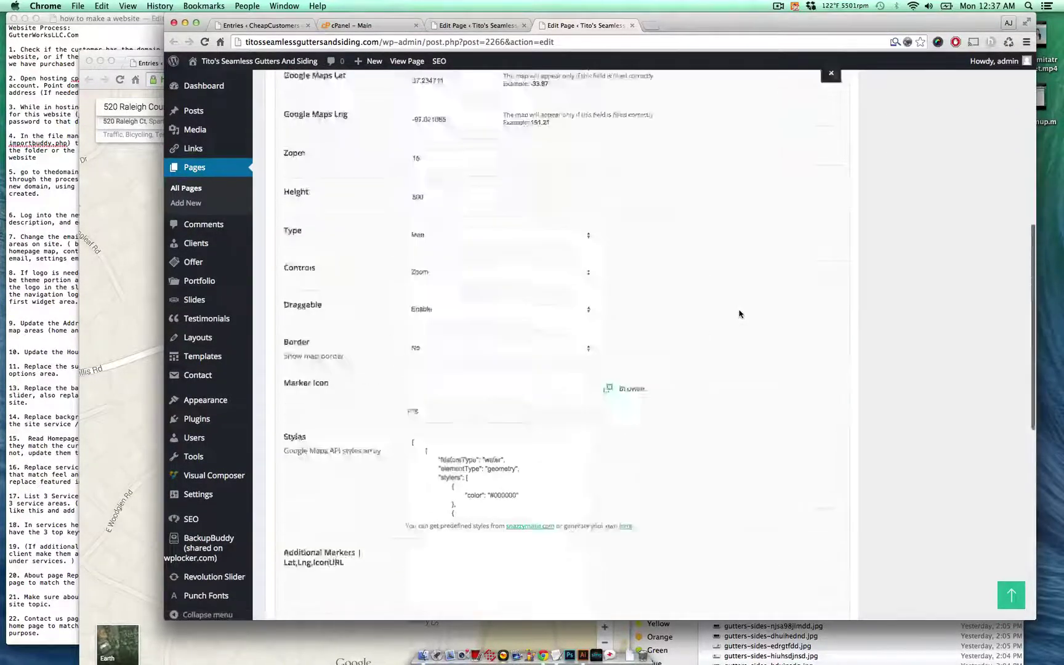
{"action": "triple_click", "coordinate": [466, 396]}
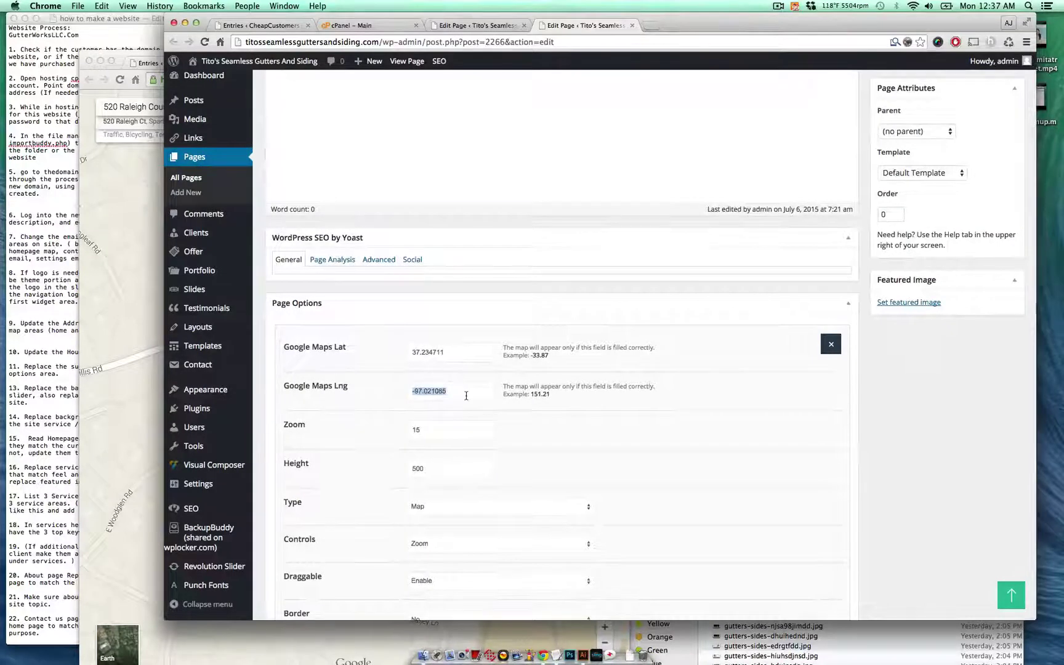
{"action": "key", "text": "super+alt+Left"}
{"action": "triple_click", "coordinate": [468, 357]}
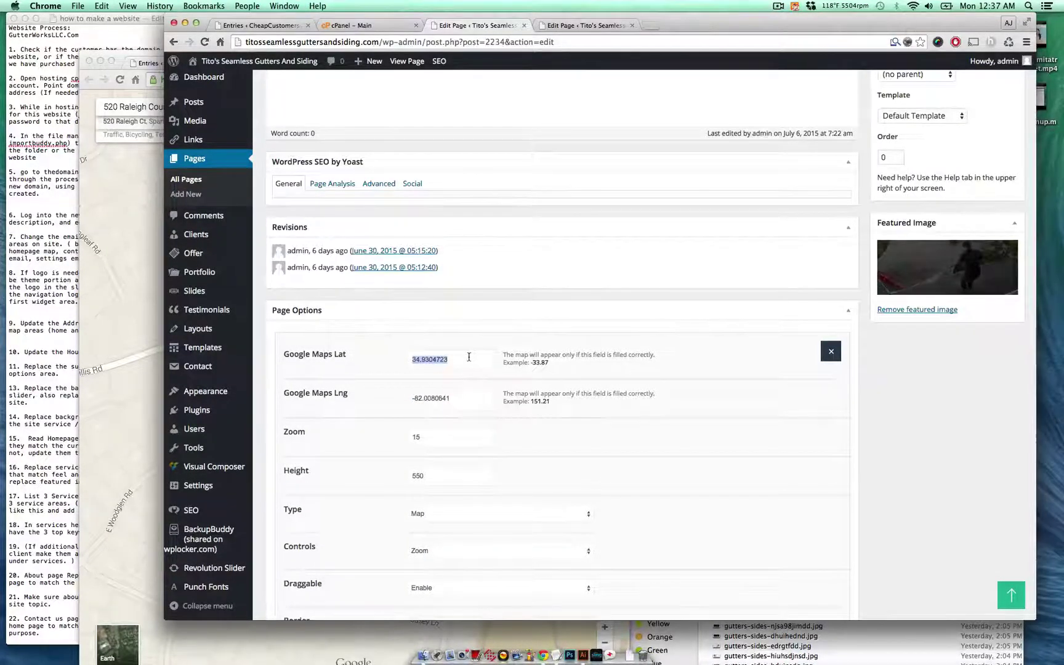
{"action": "key", "text": "super+c"}
{"action": "key", "text": "super+alt+Right"}
{"action": "triple_click", "coordinate": [468, 352]}
{"action": "key", "text": "super+v"}
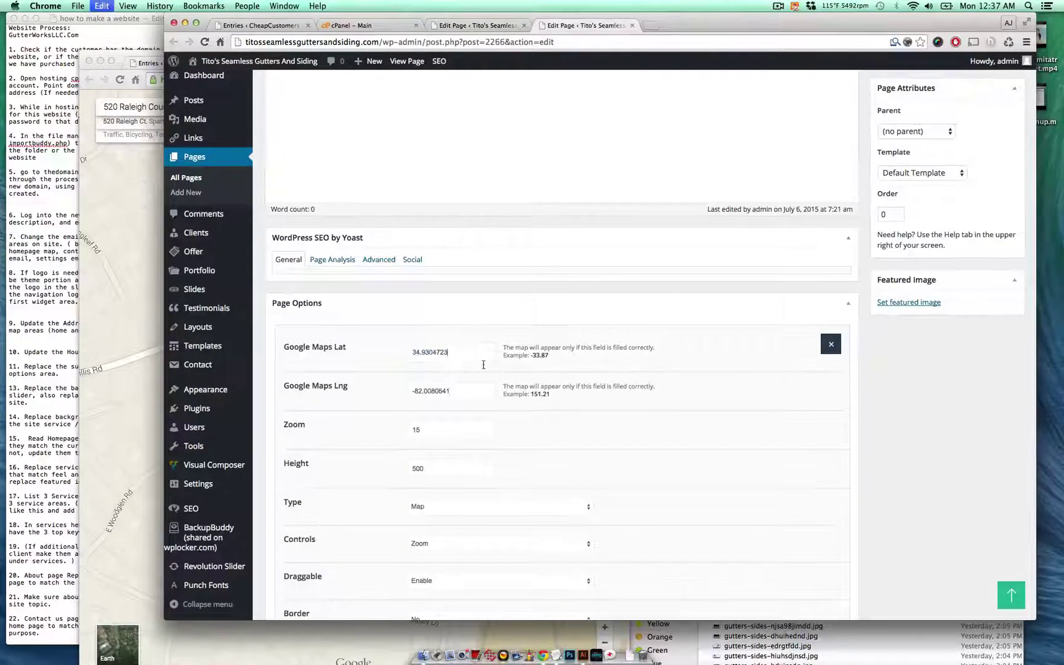
- Update the Contact Us page to save its new map coordinates
{"action": "key", "text": "super+alt+Left"}
{"action": "scroll", "coordinate": [649, 415], "scroll_direction": "down", "scroll_amount": 15}
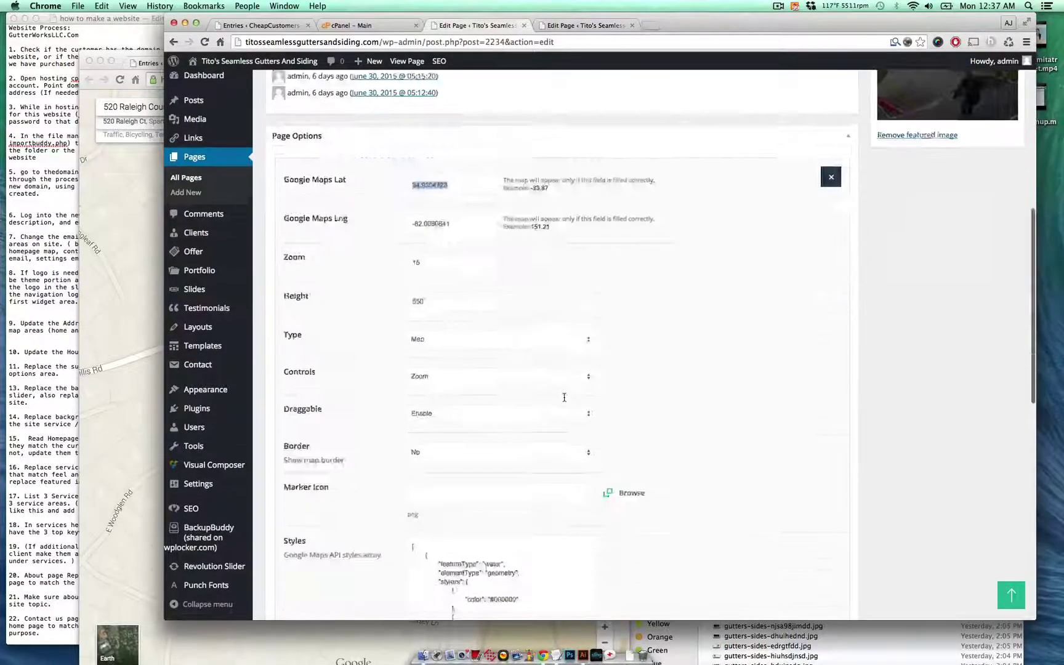
{"action": "left_click", "coordinate": [806, 525]}
{"action": "scroll", "coordinate": [792, 459], "scroll_direction": "up", "scroll_amount": 15}
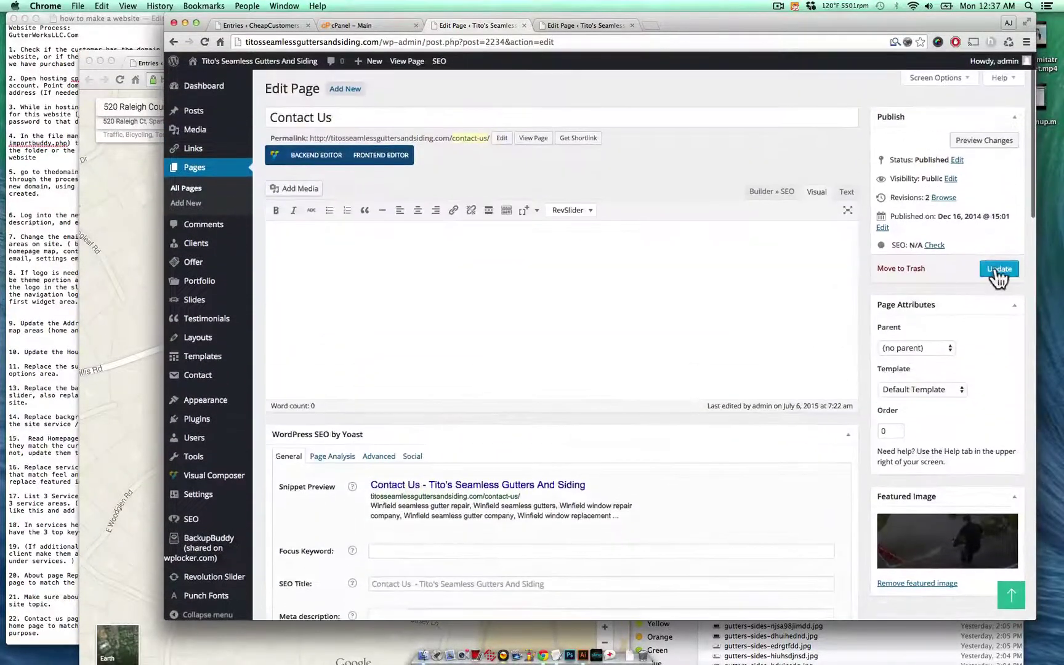
{"action": "left_click", "coordinate": [997, 269]}
{"action": "key", "text": "super+alt+Right"}
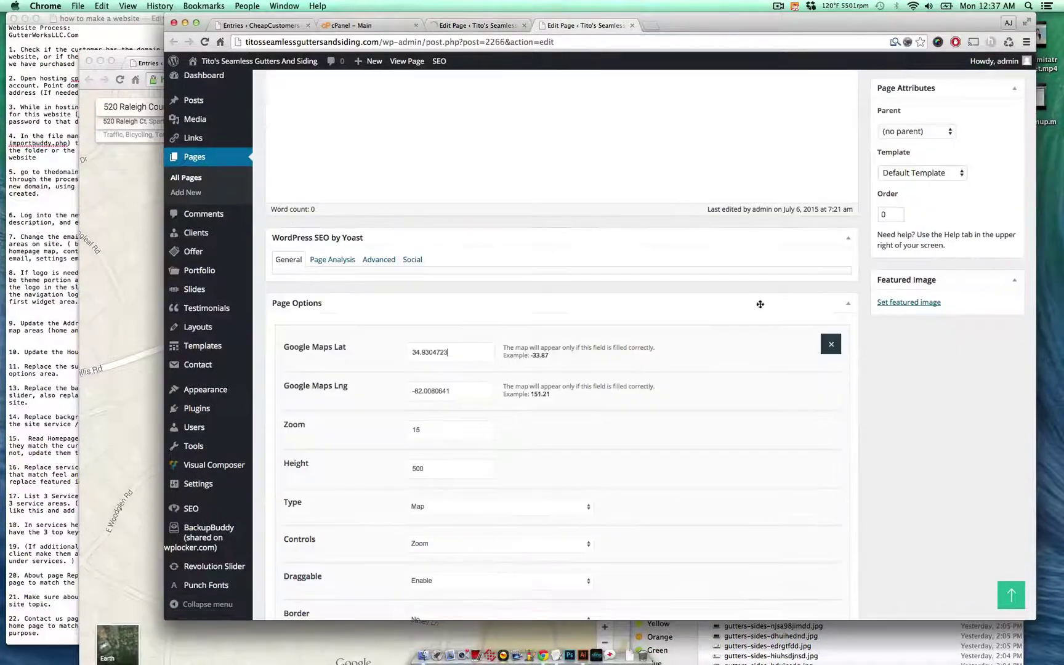
{"action": "scroll", "coordinate": [743, 305], "scroll_direction": "down", "scroll_amount": 10}
- Replace the Home page's Box | Address with the customer's three-line address from their entry
{"action": "scroll", "coordinate": [743, 305], "scroll_direction": "down", "scroll_amount": 2}
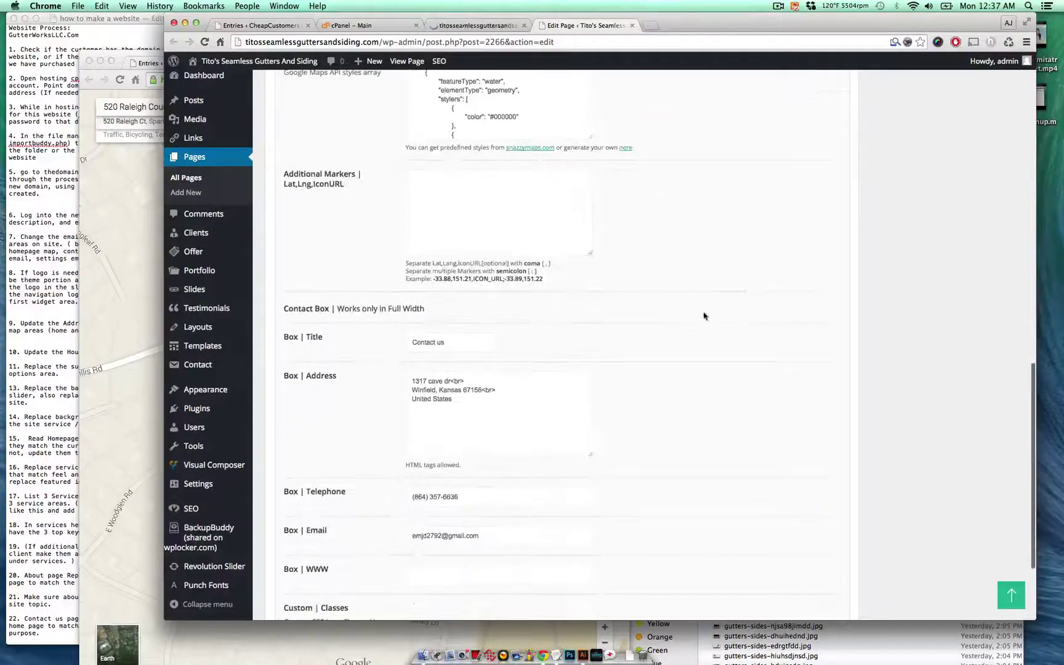
{"action": "left_click", "coordinate": [491, 382]}
{"action": "key", "text": "super+a"}
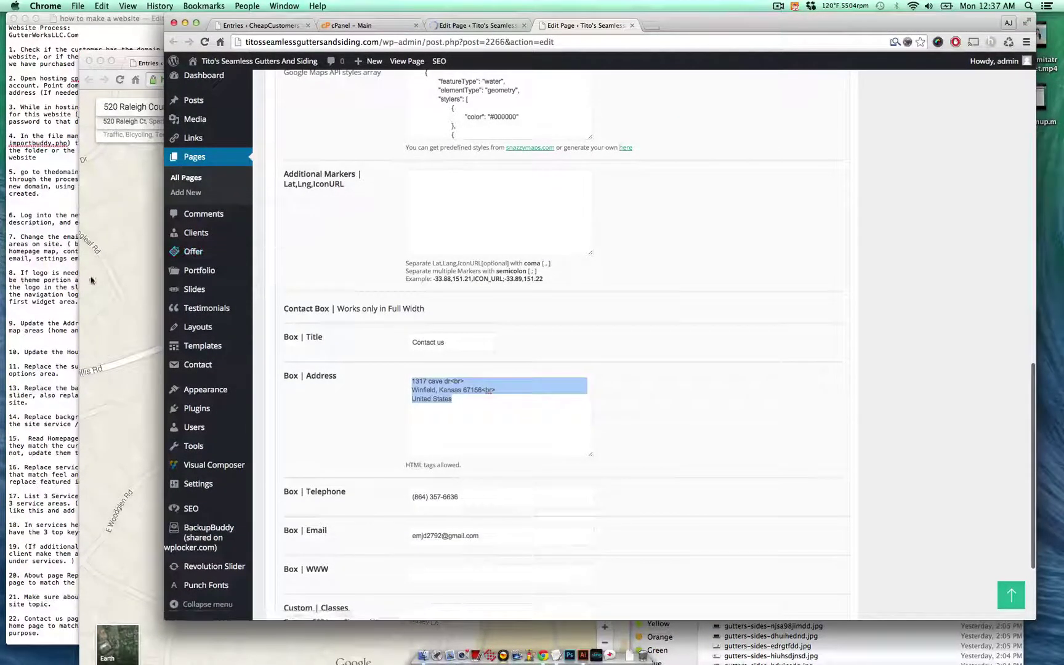
{"action": "left_click", "coordinate": [91, 280]}
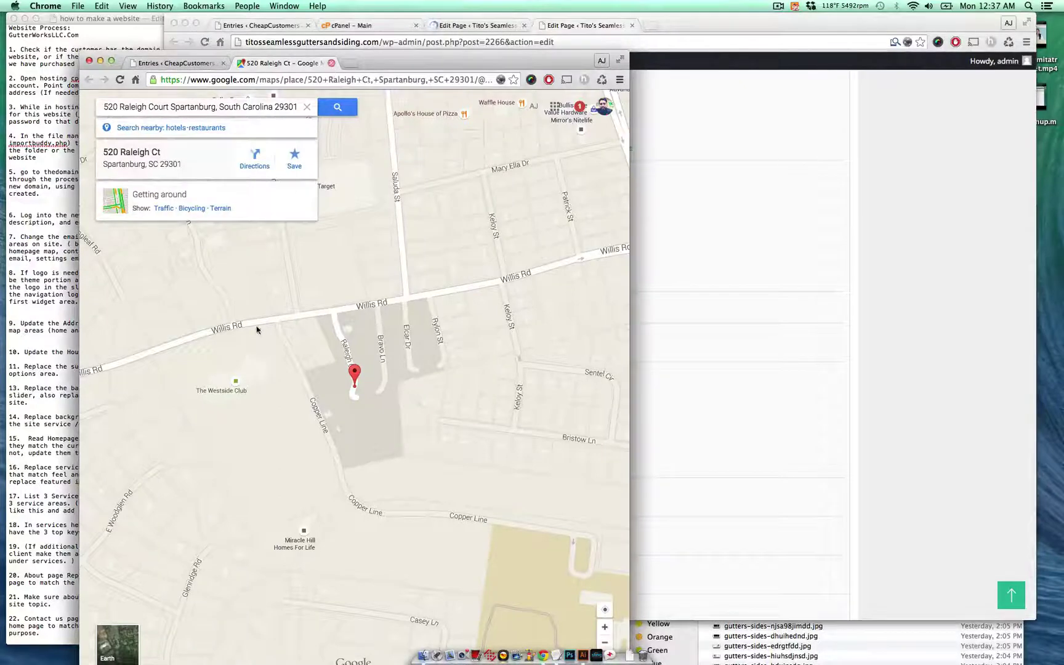
{"action": "key", "text": "super+w"}
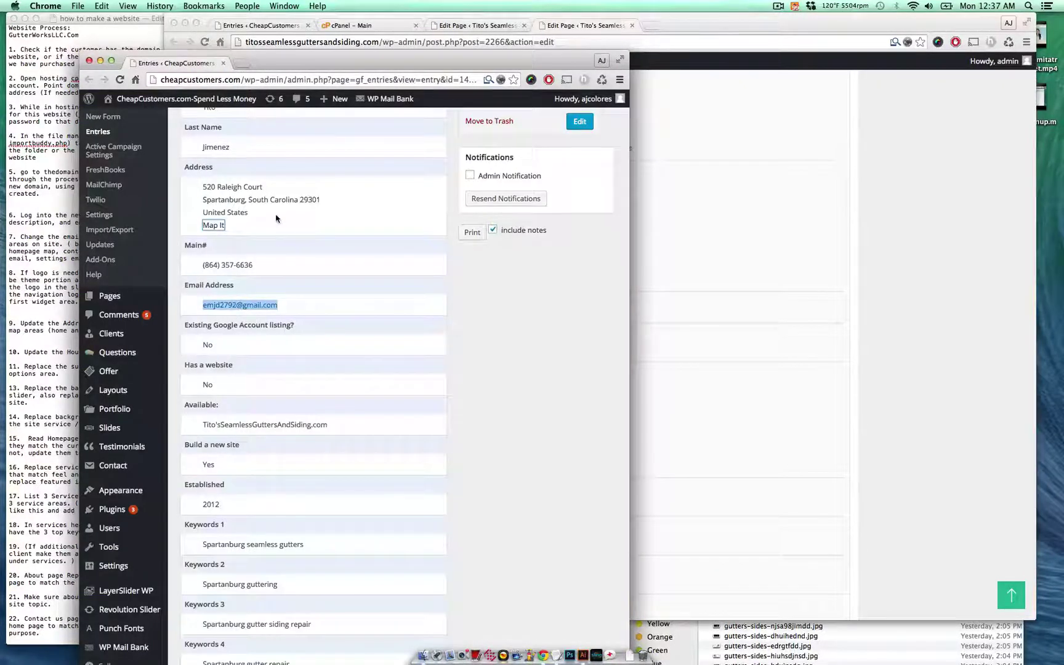
{"action": "left_click_drag", "start_coordinate": [276, 218], "coordinate": [203, 184]}
{"action": "key", "text": "super+c"}
{"action": "left_click", "coordinate": [700, 336]}
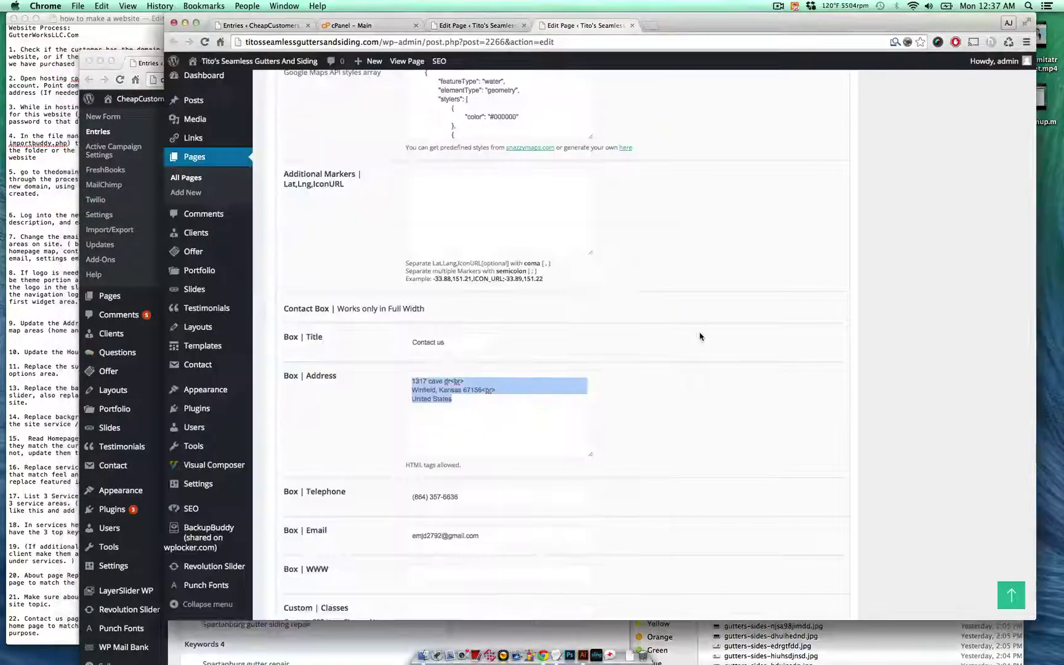
{"action": "triple_click", "coordinate": [514, 392]}
{"action": "key", "text": "super+a"}
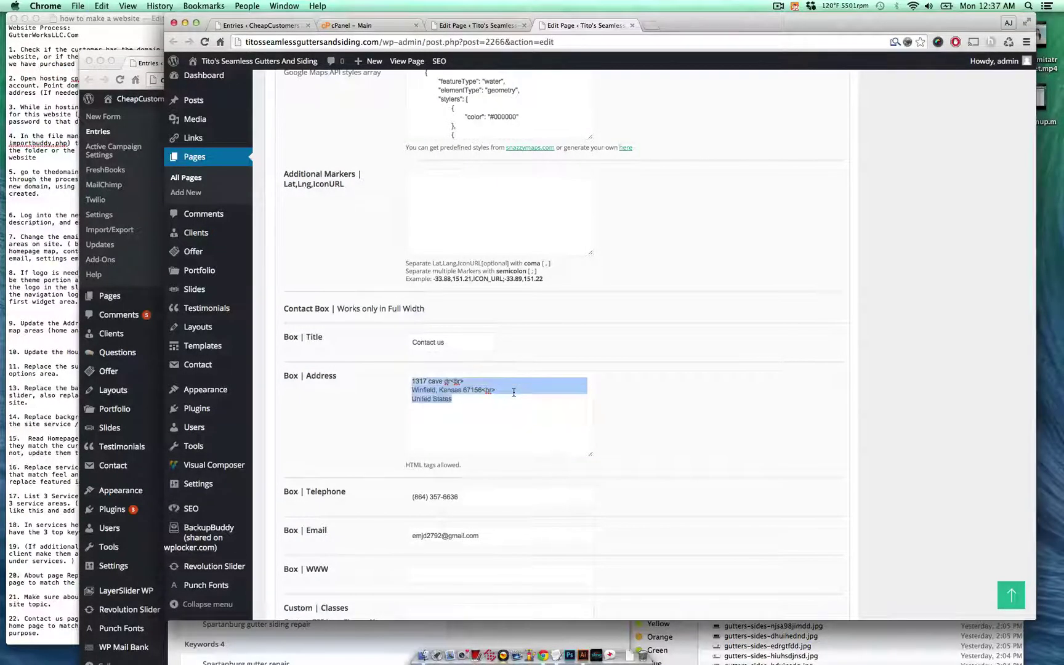
{"action": "key", "text": "super+v"}
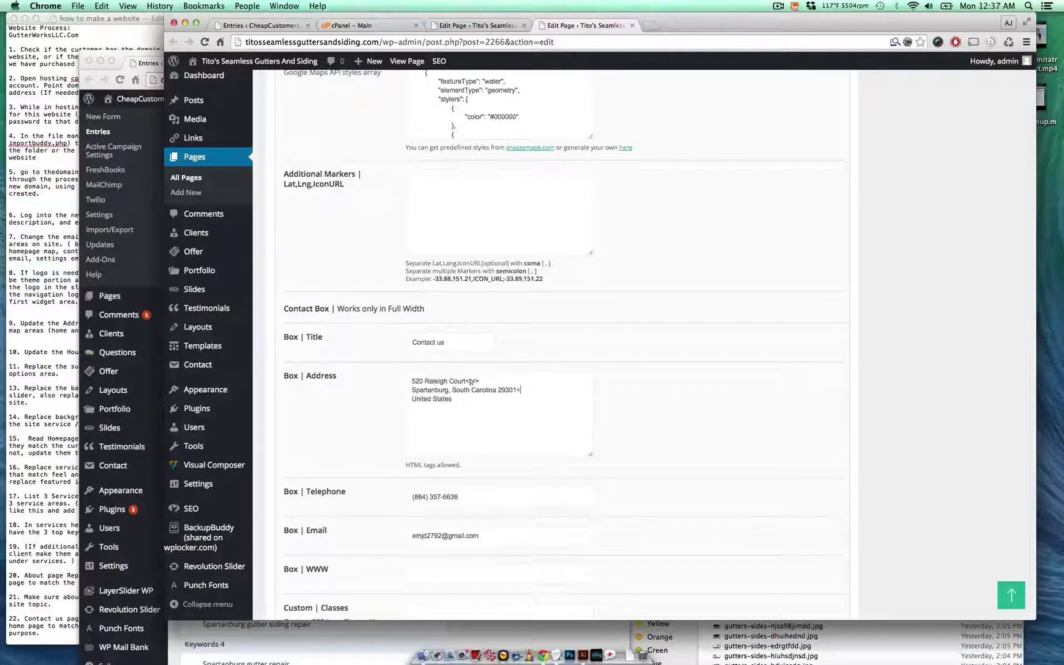
- Save the Contact Box changes and update the Home page
{"action": "scroll", "coordinate": [586, 402], "scroll_direction": "up", "scroll_amount": 15}
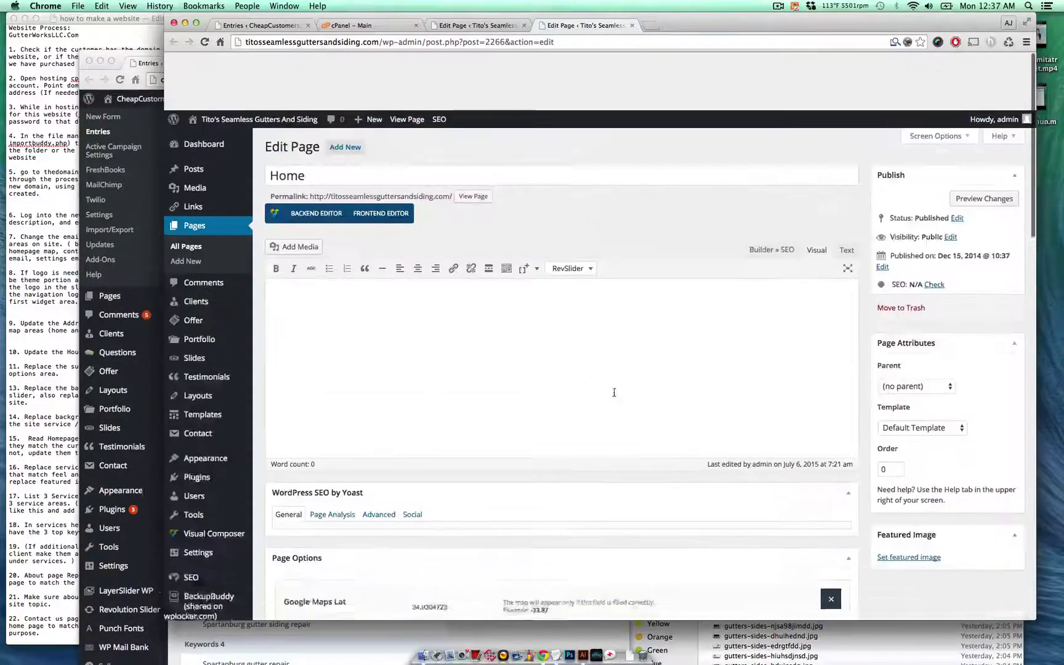
{"action": "scroll", "coordinate": [613, 391], "scroll_direction": "down", "scroll_amount": 10}
{"action": "scroll", "coordinate": [865, 437], "scroll_direction": "down", "scroll_amount": 10}
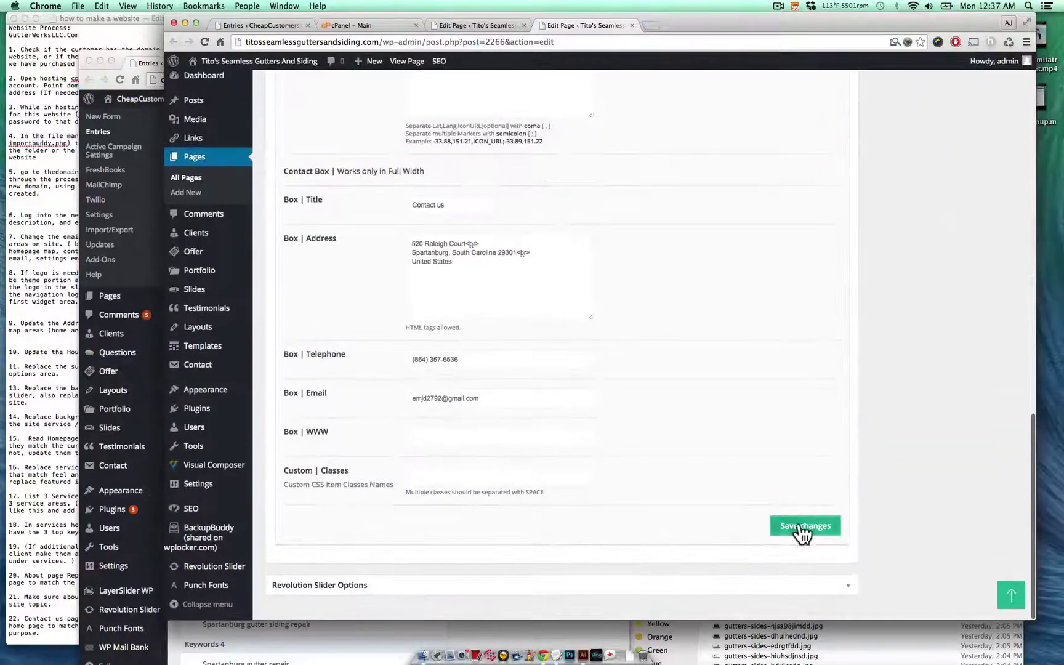
{"action": "left_click", "coordinate": [804, 530]}
{"action": "scroll", "coordinate": [912, 373], "scroll_direction": "down", "scroll_amount": 2}
{"action": "scroll", "coordinate": [912, 373], "scroll_direction": "up", "scroll_amount": 15}
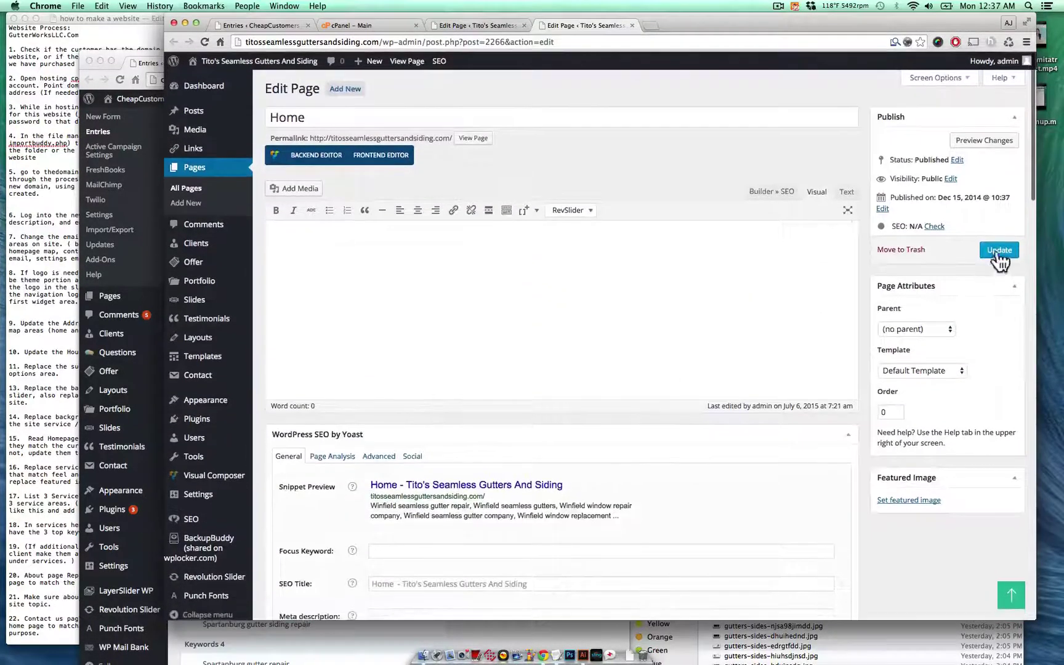
{"action": "left_click", "coordinate": [997, 250]}
{"action": "left_click", "coordinate": [59, 265]}
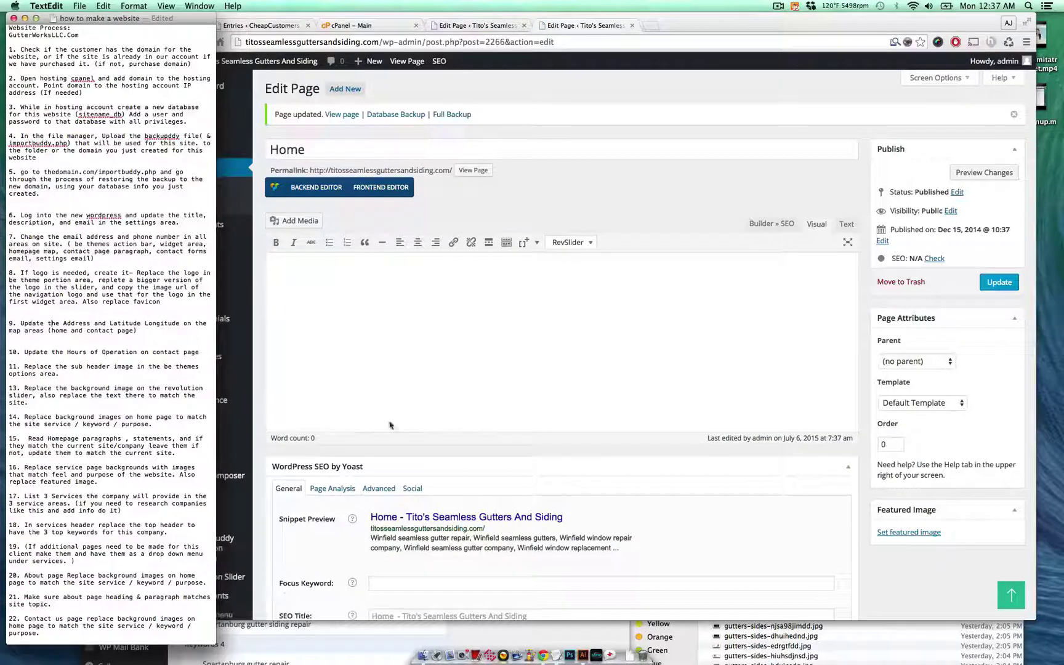
- Close the Home editor and compare the Contact Us Office column's details with the customer entry
{"action": "left_click", "coordinate": [404, 386]}
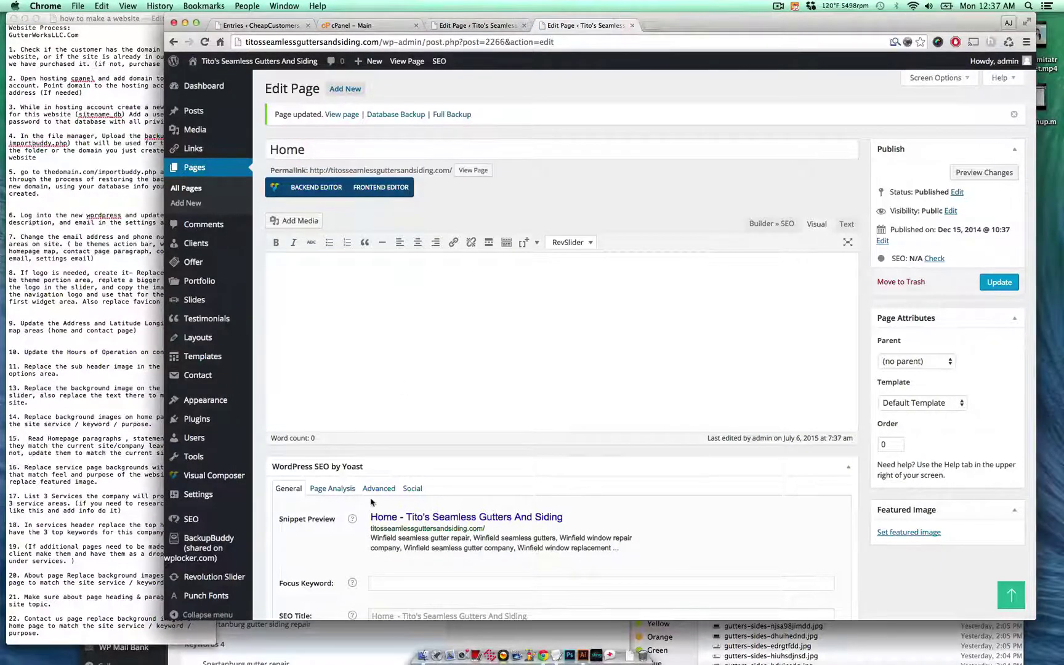
{"action": "key", "text": "super+w"}
{"action": "scroll", "coordinate": [447, 476], "scroll_direction": "down", "scroll_amount": 8}
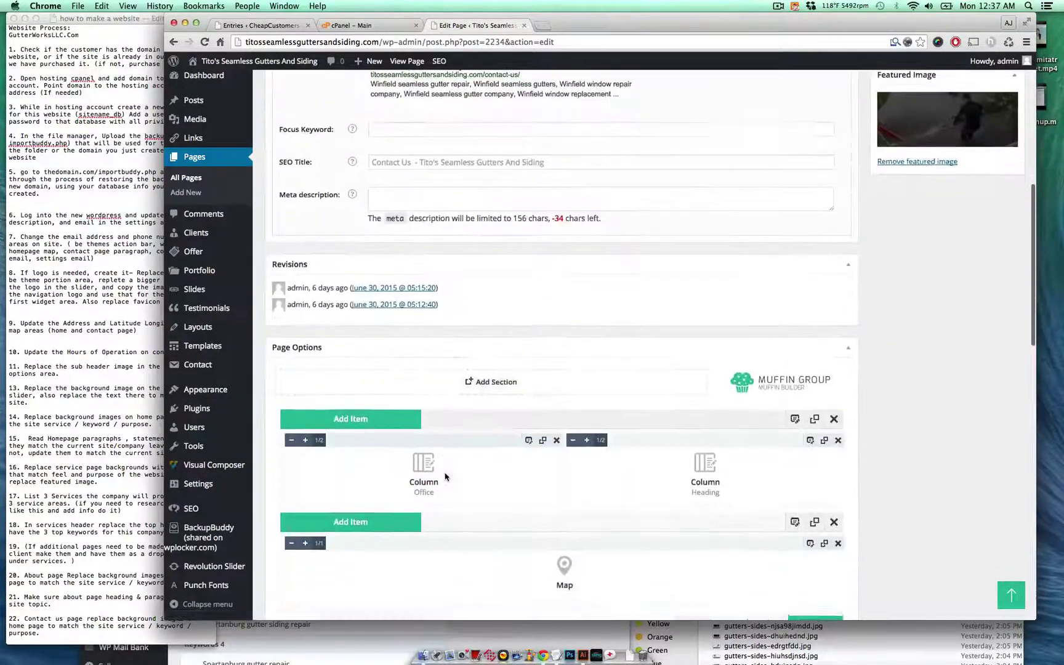
{"action": "left_click", "coordinate": [529, 439]}
{"action": "scroll", "coordinate": [517, 276], "scroll_direction": "down", "scroll_amount": 4}
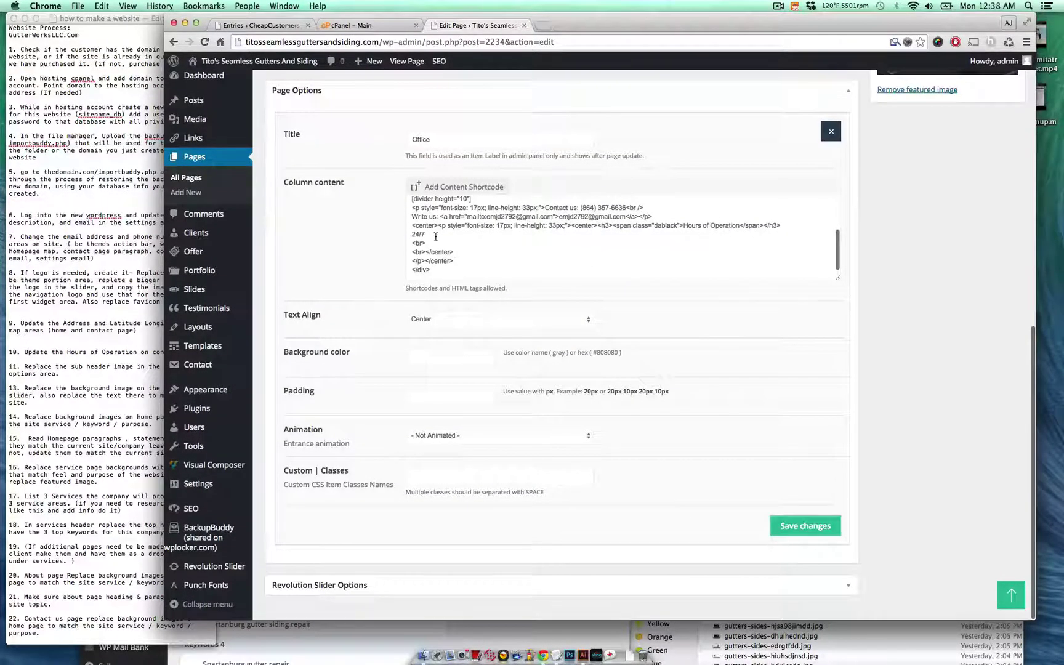
{"action": "left_click_drag", "start_coordinate": [435, 236], "coordinate": [415, 237]}
{"action": "left_click", "coordinate": [325, 637]}
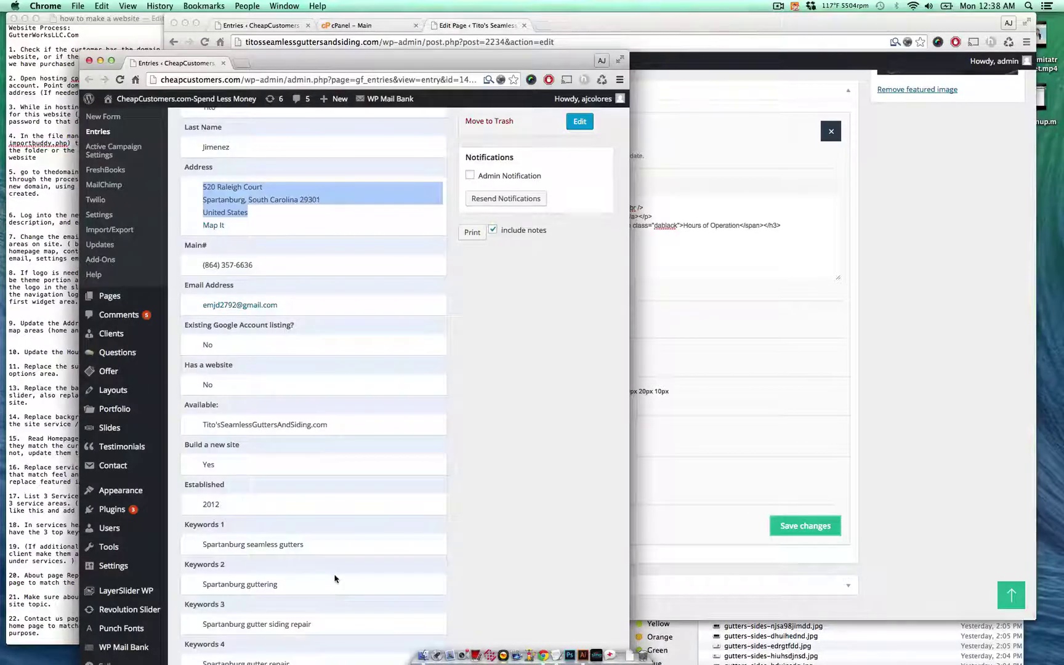
{"action": "scroll", "coordinate": [333, 578], "scroll_direction": "down", "scroll_amount": 5}
{"action": "scroll", "coordinate": [334, 577], "scroll_direction": "down", "scroll_amount": 4}
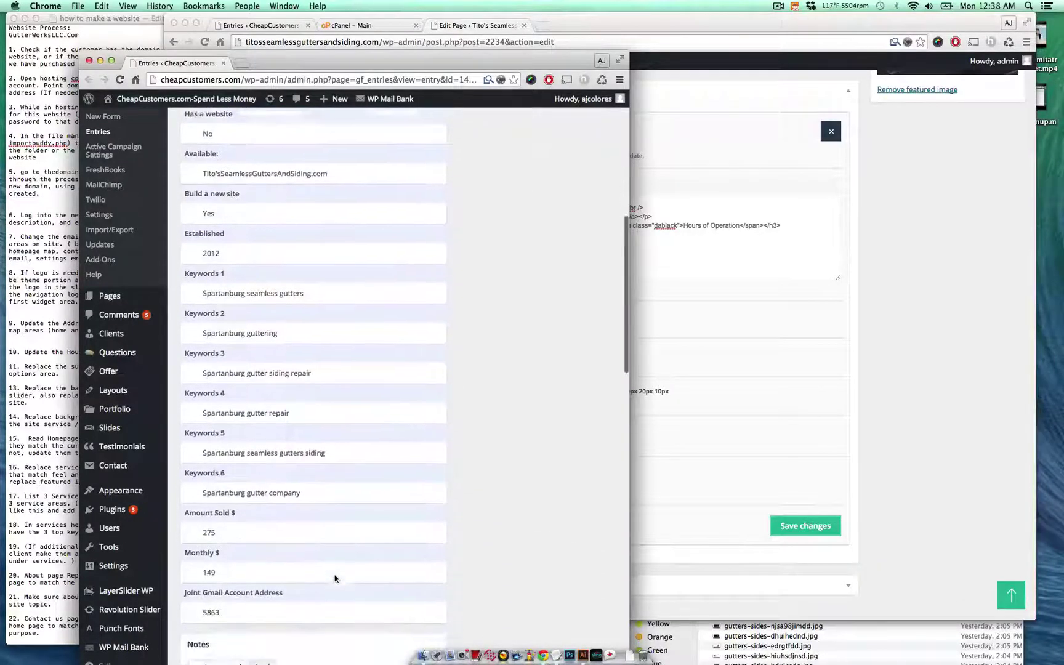
{"action": "scroll", "coordinate": [334, 577], "scroll_direction": "up", "scroll_amount": 4}
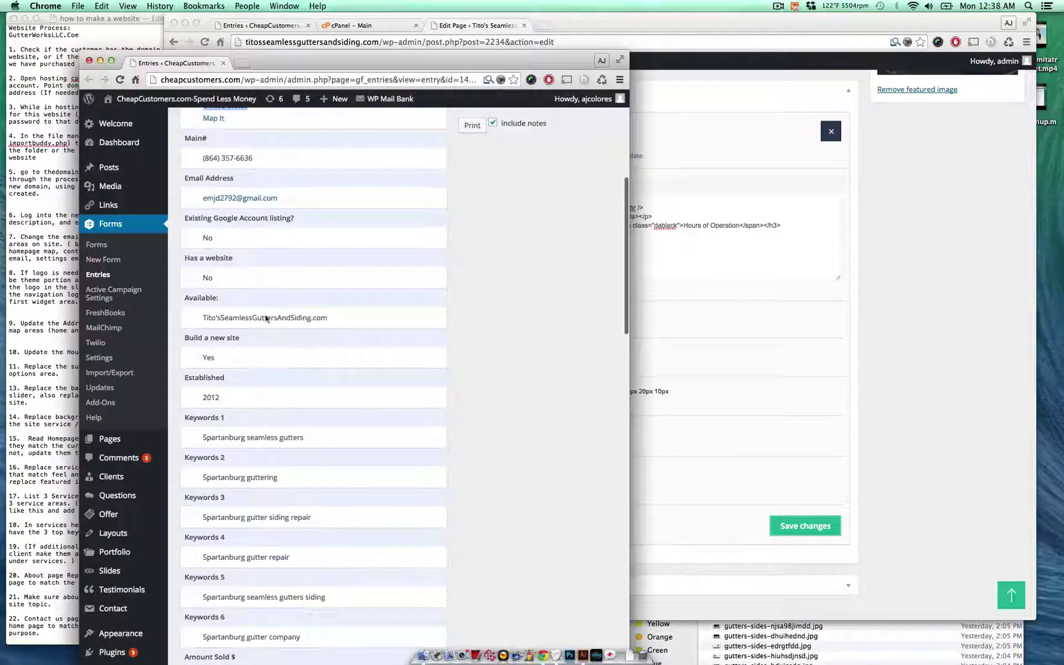
{"action": "scroll", "coordinate": [243, 500], "scroll_direction": "up", "scroll_amount": 7}
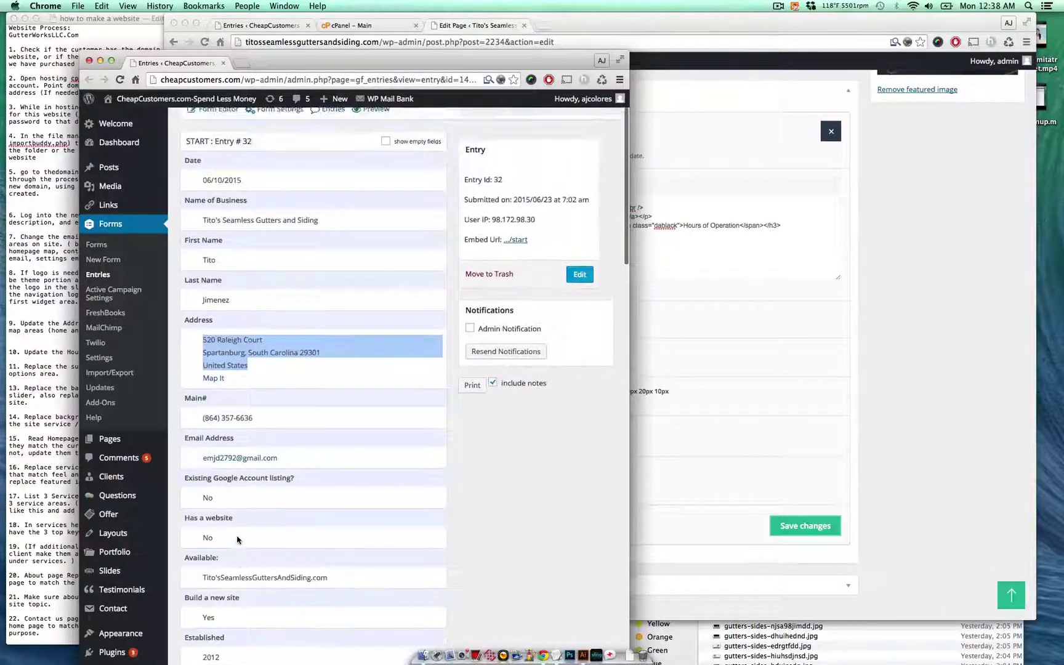
{"action": "scroll", "coordinate": [238, 539], "scroll_direction": "up", "scroll_amount": 2}
- Save the Office column settings and update the Contact Us page
{"action": "left_click", "coordinate": [819, 554]}
{"action": "left_click", "coordinate": [822, 531]}
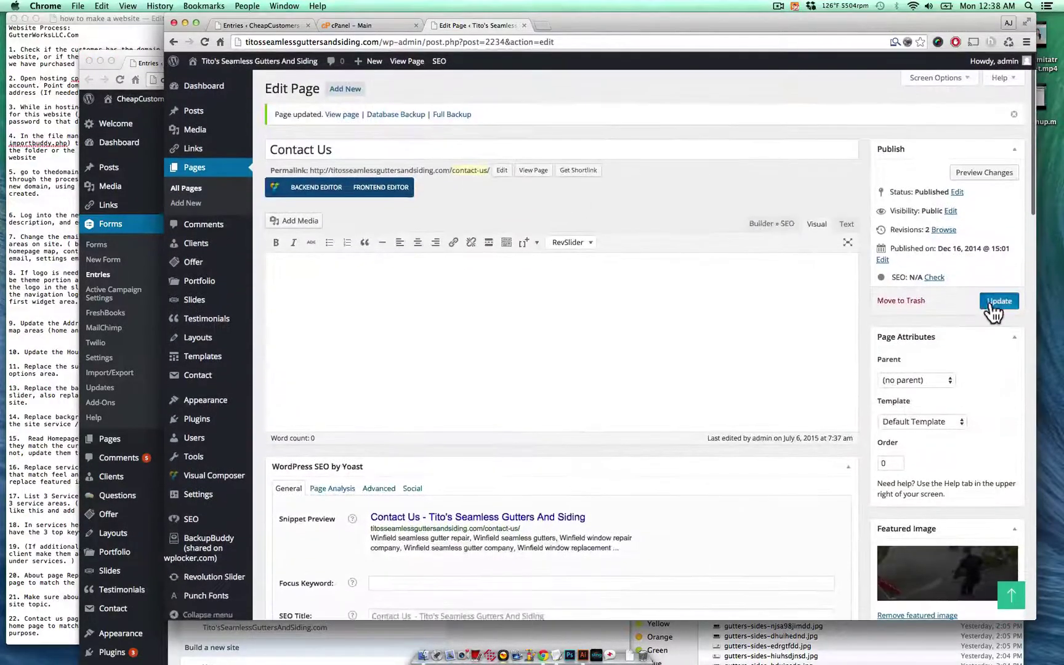
{"action": "left_click", "coordinate": [992, 302]}
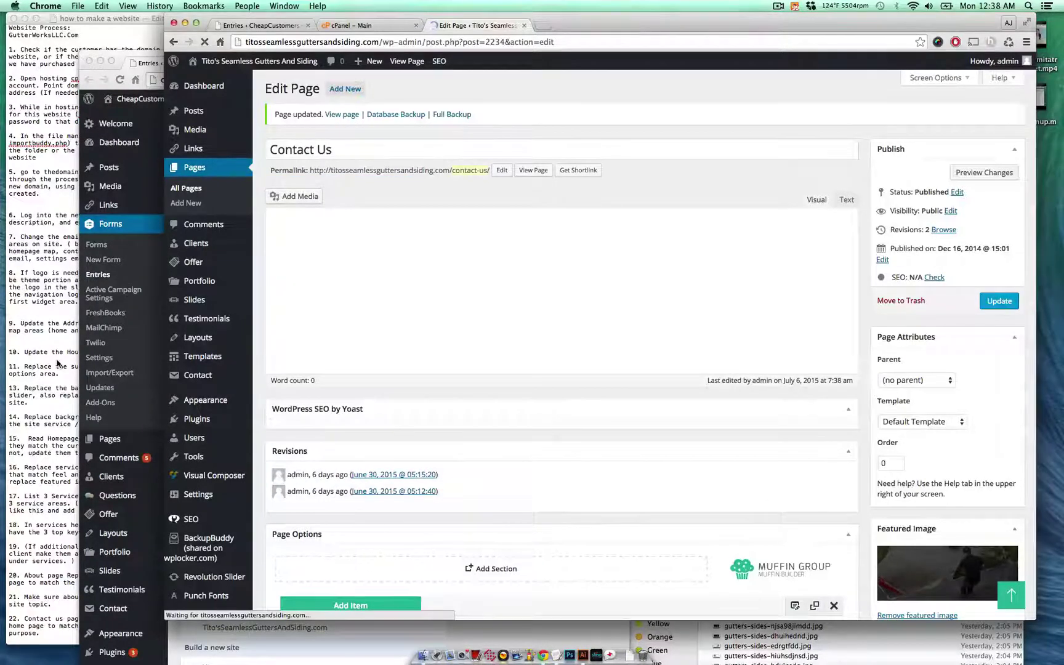
{"action": "left_click", "coordinate": [72, 360]}
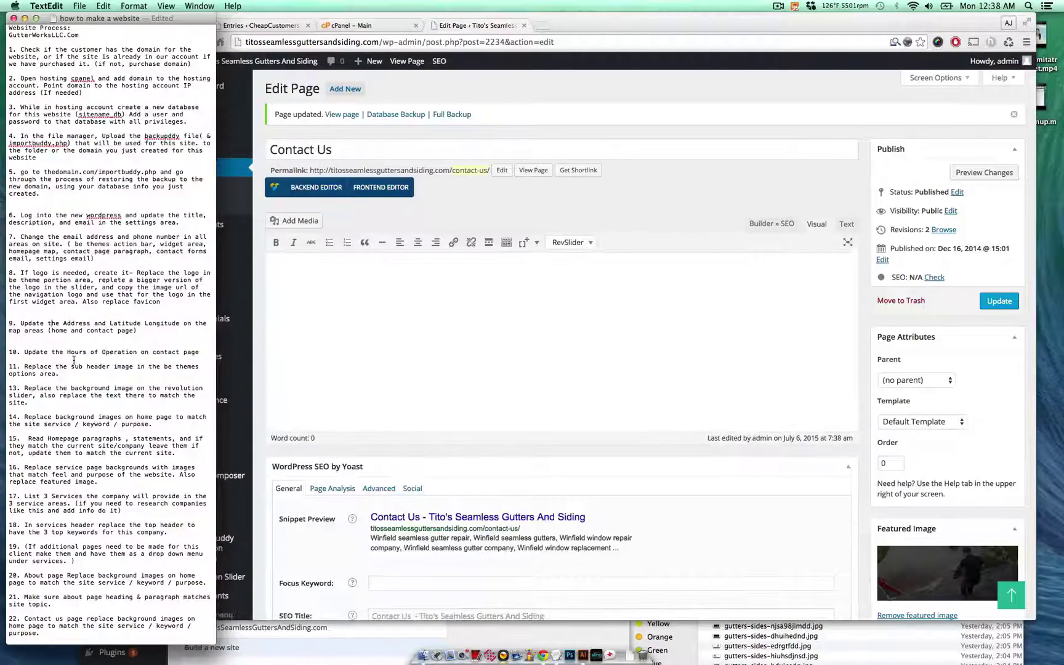
- Review the header image under BeTheme Options > Header & Subheader
{"action": "left_click_drag", "start_coordinate": [47, 364], "coordinate": [110, 375]}
{"action": "left_click", "coordinate": [399, 361]}
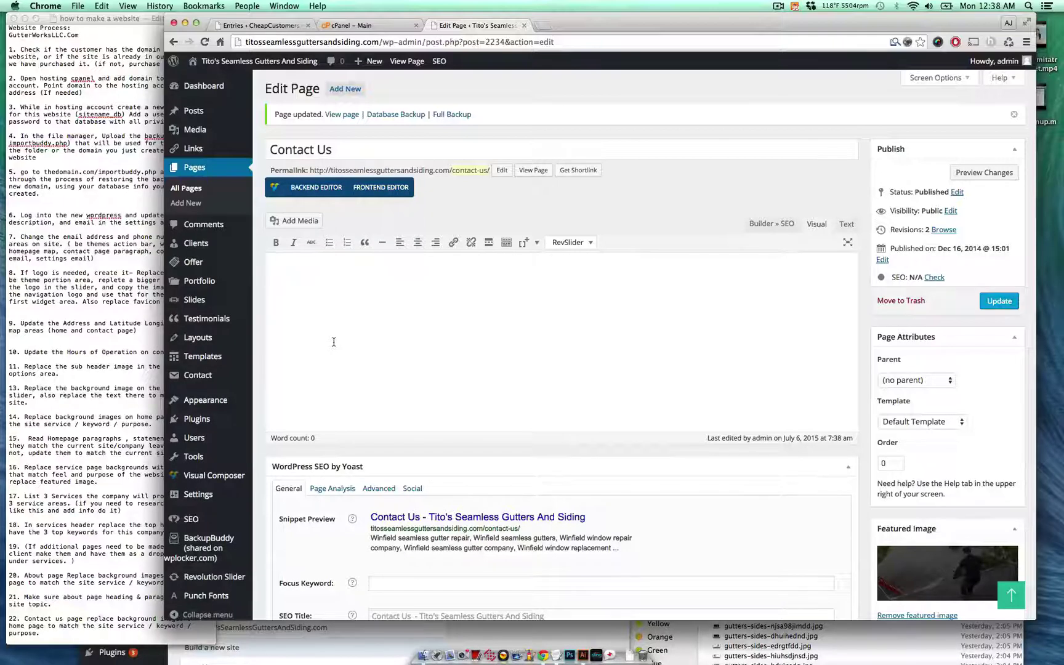
{"action": "mouse_move", "coordinate": [233, 406]}
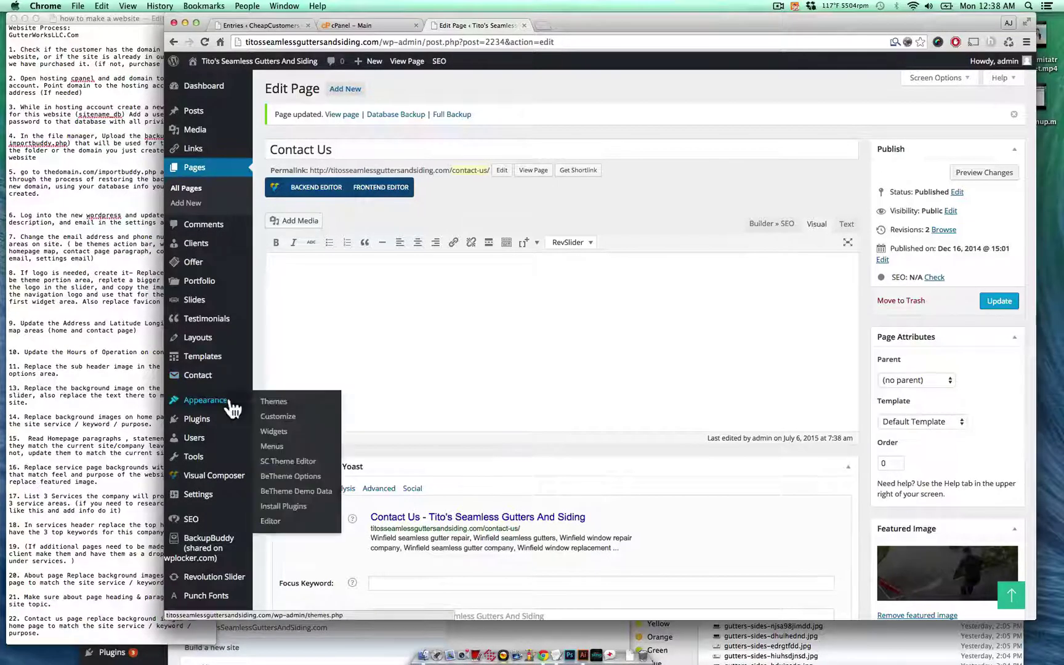
{"action": "left_click", "coordinate": [317, 478]}
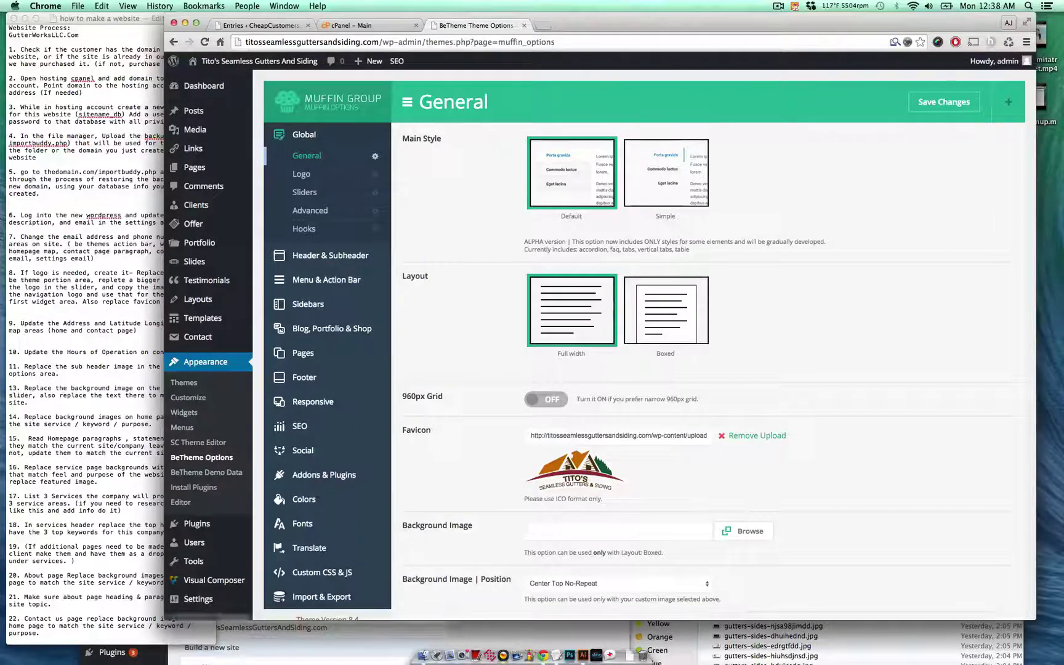
{"action": "left_click", "coordinate": [331, 267]}
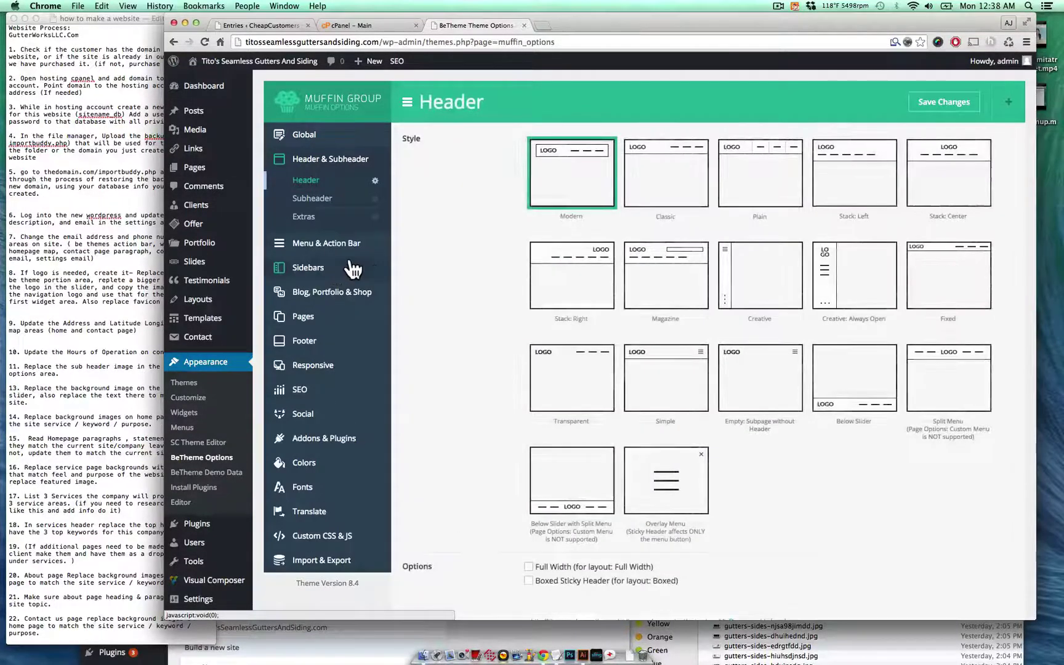
{"action": "scroll", "coordinate": [416, 321], "scroll_direction": "down", "scroll_amount": 10}
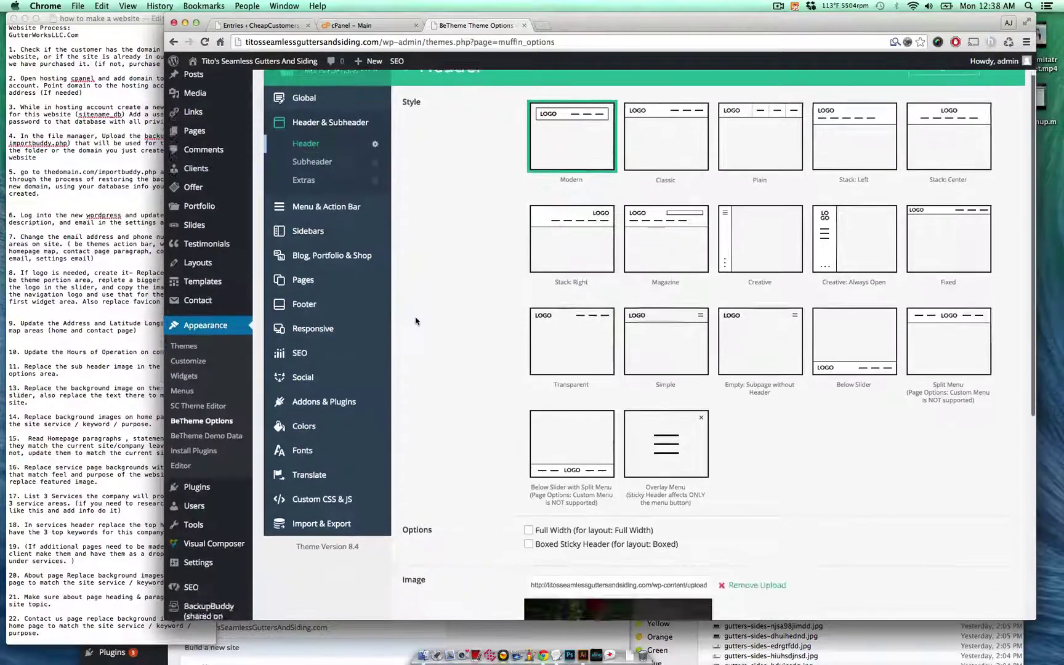
{"action": "scroll", "coordinate": [487, 363], "scroll_direction": "up", "scroll_amount": 3}
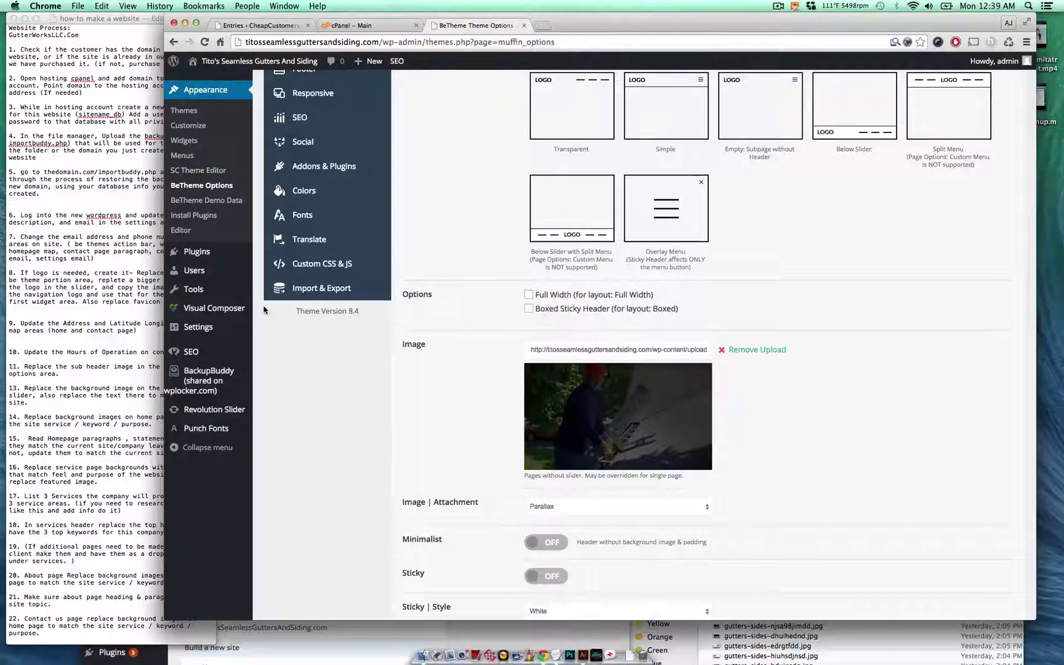
- Check the notes' slider-background step, then go to the Revolution Slider page
{"action": "left_click", "coordinate": [114, 321]}
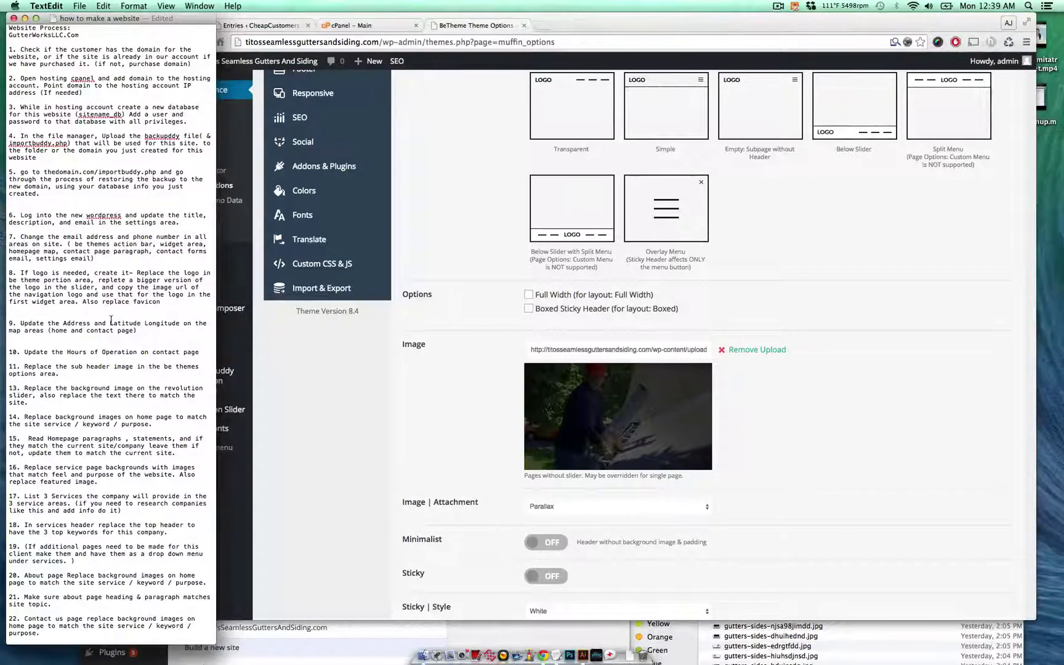
{"action": "triple_click", "coordinate": [82, 387]}
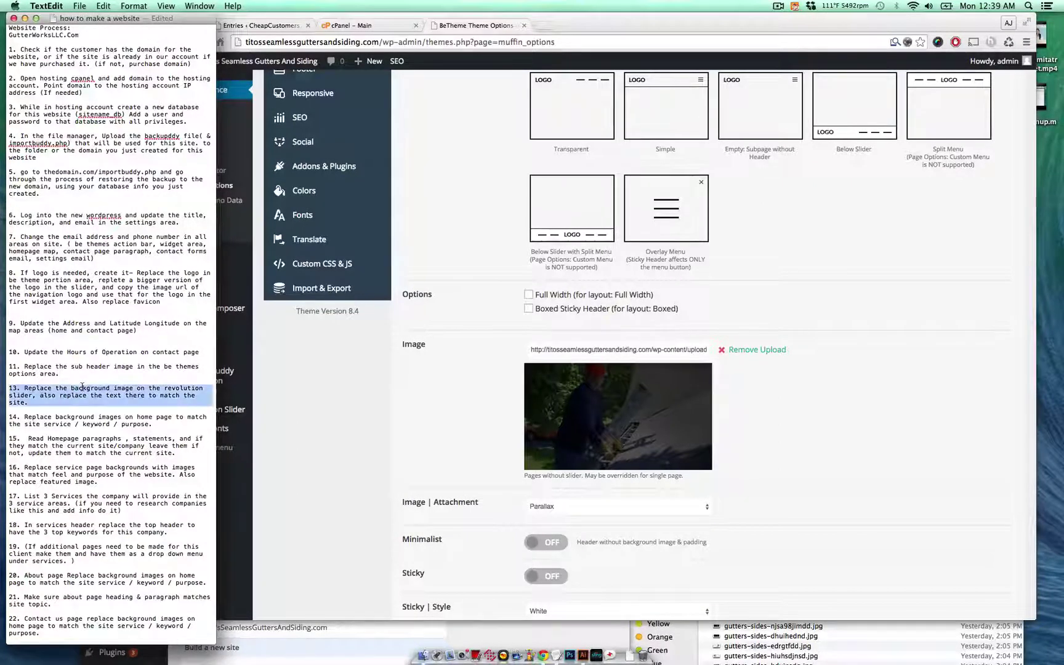
{"action": "left_click", "coordinate": [102, 394]}
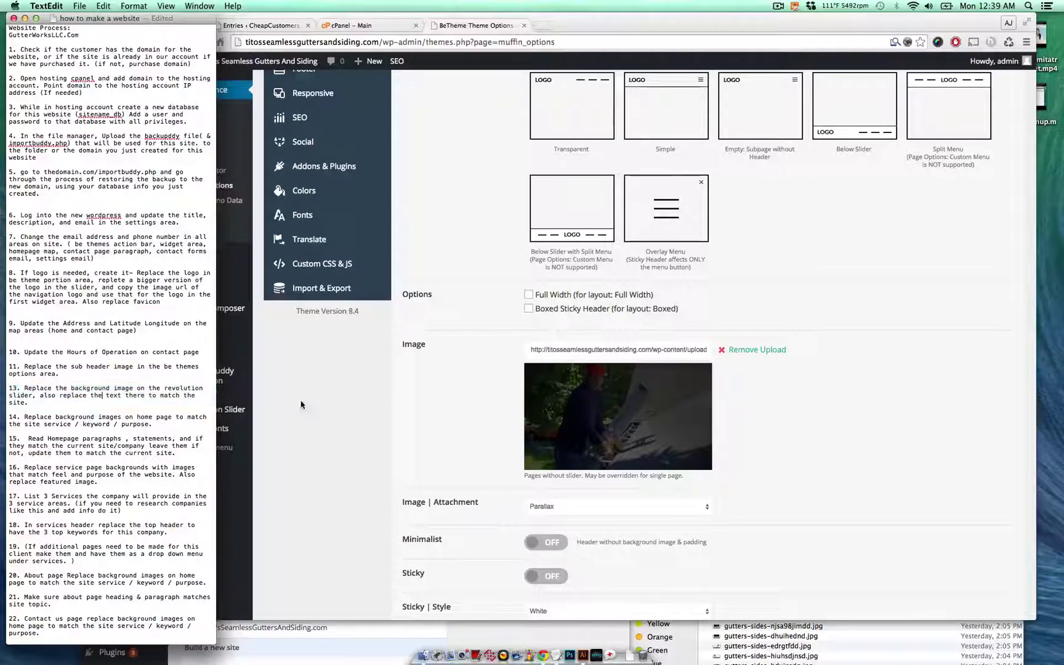
{"action": "left_click", "coordinate": [375, 389]}
{"action": "scroll", "coordinate": [883, 190], "scroll_direction": "up", "scroll_amount": 5}
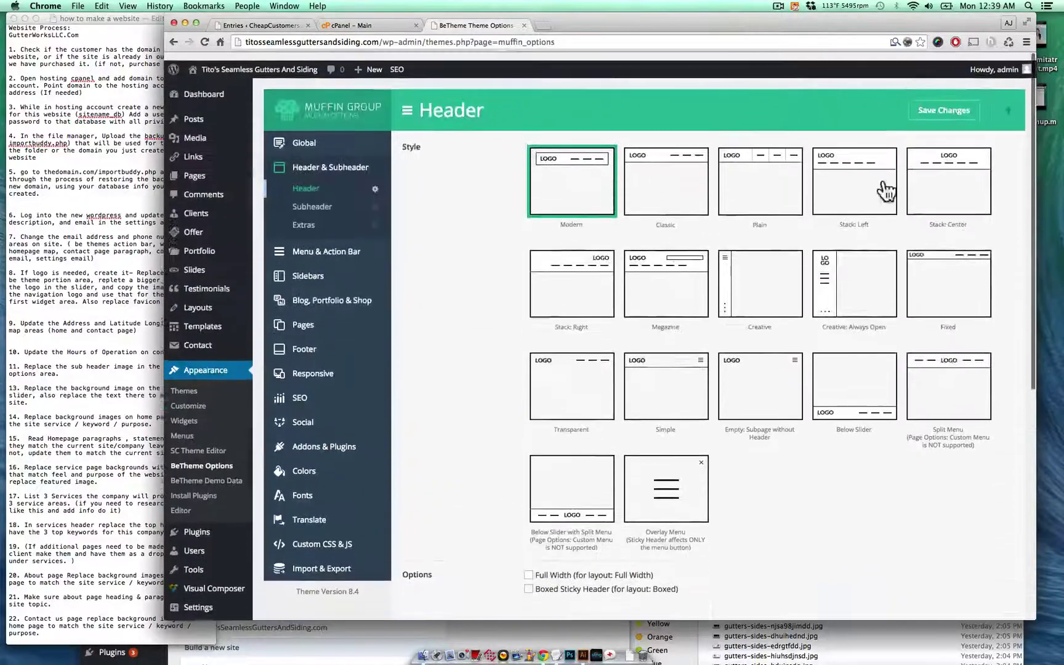
{"action": "scroll", "coordinate": [784, 285], "scroll_direction": "down", "scroll_amount": 6}
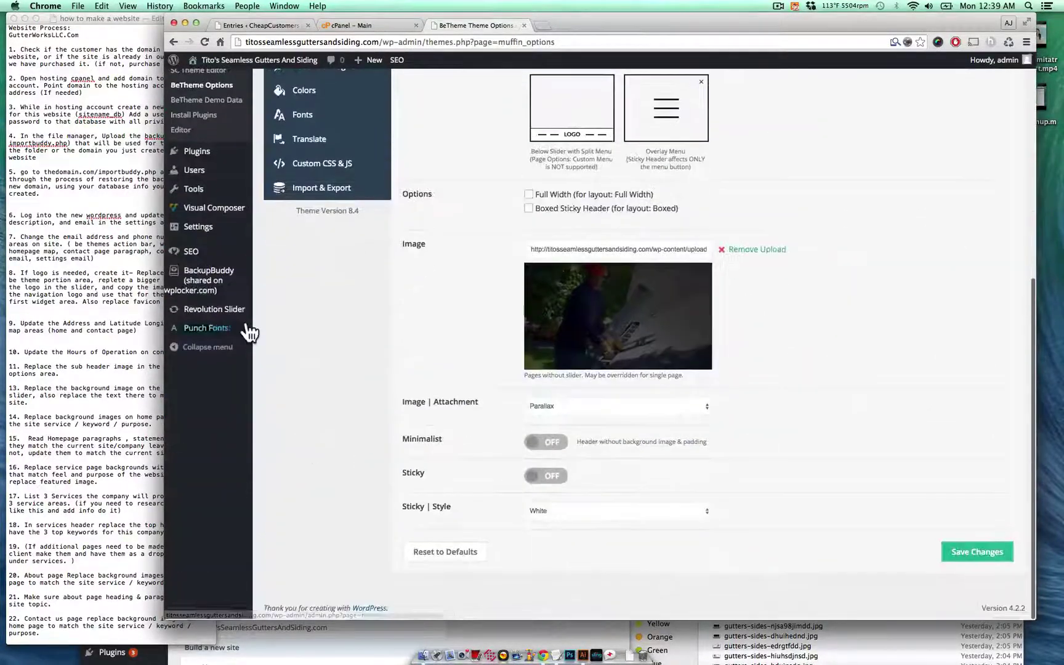
{"action": "left_click", "coordinate": [243, 314]}
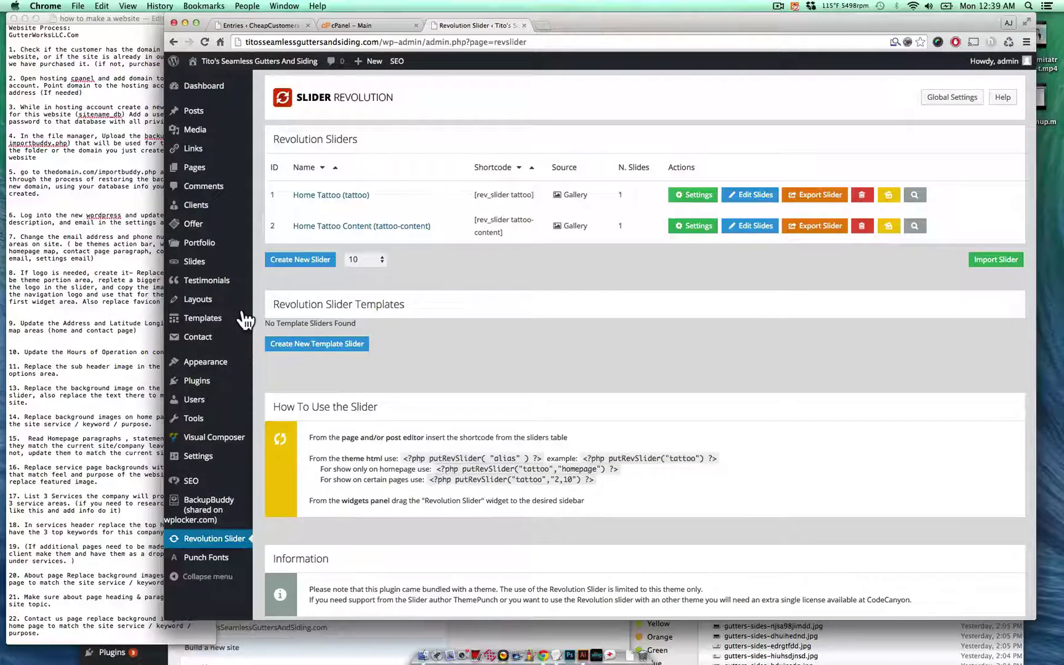
- Open Home Tattoo's Slide 1 for editing and dismiss the Select Slide Image picker without choosing
{"action": "left_click", "coordinate": [749, 196]}
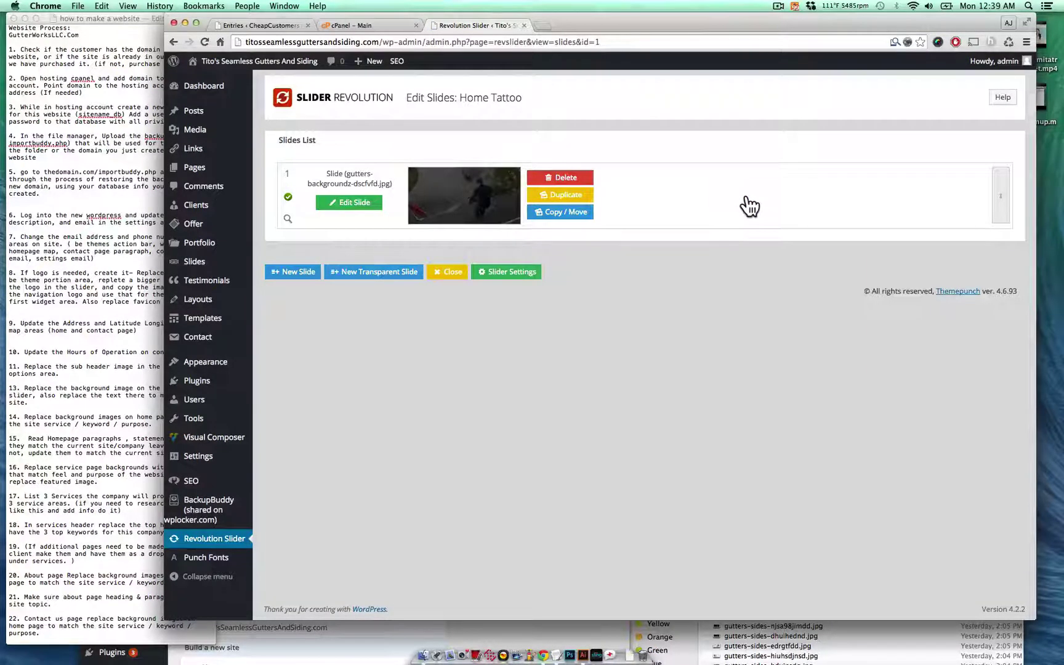
{"action": "left_click", "coordinate": [423, 186]}
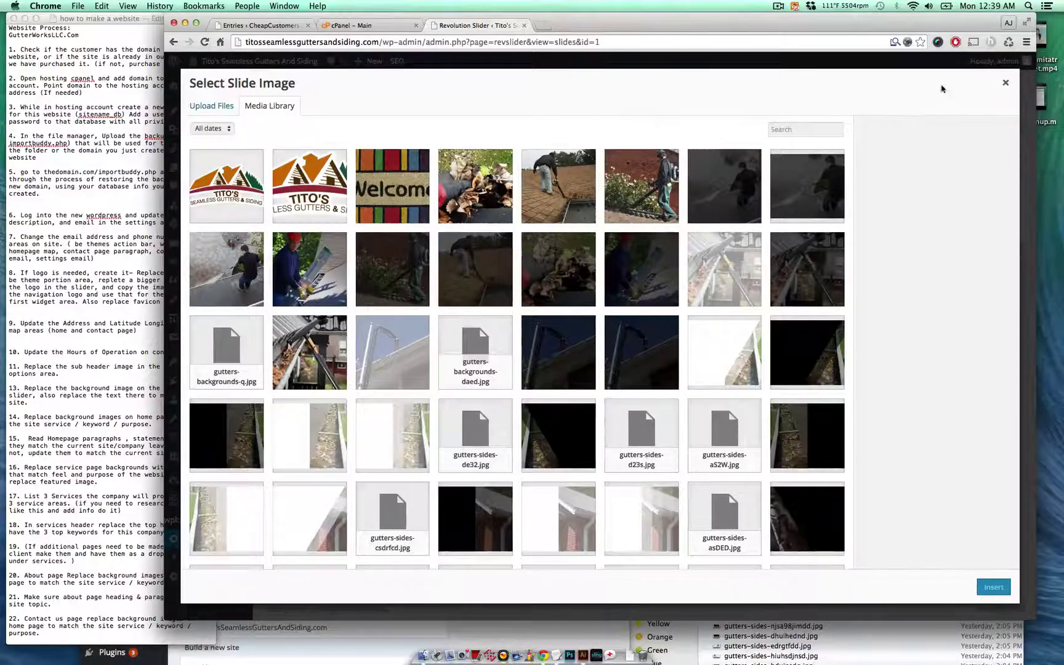
{"action": "left_click", "coordinate": [1002, 87]}
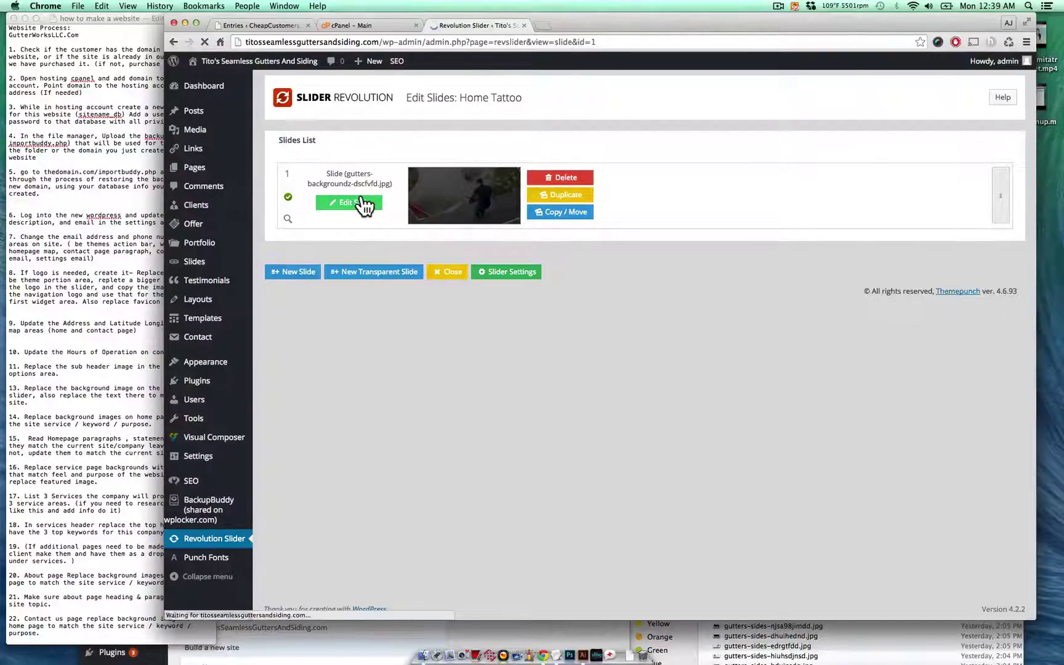
{"action": "scroll", "coordinate": [295, 406], "scroll_direction": "down", "scroll_amount": 7}
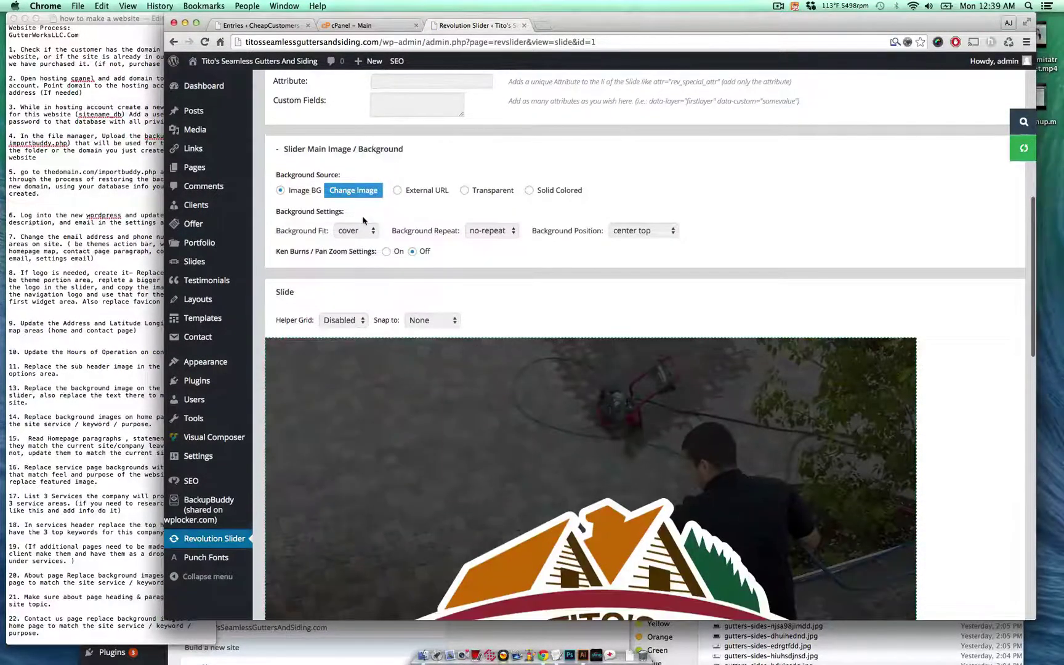
- Select the slide caption layer and trial a <br> break after CLEANING, then undo it
{"action": "scroll", "coordinate": [364, 220], "scroll_direction": "down", "scroll_amount": 10}
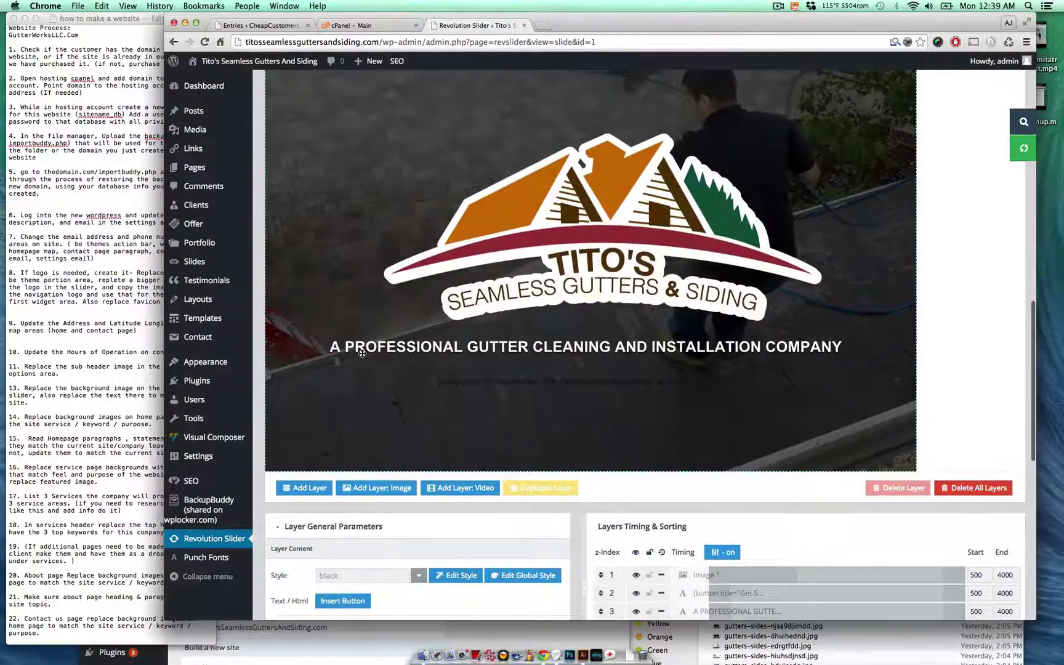
{"action": "left_click", "coordinate": [362, 353]}
{"action": "scroll", "coordinate": [363, 353], "scroll_direction": "down", "scroll_amount": 2}
{"action": "scroll", "coordinate": [363, 353], "scroll_direction": "down", "scroll_amount": 5}
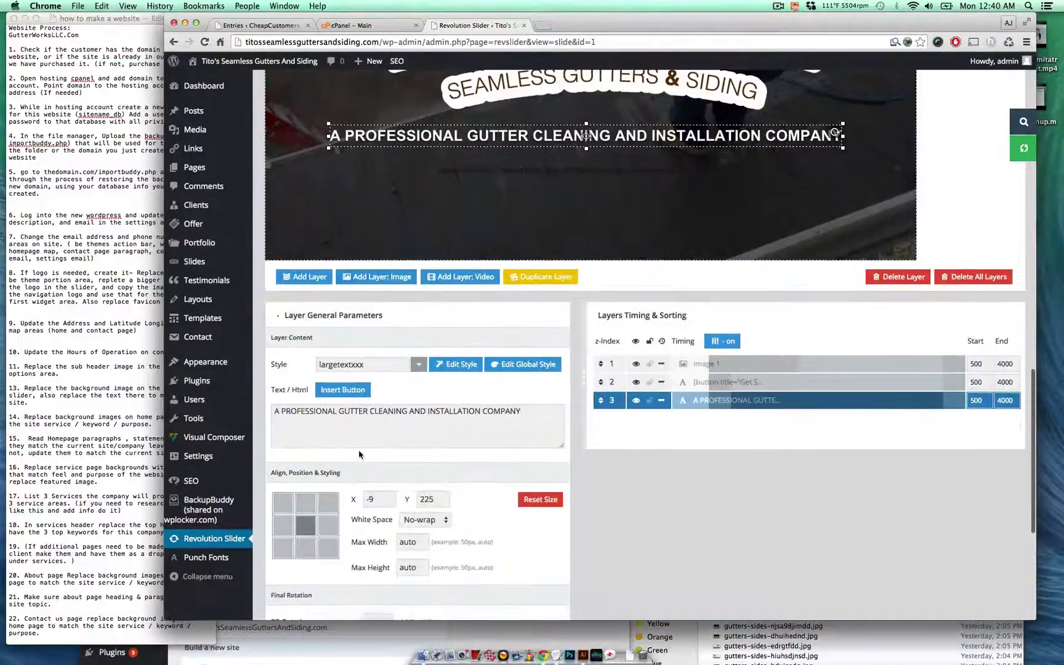
{"action": "triple_click", "coordinate": [356, 411]}
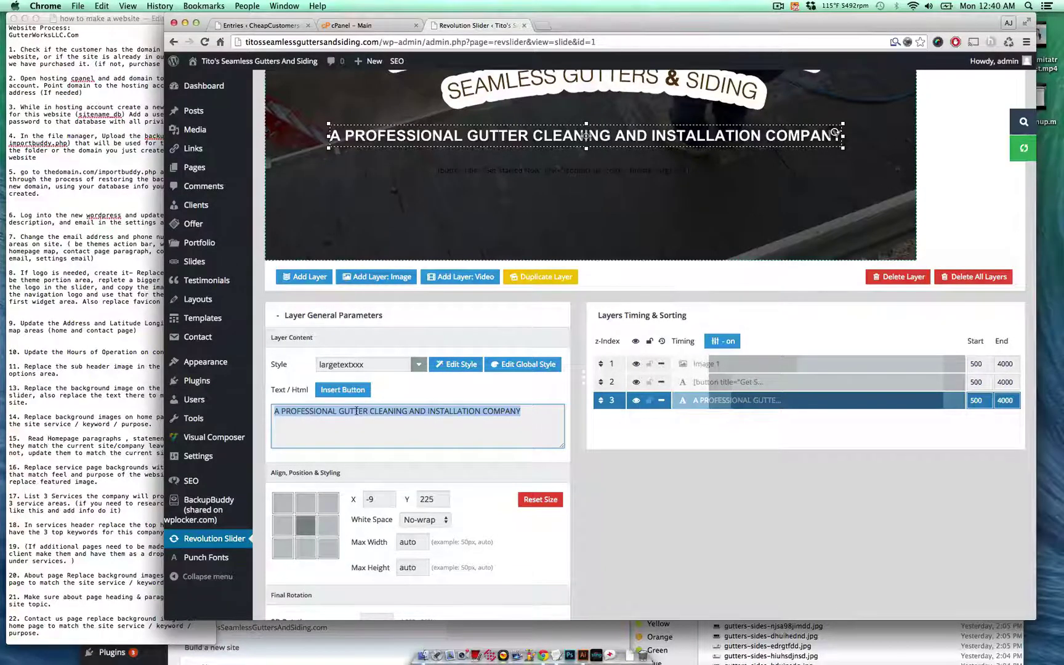
{"action": "left_click", "coordinate": [414, 412]}
{"action": "key", "text": "Return"}
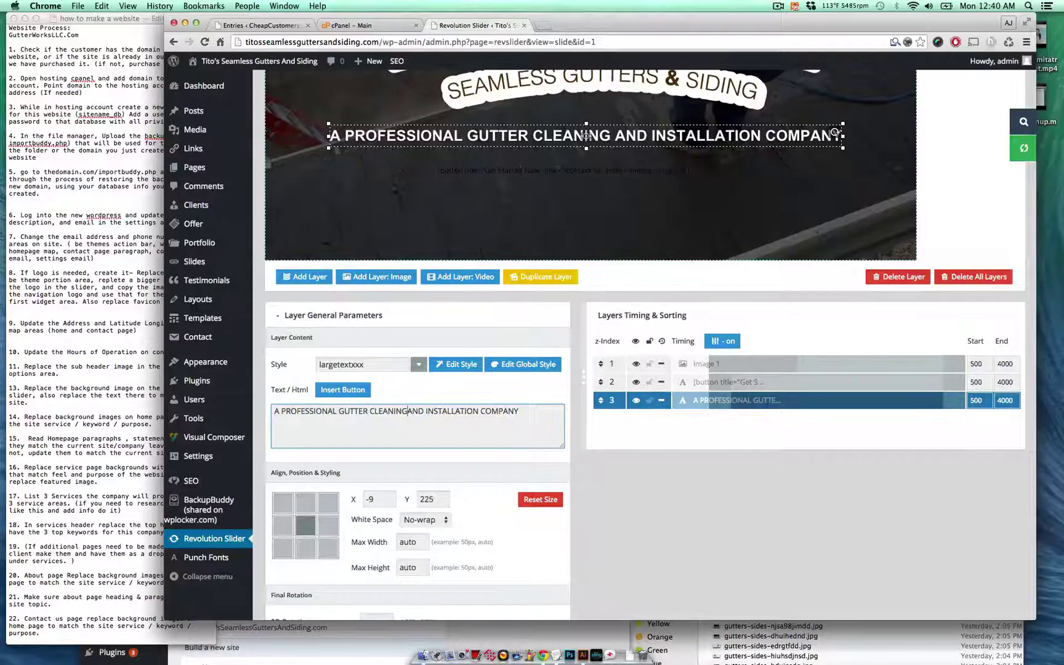
{"action": "type", "text": "<br>"}
{"action": "key", "text": "Return"}
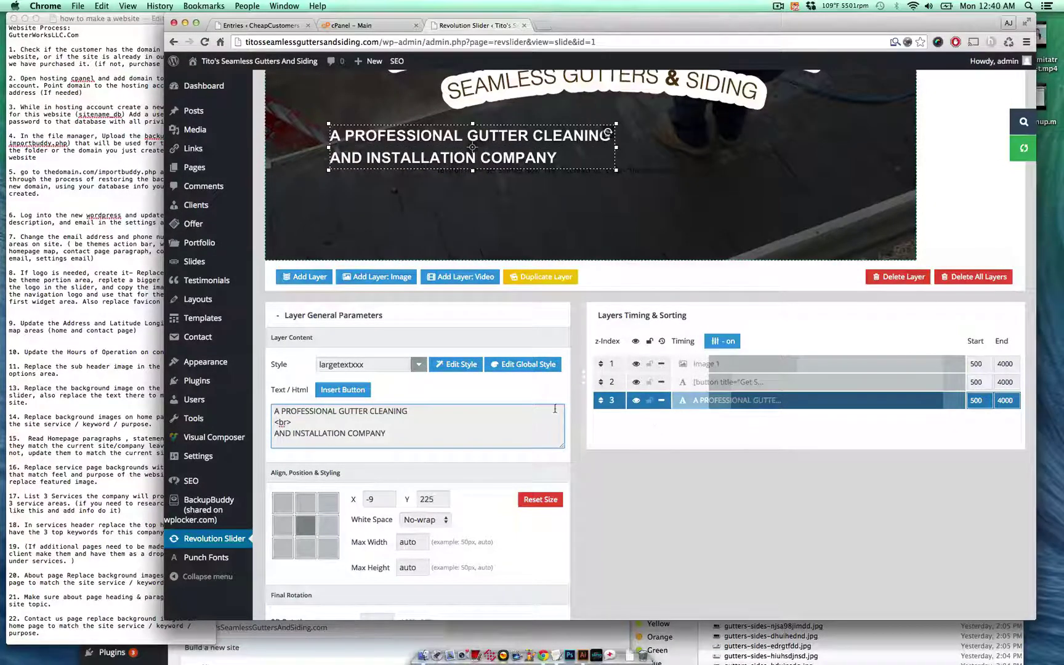
{"action": "key", "text": "super+z"}
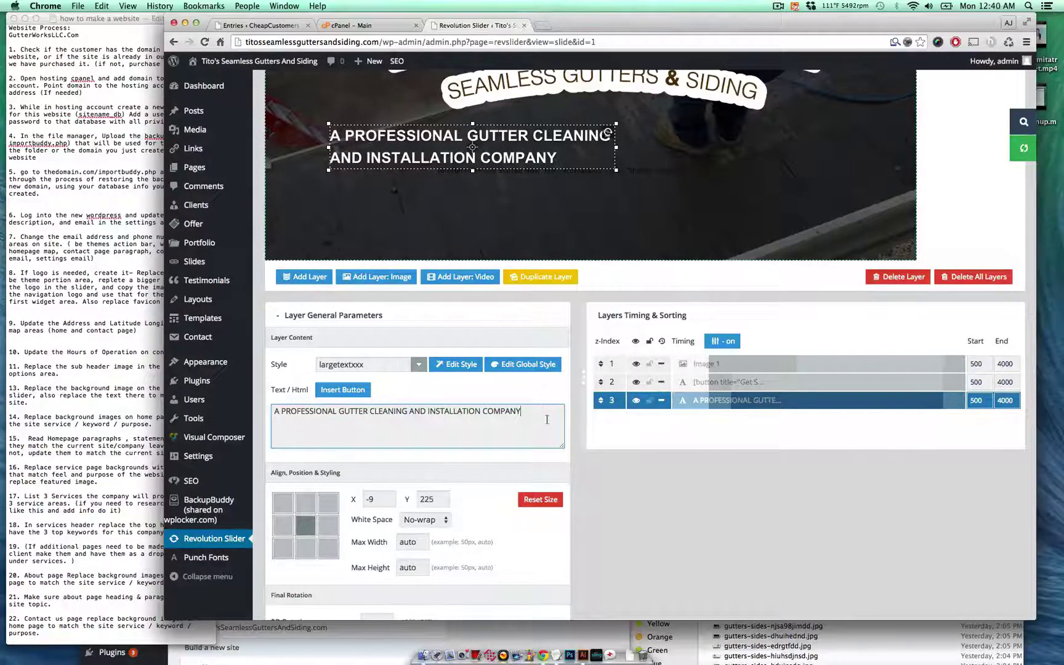
{"action": "left_click", "coordinate": [623, 487]}
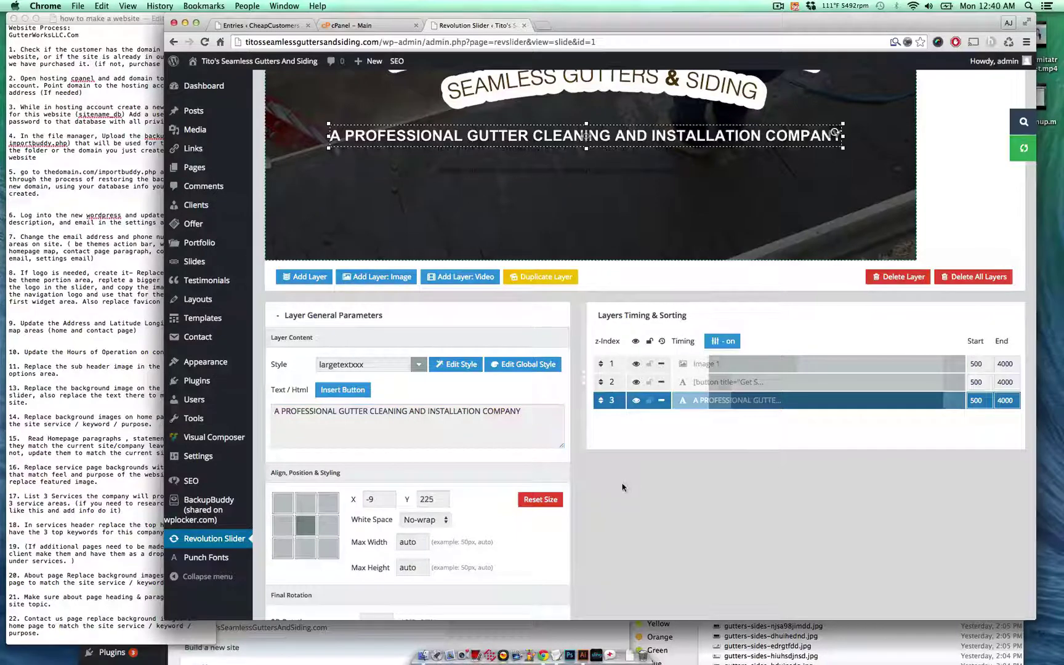
- Check the caption's Style list and leave it on largetextxxx
{"action": "left_click", "coordinate": [418, 365]}
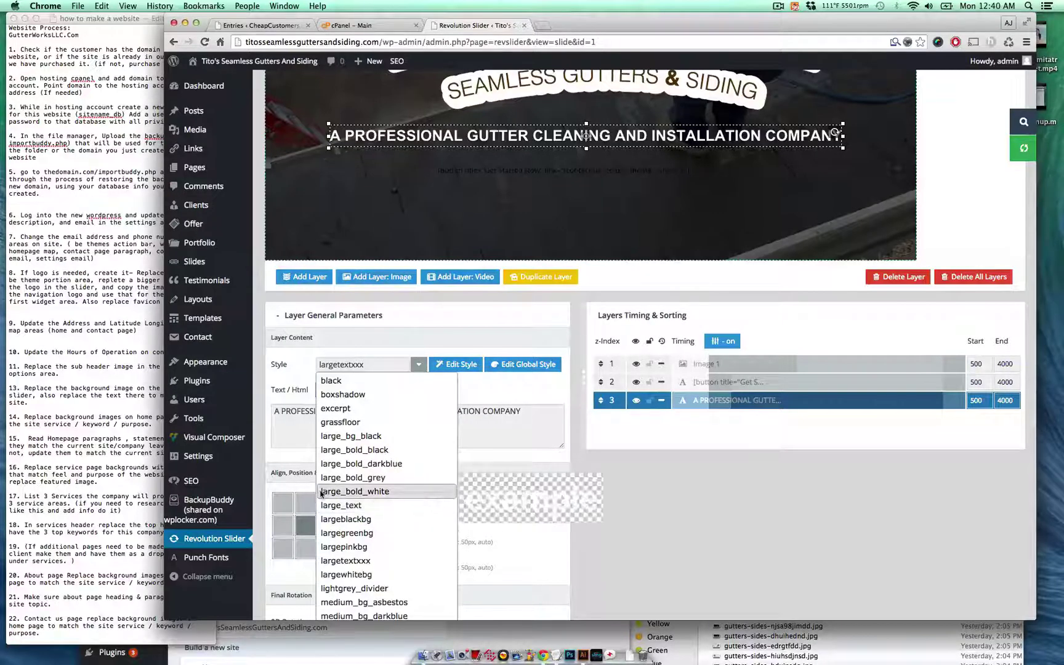
{"action": "left_click", "coordinate": [316, 436]}
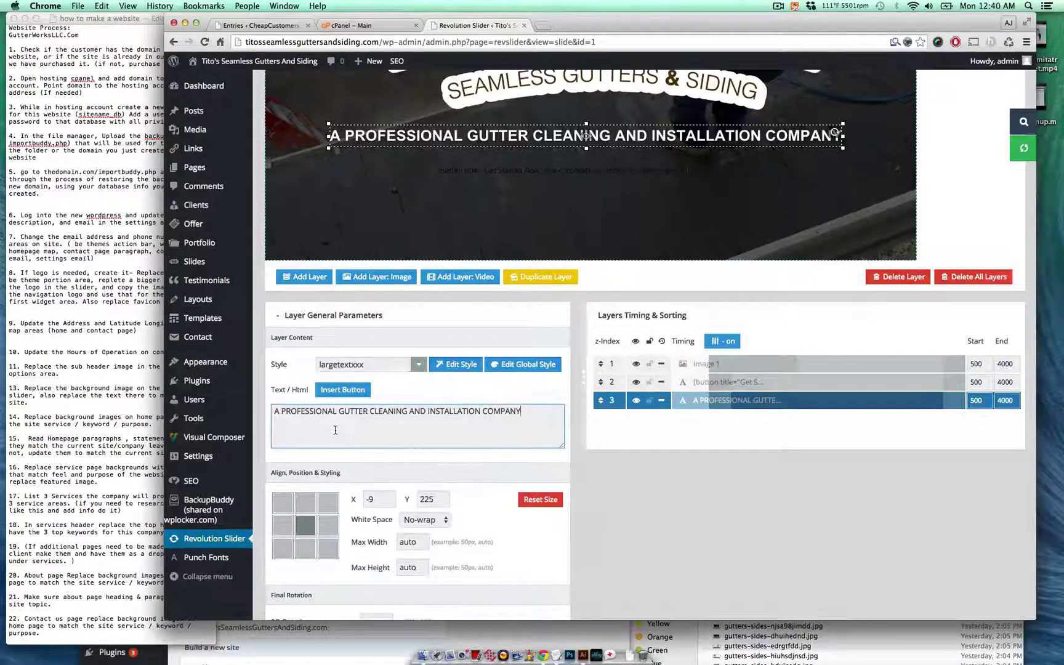
{"action": "scroll", "coordinate": [392, 415], "scroll_direction": "down", "scroll_amount": 1}
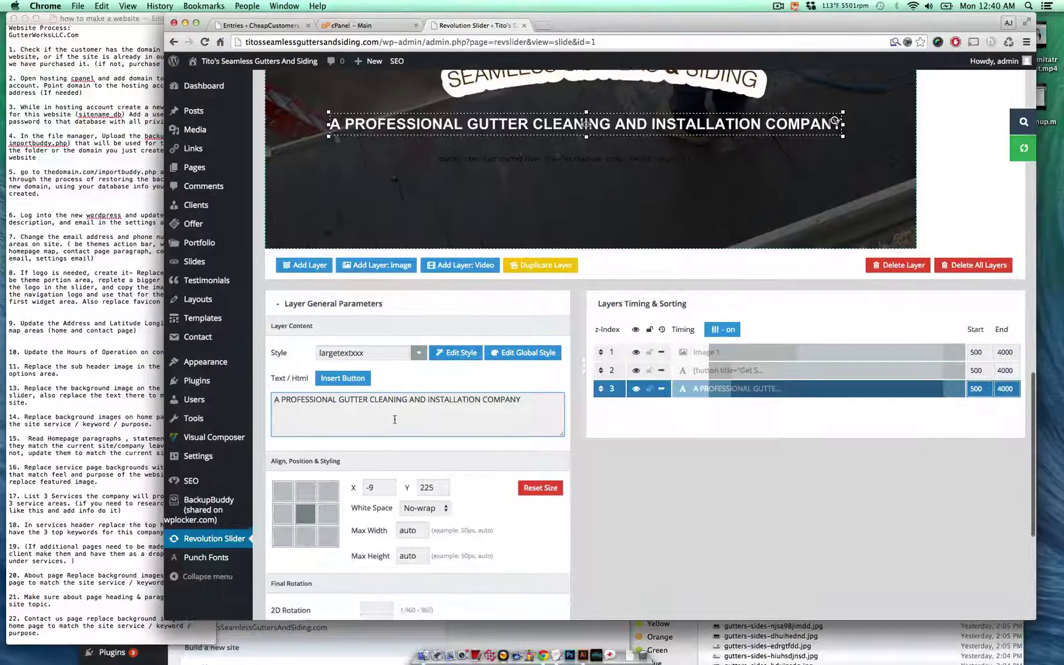
{"action": "scroll", "coordinate": [407, 486], "scroll_direction": "down", "scroll_amount": 8}
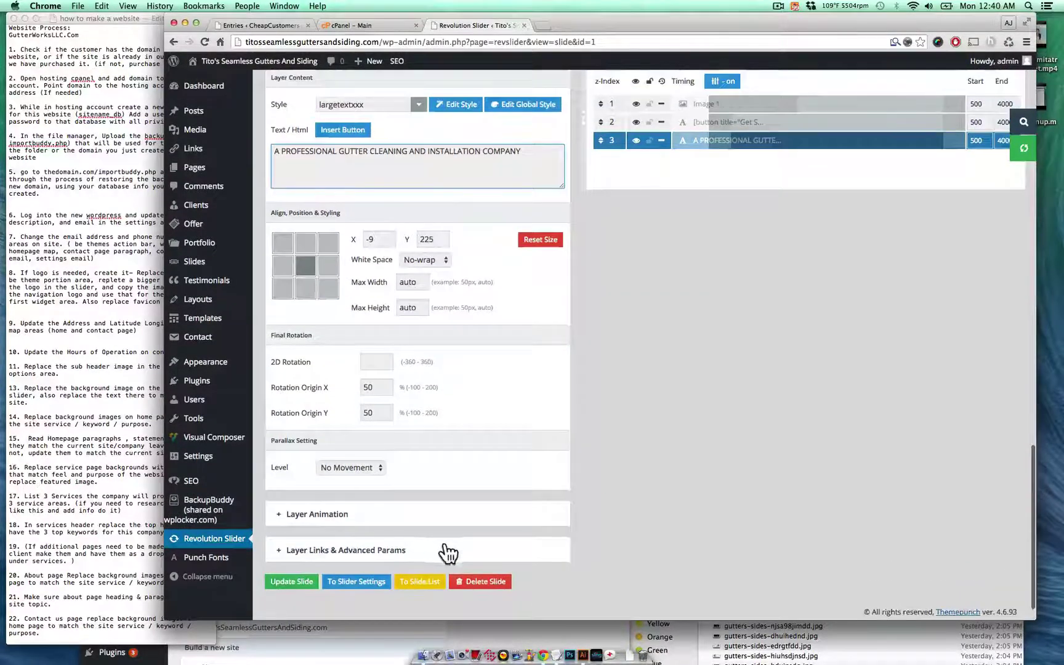
{"action": "left_click", "coordinate": [119, 290]}
{"action": "scroll", "coordinate": [132, 401], "scroll_direction": "down", "scroll_amount": 2}
{"action": "scroll", "coordinate": [132, 402], "scroll_direction": "down", "scroll_amount": 5}
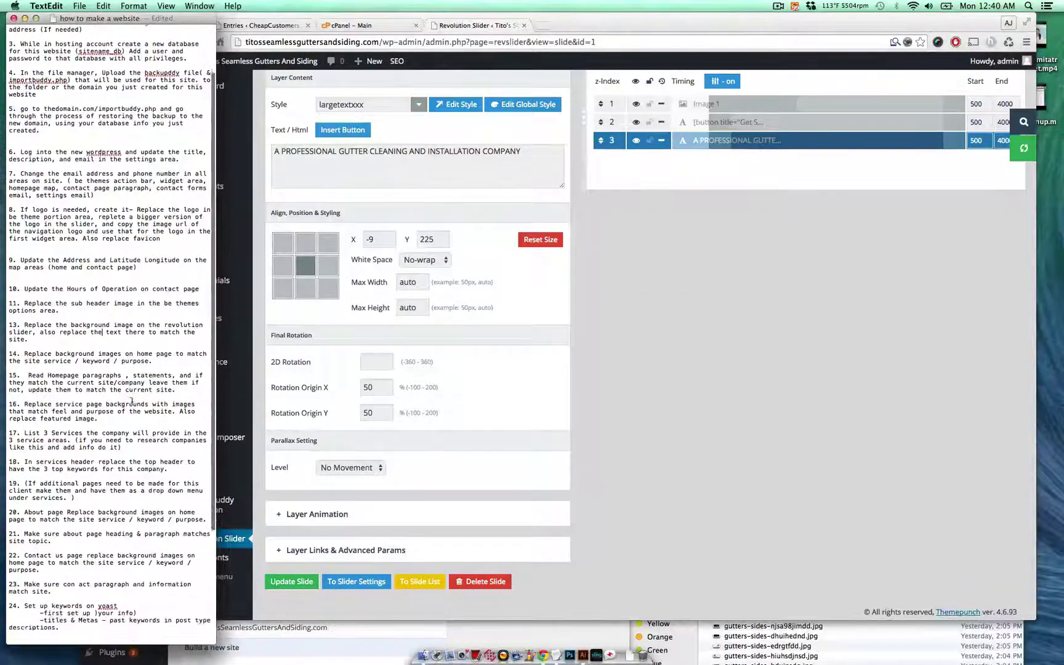
{"action": "triple_click", "coordinate": [130, 347]}
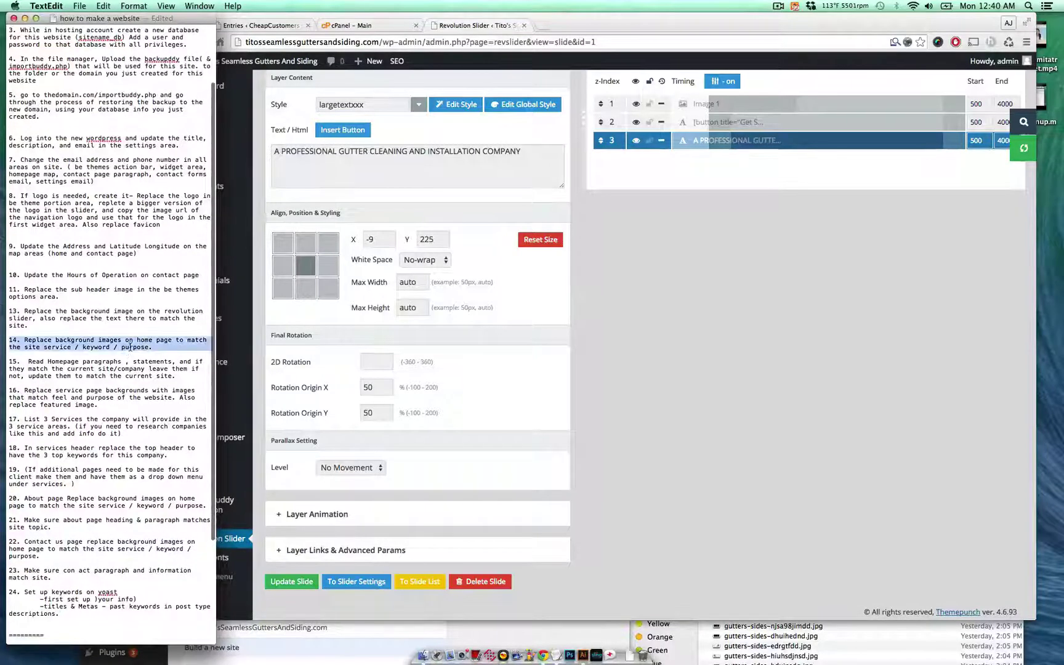
{"action": "left_click", "coordinate": [160, 347]}
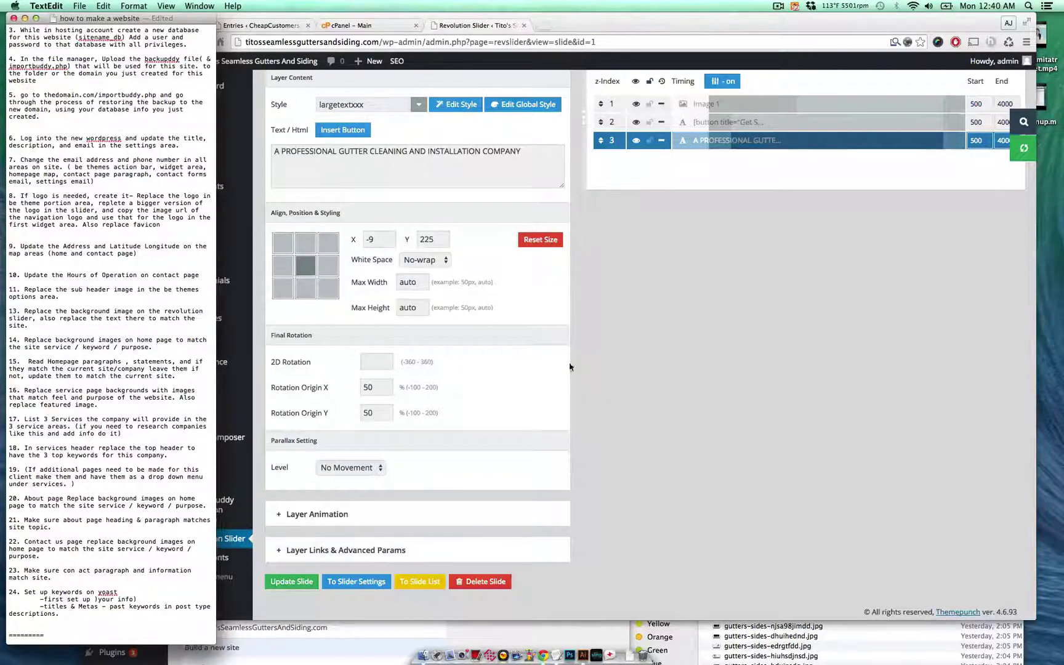
{"action": "left_click", "coordinate": [570, 367]}
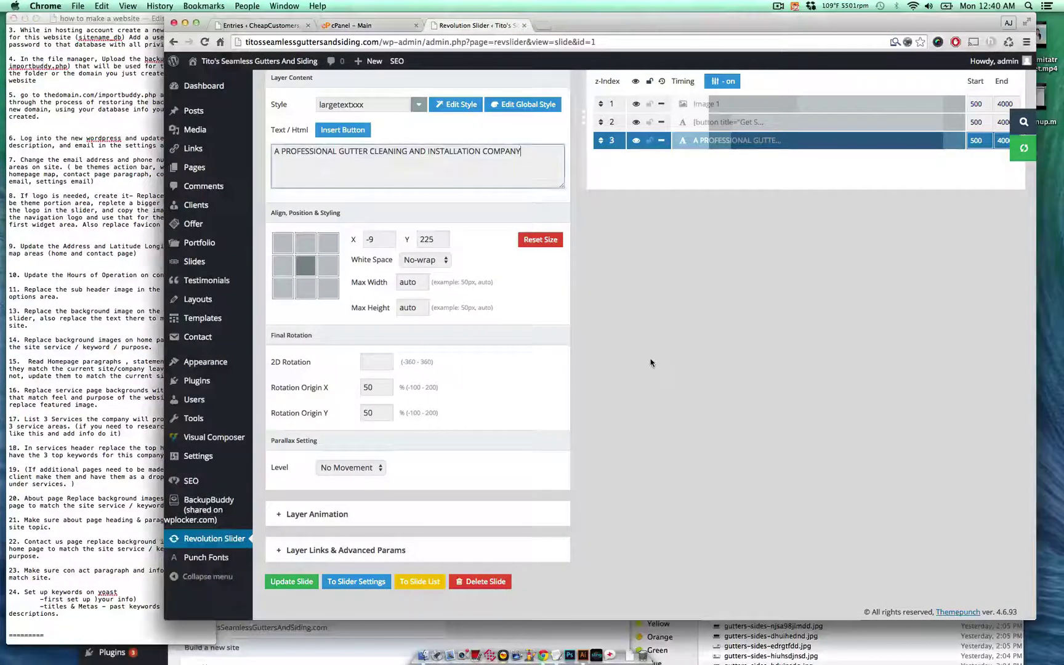
{"action": "left_click", "coordinate": [276, 62]}
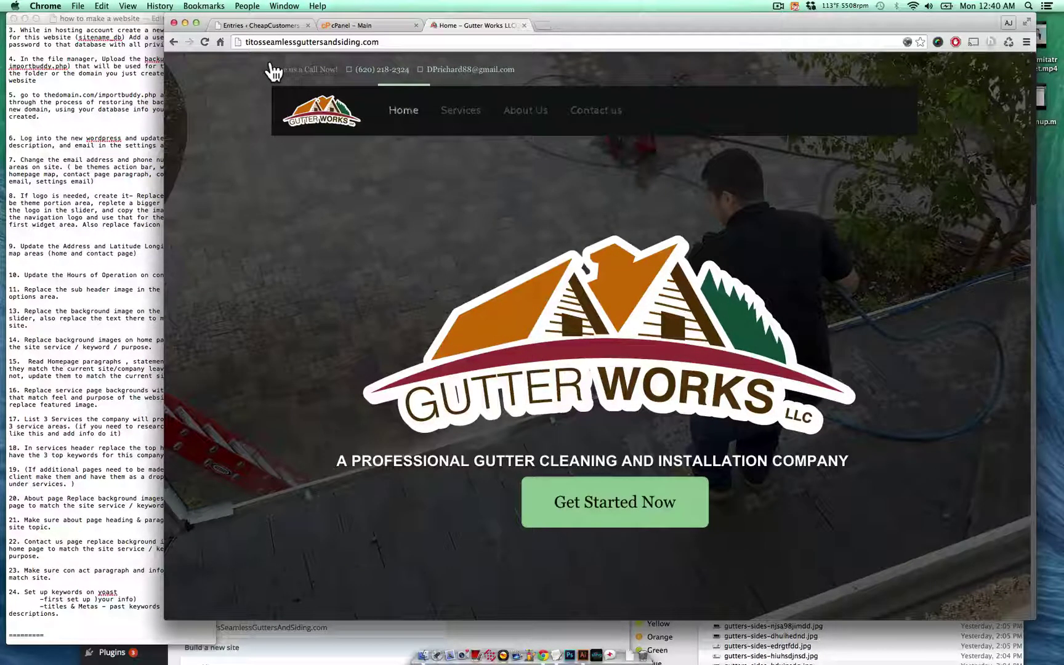
{"action": "scroll", "coordinate": [398, 292], "scroll_direction": "down", "scroll_amount": 2}
{"action": "scroll", "coordinate": [398, 295], "scroll_direction": "down", "scroll_amount": 2}
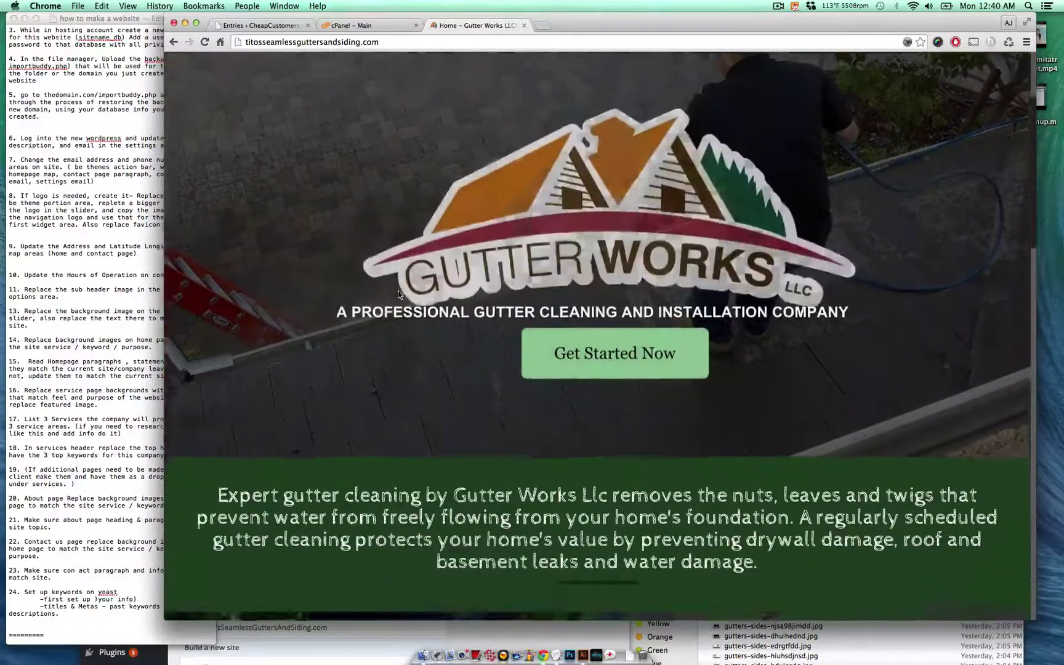
{"action": "scroll", "coordinate": [399, 300], "scroll_direction": "down", "scroll_amount": 3}
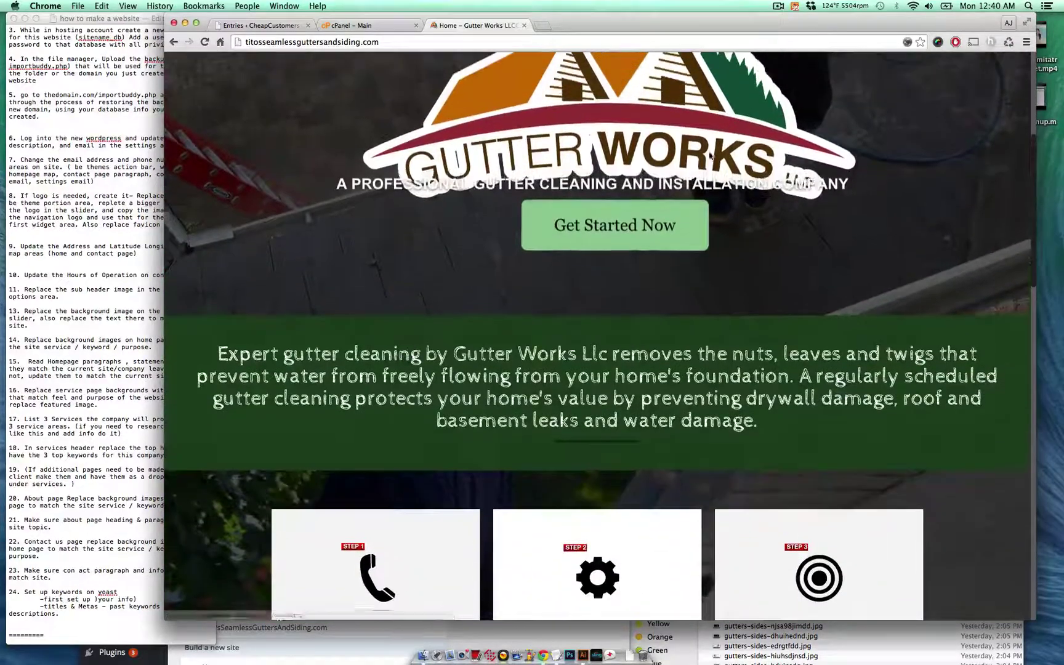
{"action": "scroll", "coordinate": [762, 179], "scroll_direction": "up", "scroll_amount": 4}
{"action": "scroll", "coordinate": [762, 179], "scroll_direction": "down", "scroll_amount": 10}
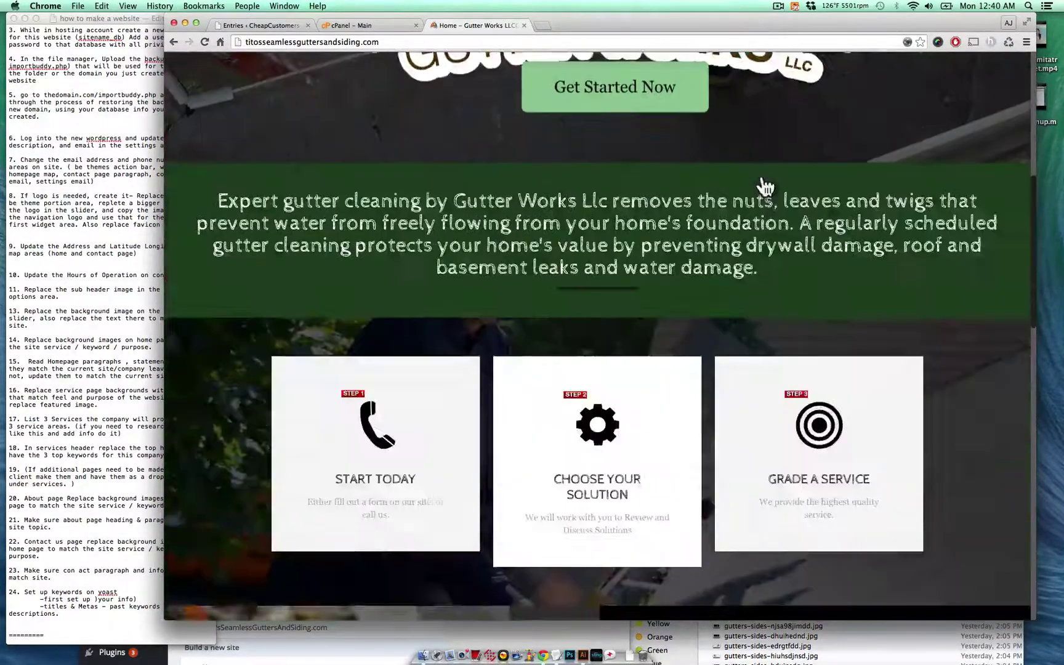
{"action": "scroll", "coordinate": [761, 179], "scroll_direction": "up", "scroll_amount": 3}
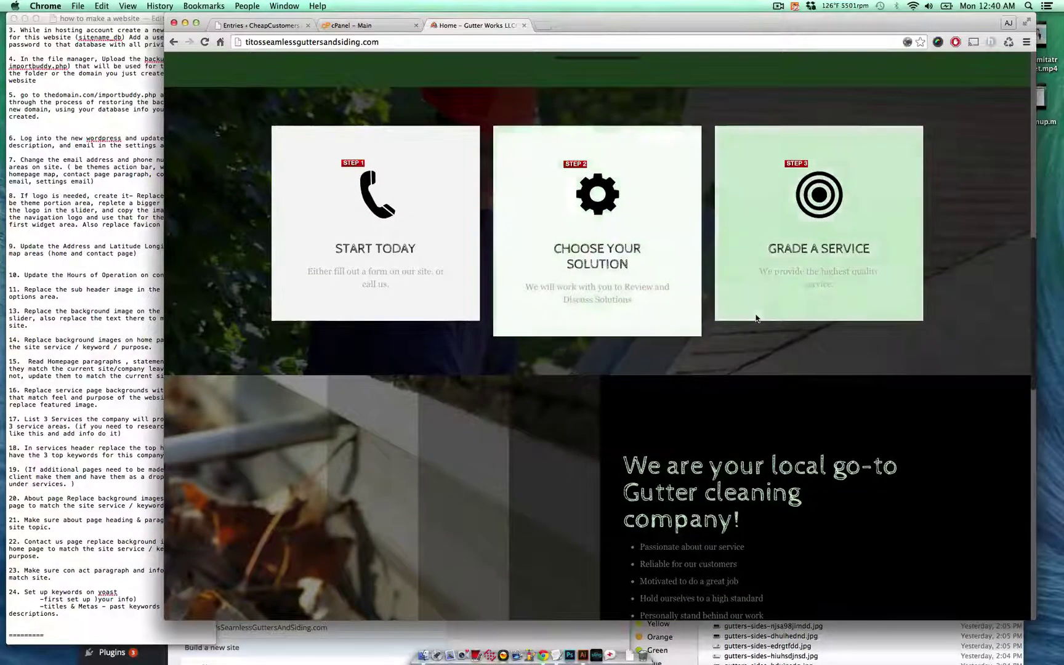
{"action": "scroll", "coordinate": [757, 319], "scroll_direction": "down", "scroll_amount": 1}
{"action": "scroll", "coordinate": [757, 318], "scroll_direction": "down", "scroll_amount": 7}
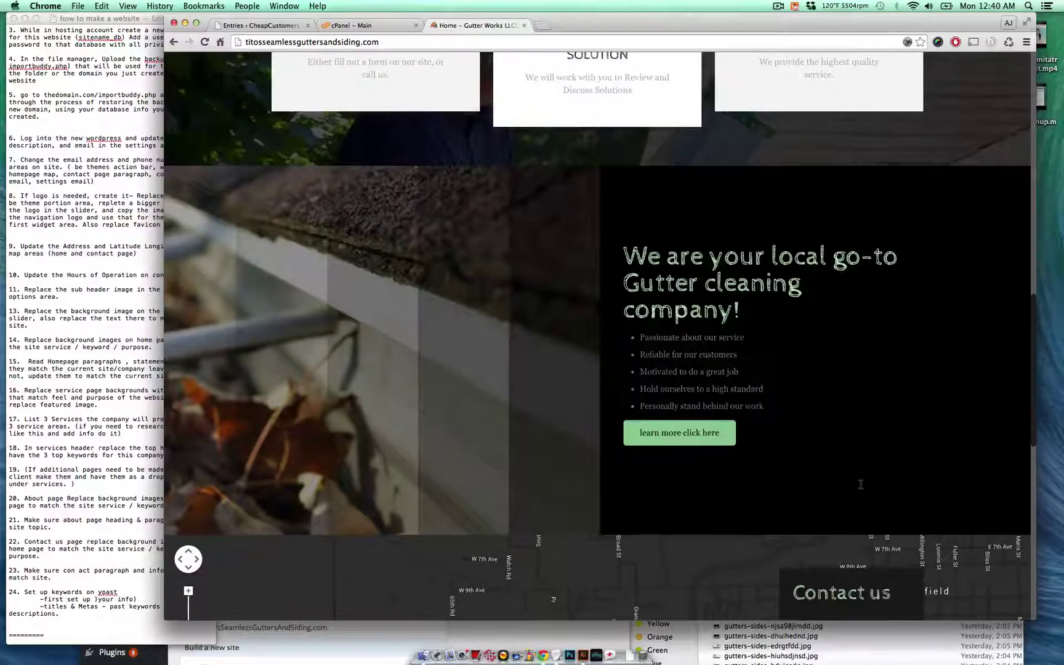
{"action": "scroll", "coordinate": [859, 487], "scroll_direction": "down", "scroll_amount": 2}
{"action": "scroll", "coordinate": [857, 432], "scroll_direction": "down", "scroll_amount": 20}
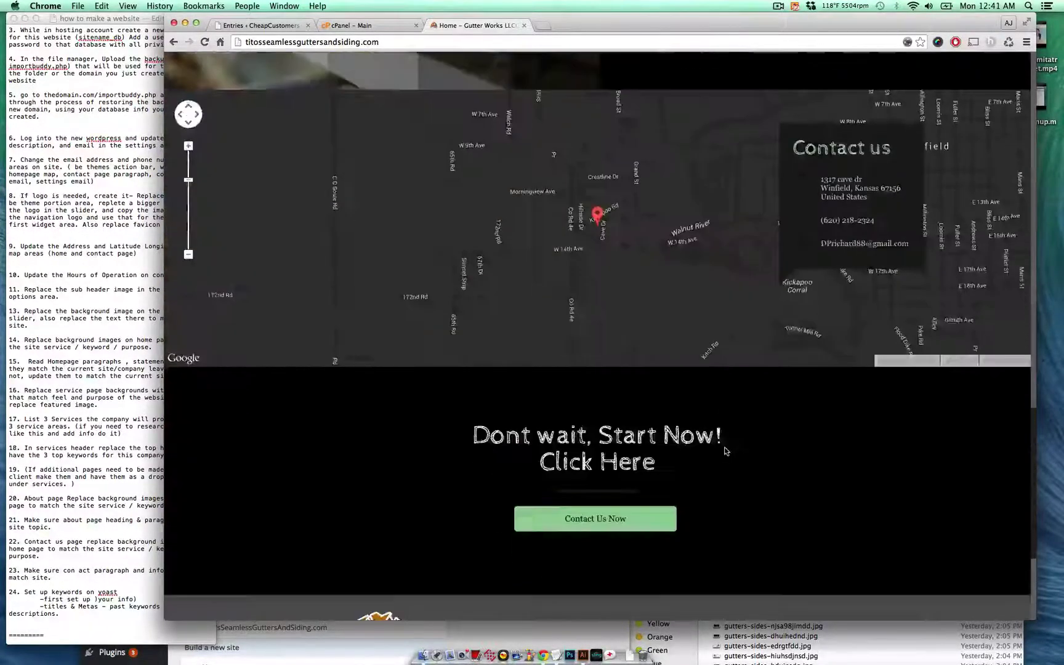
{"action": "scroll", "coordinate": [728, 457], "scroll_direction": "up", "scroll_amount": 20}
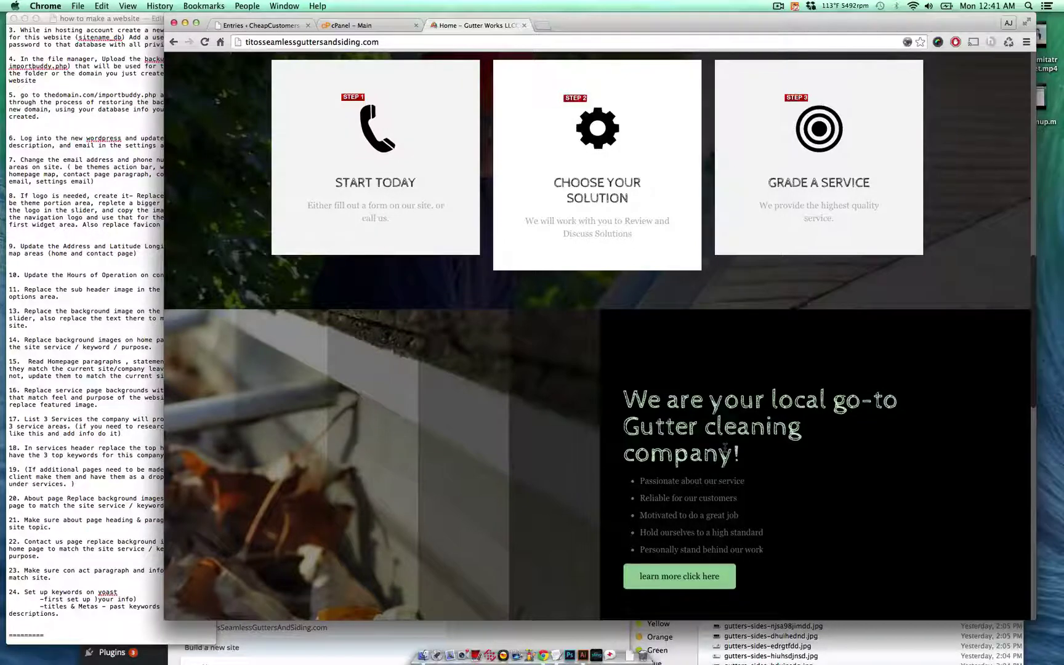
{"action": "scroll", "coordinate": [725, 448], "scroll_direction": "down", "scroll_amount": 3}
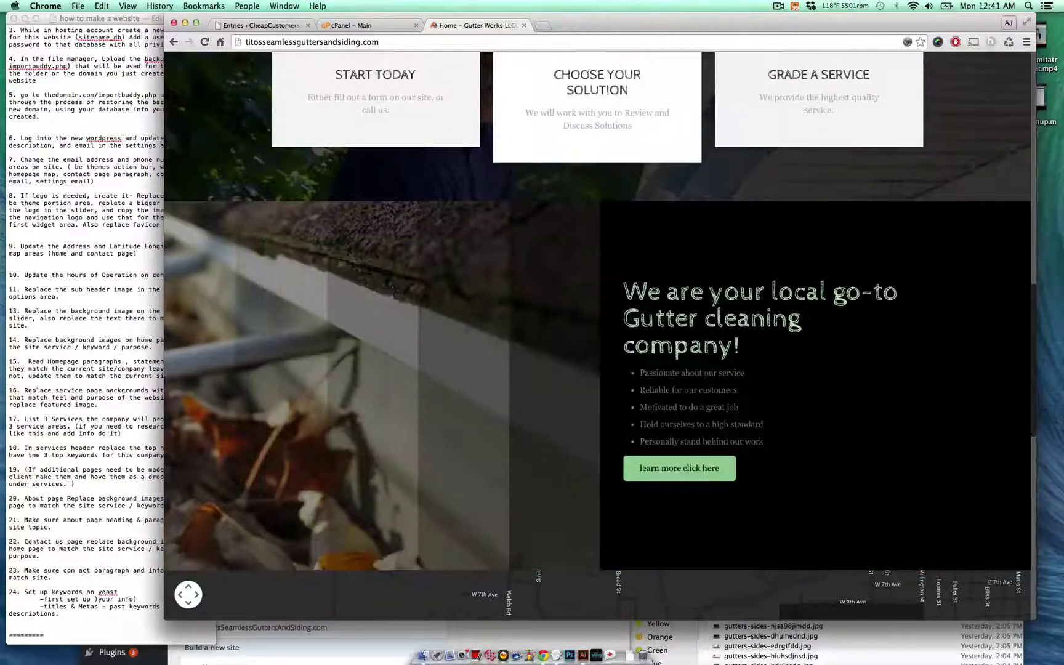
{"action": "left_click", "coordinate": [83, 365]}
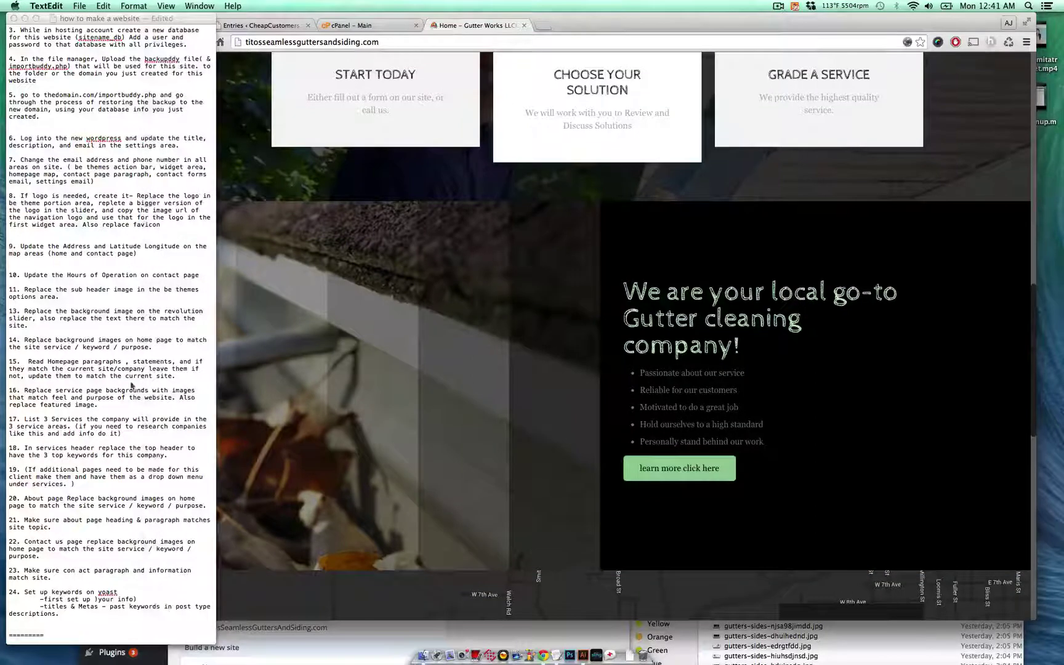
{"action": "triple_click", "coordinate": [83, 339]}
{"action": "left_click", "coordinate": [302, 343]}
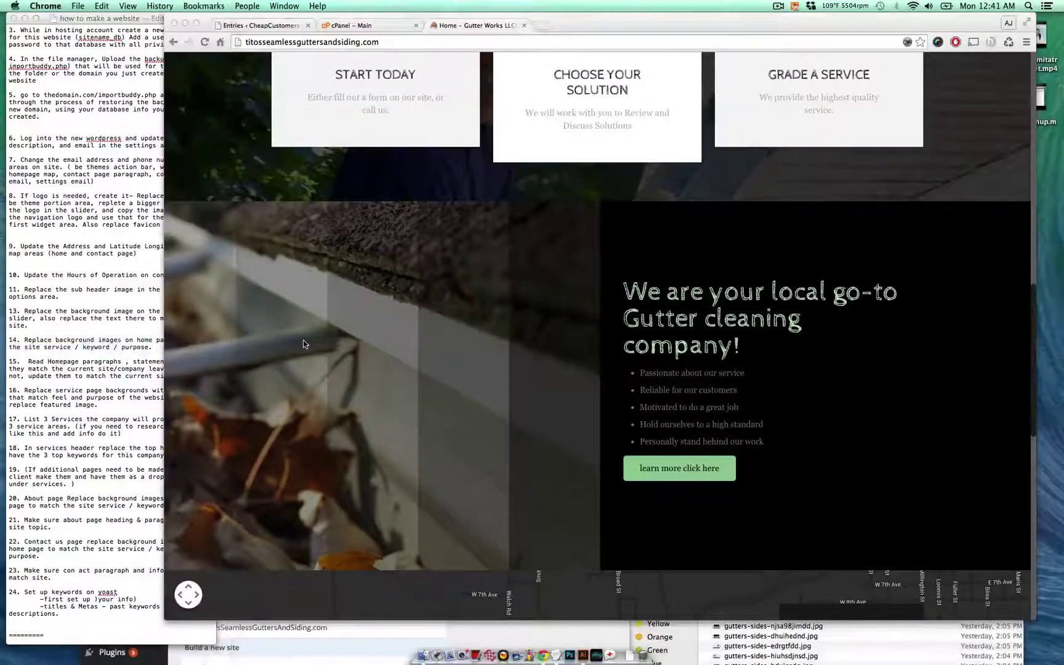
{"action": "scroll", "coordinate": [395, 373], "scroll_direction": "up", "scroll_amount": 5}
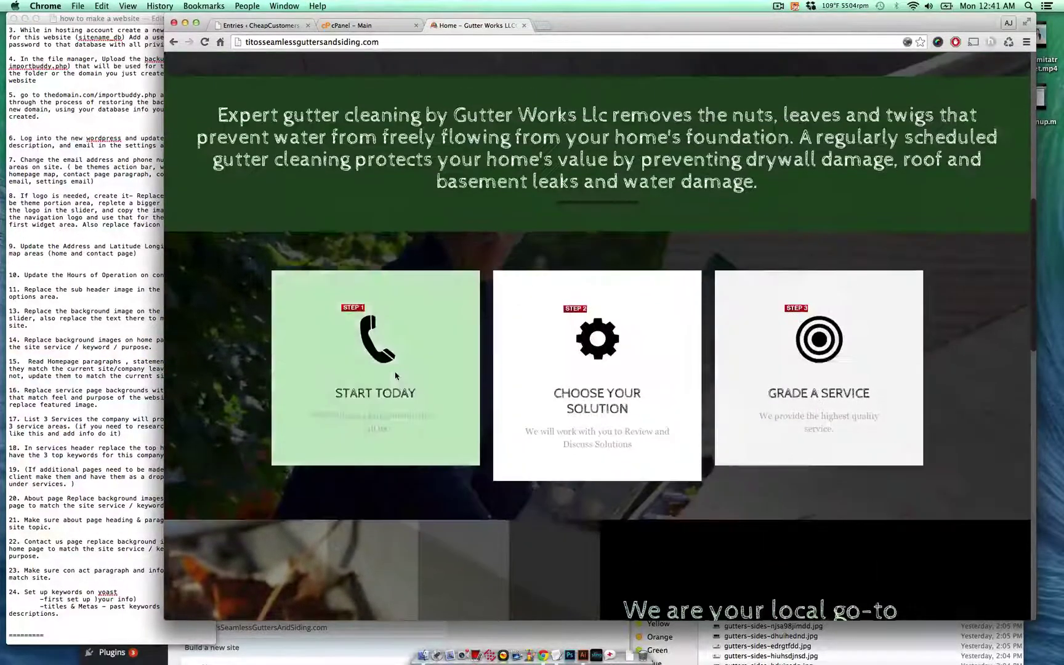
{"action": "scroll", "coordinate": [395, 373], "scroll_direction": "up", "scroll_amount": 10}
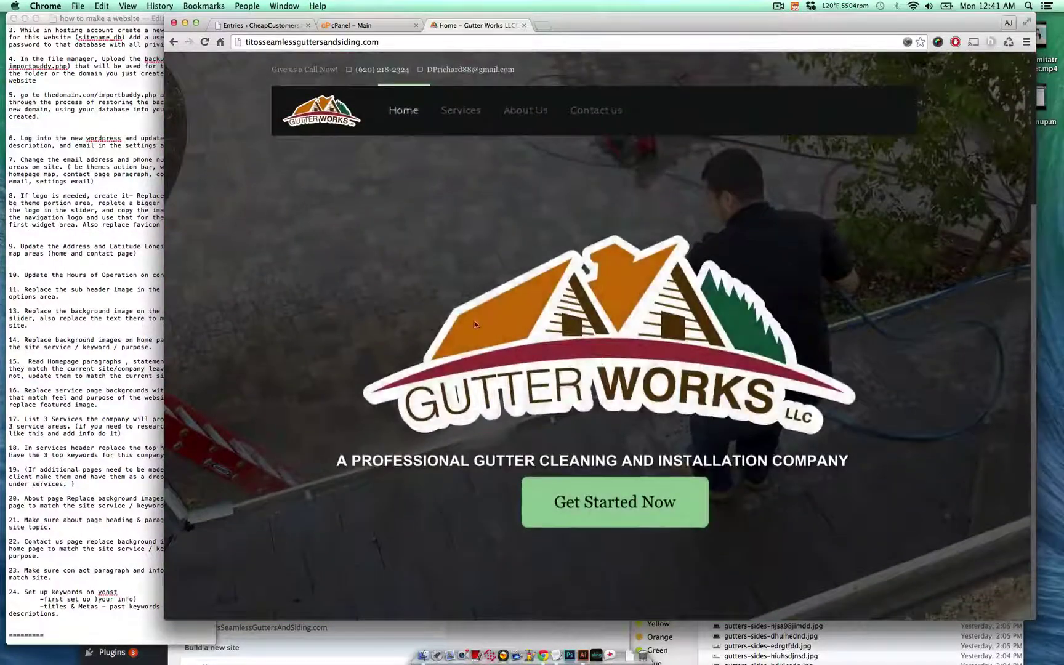
{"action": "scroll", "coordinate": [603, 362], "scroll_direction": "down", "scroll_amount": 13}
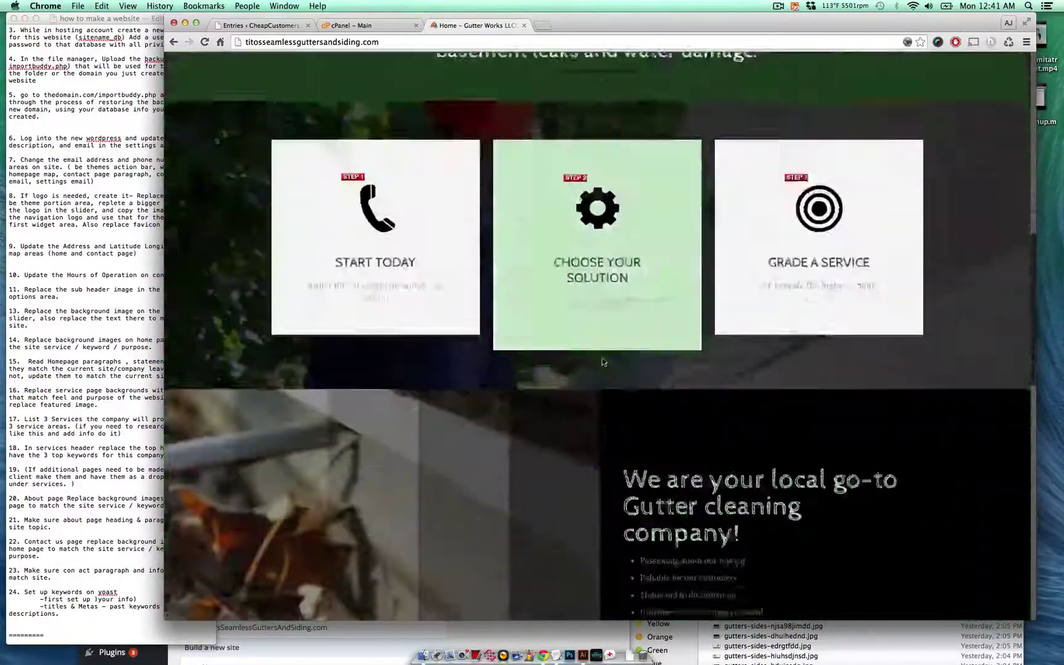
{"action": "scroll", "coordinate": [603, 362], "scroll_direction": "up", "scroll_amount": 5}
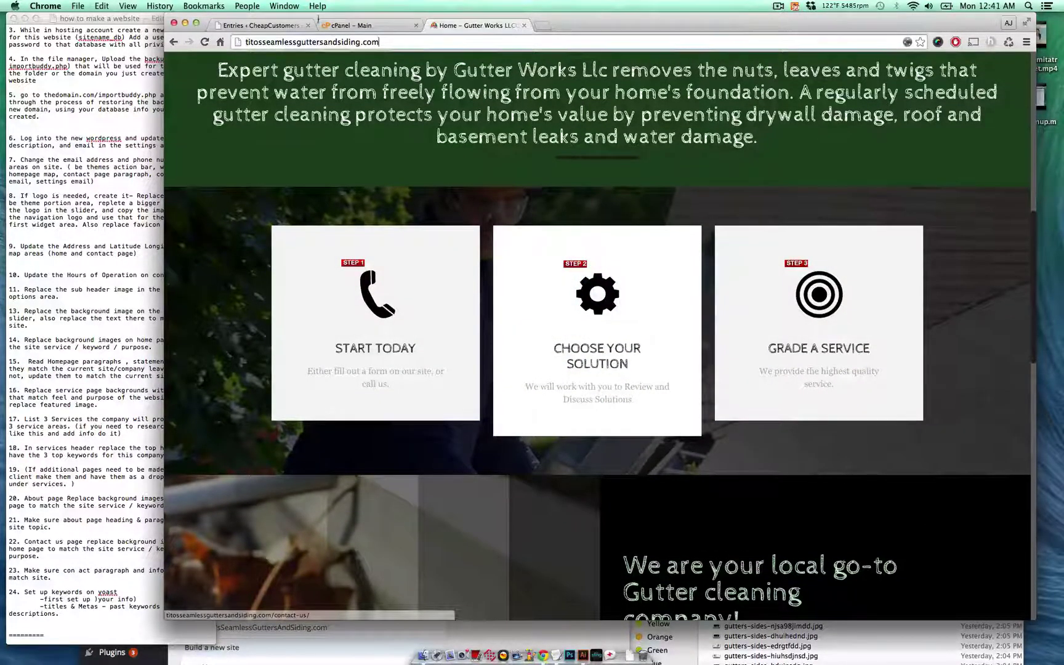
- Go to /wp-admin/ and open the Home - Front Page for editing
{"action": "left_click", "coordinate": [333, 40]}
{"action": "left_click", "coordinate": [426, 38]}
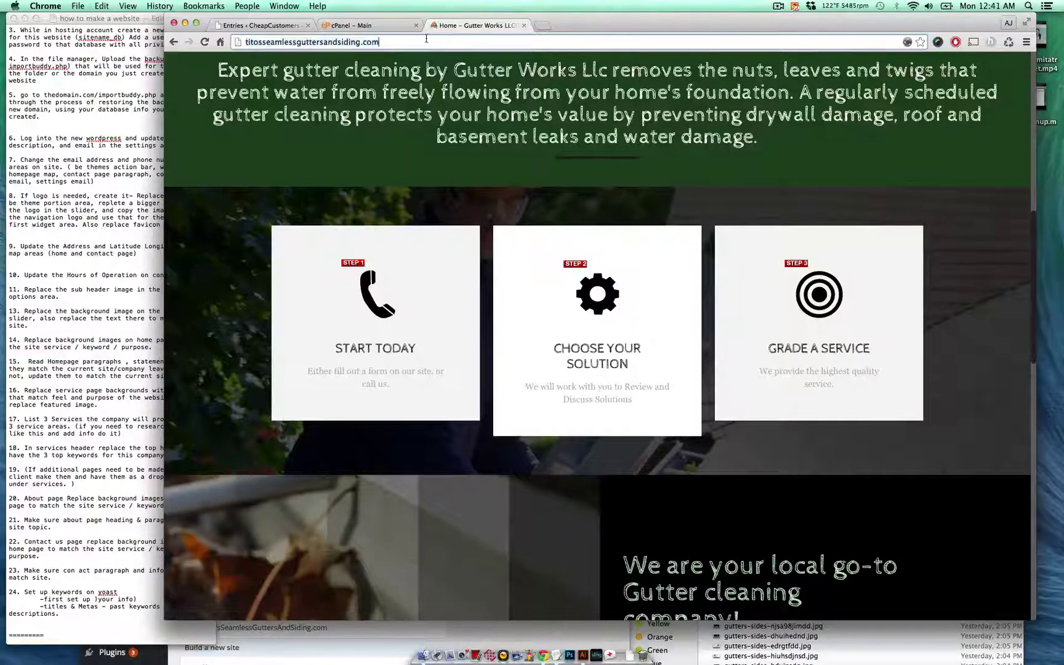
{"action": "type", "text": "/wp-admin/"}
{"action": "key", "text": "alt+Return"}
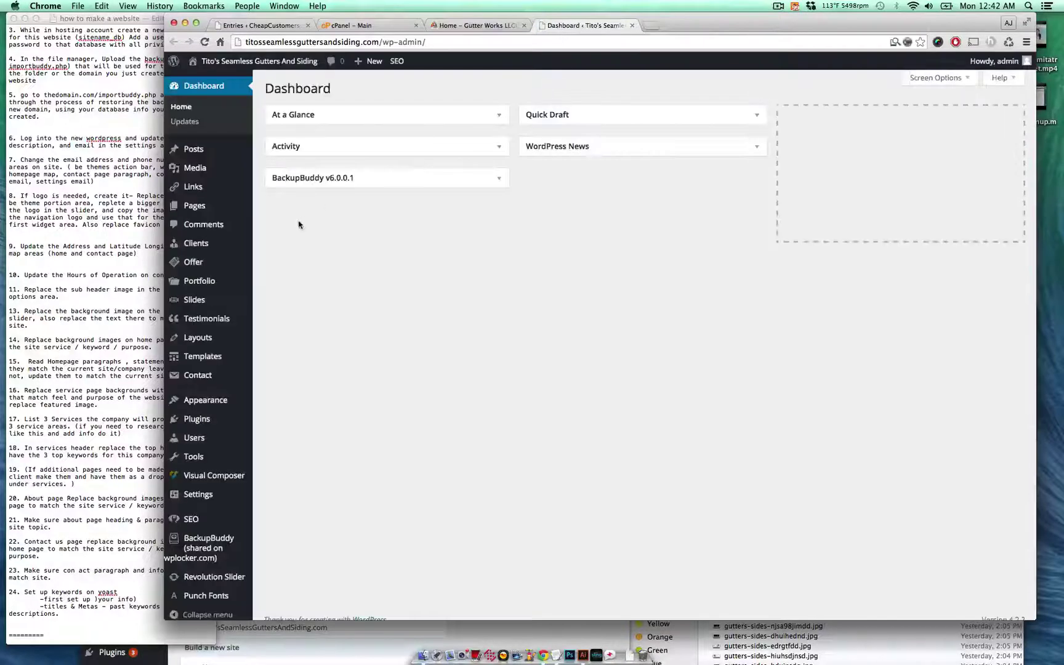
{"action": "mouse_move", "coordinate": [233, 206]}
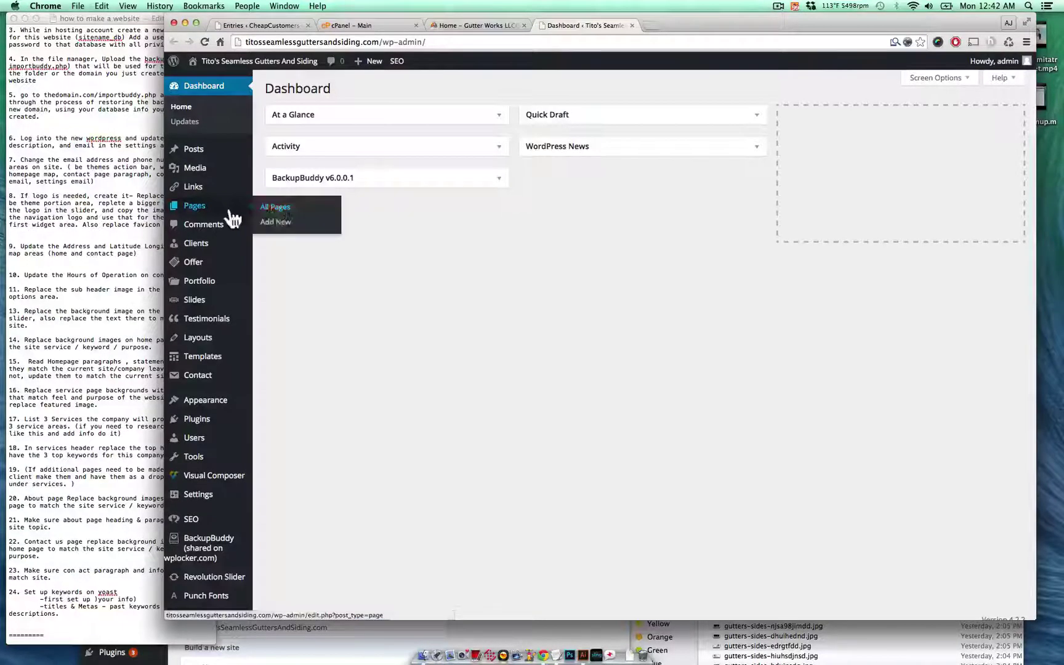
{"action": "left_click", "coordinate": [274, 208]}
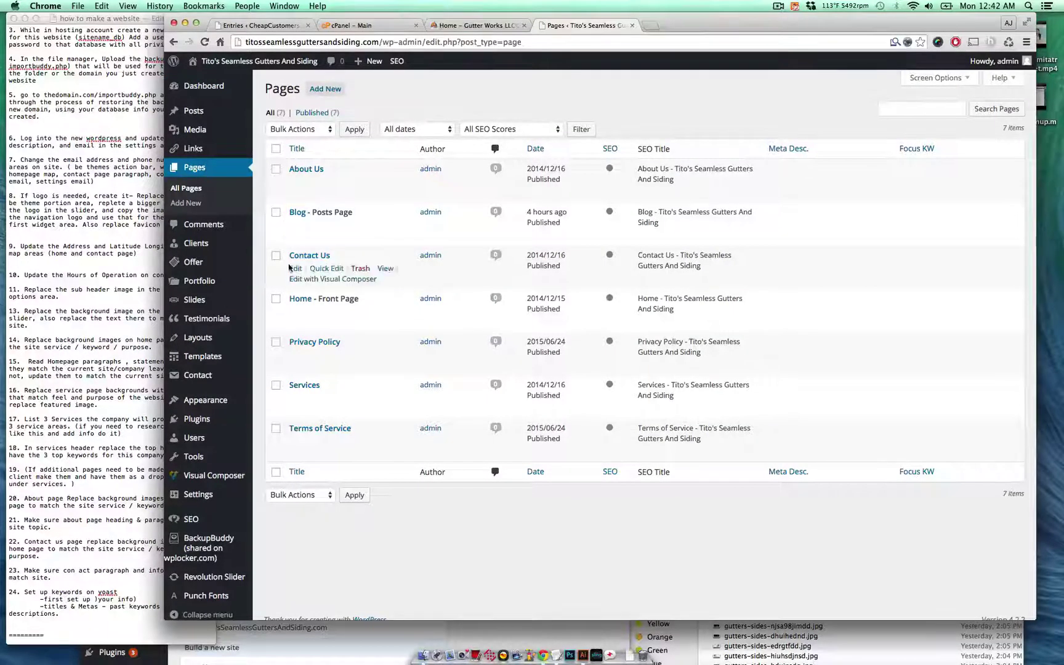
{"action": "left_click", "coordinate": [296, 311]}
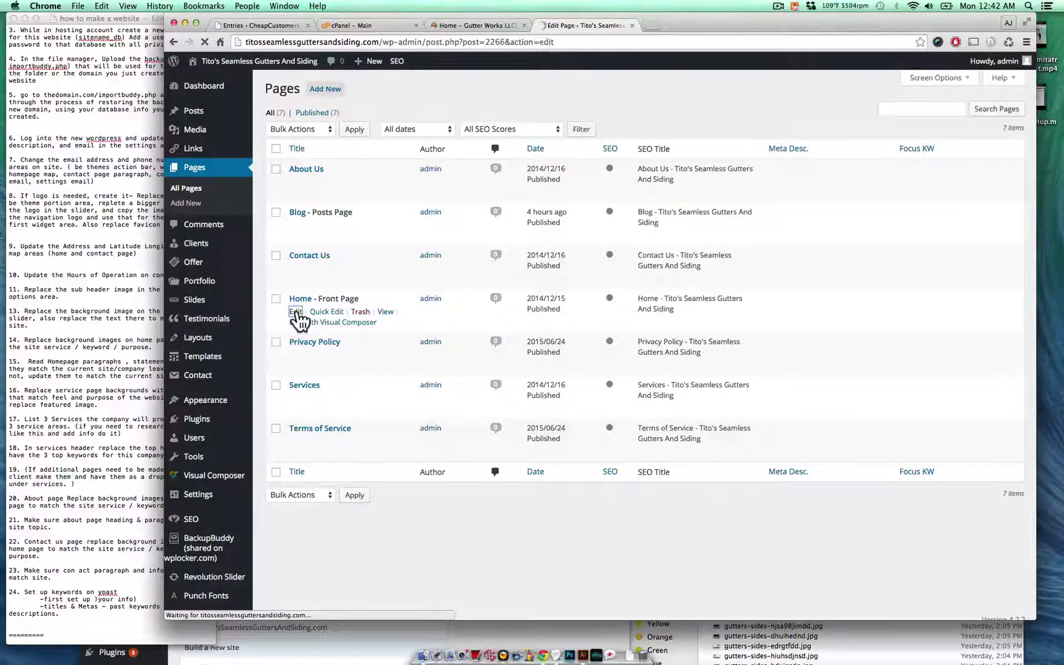
- Open a builder section's settings and remove its current background image
{"action": "scroll", "coordinate": [508, 383], "scroll_direction": "down", "scroll_amount": 5}
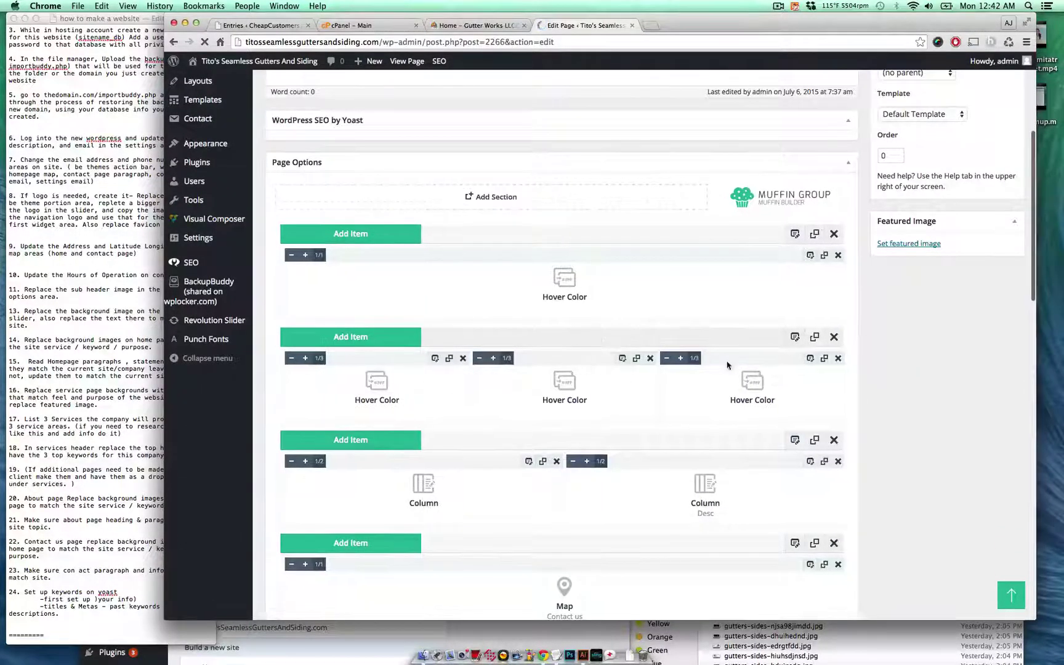
{"action": "scroll", "coordinate": [739, 382], "scroll_direction": "down", "scroll_amount": 4}
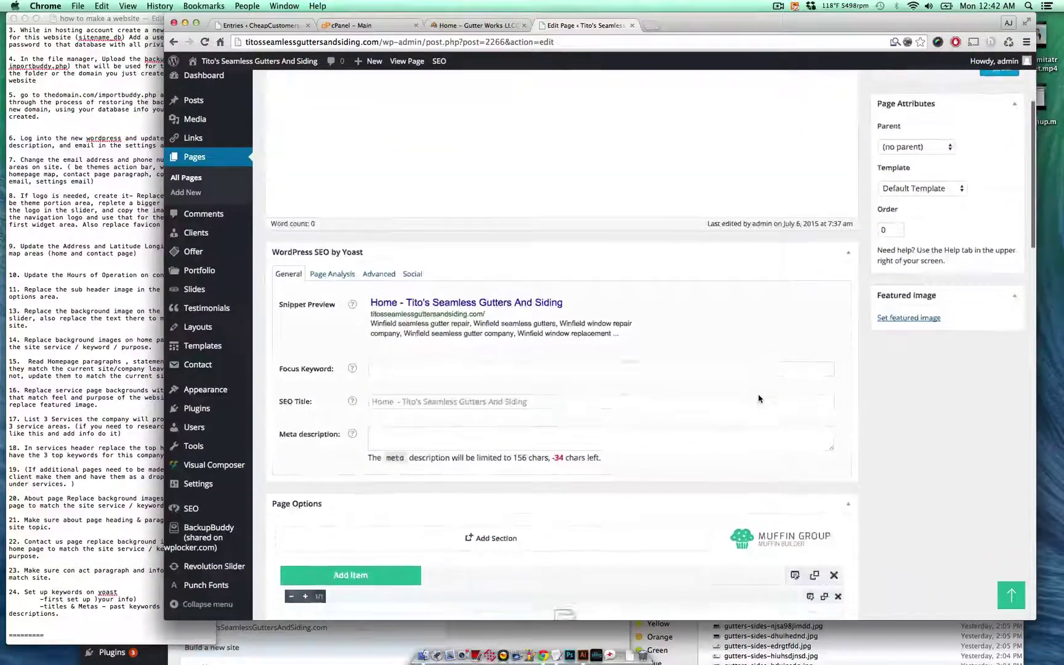
{"action": "scroll", "coordinate": [759, 399], "scroll_direction": "down", "scroll_amount": 5}
{"action": "left_click", "coordinate": [794, 415]}
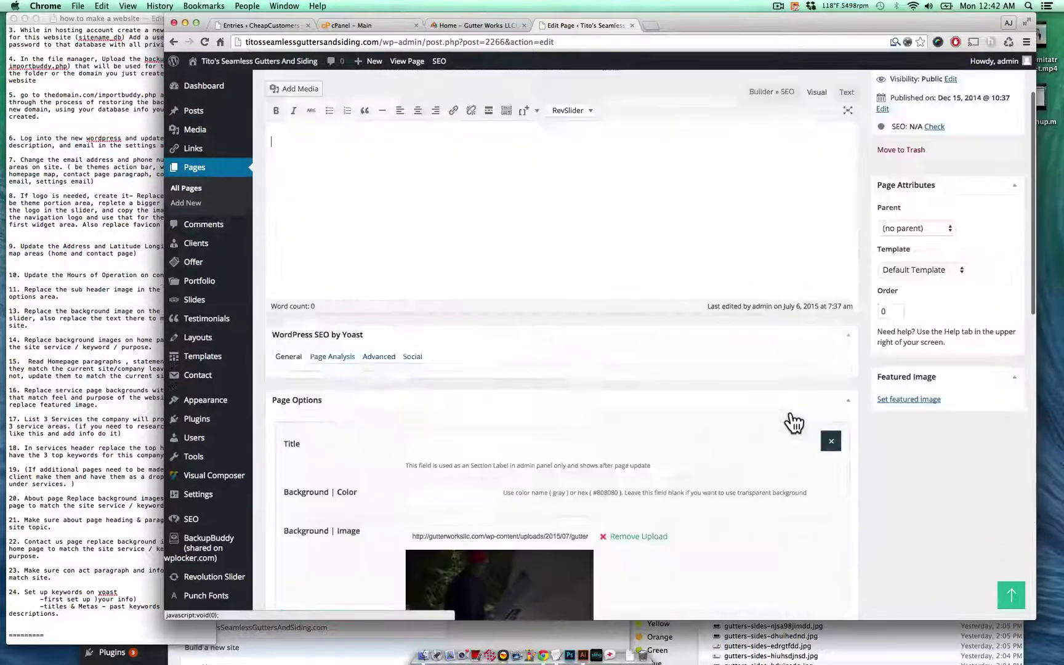
{"action": "scroll", "coordinate": [705, 437], "scroll_direction": "down", "scroll_amount": 2}
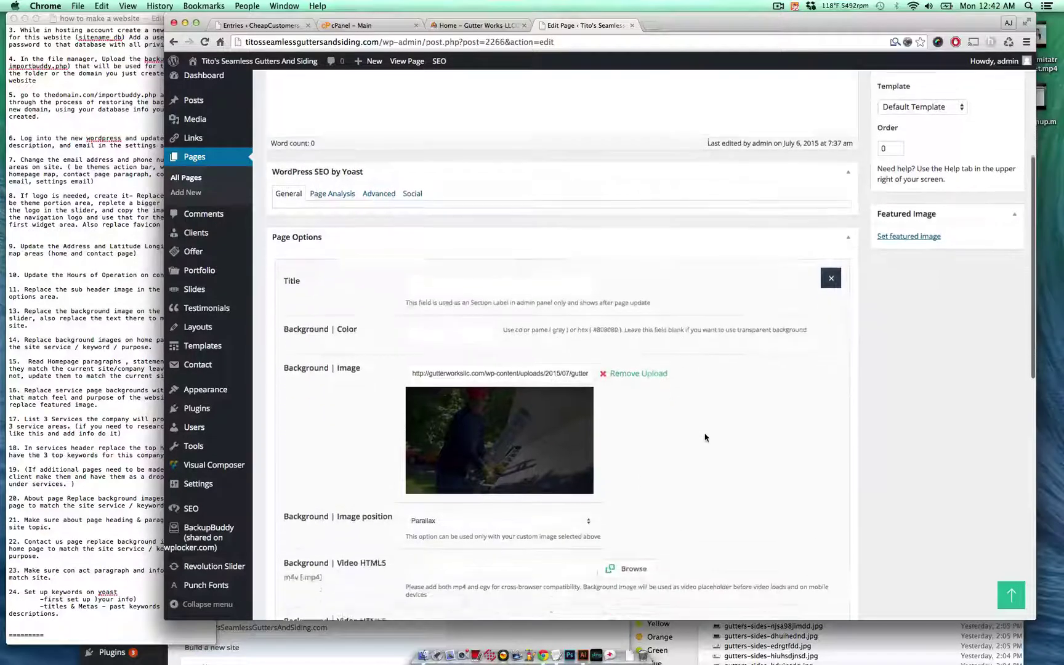
{"action": "triple_click", "coordinate": [469, 374]}
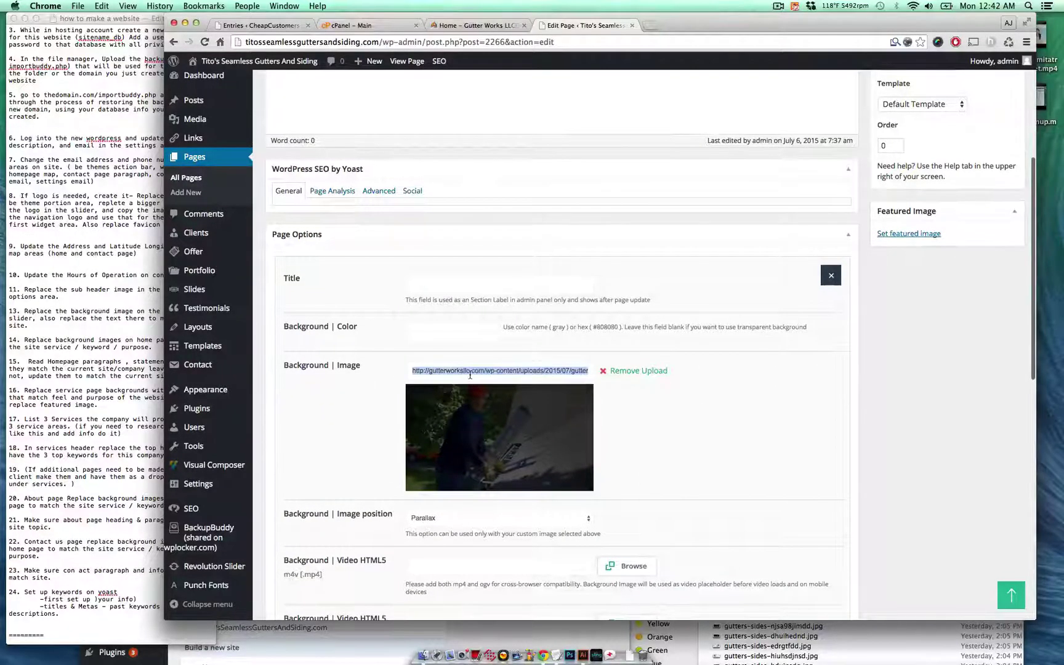
{"action": "left_click", "coordinate": [464, 372]}
{"action": "left_click", "coordinate": [634, 371]}
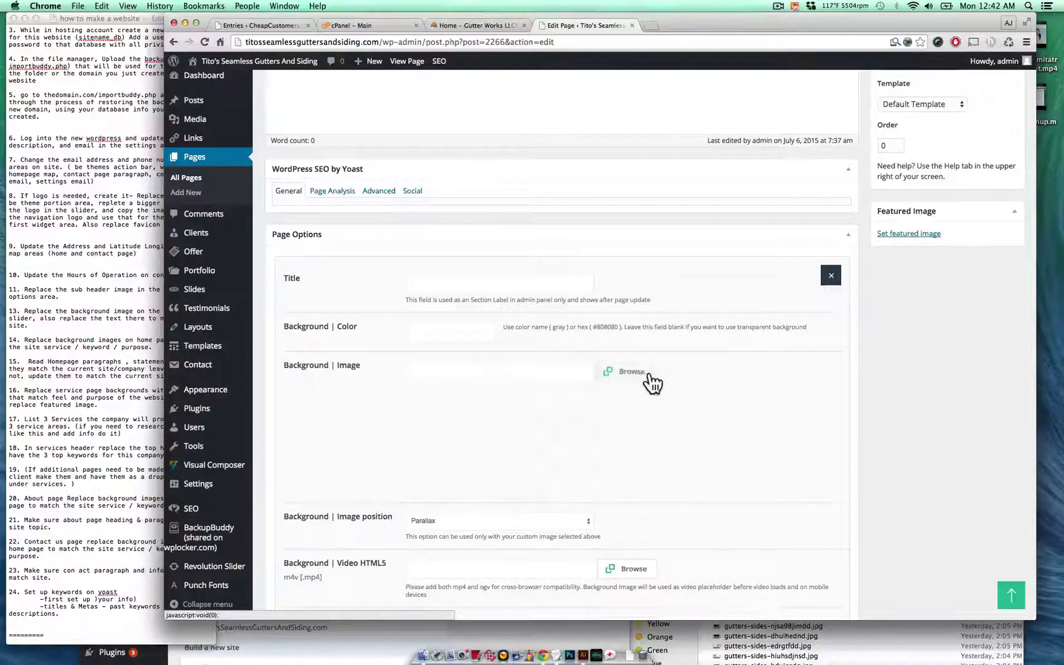
- Set the worker-with-gutter photo as that section's background and save the section
{"action": "left_click", "coordinate": [638, 374]}
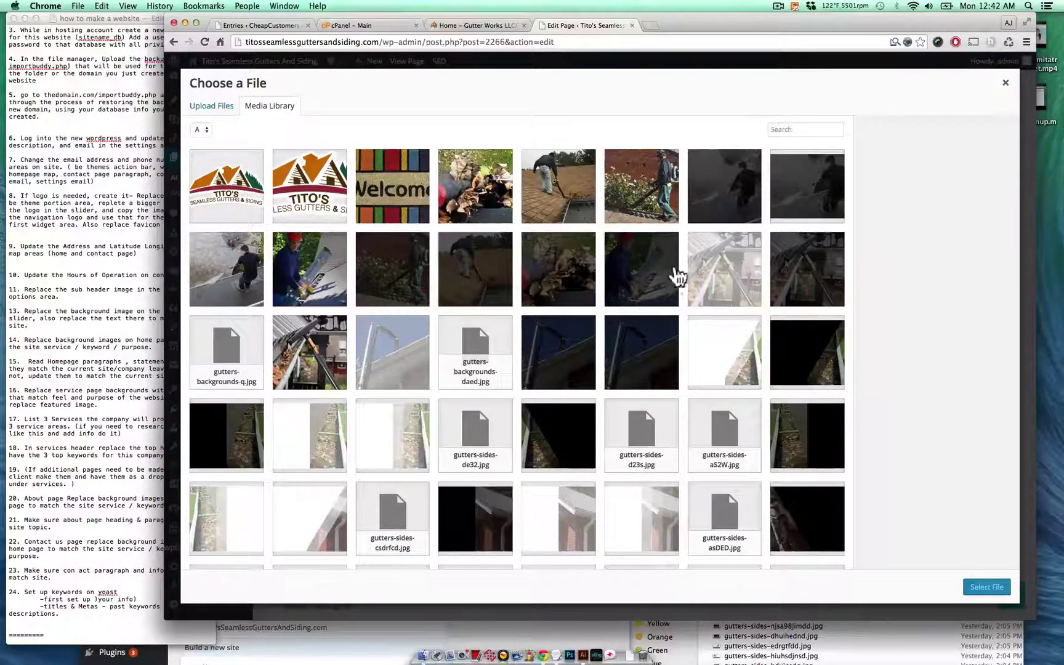
{"action": "left_click", "coordinate": [646, 282]}
{"action": "left_click", "coordinate": [336, 280]}
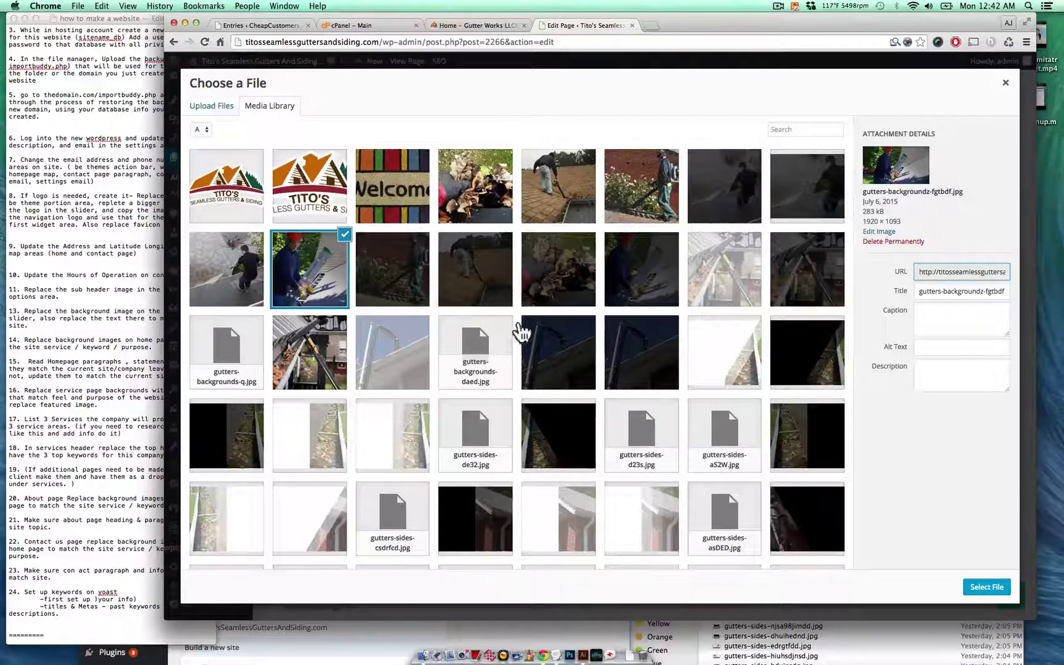
{"action": "left_click", "coordinate": [985, 588]}
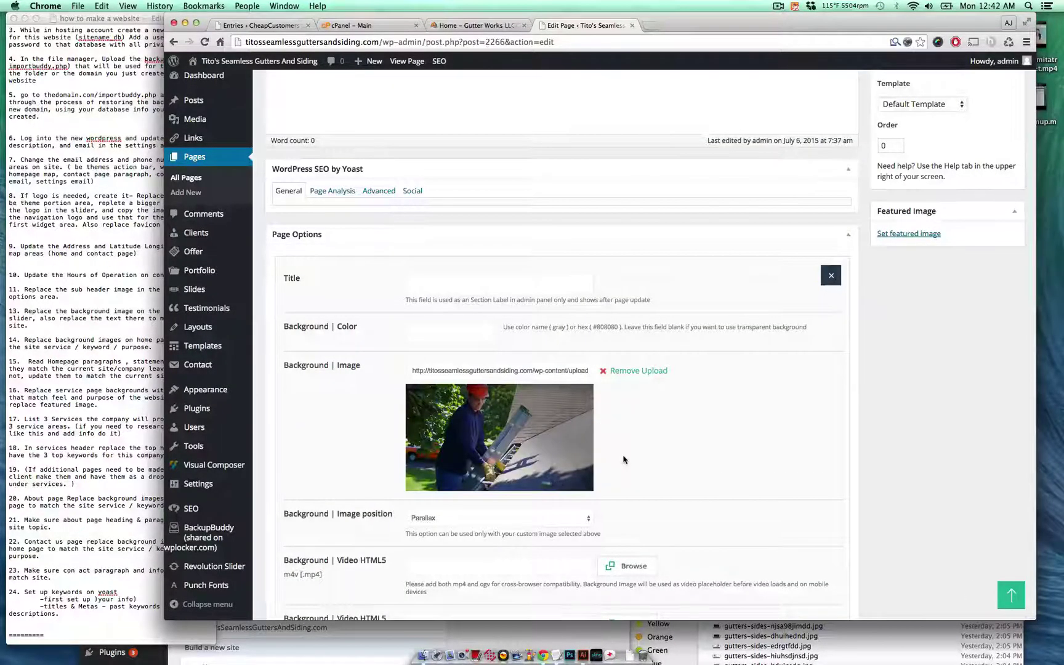
{"action": "scroll", "coordinate": [623, 459], "scroll_direction": "down", "scroll_amount": 10}
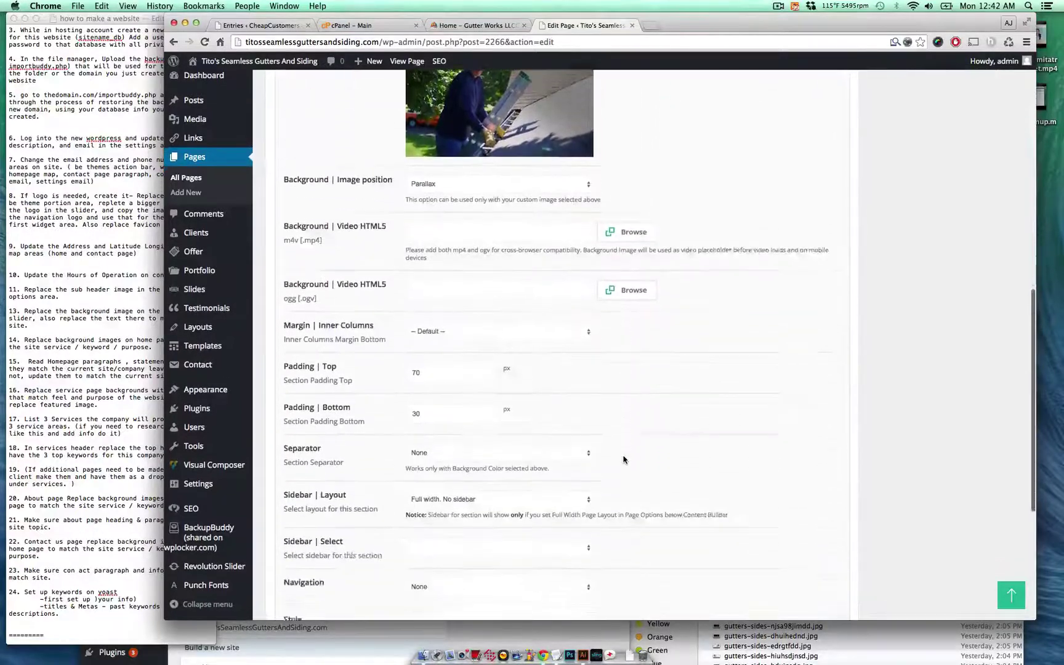
{"action": "scroll", "coordinate": [623, 459], "scroll_direction": "down", "scroll_amount": 8}
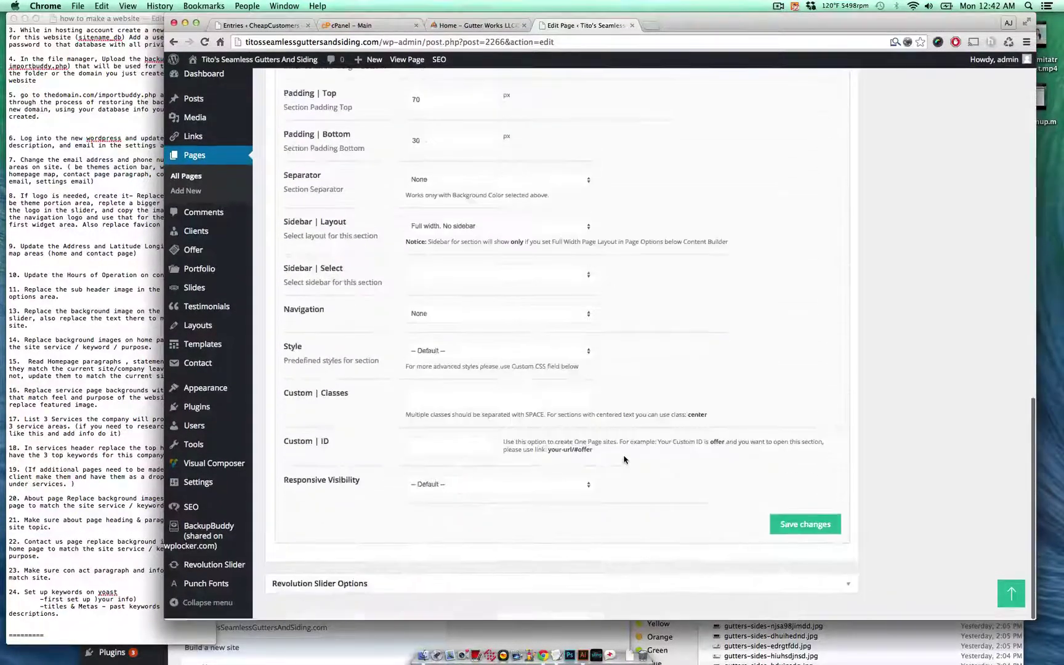
{"action": "left_click", "coordinate": [816, 525]}
- Open the Column section's settings and remove its old background image
{"action": "scroll", "coordinate": [737, 368], "scroll_direction": "up", "scroll_amount": 3}
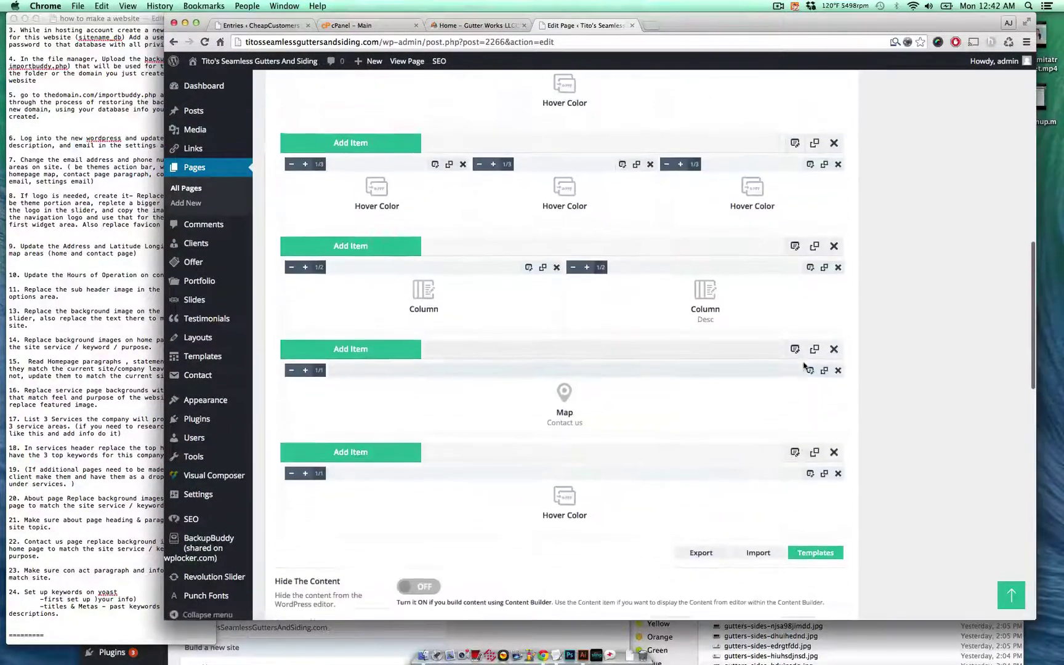
{"action": "left_click", "coordinate": [796, 291]}
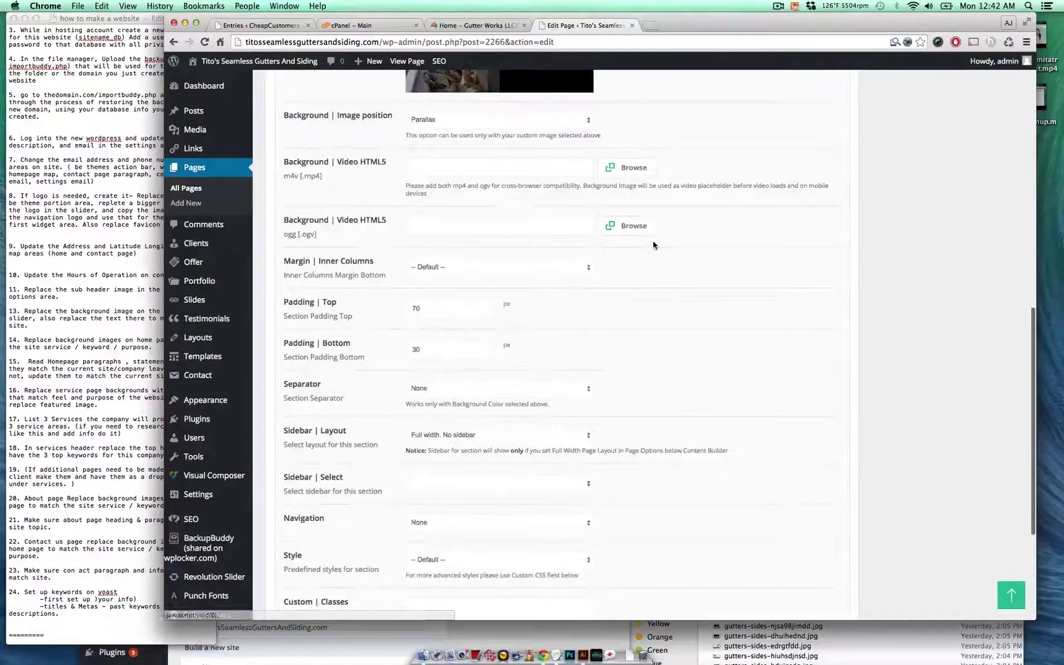
{"action": "scroll", "coordinate": [654, 245], "scroll_direction": "up", "scroll_amount": 5}
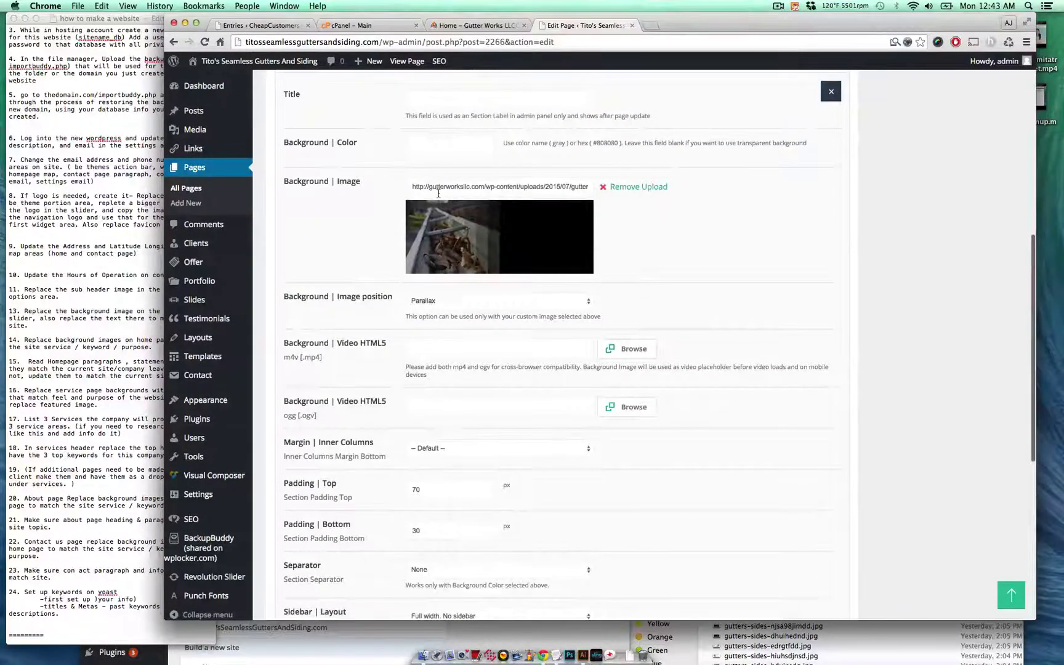
{"action": "triple_click", "coordinate": [438, 193]}
{"action": "left_click", "coordinate": [640, 188]}
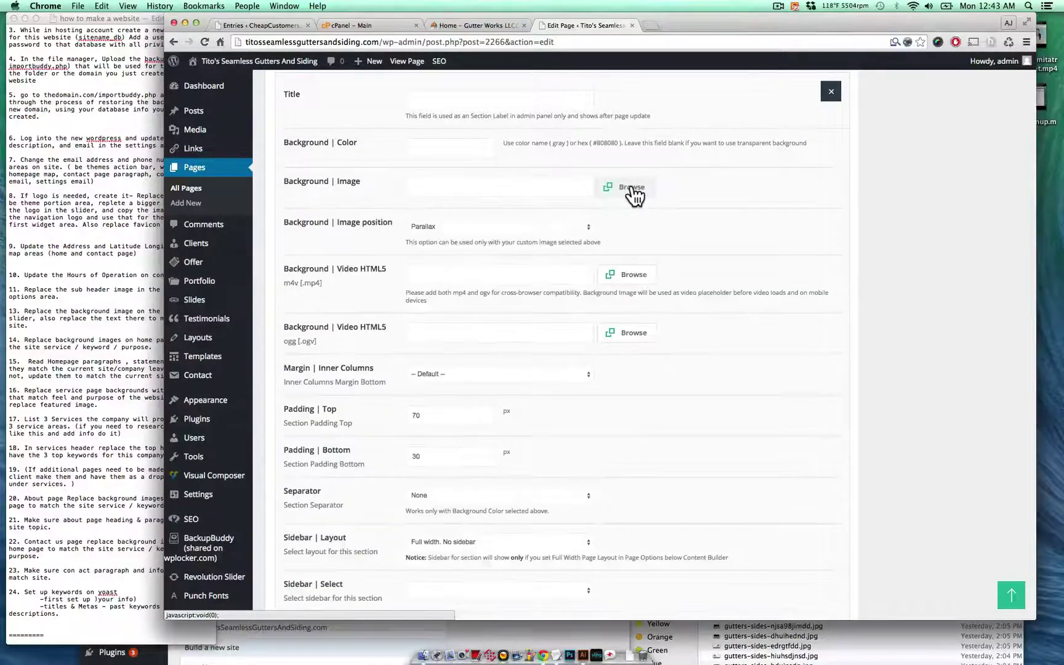
- Give the Column section the gutters-sides-swe3s.jpg background and save it
{"action": "left_click", "coordinate": [633, 188]}
{"action": "scroll", "coordinate": [556, 335], "scroll_direction": "down", "scroll_amount": 5}
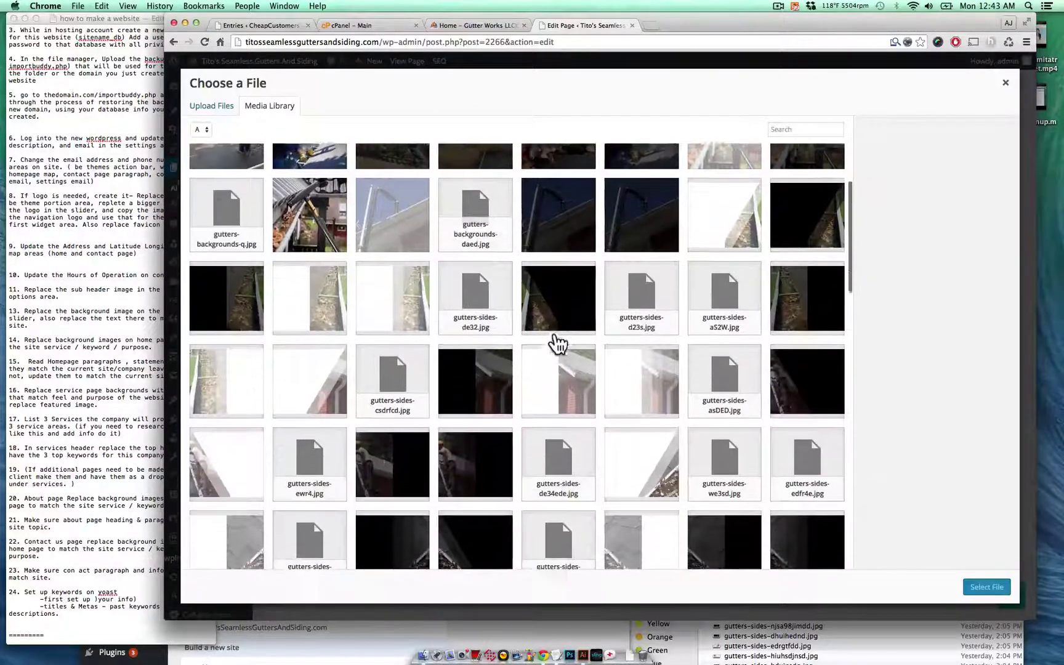
{"action": "left_click", "coordinate": [563, 301]}
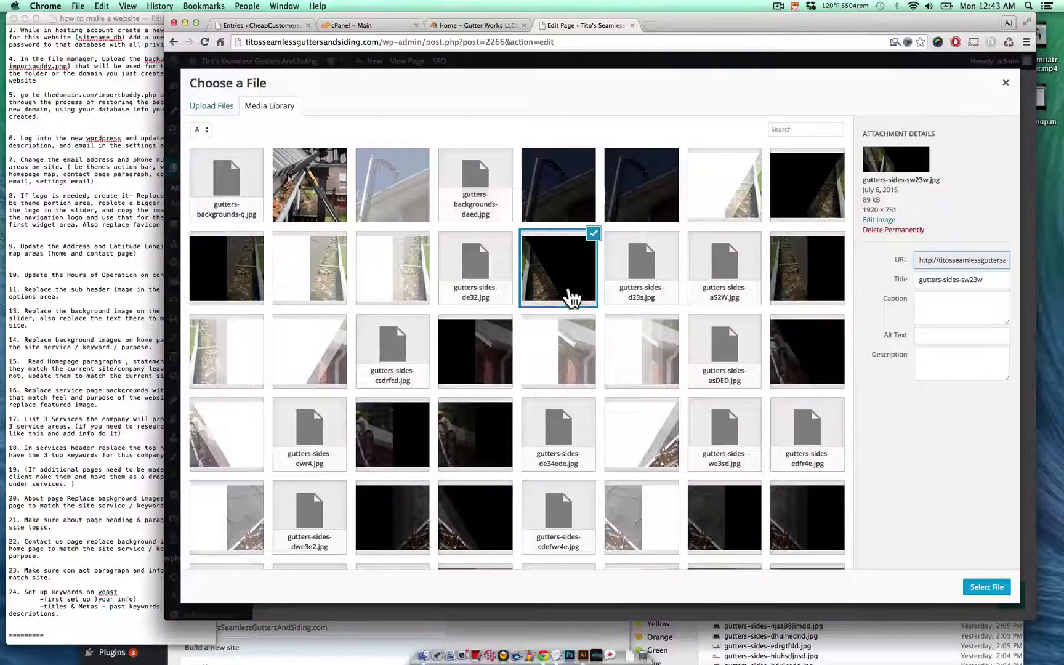
{"action": "scroll", "coordinate": [690, 296], "scroll_direction": "down", "scroll_amount": 3}
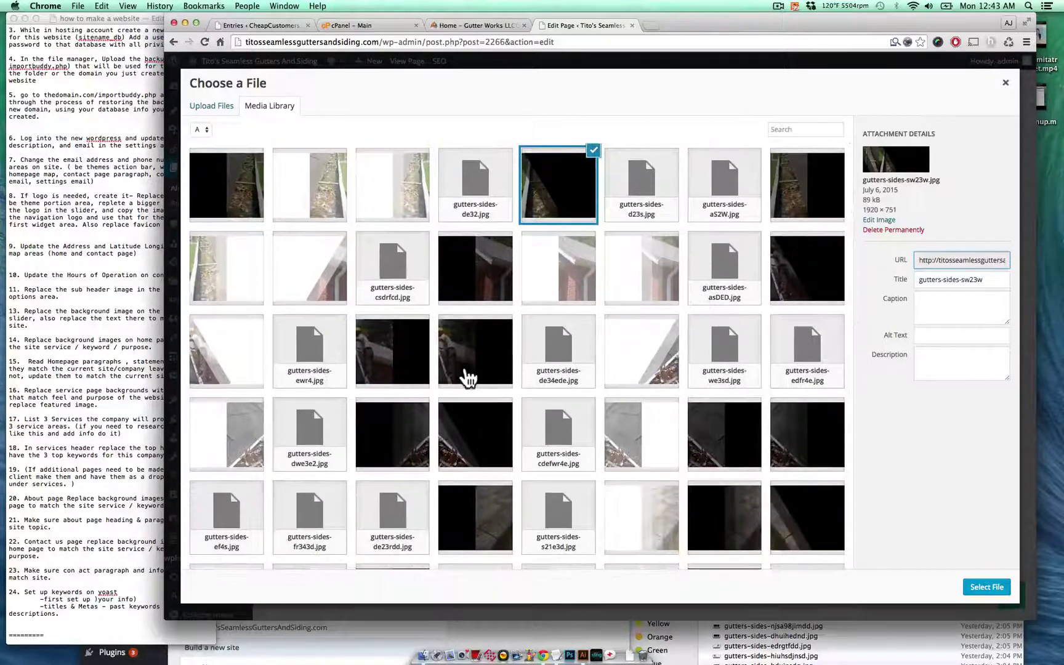
{"action": "left_click", "coordinate": [468, 375]}
{"action": "left_click", "coordinate": [414, 370]}
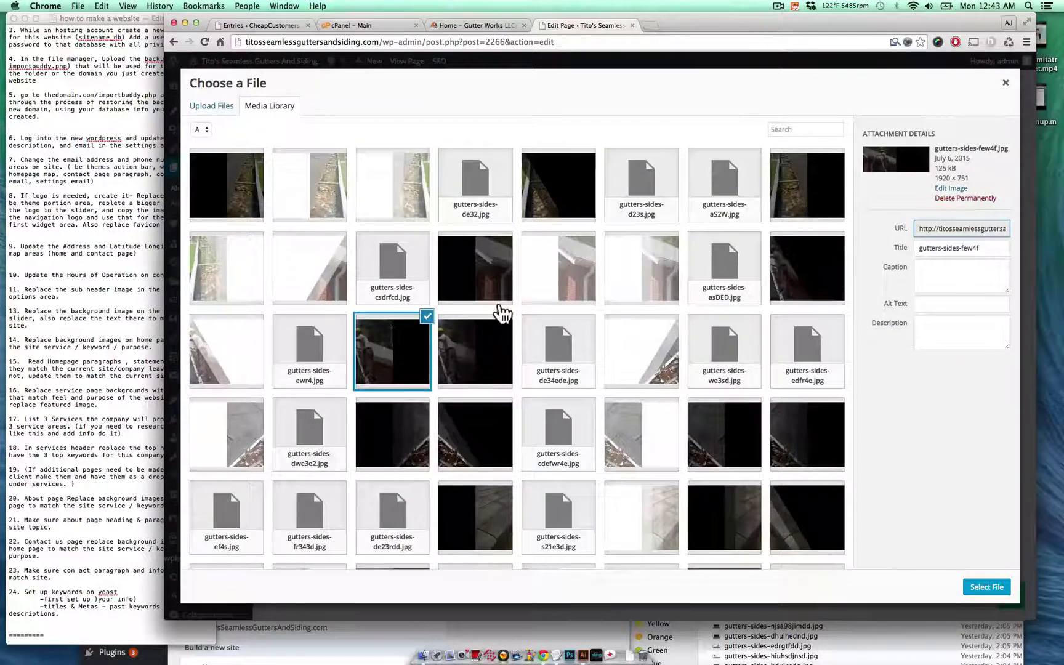
{"action": "scroll", "coordinate": [502, 313], "scroll_direction": "down", "scroll_amount": 3}
{"action": "left_click", "coordinate": [739, 375]}
{"action": "left_click", "coordinate": [807, 375]}
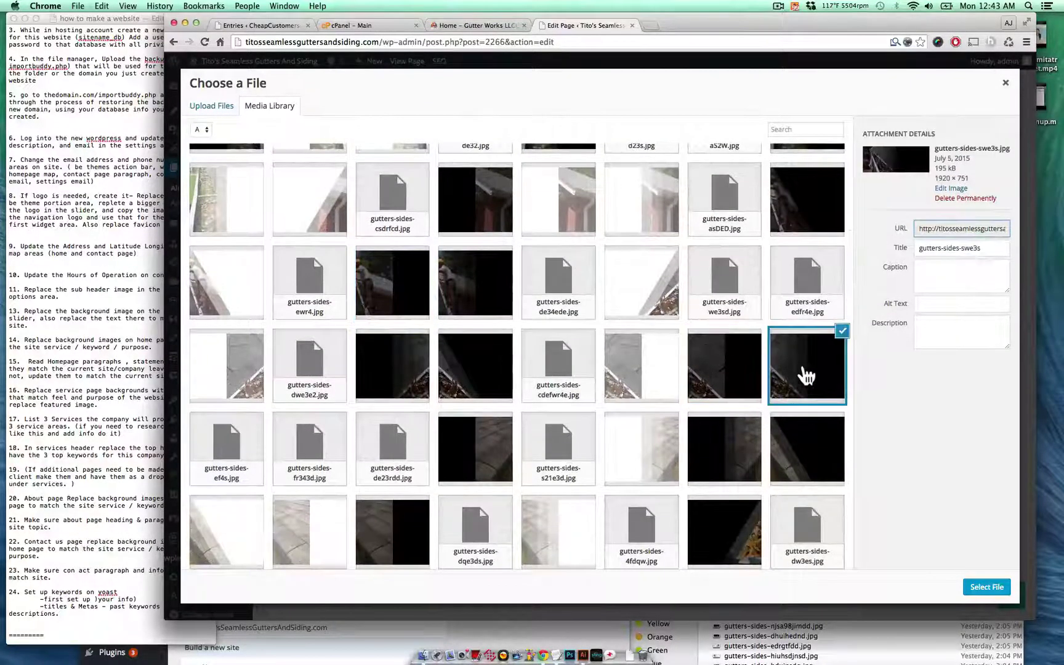
{"action": "scroll", "coordinate": [830, 311], "scroll_direction": "up", "scroll_amount": 2}
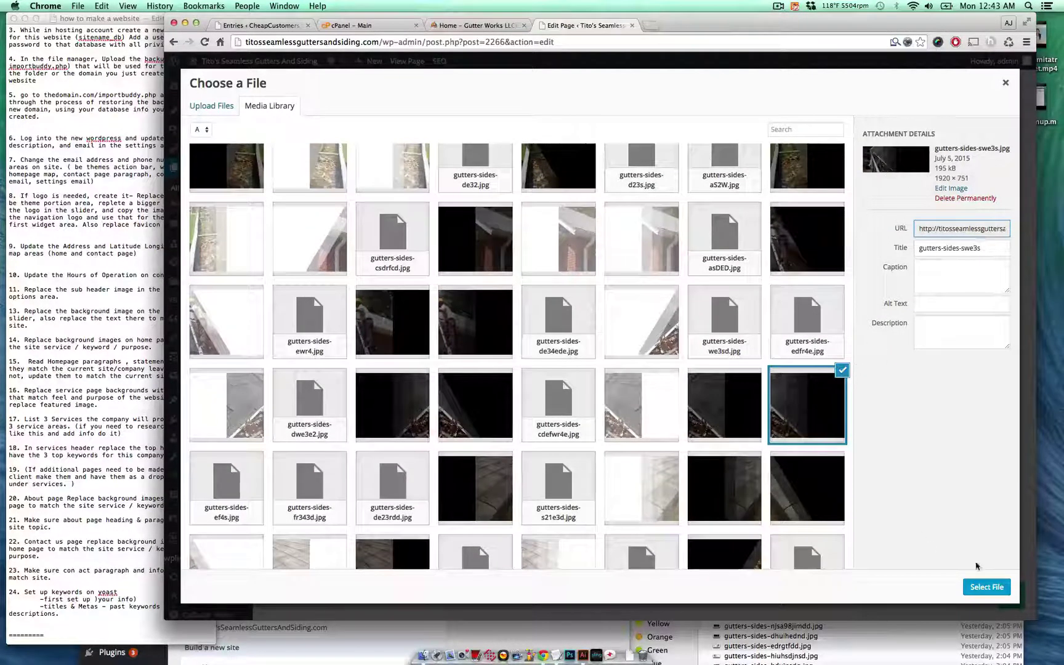
{"action": "left_click", "coordinate": [985, 589]}
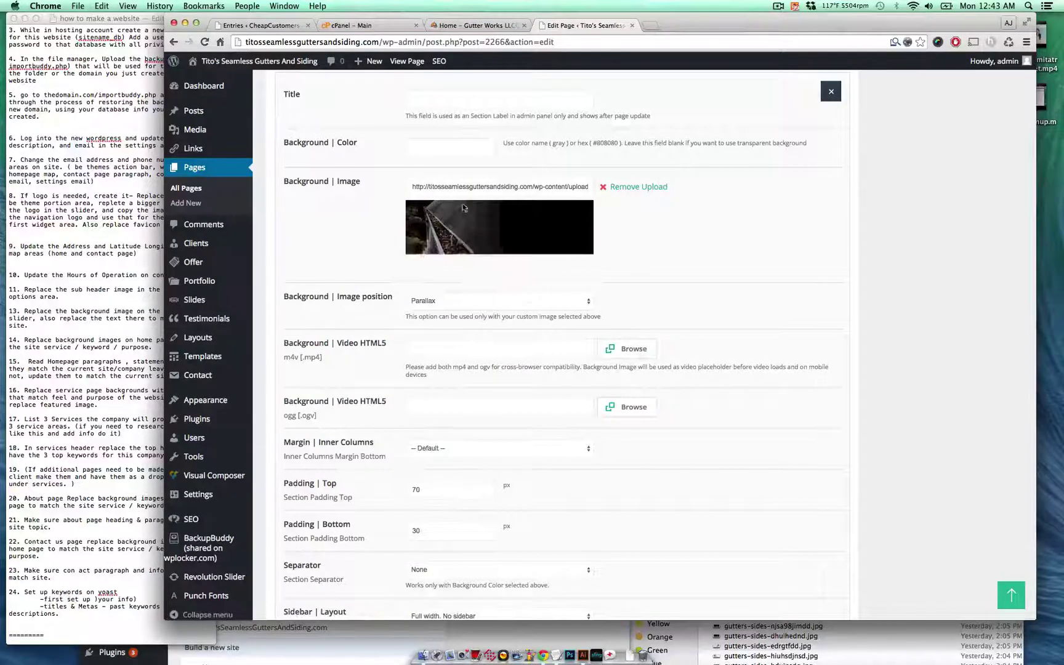
{"action": "scroll", "coordinate": [650, 349], "scroll_direction": "down", "scroll_amount": 10}
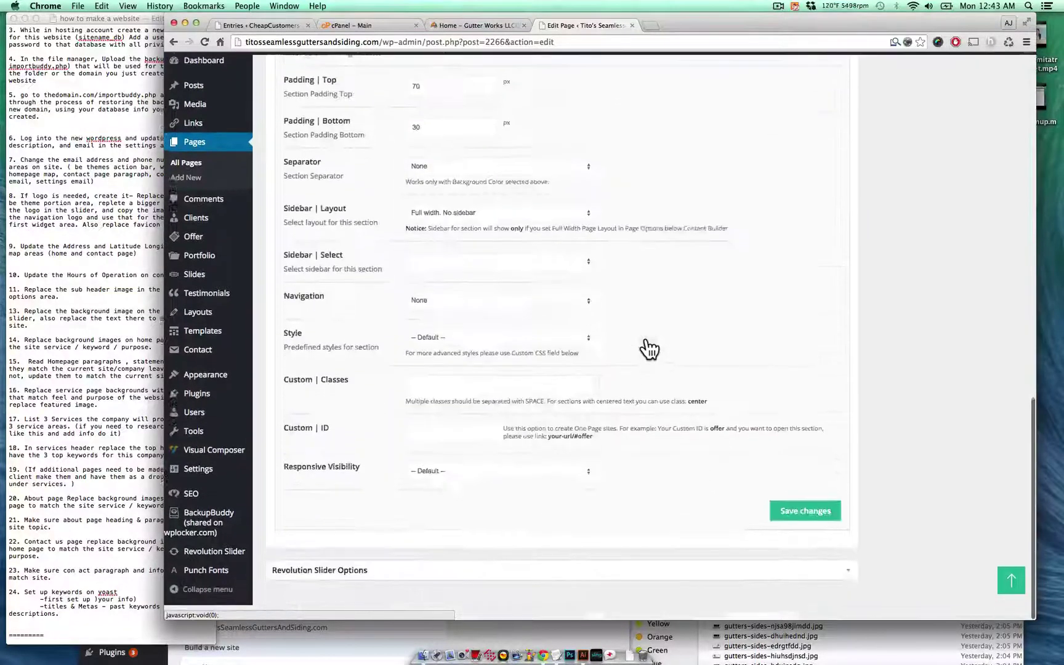
{"action": "left_click", "coordinate": [807, 512]}
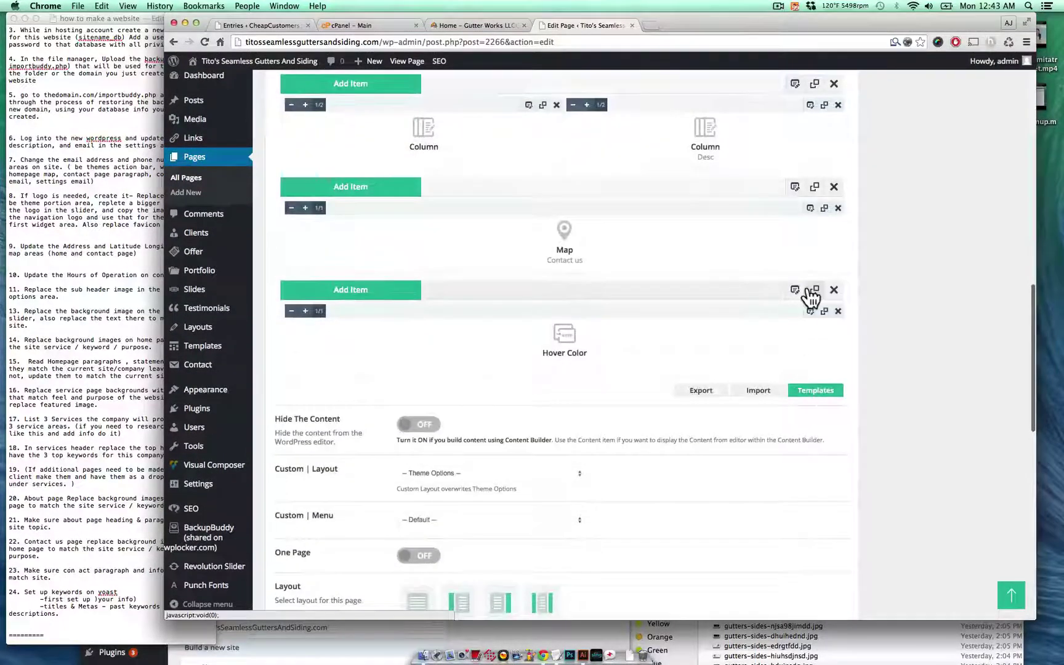
- Update the Home page to publish the new backgrounds
{"action": "scroll", "coordinate": [650, 317], "scroll_direction": "up", "scroll_amount": 5}
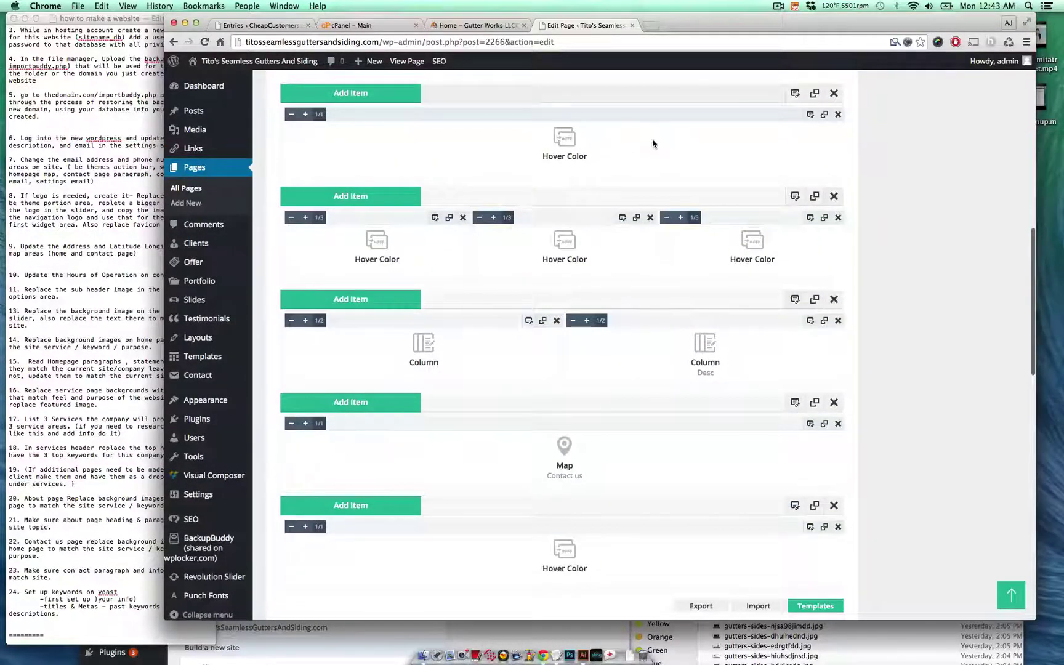
{"action": "scroll", "coordinate": [917, 190], "scroll_direction": "up", "scroll_amount": 10}
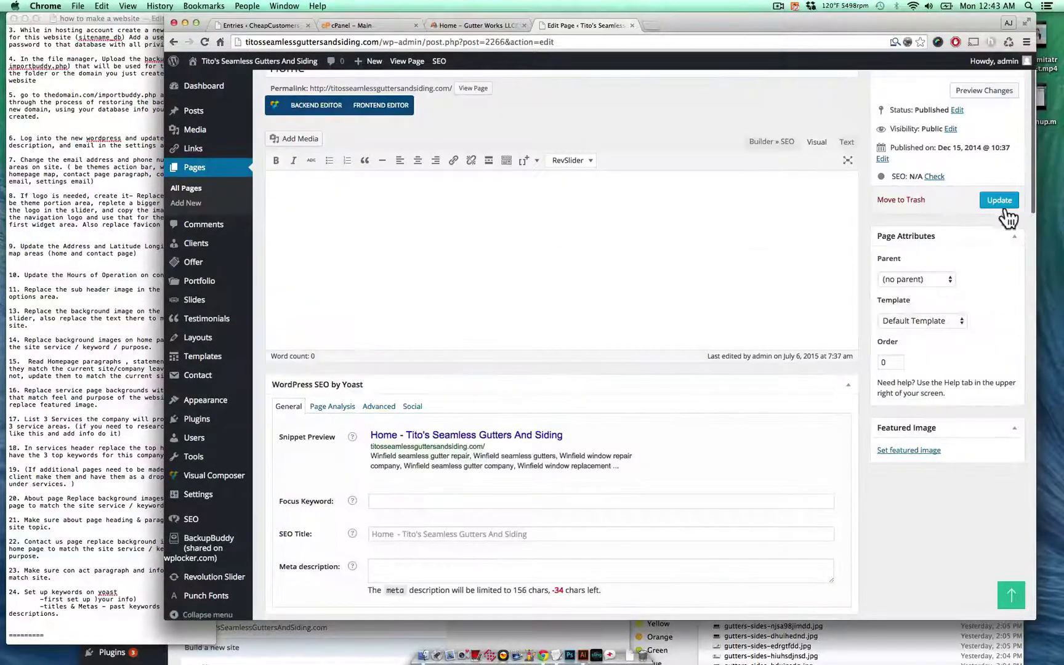
{"action": "left_click", "coordinate": [1006, 208]}
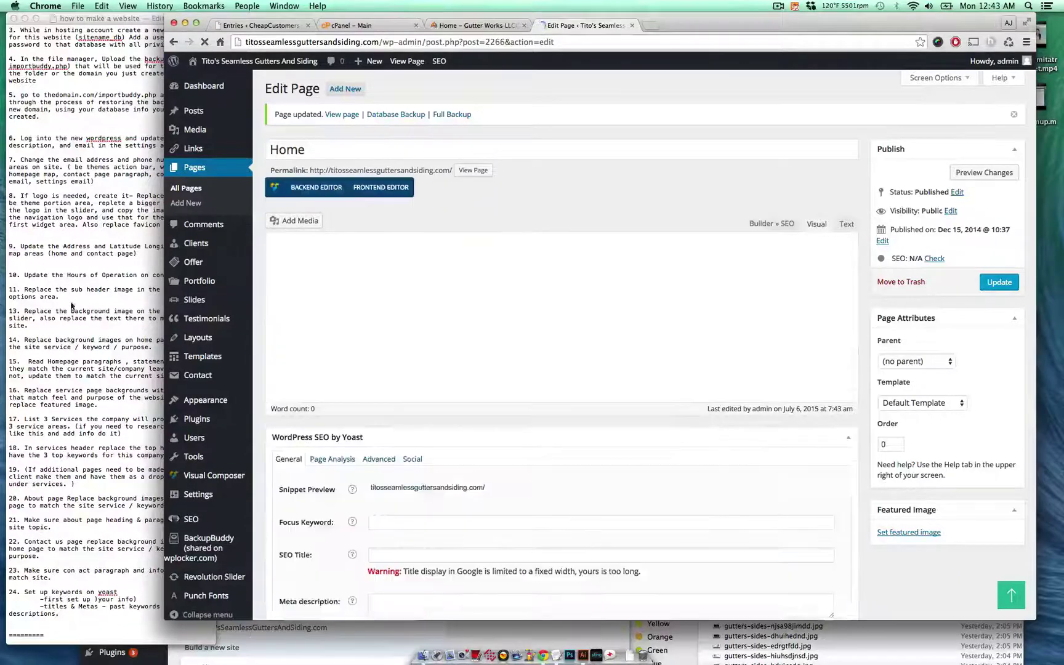
{"action": "left_click", "coordinate": [124, 347]}
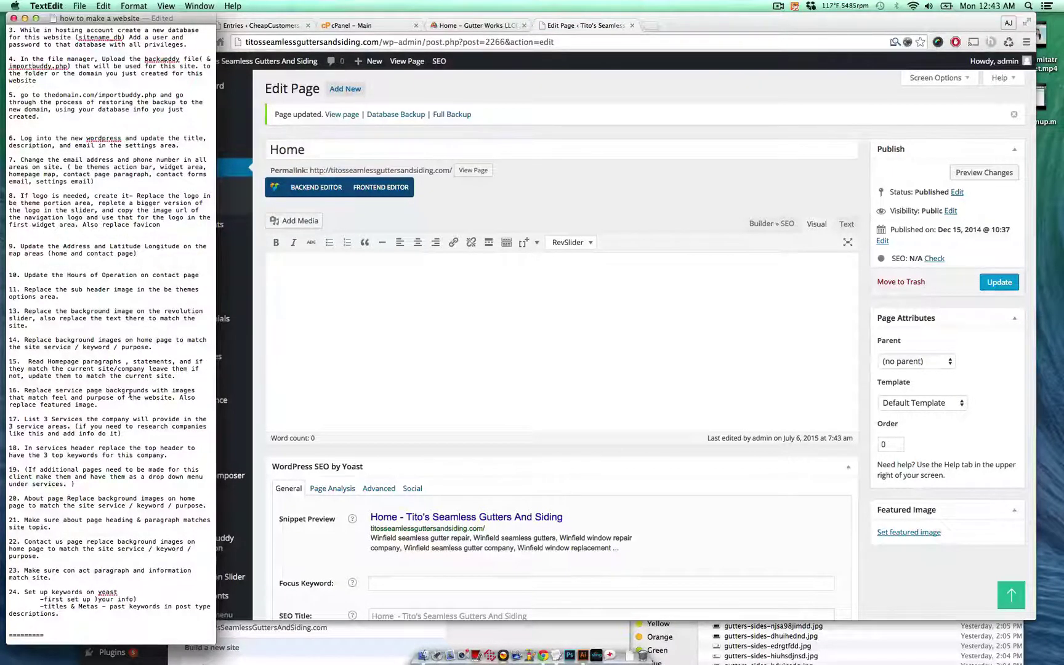
{"action": "scroll", "coordinate": [130, 395], "scroll_direction": "down", "scroll_amount": 2}
{"action": "scroll", "coordinate": [560, 426], "scroll_direction": "down", "scroll_amount": 5}
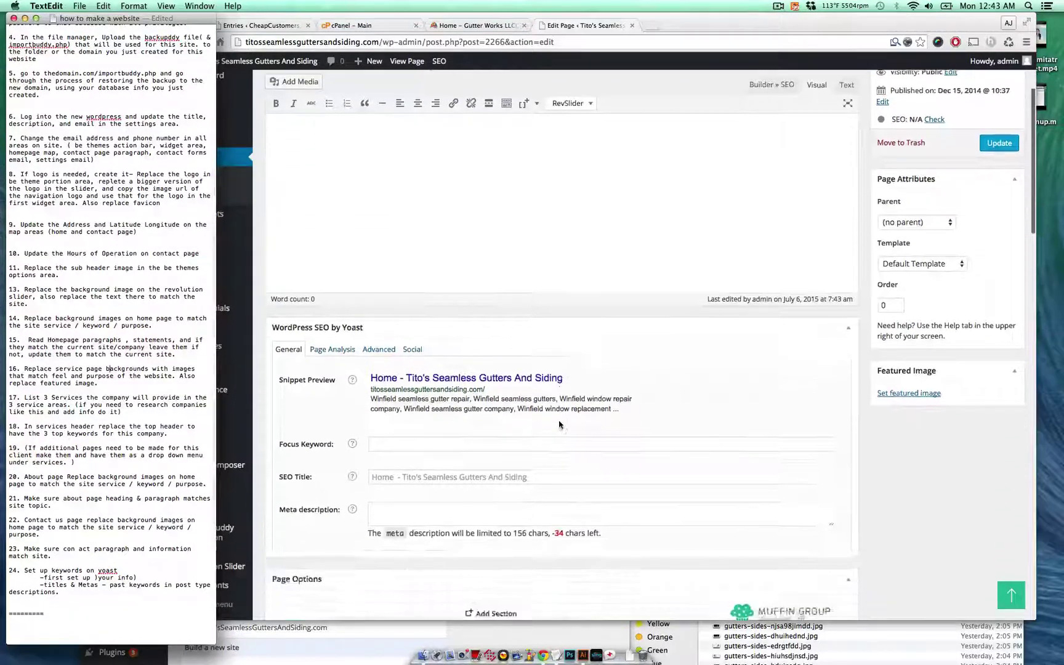
- View the live Gutter Works home page and look over its bullet list
{"action": "left_click", "coordinate": [483, 27]}
{"action": "scroll", "coordinate": [658, 314], "scroll_direction": "down", "scroll_amount": 3}
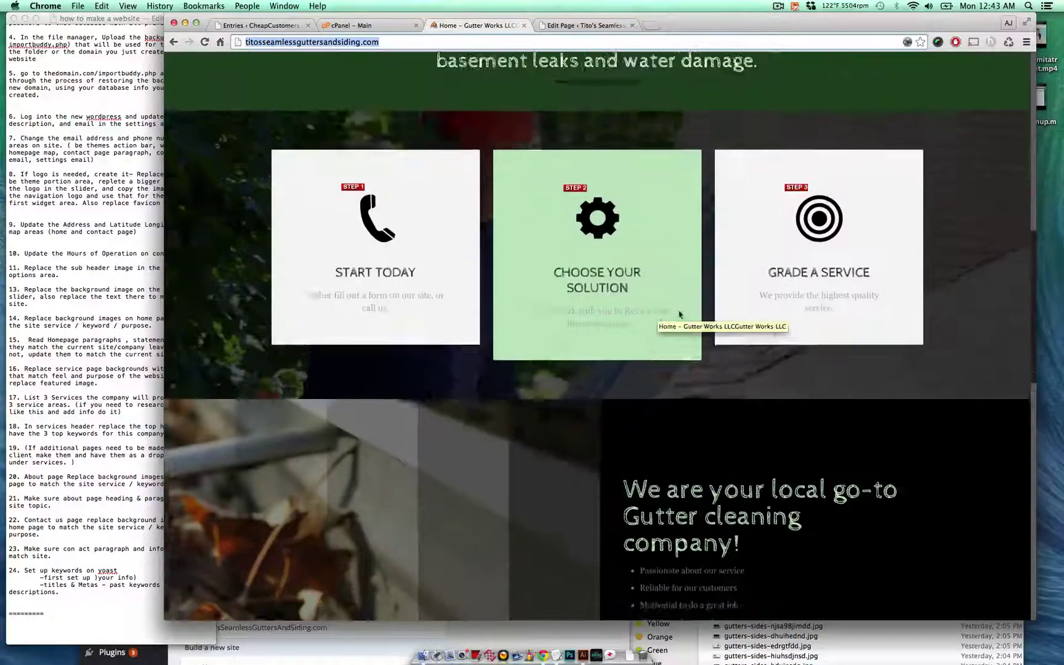
{"action": "scroll", "coordinate": [768, 259], "scroll_direction": "down", "scroll_amount": 5}
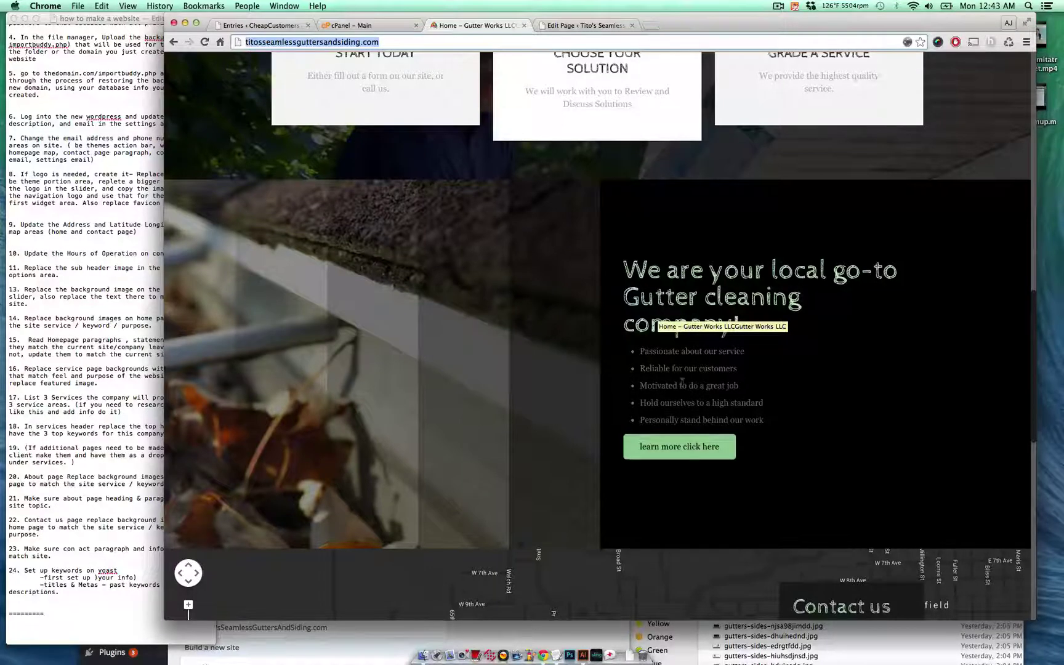
{"action": "left_click_drag", "start_coordinate": [676, 366], "coordinate": [700, 342]}
{"action": "left_click", "coordinate": [744, 409]}
{"action": "left_click", "coordinate": [700, 343]}
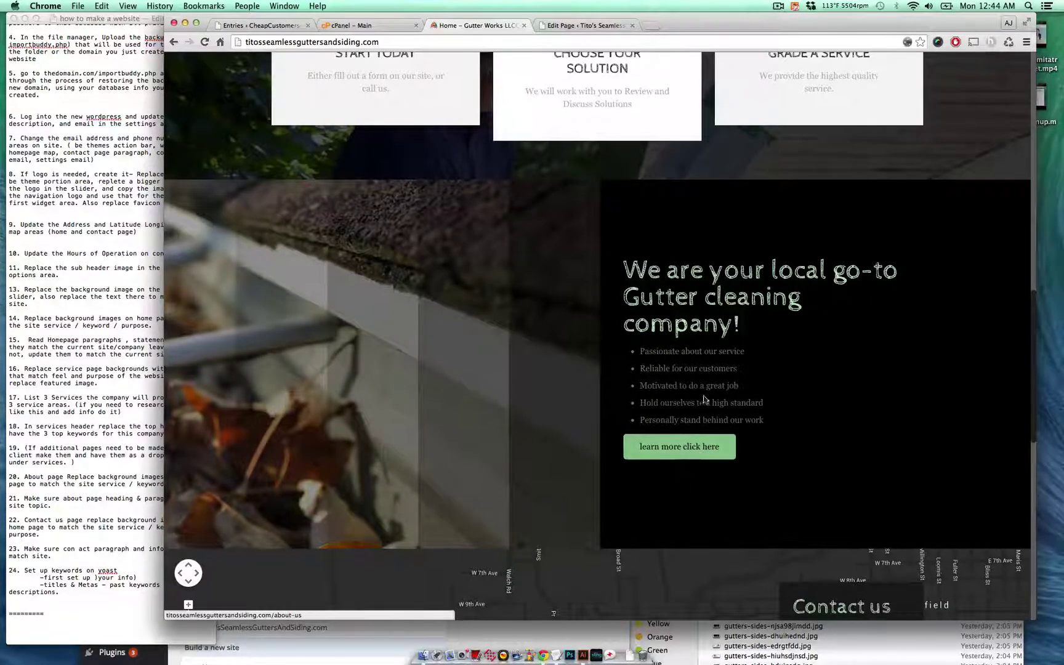
- Review the remaining home page sections and headings, then return to the page editor
{"action": "scroll", "coordinate": [710, 348], "scroll_direction": "down", "scroll_amount": 10}
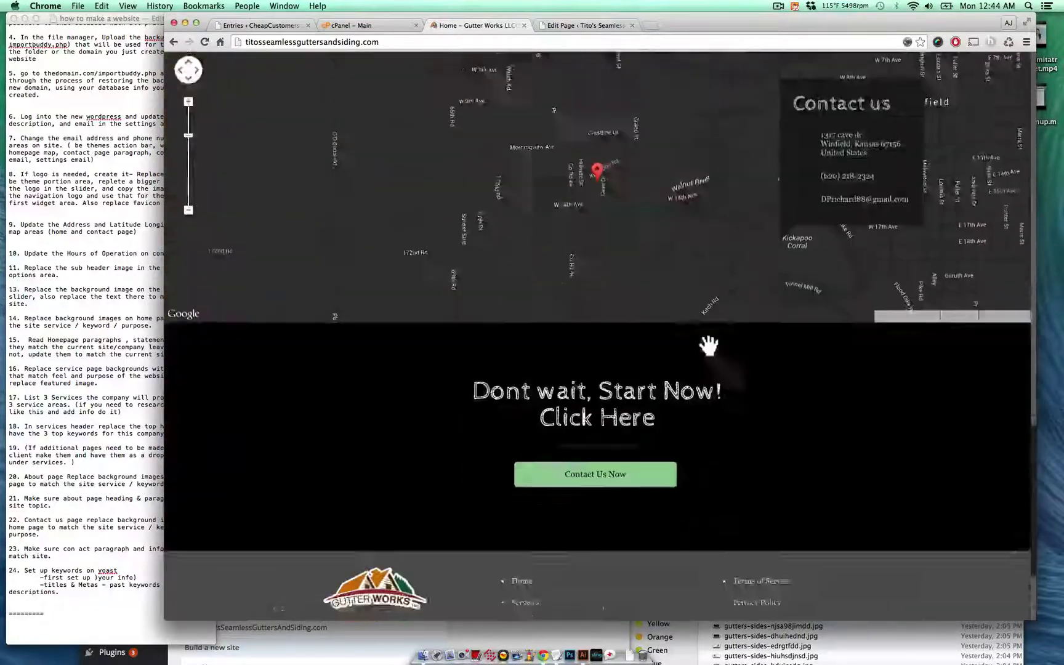
{"action": "scroll", "coordinate": [767, 216], "scroll_direction": "up", "scroll_amount": 6}
{"action": "scroll", "coordinate": [867, 335], "scroll_direction": "down", "scroll_amount": 5}
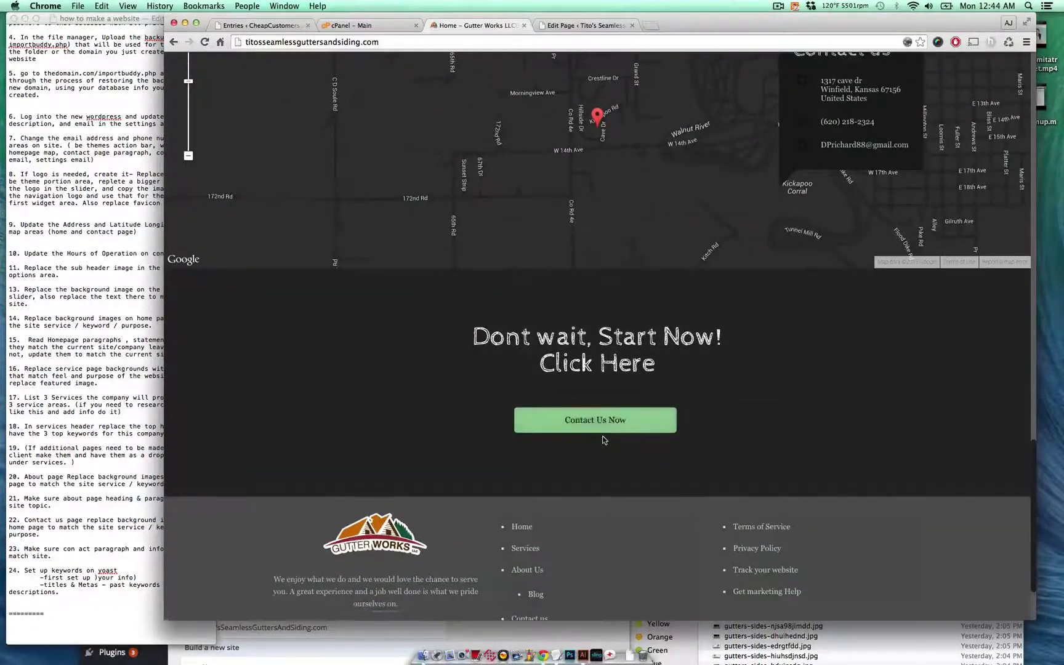
{"action": "scroll", "coordinate": [610, 431], "scroll_direction": "up", "scroll_amount": 12}
{"action": "scroll", "coordinate": [626, 449], "scroll_direction": "down", "scroll_amount": 3}
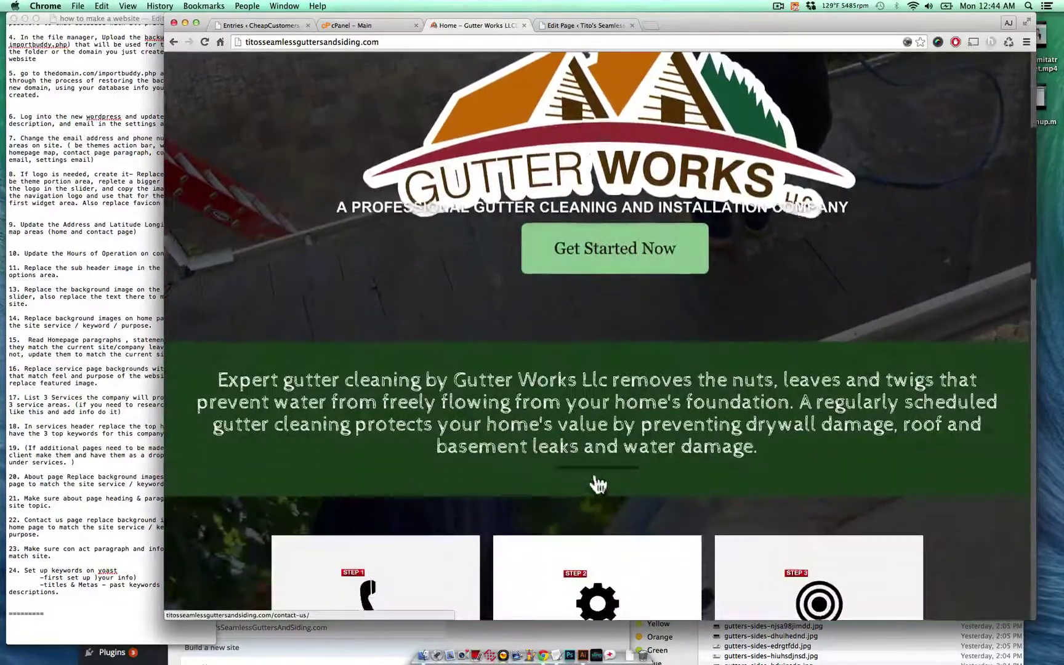
{"action": "scroll", "coordinate": [594, 408], "scroll_direction": "down", "scroll_amount": 4}
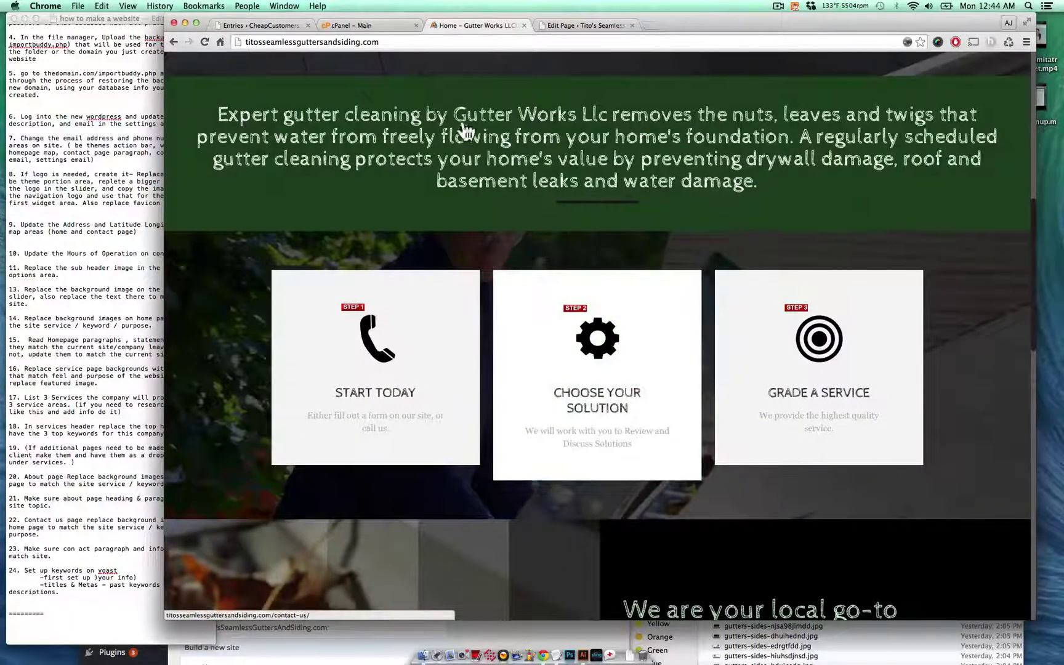
{"action": "scroll", "coordinate": [627, 255], "scroll_direction": "down", "scroll_amount": 6}
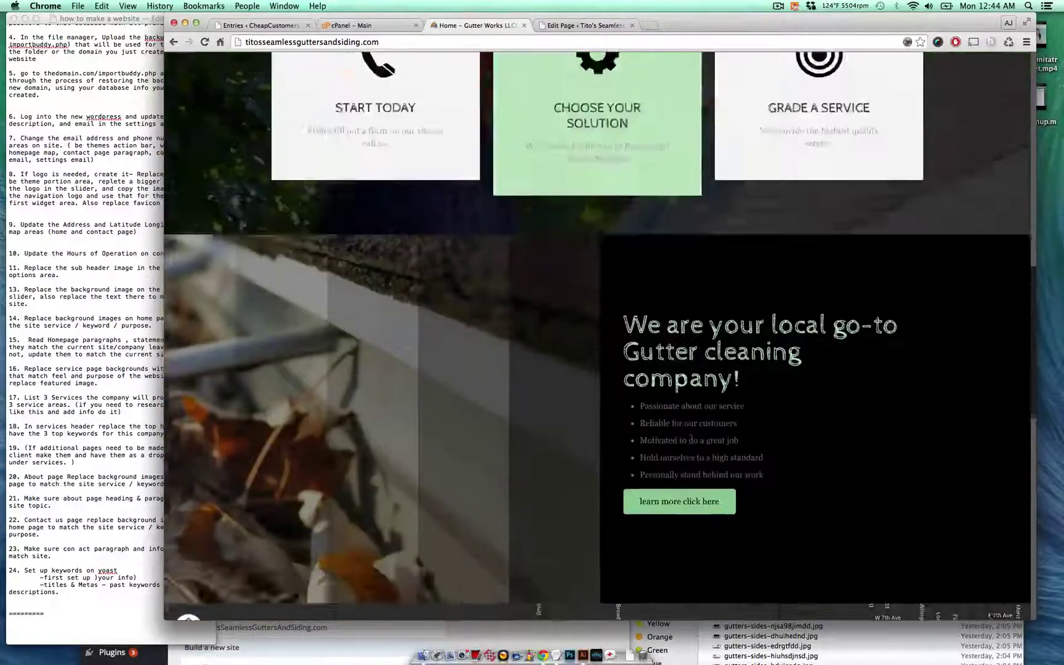
{"action": "scroll", "coordinate": [696, 296], "scroll_direction": "up", "scroll_amount": 2}
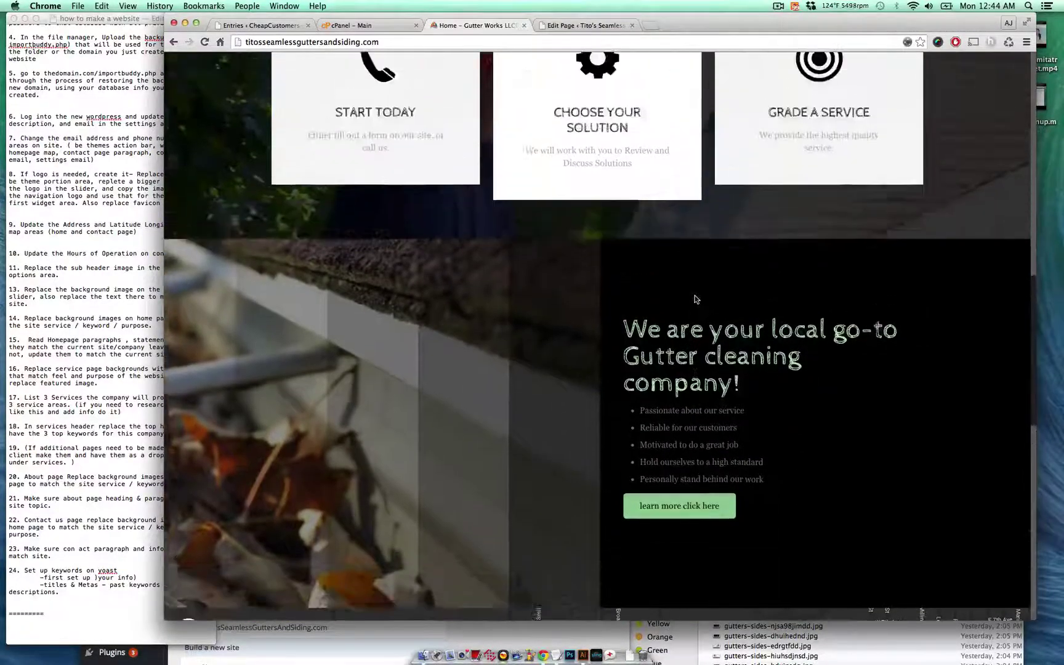
{"action": "mouse_move", "coordinate": [675, 387]}
{"action": "left_mouse_down"}
{"action": "mouse_move", "coordinate": [792, 389]}
{"action": "mouse_move", "coordinate": [763, 404]}
{"action": "mouse_move", "coordinate": [677, 388]}
{"action": "left_mouse_up"}
{"action": "left_click", "coordinate": [755, 406]}
{"action": "left_click", "coordinate": [673, 377]}
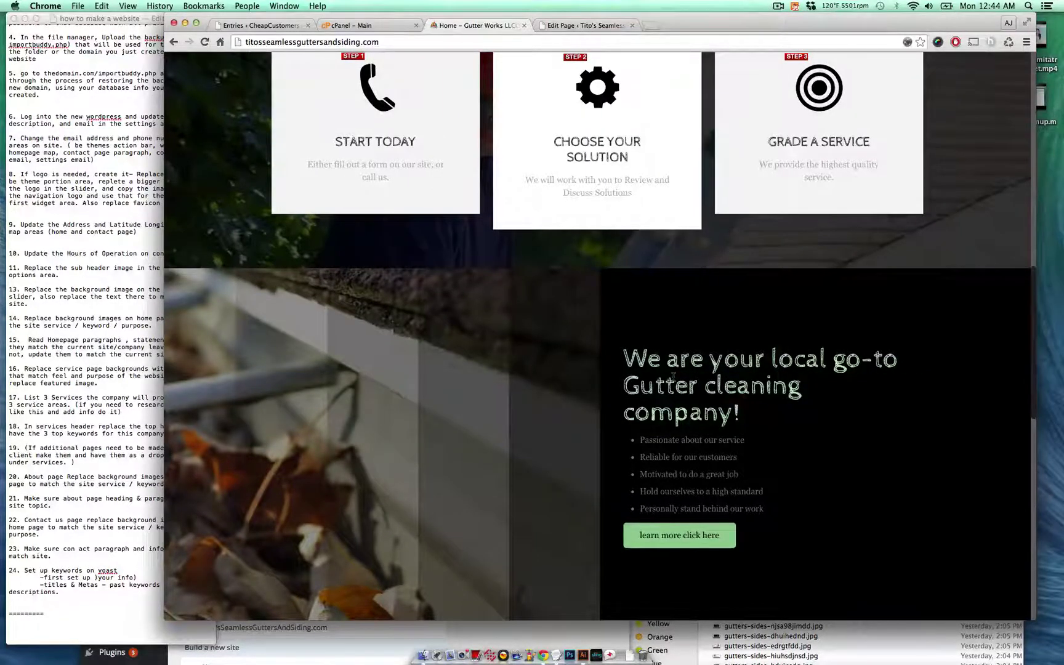
{"action": "scroll", "coordinate": [673, 377], "scroll_direction": "up", "scroll_amount": 10}
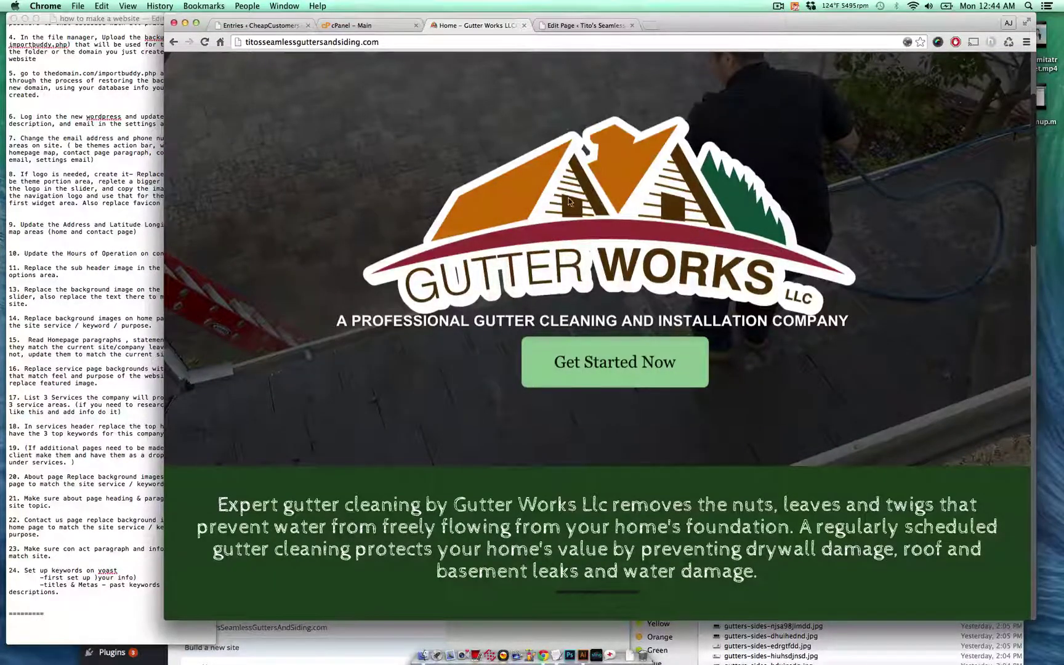
{"action": "left_click", "coordinate": [585, 25]}
- Open the intro text item's settings and compare its content with the live home page
{"action": "scroll", "coordinate": [592, 360], "scroll_direction": "down", "scroll_amount": 1}
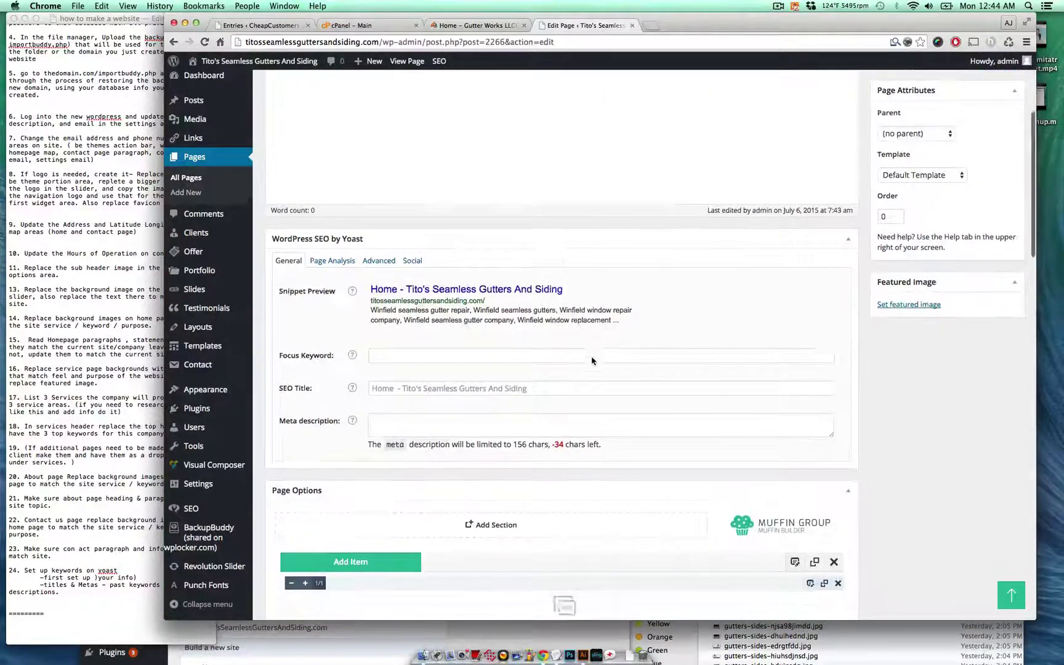
{"action": "scroll", "coordinate": [593, 361], "scroll_direction": "down", "scroll_amount": 3}
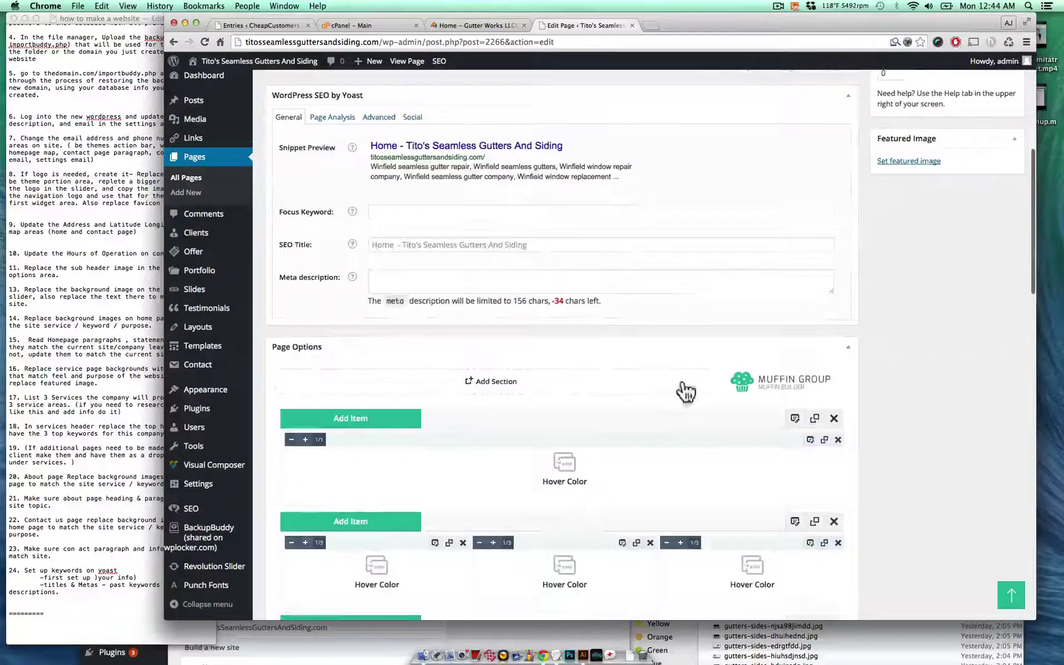
{"action": "left_click", "coordinate": [810, 440]}
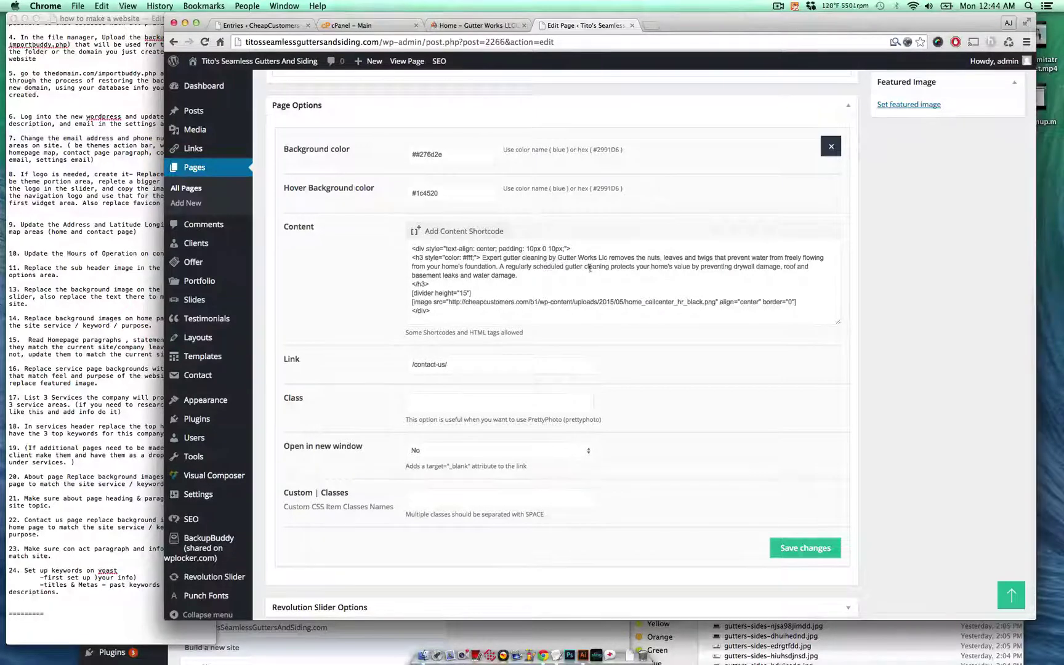
{"action": "left_click_drag", "start_coordinate": [559, 258], "coordinate": [592, 266]}
{"action": "left_click", "coordinate": [484, 26]}
{"action": "scroll", "coordinate": [468, 411], "scroll_direction": "down", "scroll_amount": 3}
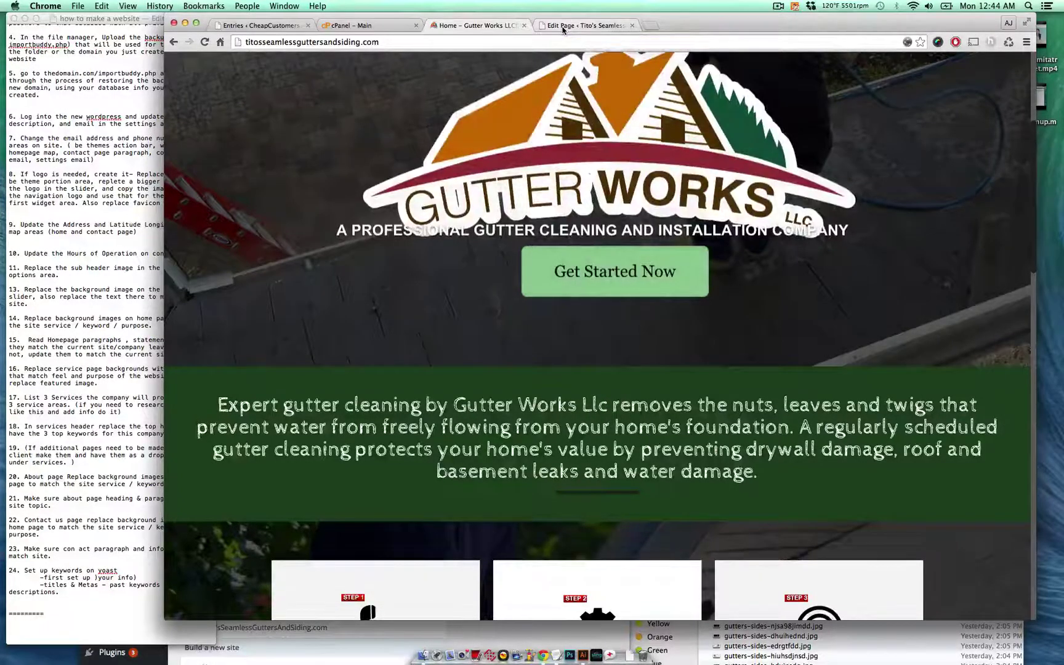
{"action": "left_click", "coordinate": [563, 26]}
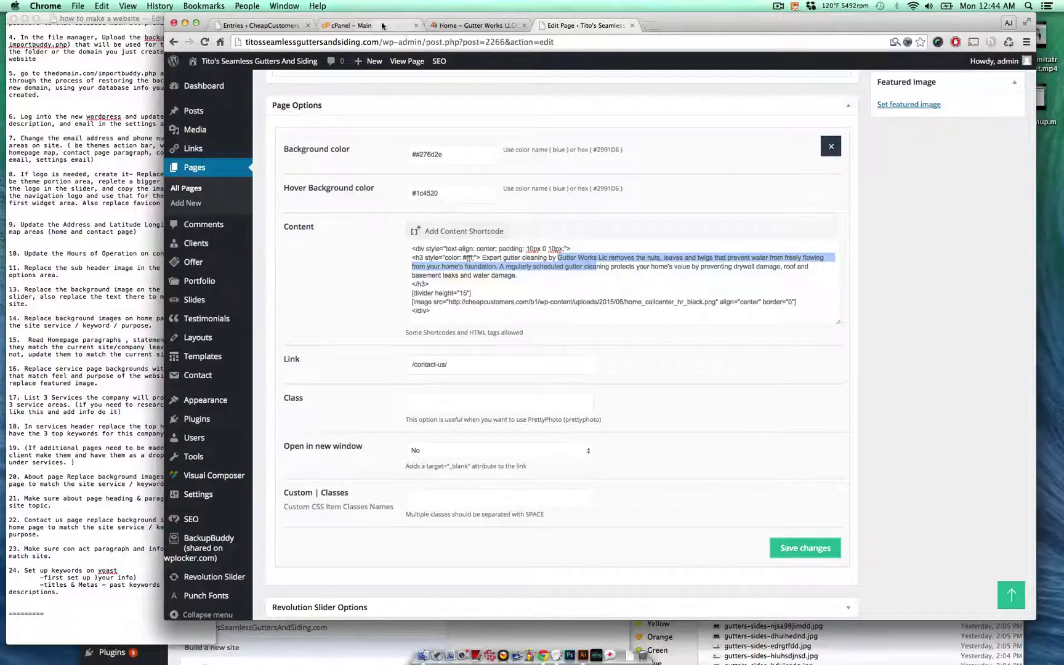
{"action": "left_click", "coordinate": [568, 258]}
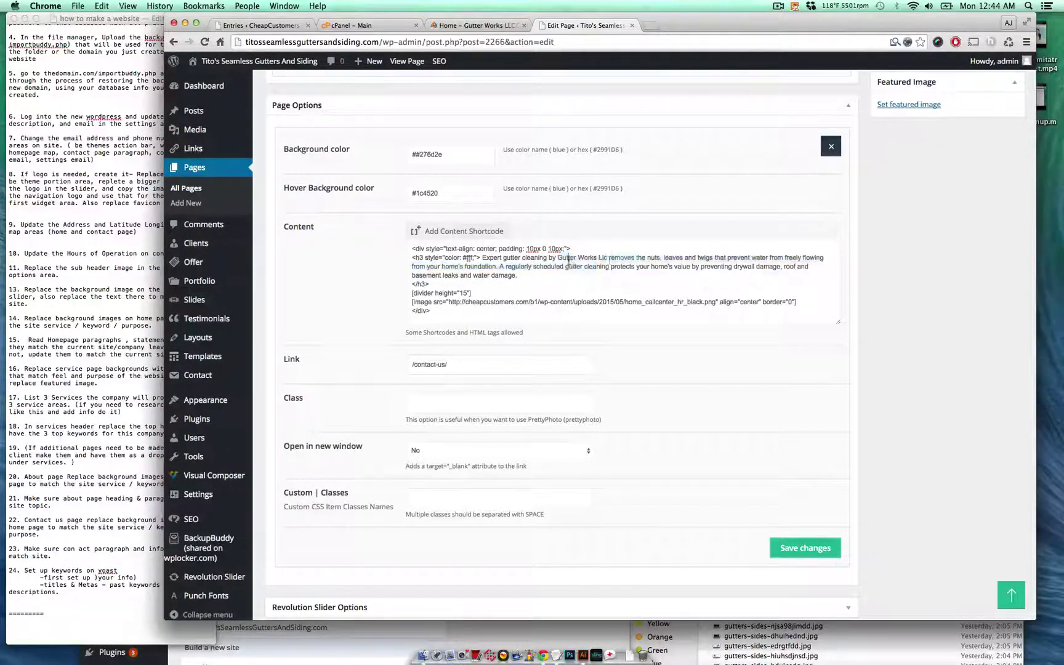
- Replace 'Gutter Works Llc' with 'Tito's Seamless Gutters and Siding' in the intro content
{"action": "left_click_drag", "start_coordinate": [608, 259], "coordinate": [565, 254]}
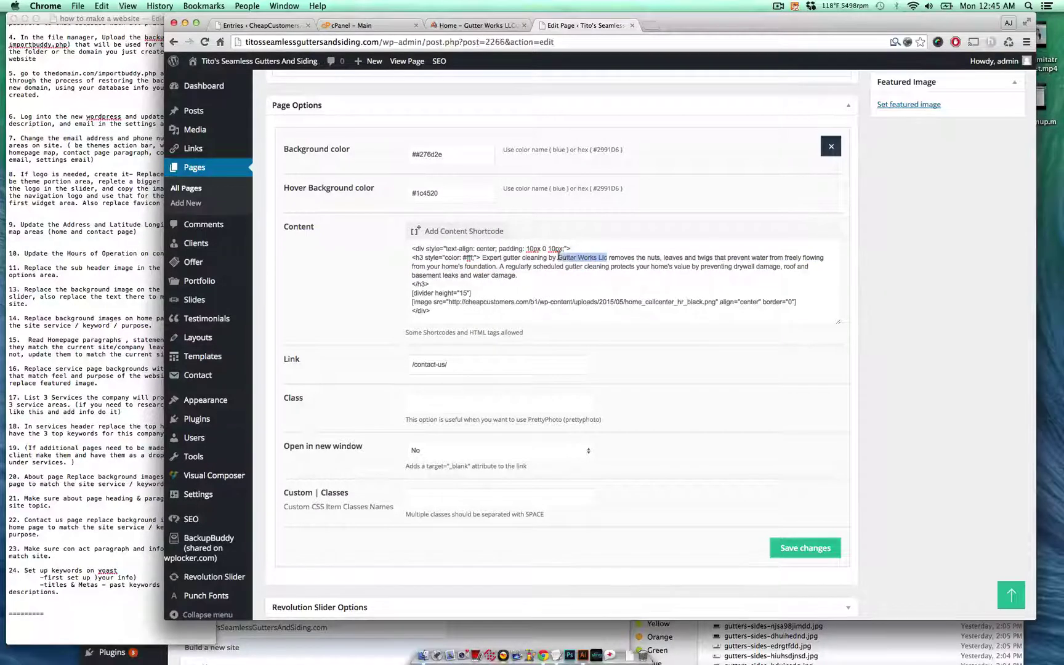
{"action": "key", "text": "ctrl+v"}
{"action": "key", "text": "ctrl+z"}
{"action": "type", "text": "Tito's"}
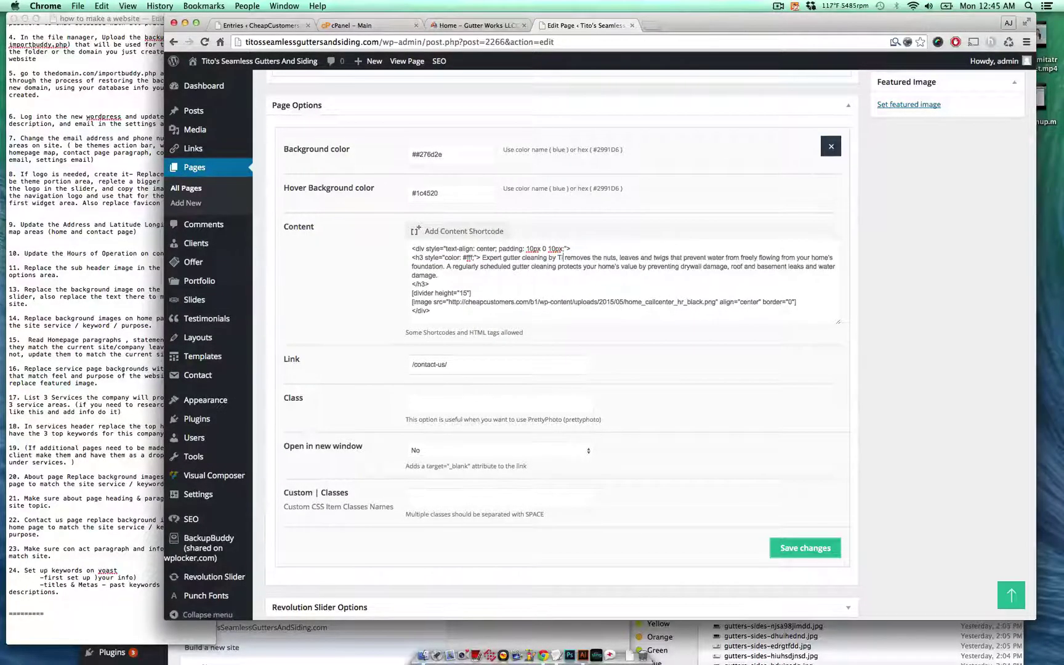
{"action": "type", "text": " Seamle"}
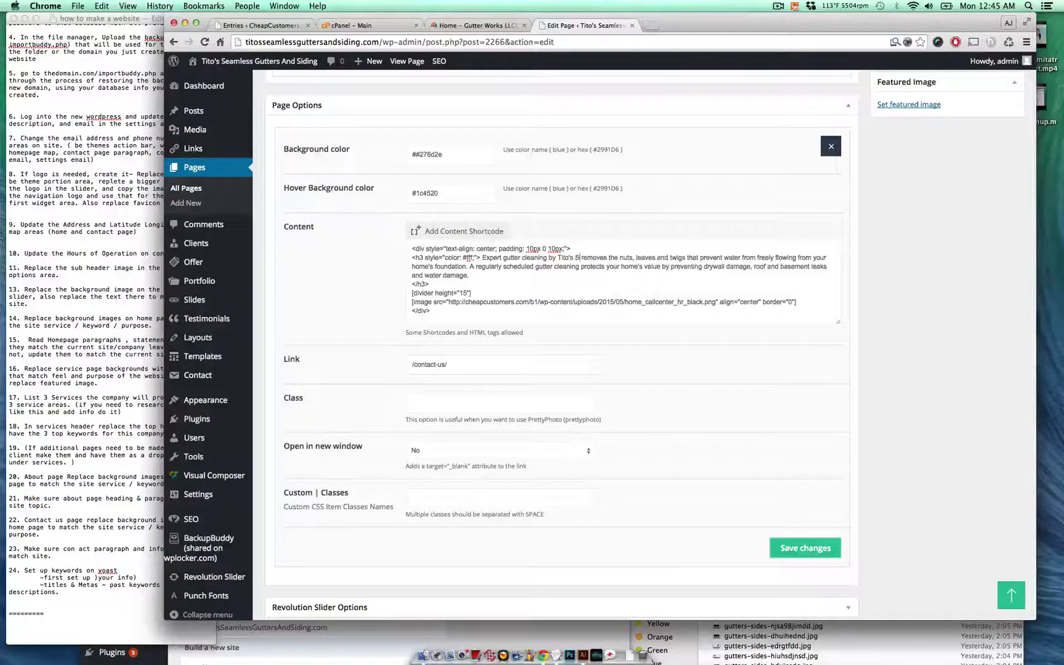
{"action": "type", "text": "ss"}
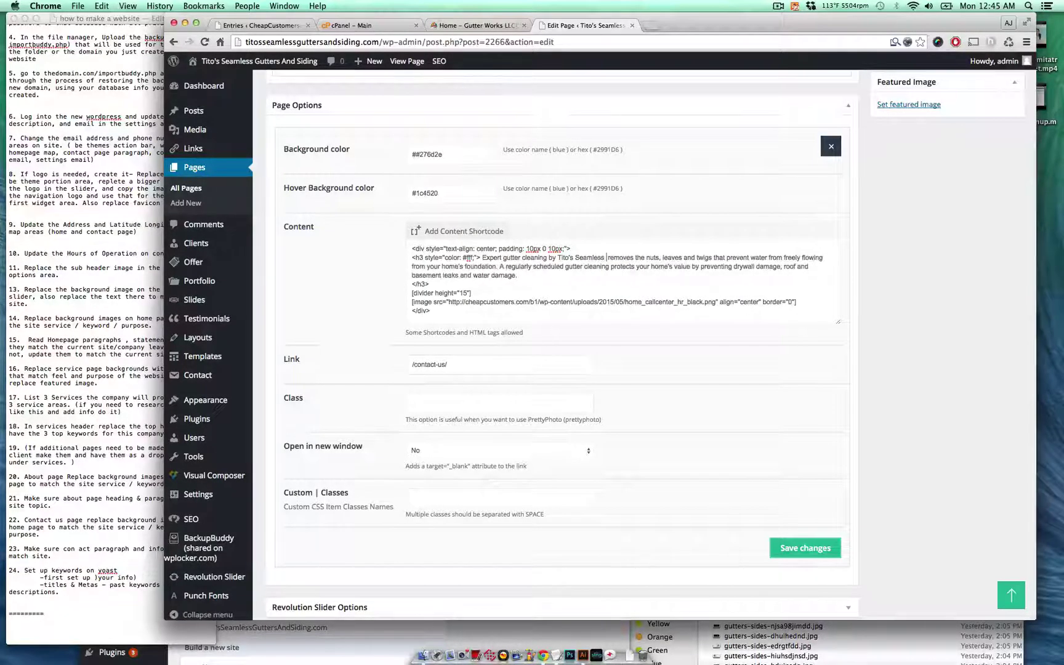
{"action": "type", "text": " Gutters"}
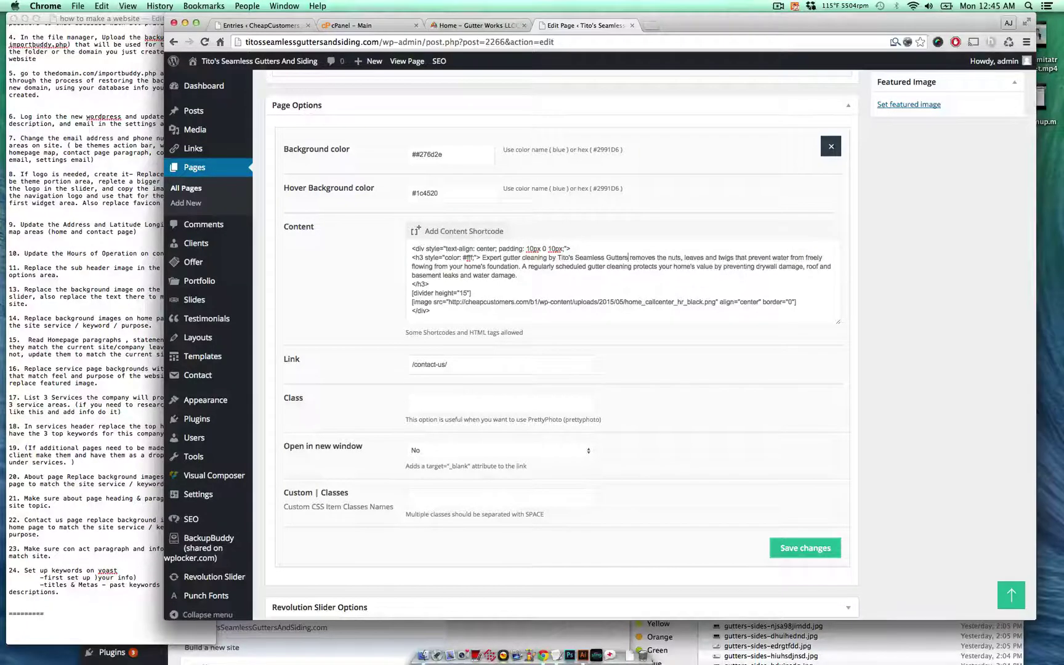
{"action": "type", "text": " and Siding"}
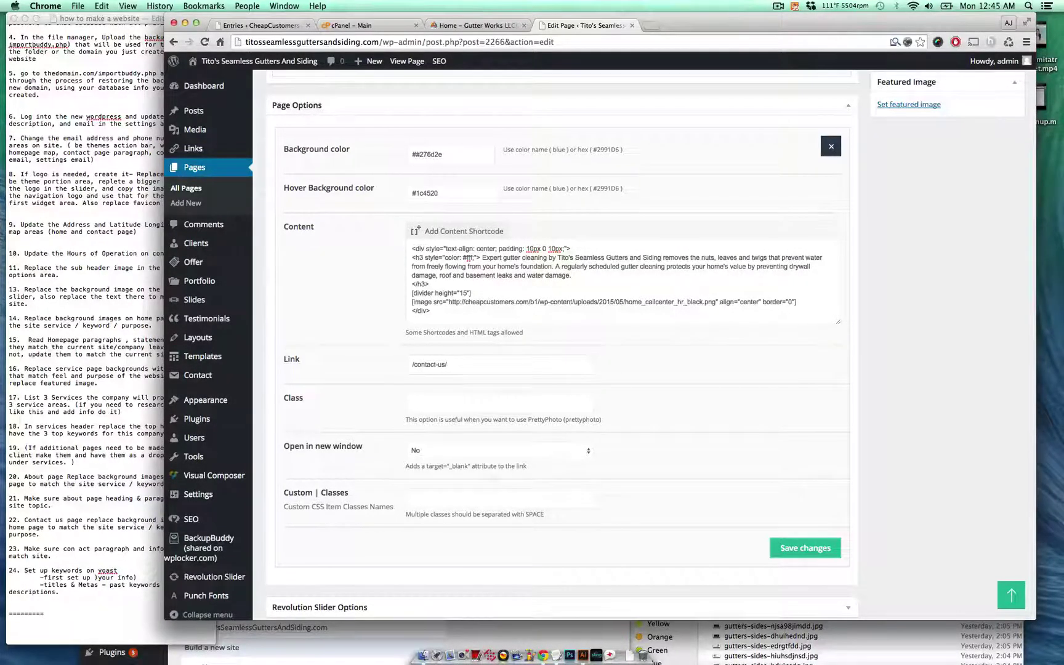
- Swap the word order so the text reads 'twigs, leaves and nuts'
{"action": "double_click", "coordinate": [710, 259]}
{"action": "key", "text": "BackSpace"}
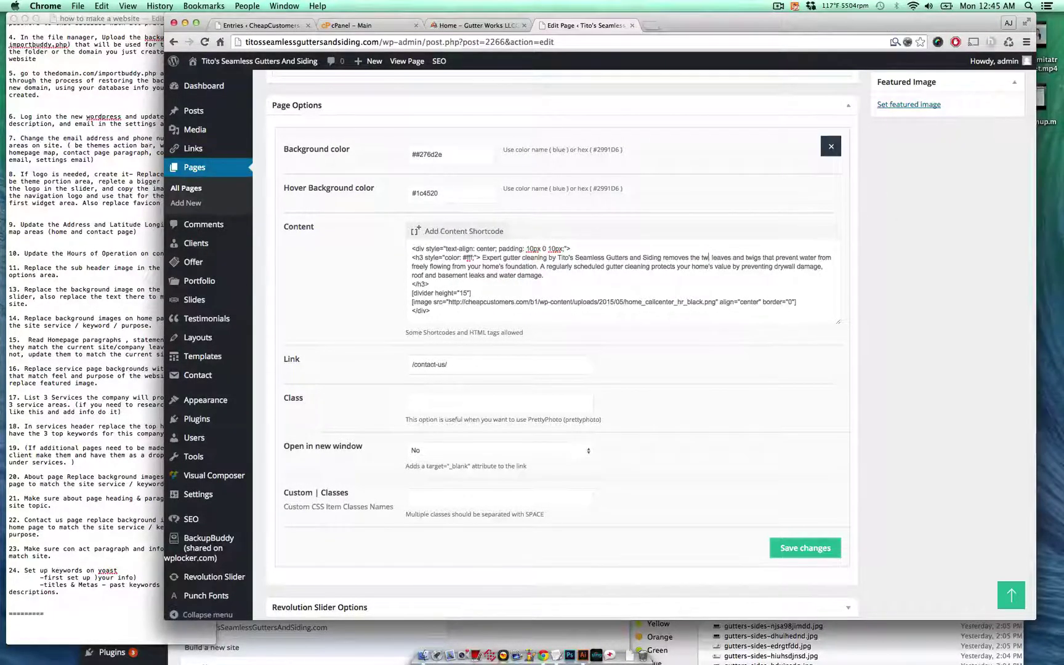
{"action": "type", "text": "twigs,"}
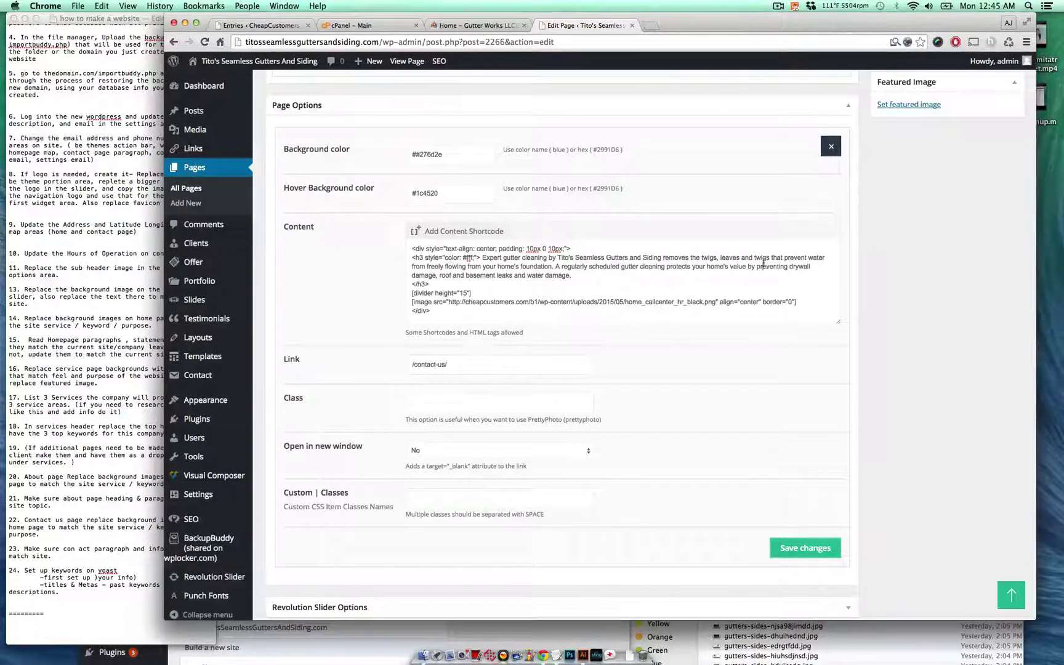
{"action": "double_click", "coordinate": [763, 264]}
{"action": "type", "text": "nuts"}
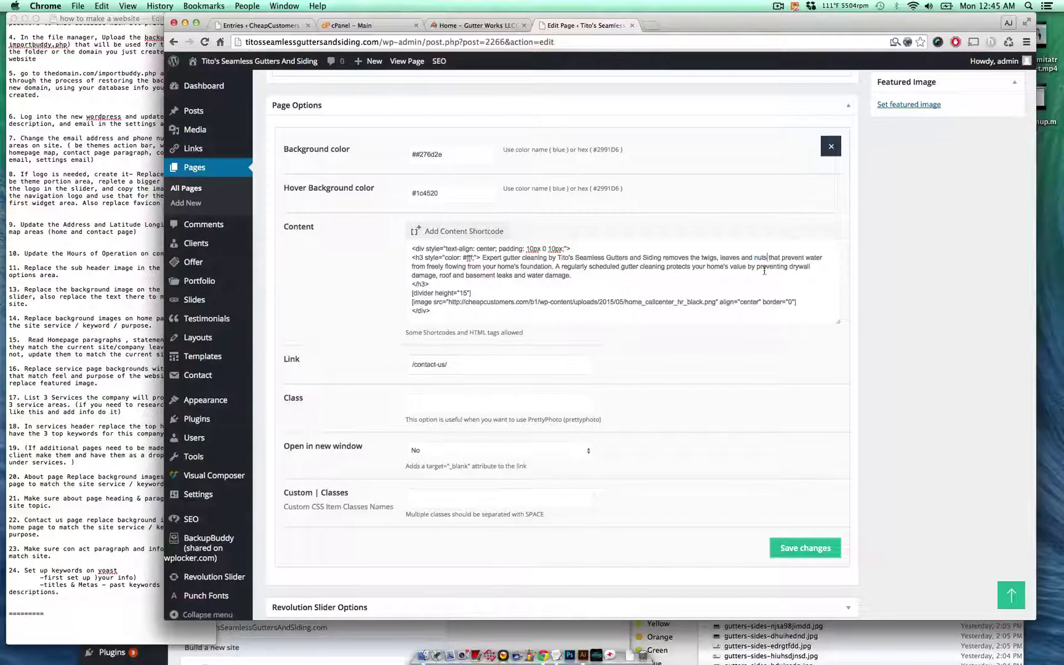
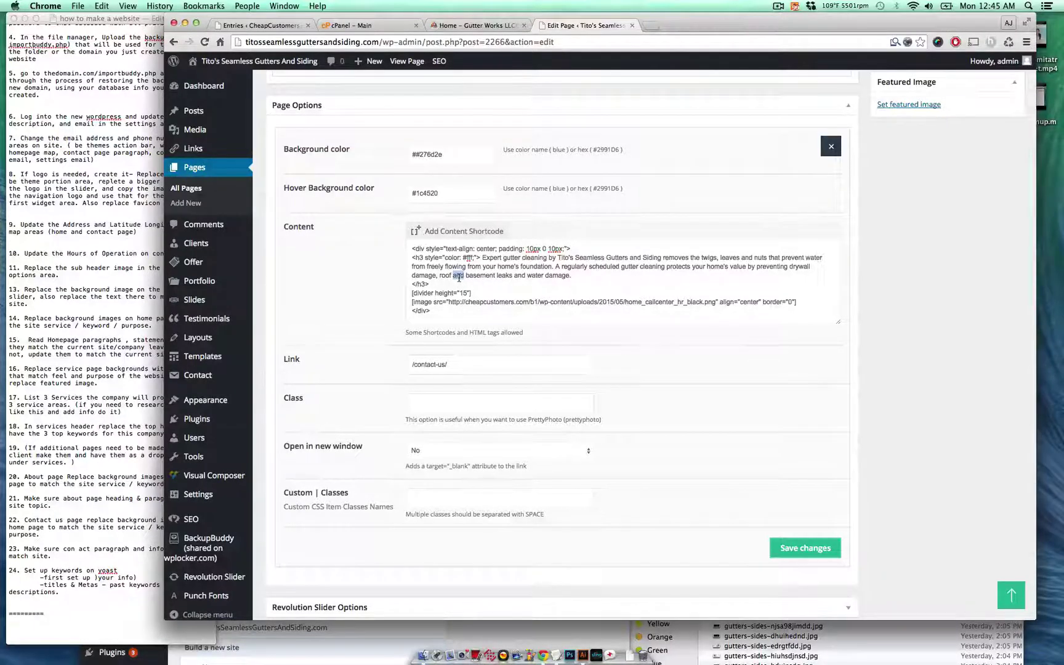
- Replace 'and' with '&' in the gutter-cleaning paragraph, save the page options, and update the Home page
{"action": "type", "text": "& "}
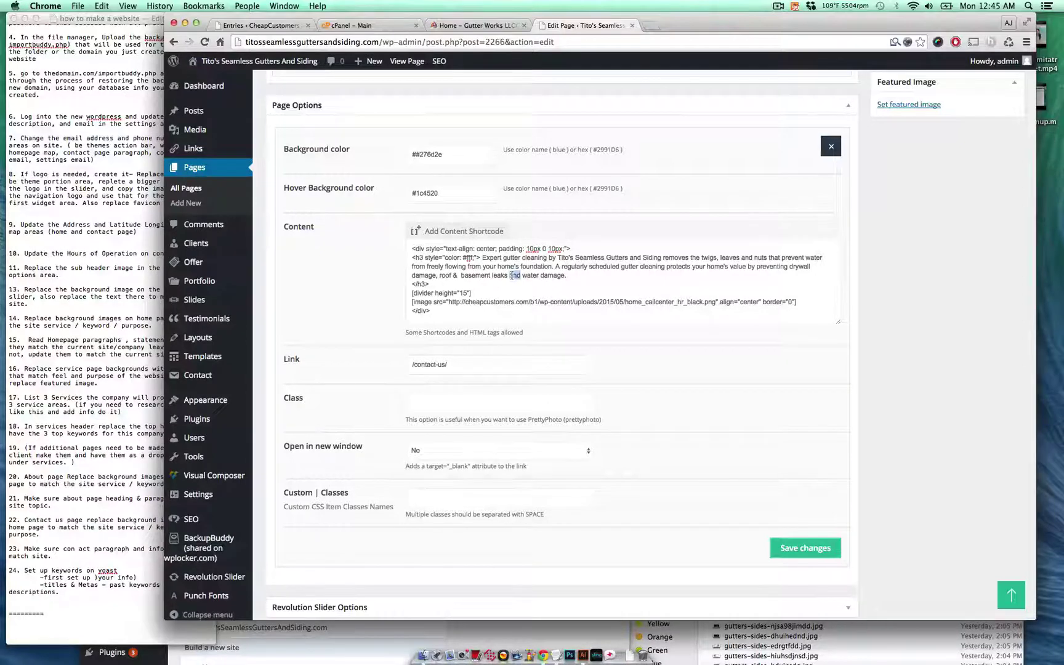
{"action": "type", "text": "&"}
{"action": "left_click", "coordinate": [523, 293]}
{"action": "scroll", "coordinate": [524, 293], "scroll_direction": "down", "scroll_amount": 1}
{"action": "left_click", "coordinate": [824, 529]}
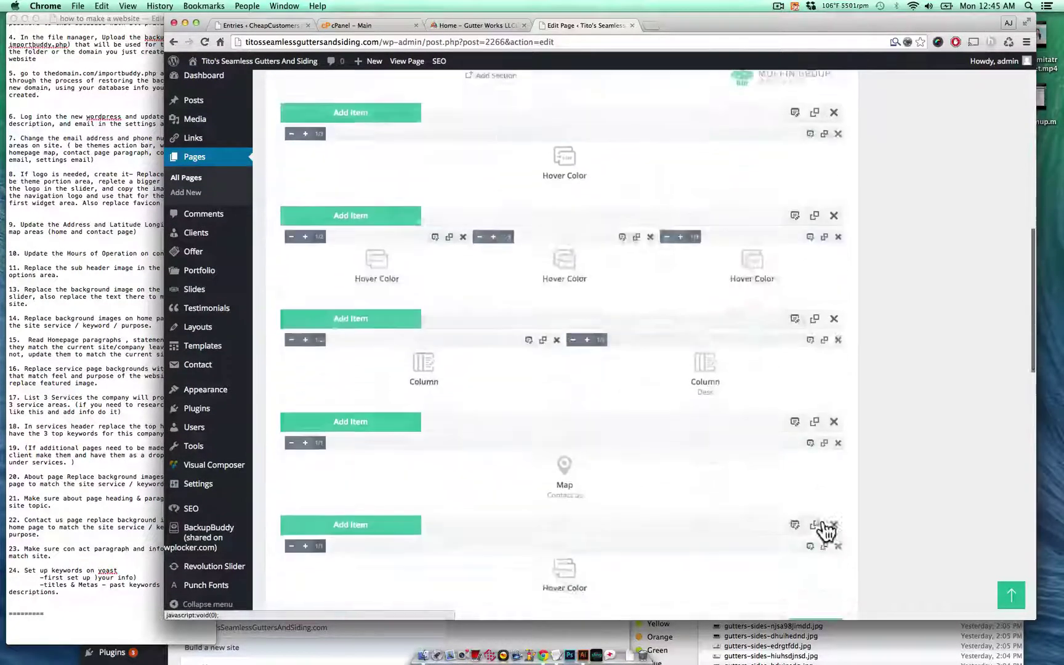
{"action": "scroll", "coordinate": [843, 428], "scroll_direction": "up", "scroll_amount": 15}
{"action": "left_click", "coordinate": [993, 282]}
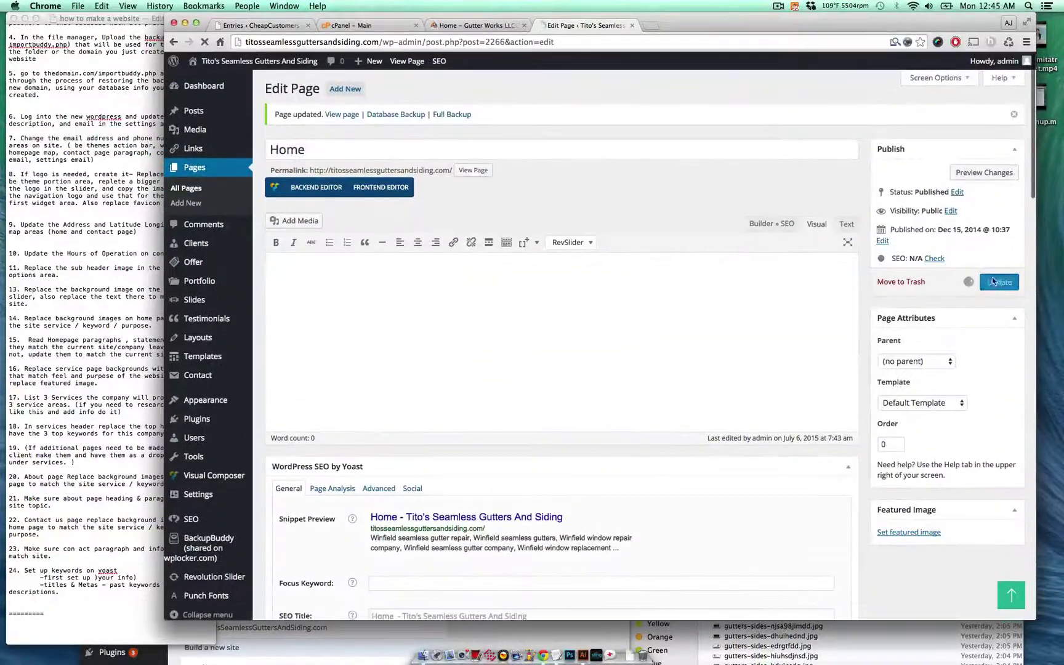
{"action": "left_click", "coordinate": [477, 26]}
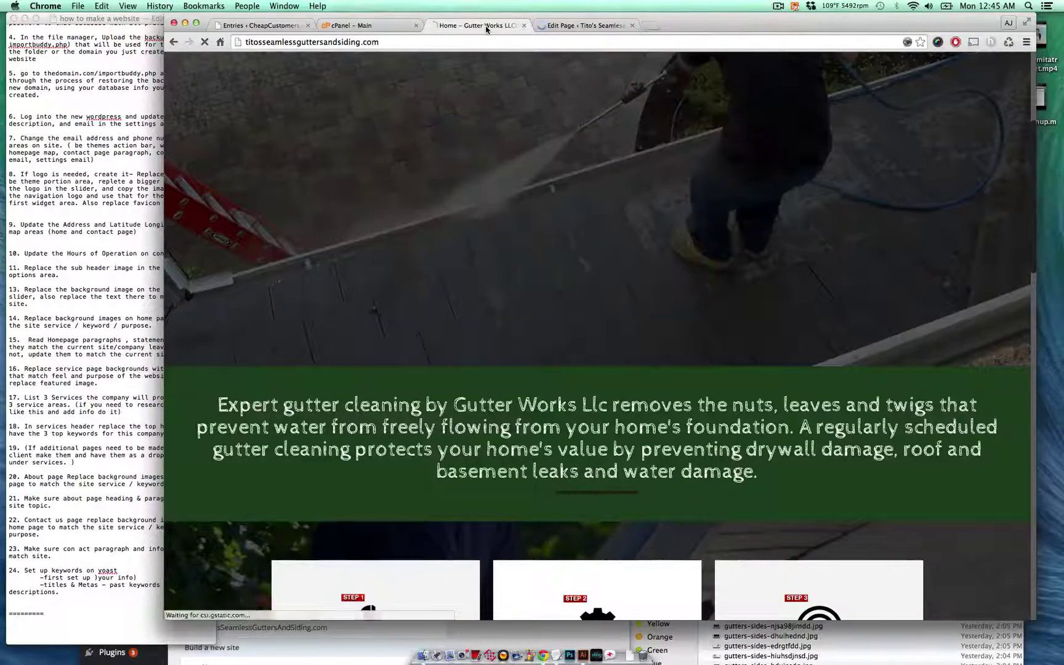
- Reload the live home page and scroll through it to confirm the new branding and '&' wording
{"action": "key", "text": "super+r"}
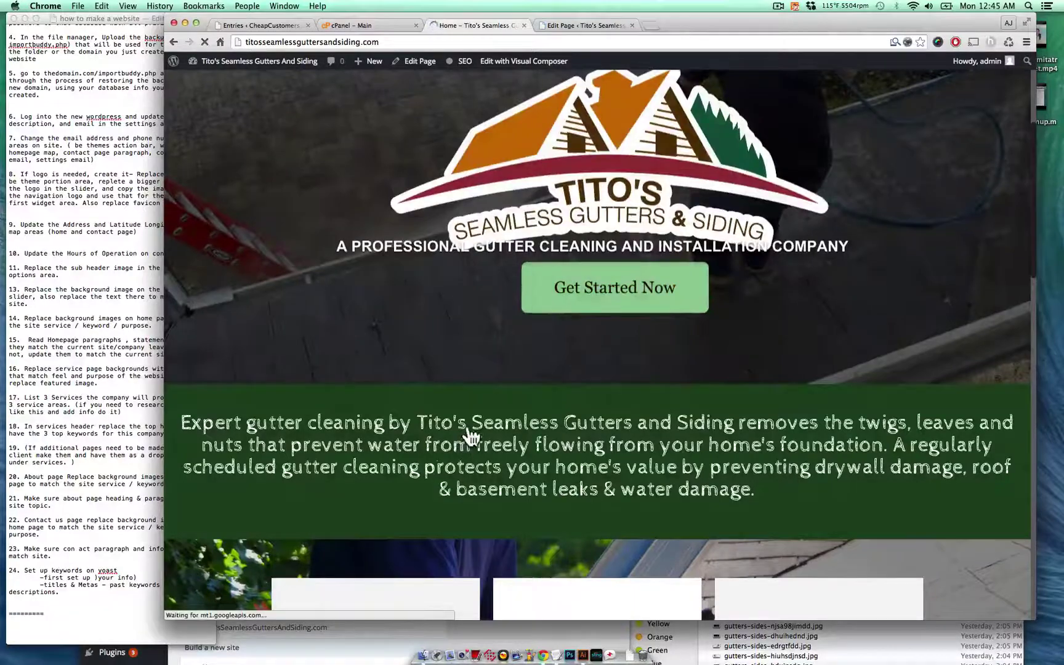
{"action": "scroll", "coordinate": [577, 474], "scroll_direction": "down", "scroll_amount": 5}
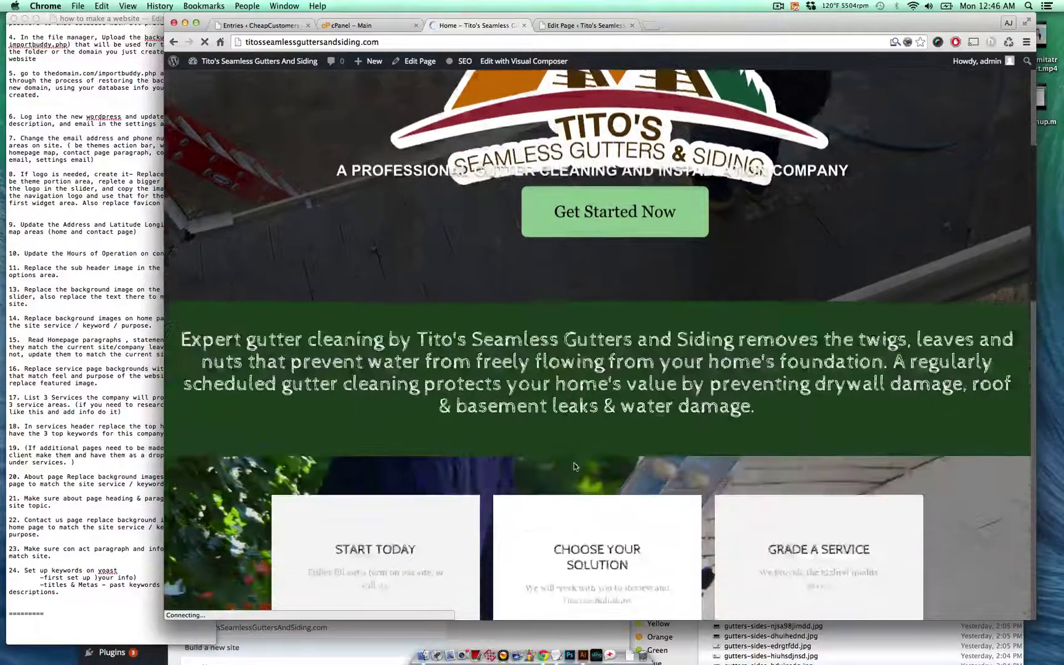
{"action": "scroll", "coordinate": [755, 345], "scroll_direction": "down", "scroll_amount": 5}
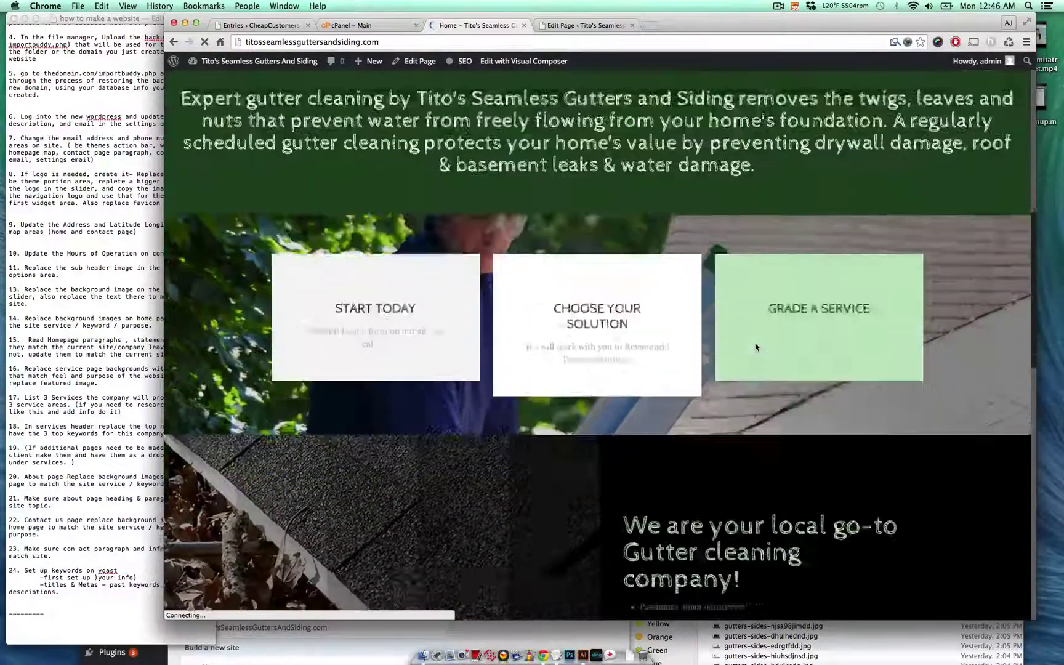
{"action": "scroll", "coordinate": [755, 344], "scroll_direction": "down", "scroll_amount": 1}
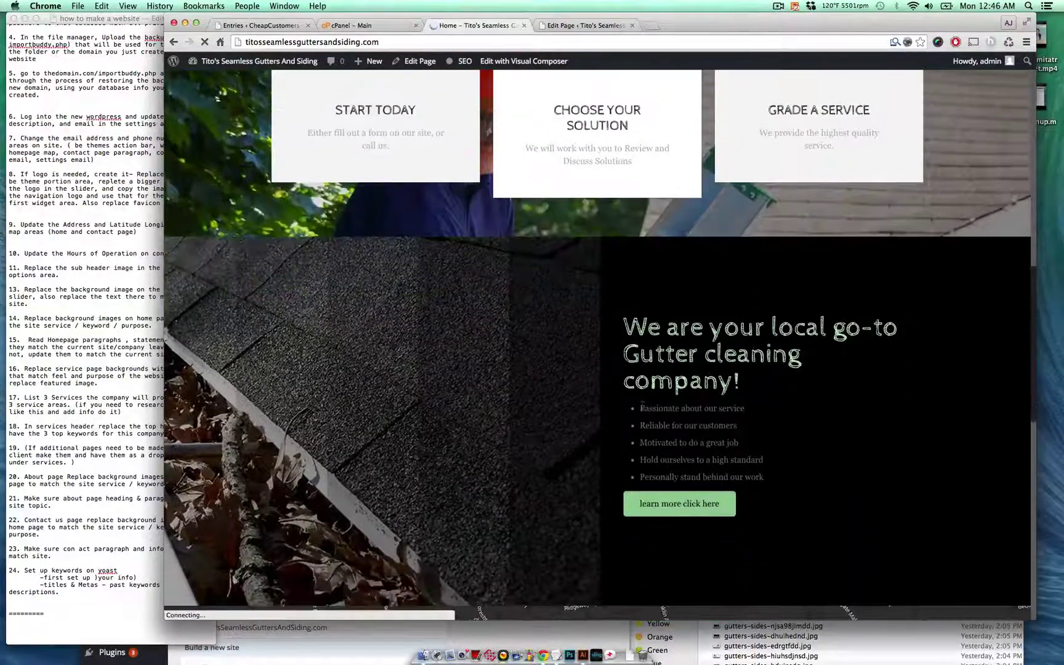
{"action": "scroll", "coordinate": [531, 427], "scroll_direction": "down", "scroll_amount": 8}
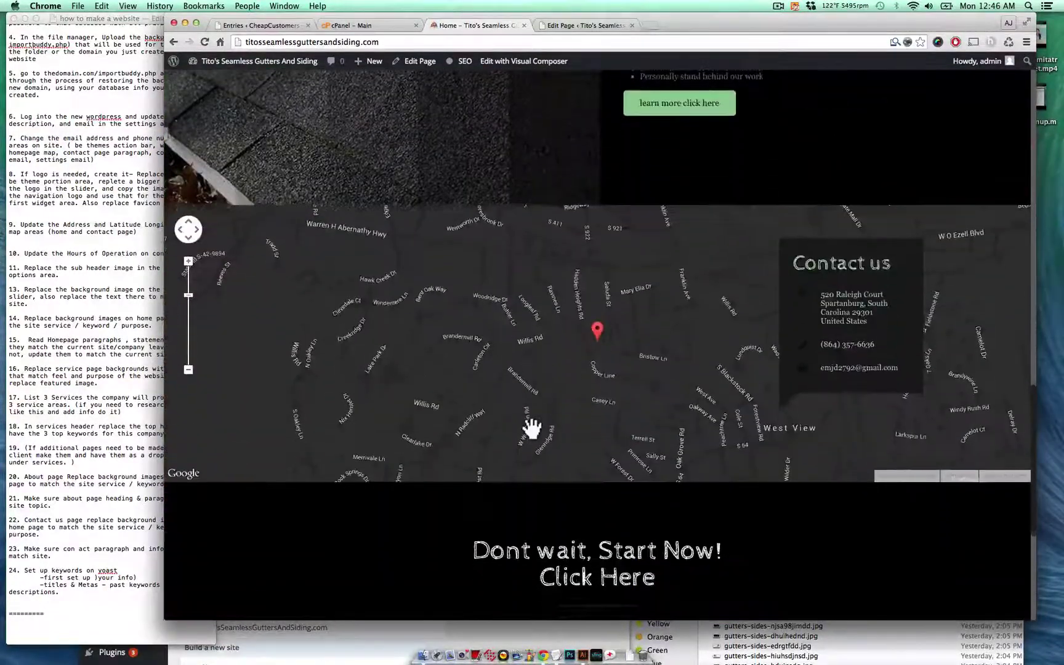
{"action": "scroll", "coordinate": [531, 427], "scroll_direction": "up", "scroll_amount": 14}
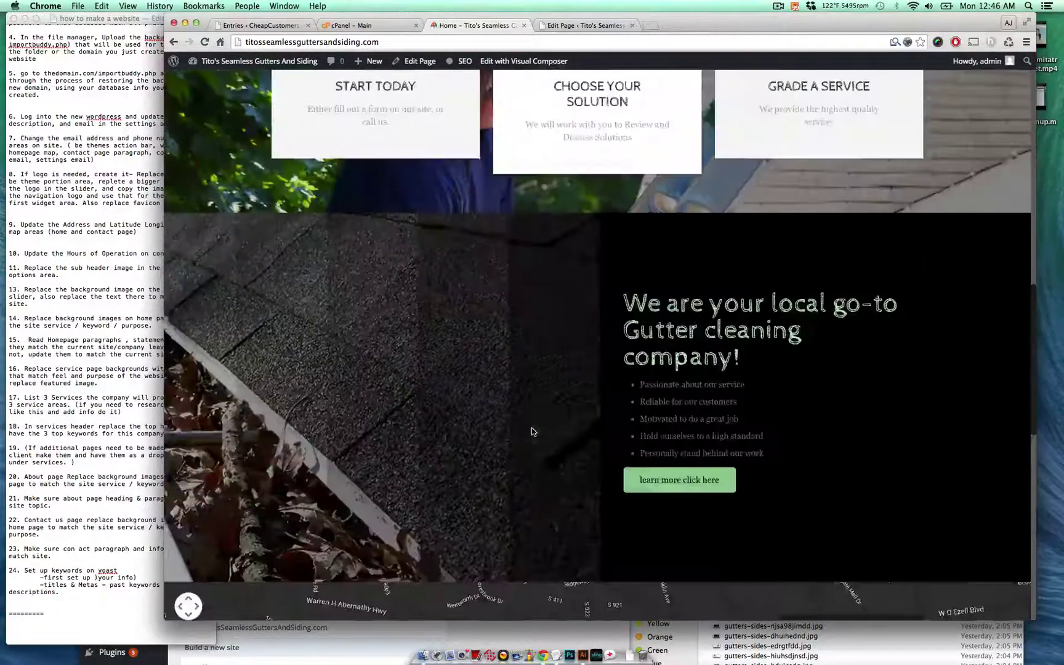
{"action": "scroll", "coordinate": [532, 431], "scroll_direction": "up", "scroll_amount": 2}
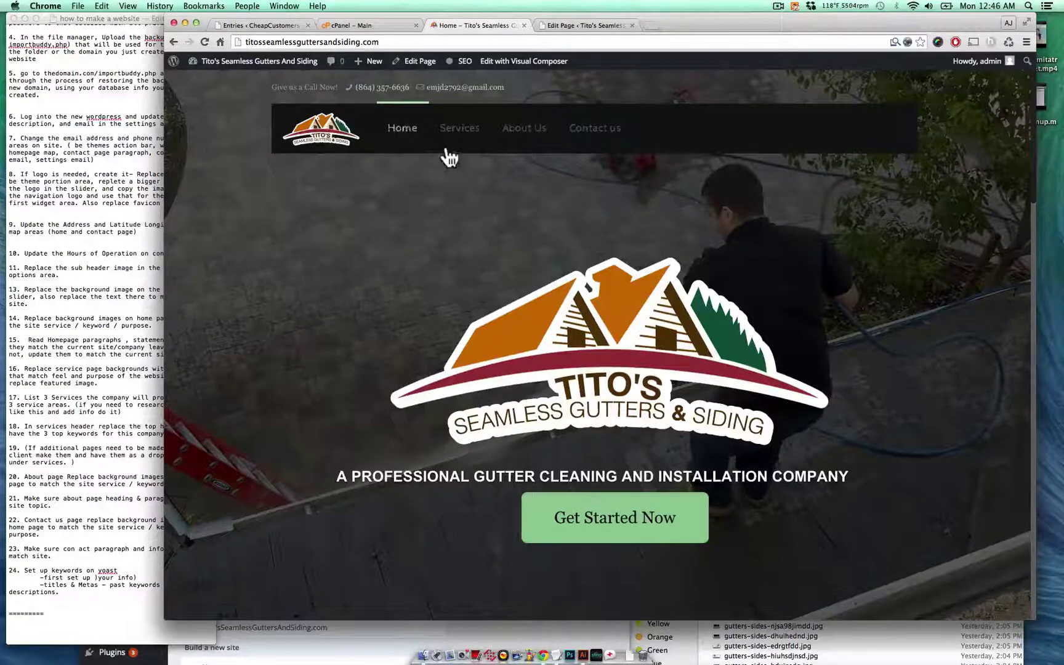
- Review item 16 in the task notes, then open the live Services page
{"action": "left_click", "coordinate": [108, 346]}
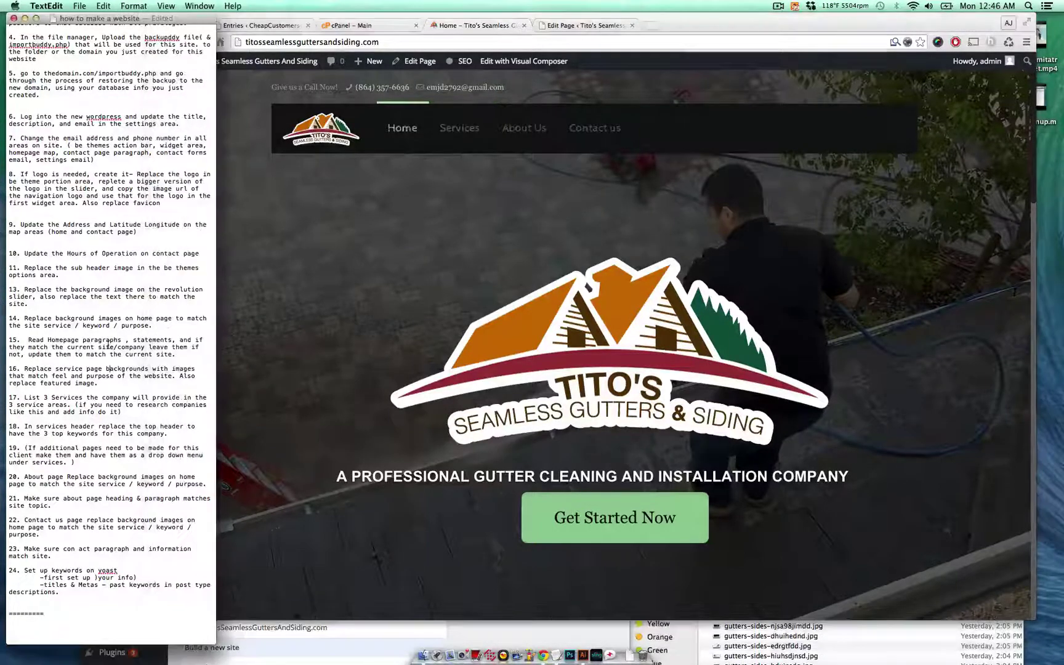
{"action": "triple_click", "coordinate": [146, 373]}
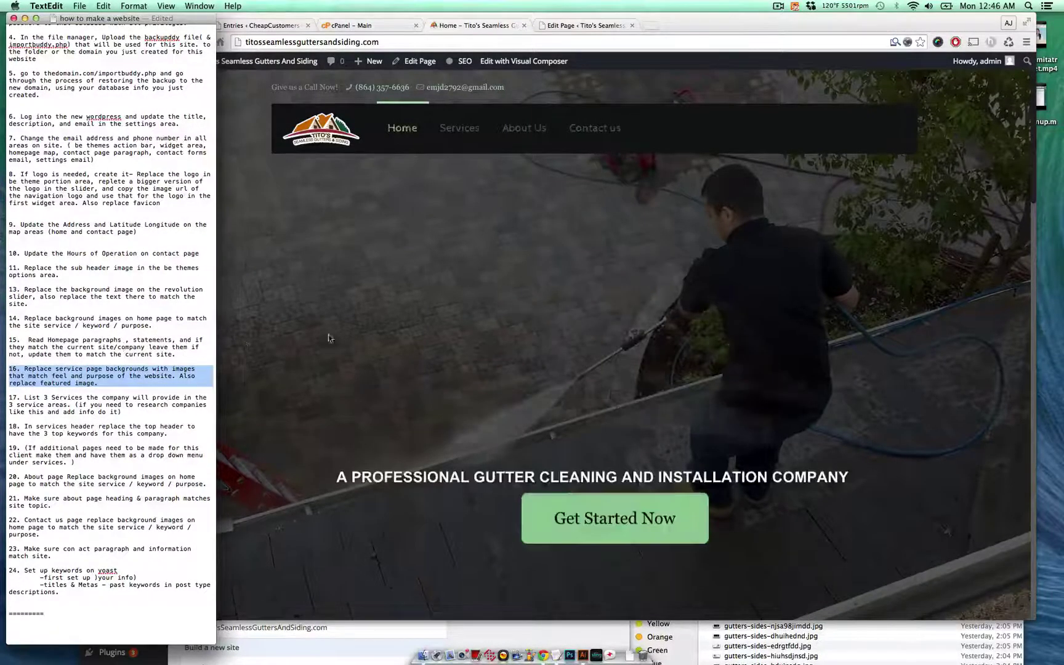
{"action": "left_click", "coordinate": [328, 337]}
{"action": "left_click", "coordinate": [466, 141]}
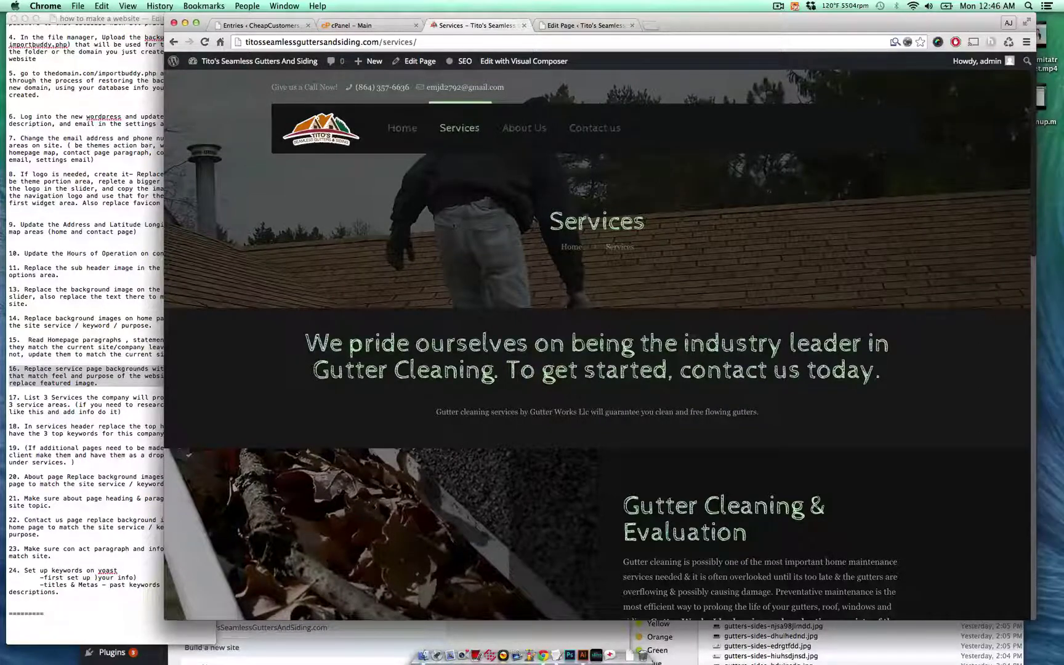
- Compare the 'Gutter Cleaning' headline with the Keywords fields in the client's entry details
{"action": "left_click_drag", "start_coordinate": [313, 372], "coordinate": [496, 371]}
{"action": "key", "text": "super+grave"}
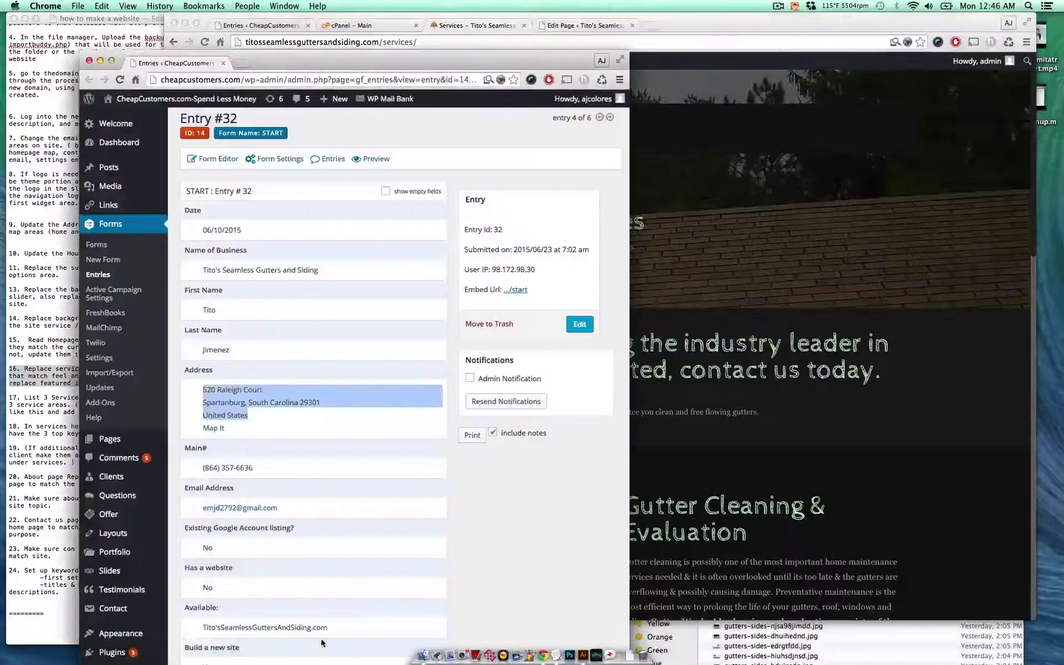
{"action": "scroll", "coordinate": [321, 542], "scroll_direction": "down", "scroll_amount": 10}
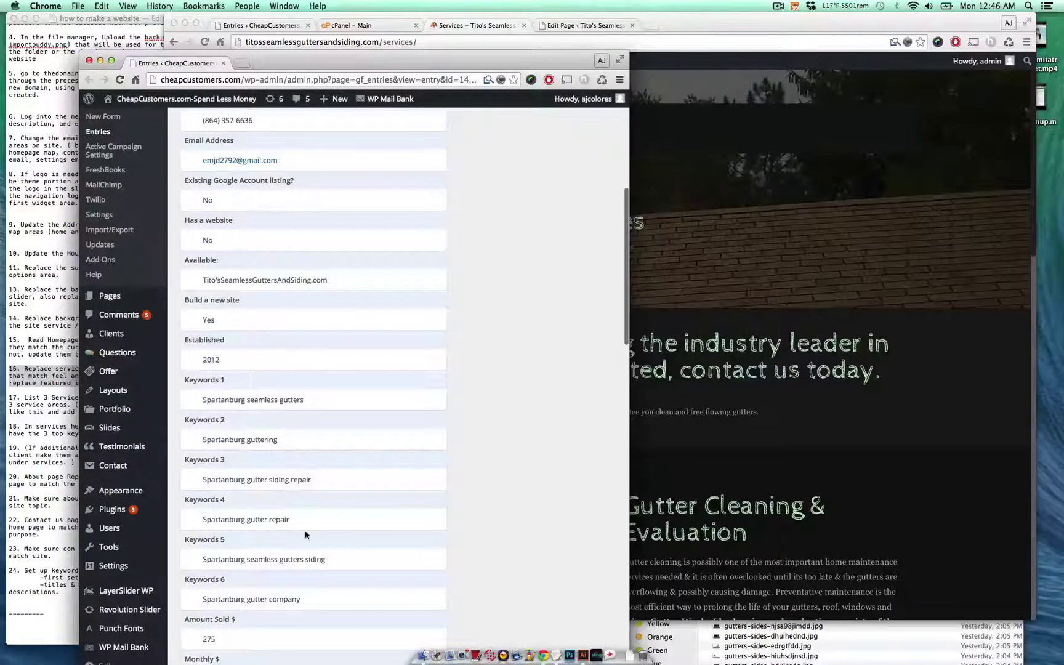
{"action": "left_click", "coordinate": [687, 428]}
{"action": "left_click", "coordinate": [753, 365]}
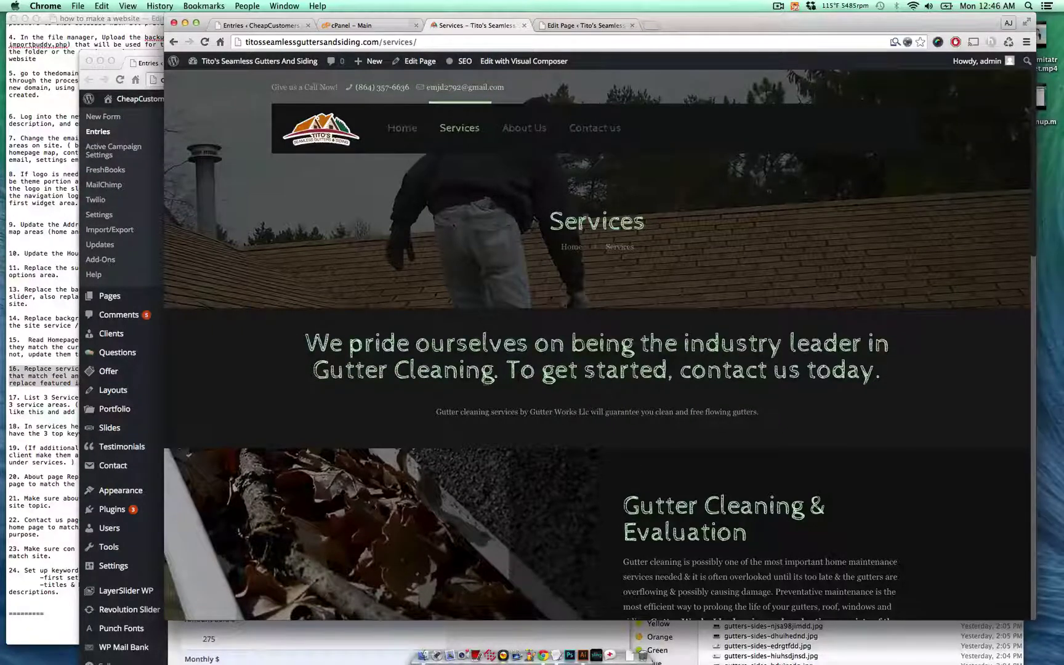
{"action": "left_click_drag", "start_coordinate": [494, 371], "coordinate": [312, 372]}
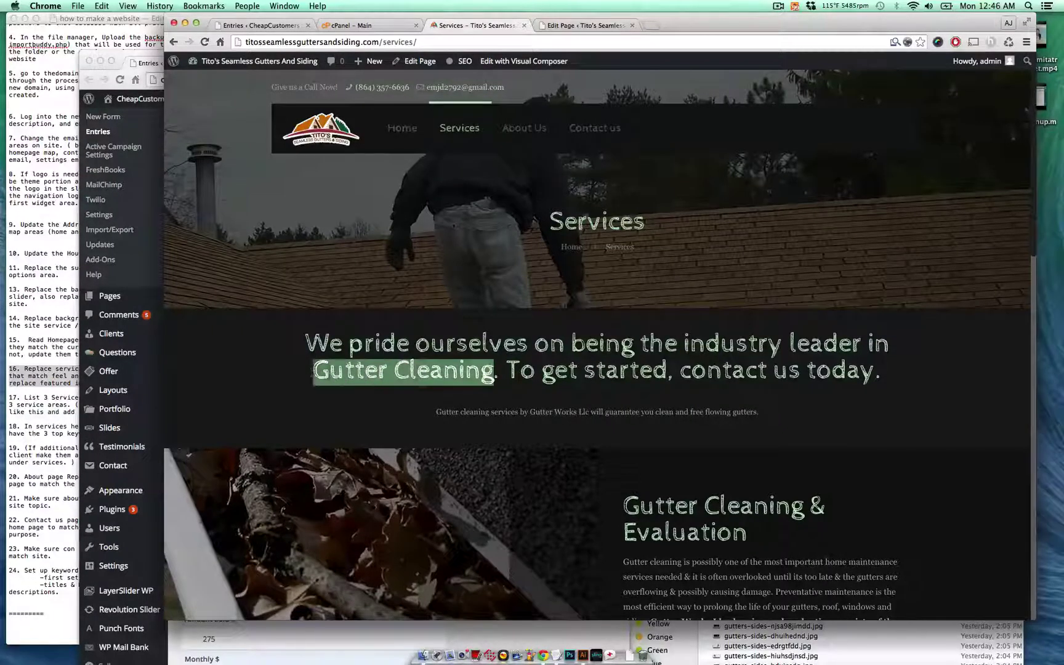
{"action": "left_click", "coordinate": [498, 383]}
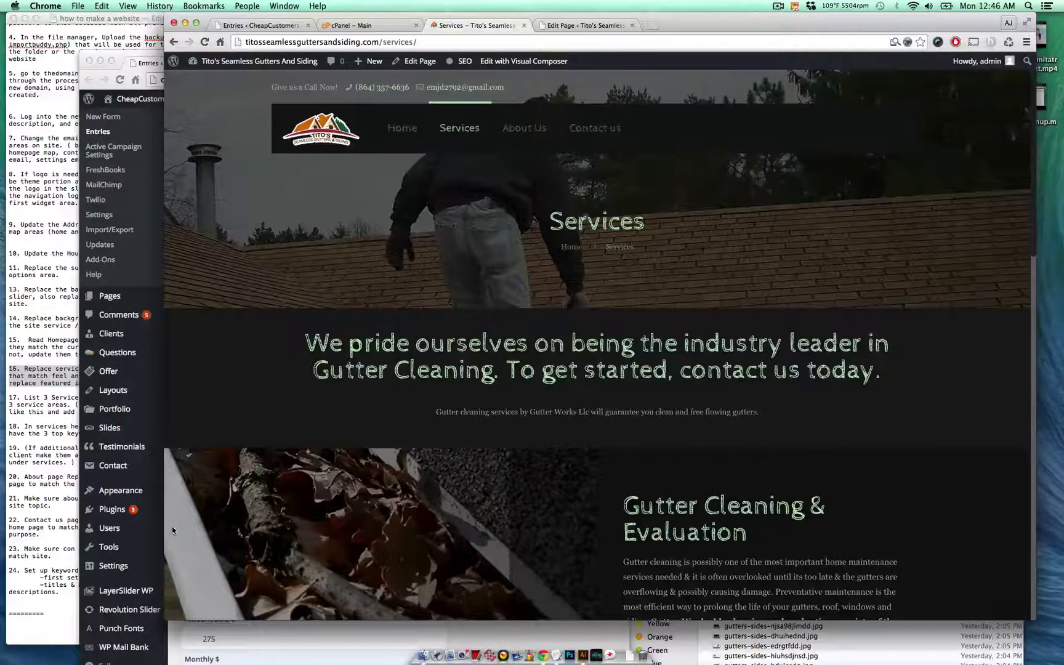
- Check 'siding repair' in Keywords 3 against the Services page, then return to the task notes
{"action": "left_click", "coordinate": [203, 642]}
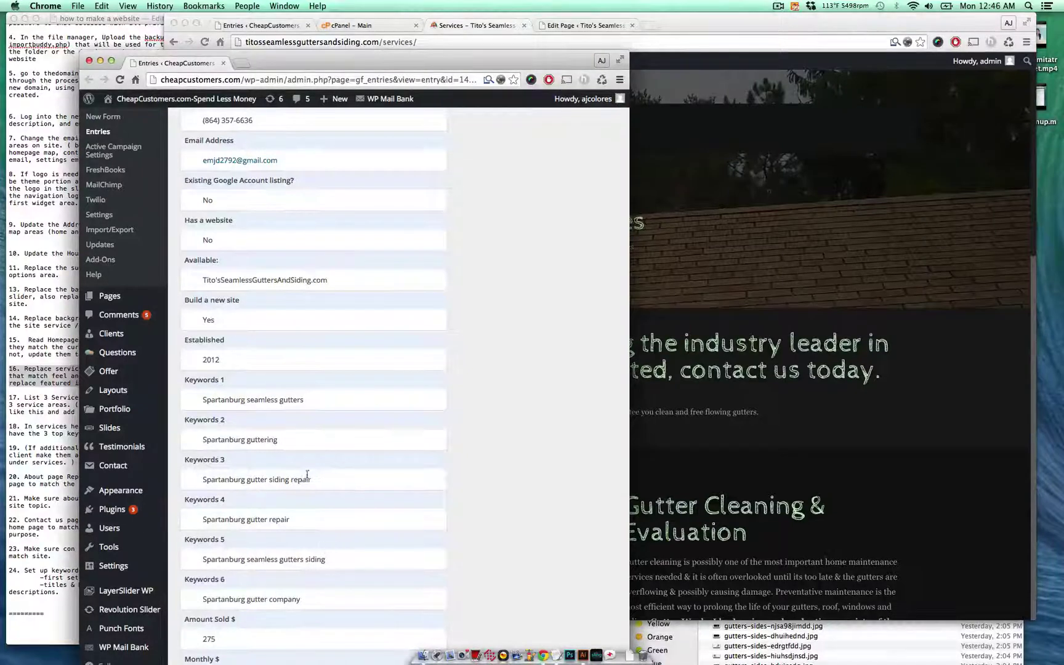
{"action": "left_click_drag", "start_coordinate": [320, 485], "coordinate": [270, 484]}
{"action": "left_click", "coordinate": [677, 398]}
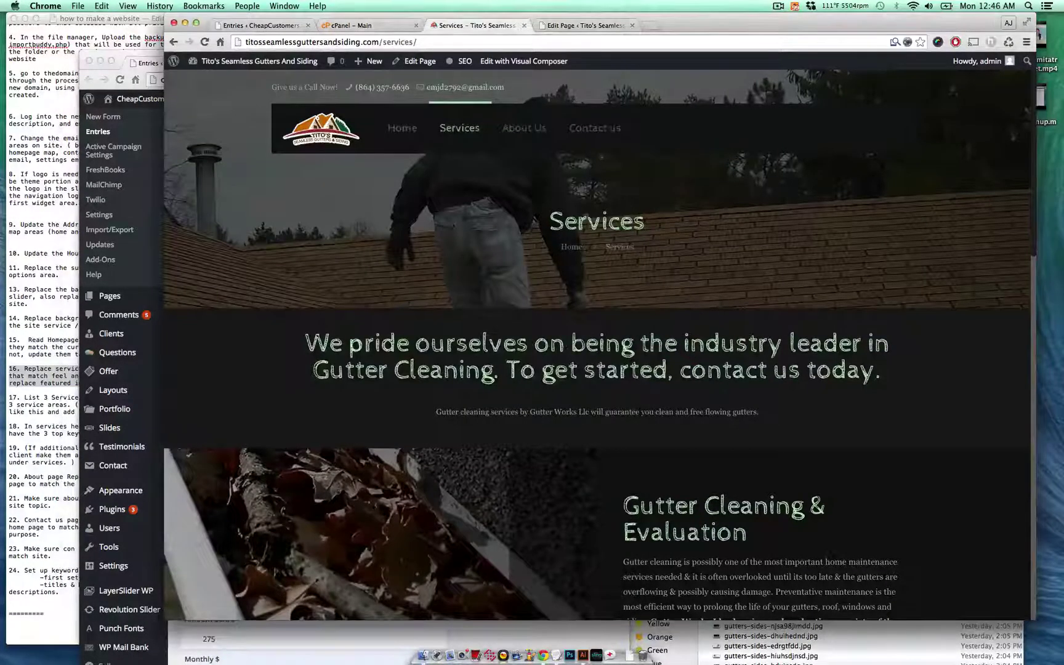
{"action": "left_click", "coordinate": [53, 378]}
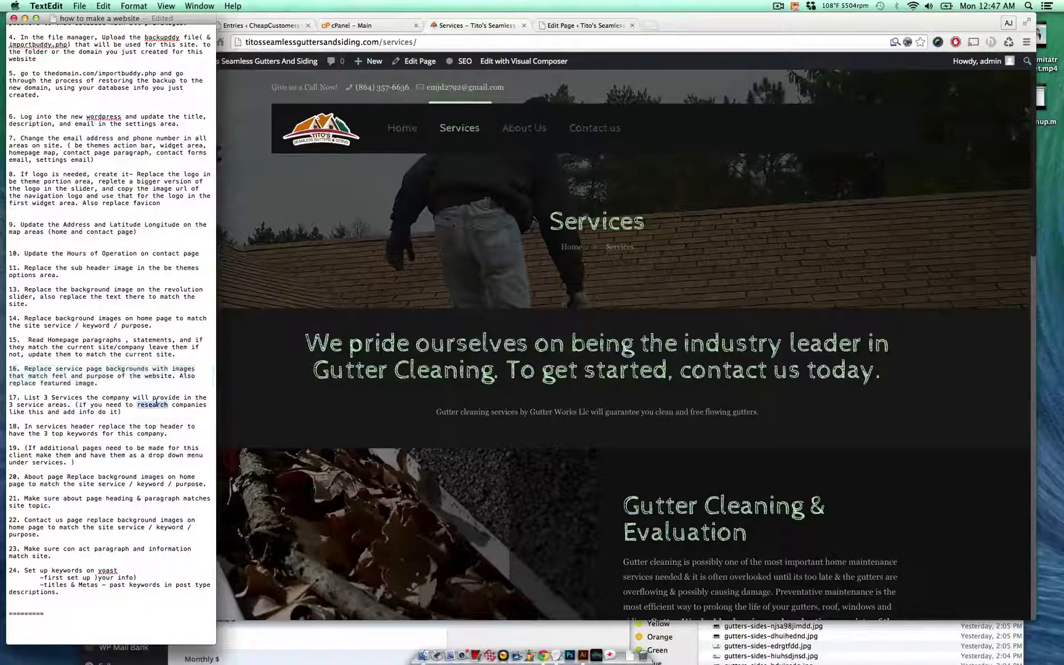
- Scroll through the live Services page to review its sections
{"action": "left_click", "coordinate": [346, 372]}
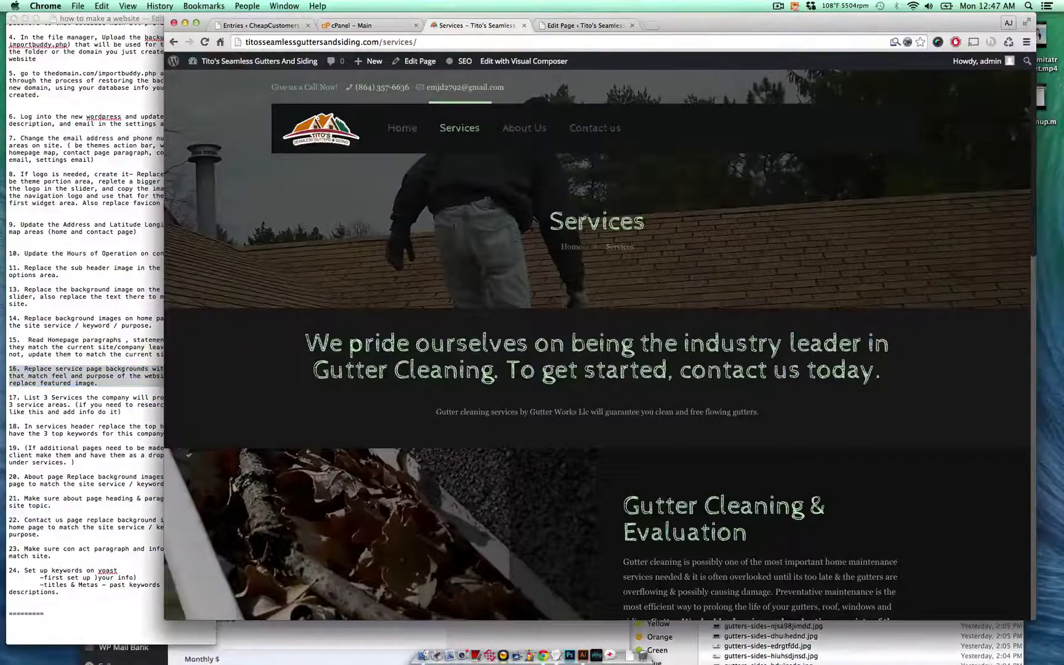
{"action": "scroll", "coordinate": [553, 216], "scroll_direction": "down", "scroll_amount": 7}
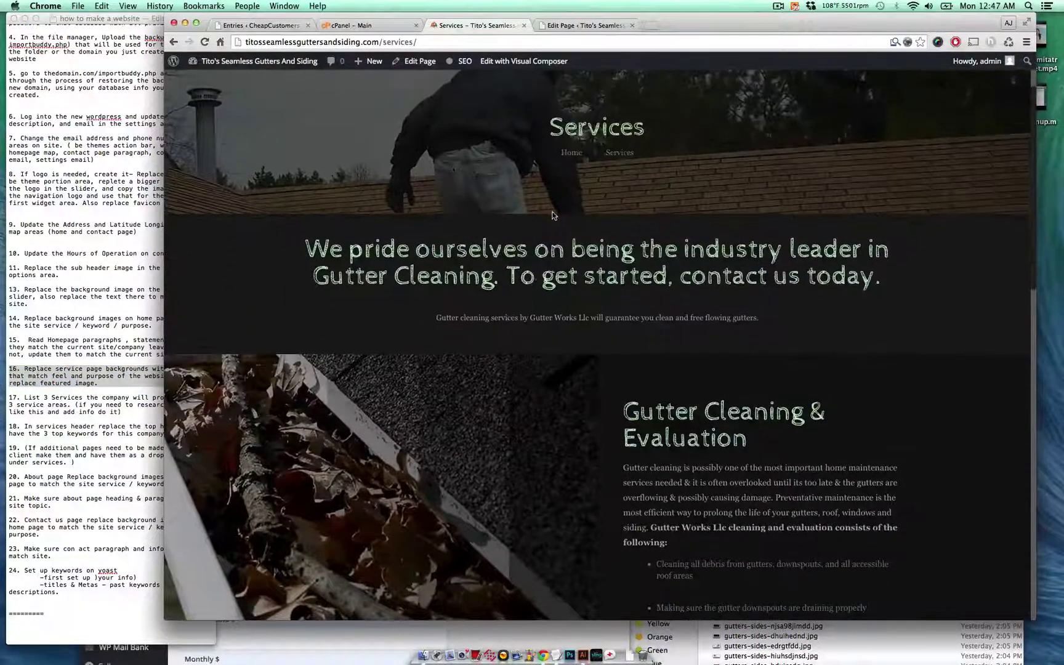
{"action": "scroll", "coordinate": [553, 215], "scroll_direction": "down", "scroll_amount": 8}
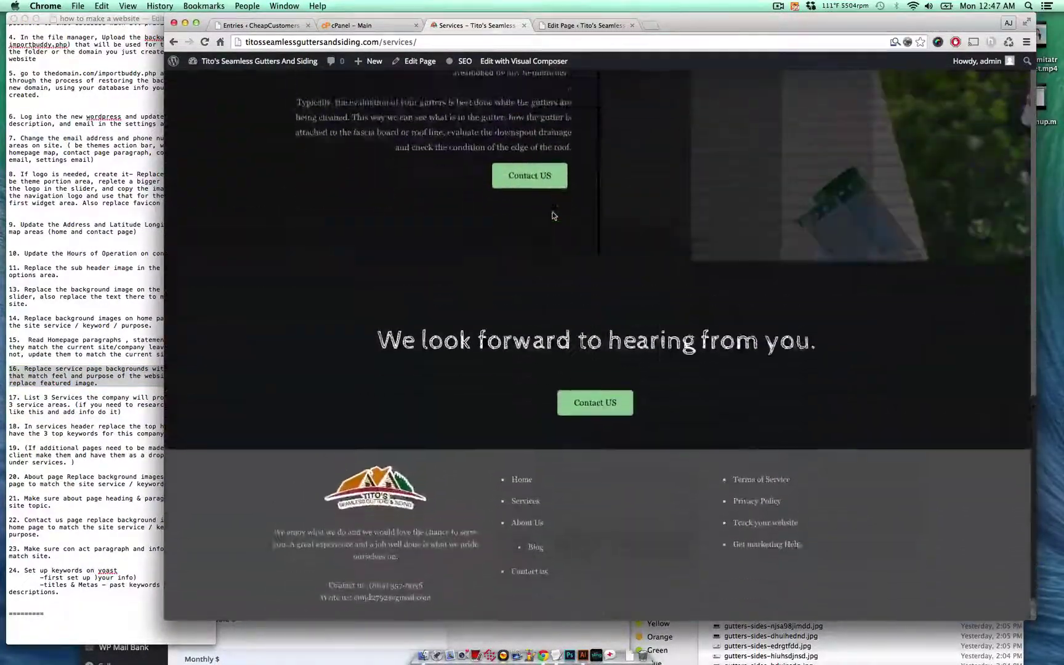
{"action": "scroll", "coordinate": [763, 344], "scroll_direction": "up", "scroll_amount": 5}
{"action": "scroll", "coordinate": [763, 344], "scroll_direction": "up", "scroll_amount": 2}
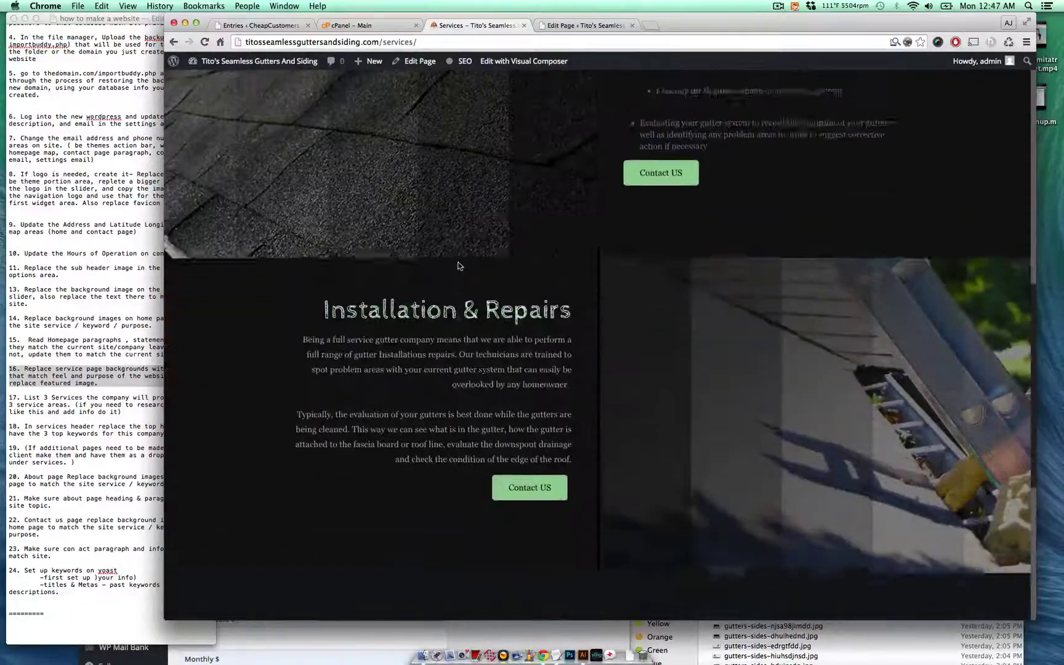
{"action": "scroll", "coordinate": [646, 220], "scroll_direction": "up", "scroll_amount": 8}
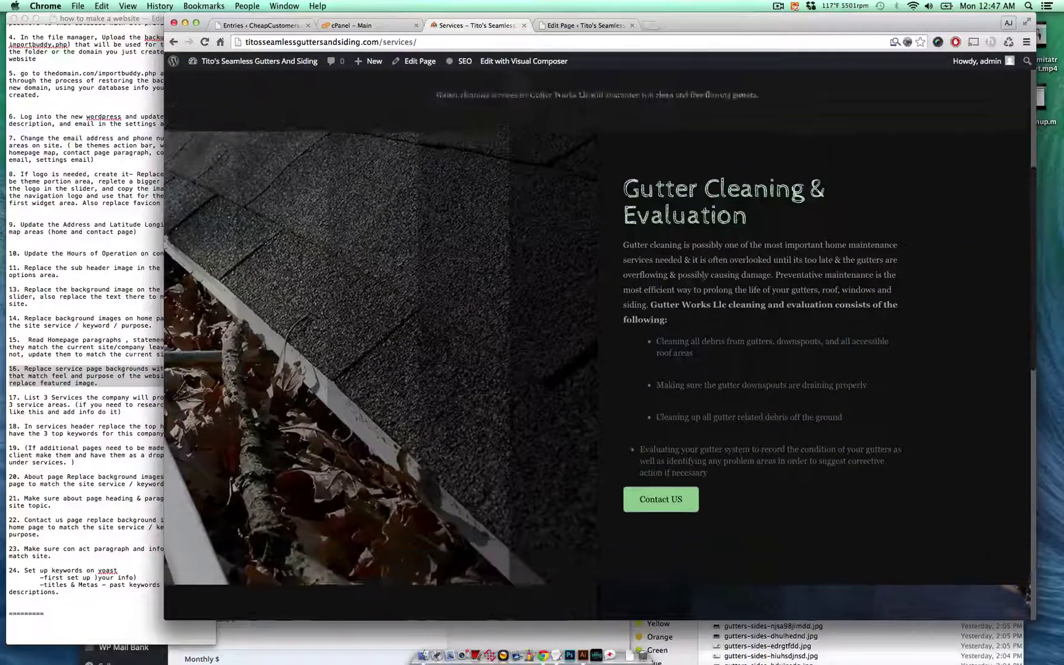
- Open the Services page editor in a new tab and close the old homepage editor tab
{"action": "left_click", "coordinate": [425, 62], "text": "super"}
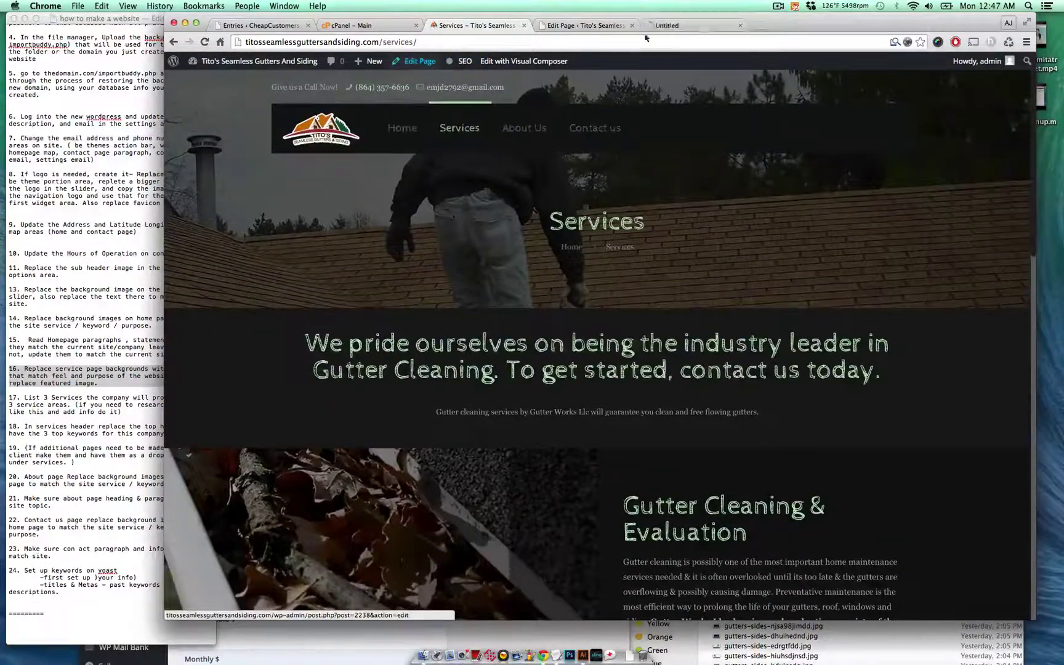
{"action": "left_click", "coordinate": [631, 26]}
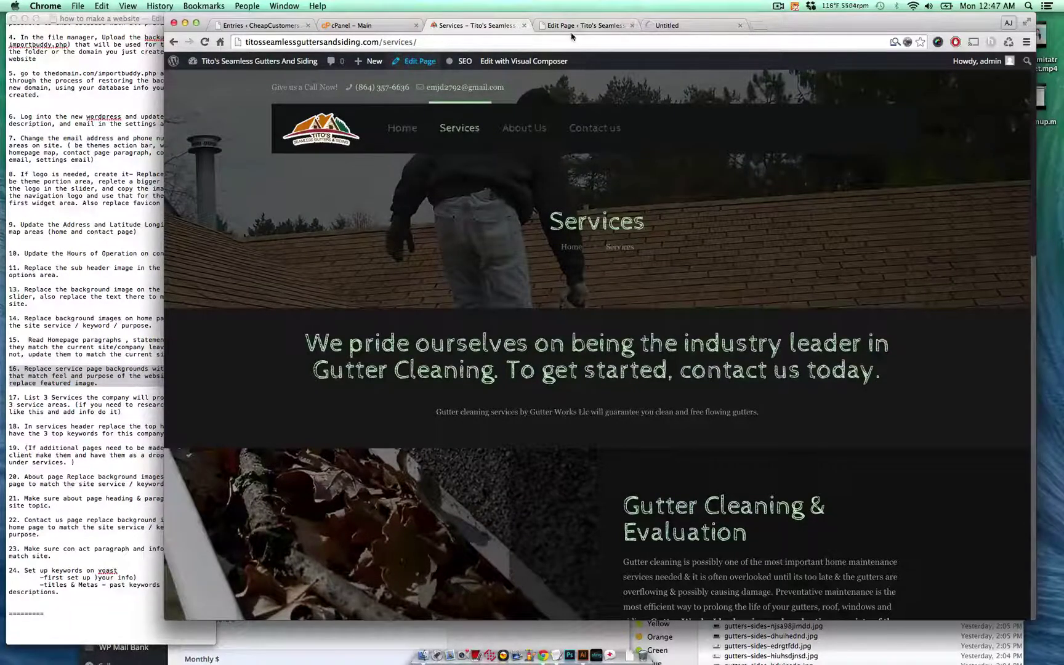
{"action": "left_click", "coordinate": [606, 25]}
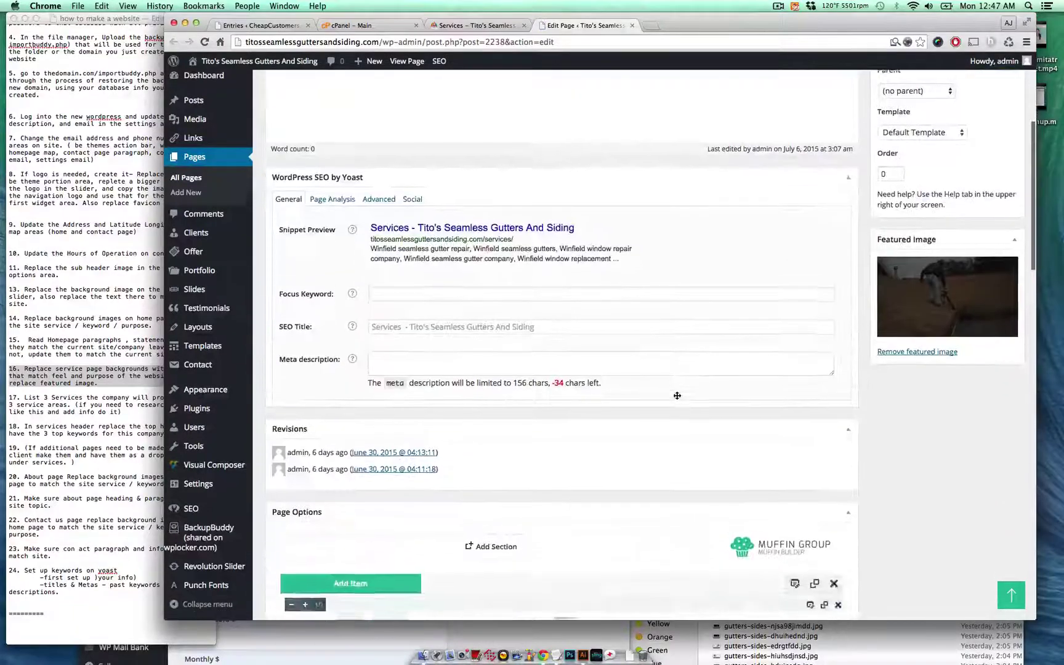
- Open a Muffin Builder section's settings and remove its existing gutter background image
{"action": "scroll", "coordinate": [677, 399], "scroll_direction": "down", "scroll_amount": 3}
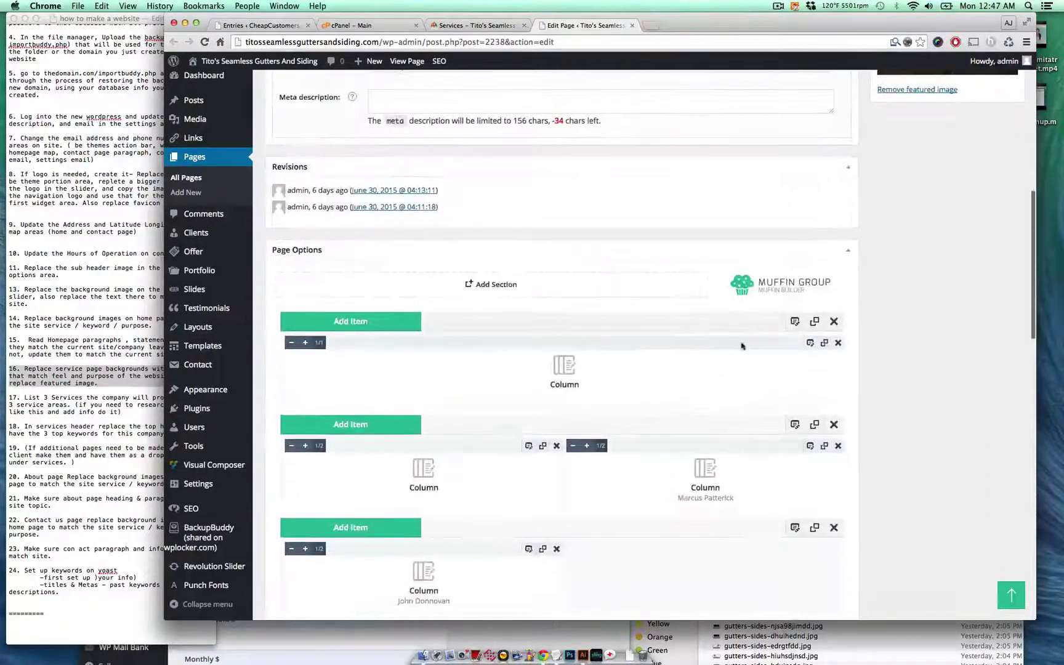
{"action": "left_click", "coordinate": [794, 322]}
{"action": "scroll", "coordinate": [771, 309], "scroll_direction": "up", "scroll_amount": 5}
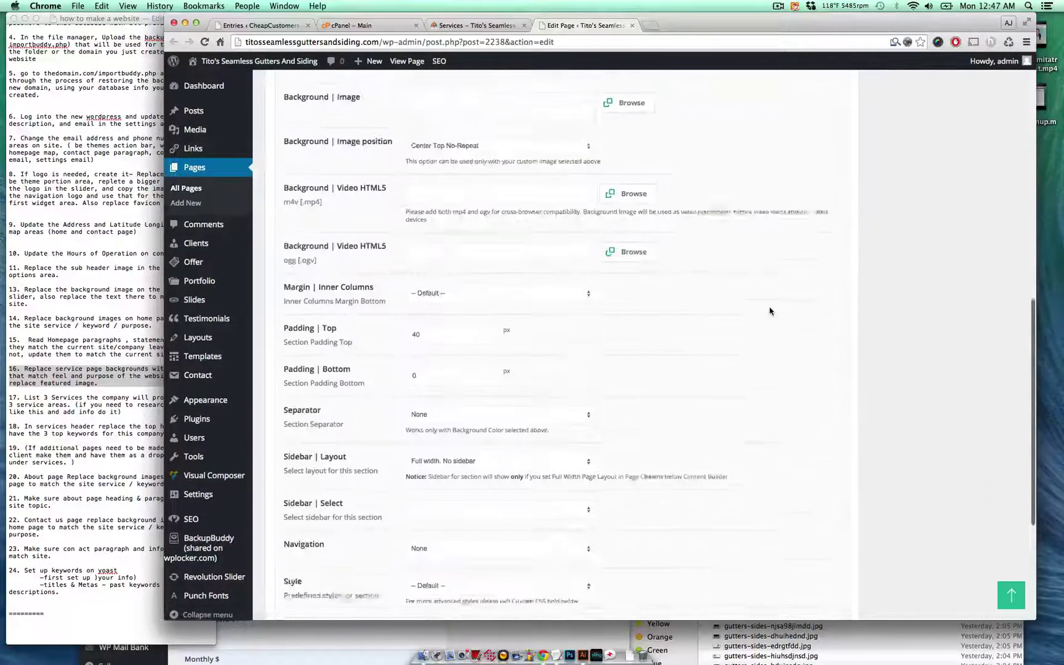
{"action": "scroll", "coordinate": [770, 308], "scroll_direction": "up", "scroll_amount": 2}
{"action": "left_click", "coordinate": [822, 141]}
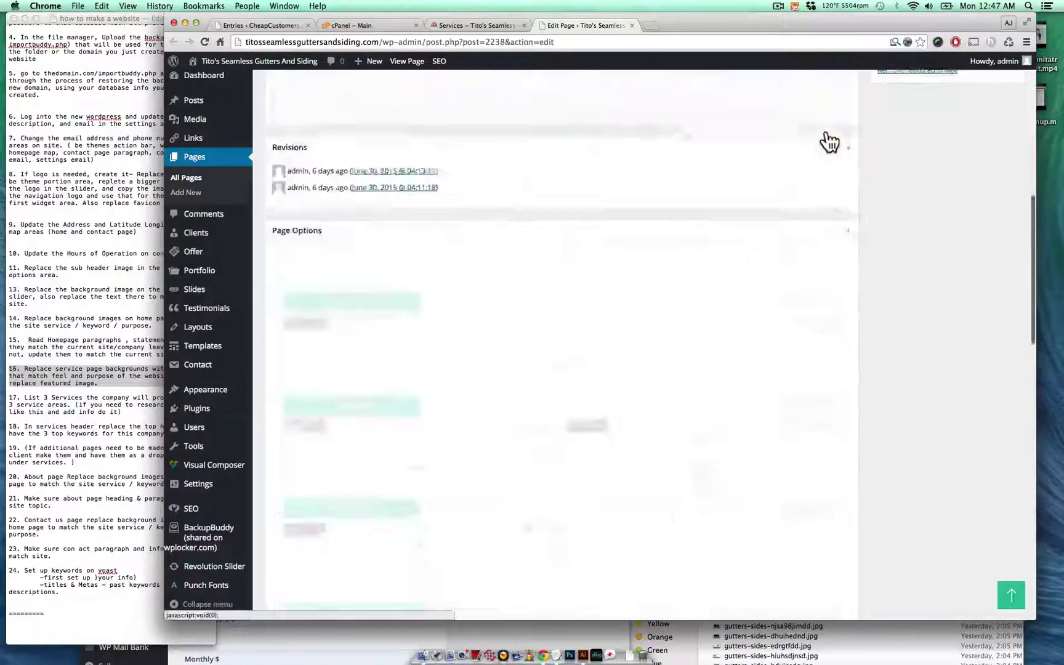
{"action": "scroll", "coordinate": [812, 166], "scroll_direction": "down", "scroll_amount": 5}
{"action": "left_click", "coordinate": [795, 187]}
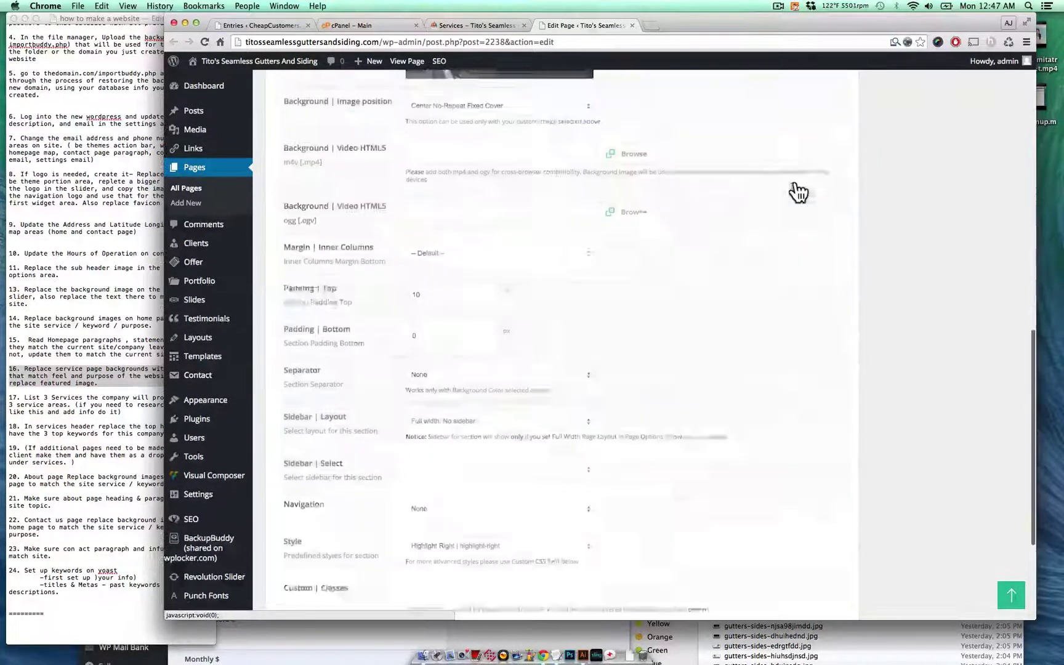
{"action": "scroll", "coordinate": [519, 257], "scroll_direction": "up", "scroll_amount": 5}
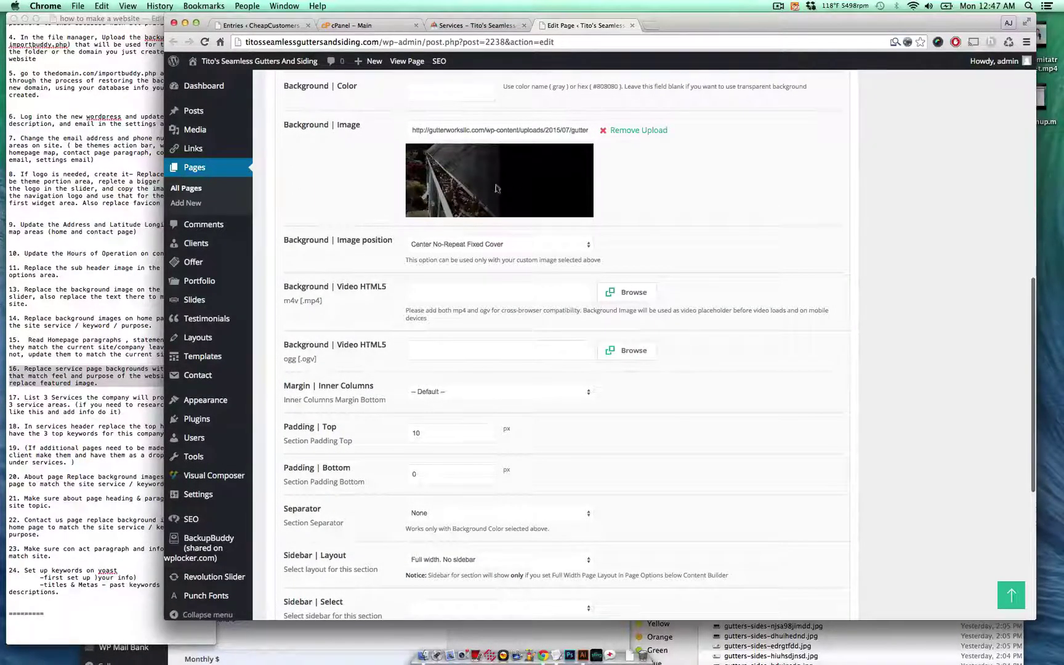
{"action": "left_click", "coordinate": [635, 131]}
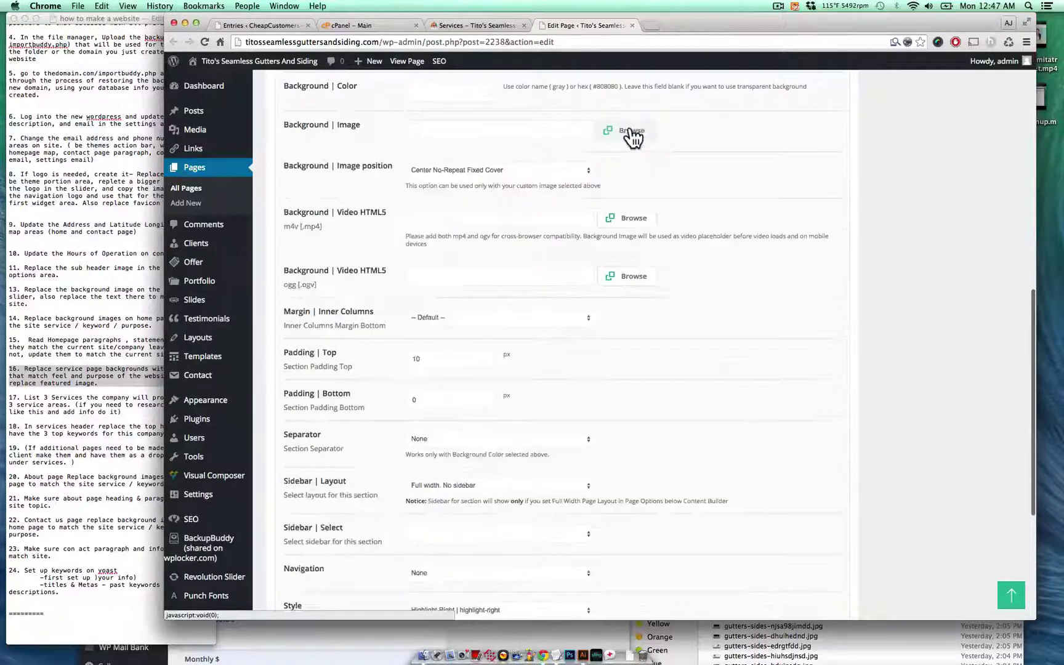
- Choose gutters-sides-hyju6ytrfd.jpg from the Media Library as the section's background image
{"action": "left_click", "coordinate": [628, 131]}
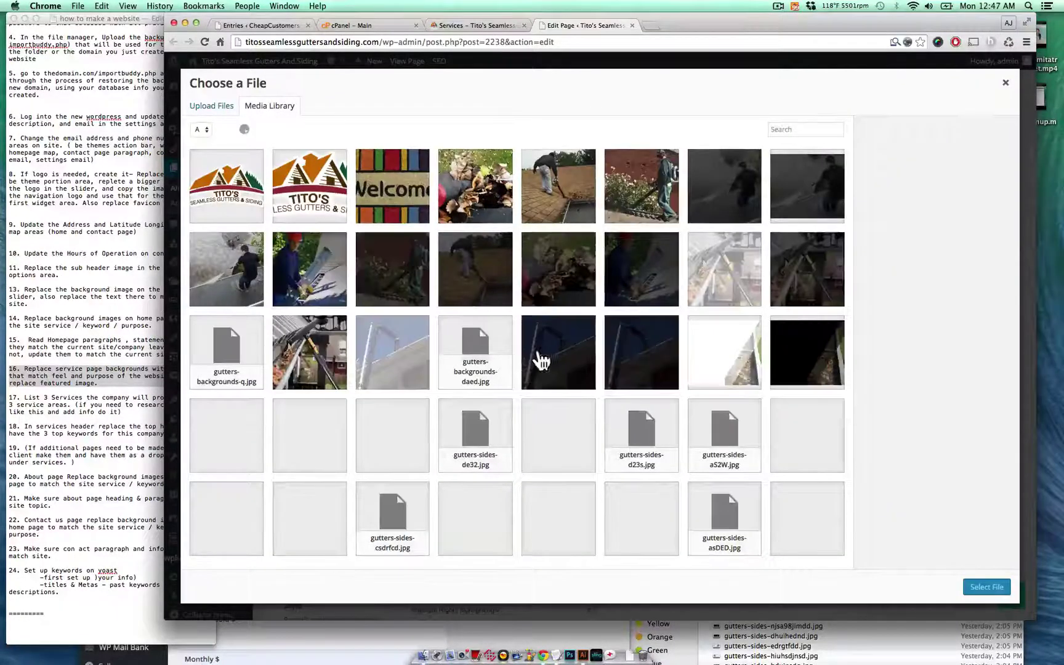
{"action": "scroll", "coordinate": [573, 381], "scroll_direction": "down", "scroll_amount": 5}
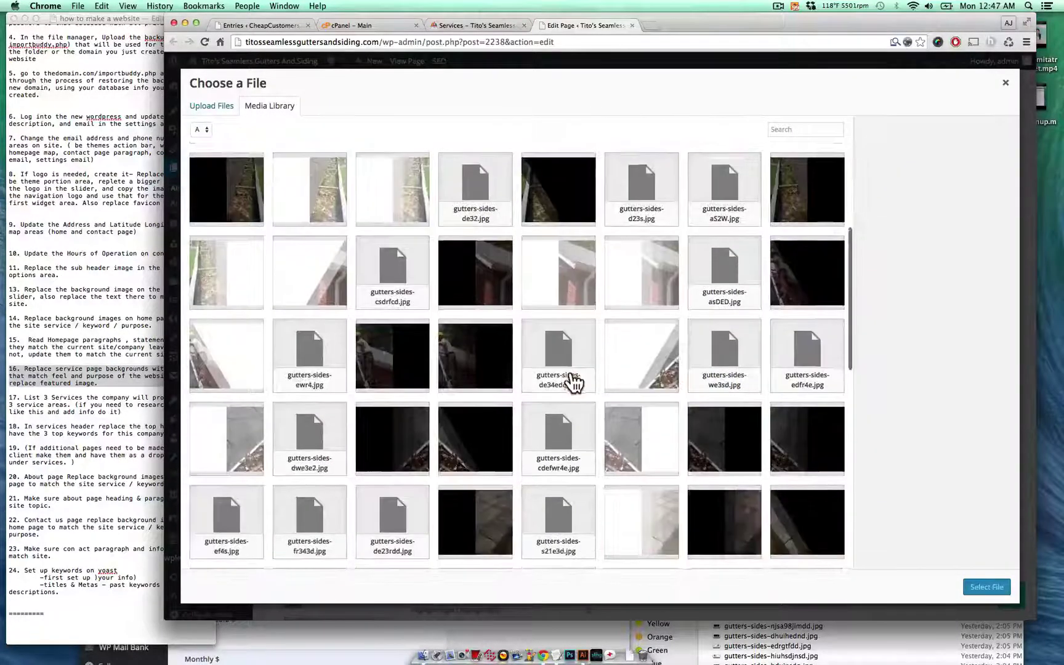
{"action": "scroll", "coordinate": [574, 382], "scroll_direction": "down", "scroll_amount": 4}
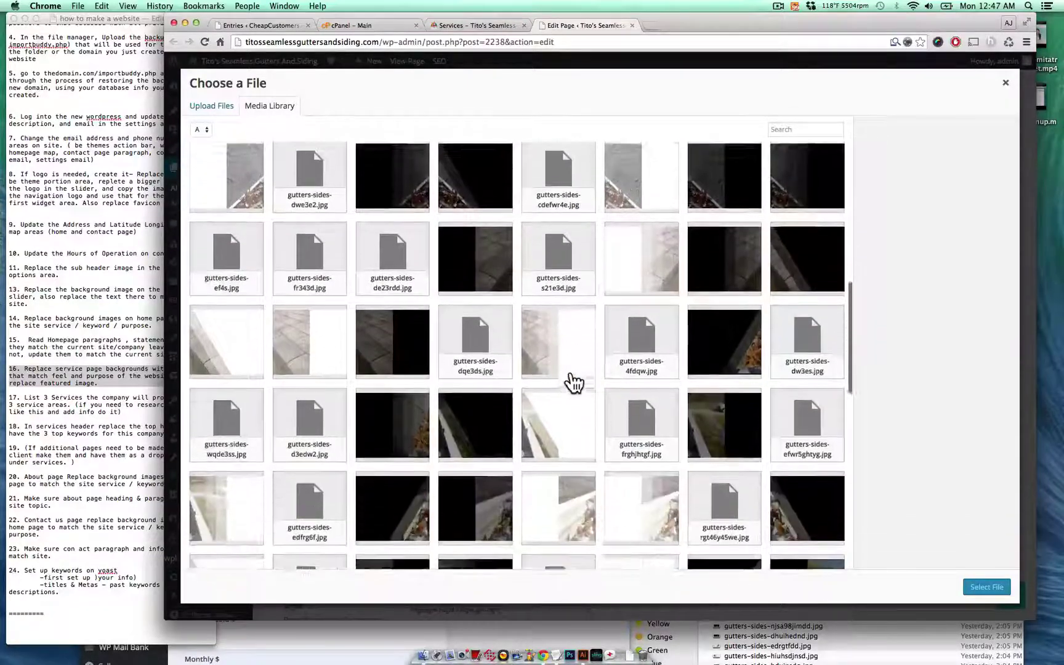
{"action": "scroll", "coordinate": [573, 382], "scroll_direction": "down", "scroll_amount": 1}
{"action": "left_click", "coordinate": [719, 374]}
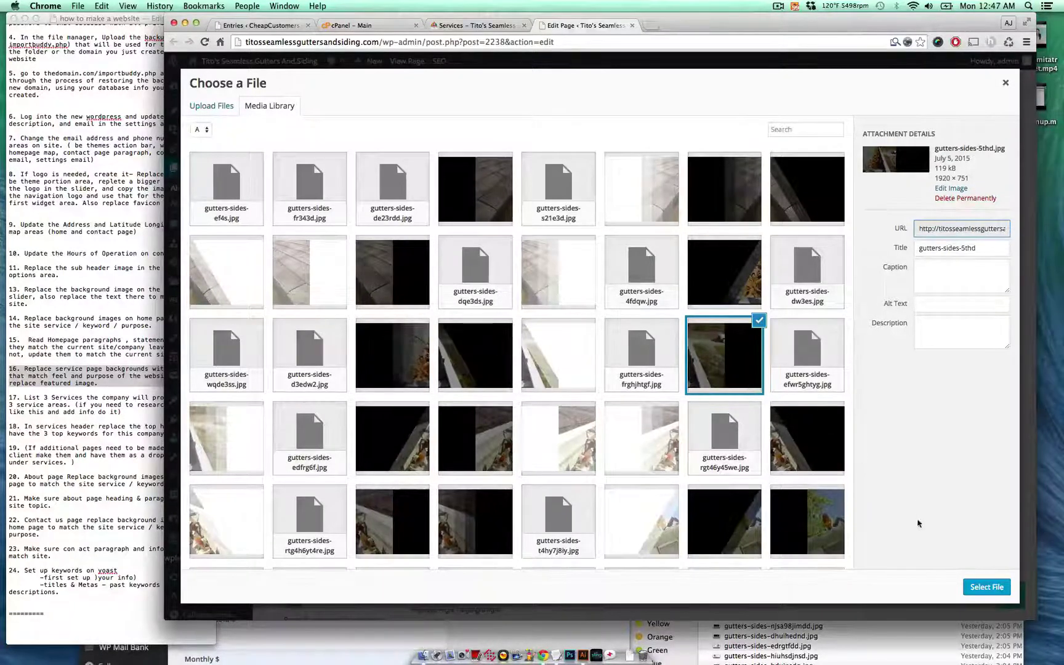
{"action": "scroll", "coordinate": [813, 486], "scroll_direction": "down", "scroll_amount": 2}
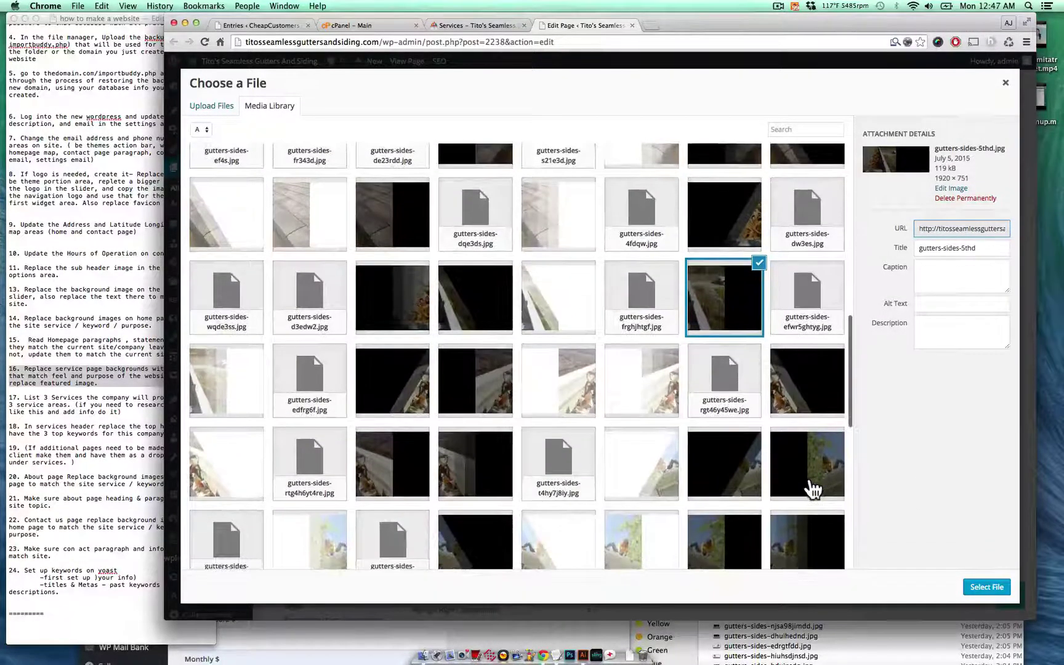
{"action": "left_click", "coordinate": [473, 477]}
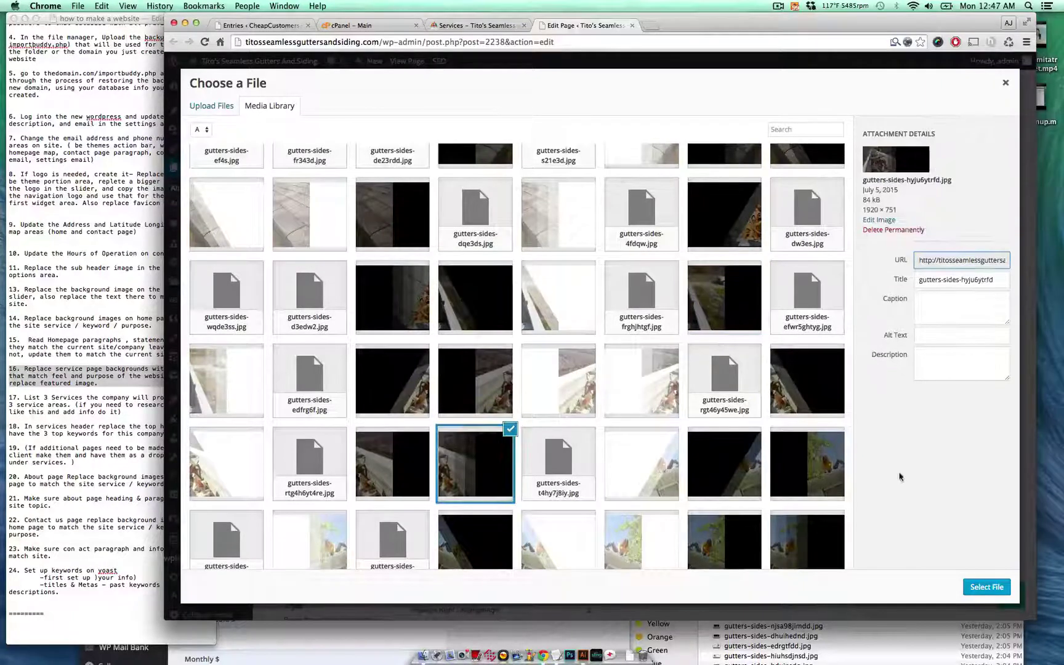
{"action": "left_click", "coordinate": [992, 588]}
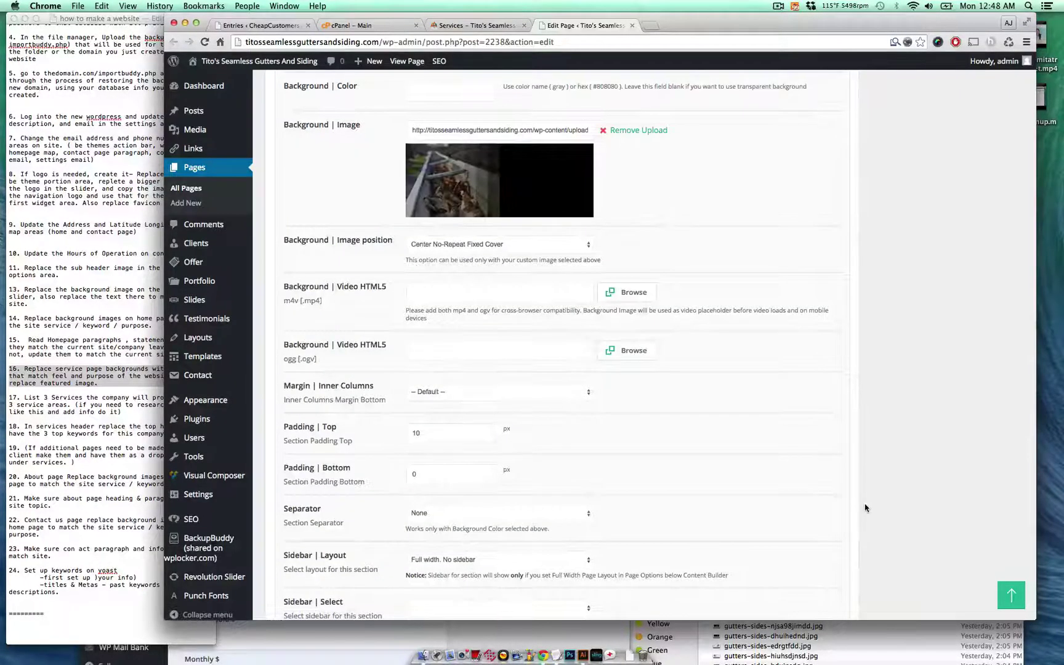
{"action": "scroll", "coordinate": [865, 508], "scroll_direction": "down", "scroll_amount": 5}
- Save the first section's new background and open the next section's settings
{"action": "left_click", "coordinate": [827, 528]}
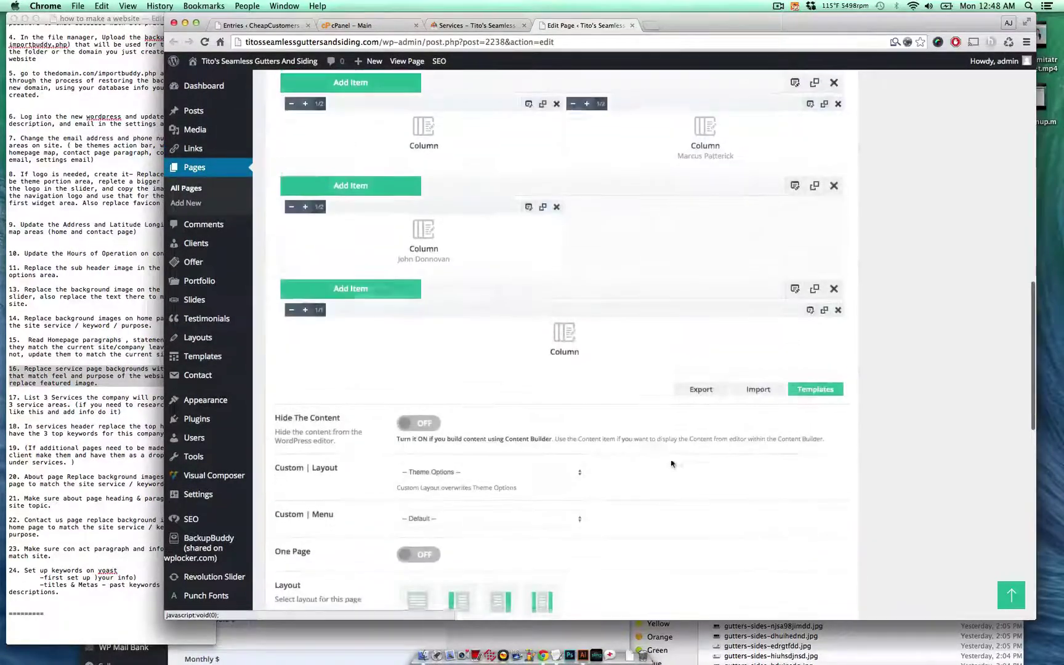
{"action": "scroll", "coordinate": [703, 375], "scroll_direction": "up", "scroll_amount": 5}
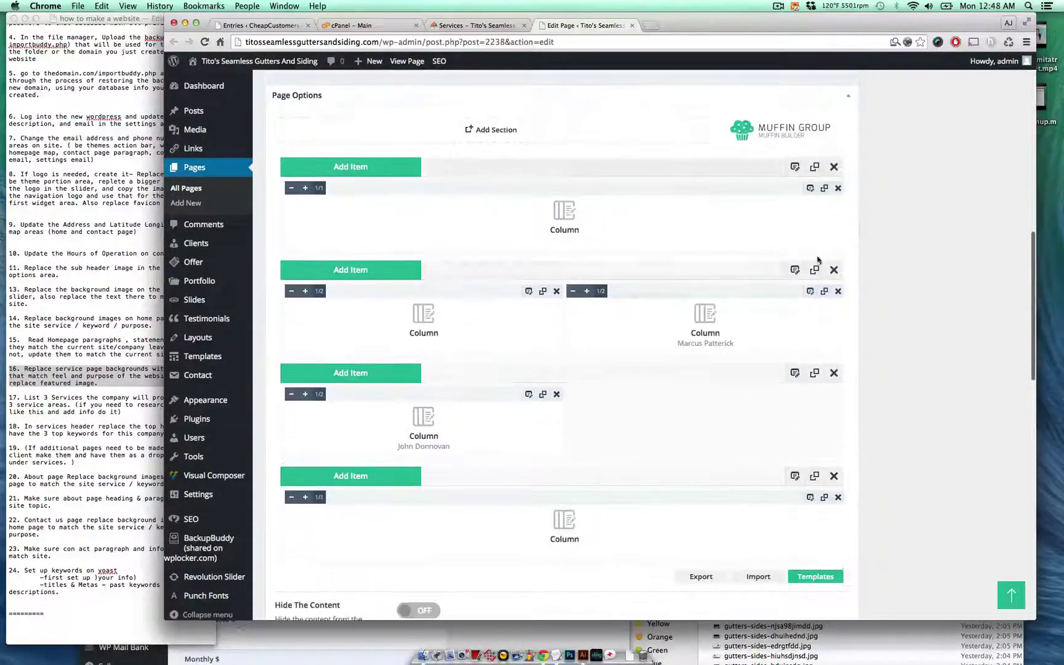
{"action": "left_click", "coordinate": [795, 269]}
{"action": "scroll", "coordinate": [844, 280], "scroll_direction": "up", "scroll_amount": 5}
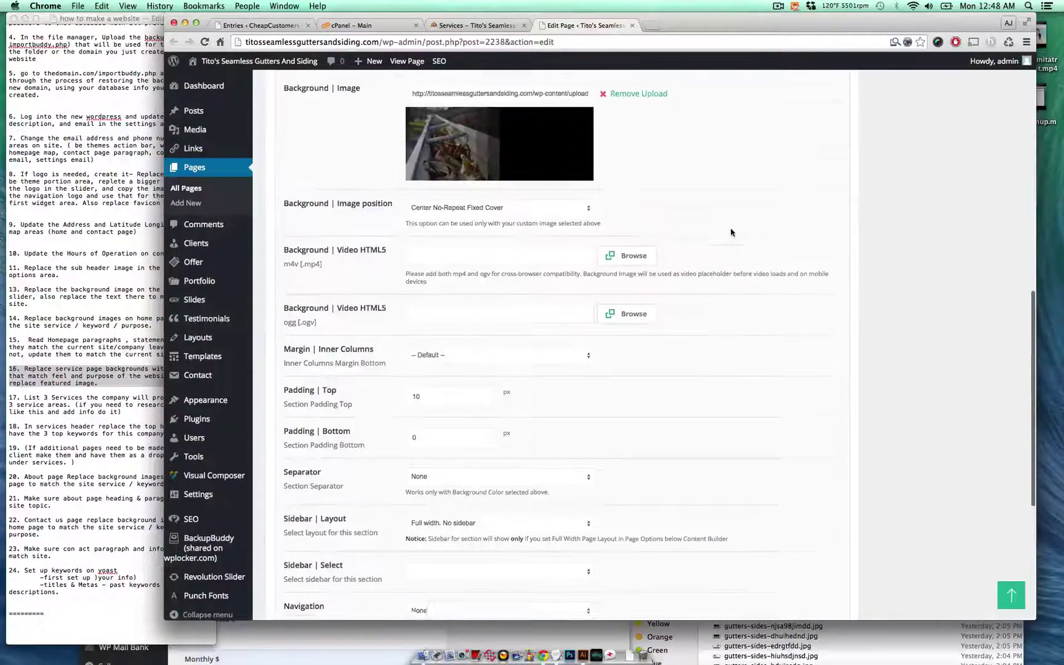
{"action": "left_click", "coordinate": [831, 393]}
{"action": "scroll", "coordinate": [813, 394], "scroll_direction": "down", "scroll_amount": 5}
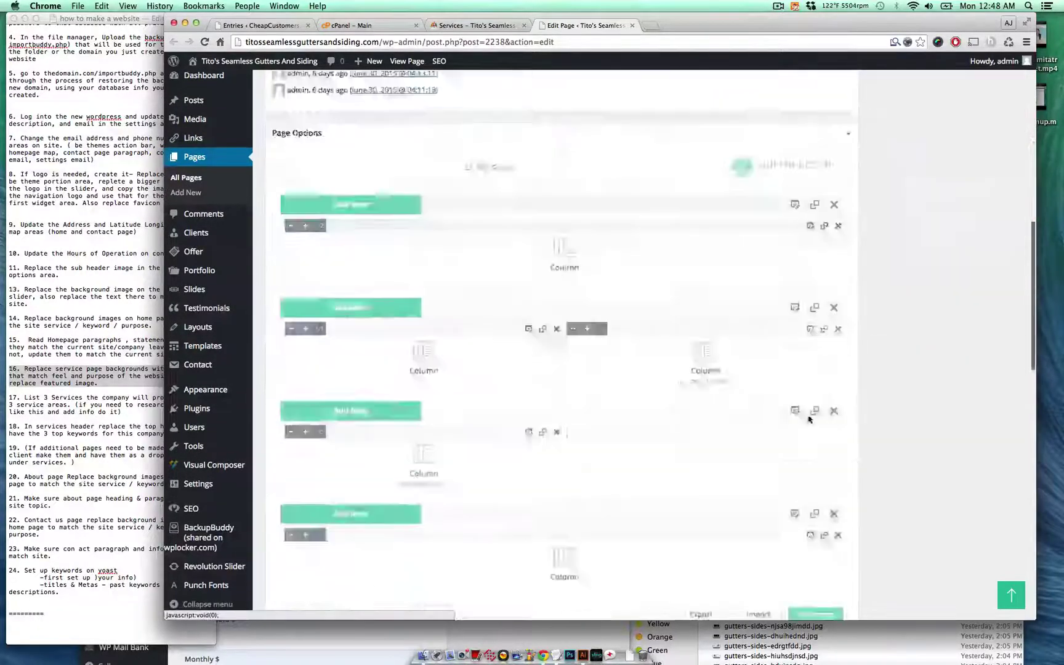
{"action": "left_click", "coordinate": [795, 200]}
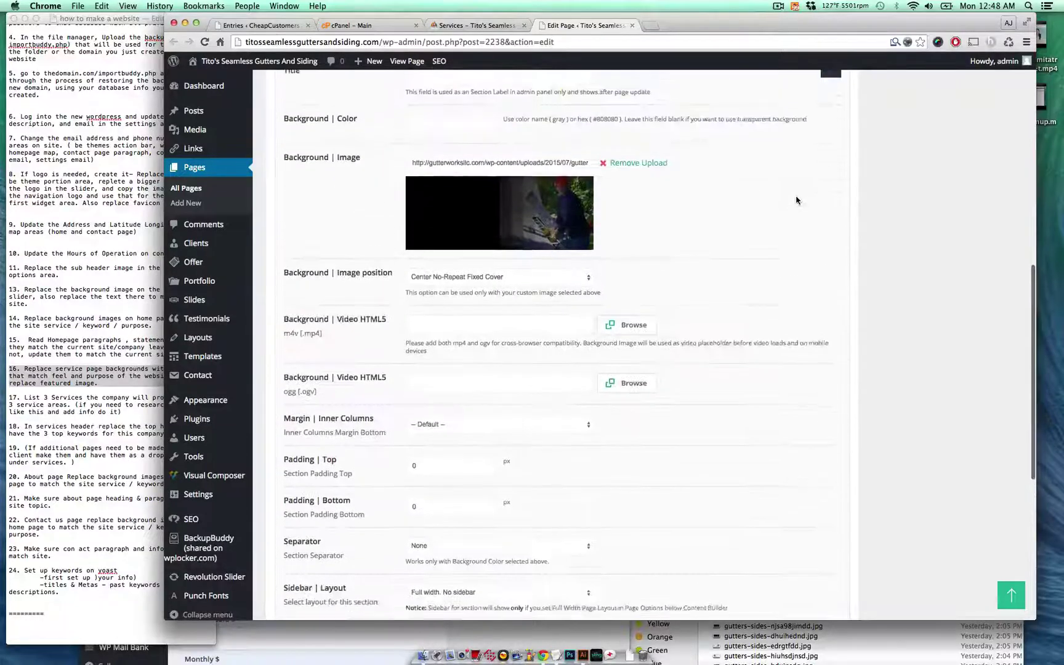
- Replace the second section's background with gutters-sides-jdbhuiewd.jpg and save its settings
{"action": "left_click", "coordinate": [614, 170]}
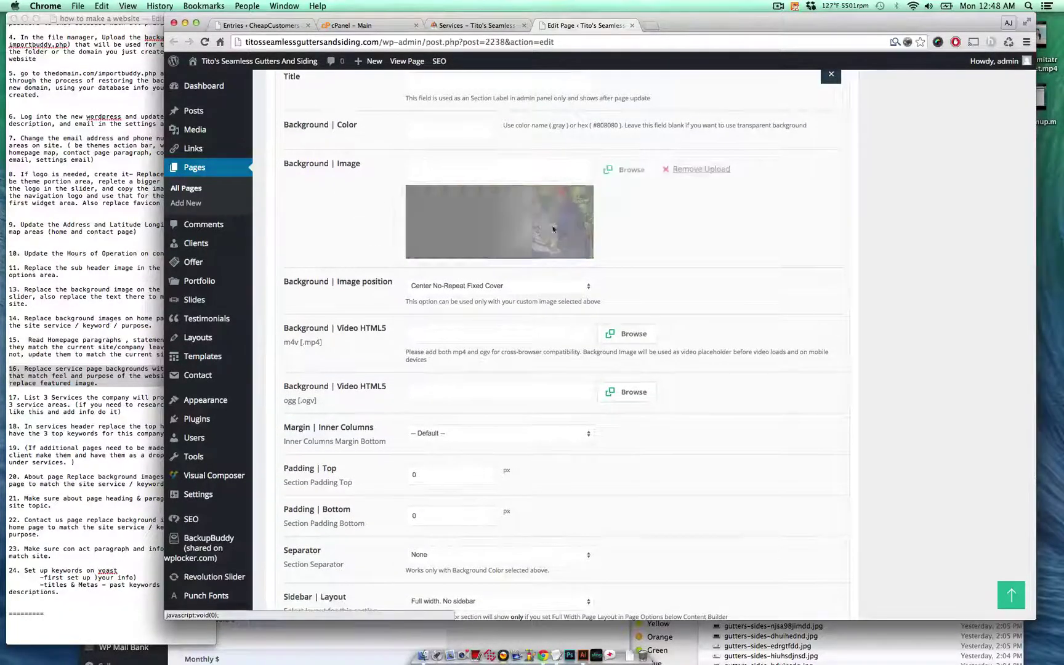
{"action": "left_click", "coordinate": [614, 175]}
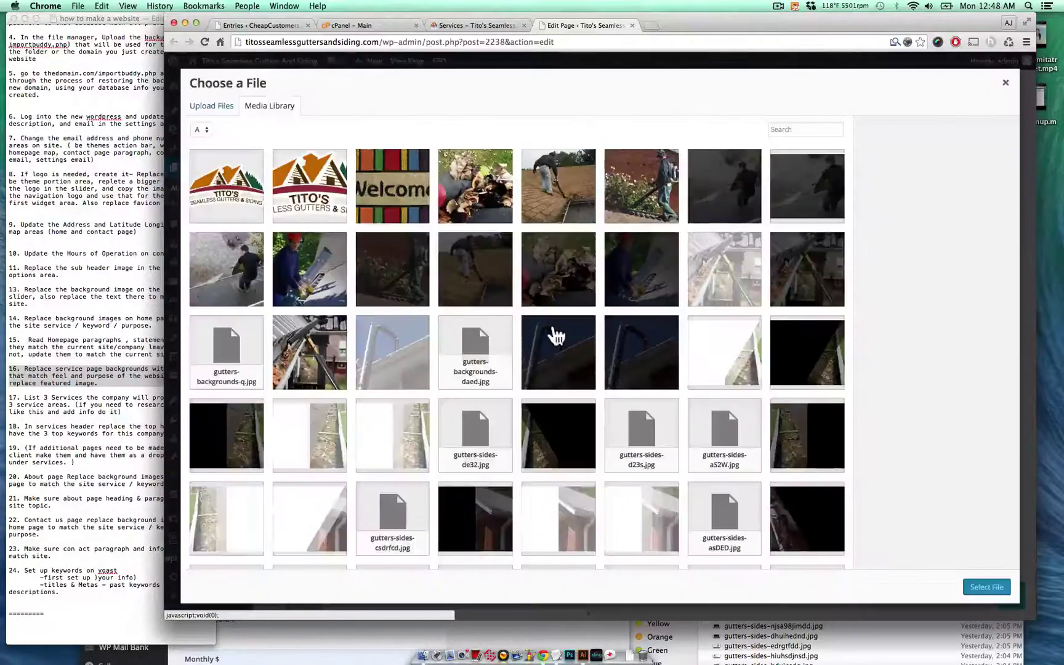
{"action": "scroll", "coordinate": [552, 335], "scroll_direction": "down", "scroll_amount": 5}
{"action": "scroll", "coordinate": [554, 335], "scroll_direction": "up", "scroll_amount": 4}
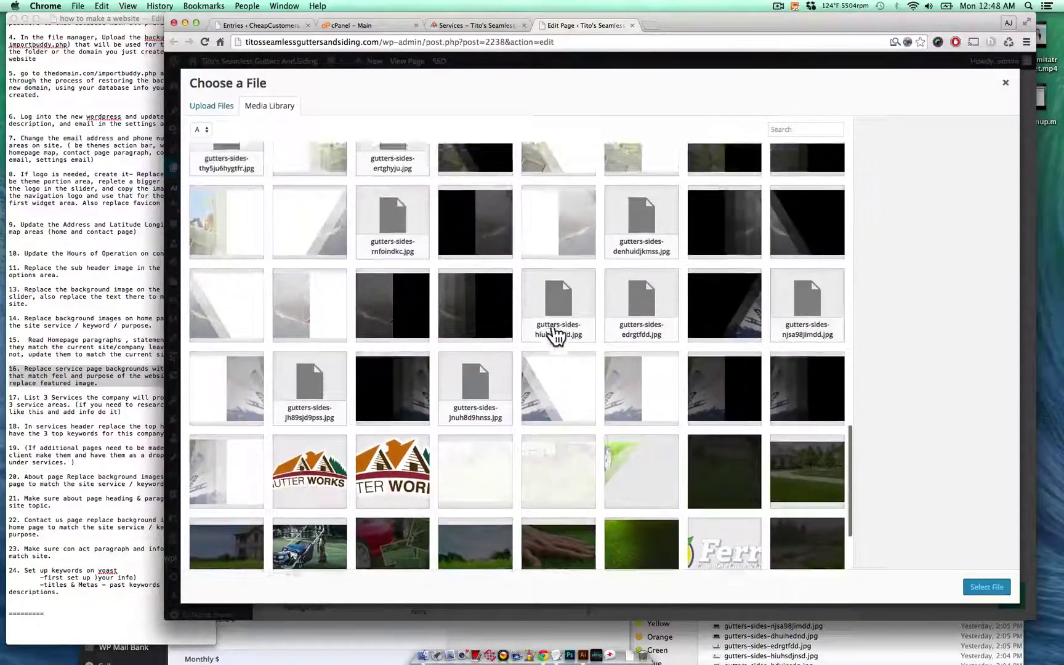
{"action": "left_click", "coordinate": [418, 430]}
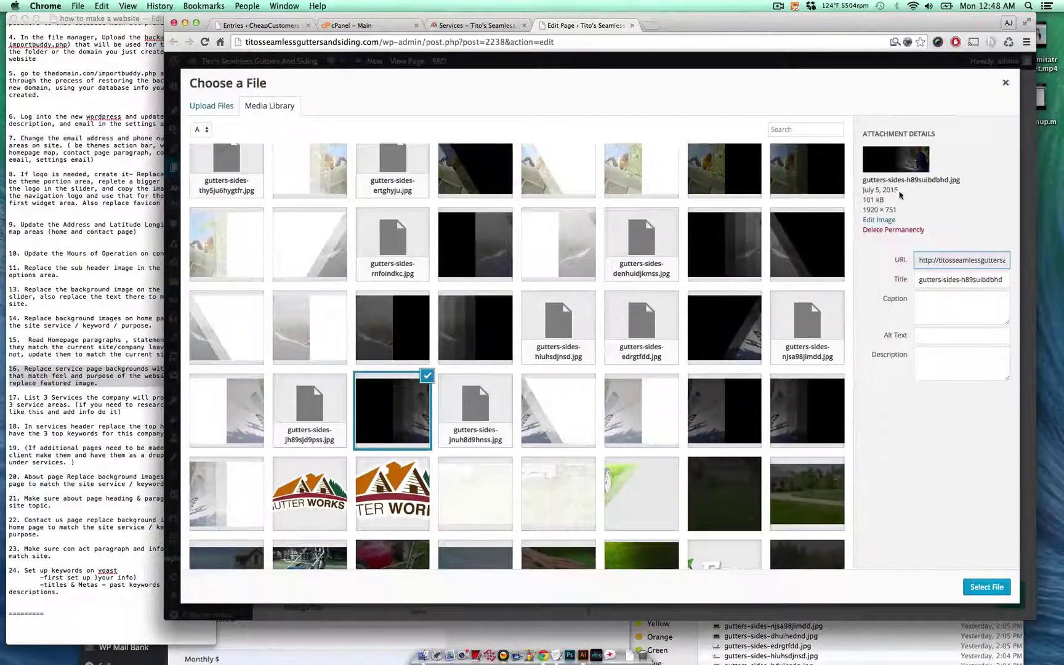
{"action": "scroll", "coordinate": [609, 331], "scroll_direction": "up", "scroll_amount": 1}
{"action": "left_click", "coordinate": [730, 305]}
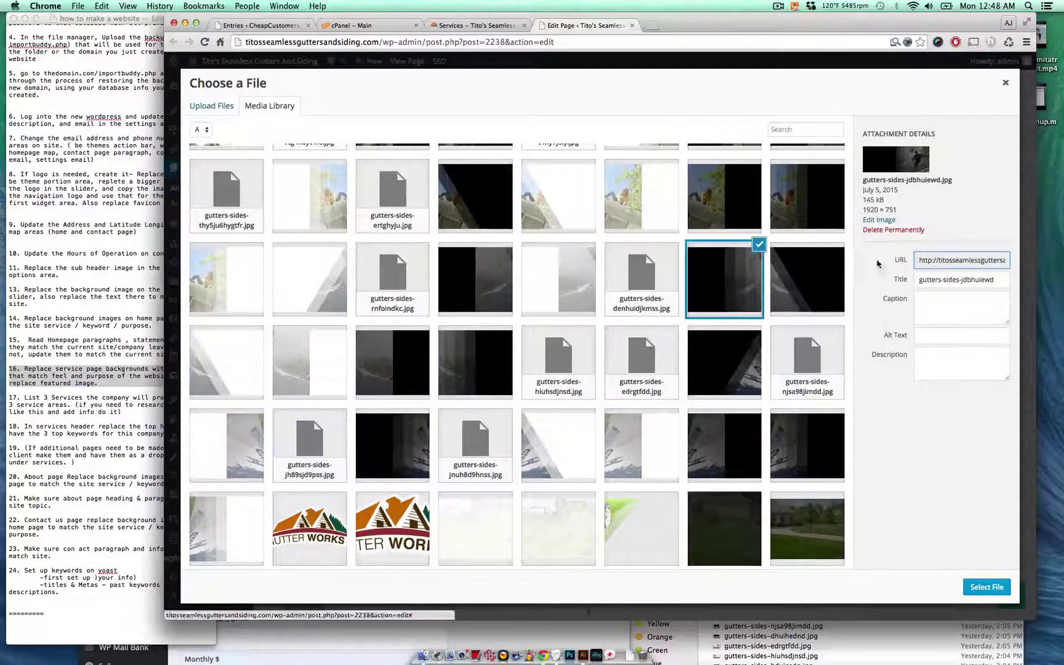
{"action": "left_click", "coordinate": [986, 587]}
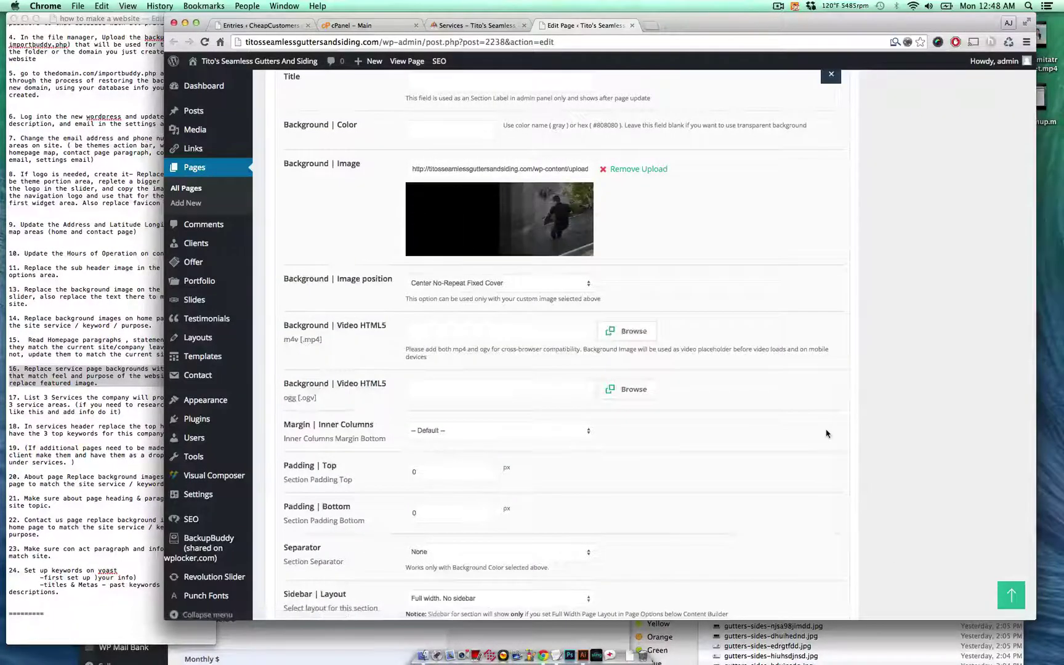
{"action": "scroll", "coordinate": [826, 435], "scroll_direction": "down", "scroll_amount": 6}
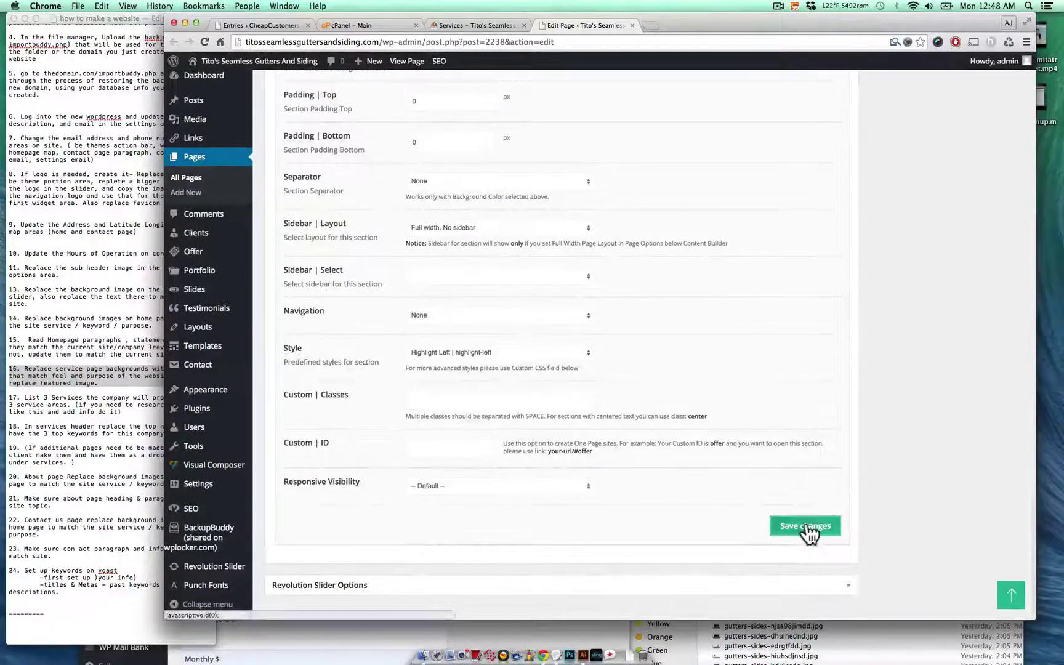
{"action": "left_click", "coordinate": [807, 524]}
{"action": "scroll", "coordinate": [819, 443], "scroll_direction": "up", "scroll_amount": 10}
{"action": "scroll", "coordinate": [823, 420], "scroll_direction": "down", "scroll_amount": 10}
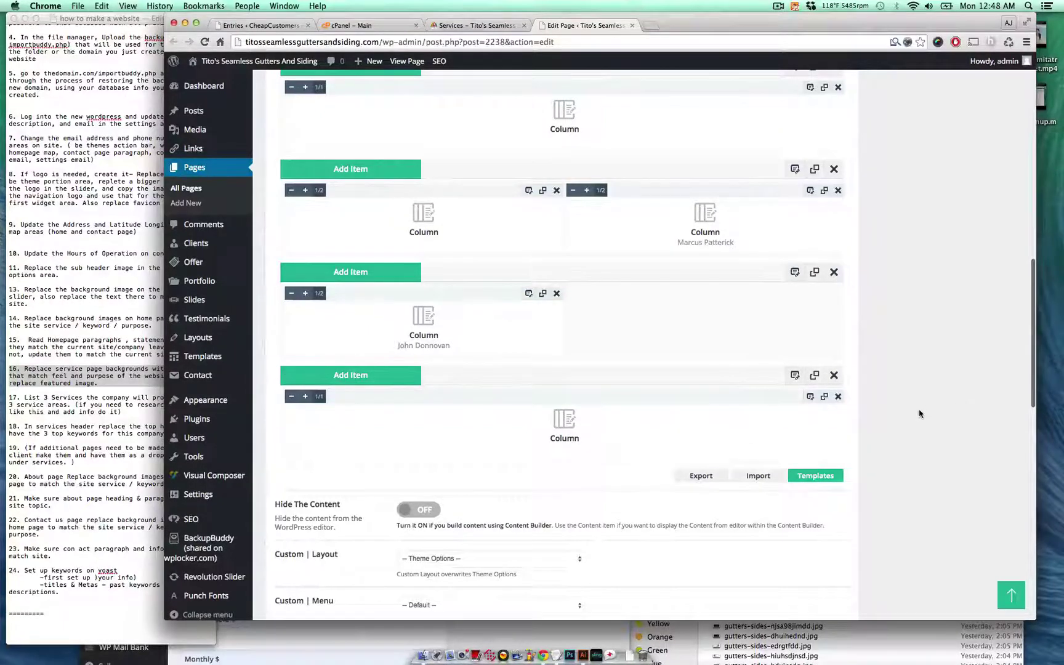
- Update the Services page, then refresh the live Services tab to view the new gutter photos
{"action": "scroll", "coordinate": [920, 413], "scroll_direction": "up", "scroll_amount": 10}
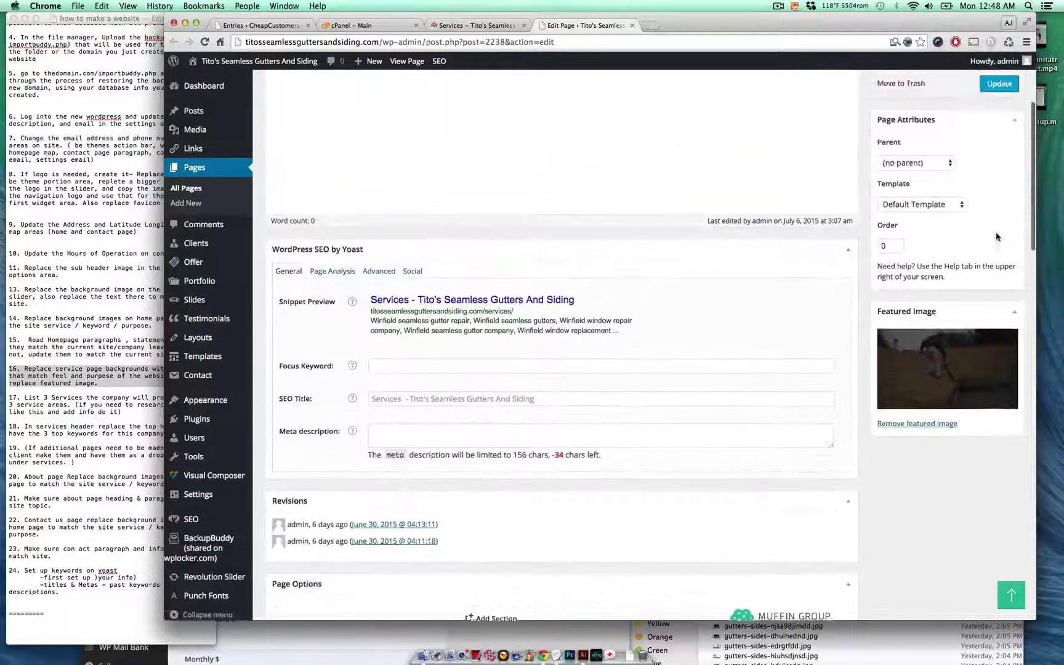
{"action": "left_click", "coordinate": [936, 547]}
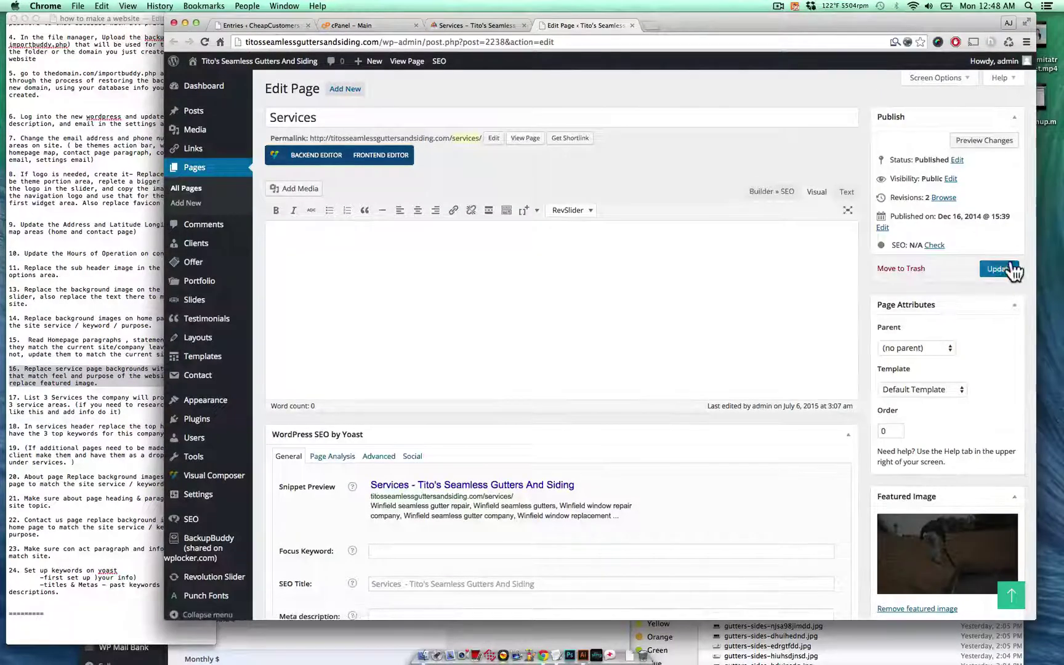
{"action": "left_click", "coordinate": [1009, 271]}
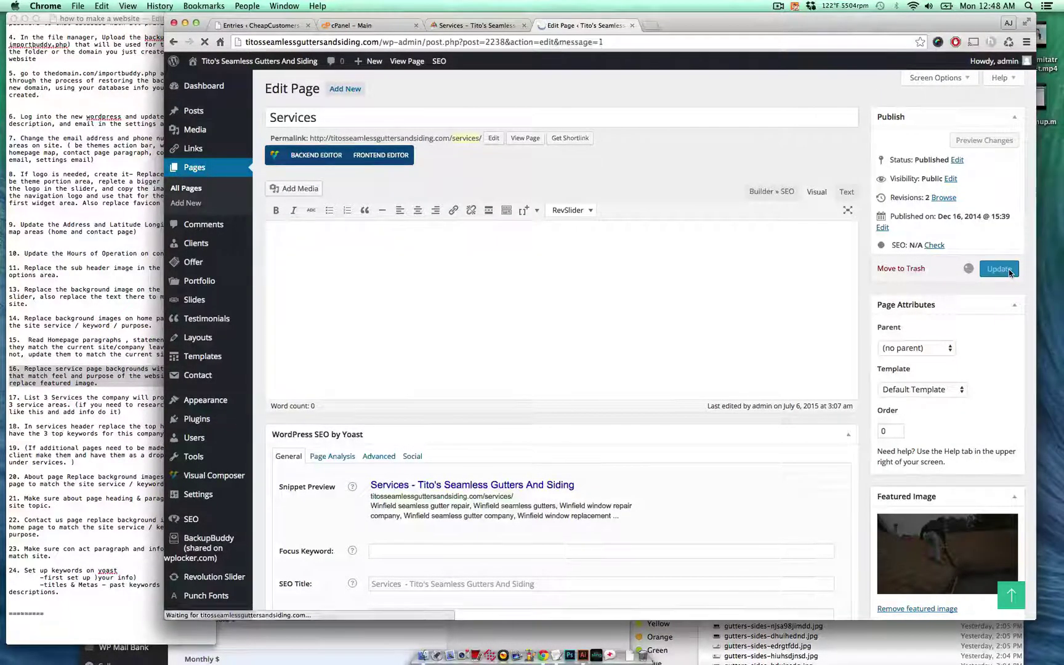
{"action": "left_click", "coordinate": [489, 26]}
{"action": "key", "text": "super+r"}
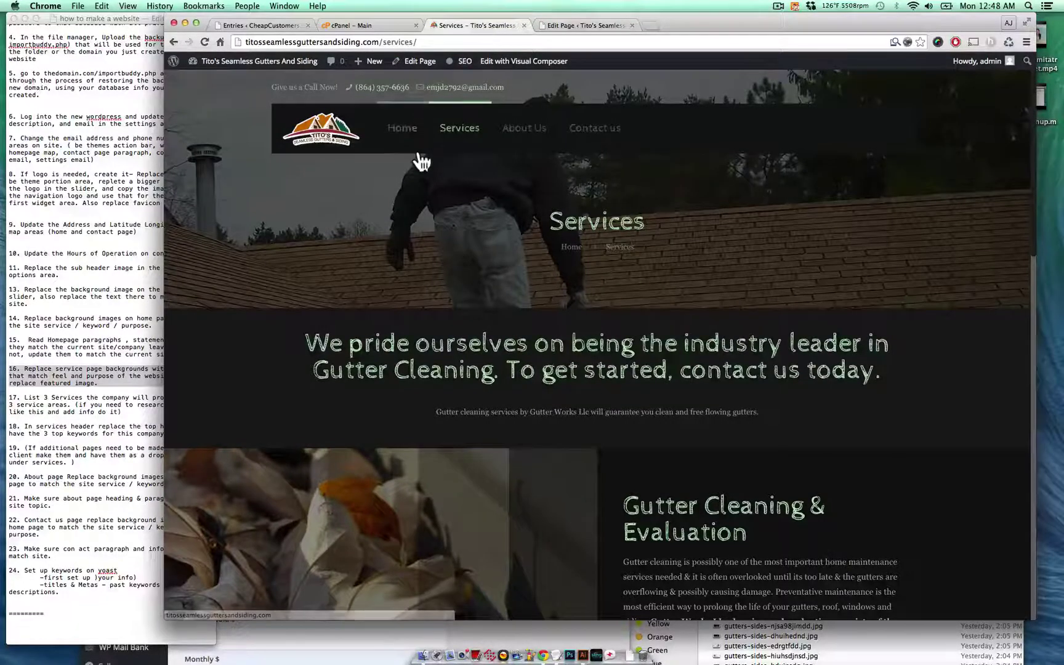
- Scroll through the live Services page to review the new section photos
{"action": "scroll", "coordinate": [418, 155], "scroll_direction": "down", "scroll_amount": 5}
{"action": "scroll", "coordinate": [418, 154], "scroll_direction": "down", "scroll_amount": 15}
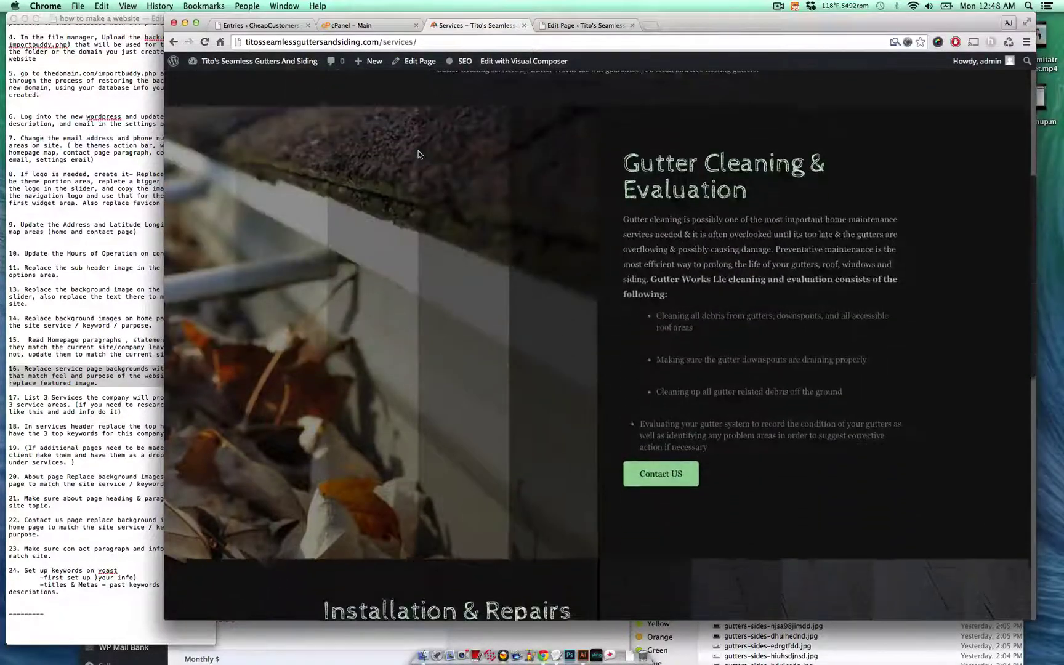
{"action": "scroll", "coordinate": [418, 154], "scroll_direction": "up", "scroll_amount": 4}
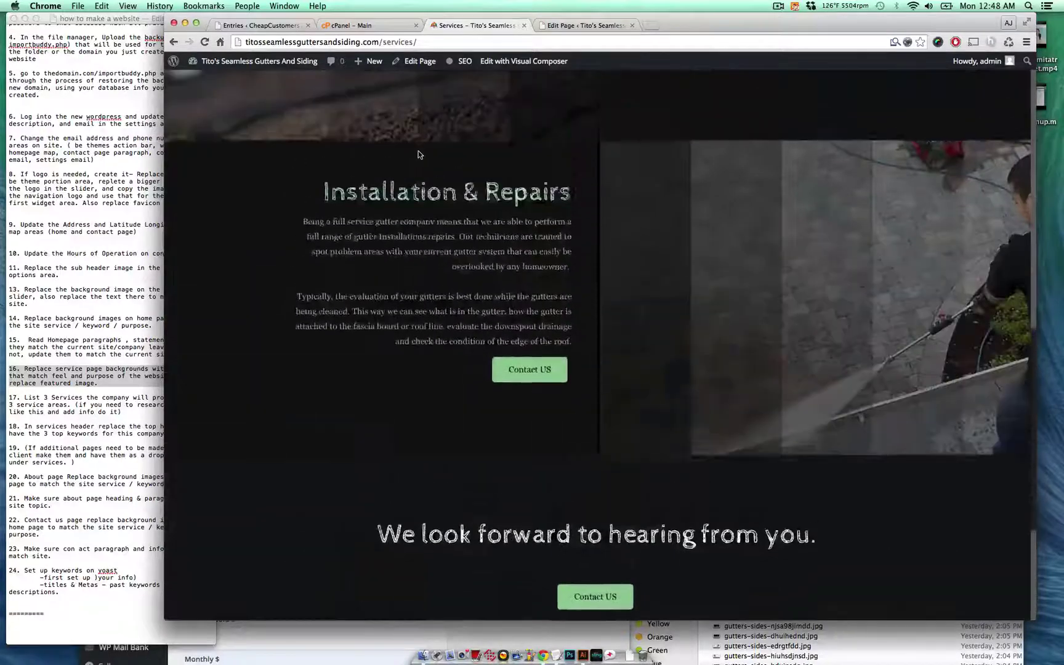
{"action": "scroll", "coordinate": [418, 155], "scroll_direction": "up", "scroll_amount": 2}
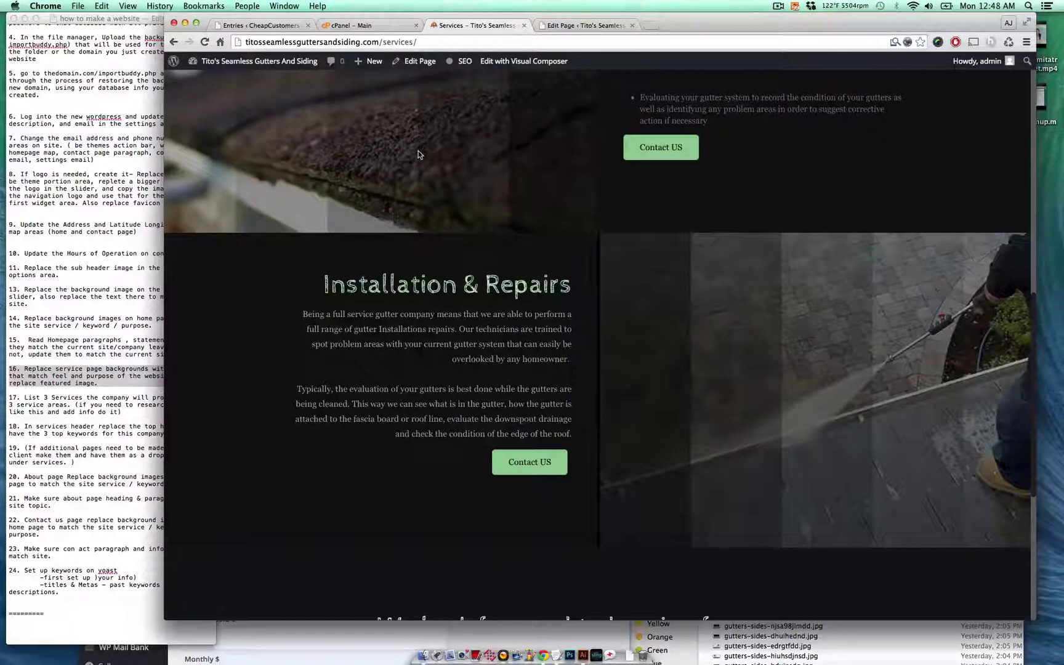
- Check item 16 in the website checklist notes and return to the Services page editor
{"action": "left_click", "coordinate": [95, 286]}
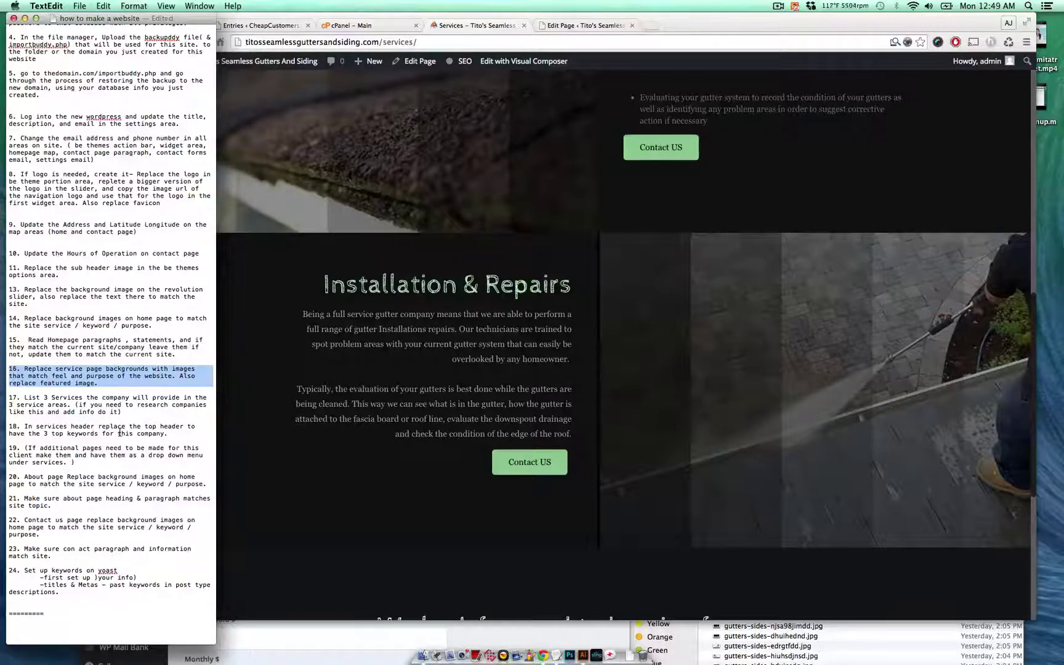
{"action": "left_click", "coordinate": [521, 354]}
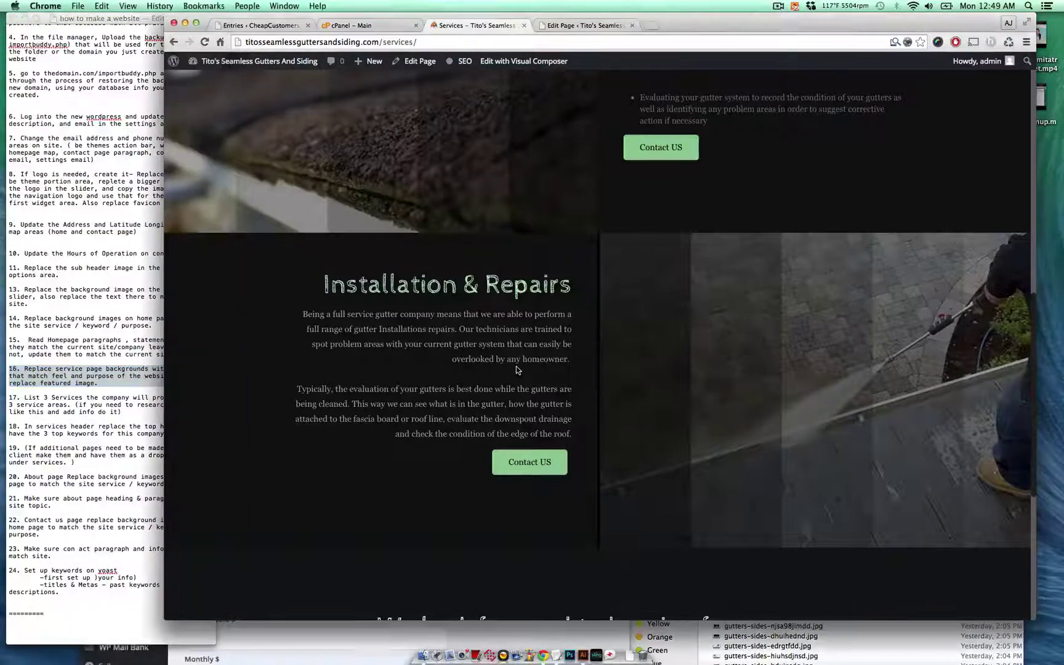
{"action": "scroll", "coordinate": [516, 366], "scroll_direction": "up", "scroll_amount": 5}
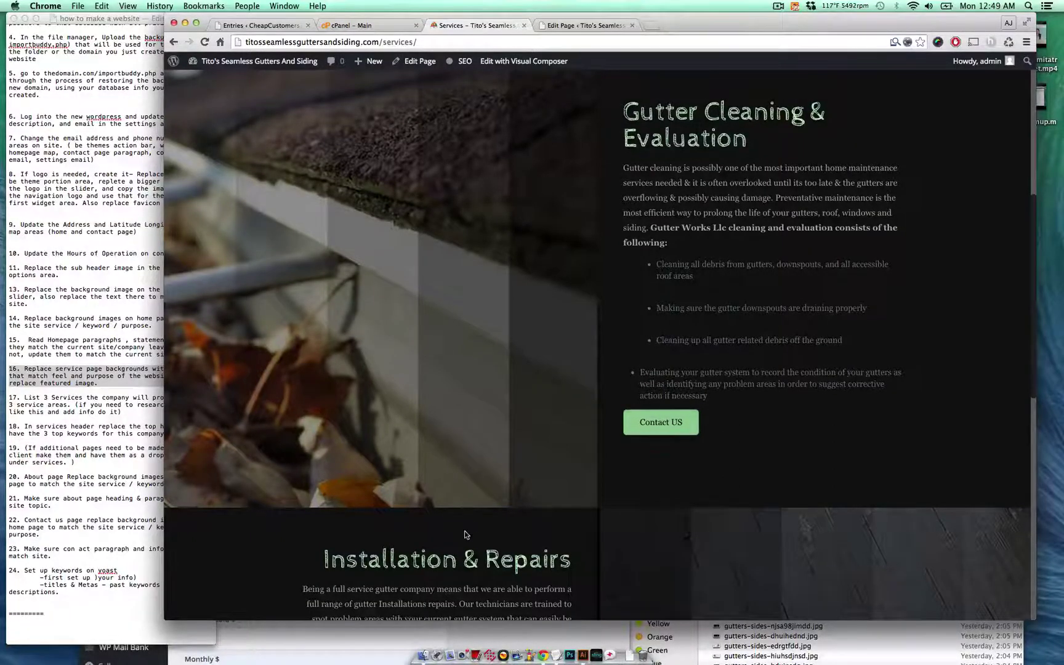
{"action": "scroll", "coordinate": [467, 536], "scroll_direction": "down", "scroll_amount": 3}
{"action": "scroll", "coordinate": [477, 506], "scroll_direction": "down", "scroll_amount": 3}
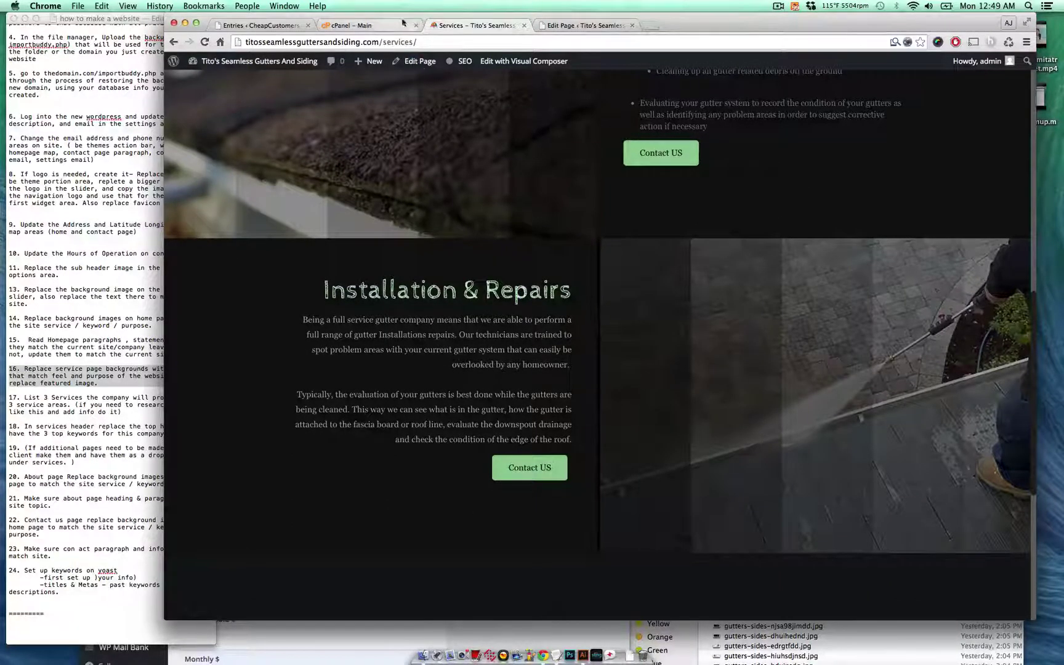
{"action": "left_click", "coordinate": [582, 25]}
{"action": "scroll", "coordinate": [424, 308], "scroll_direction": "up", "scroll_amount": 10}
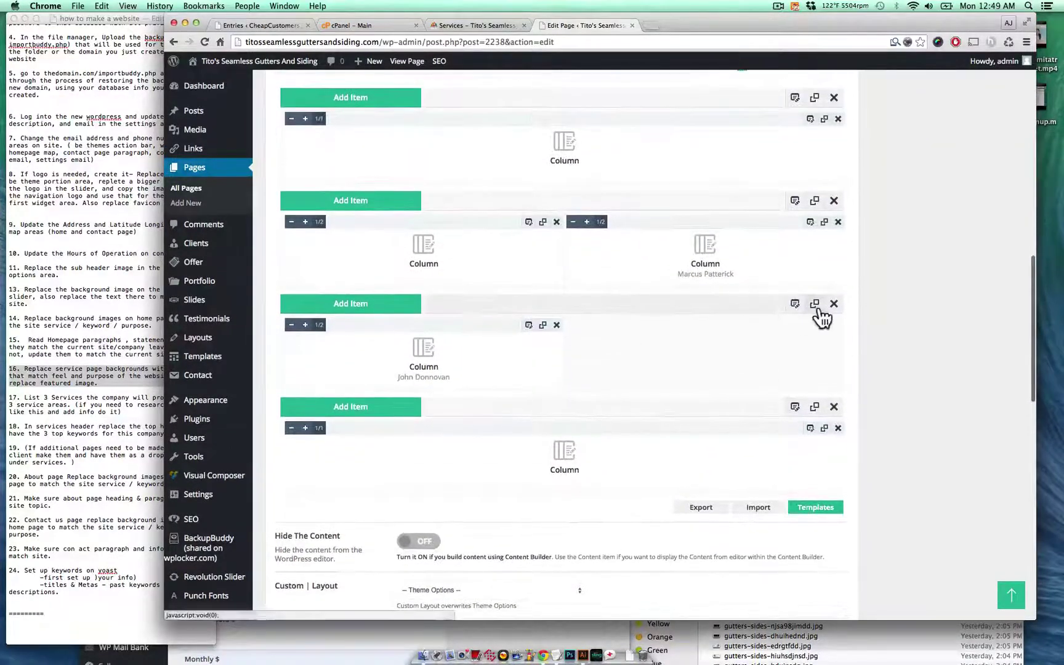
{"action": "left_click", "coordinate": [814, 304]}
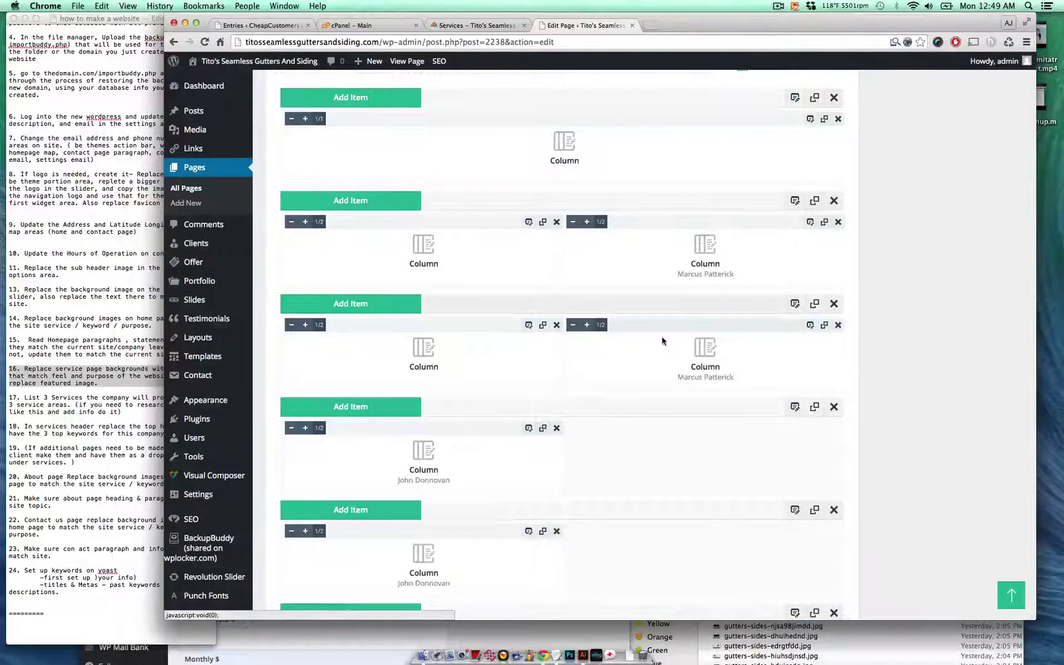
{"action": "left_click", "coordinate": [814, 201]}
{"action": "scroll", "coordinate": [515, 228], "scroll_direction": "down", "scroll_amount": 2}
{"action": "left_click_drag", "start_coordinate": [515, 228], "coordinate": [617, 363]}
{"action": "scroll", "coordinate": [617, 362], "scroll_direction": "up", "scroll_amount": 1}
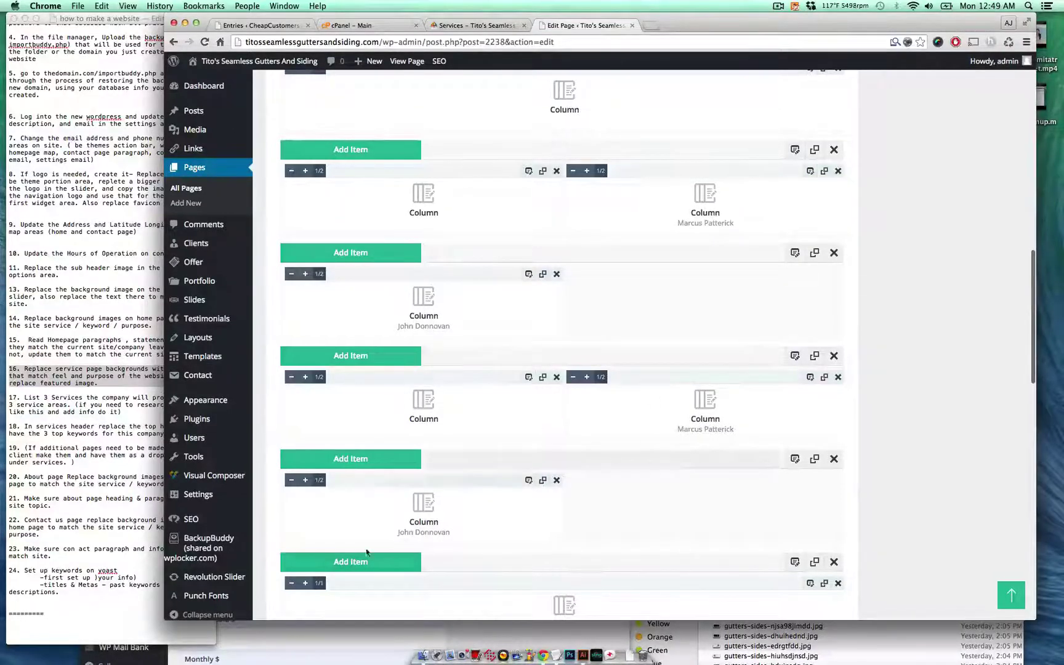
{"action": "left_click", "coordinate": [834, 356]}
{"action": "key", "text": "Return"}
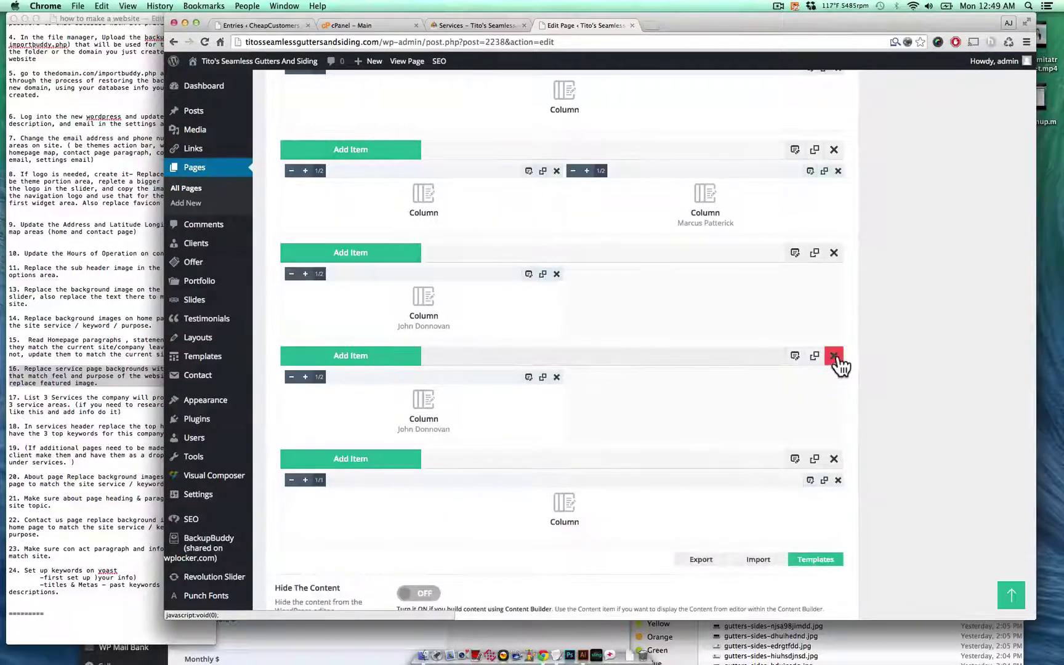
{"action": "left_click", "coordinate": [834, 356]}
{"action": "key", "text": "Return"}
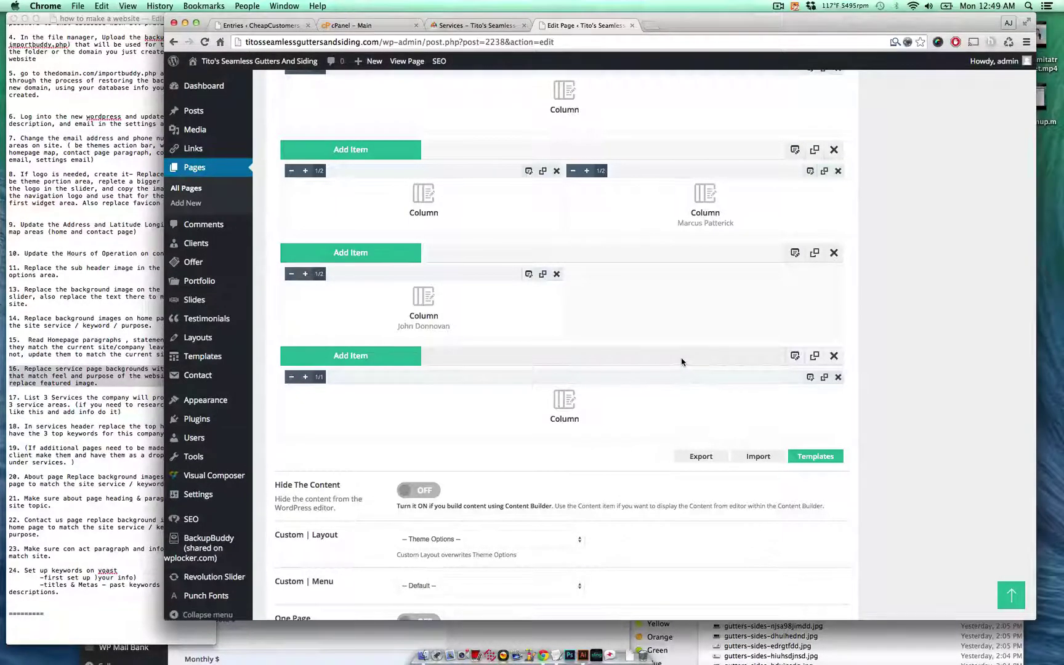
{"action": "scroll", "coordinate": [681, 361], "scroll_direction": "up", "scroll_amount": 2}
{"action": "left_click", "coordinate": [493, 25]}
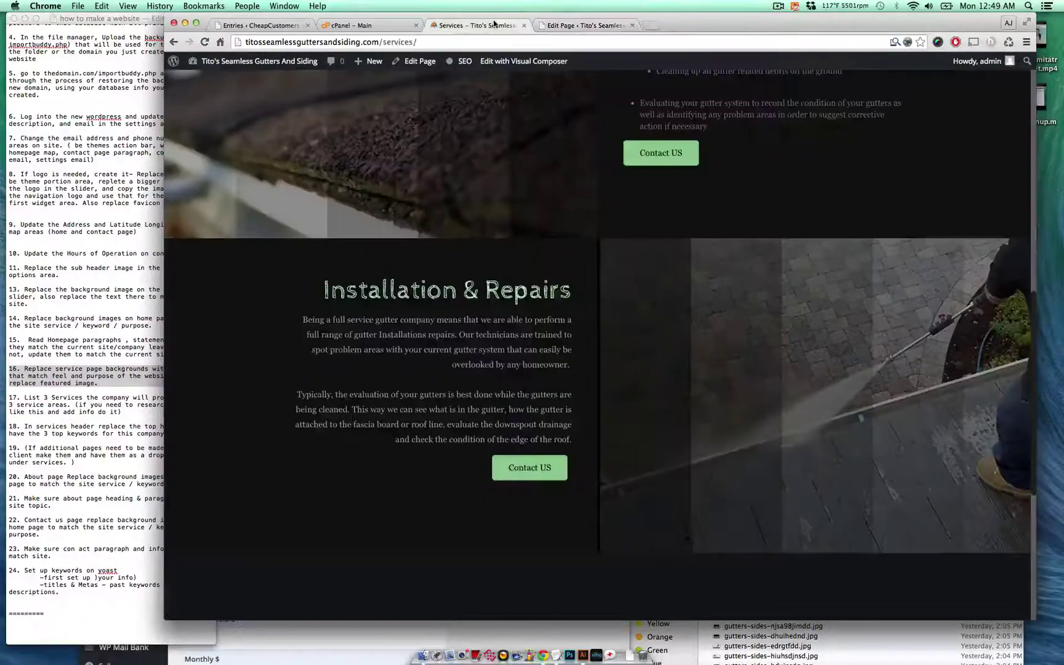
{"action": "double_click", "coordinate": [544, 423]}
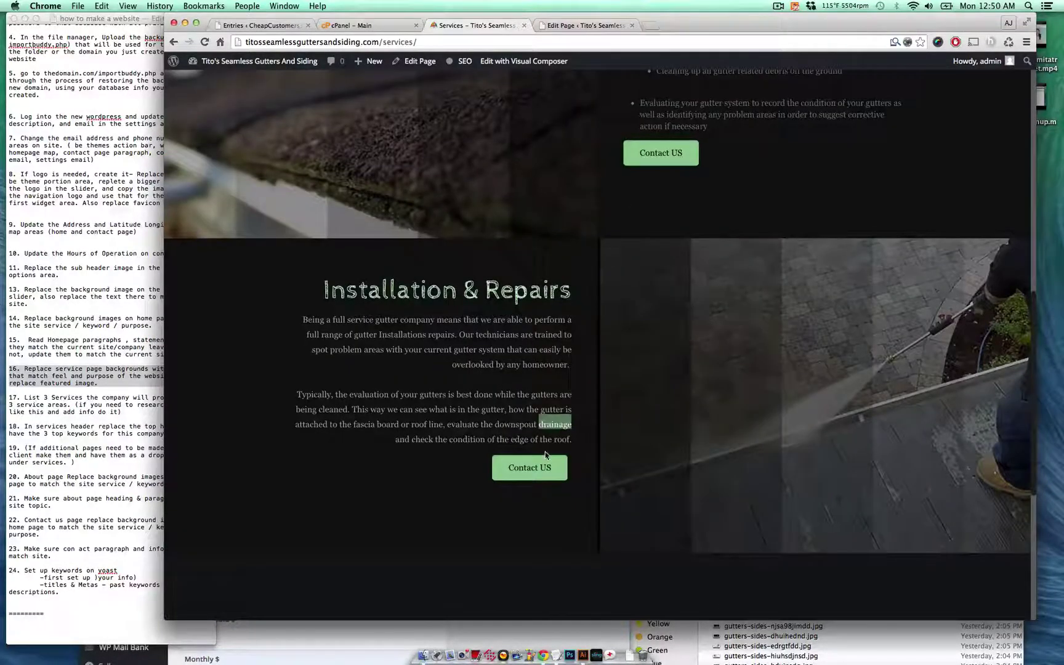
{"action": "scroll", "coordinate": [487, 312], "scroll_direction": "up", "scroll_amount": 5}
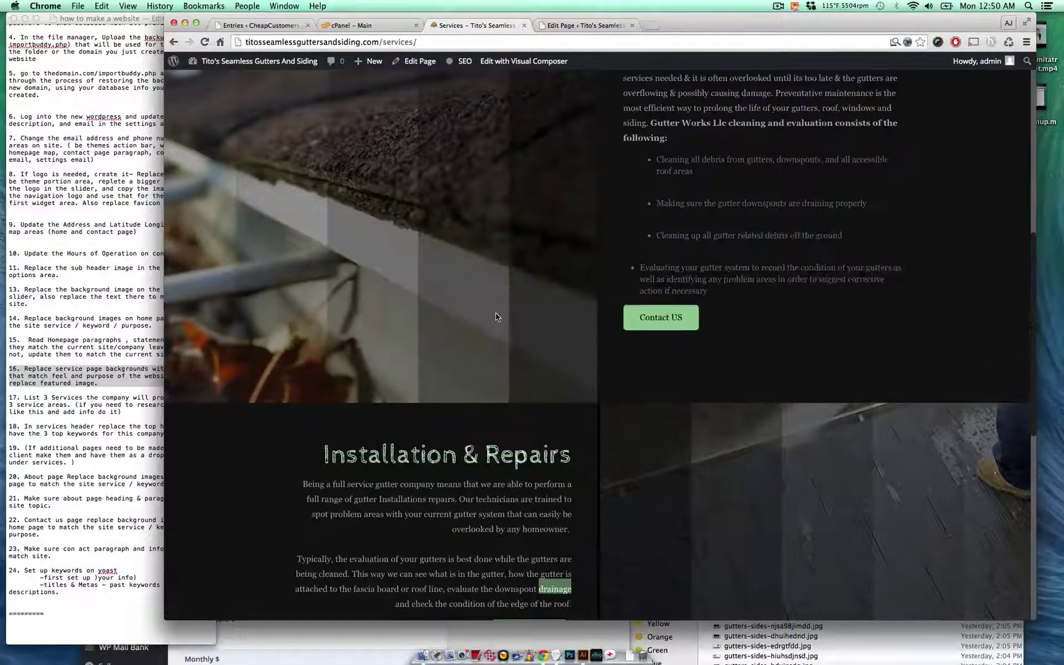
{"action": "scroll", "coordinate": [597, 345], "scroll_direction": "up", "scroll_amount": 1}
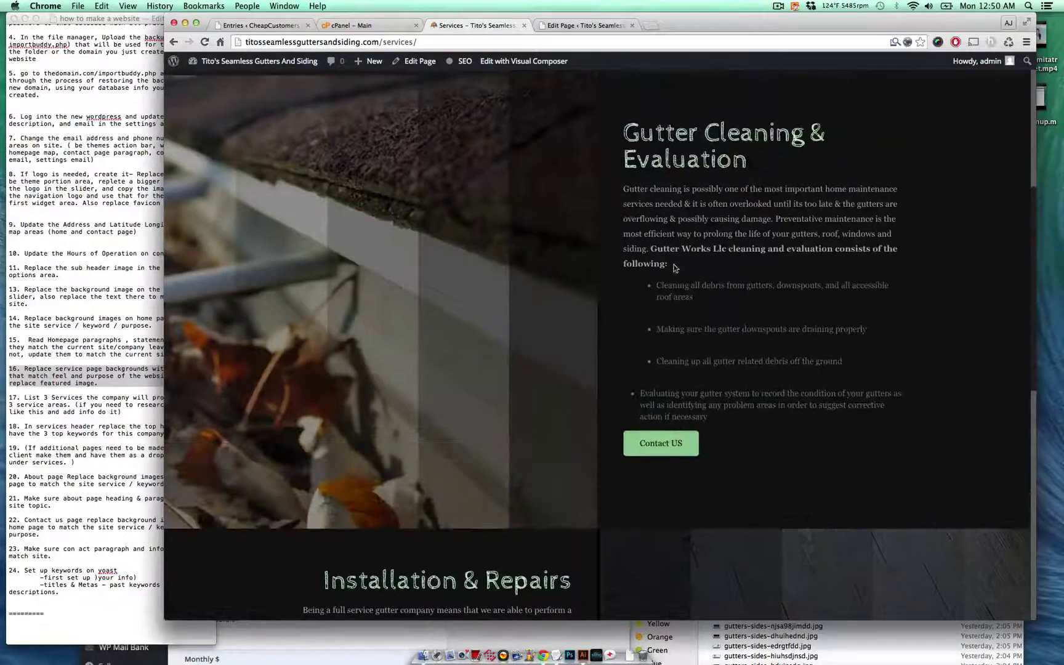
{"action": "left_click_drag", "start_coordinate": [651, 245], "coordinate": [728, 246]}
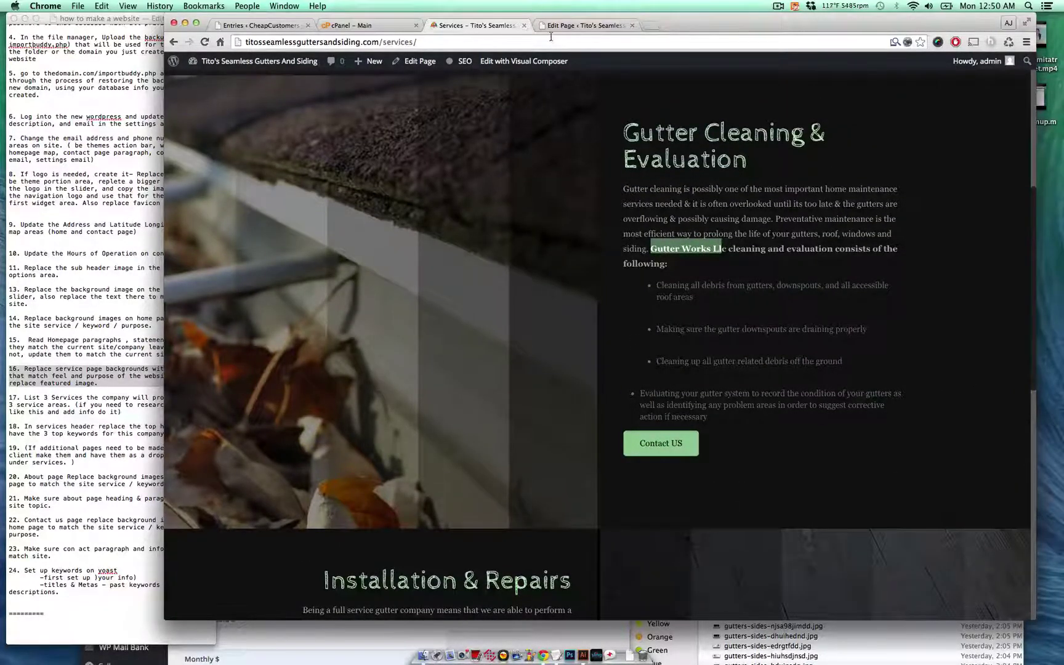
{"action": "left_click", "coordinate": [575, 26]}
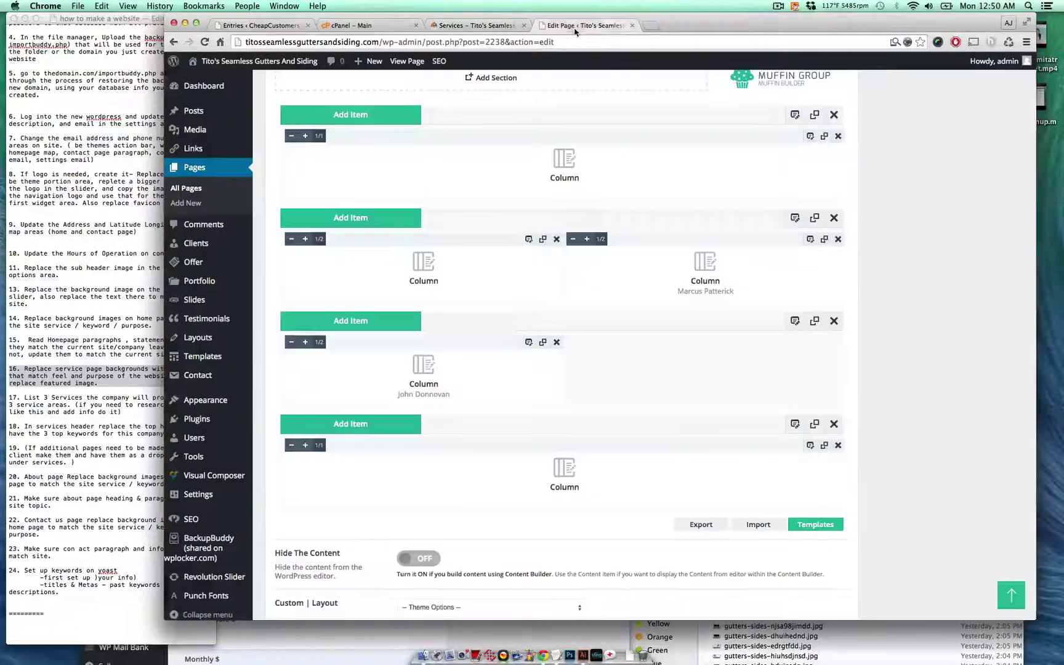
- Open the Gutter Cleaning column's content and insert a <br> before the bold sentence
{"action": "scroll", "coordinate": [511, 339], "scroll_direction": "up", "scroll_amount": 1}
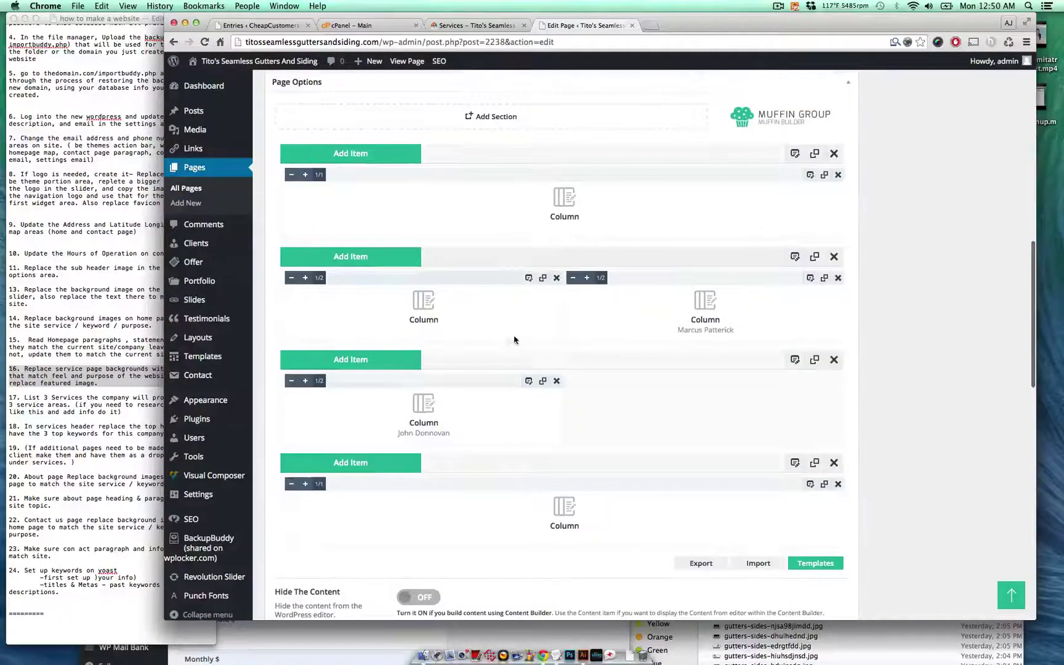
{"action": "left_click", "coordinate": [810, 278]}
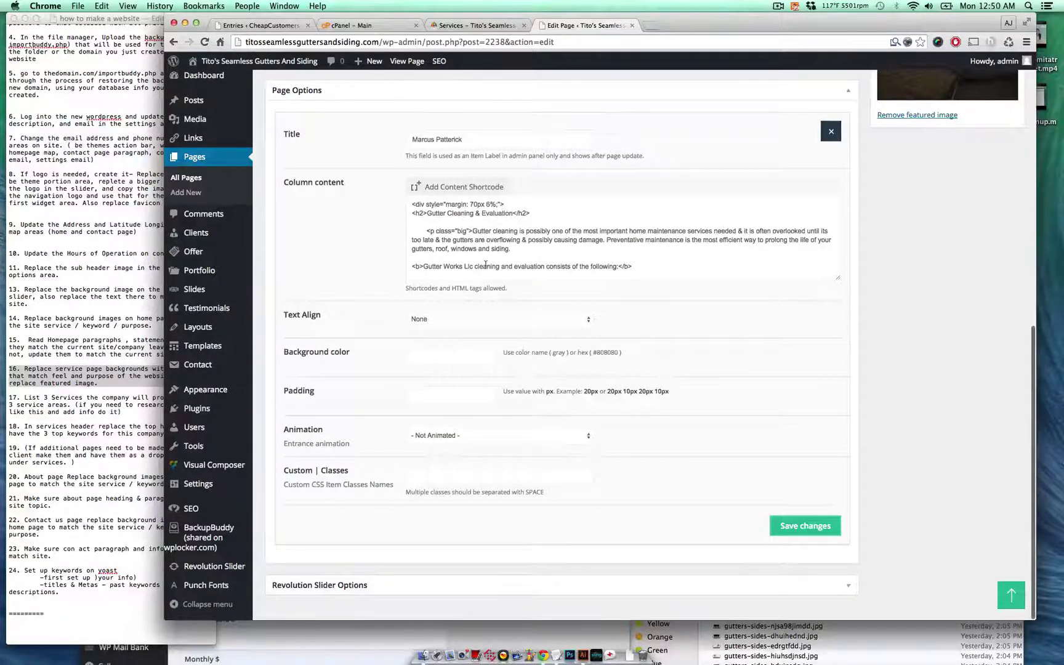
{"action": "left_click_drag", "start_coordinate": [473, 266], "coordinate": [425, 266]}
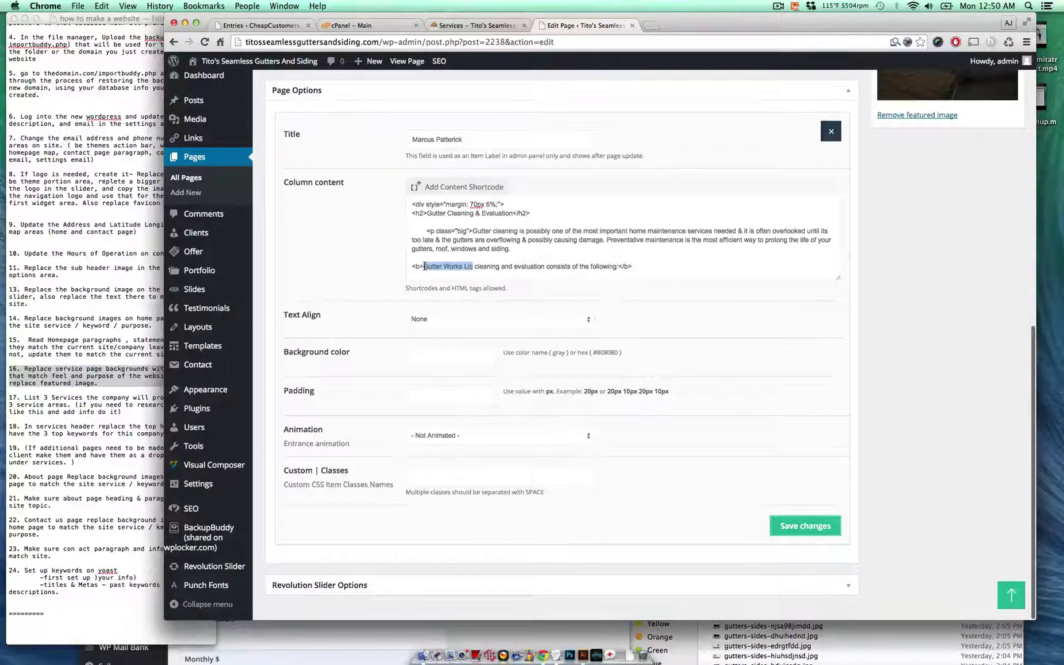
{"action": "left_click", "coordinate": [593, 257]}
{"action": "type", "text": "<b"}
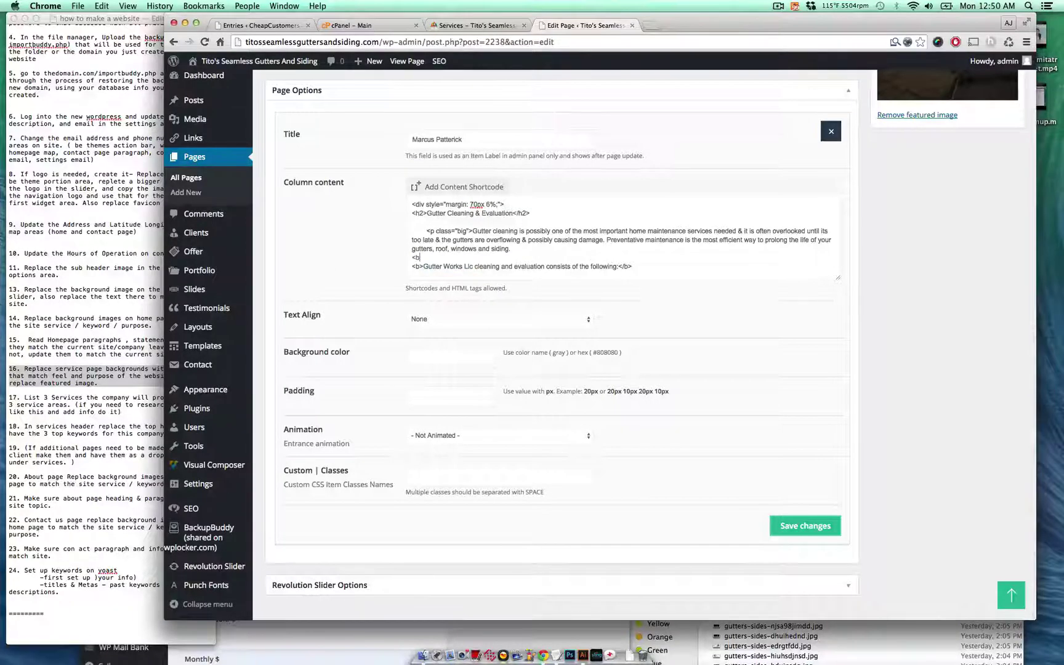
{"action": "type", "text": "r>"}
- Replace 'Gutter Works Llc' with 'Tito's Seamless Gutters and Siding' and prefix the line with 'The'
{"action": "left_click_drag", "start_coordinate": [461, 264], "coordinate": [437, 264]}
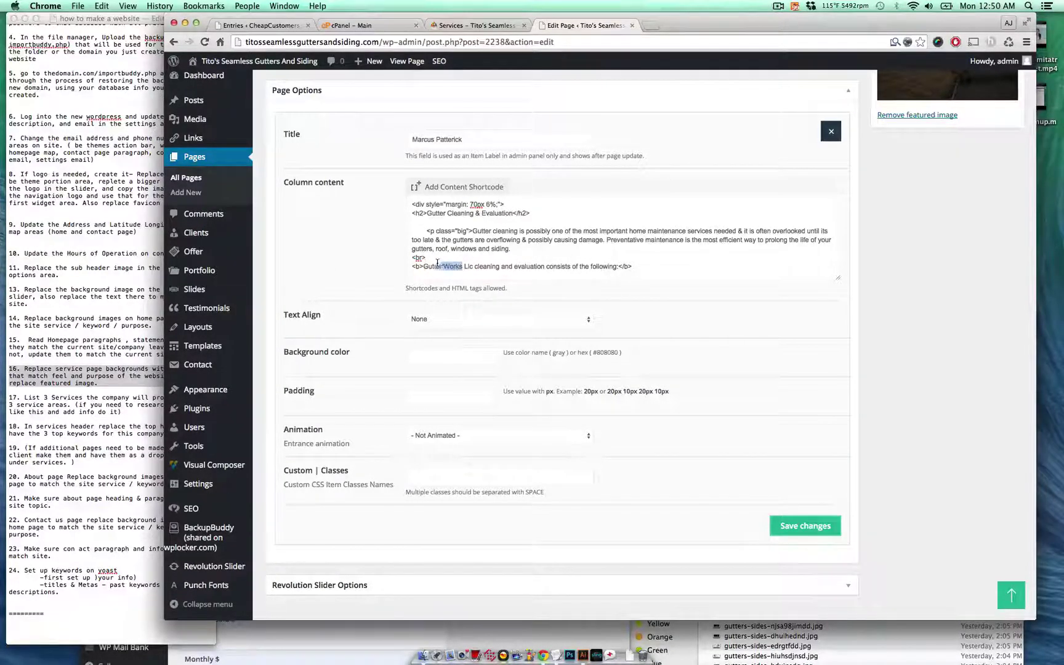
{"action": "type", "text": "Tito"}
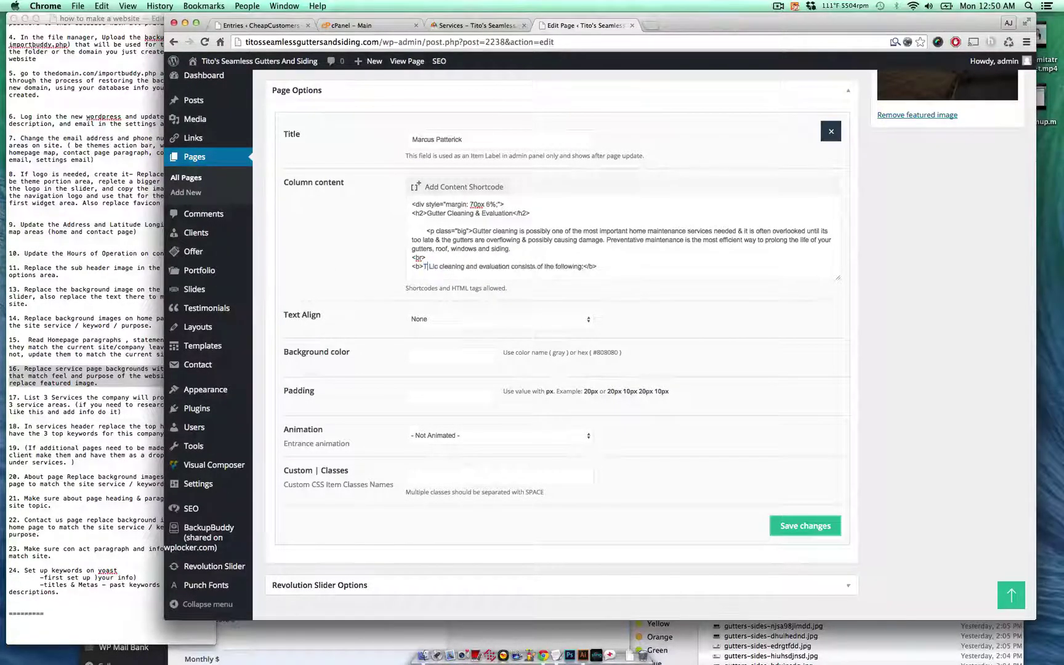
{"action": "type", "text": "'s Sea"}
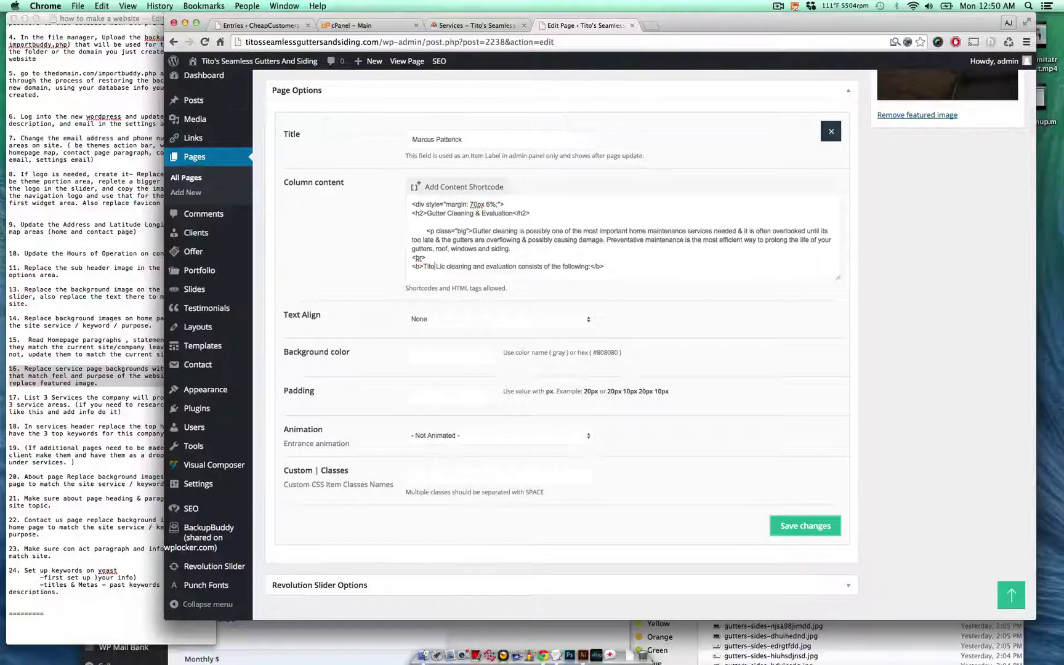
{"action": "type", "text": "mless "}
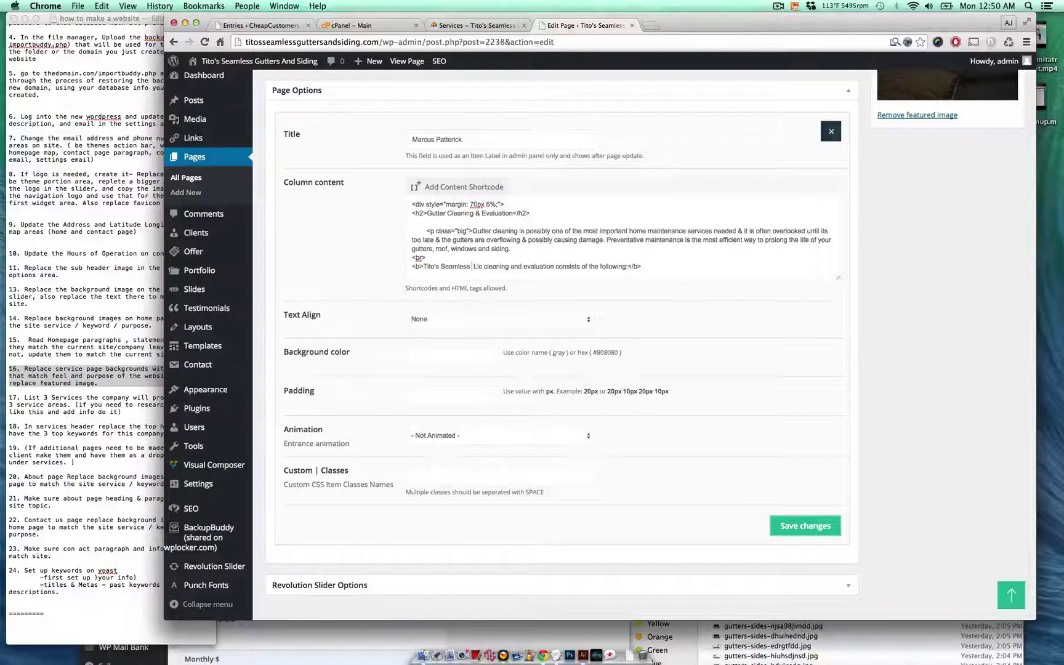
{"action": "type", "text": "Gutters "}
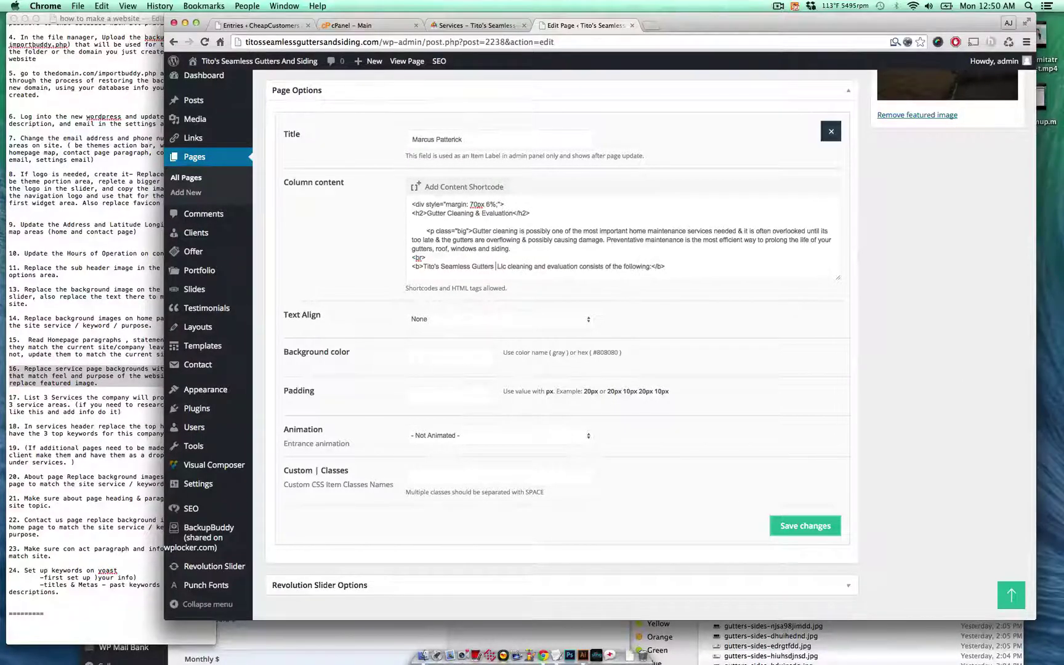
{"action": "type", "text": "and"}
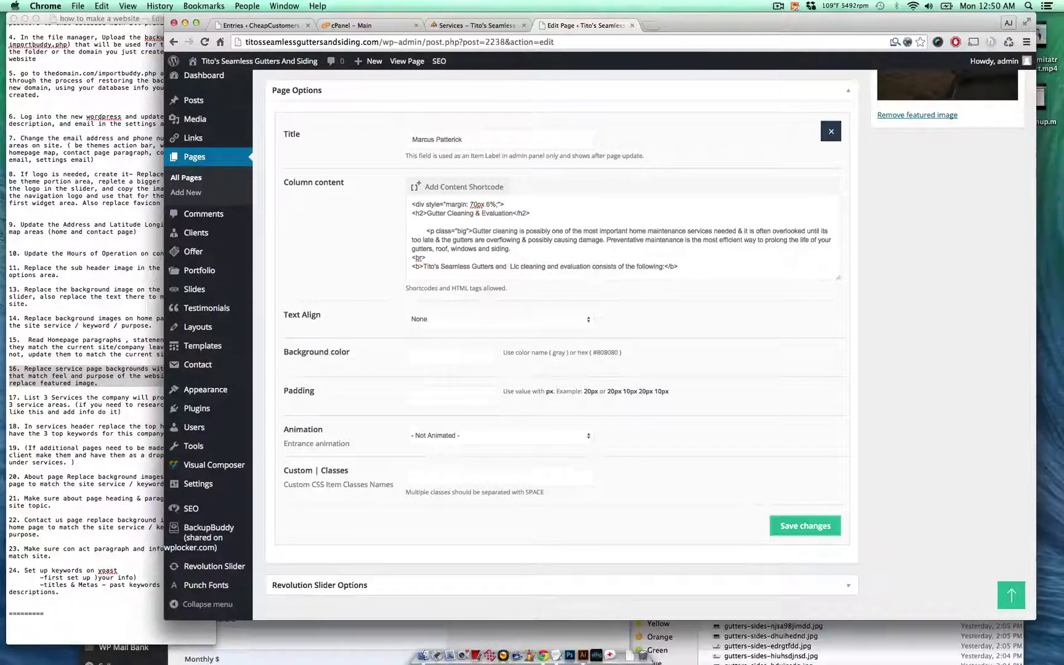
{"action": "type", "text": " Siding"}
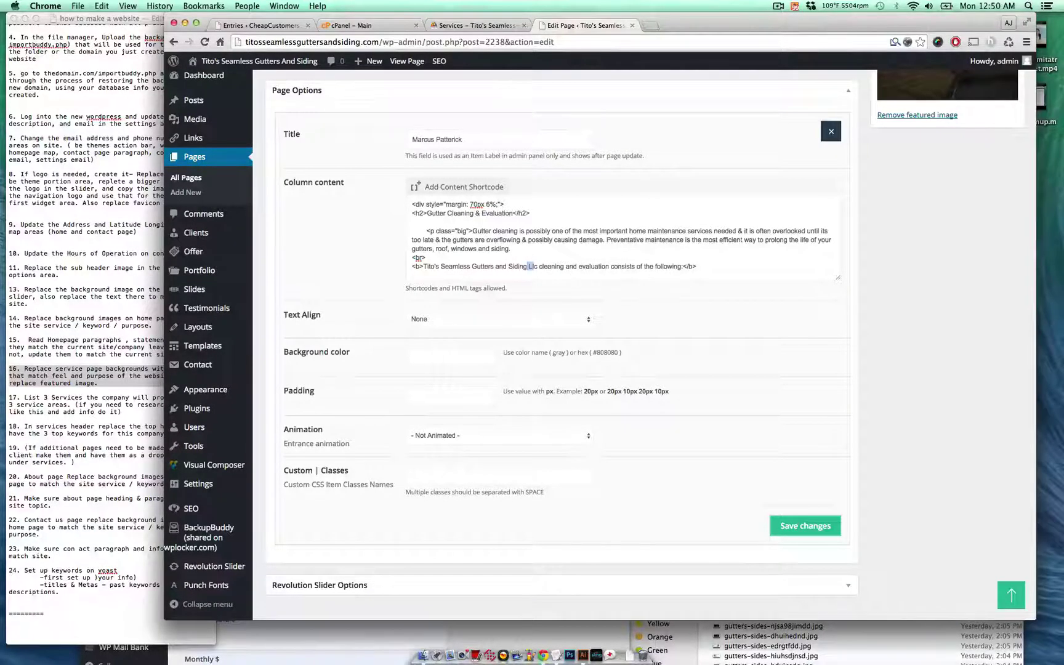
{"action": "key", "text": "BackSpace"}
{"action": "key", "text": "Delete"}
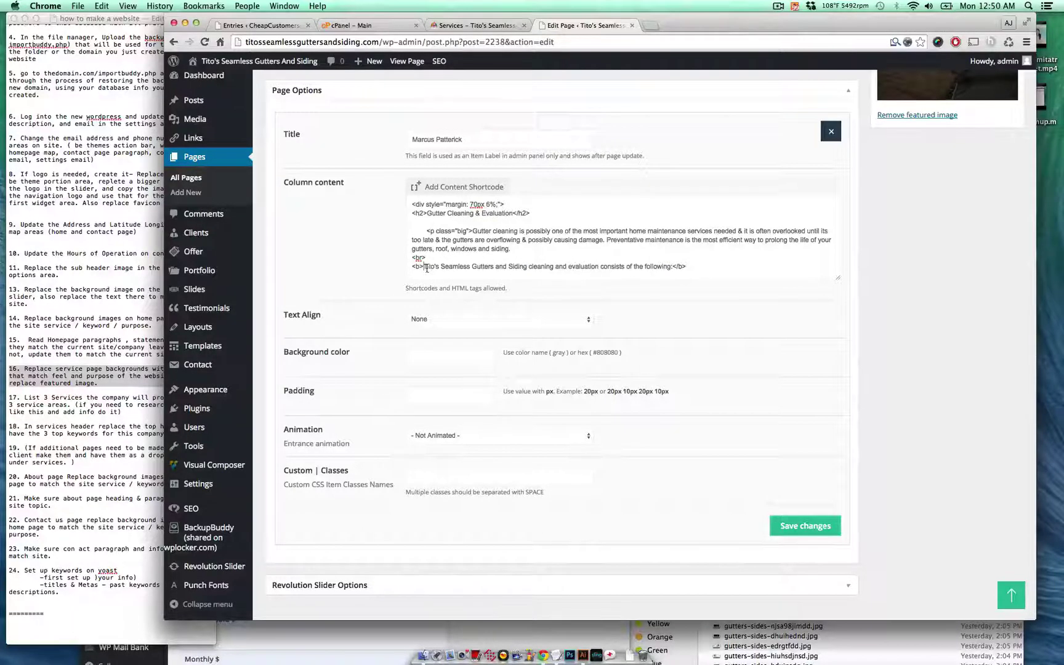
{"action": "type", "text": "The"}
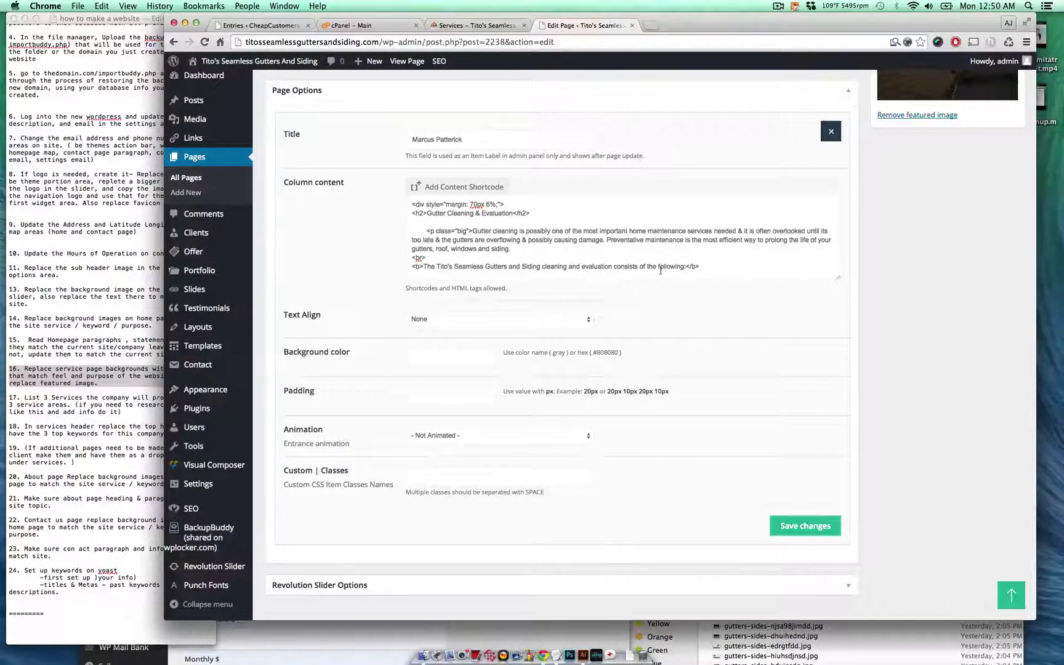
{"action": "scroll", "coordinate": [673, 266], "scroll_direction": "down", "scroll_amount": 5}
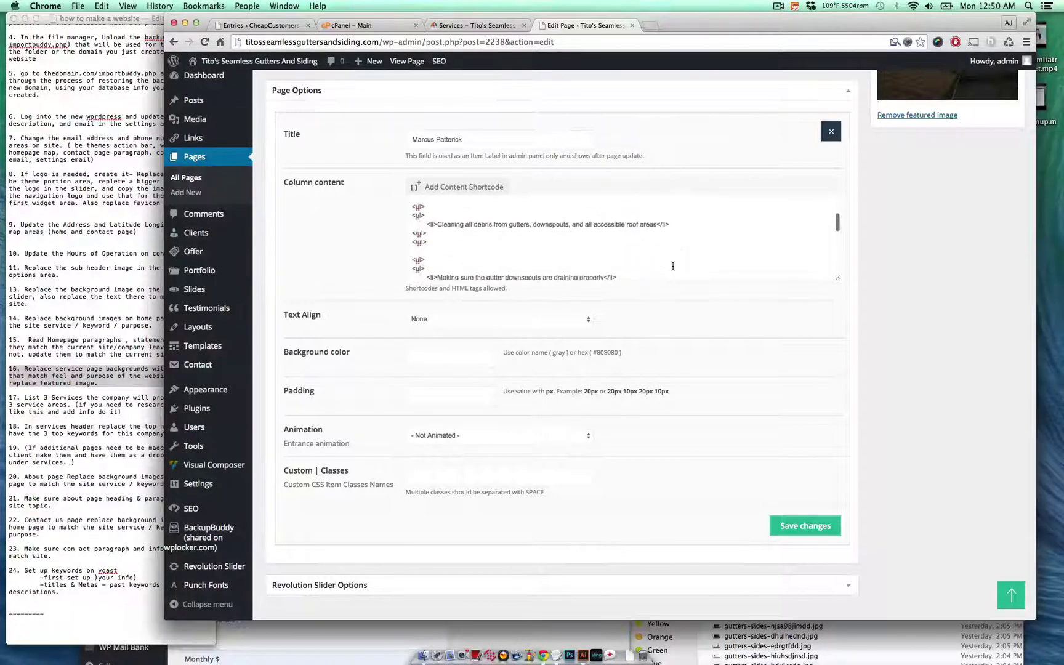
- Save the Gutter Cleaning column edits and look over the live Services page intro
{"action": "left_click", "coordinate": [795, 523]}
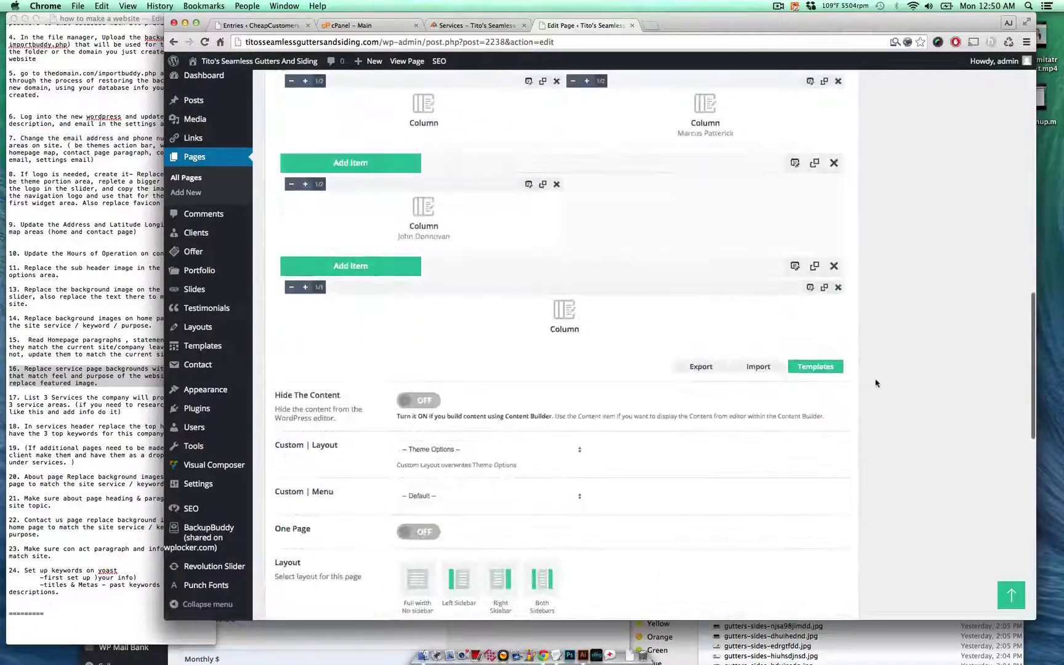
{"action": "left_click", "coordinate": [498, 27]}
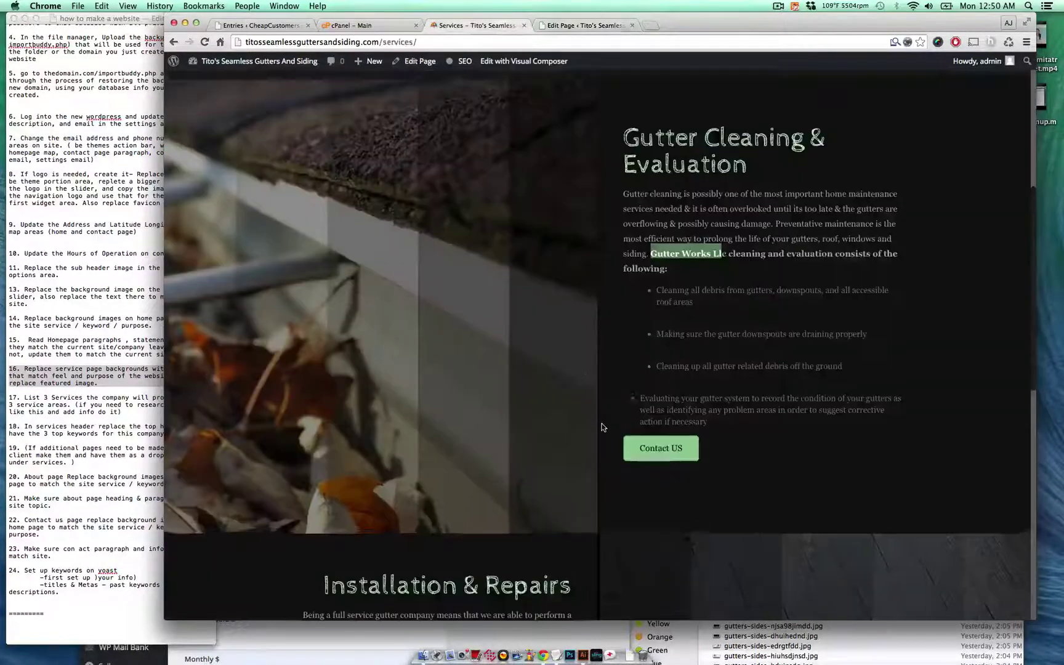
{"action": "scroll", "coordinate": [602, 427], "scroll_direction": "up", "scroll_amount": 10}
{"action": "left_click_drag", "start_coordinate": [403, 272], "coordinate": [588, 363]}
{"action": "left_click", "coordinate": [588, 363]}
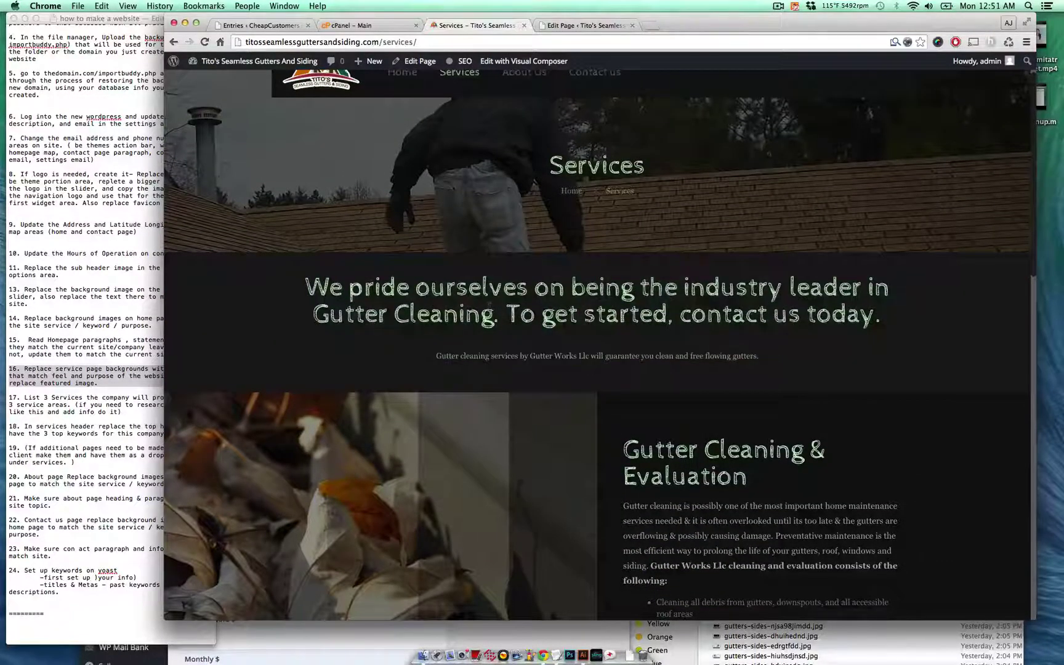
- Check the 'Gutter Cleaning' heading words and the old-company subtitle, then go back to the editor
{"action": "left_click_drag", "start_coordinate": [489, 306], "coordinate": [462, 306]}
{"action": "left_click_drag", "start_coordinate": [483, 365], "coordinate": [534, 349]}
{"action": "left_click", "coordinate": [535, 348]}
{"action": "left_click", "coordinate": [586, 353]}
{"action": "left_click", "coordinate": [585, 25]}
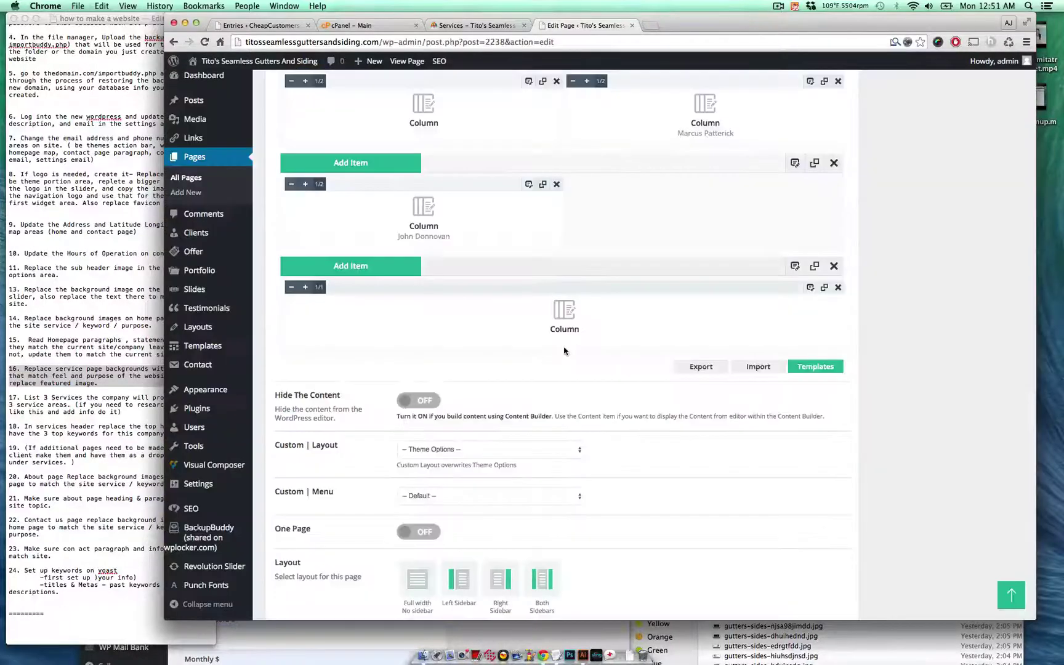
{"action": "scroll", "coordinate": [564, 351], "scroll_direction": "up", "scroll_amount": 5}
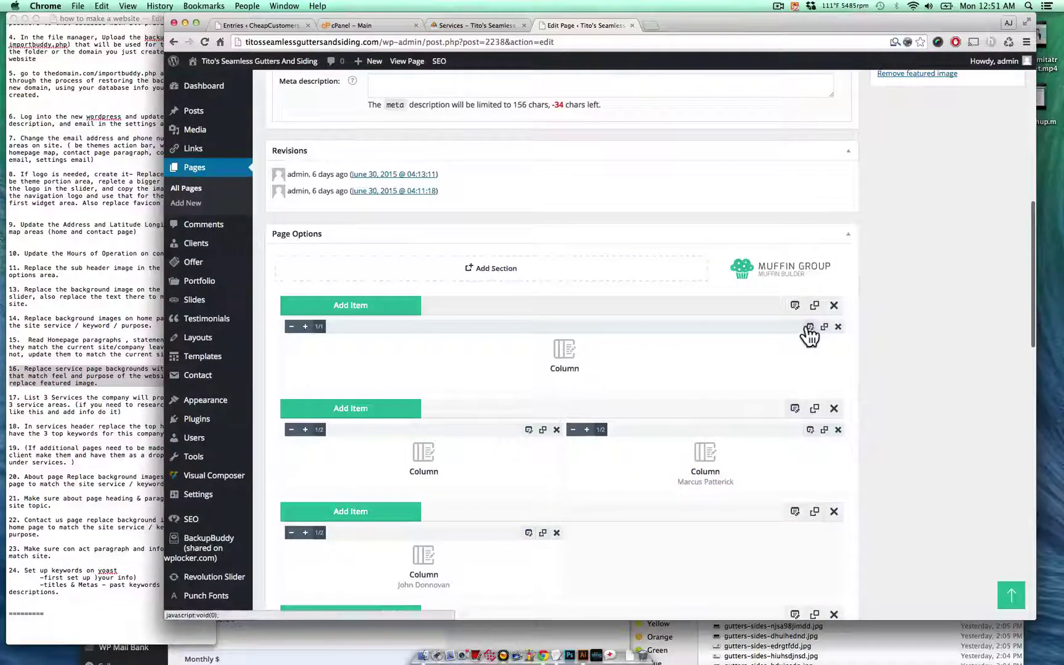
- In the intro column, extend the heading and replace 'Gutter Works Llc' with 'Tito's Seamless Gutters and Repair'
{"action": "left_click", "coordinate": [809, 327]}
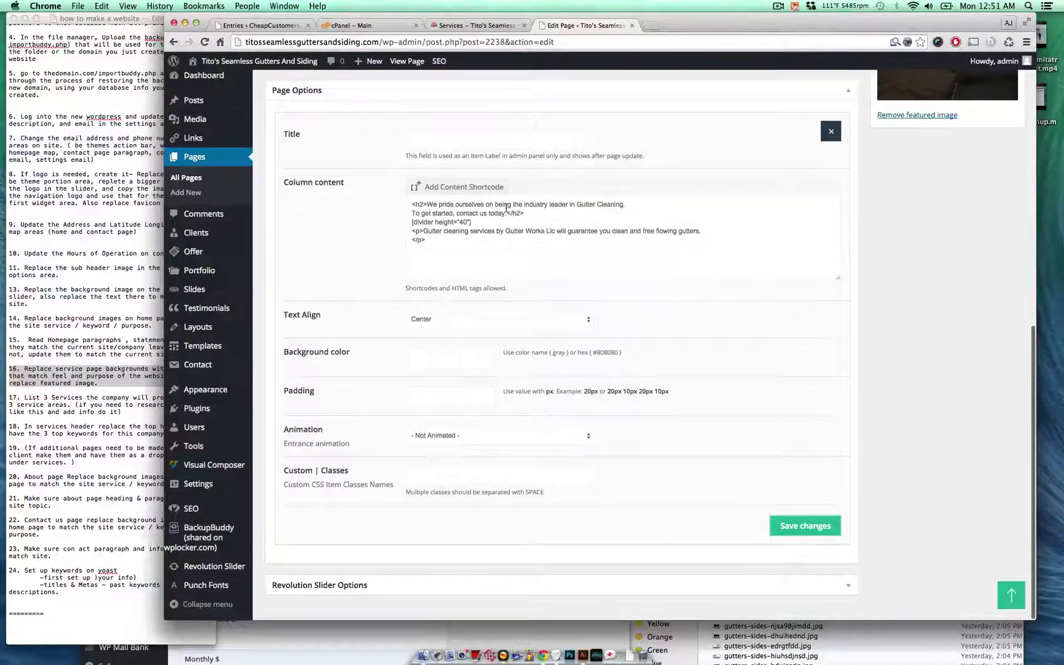
{"action": "left_click", "coordinate": [621, 203]}
{"action": "type", "text": "."}
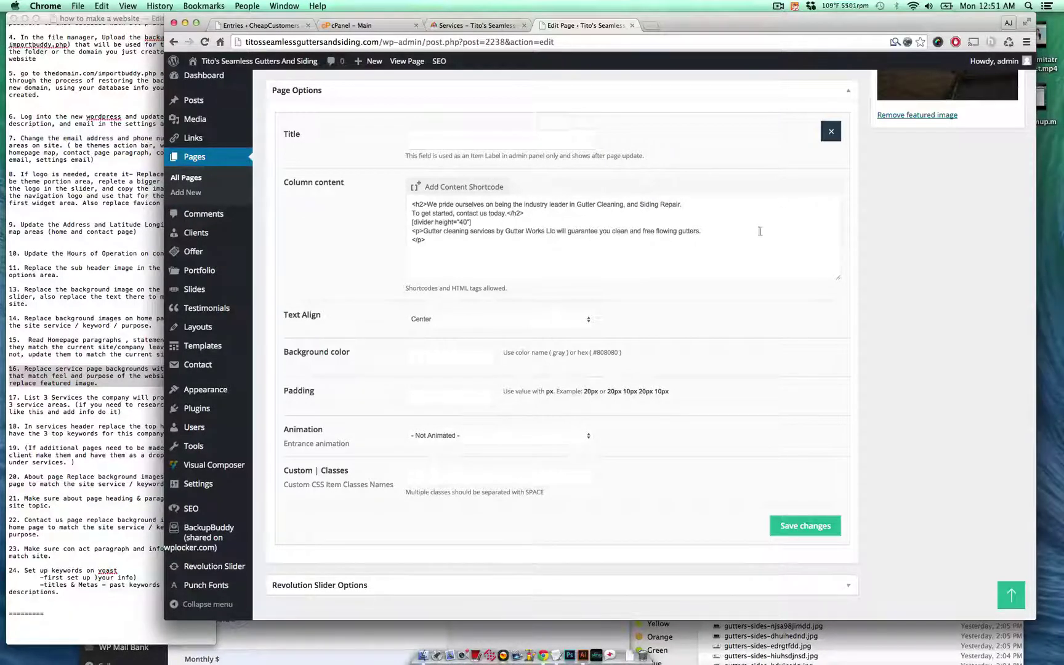
{"action": "left_click_drag", "start_coordinate": [554, 232], "coordinate": [519, 228]}
{"action": "type", "text": "Tito"}
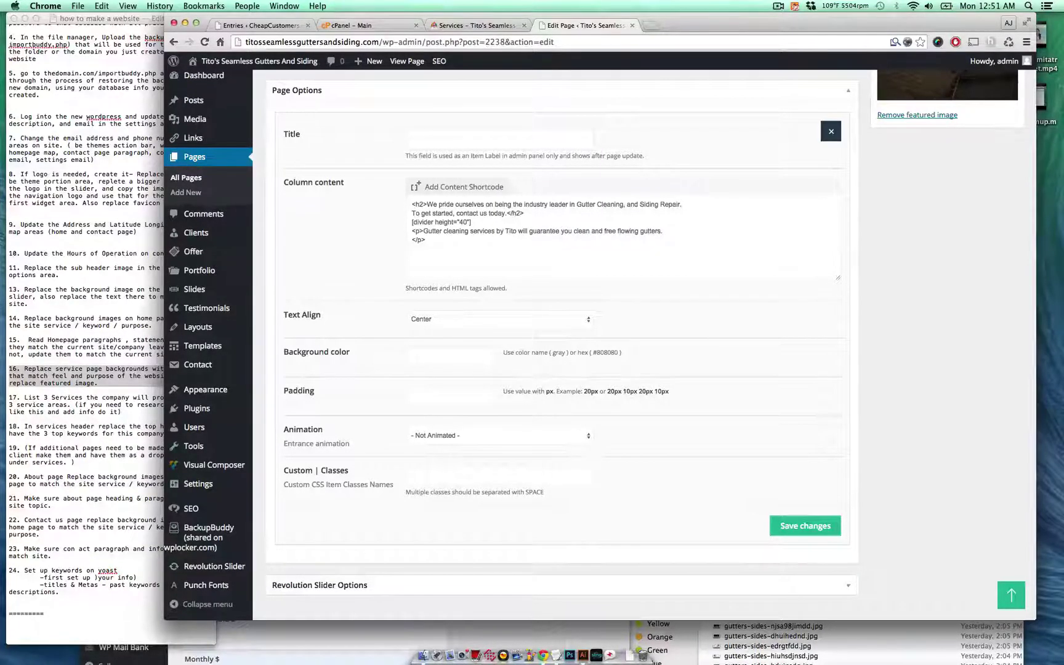
{"action": "type", "text": "'s Seamless"}
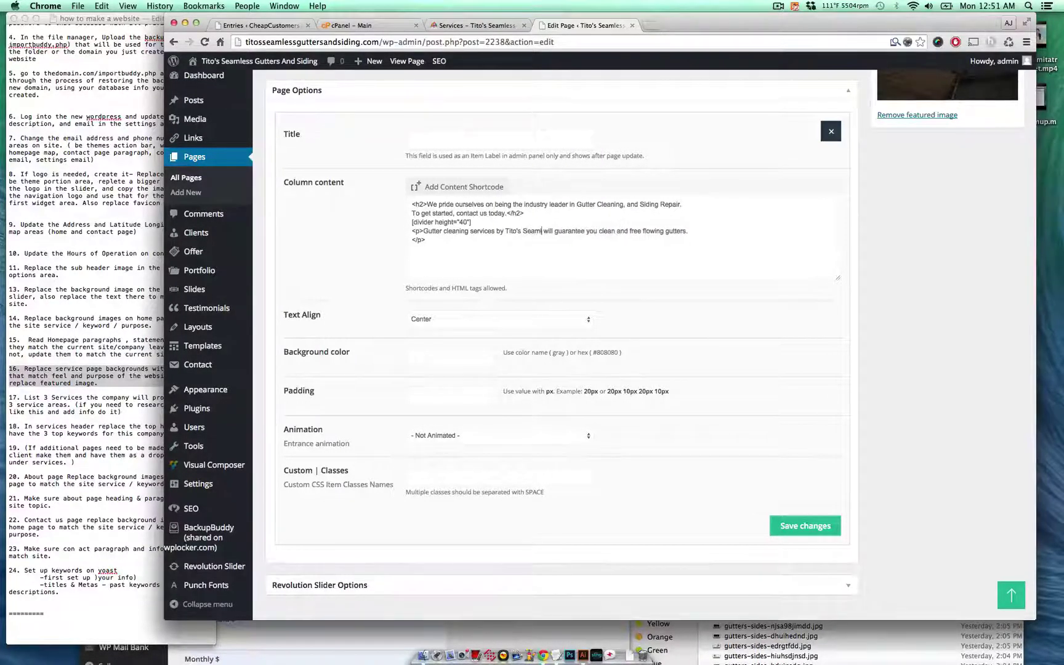
{"action": "type", "text": " Gutt"}
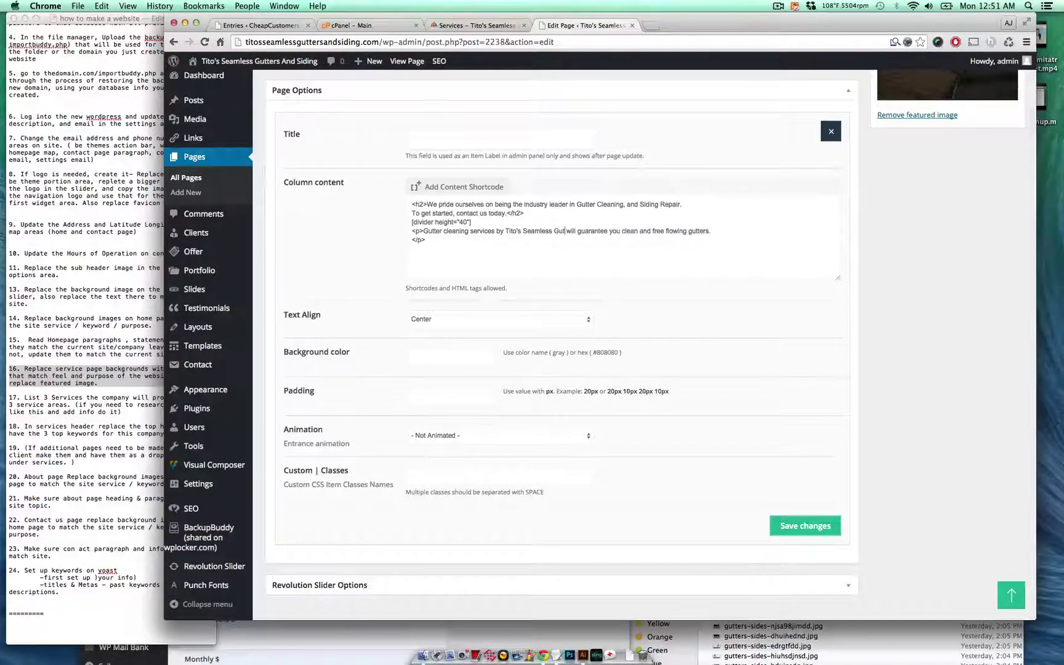
{"action": "type", "text": "ers and Repa"}
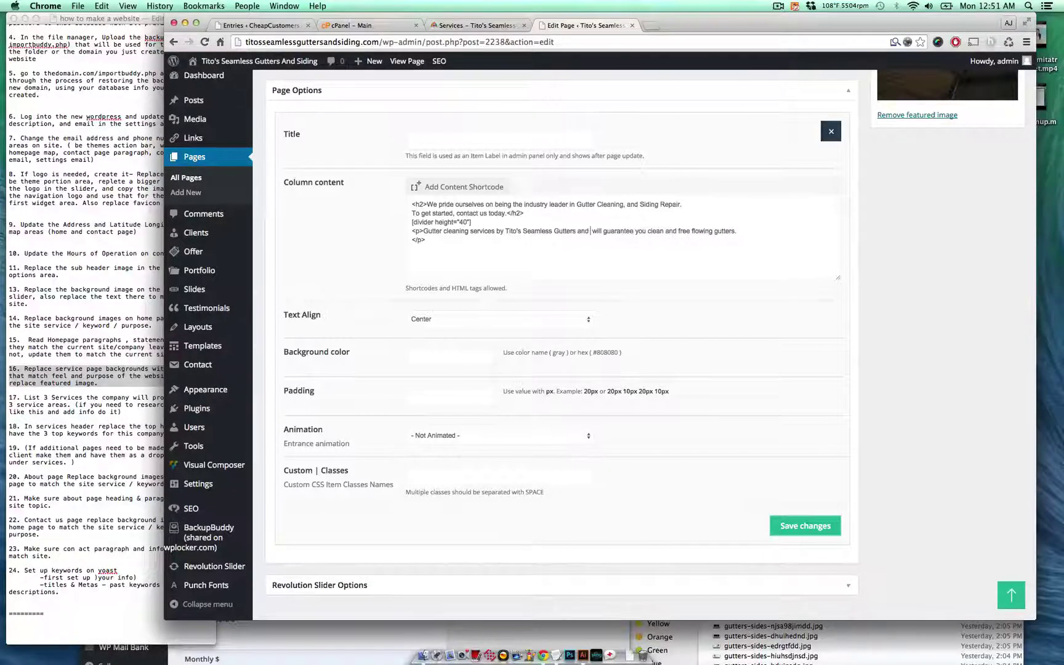
{"action": "type", "text": "ir"}
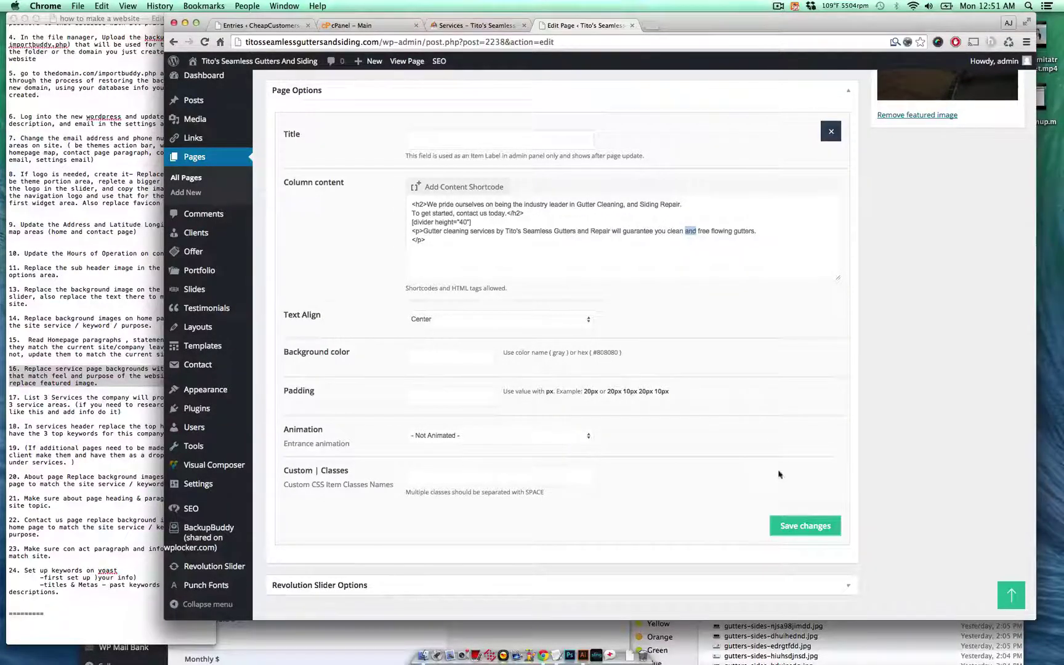
{"action": "left_click", "coordinate": [800, 524]}
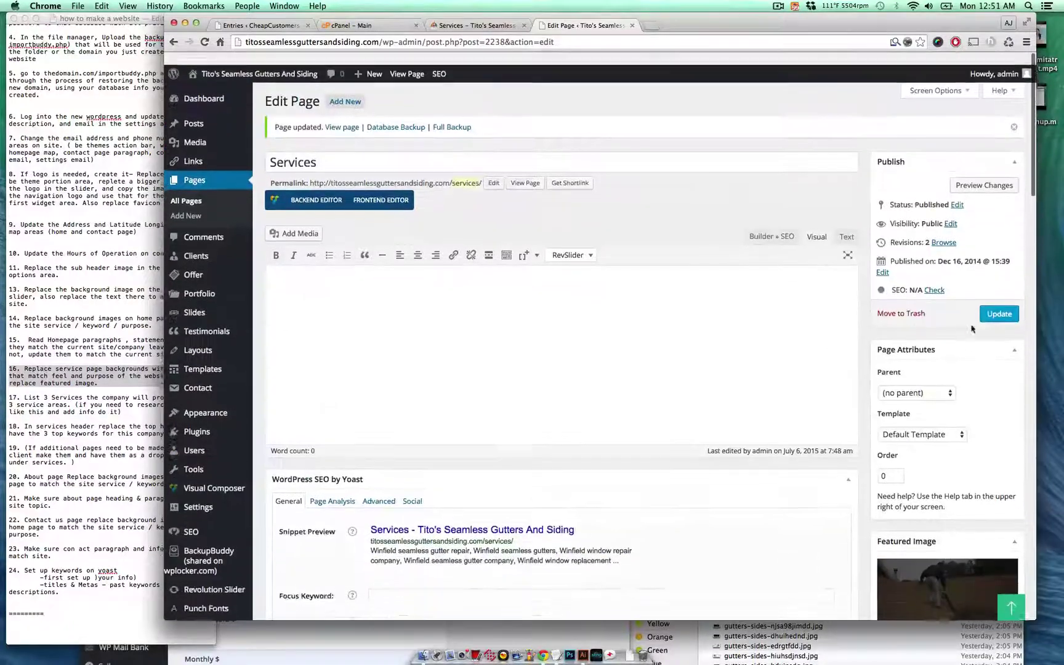
- Update the Services page, then glance at the notes, cPanel dashboard and live page
{"action": "left_click", "coordinate": [998, 313]}
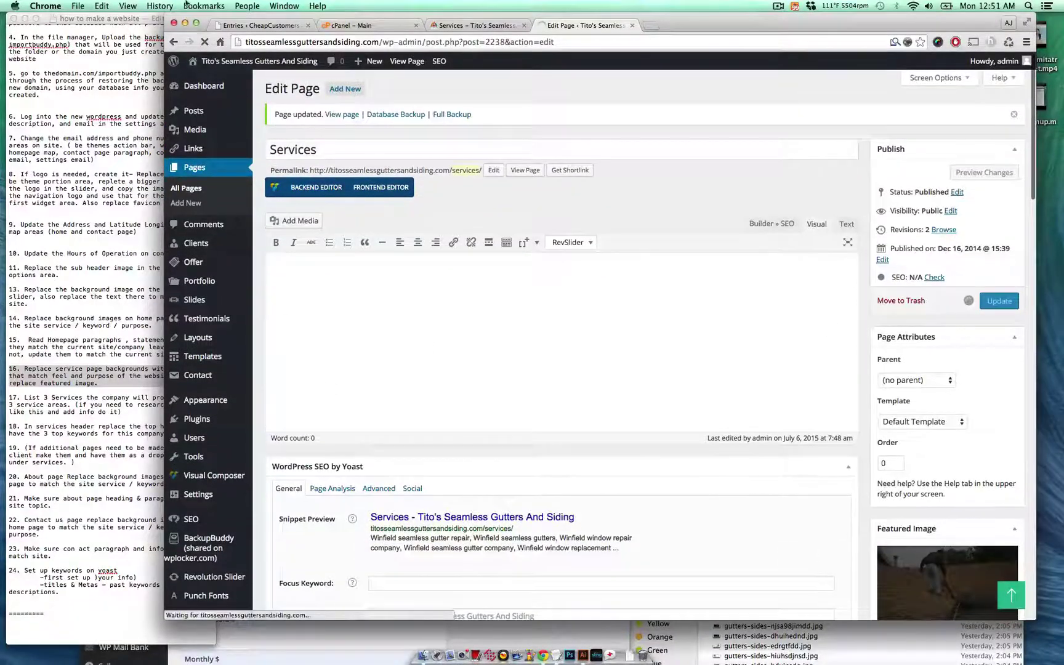
{"action": "left_click", "coordinate": [112, 326]}
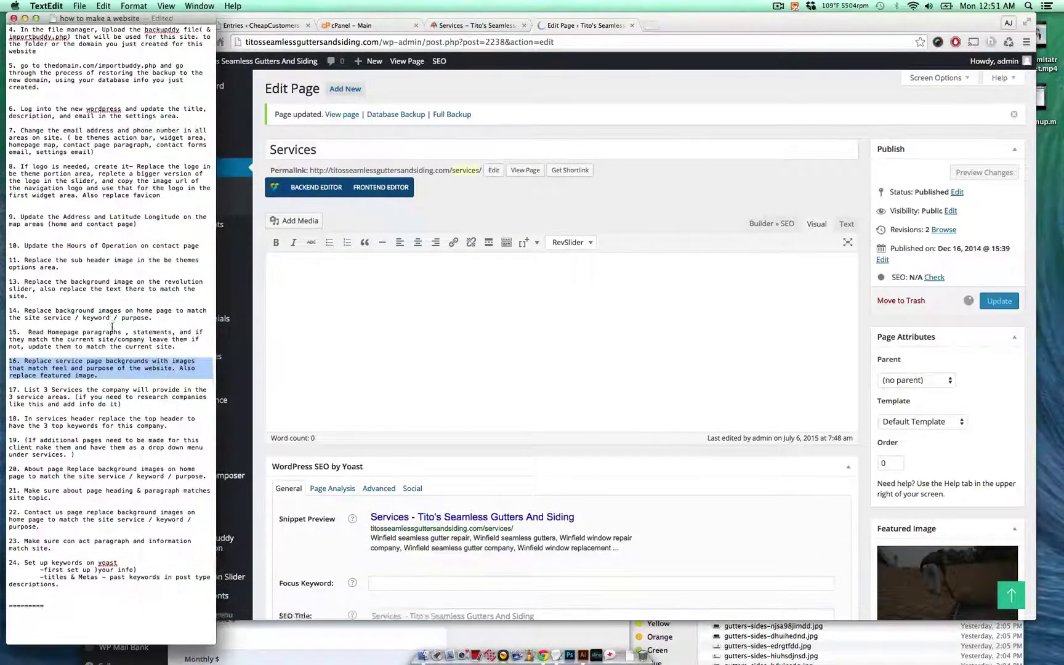
{"action": "scroll", "coordinate": [112, 327], "scroll_direction": "down", "scroll_amount": 5}
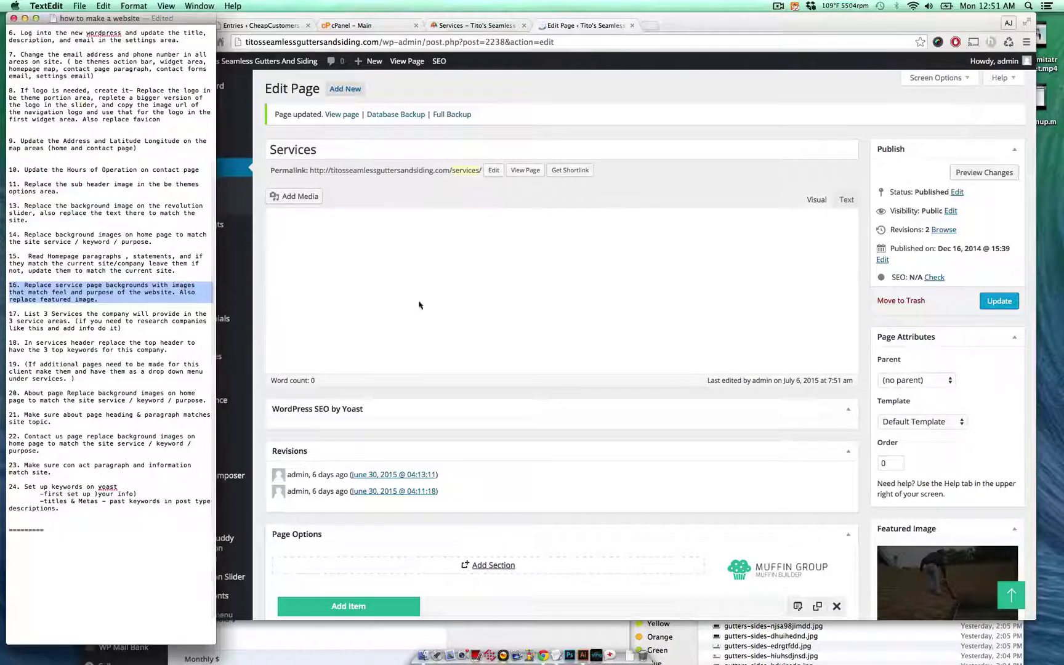
{"action": "left_click", "coordinate": [527, 108]}
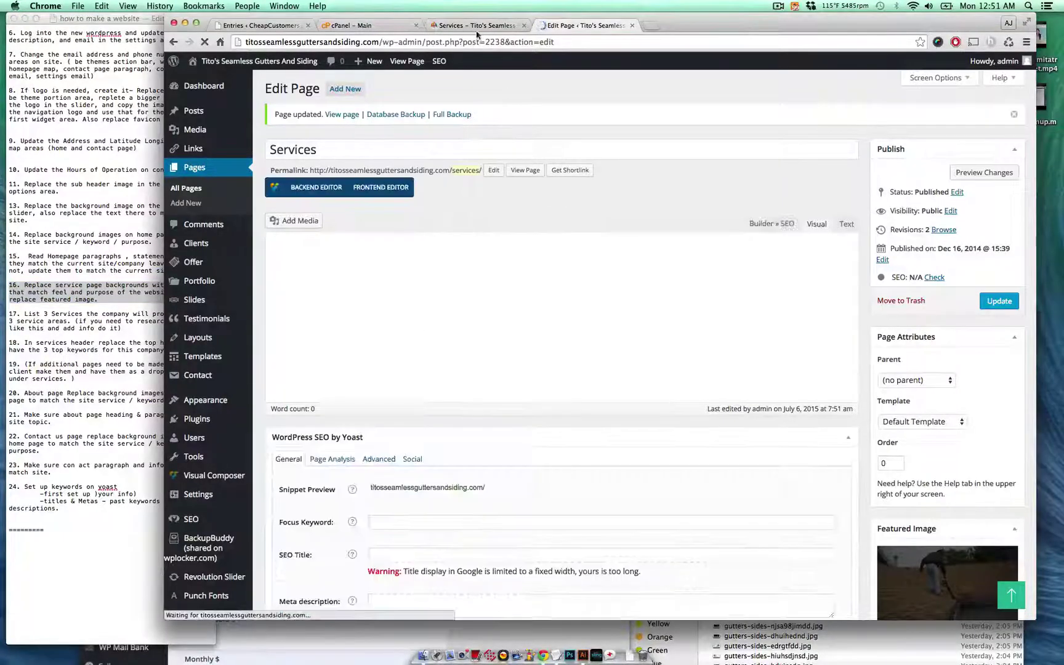
{"action": "left_click", "coordinate": [372, 25]}
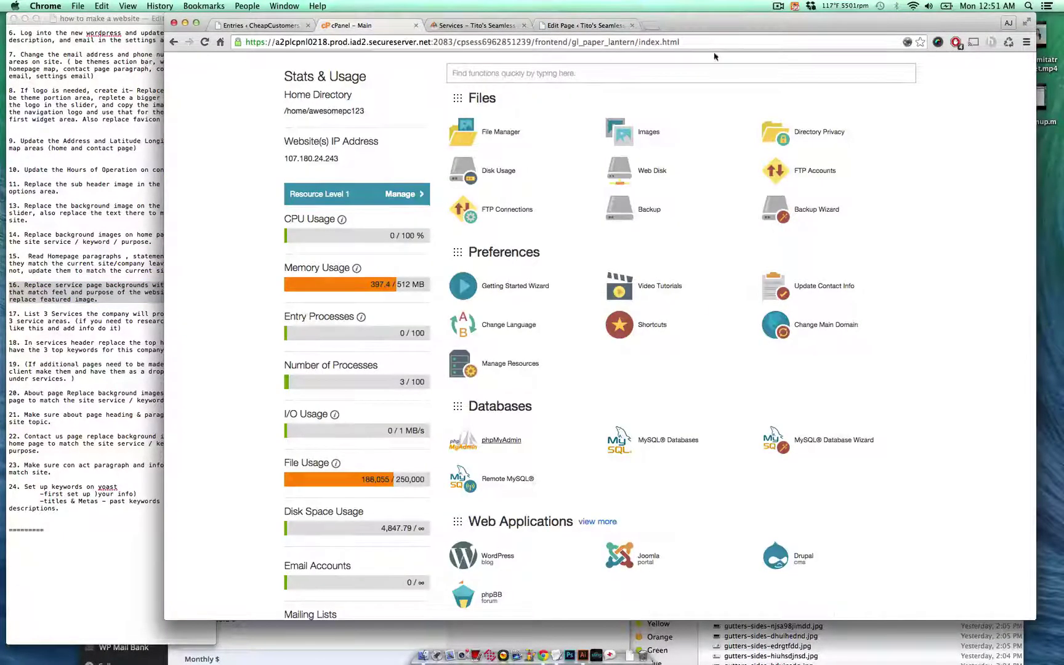
{"action": "left_click", "coordinate": [450, 25]}
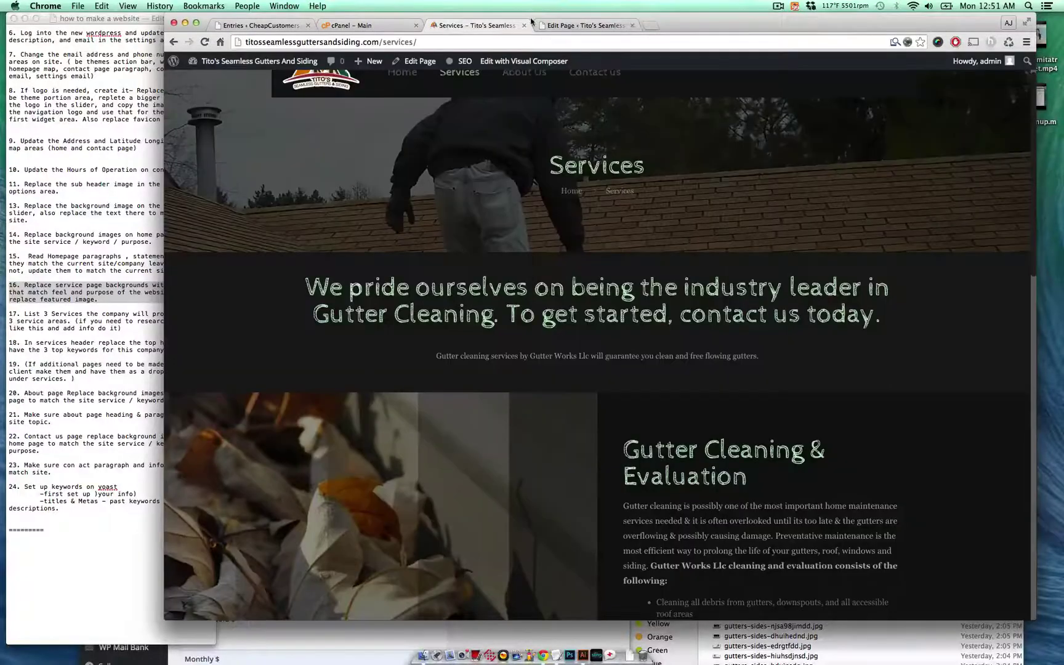
{"action": "left_click", "coordinate": [582, 25]}
- Review task note items 18 and 19, then bring the live Services page back up
{"action": "left_click", "coordinate": [88, 378]}
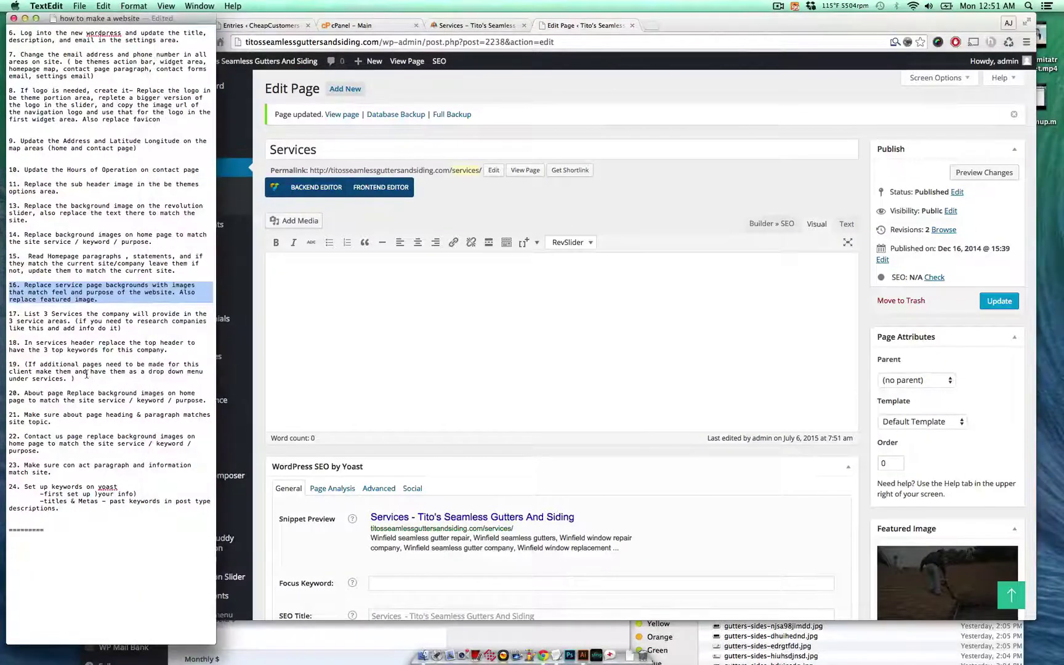
{"action": "left_click", "coordinate": [94, 351]}
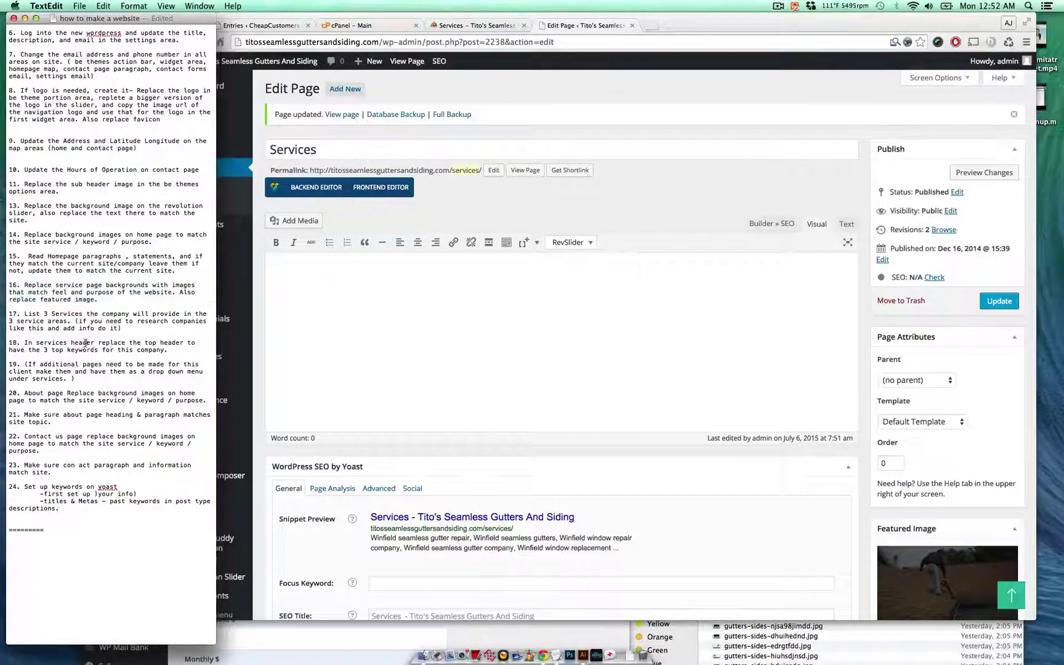
{"action": "triple_click", "coordinate": [86, 343]}
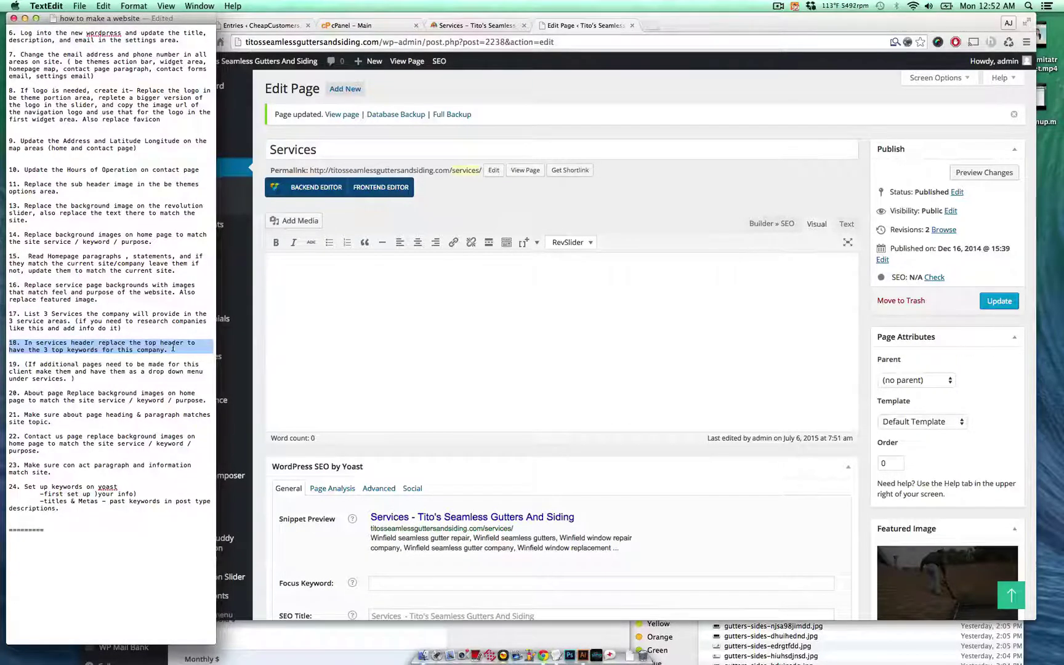
{"action": "left_click", "coordinate": [78, 355]}
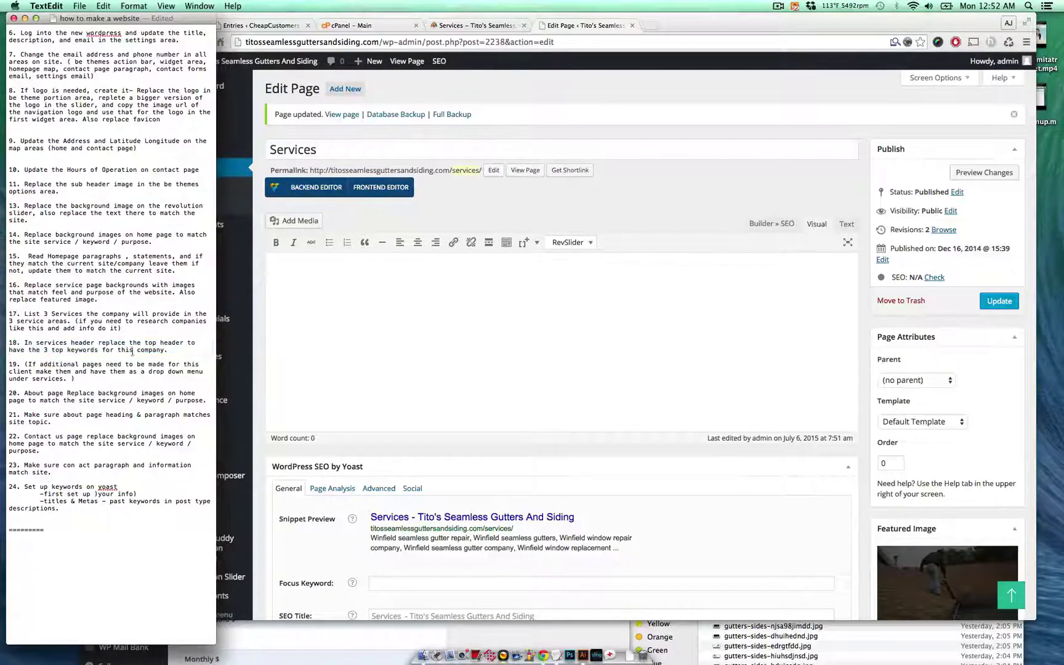
{"action": "triple_click", "coordinate": [111, 370]}
{"action": "left_click", "coordinate": [44, 371]}
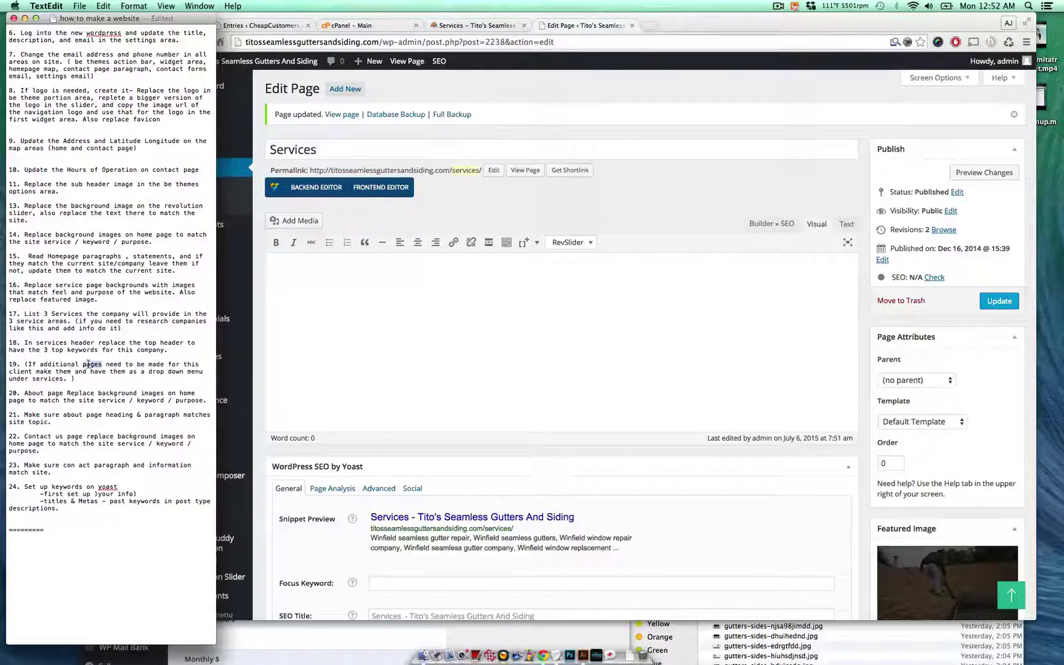
{"action": "triple_click", "coordinate": [88, 364]}
{"action": "left_click", "coordinate": [268, 364]}
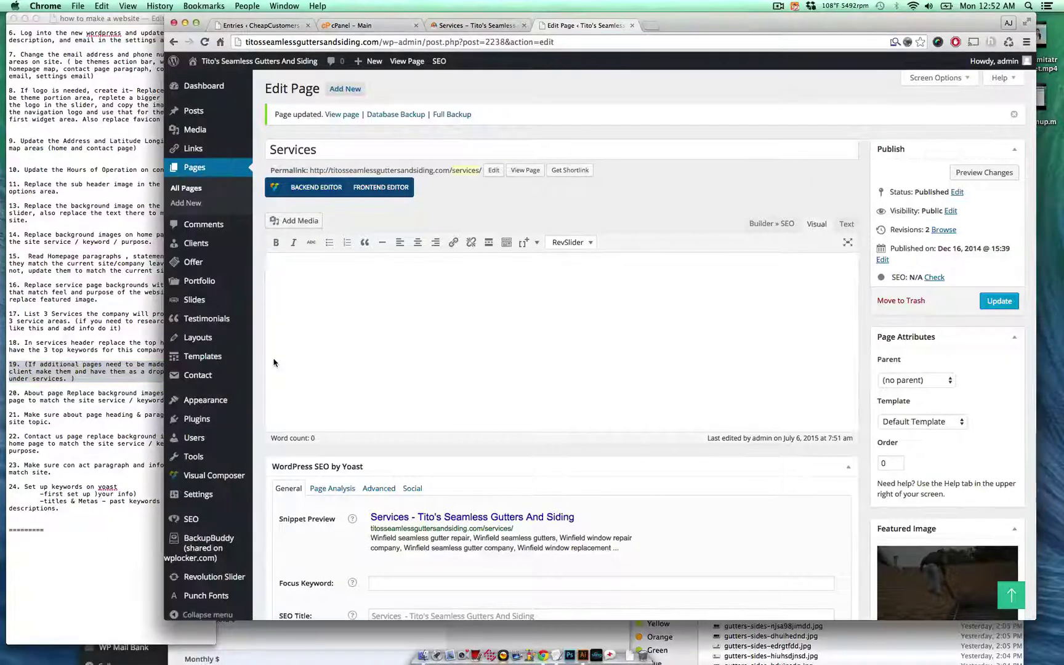
{"action": "left_click", "coordinate": [475, 25]}
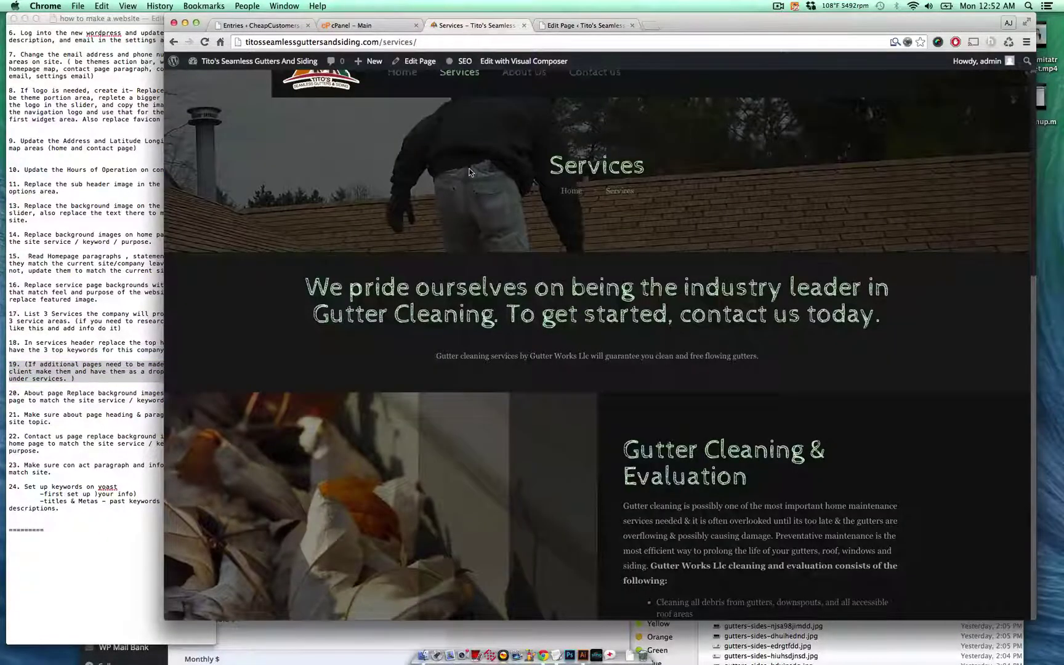
- Reload the live Services page with Cmd+R to load the updated wording
{"action": "scroll", "coordinate": [451, 126], "scroll_direction": "up", "scroll_amount": 2}
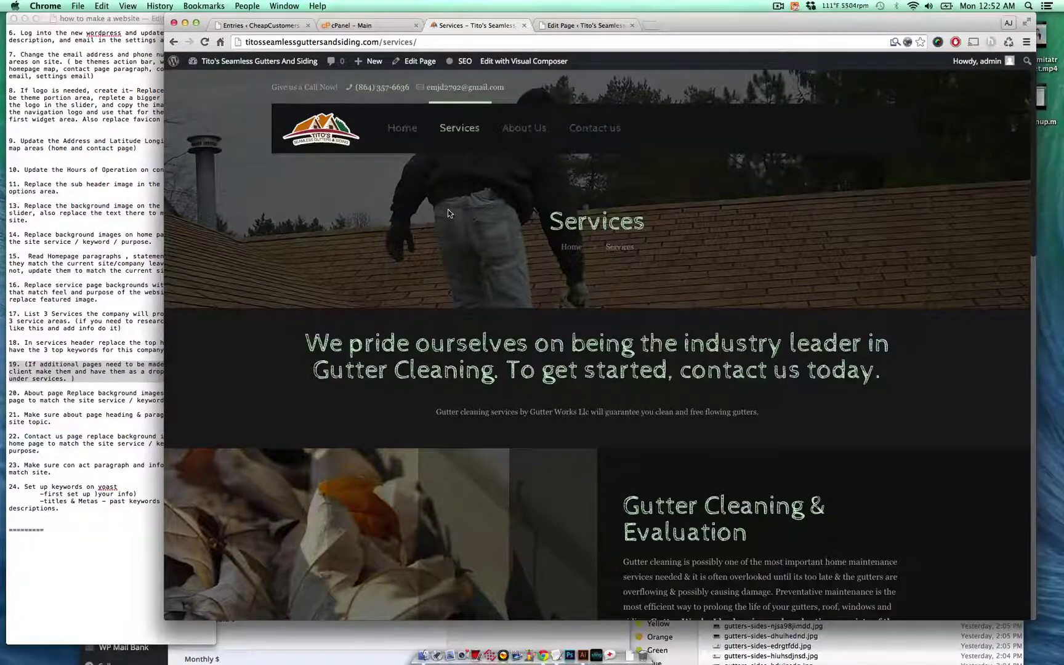
{"action": "mouse_move", "coordinate": [471, 132]}
{"action": "left_click", "coordinate": [105, 376]}
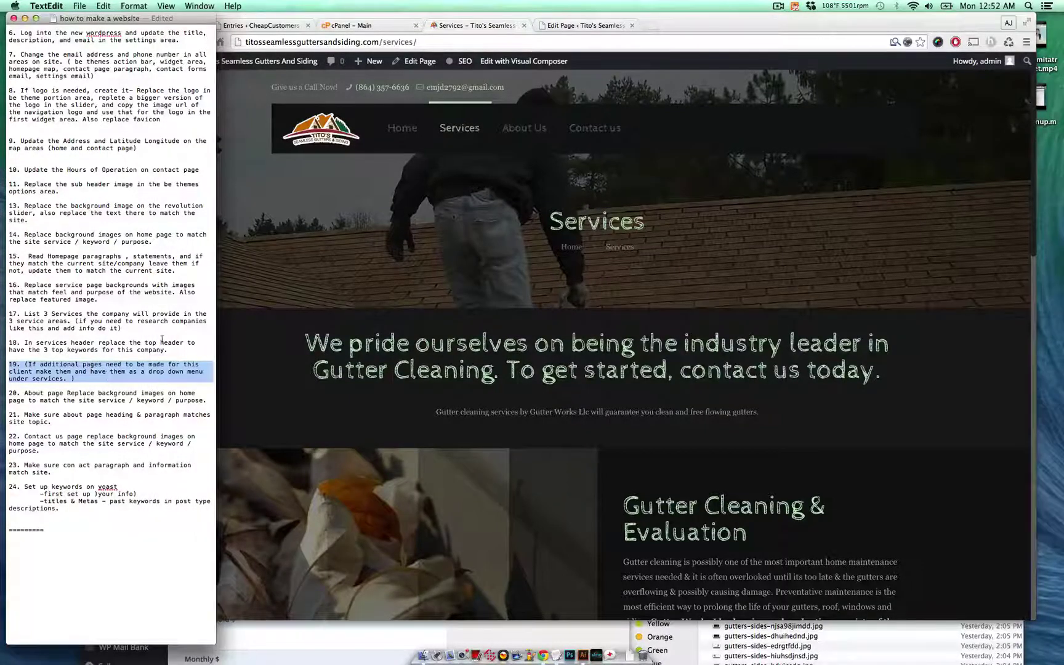
{"action": "left_click", "coordinate": [468, 335]}
{"action": "scroll", "coordinate": [623, 349], "scroll_direction": "down", "scroll_amount": 5}
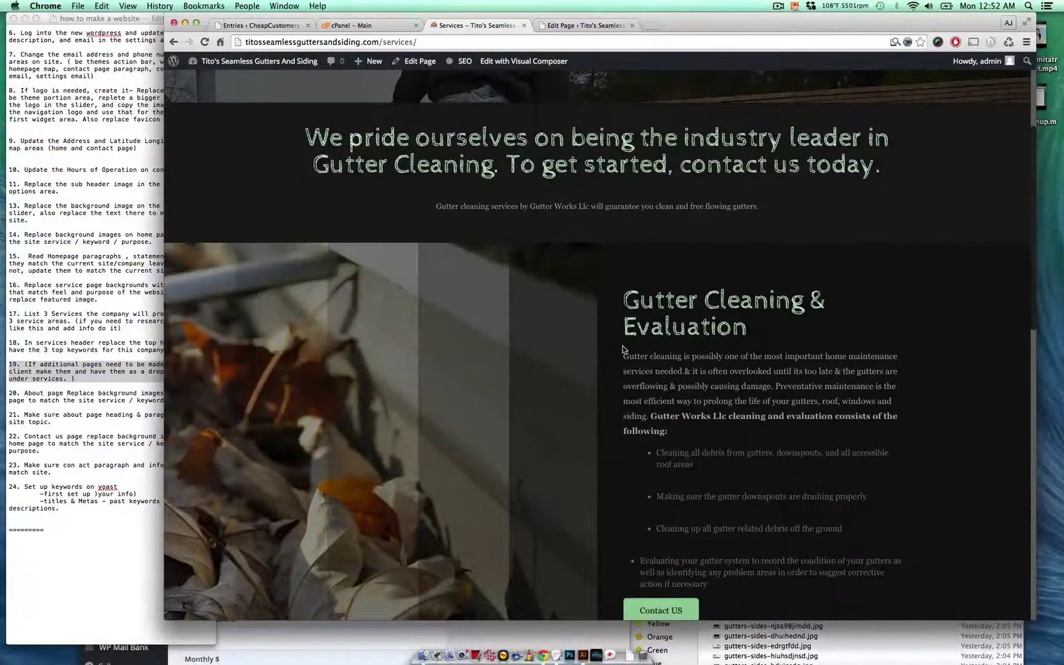
{"action": "key", "text": "super+r"}
- Check checklist item 20, then scroll through the refreshed Services page
{"action": "left_click", "coordinate": [74, 431]}
{"action": "left_click_drag", "start_coordinate": [40, 400], "coordinate": [93, 394]}
{"action": "left_click", "coordinate": [92, 396]}
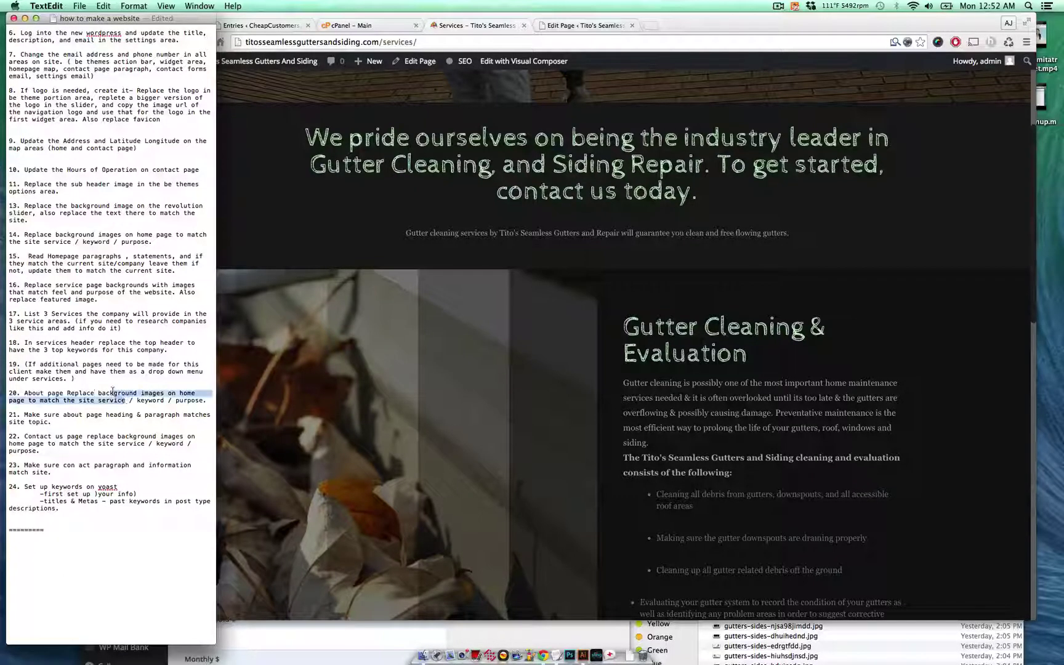
{"action": "left_click", "coordinate": [517, 237]}
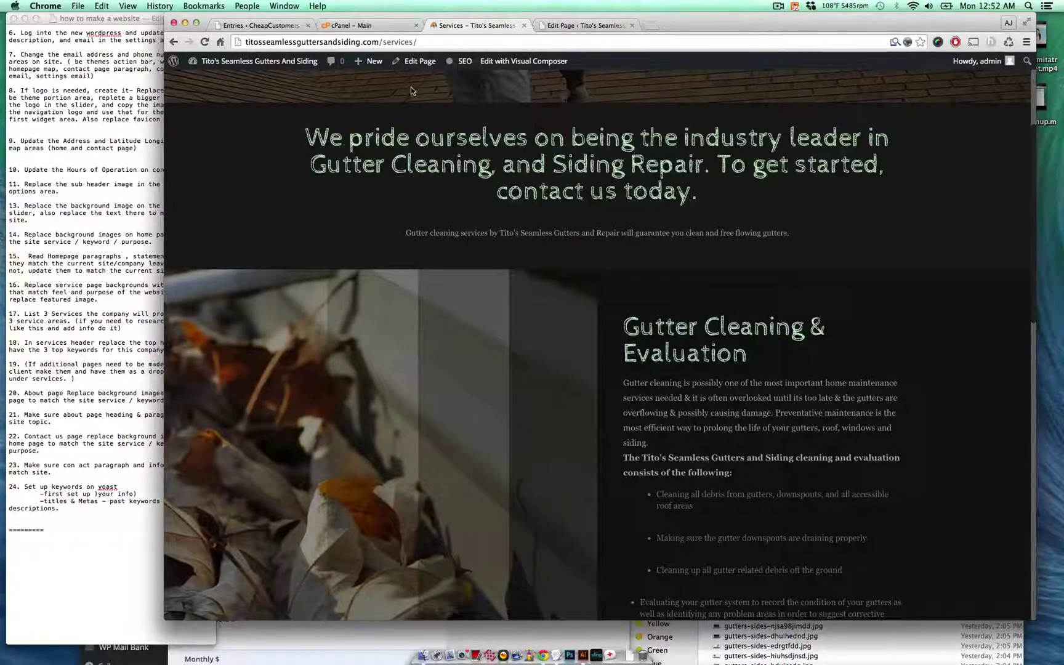
{"action": "scroll", "coordinate": [435, 152], "scroll_direction": "up", "scroll_amount": 5}
{"action": "scroll", "coordinate": [471, 252], "scroll_direction": "down", "scroll_amount": 20}
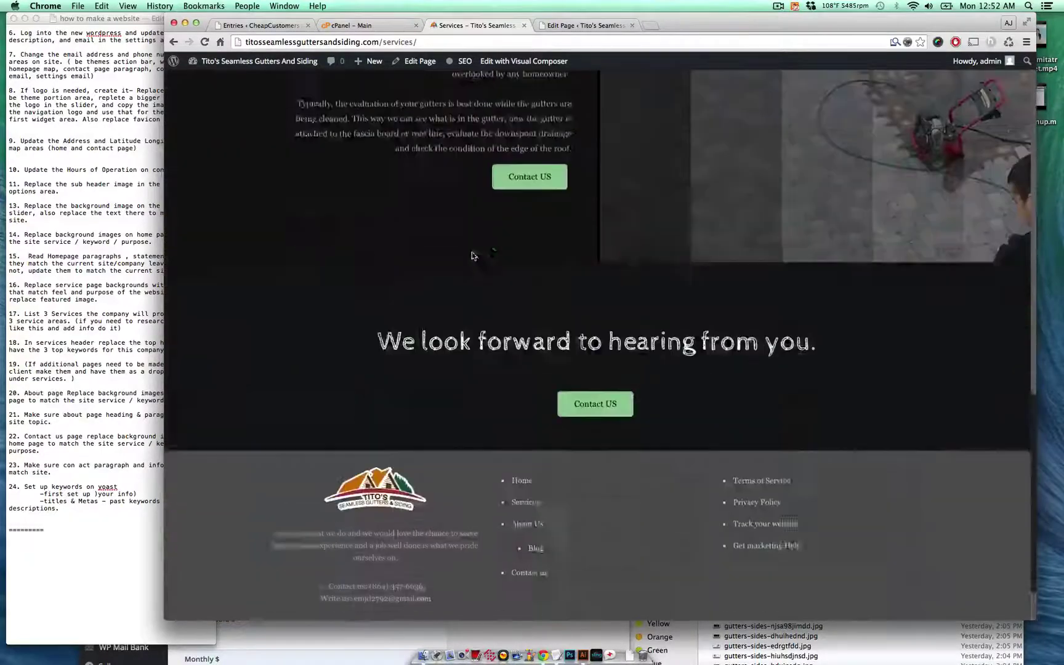
{"action": "scroll", "coordinate": [471, 252], "scroll_direction": "up", "scroll_amount": 20}
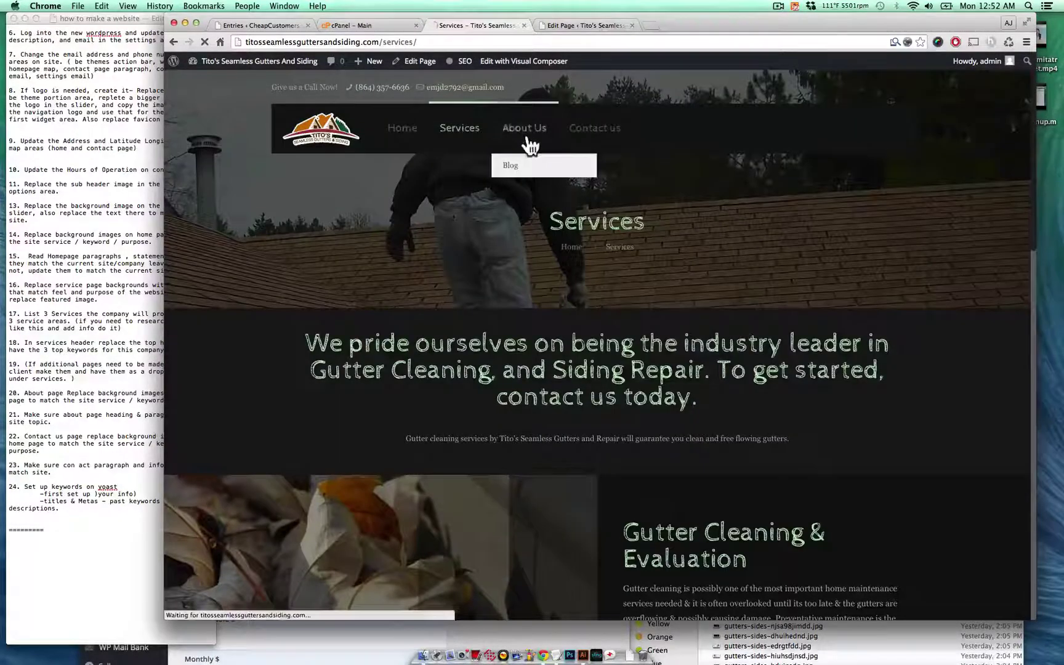
- Open the live About Us page and find the old company name in its intro paragraph
{"action": "left_click", "coordinate": [528, 143]}
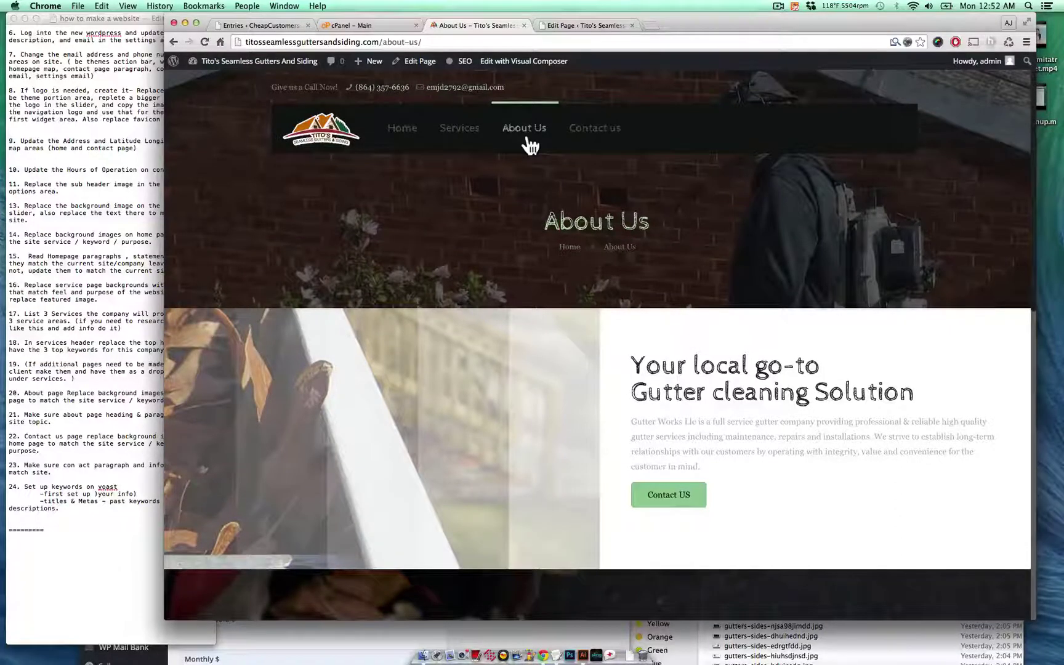
{"action": "scroll", "coordinate": [482, 408], "scroll_direction": "down", "scroll_amount": 15}
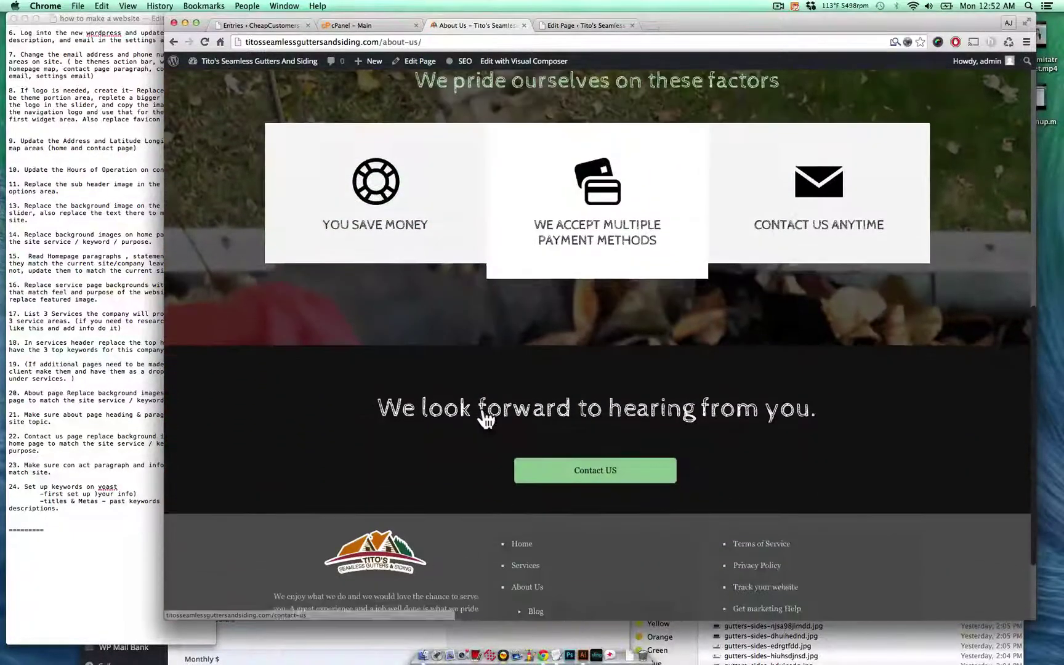
{"action": "scroll", "coordinate": [486, 418], "scroll_direction": "up", "scroll_amount": 15}
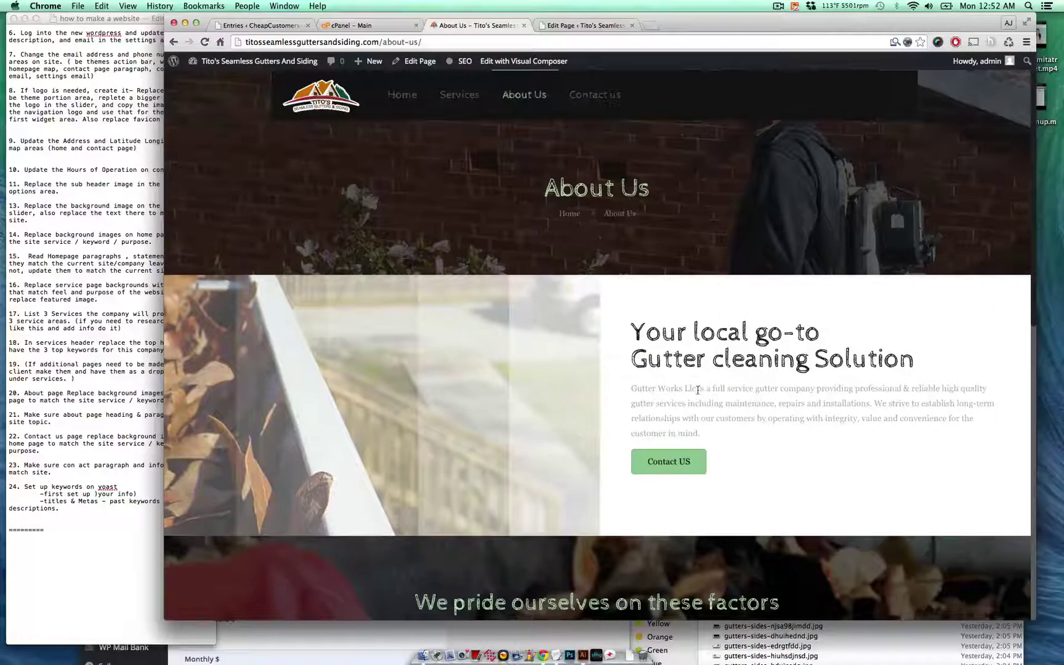
{"action": "left_click_drag", "start_coordinate": [697, 389], "coordinate": [637, 389]}
{"action": "scroll", "coordinate": [769, 417], "scroll_direction": "up", "scroll_amount": 1}
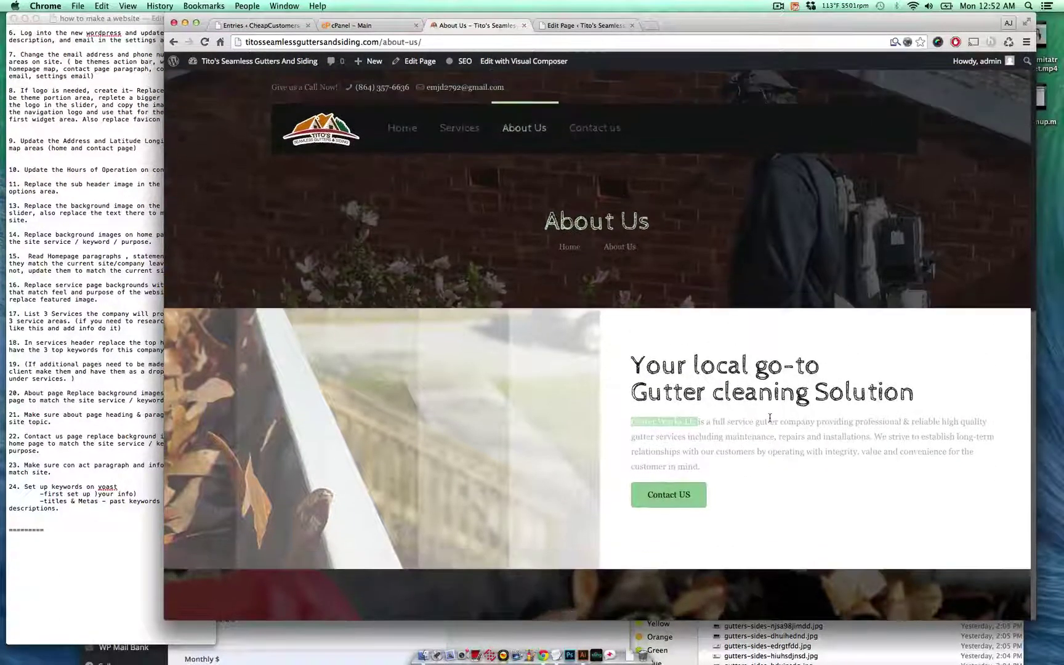
- Open the About Us editor in a new tab and close the older editing tab
{"action": "left_click", "coordinate": [439, 64], "text": "super"}
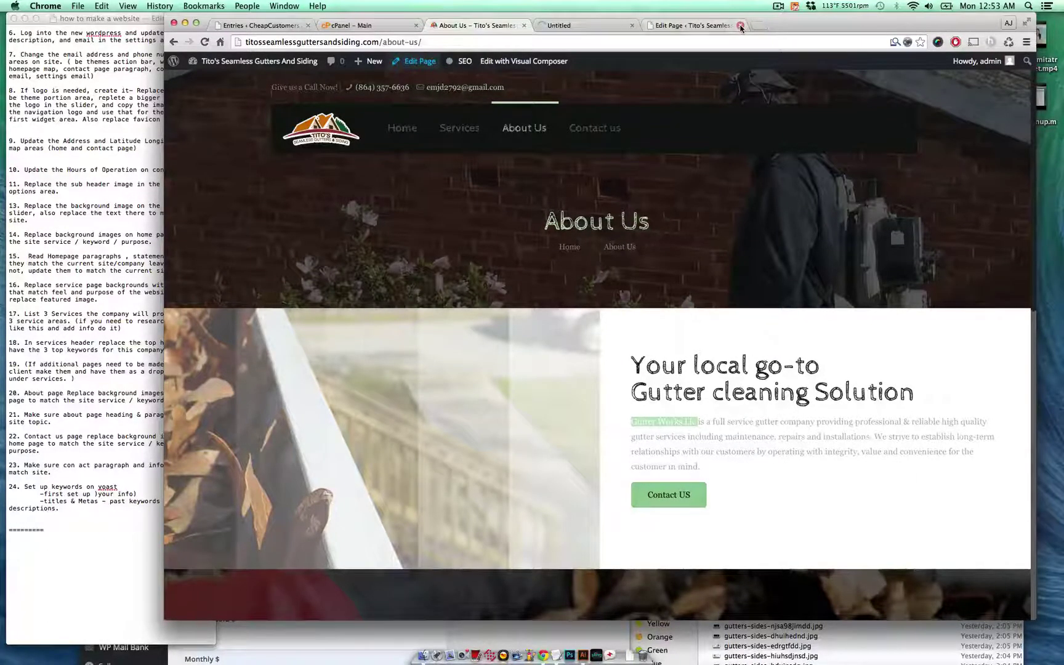
{"action": "left_click", "coordinate": [741, 25]}
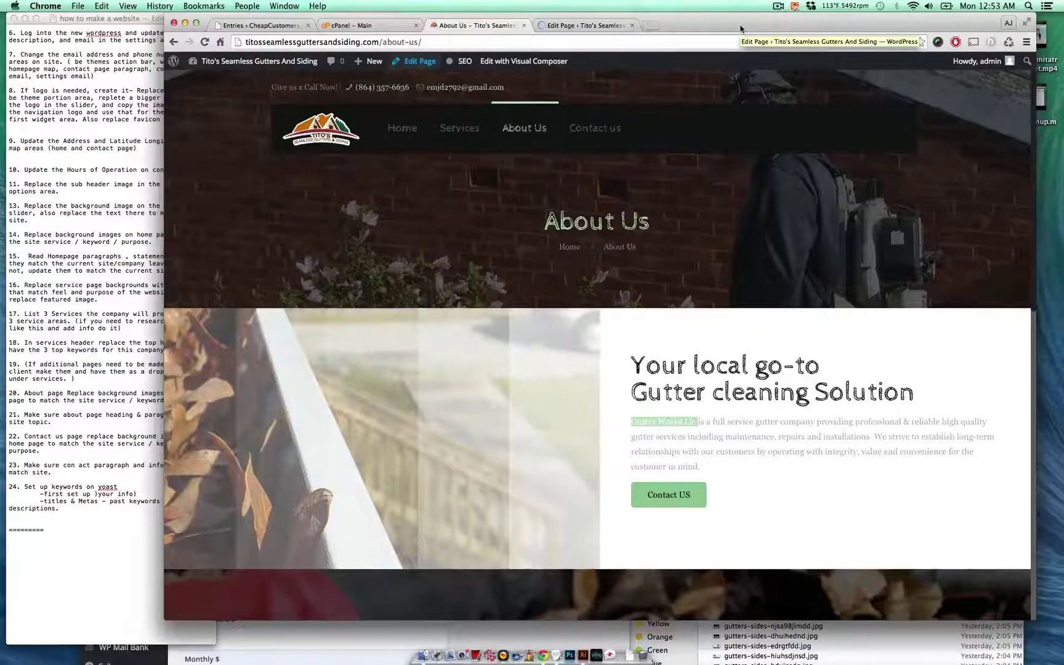
{"action": "left_click", "coordinate": [584, 26]}
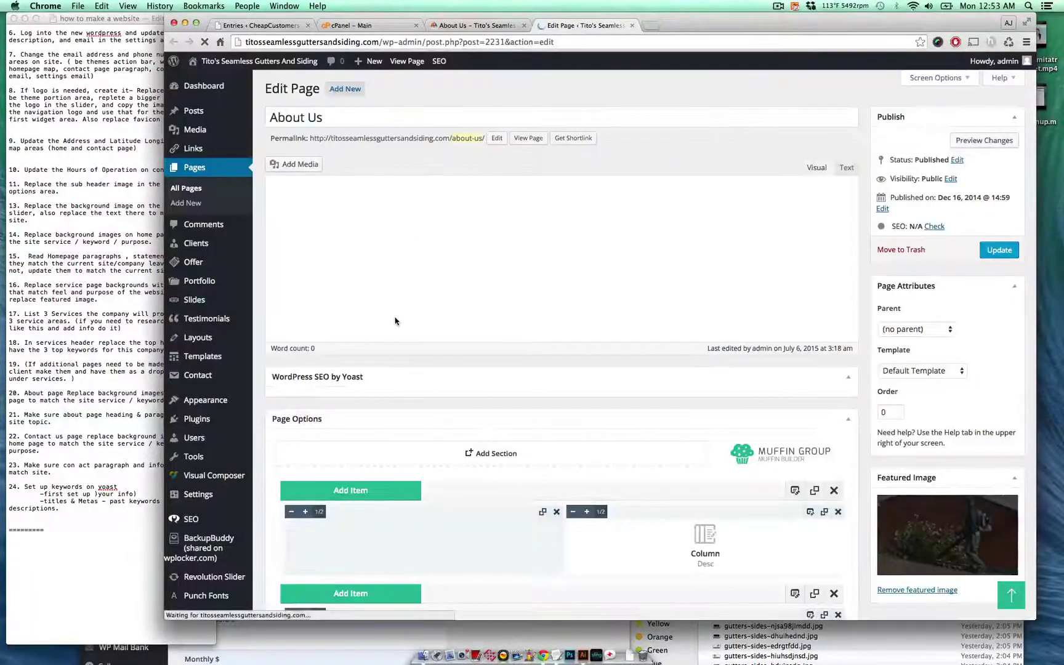
- Open the first About Us section's settings and remove its current background image
{"action": "scroll", "coordinate": [396, 321], "scroll_direction": "down", "scroll_amount": 7}
{"action": "scroll", "coordinate": [396, 320], "scroll_direction": "down", "scroll_amount": 3}
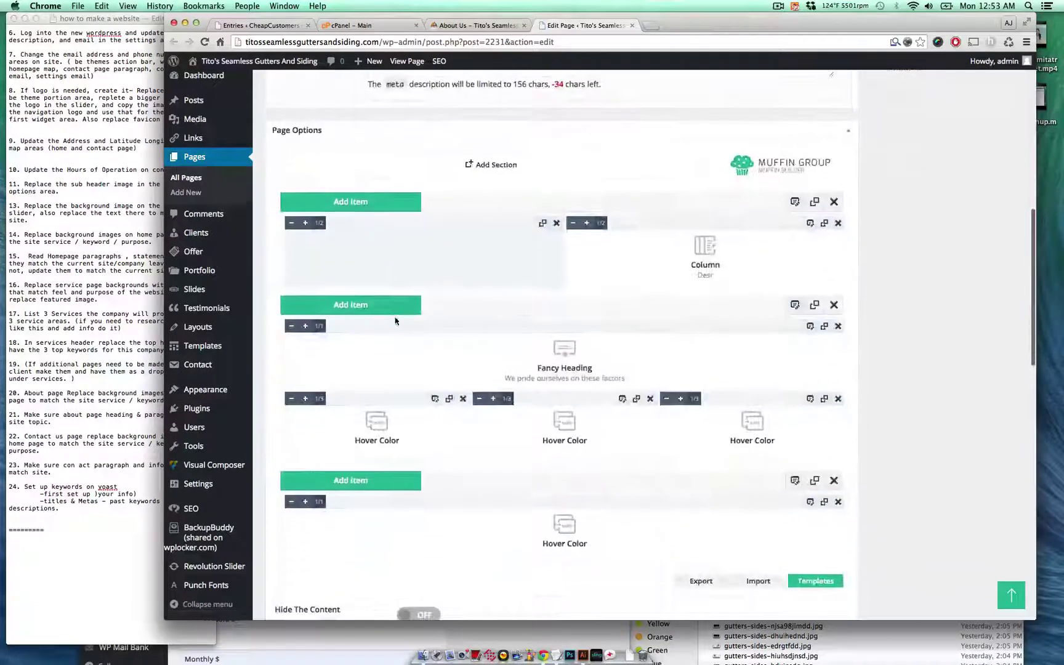
{"action": "left_click", "coordinate": [794, 202]}
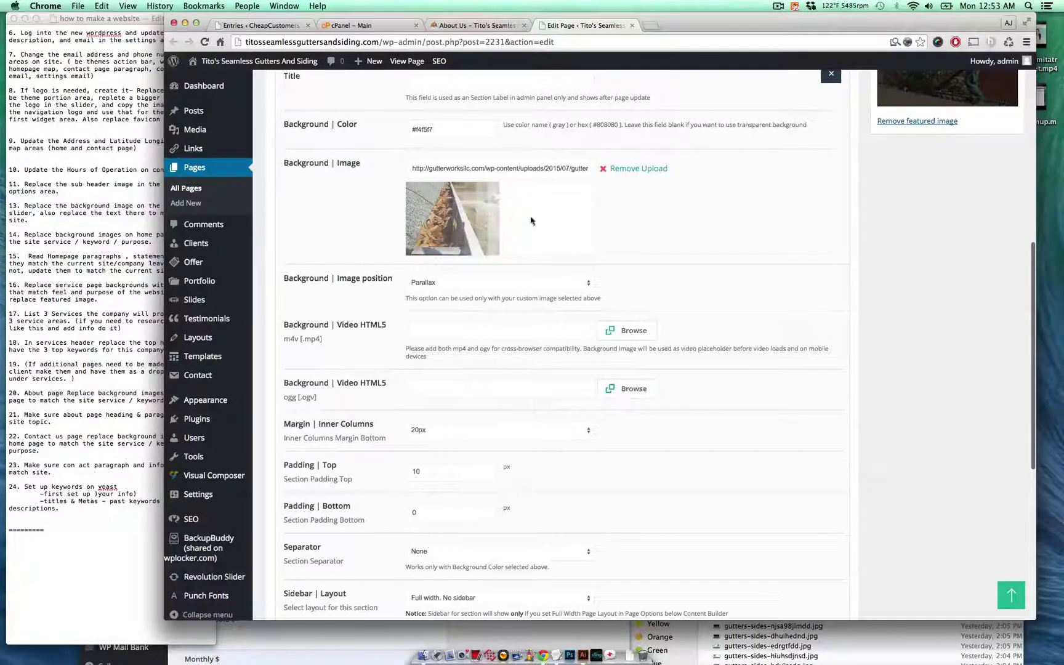
{"action": "left_click", "coordinate": [638, 170]}
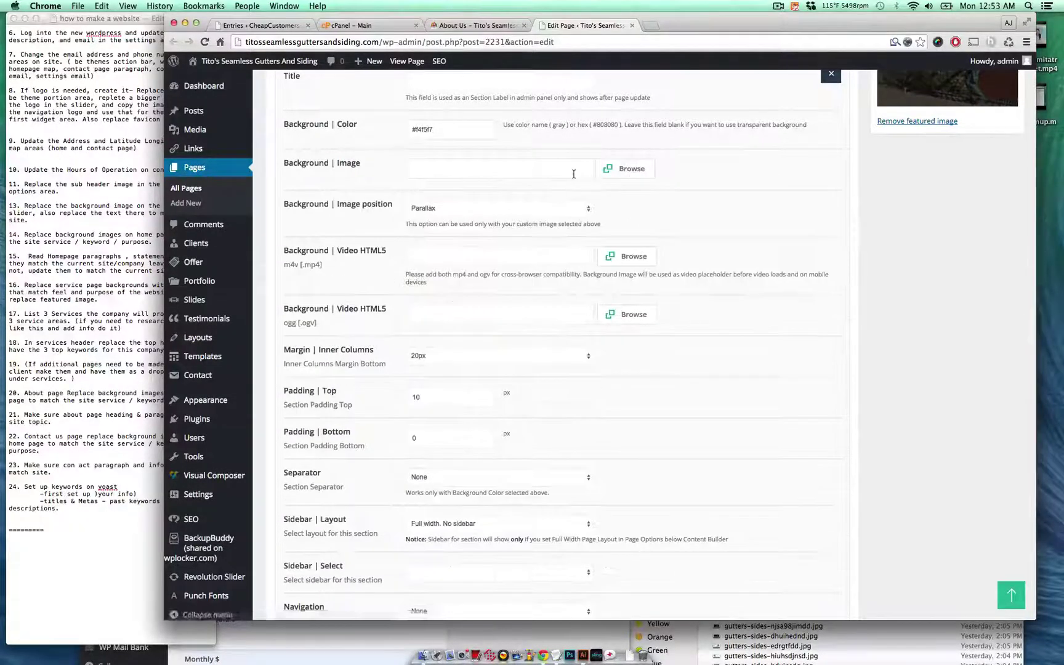
{"action": "left_click", "coordinate": [608, 174]}
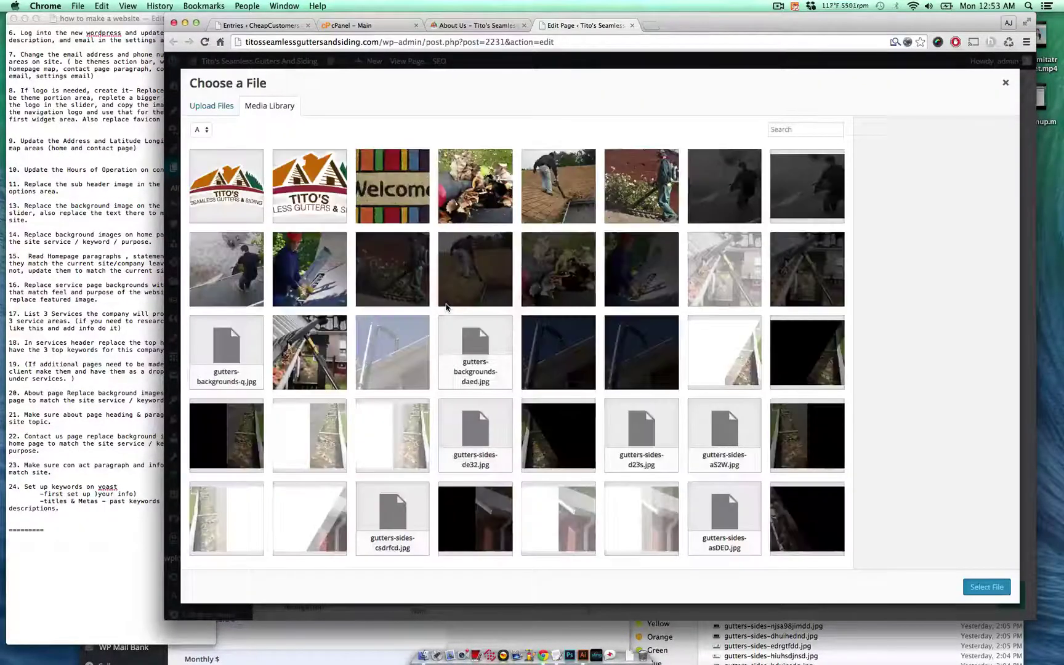
- Choose gutters-sides-dwe3ds.jpg from the media library as the background and save the section
{"action": "scroll", "coordinate": [448, 307], "scroll_direction": "down", "scroll_amount": 2}
{"action": "scroll", "coordinate": [703, 302], "scroll_direction": "down", "scroll_amount": 2}
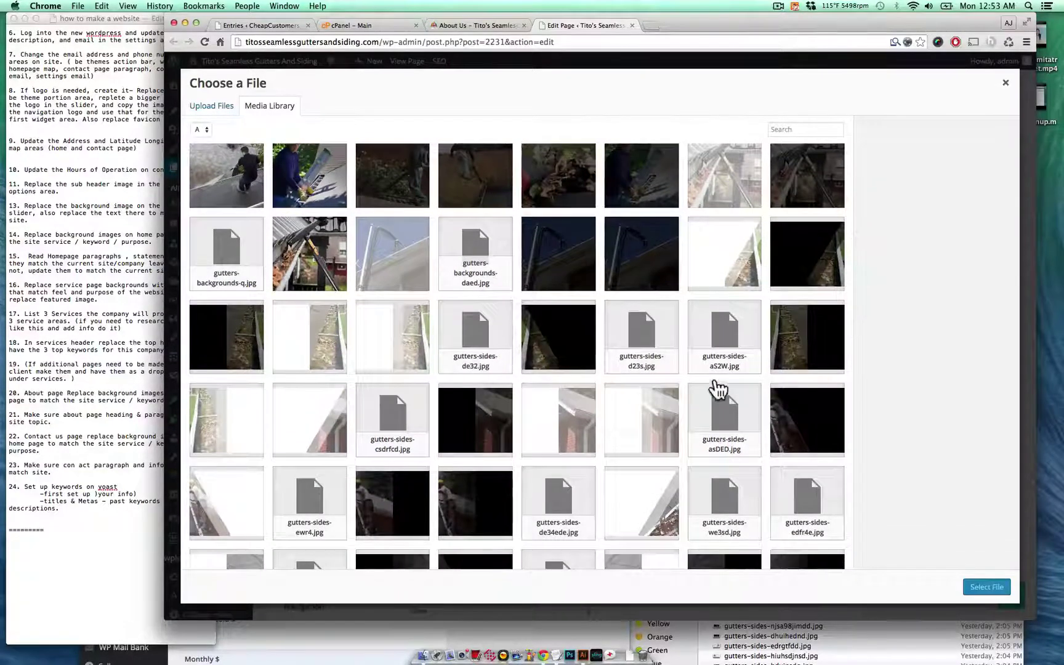
{"action": "left_click", "coordinate": [635, 428]}
{"action": "left_click", "coordinate": [587, 423]}
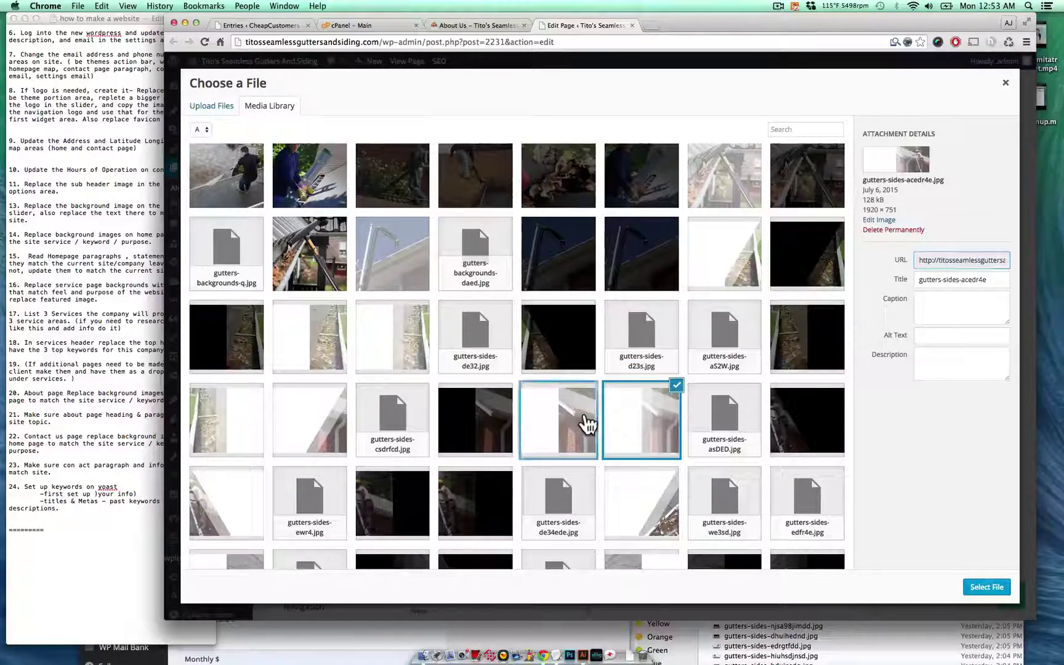
{"action": "scroll", "coordinate": [448, 459], "scroll_direction": "down", "scroll_amount": 3}
{"action": "left_click", "coordinate": [637, 468]}
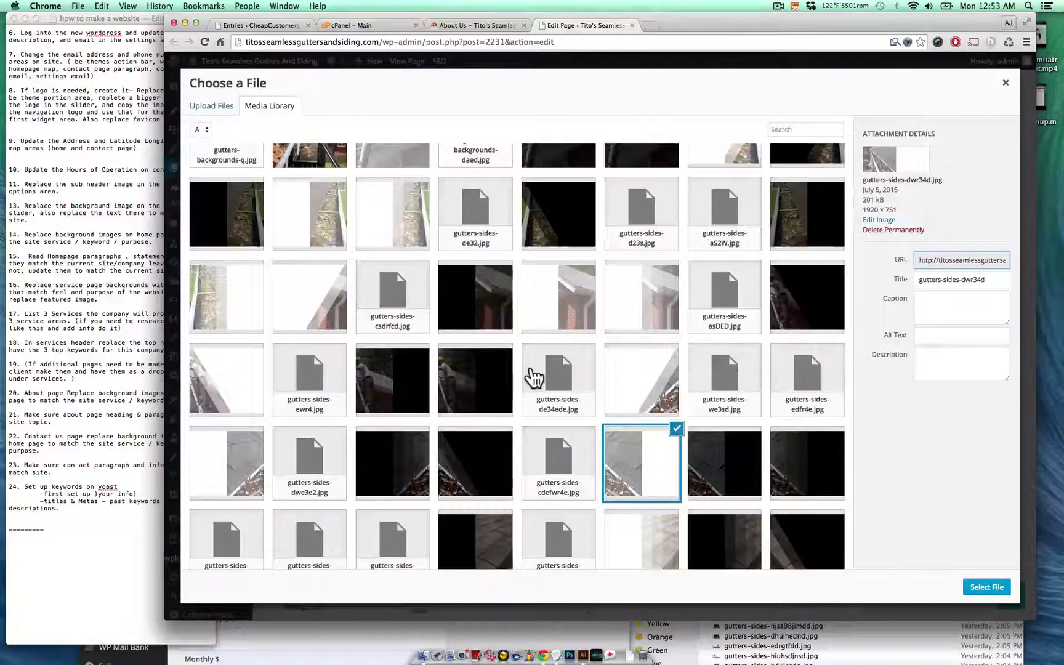
{"action": "scroll", "coordinate": [534, 375], "scroll_direction": "down", "scroll_amount": 5}
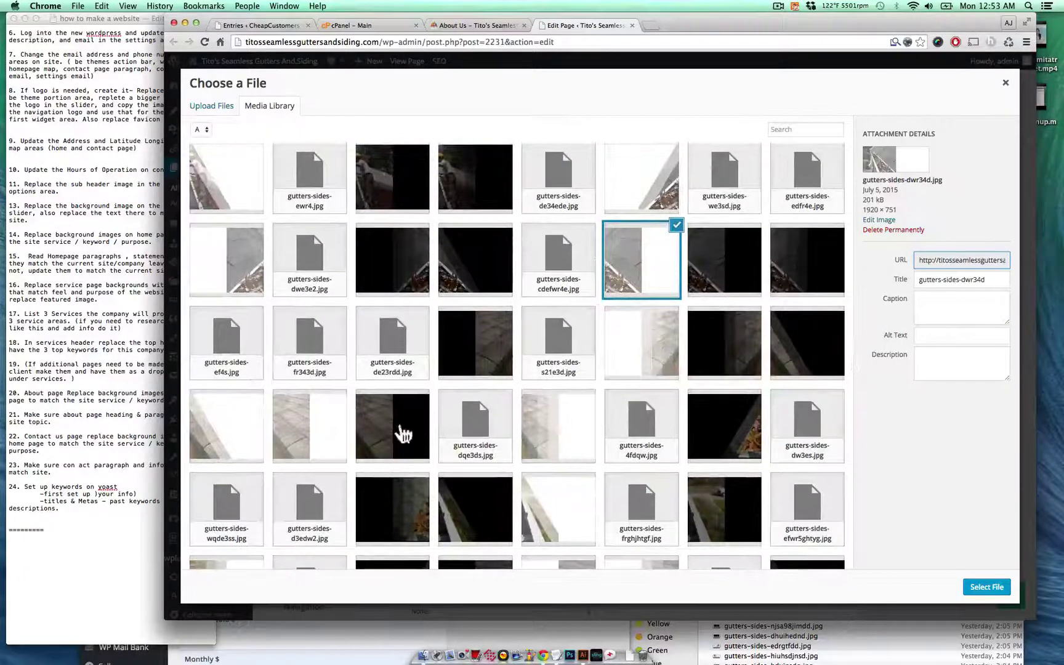
{"action": "left_click", "coordinate": [582, 431]}
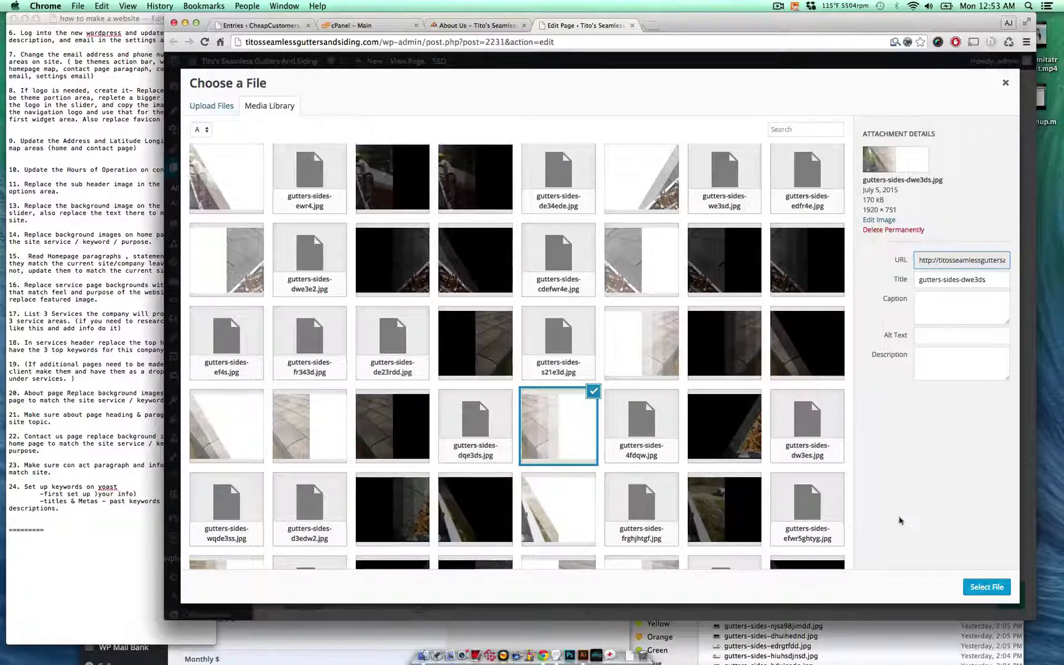
{"action": "left_click", "coordinate": [977, 589]}
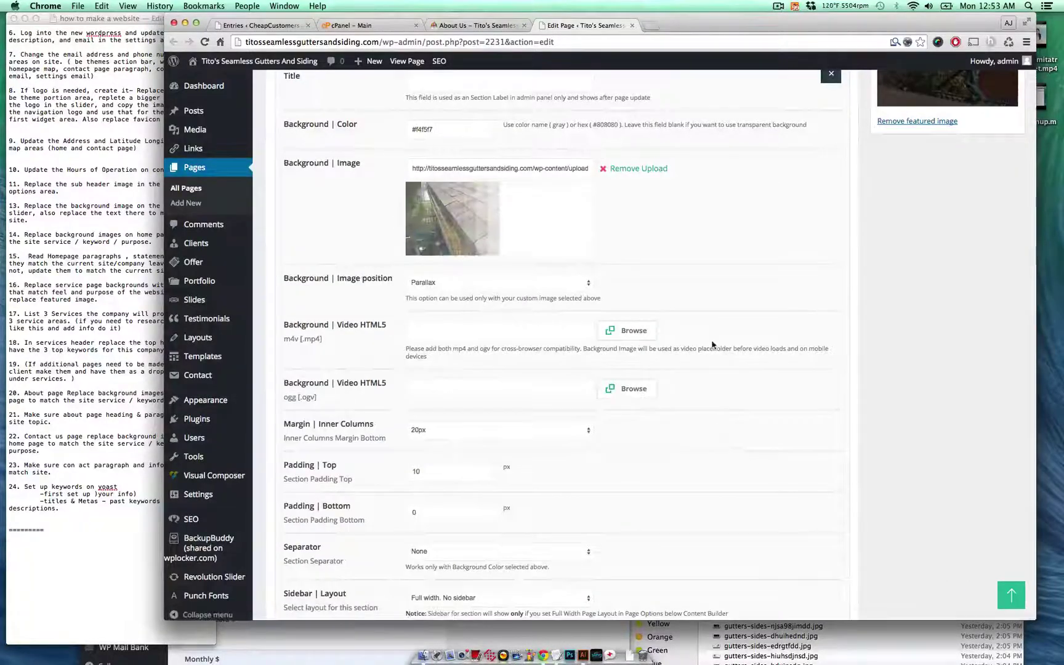
{"action": "scroll", "coordinate": [634, 349], "scroll_direction": "down", "scroll_amount": 6}
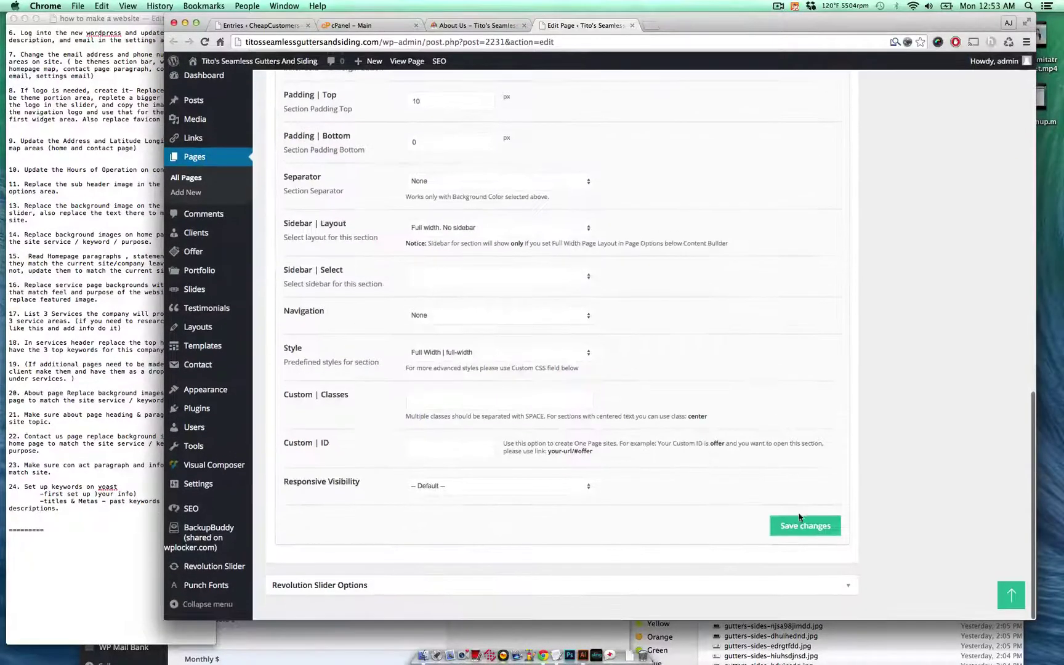
{"action": "left_click", "coordinate": [803, 527]}
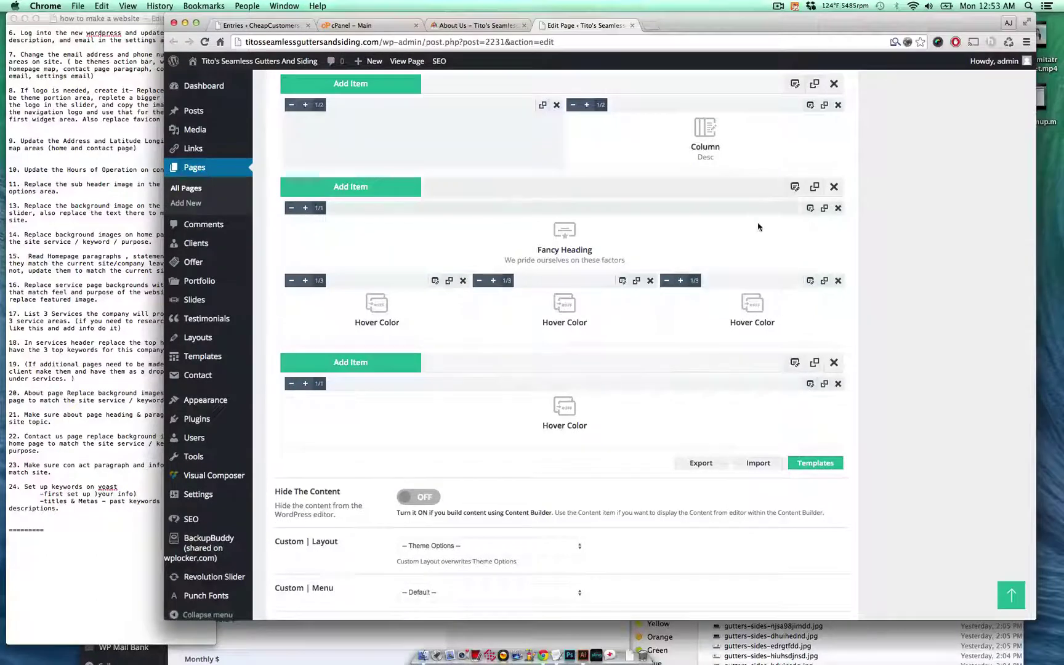
- Replace another section's background with gutters-backgroundz-dswf.jpg and save that section
{"action": "left_click", "coordinate": [795, 188]}
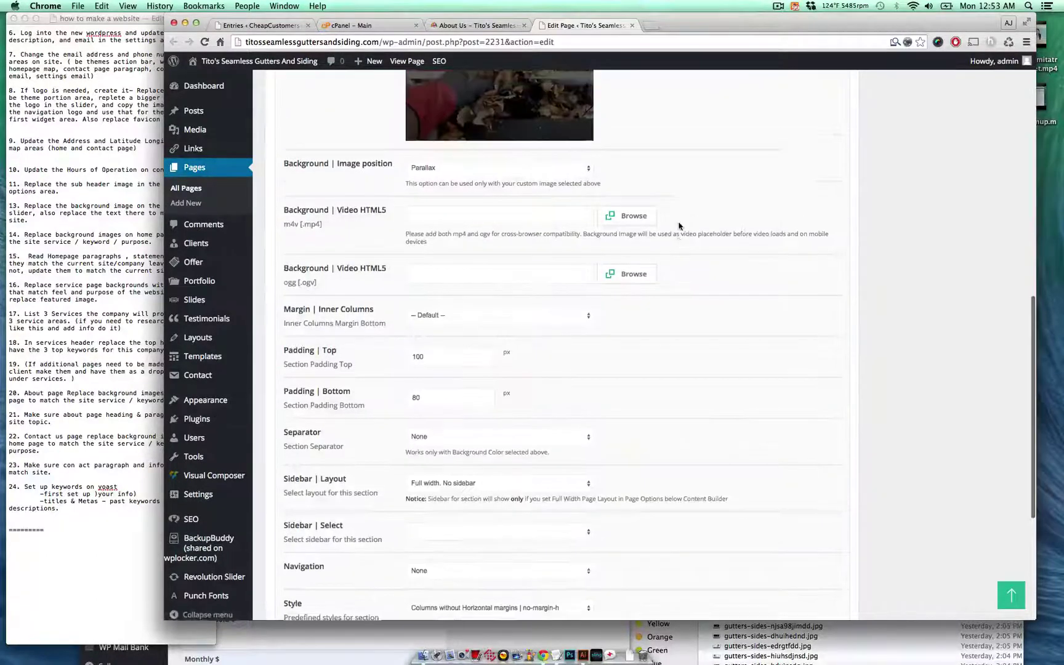
{"action": "scroll", "coordinate": [656, 242], "scroll_direction": "up", "scroll_amount": 3}
{"action": "left_click", "coordinate": [634, 99]}
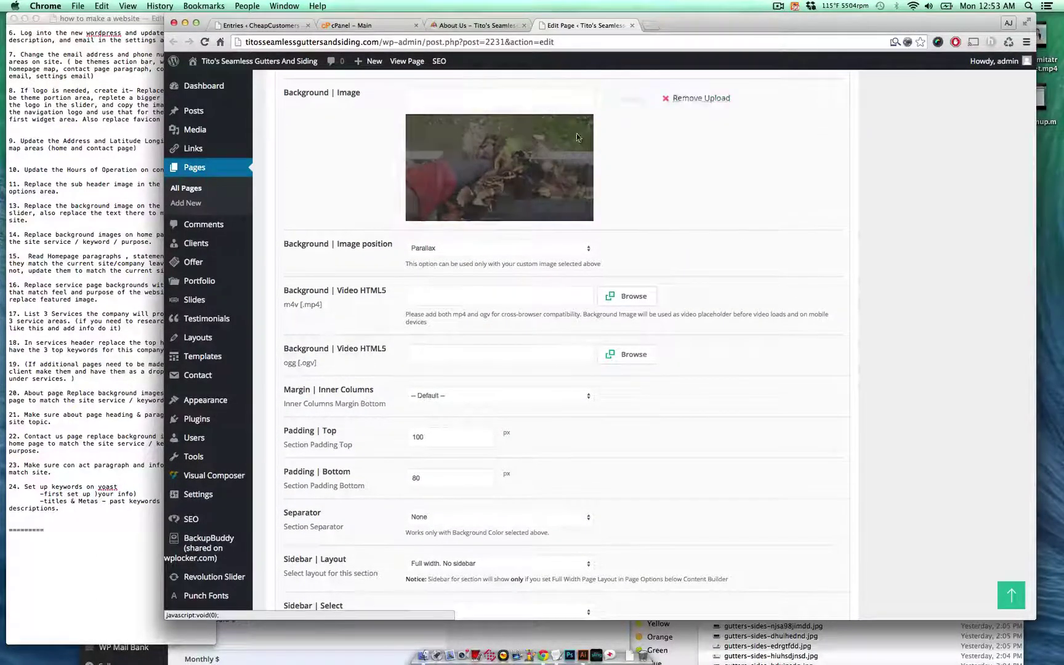
{"action": "left_click", "coordinate": [616, 98]}
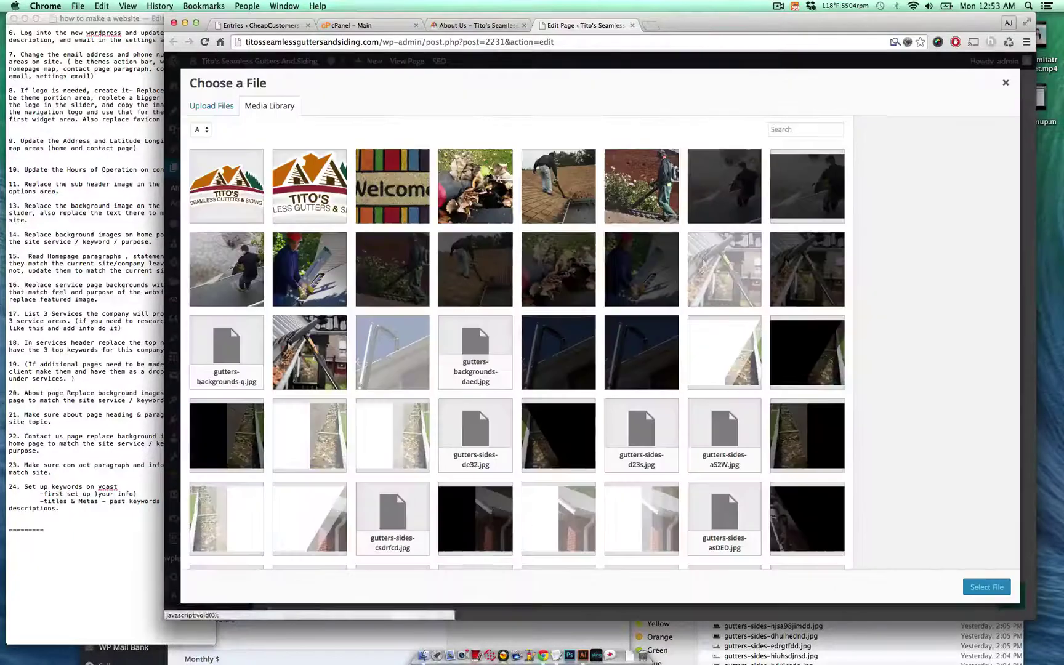
{"action": "left_click", "coordinate": [564, 275]}
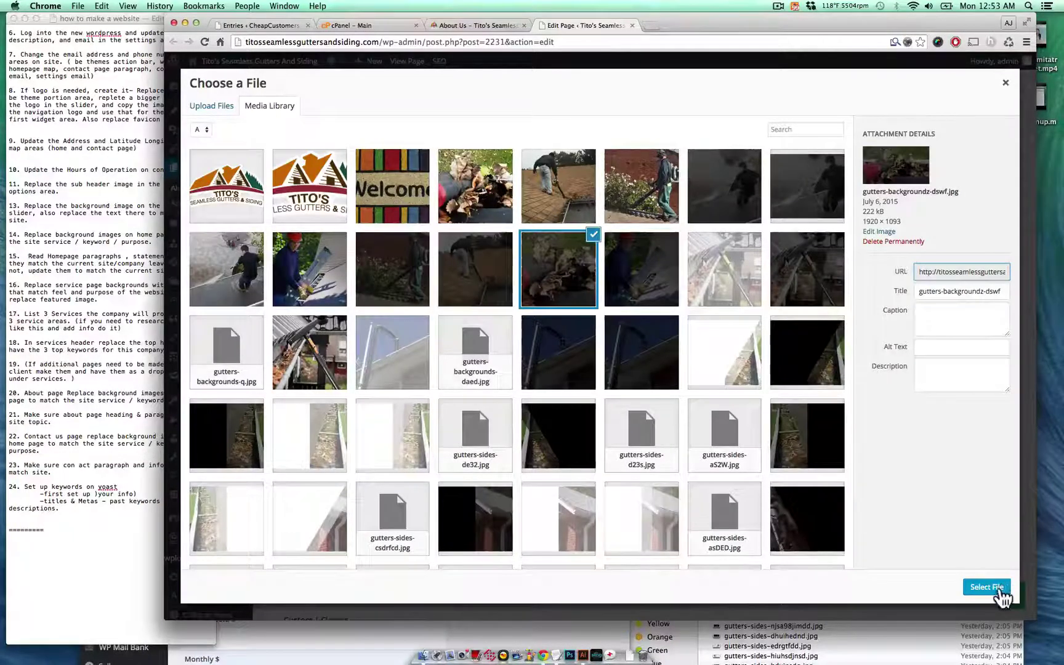
{"action": "left_click", "coordinate": [997, 588]}
{"action": "scroll", "coordinate": [848, 475], "scroll_direction": "down", "scroll_amount": 6}
{"action": "left_click", "coordinate": [815, 523]}
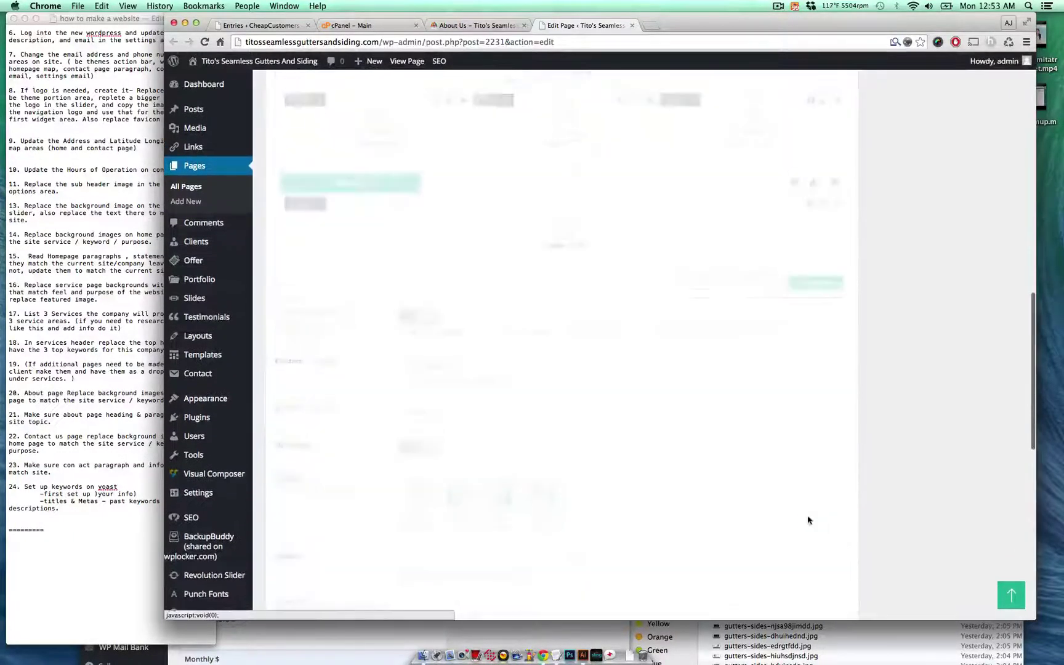
- Update the About Us page to publish the new section backgrounds
{"action": "scroll", "coordinate": [875, 396], "scroll_direction": "down", "scroll_amount": 5}
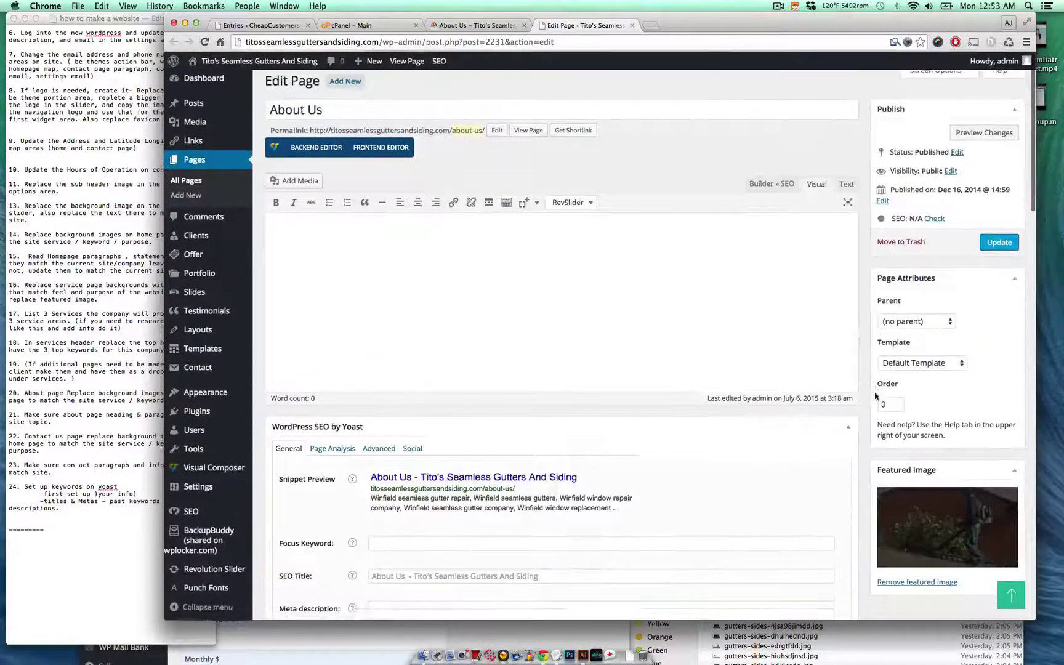
{"action": "scroll", "coordinate": [876, 396], "scroll_direction": "down", "scroll_amount": 6}
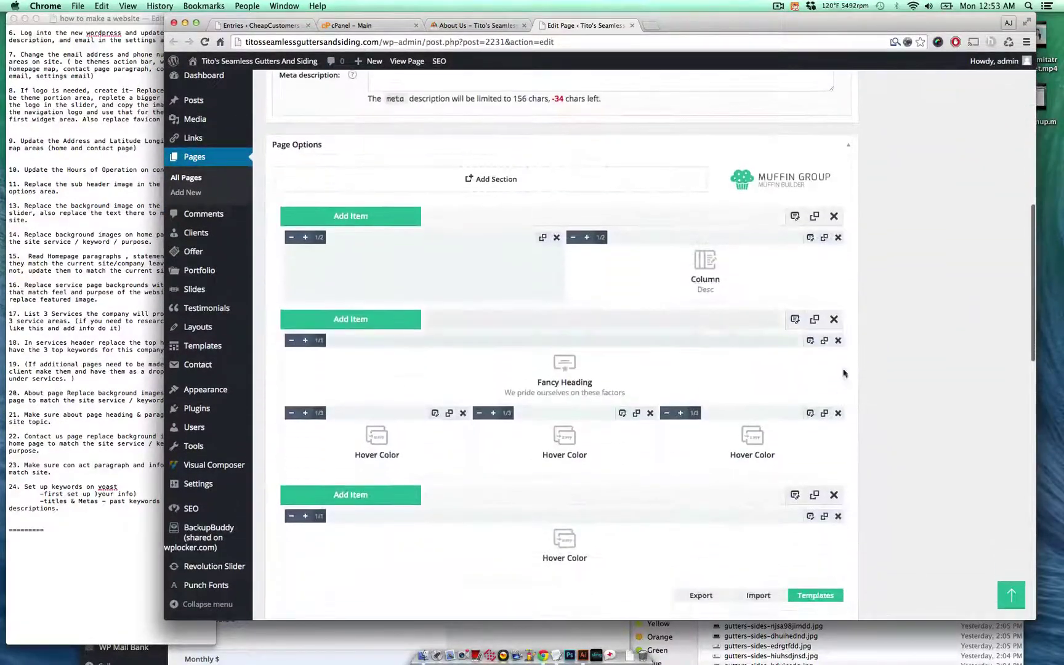
{"action": "scroll", "coordinate": [842, 444], "scroll_direction": "up", "scroll_amount": 5}
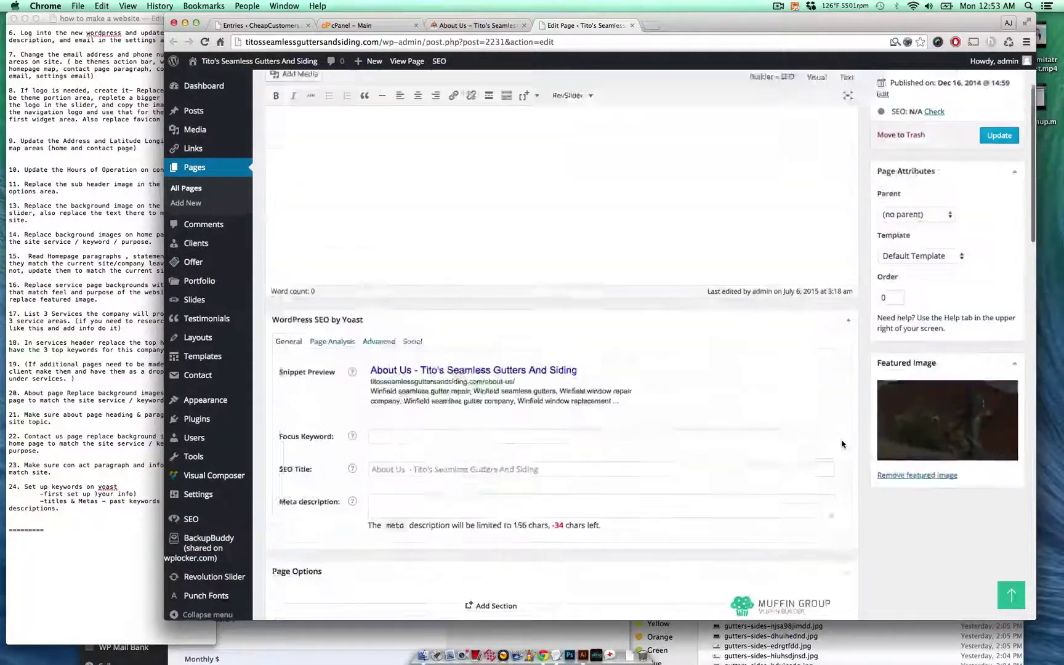
{"action": "left_click", "coordinate": [997, 178]}
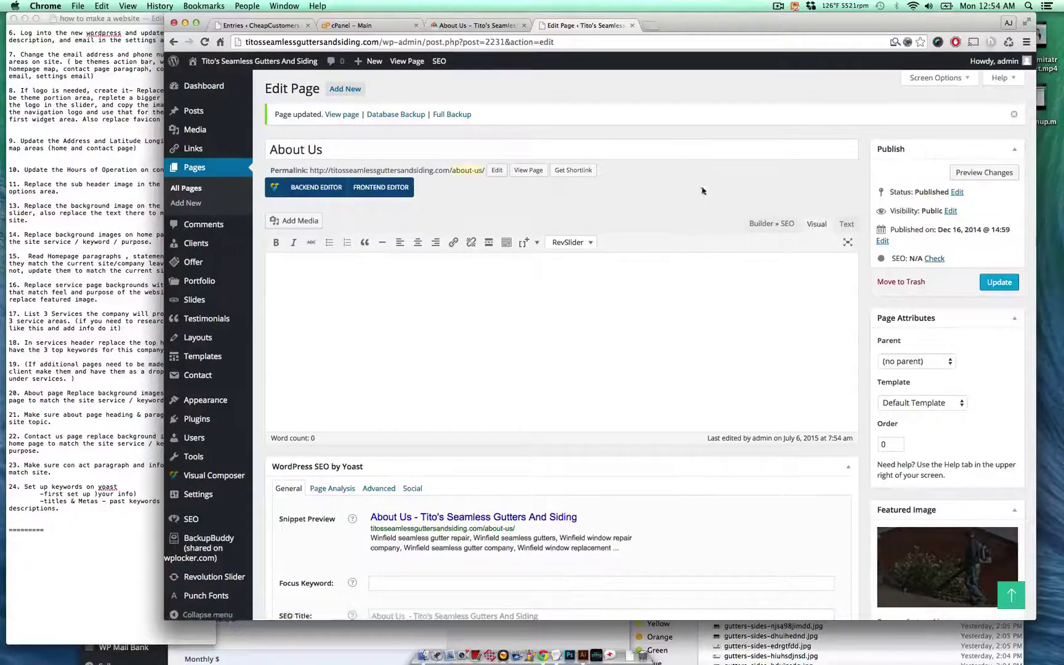
{"action": "scroll", "coordinate": [702, 191], "scroll_direction": "down", "scroll_amount": 15}
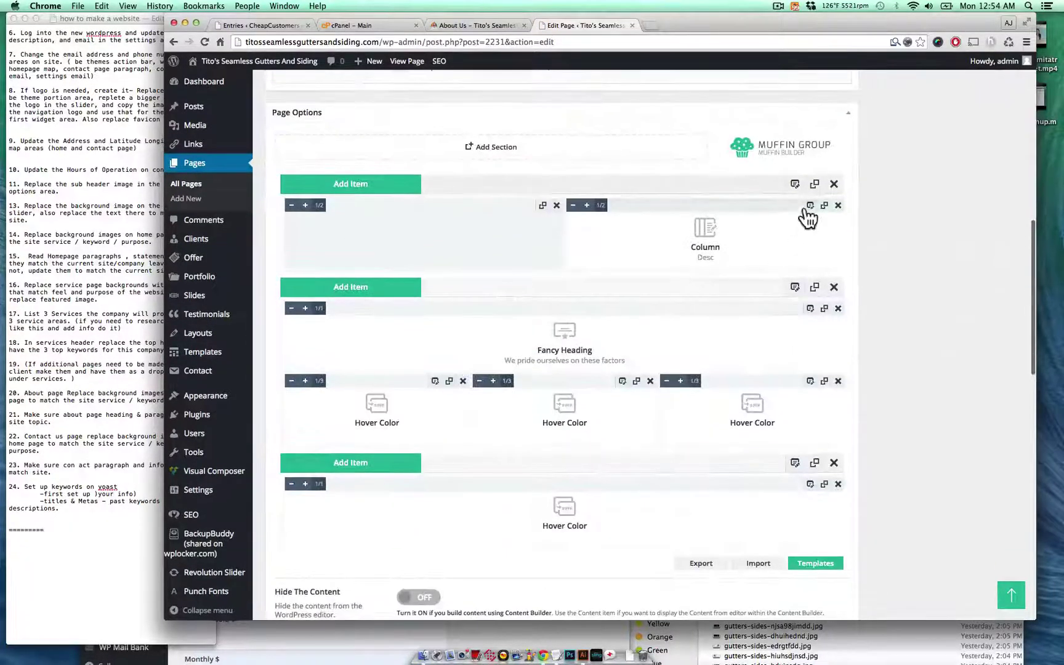
- In the description column's content, swap 'Gutter Works Llc' for 'Tito's Seamless Gutters and Siding' and save
{"action": "left_click", "coordinate": [809, 206]}
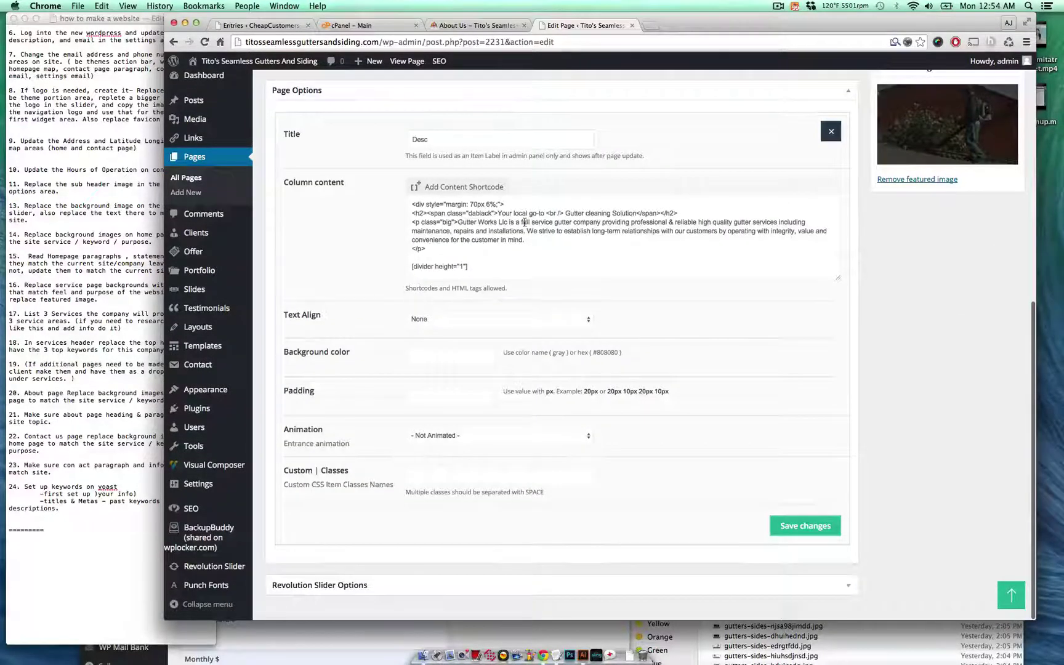
{"action": "left_click", "coordinate": [497, 222]}
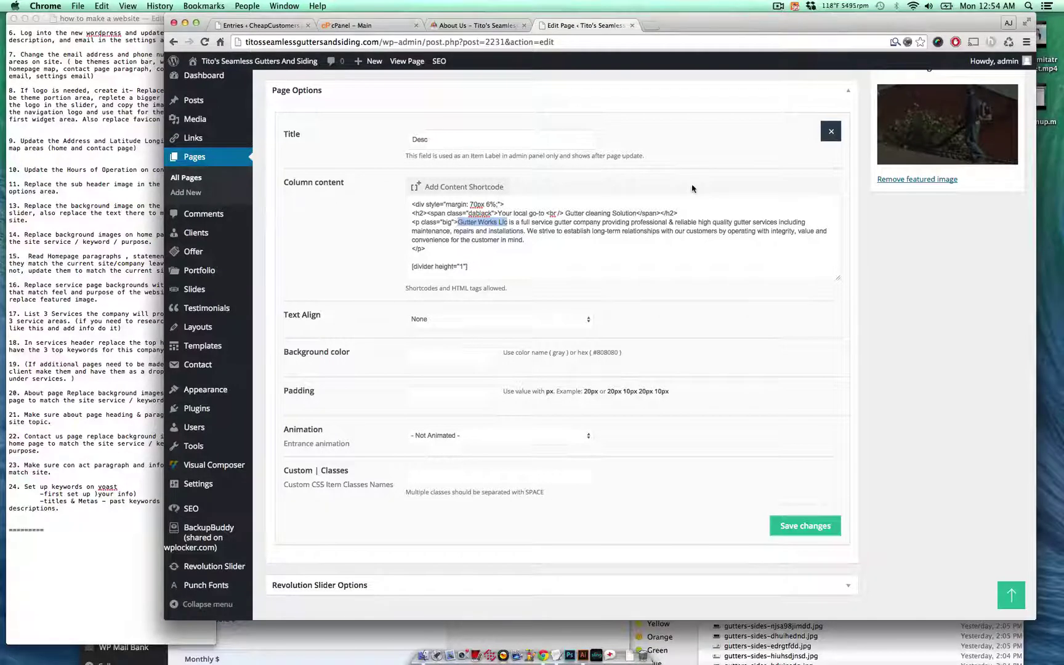
{"action": "type", "text": "Tito's "}
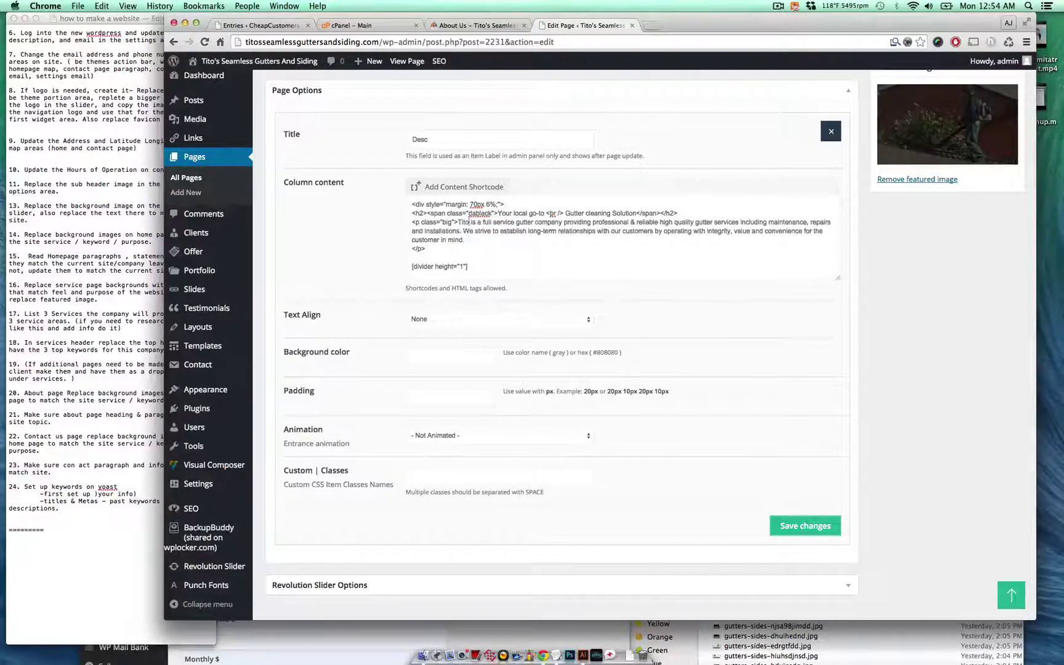
{"action": "type", "text": "Seamless "}
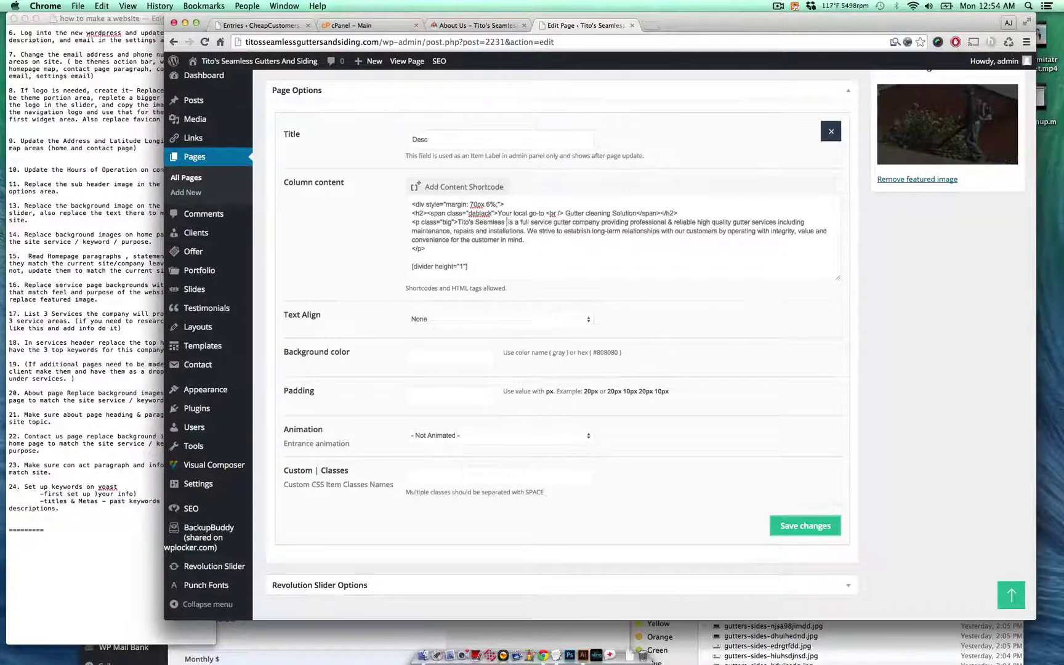
{"action": "type", "text": "Gutters and "}
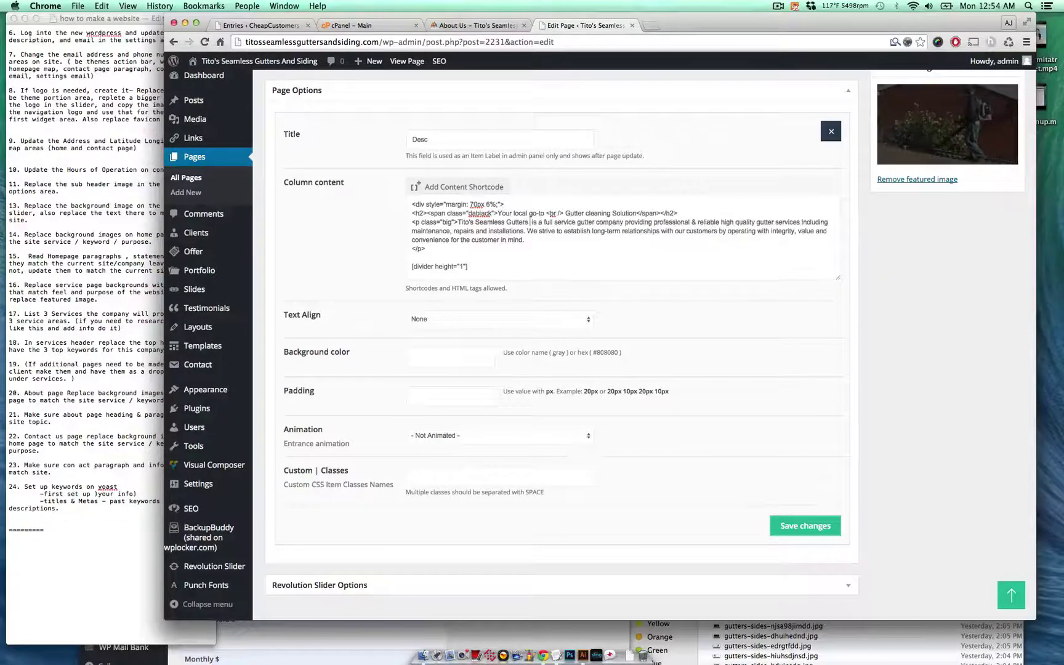
{"action": "type", "text": "S"}
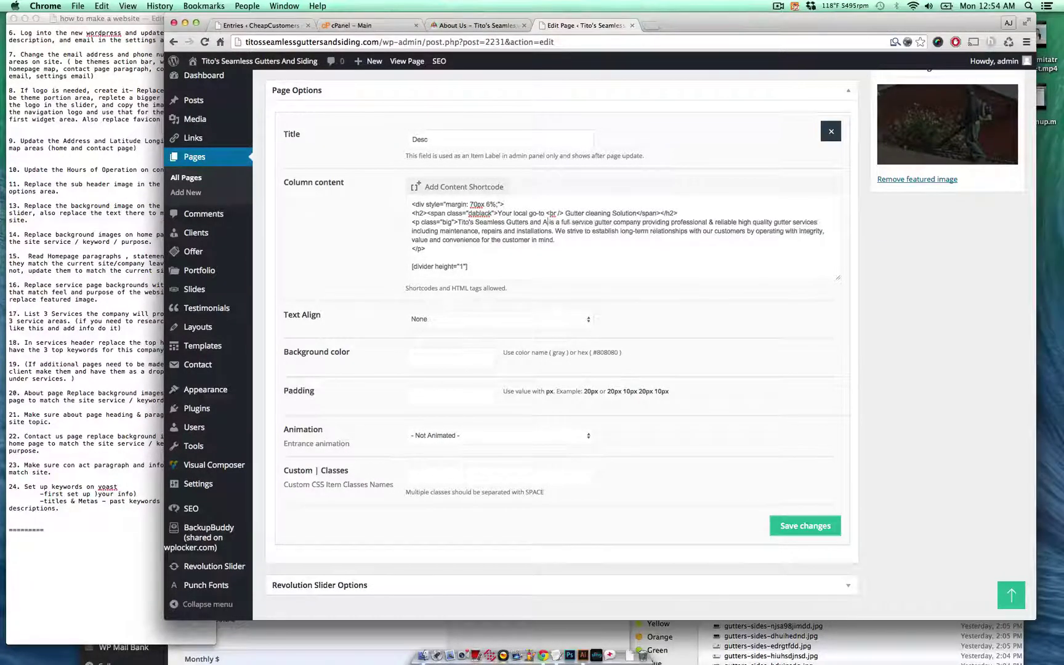
{"action": "type", "text": "iding"}
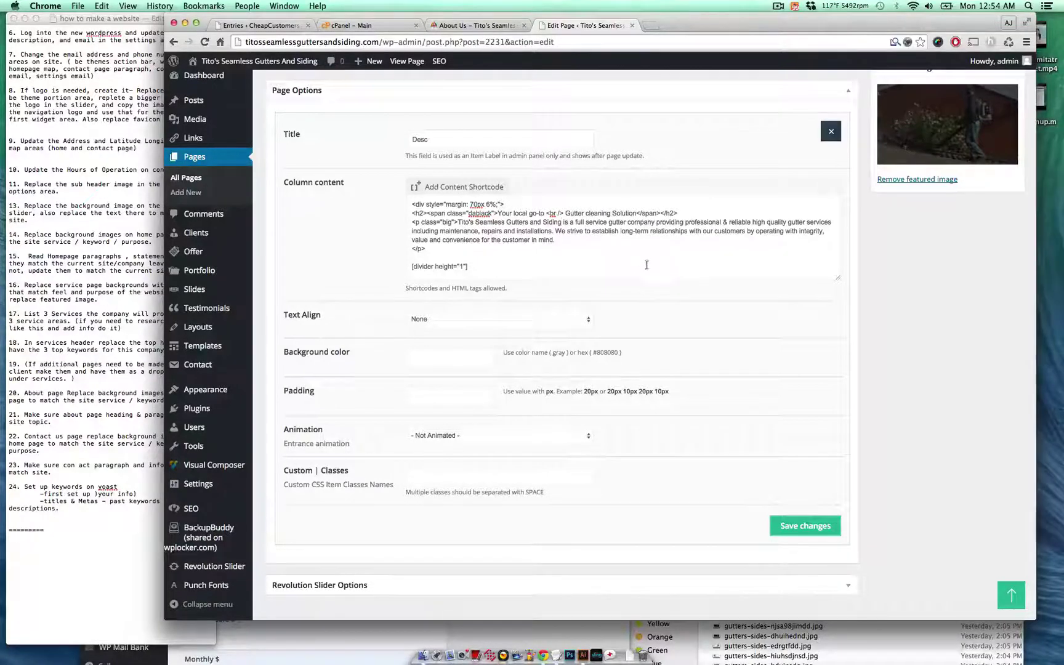
{"action": "left_click", "coordinate": [803, 527]}
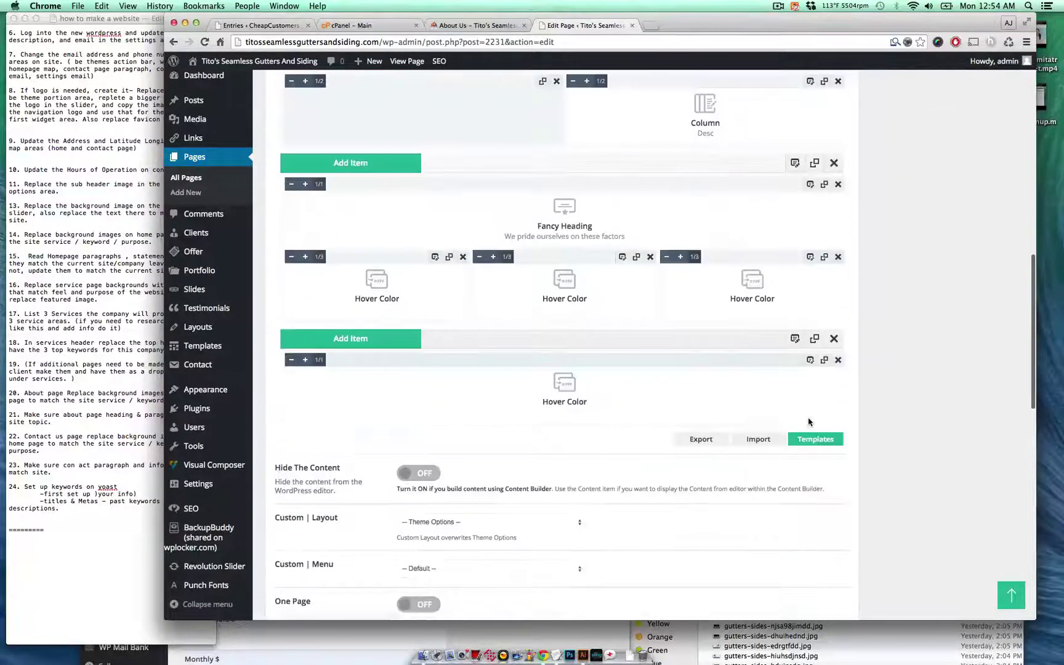
- Update the About Us page, then review checklist items 19 and 20 before returning to WordPress
{"action": "left_click", "coordinate": [1017, 285]}
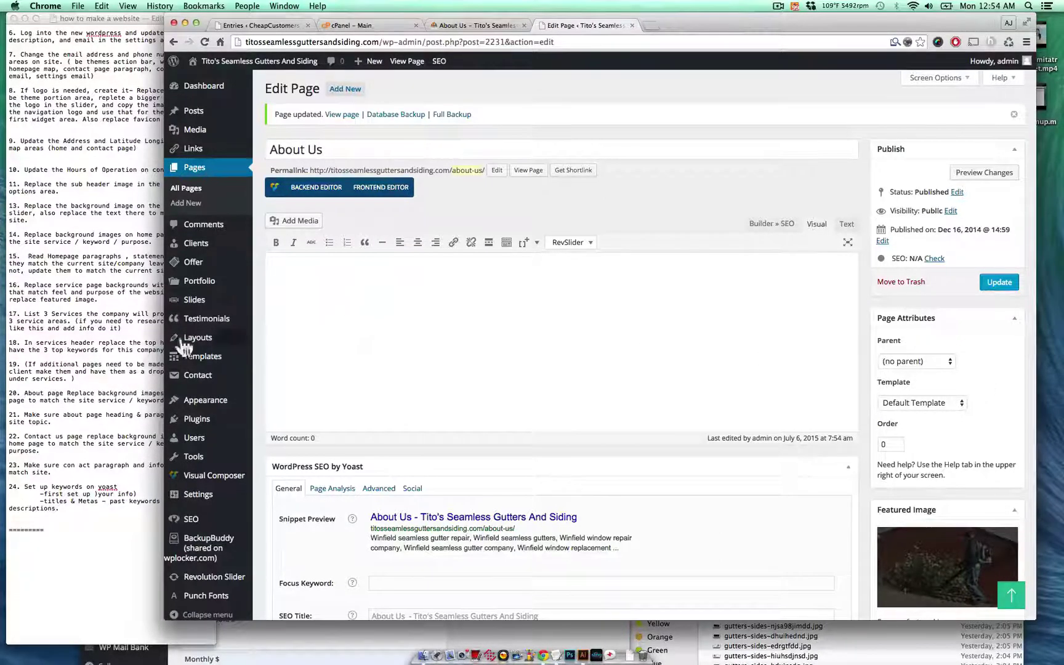
{"action": "left_click", "coordinate": [82, 369]}
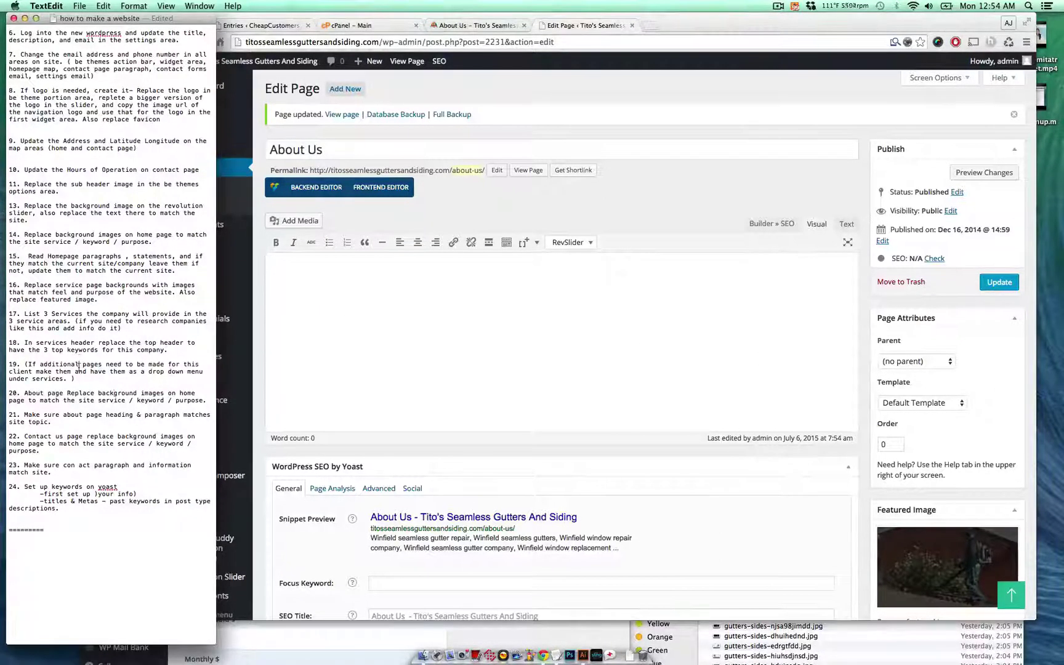
{"action": "triple_click", "coordinate": [79, 365]}
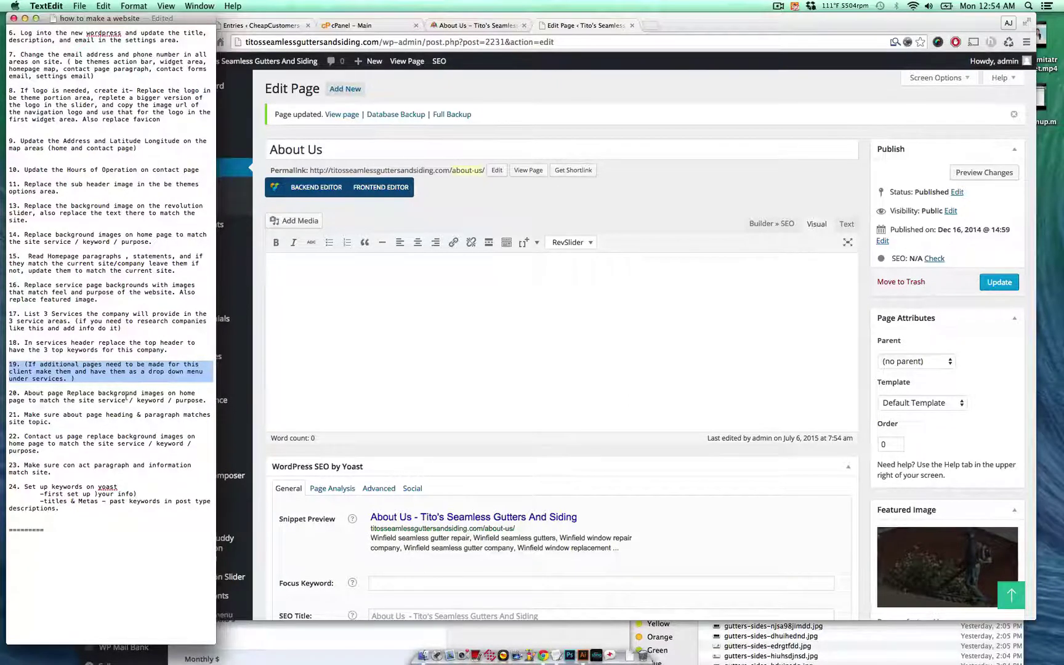
{"action": "left_click_drag", "start_coordinate": [126, 399], "coordinate": [98, 401]}
{"action": "left_click", "coordinate": [99, 401]}
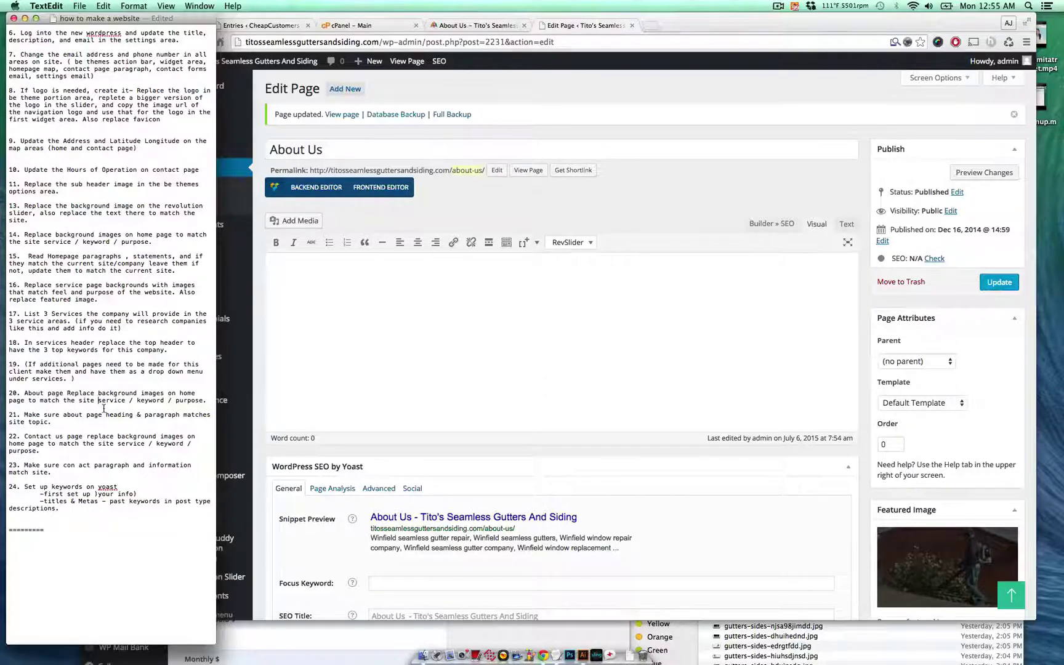
{"action": "left_click", "coordinate": [483, 39]}
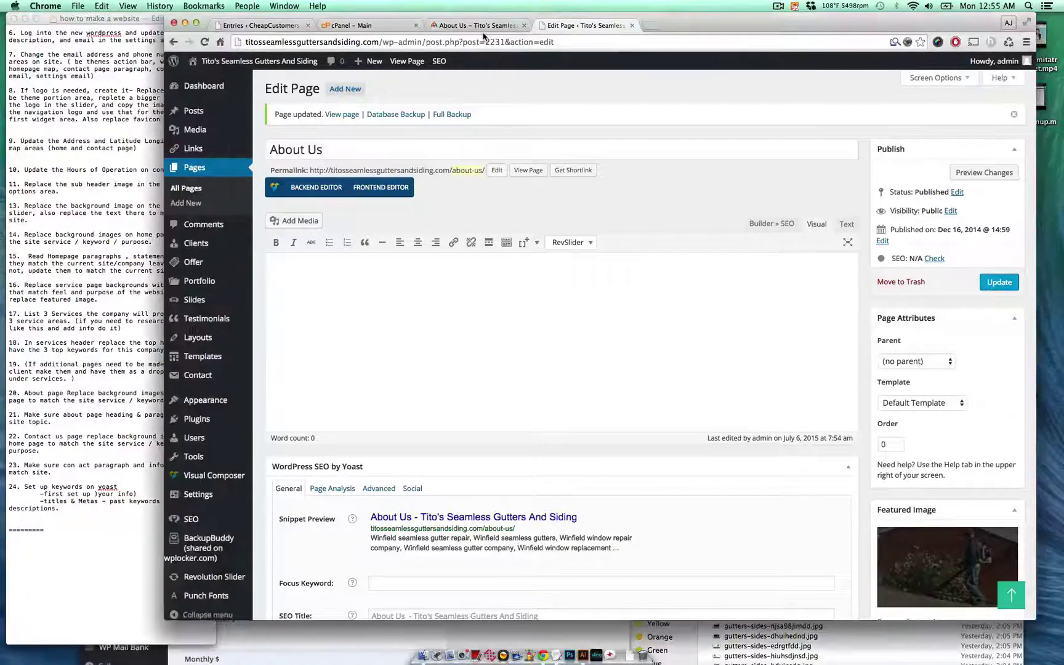
- Check the live About Us heading and description paragraph, then reload the page with Cmd+R
{"action": "left_click", "coordinate": [478, 24]}
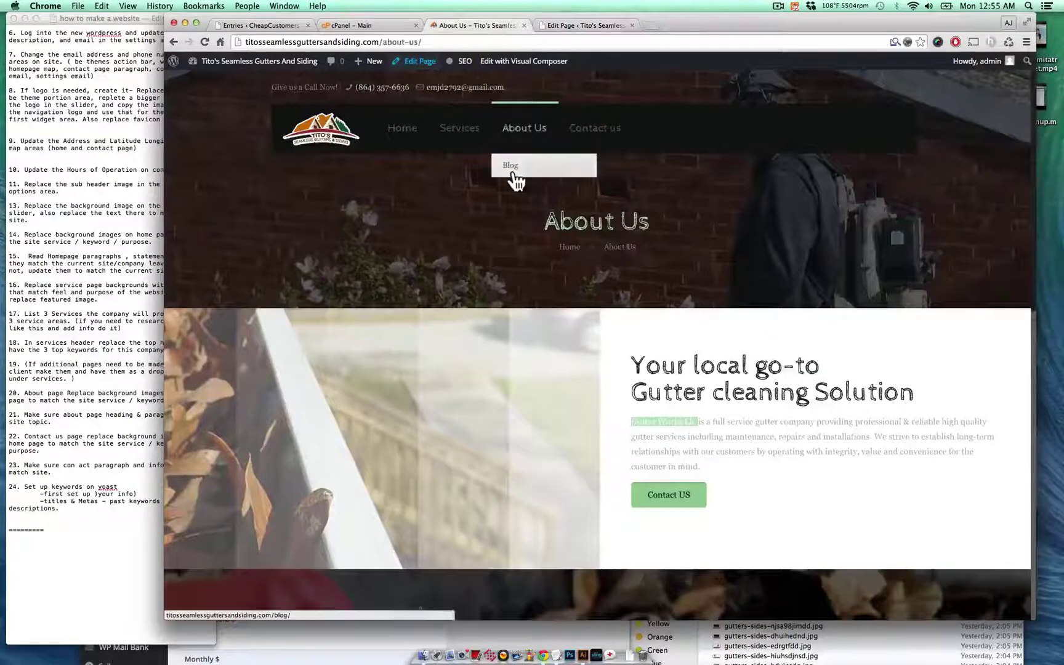
{"action": "scroll", "coordinate": [514, 175], "scroll_direction": "down", "scroll_amount": 3}
{"action": "left_click_drag", "start_coordinate": [641, 275], "coordinate": [807, 363]}
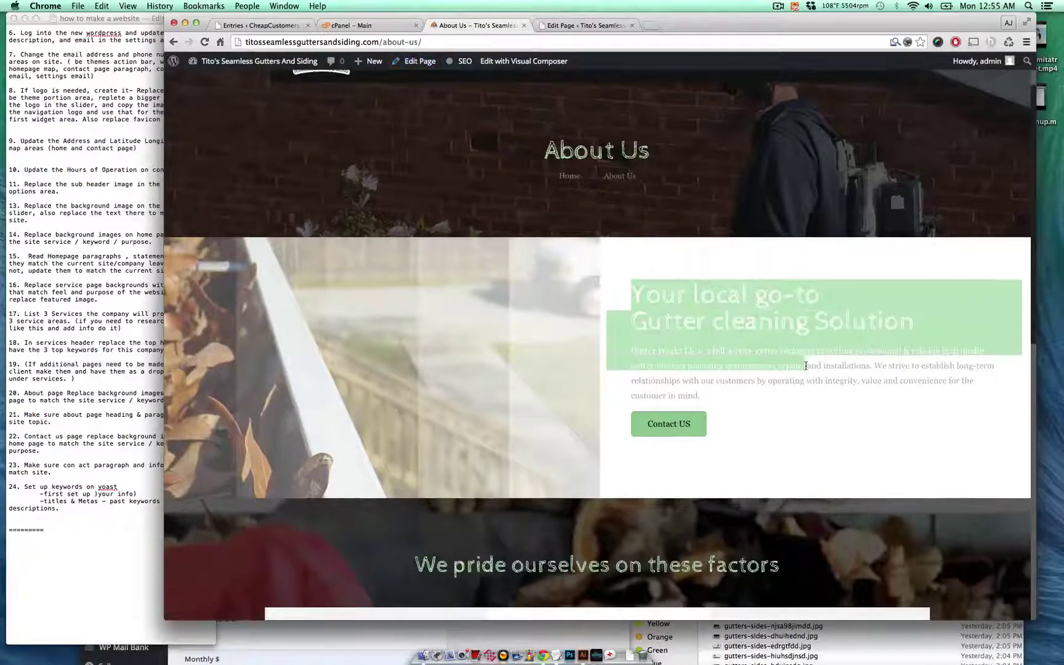
{"action": "left_click", "coordinate": [803, 363]}
{"action": "double_click", "coordinate": [789, 324]}
{"action": "triple_click", "coordinate": [790, 325]}
{"action": "triple_click", "coordinate": [786, 363]}
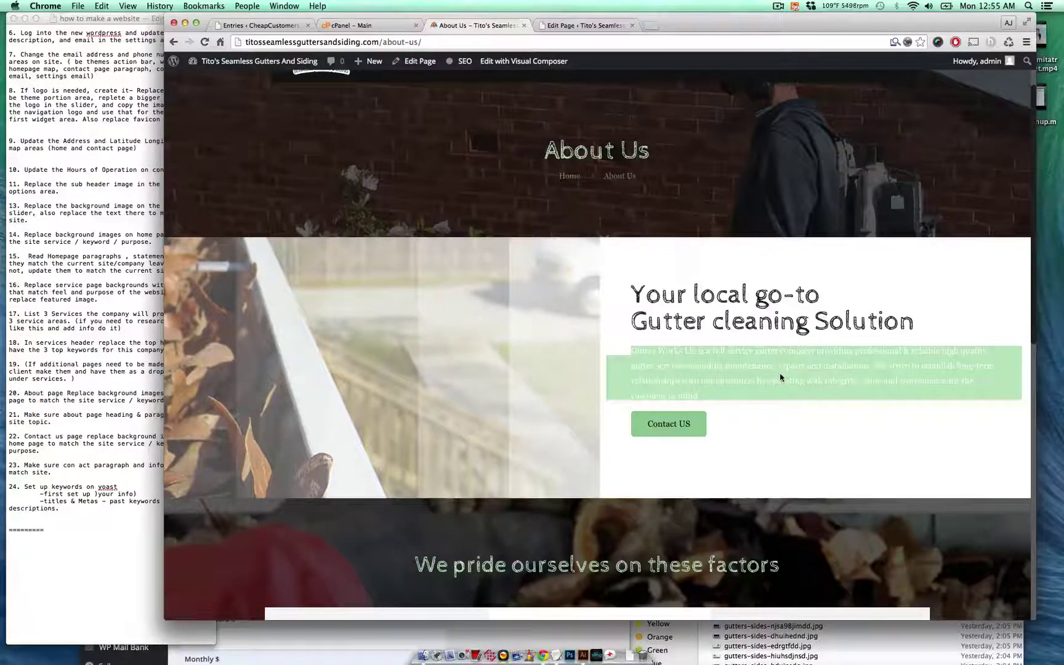
{"action": "scroll", "coordinate": [780, 377], "scroll_direction": "down", "scroll_amount": 8}
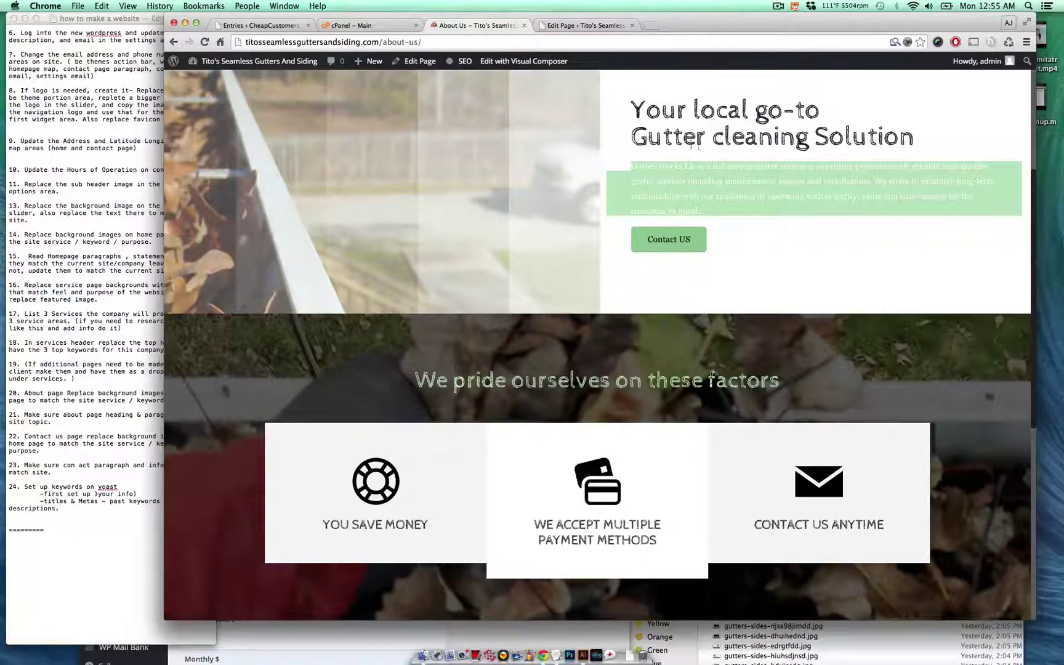
{"action": "left_click", "coordinate": [739, 198]}
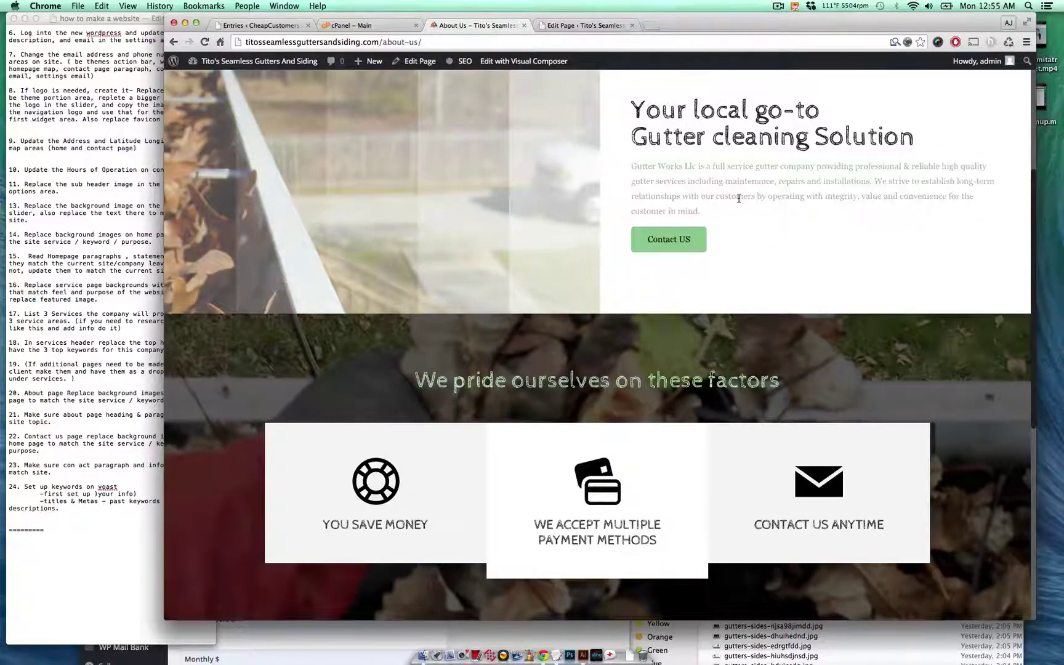
{"action": "key", "text": "super+r"}
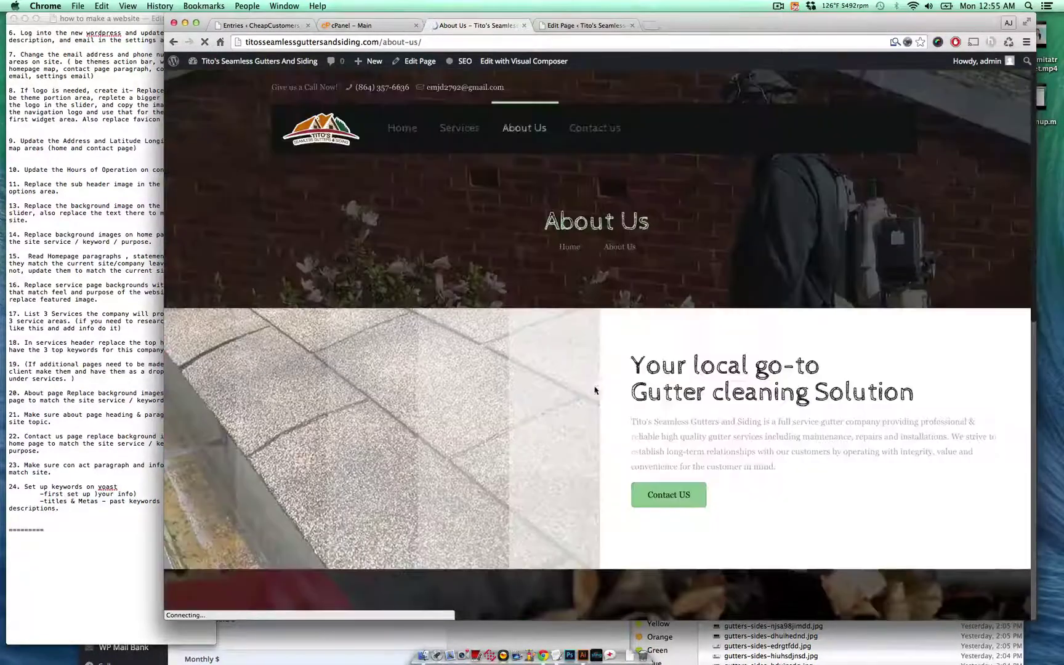
- Review note item 22 in the task notes and return to the browser
{"action": "left_click", "coordinate": [59, 460]}
{"action": "left_click_drag", "start_coordinate": [54, 437], "coordinate": [103, 457]}
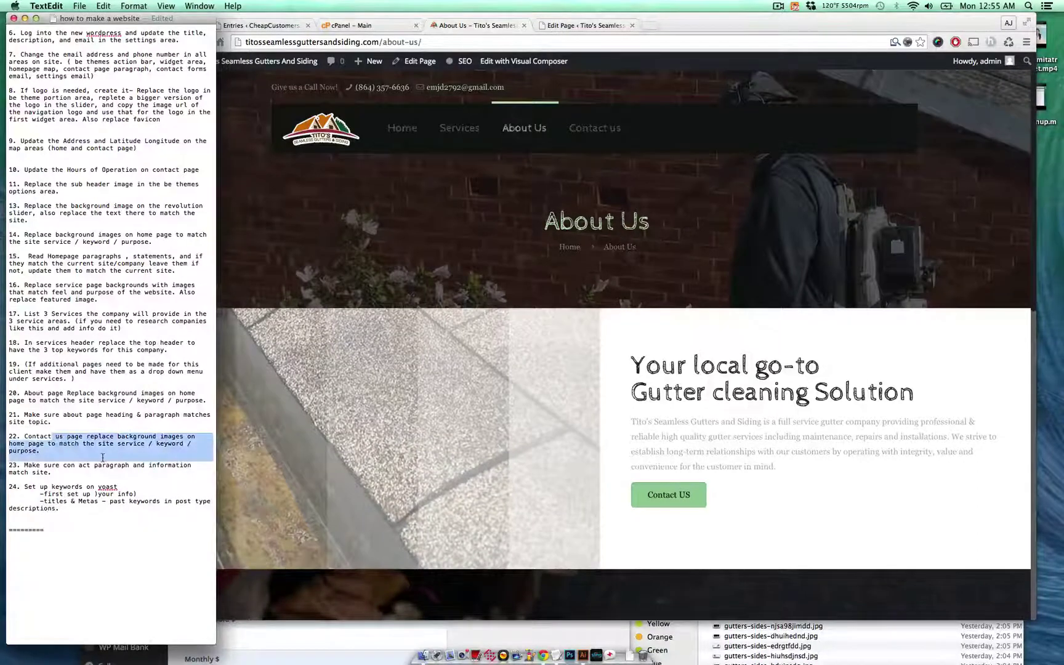
{"action": "left_click", "coordinate": [103, 457]}
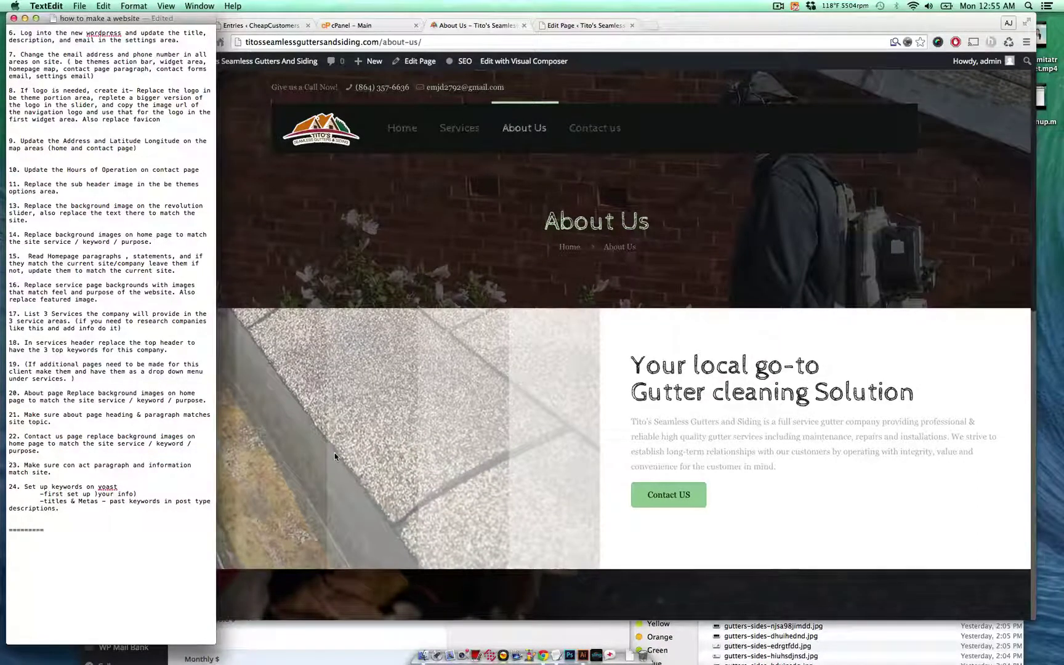
{"action": "left_click", "coordinate": [334, 452]}
{"action": "left_click", "coordinate": [118, 432]}
{"action": "left_click_drag", "start_coordinate": [123, 430], "coordinate": [132, 443]}
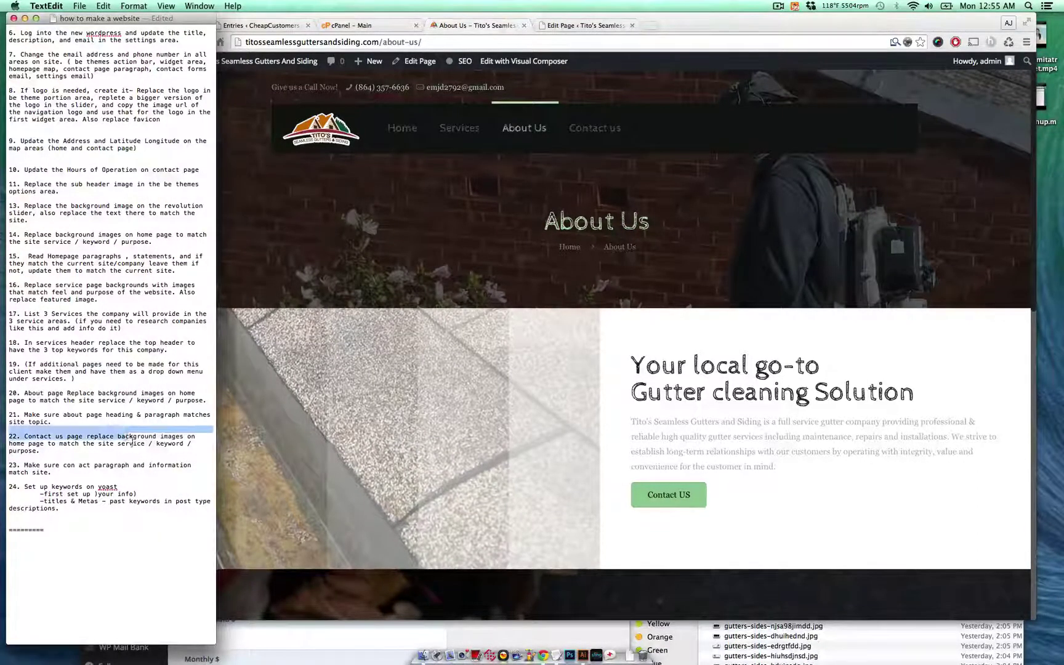
{"action": "left_click", "coordinate": [132, 443]}
{"action": "left_click", "coordinate": [455, 328]}
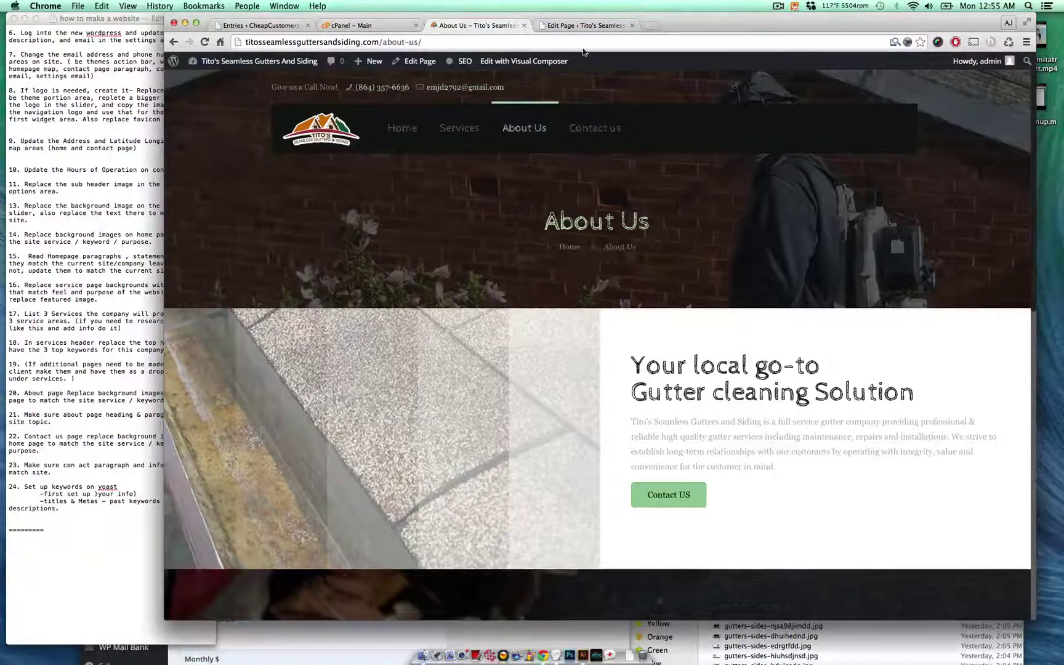
{"action": "left_click", "coordinate": [591, 127]}
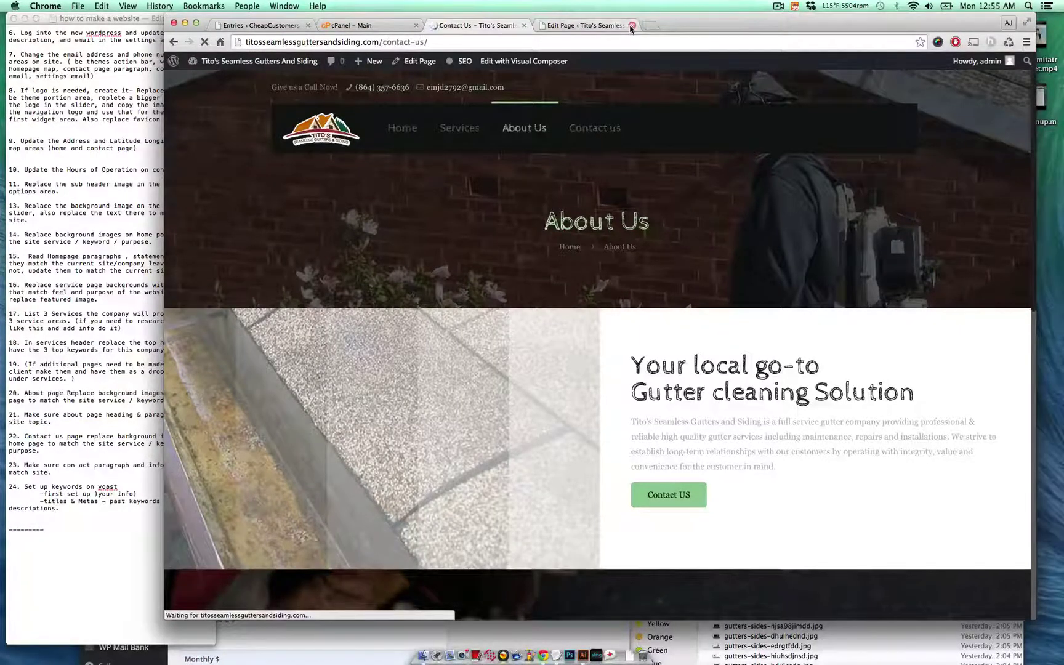
{"action": "left_click", "coordinate": [631, 26]}
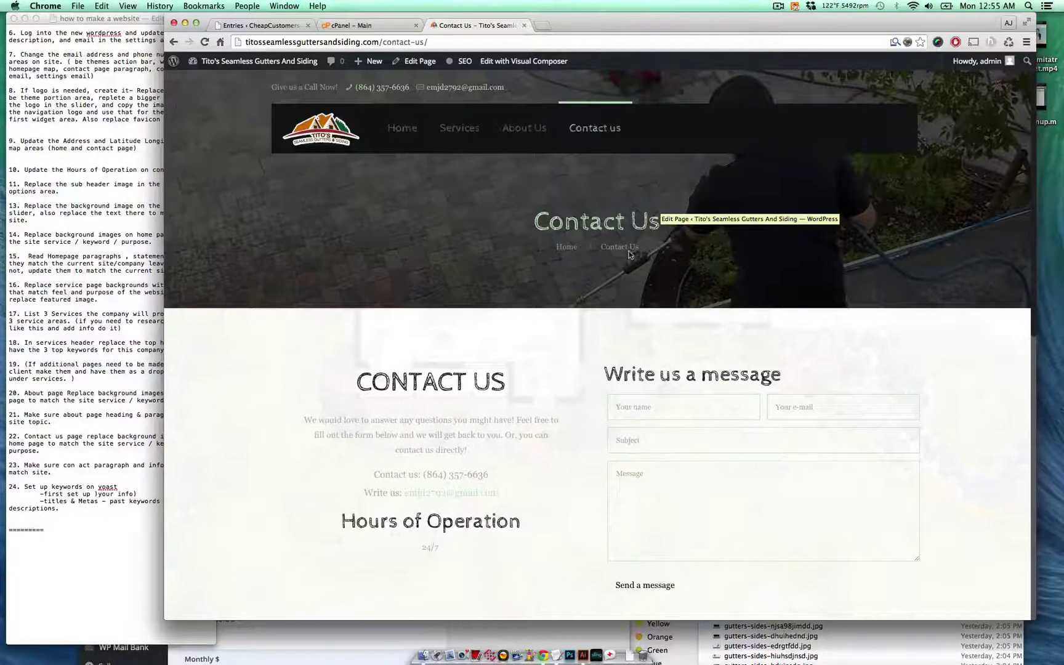
{"action": "scroll", "coordinate": [632, 240], "scroll_direction": "down", "scroll_amount": 3}
{"action": "scroll", "coordinate": [631, 240], "scroll_direction": "down", "scroll_amount": 3}
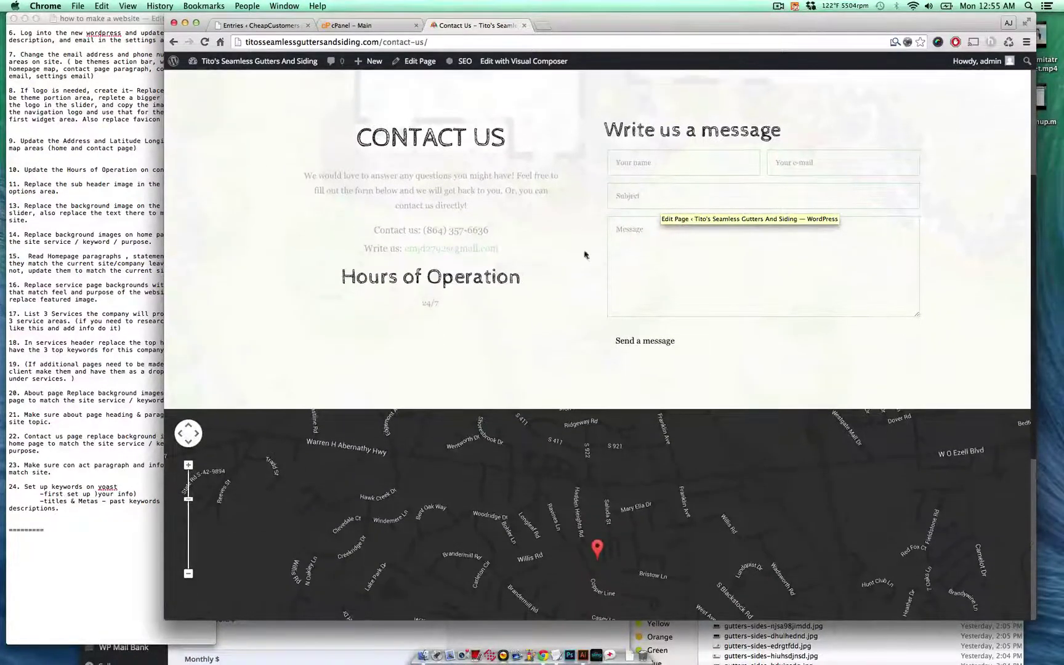
{"action": "scroll", "coordinate": [525, 264], "scroll_direction": "up", "scroll_amount": 1}
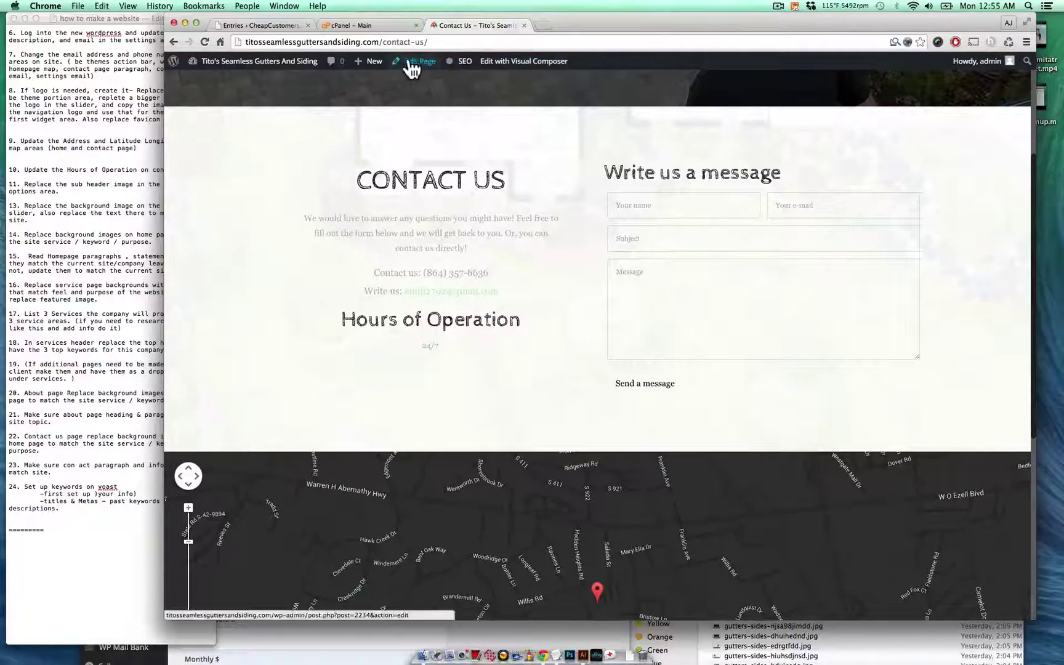
- Open the Contact Us page in the editor and open its page builder section settings
{"action": "left_click", "coordinate": [411, 62]}
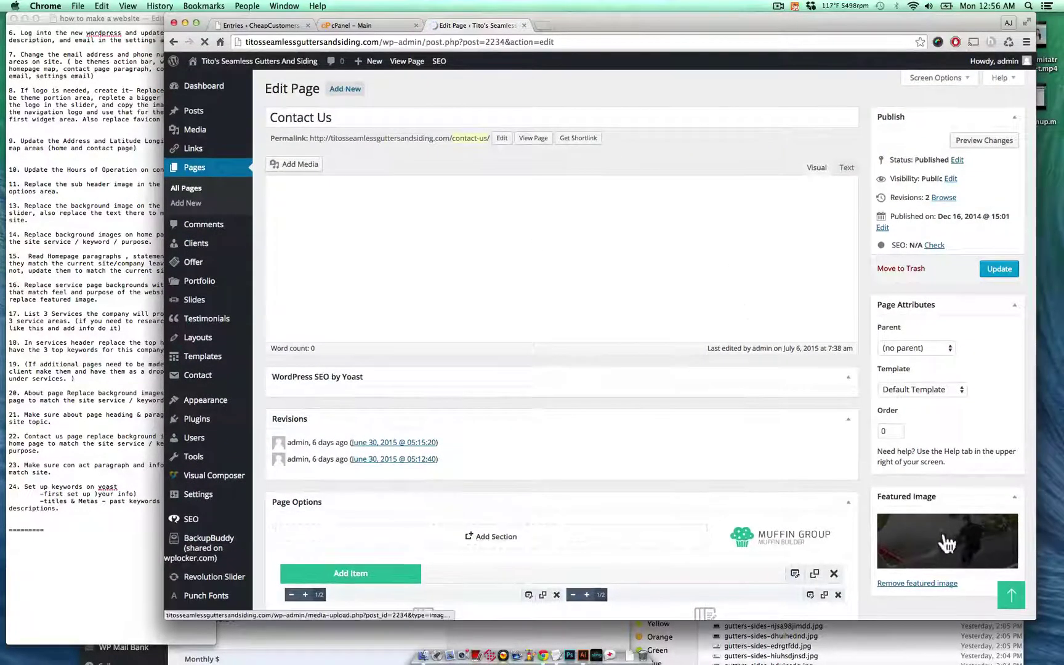
{"action": "scroll", "coordinate": [764, 382], "scroll_direction": "down", "scroll_amount": 6}
{"action": "scroll", "coordinate": [764, 386], "scroll_direction": "down", "scroll_amount": 3}
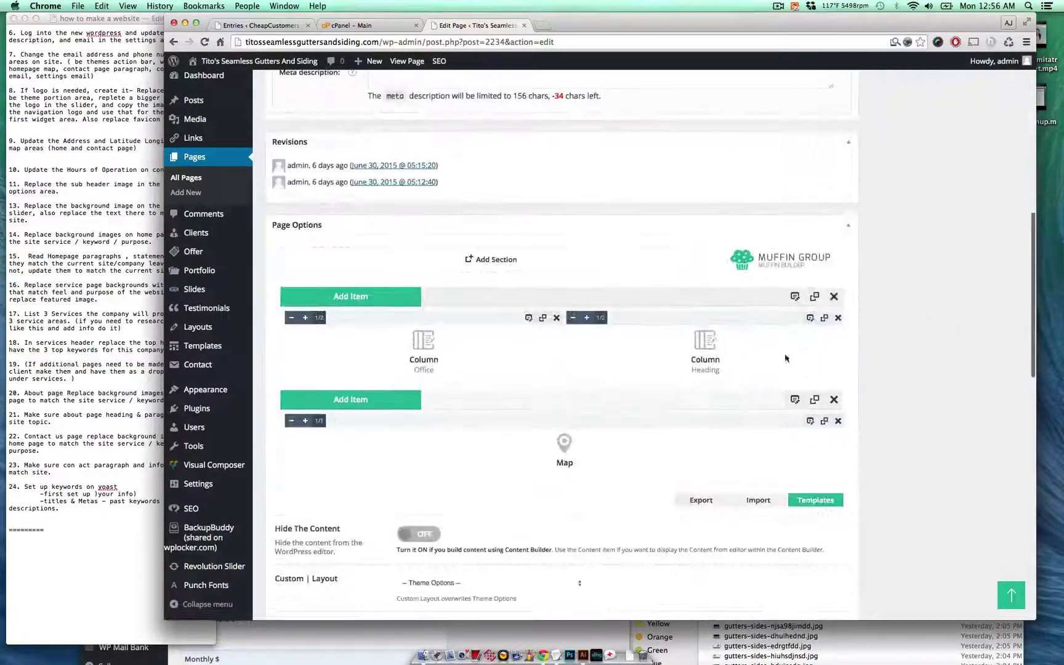
{"action": "left_click", "coordinate": [795, 296]}
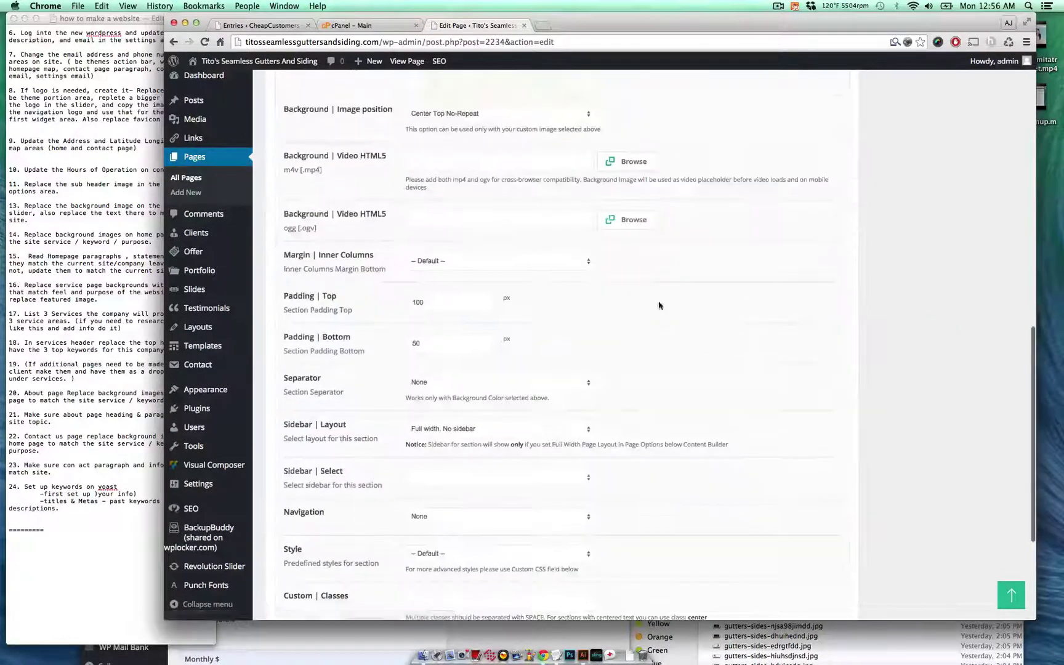
{"action": "scroll", "coordinate": [514, 259], "scroll_direction": "up", "scroll_amount": 4}
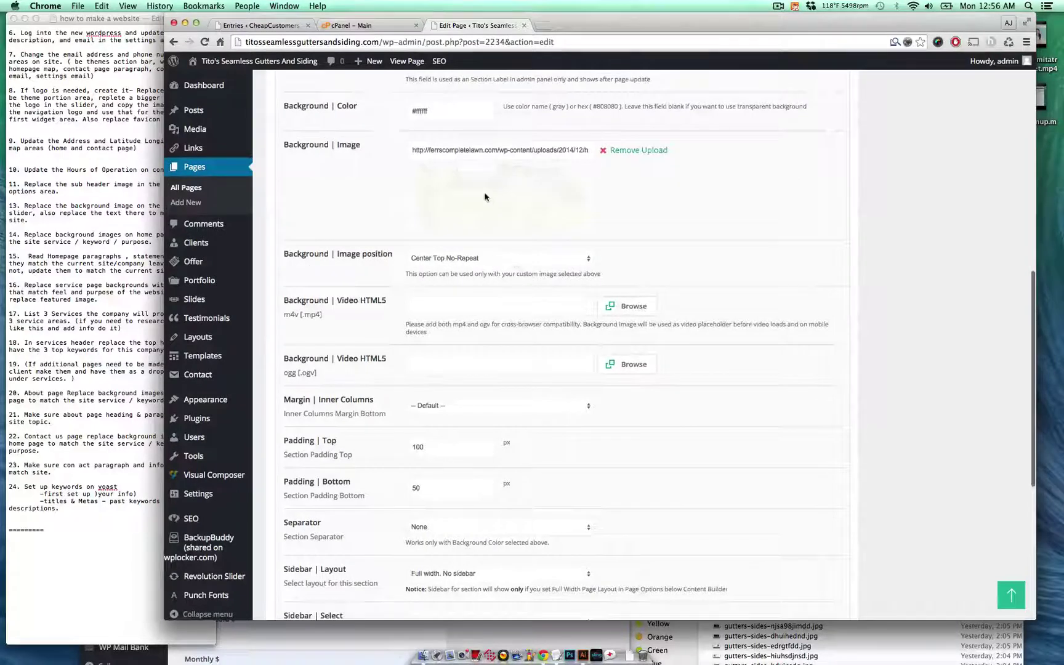
- Swap the section background for the plain light Media Library image and update the page
{"action": "left_click", "coordinate": [615, 151]}
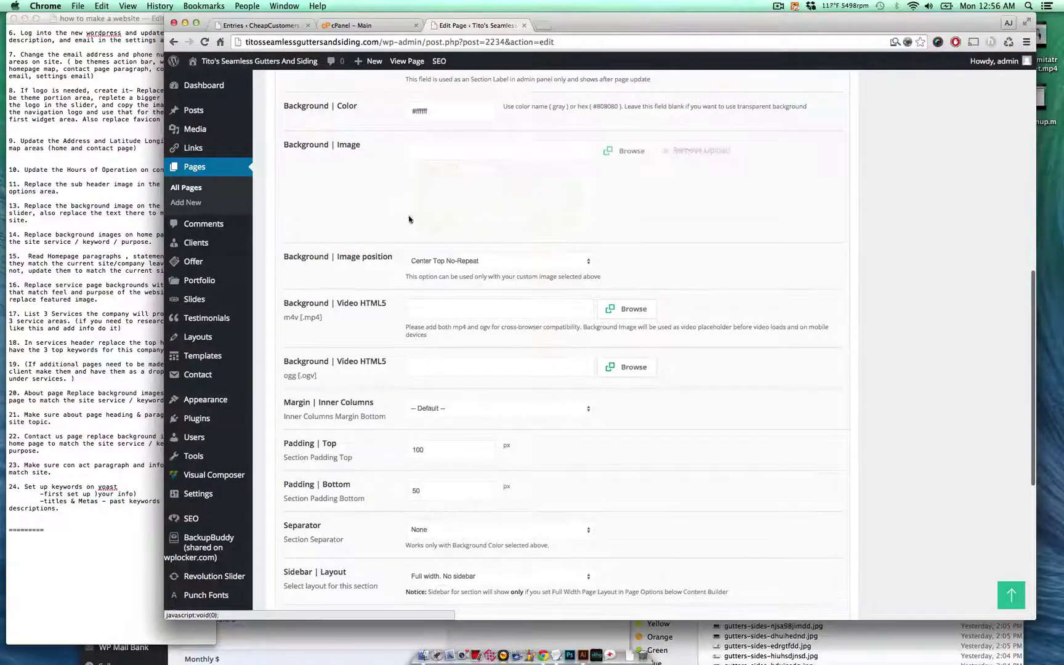
{"action": "left_click", "coordinate": [621, 154]}
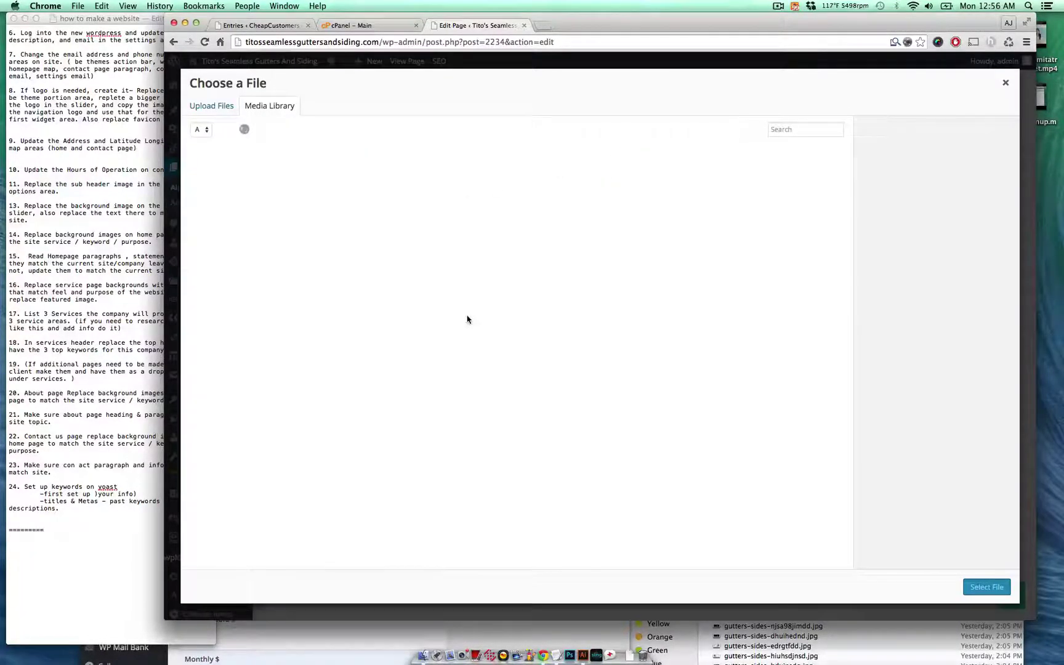
{"action": "scroll", "coordinate": [468, 321], "scroll_direction": "down", "scroll_amount": 10}
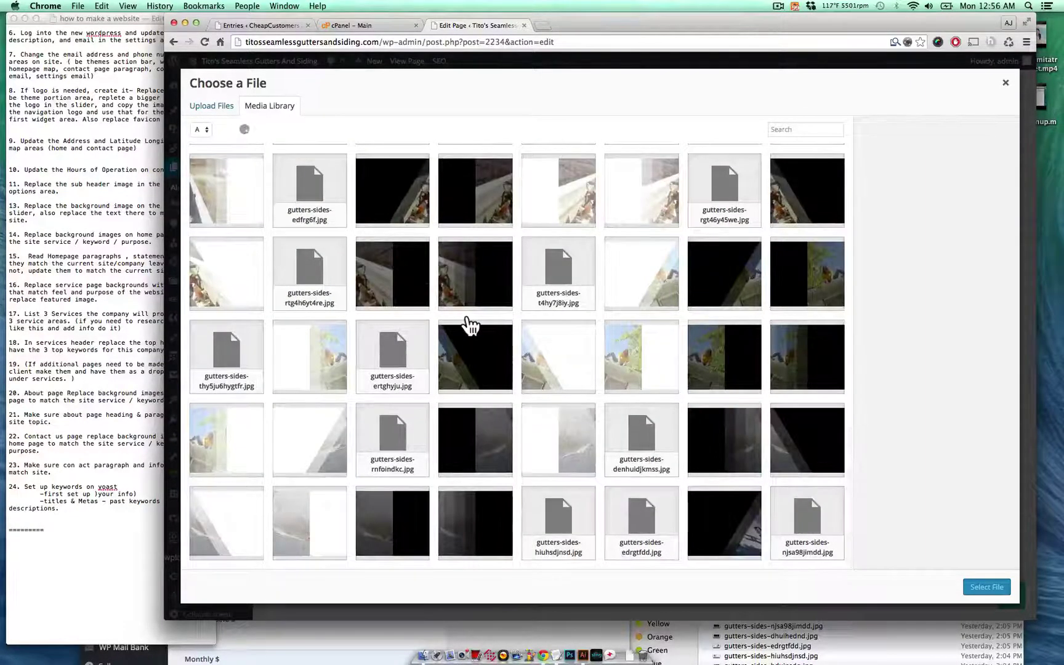
{"action": "scroll", "coordinate": [471, 327], "scroll_direction": "down", "scroll_amount": 5}
{"action": "left_click", "coordinate": [475, 372]}
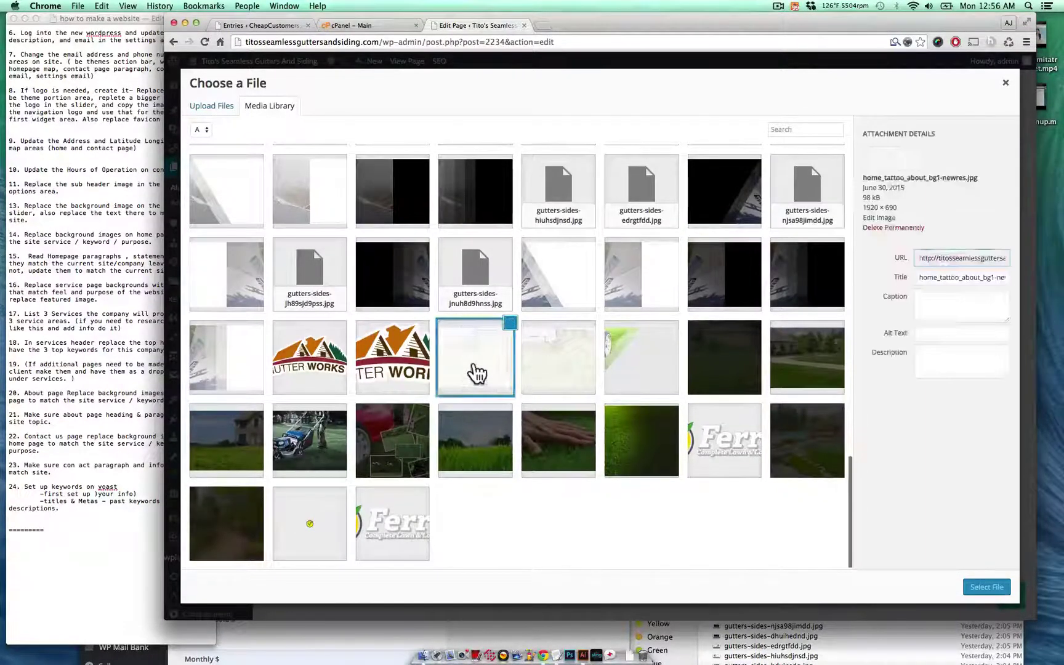
{"action": "left_click", "coordinate": [986, 587]}
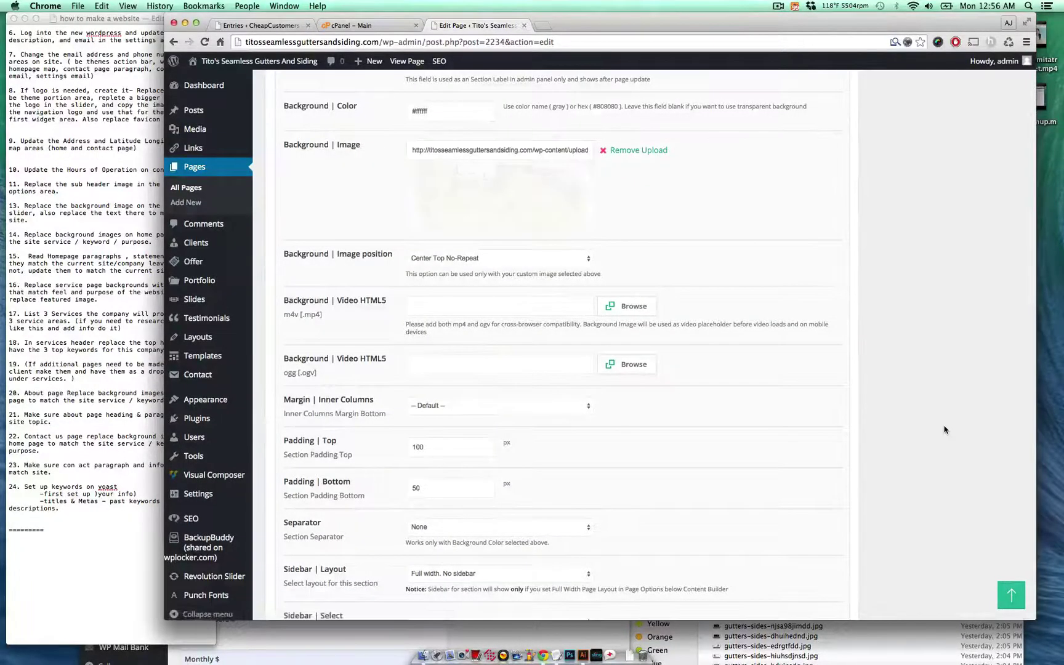
{"action": "scroll", "coordinate": [945, 429], "scroll_direction": "up", "scroll_amount": 15}
{"action": "scroll", "coordinate": [946, 429], "scroll_direction": "down", "scroll_amount": 20}
{"action": "scroll", "coordinate": [946, 430], "scroll_direction": "up", "scroll_amount": 15}
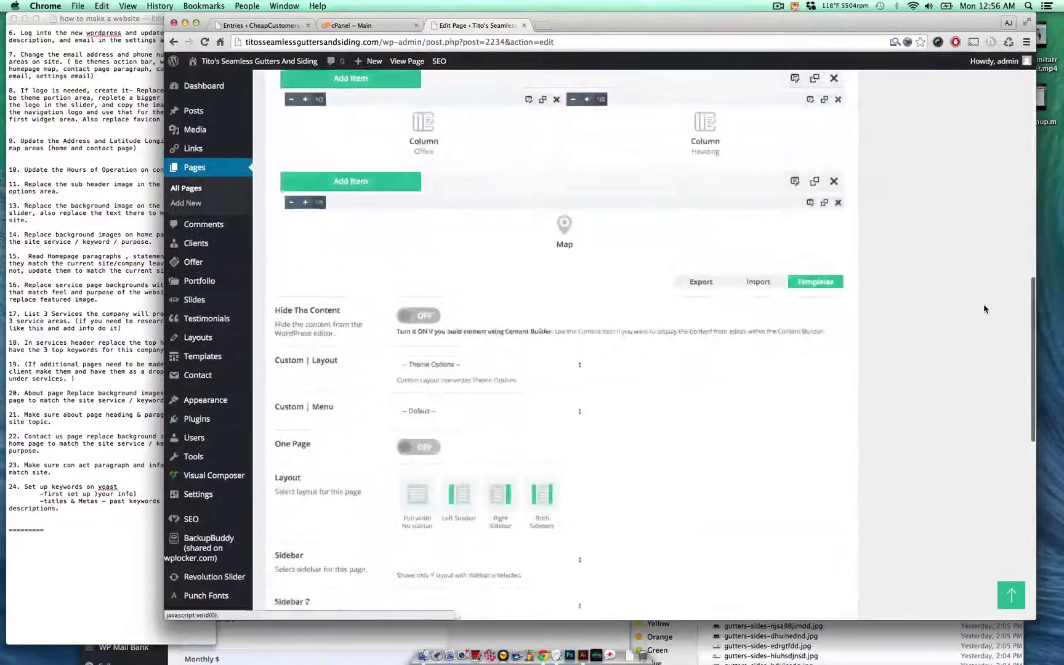
{"action": "left_click", "coordinate": [996, 271]}
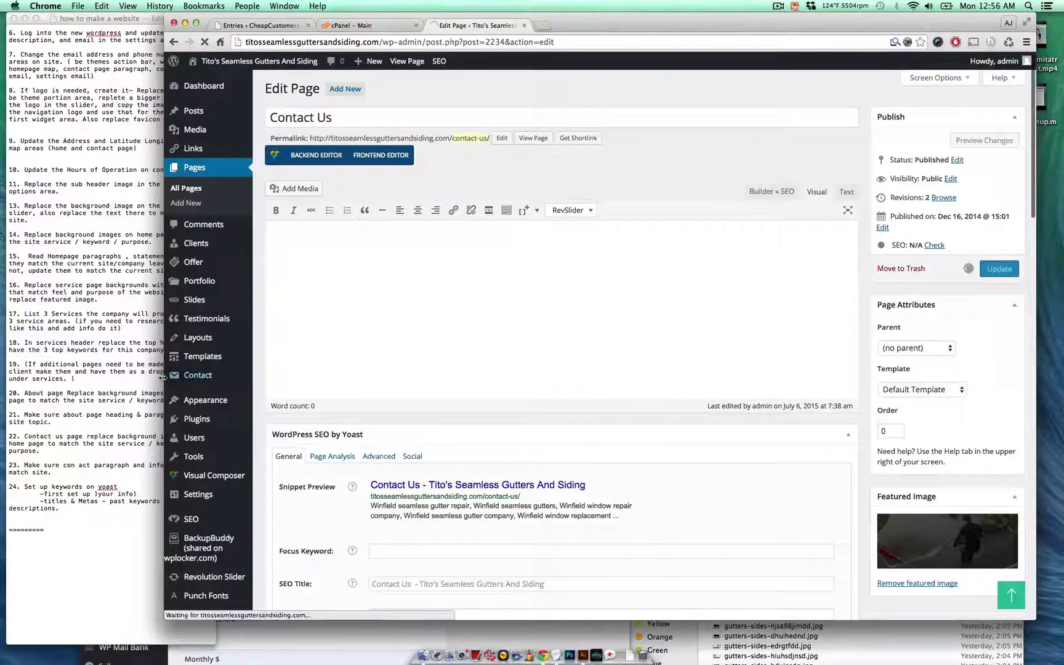
- Mark items 22 and 23 as done in the task notes
{"action": "left_click", "coordinate": [83, 382]}
{"action": "triple_click", "coordinate": [82, 437]}
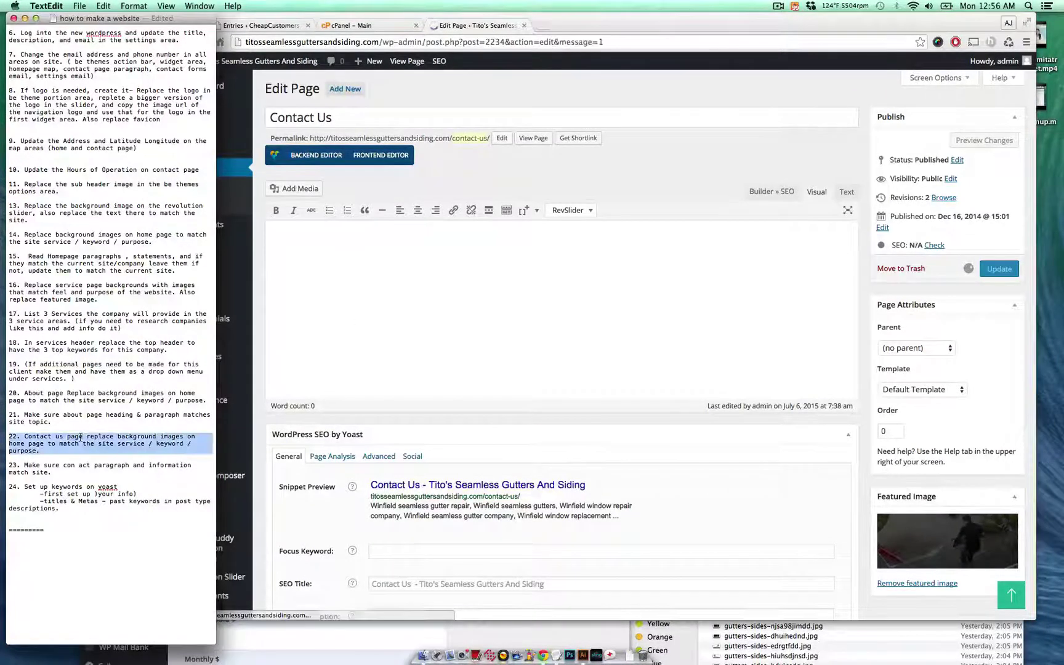
{"action": "triple_click", "coordinate": [74, 465]}
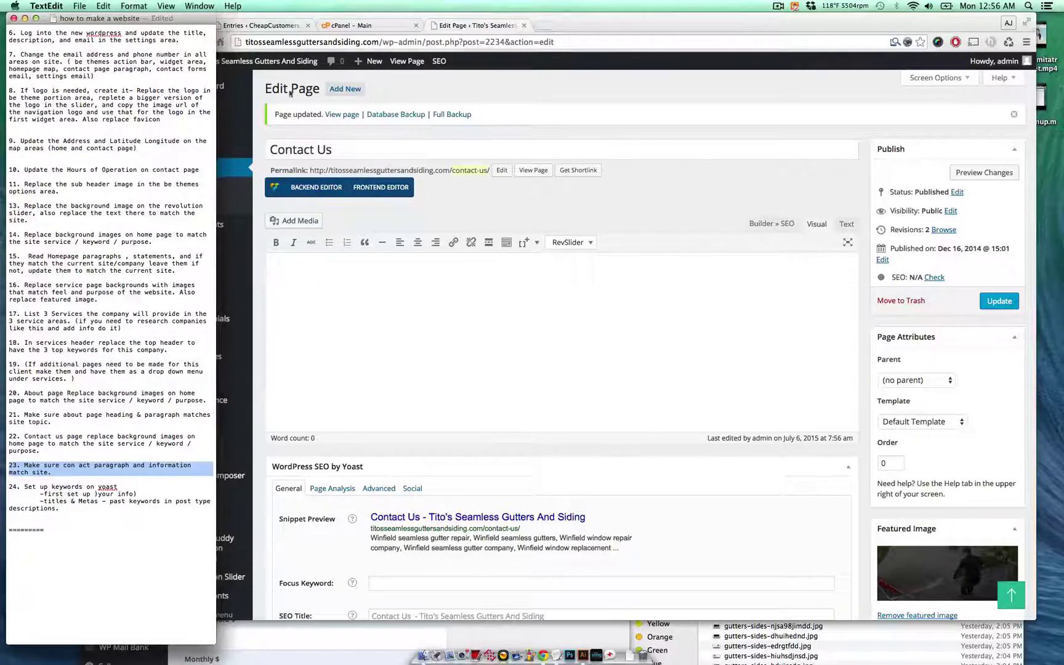
{"action": "left_click", "coordinate": [536, 171]}
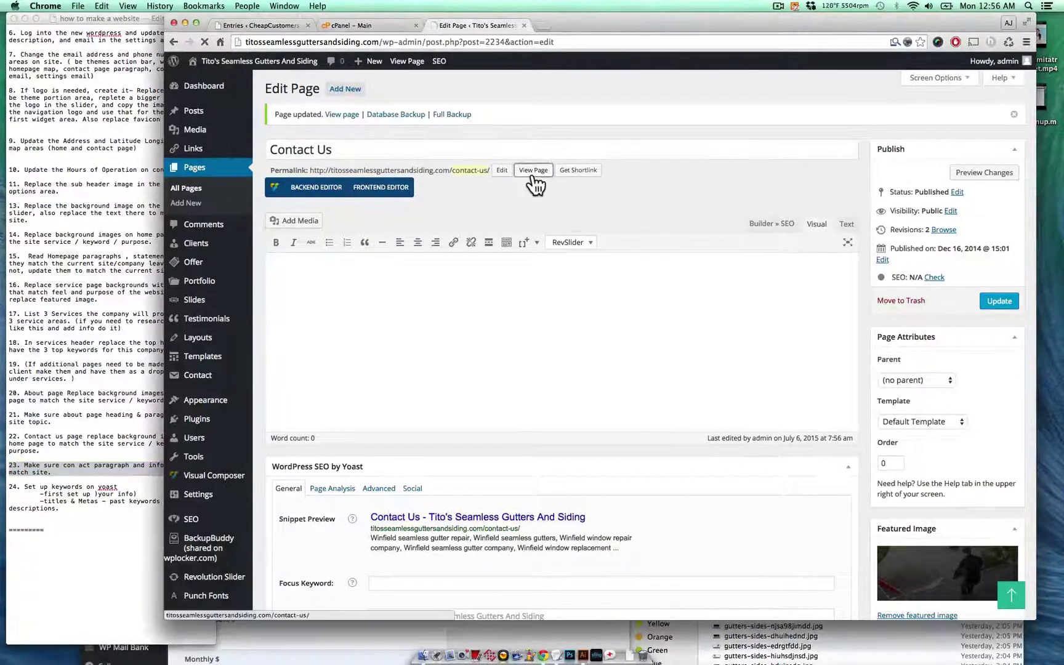
- View the live Contact Us page and check its contact paragraph down to the hours heading
{"action": "left_click", "coordinate": [533, 172]}
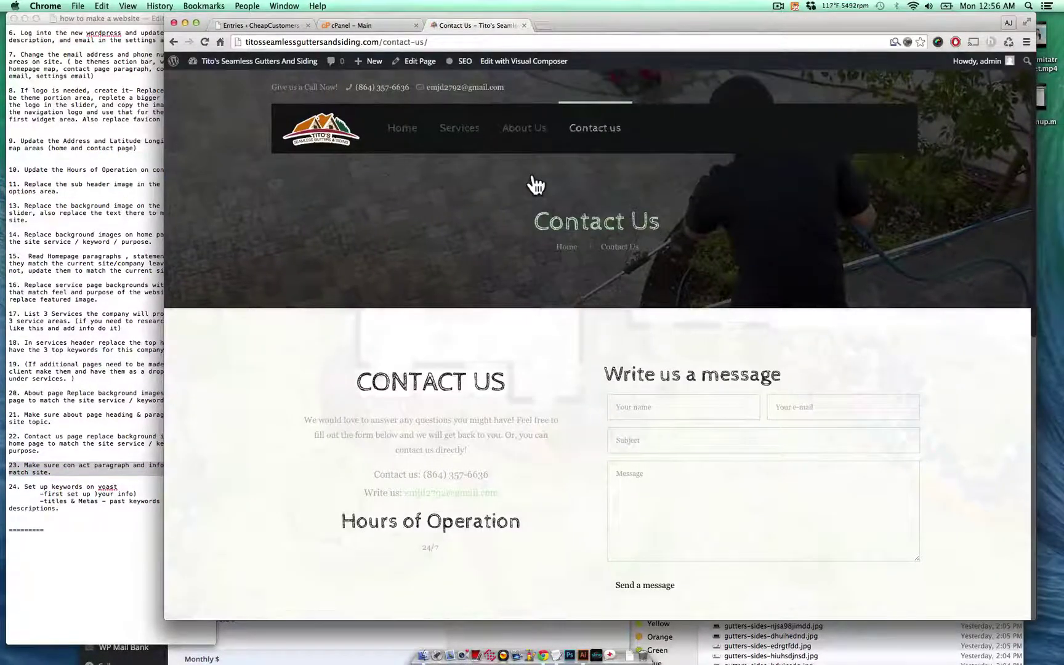
{"action": "scroll", "coordinate": [536, 185], "scroll_direction": "down", "scroll_amount": 5}
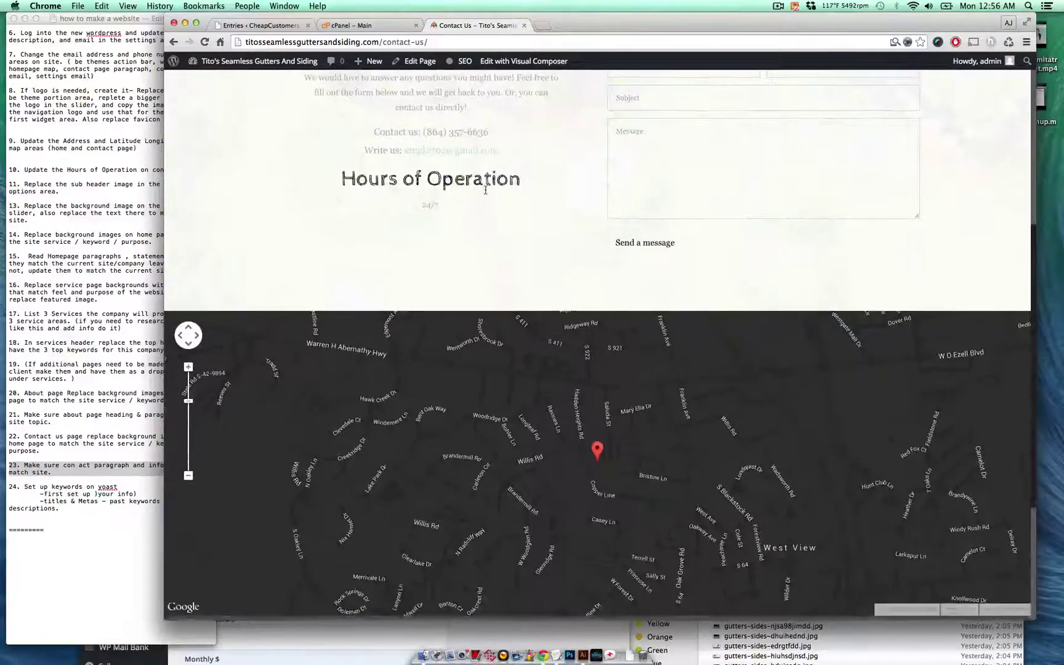
{"action": "scroll", "coordinate": [373, 191], "scroll_direction": "up", "scroll_amount": 1}
{"action": "left_click_drag", "start_coordinate": [382, 151], "coordinate": [489, 253]}
{"action": "left_click", "coordinate": [452, 253]}
- Move on to item 24 in the task notes and return to the browser
{"action": "left_click", "coordinate": [49, 379]}
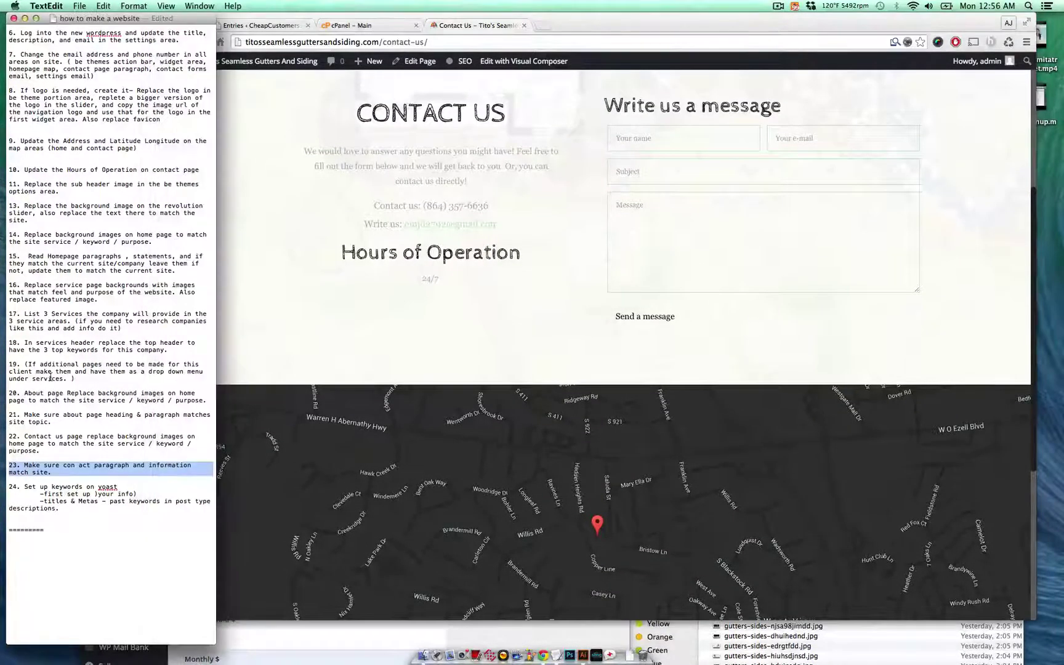
{"action": "left_click", "coordinate": [101, 502]}
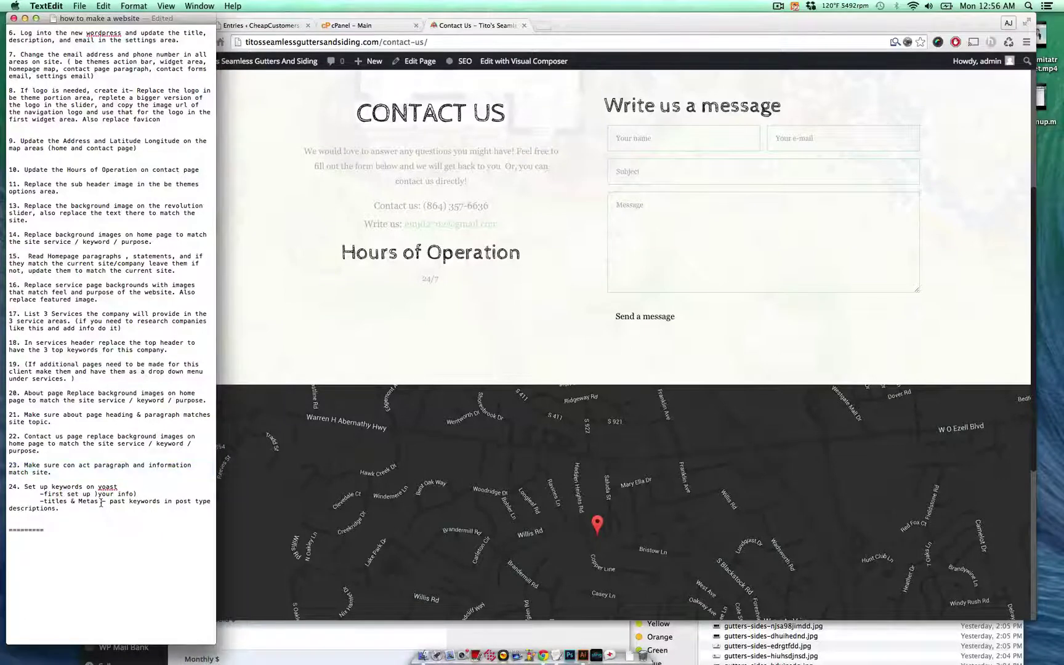
{"action": "left_click", "coordinate": [289, 337]}
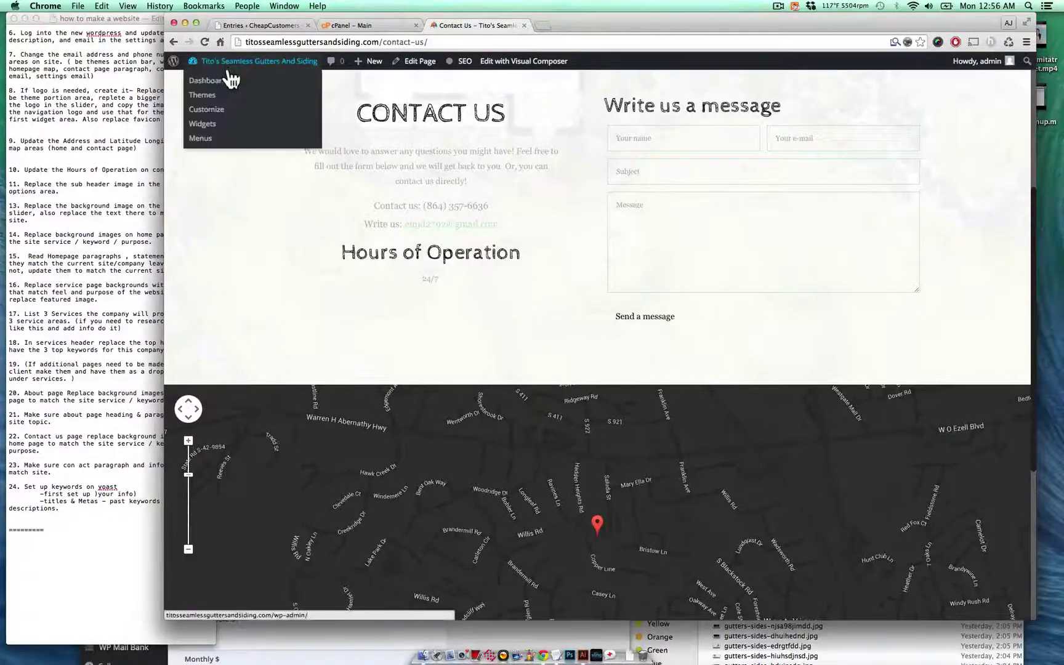
- Go from the dashboard to Yoast SEO General settings and show the Company Info tab
{"action": "left_click", "coordinate": [228, 80]}
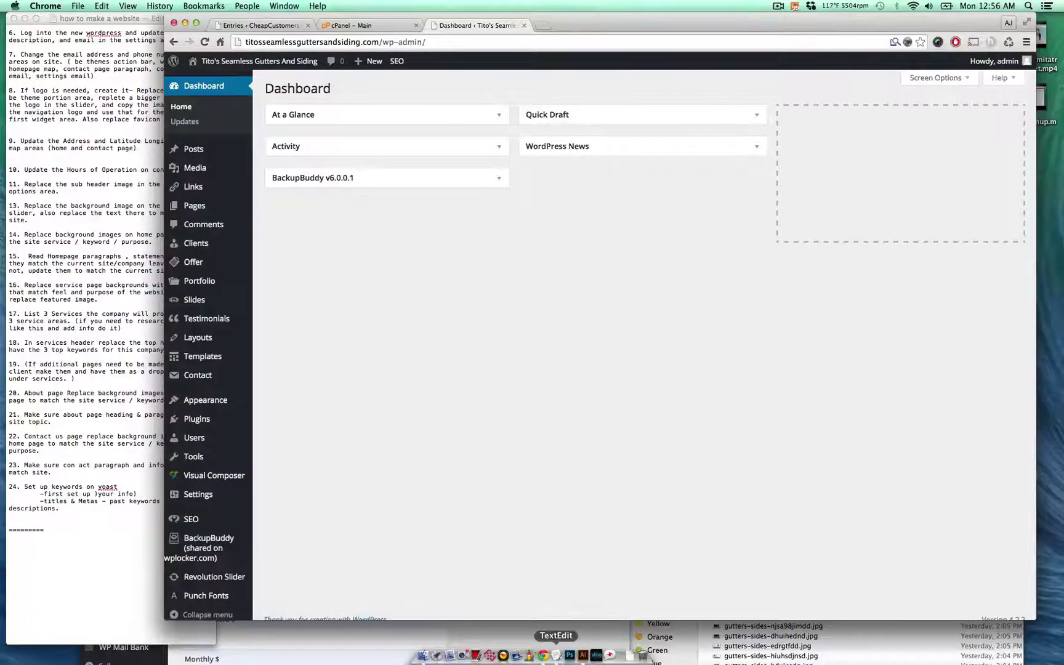
{"action": "mouse_move", "coordinate": [215, 520]}
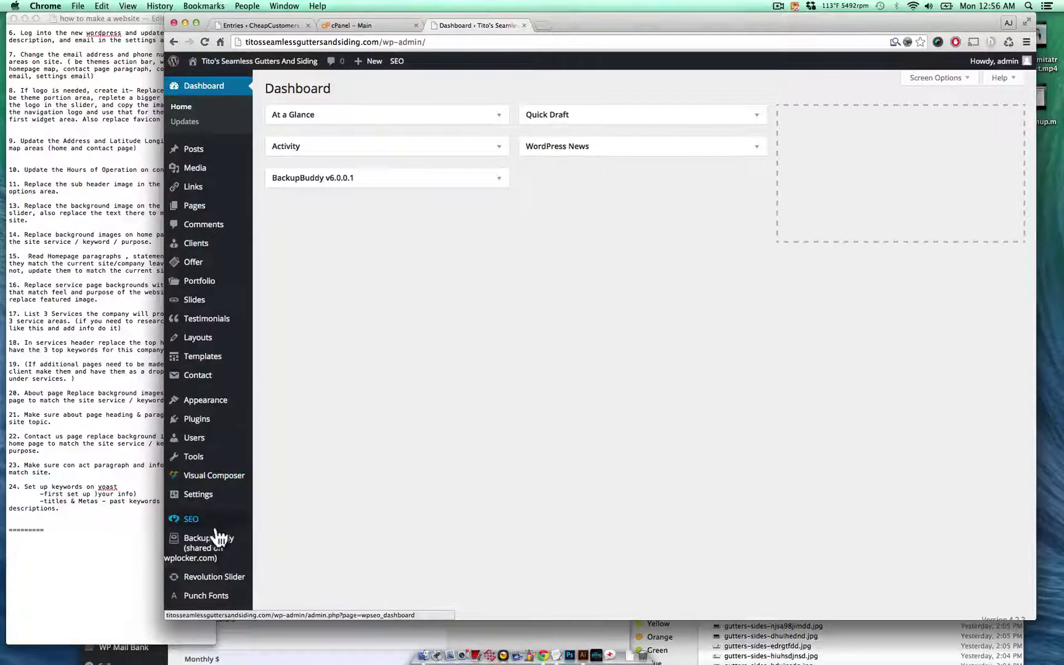
{"action": "left_click", "coordinate": [294, 487]}
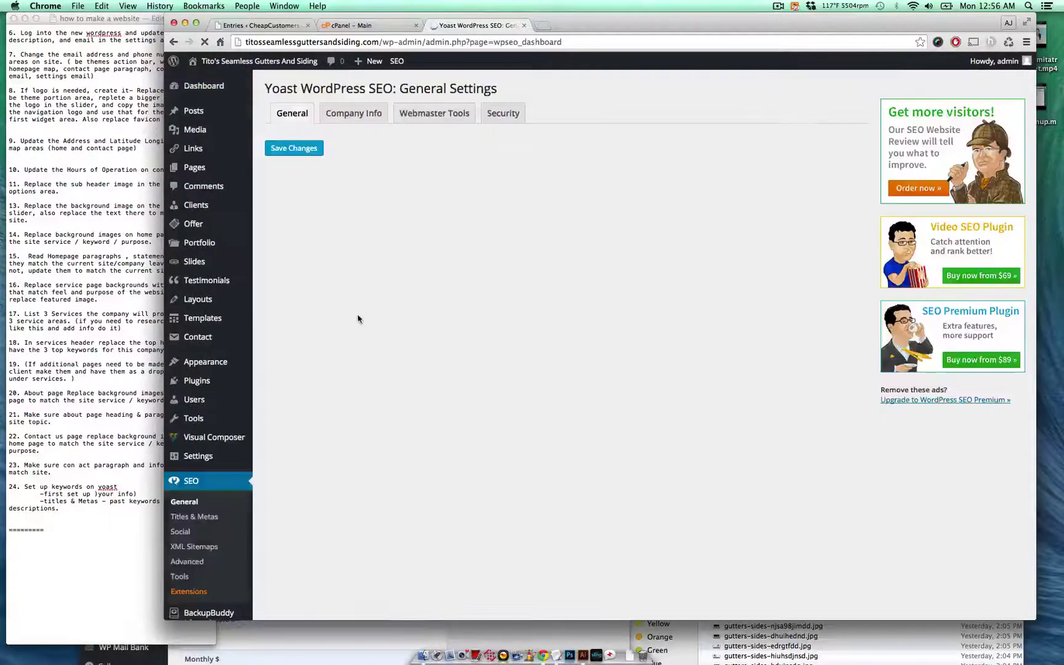
{"action": "left_click", "coordinate": [143, 458]}
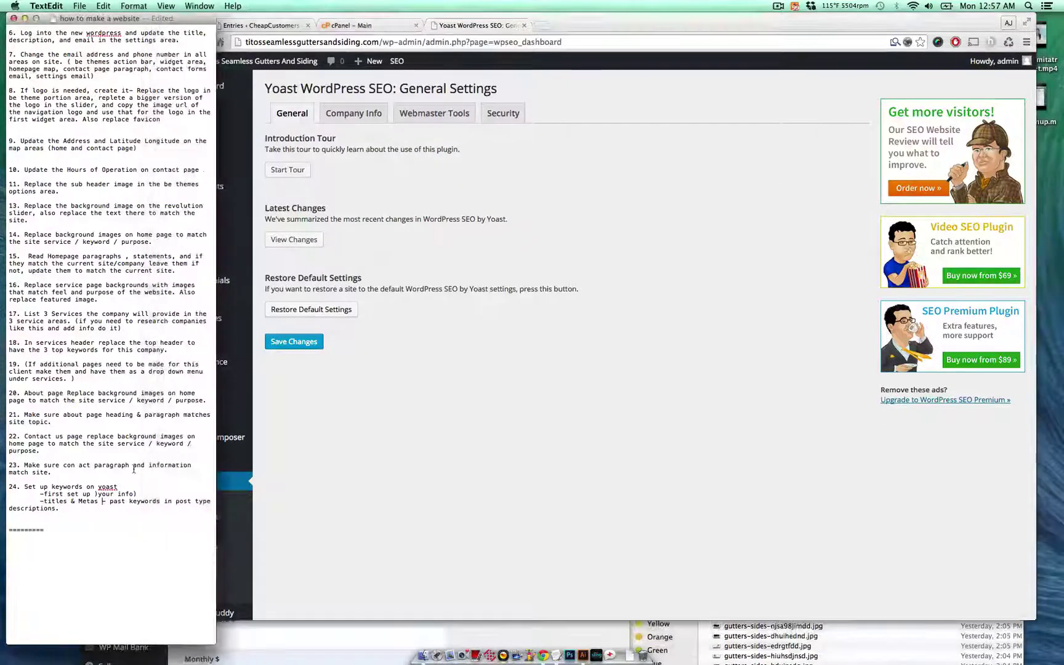
{"action": "left_click", "coordinate": [373, 338]}
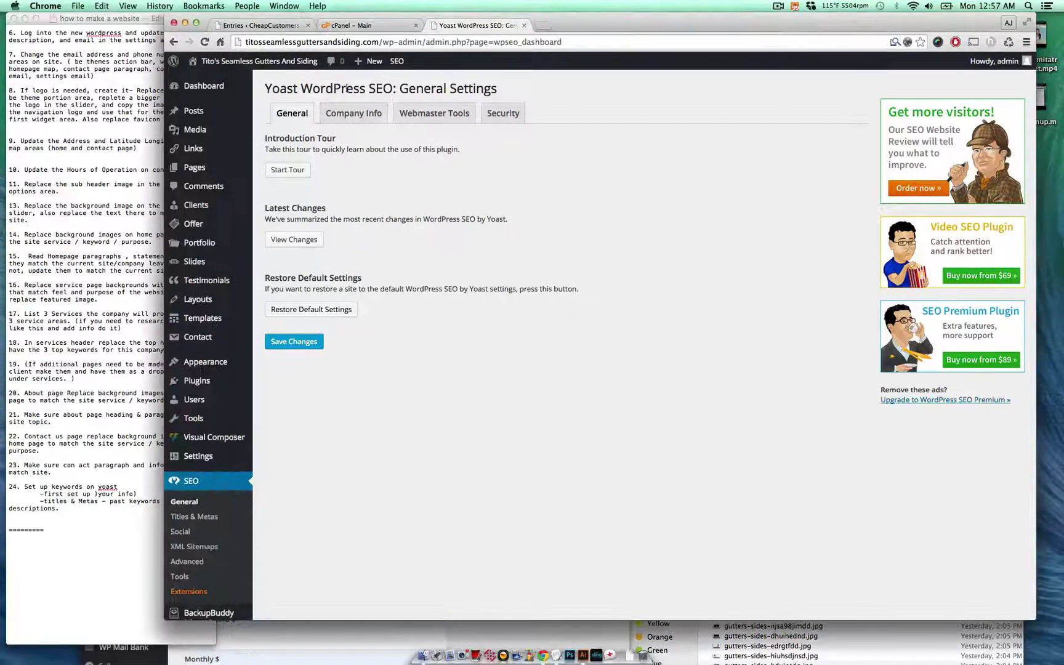
{"action": "left_click", "coordinate": [354, 113]}
- Replace Gutter Works Llc with 'Tito's Seamless Gutters and Siding' as website and company name
{"action": "triple_click", "coordinate": [474, 195]}
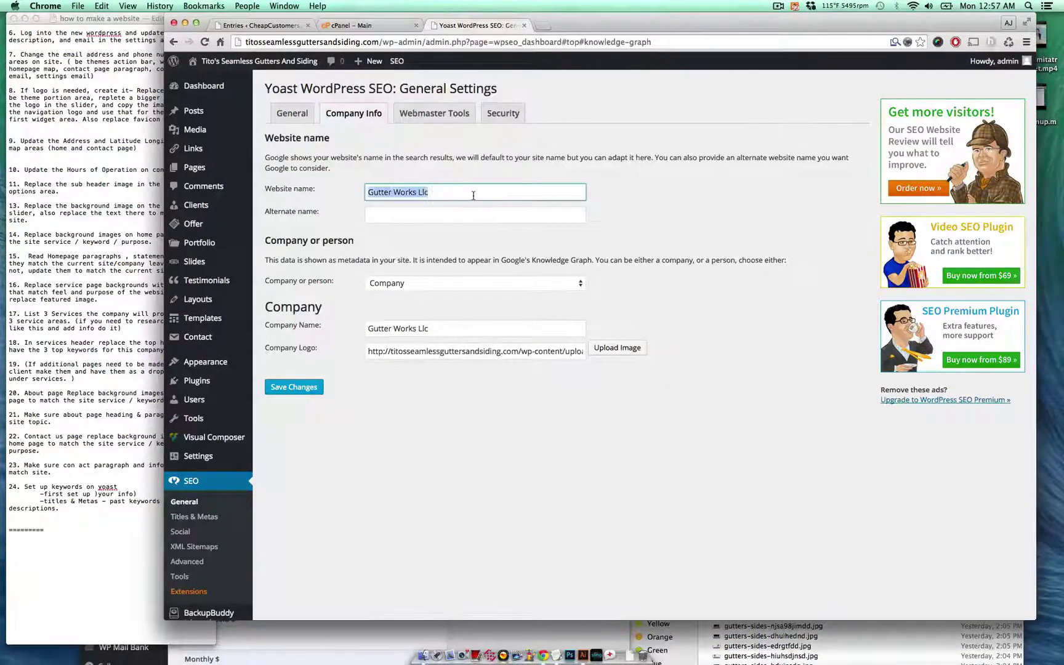
{"action": "type", "text": "T"}
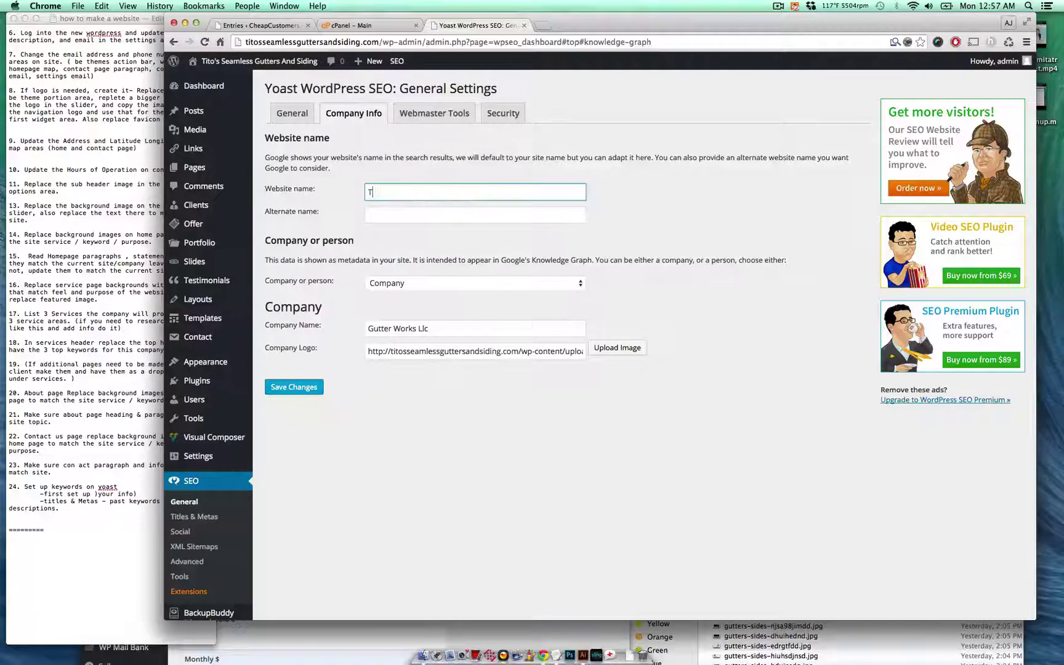
{"action": "type", "text": "ito's Seamless Gutters a"}
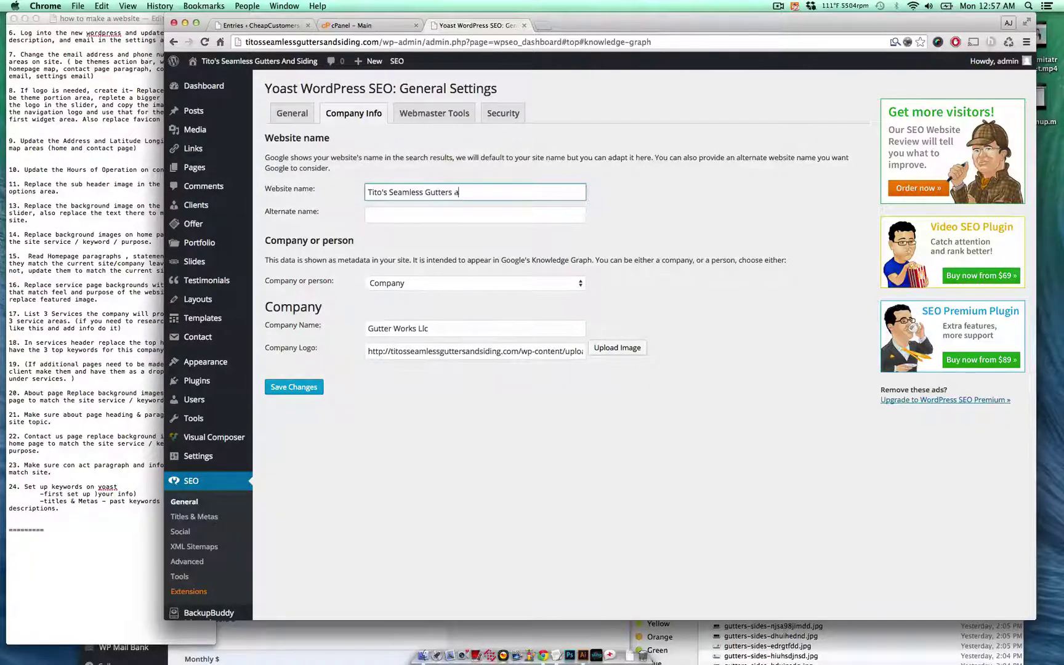
{"action": "type", "text": "nd Si"}
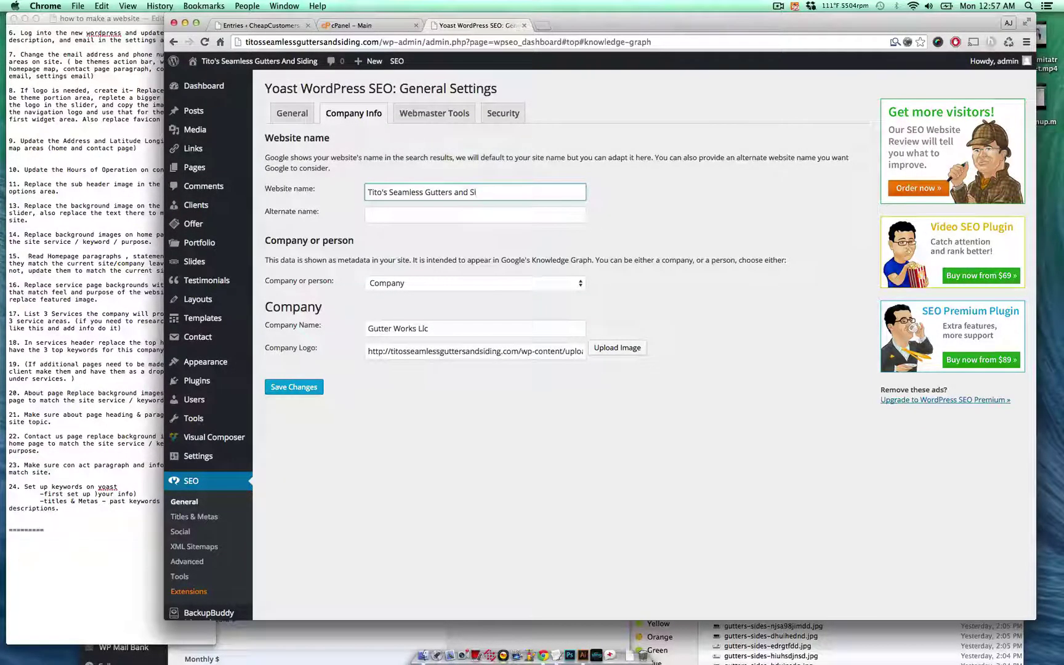
{"action": "type", "text": "ding"}
{"action": "triple_click", "coordinate": [484, 200]}
{"action": "key", "text": "super+c"}
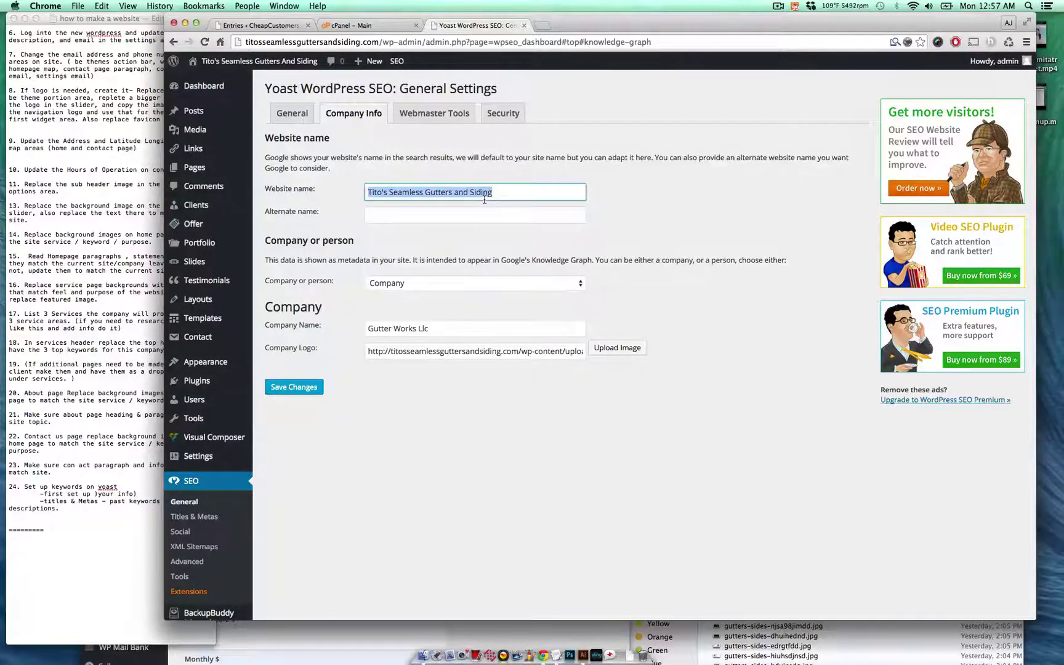
{"action": "triple_click", "coordinate": [457, 325]}
{"action": "key", "text": "super+v"}
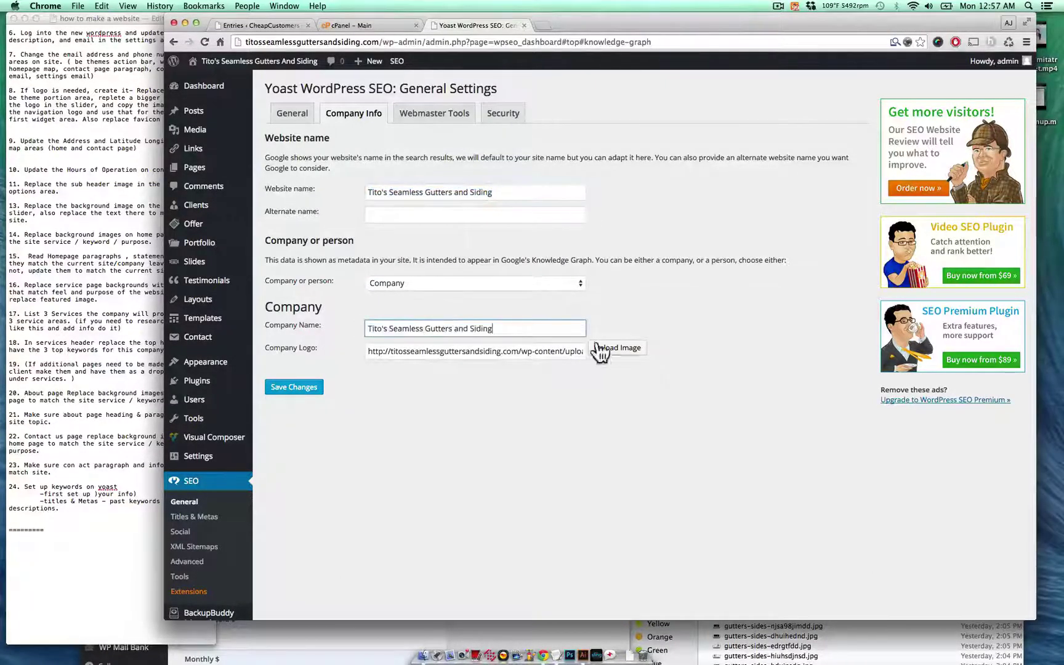
- Set titos-gutters-logo.png as the company logo and save the Company Info settings
{"action": "left_click", "coordinate": [623, 351]}
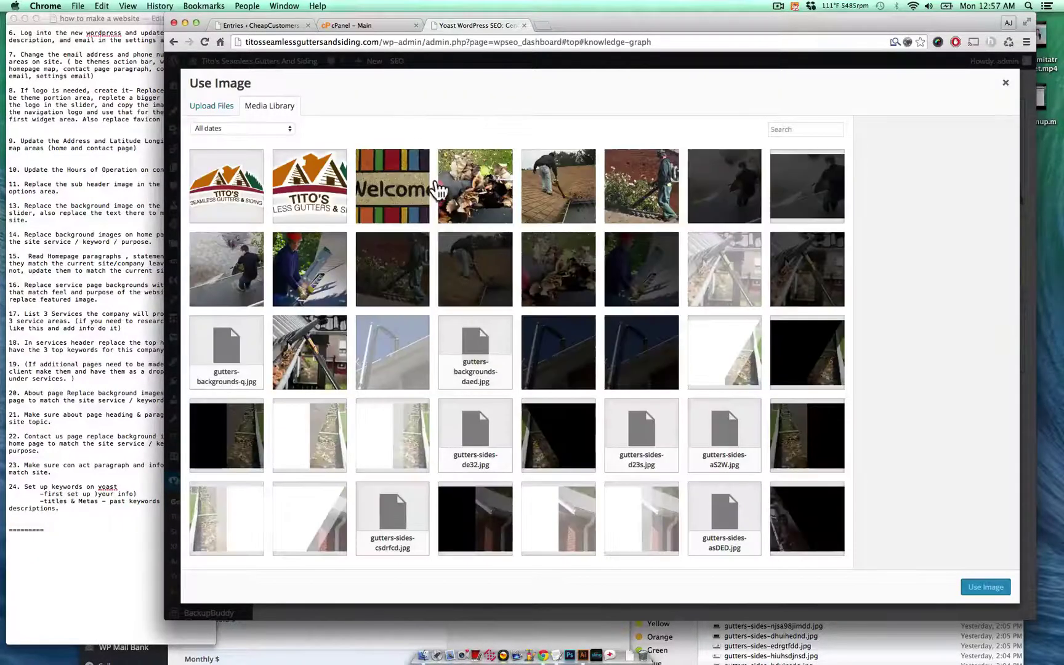
{"action": "left_click", "coordinate": [296, 183]}
{"action": "left_click", "coordinate": [258, 184]}
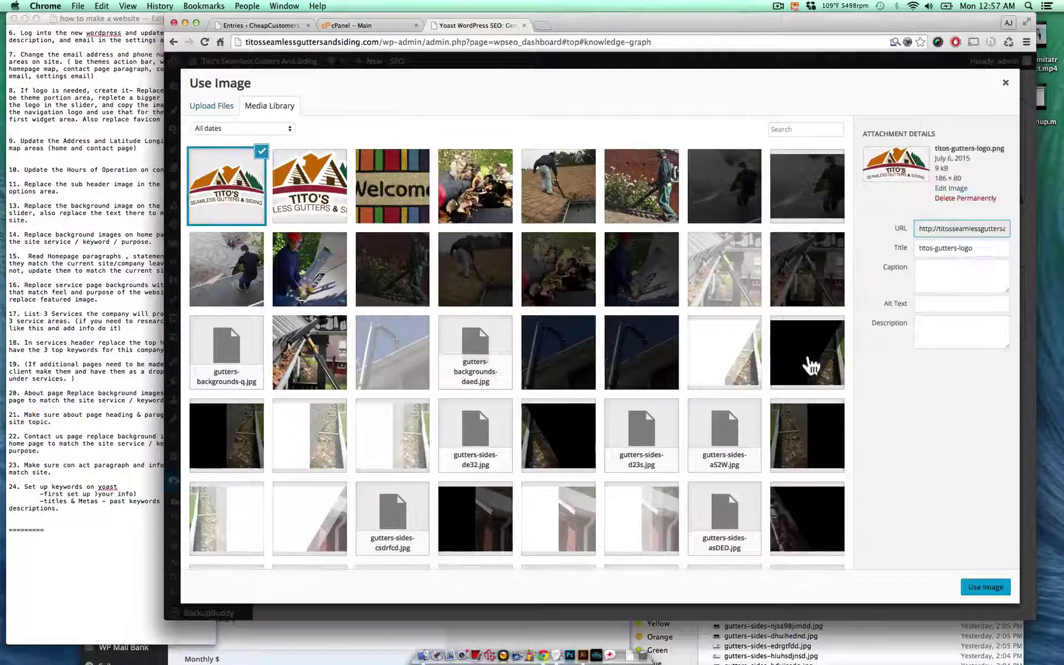
{"action": "left_click", "coordinate": [986, 587]}
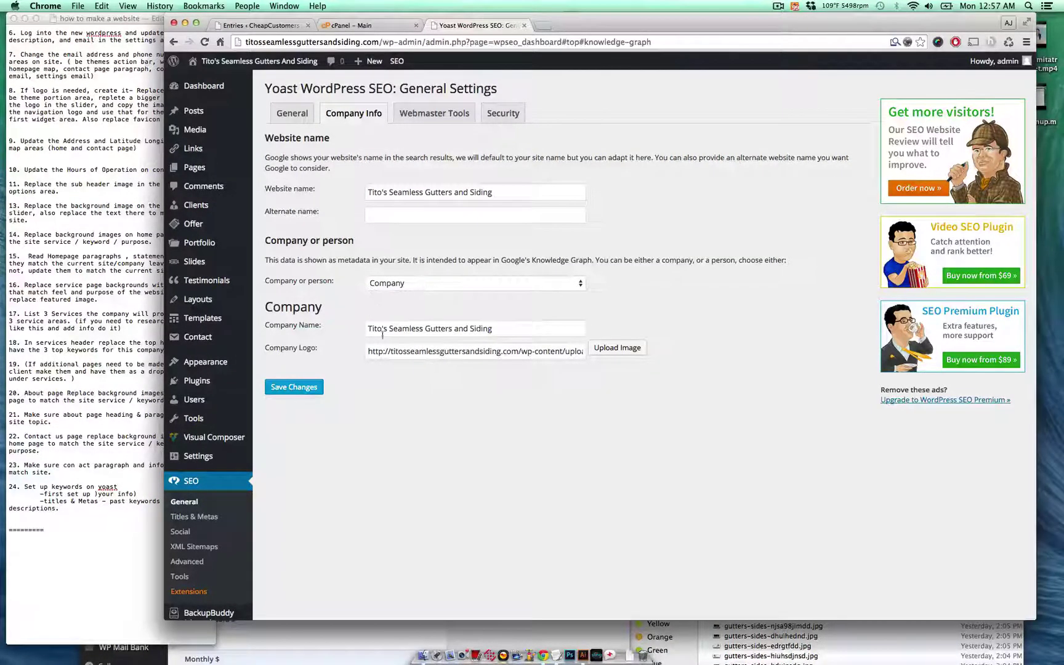
{"action": "triple_click", "coordinate": [396, 330]}
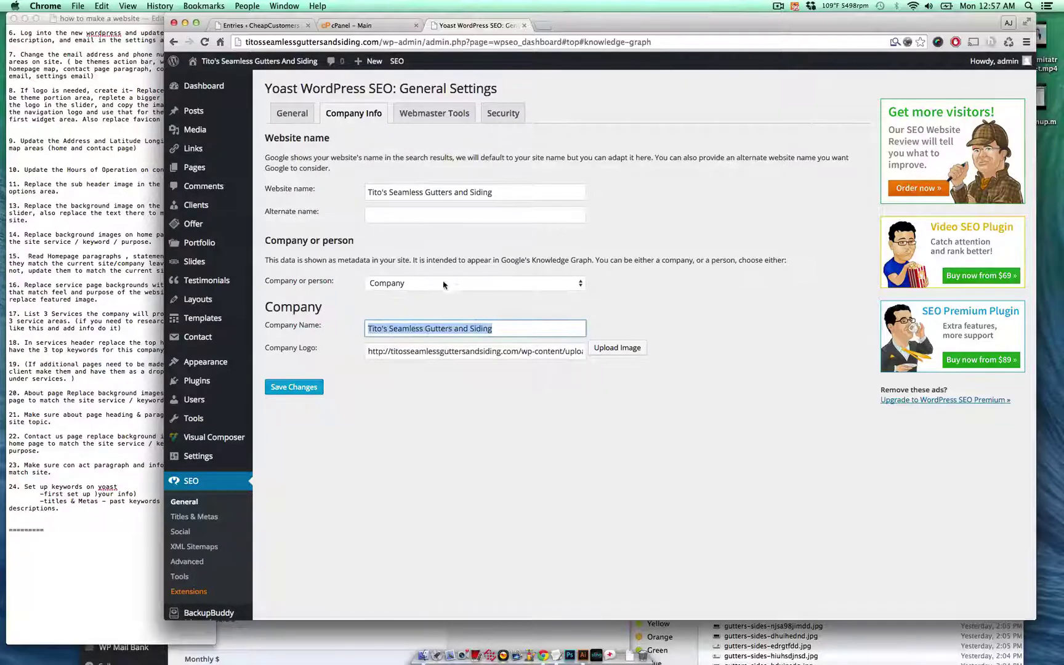
{"action": "left_click", "coordinate": [308, 390]}
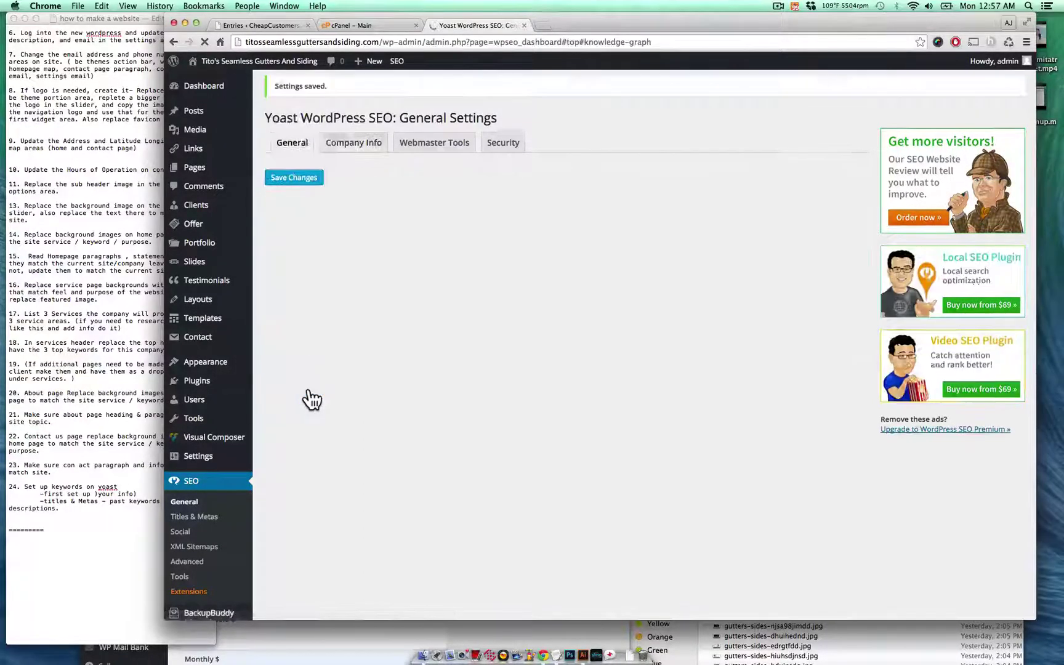
- In Titles & Metas Post Types, enlarge the Posts meta description box and clear its old Winfield text
{"action": "left_click", "coordinate": [194, 518]}
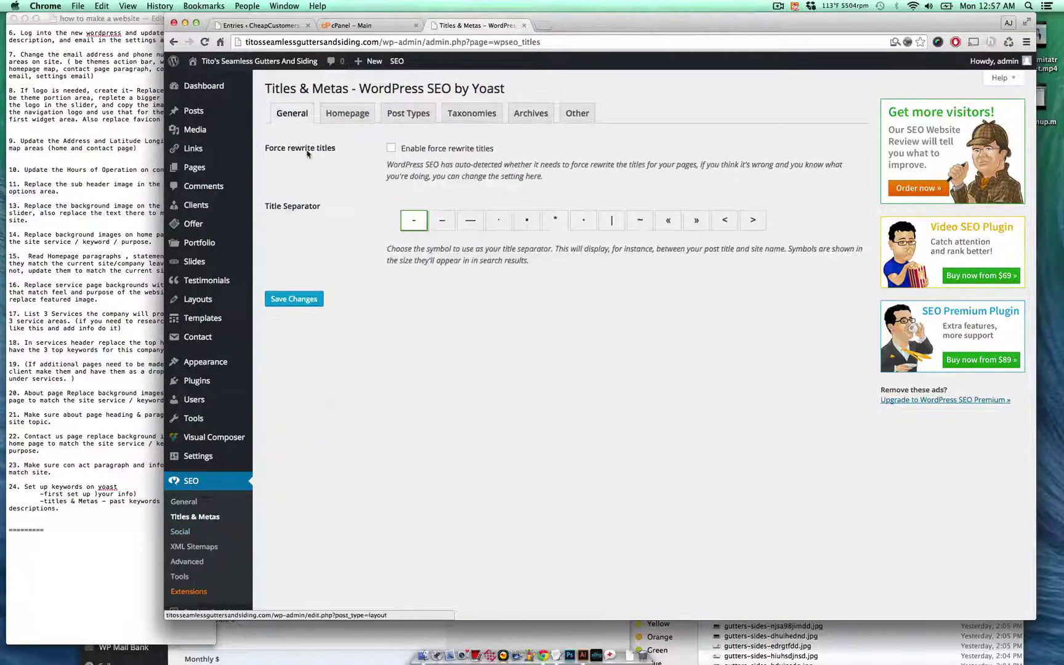
{"action": "left_click", "coordinate": [394, 115]}
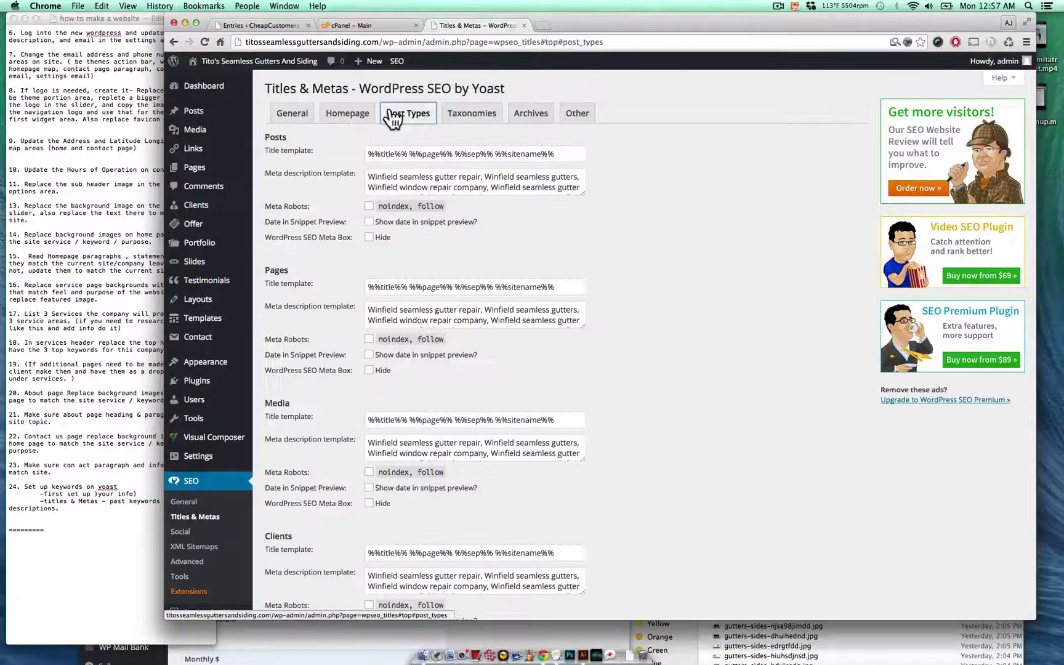
{"action": "left_click", "coordinate": [442, 187]}
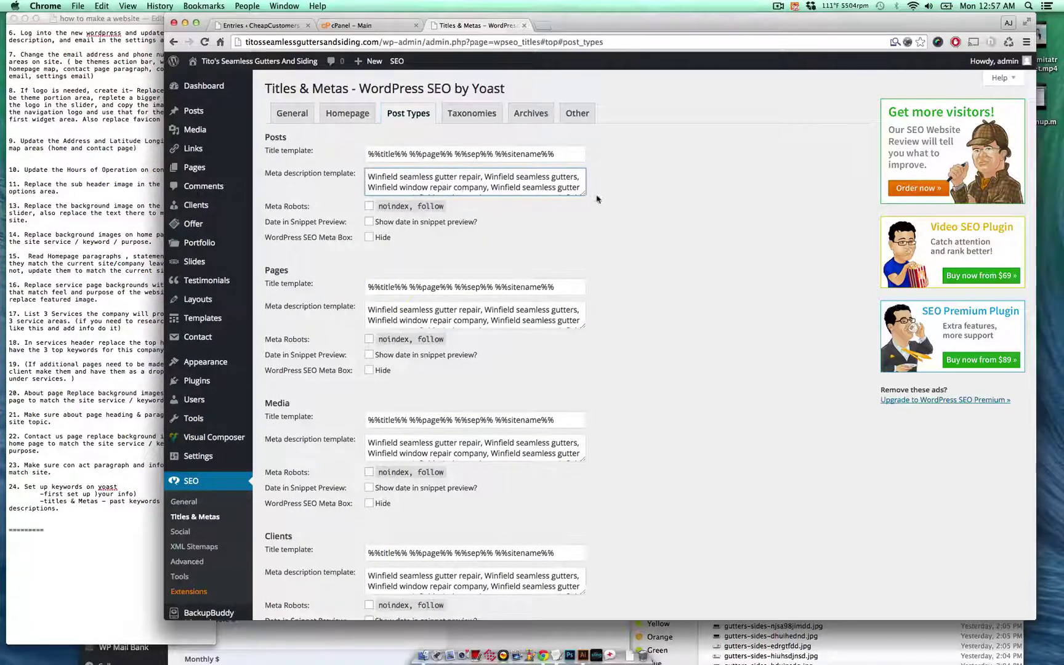
{"action": "left_click_drag", "start_coordinate": [584, 194], "coordinate": [618, 226]}
{"action": "left_click_drag", "start_coordinate": [657, 269], "coordinate": [695, 324]}
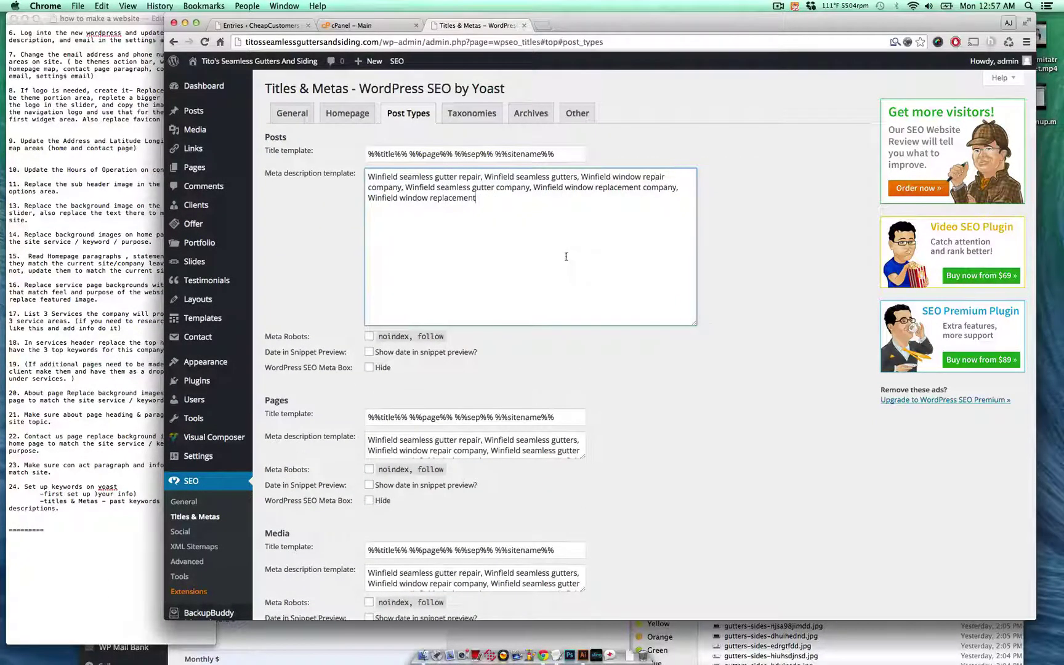
{"action": "key", "text": "super+a"}
{"action": "key", "text": "BackSpace"}
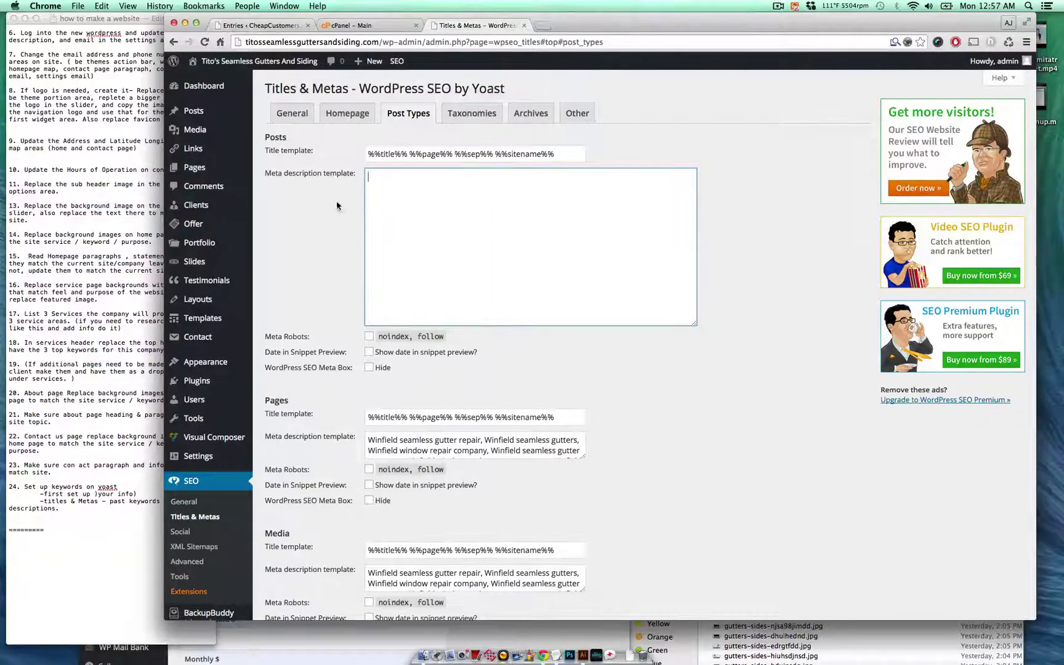
- Add keywords 1–3: Spartanburg seamless gutters, Spartanburg guttering, Spartanburg gutter siding repair
{"action": "left_click", "coordinate": [281, 657]}
{"action": "scroll", "coordinate": [282, 657], "scroll_direction": "down", "scroll_amount": 1}
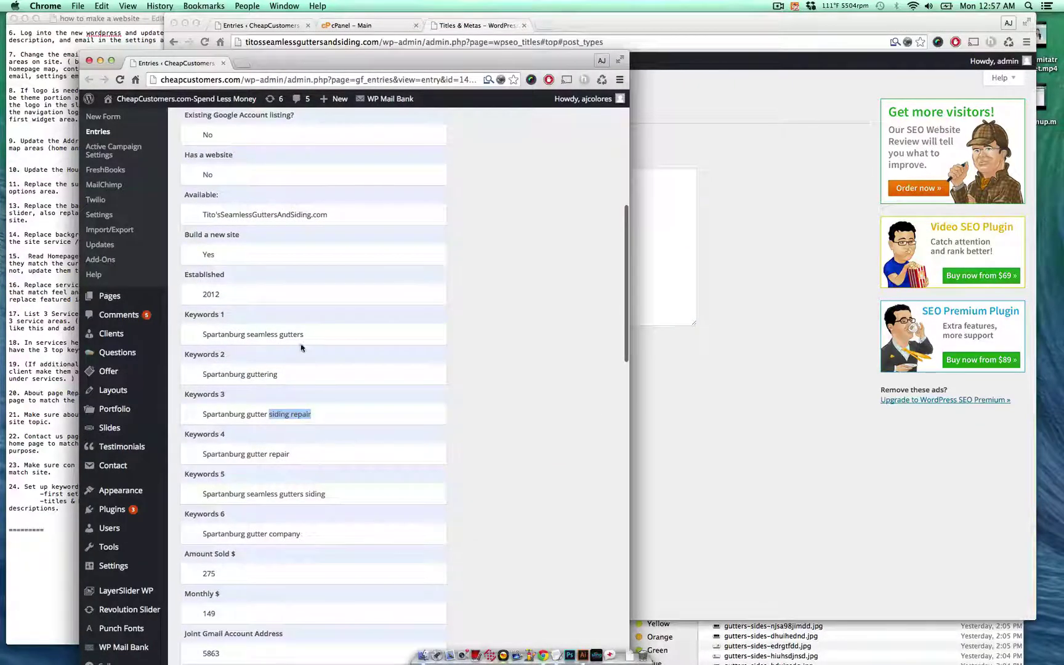
{"action": "left_click_drag", "start_coordinate": [304, 335], "coordinate": [197, 336]}
{"action": "key", "text": "super+c"}
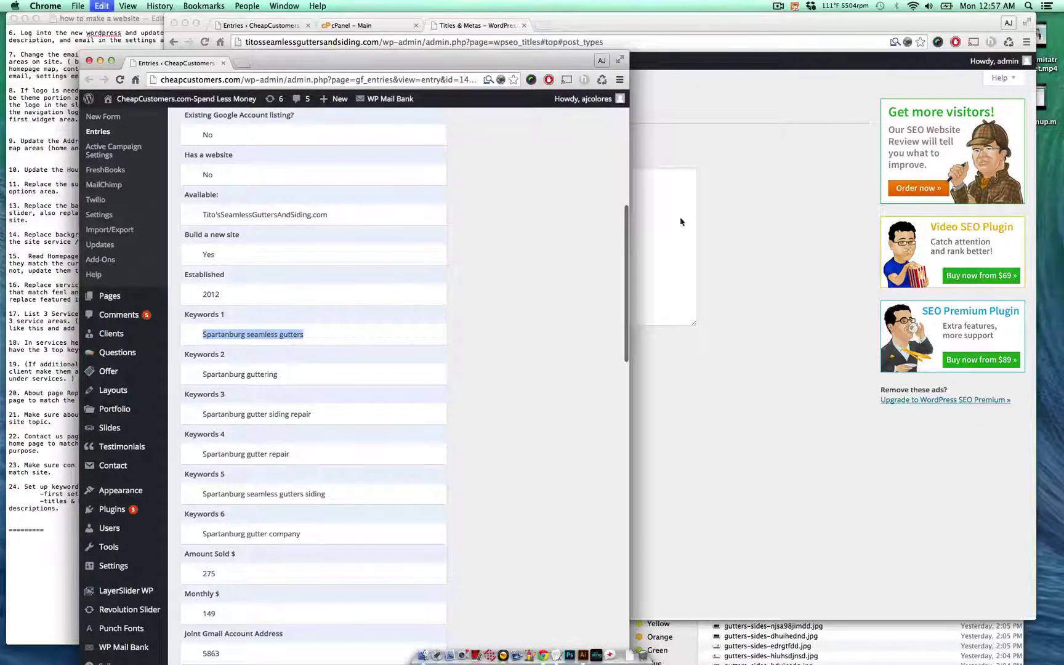
{"action": "left_click", "coordinate": [681, 221]}
{"action": "key", "text": "super+v"}
{"action": "type", "text": ","}
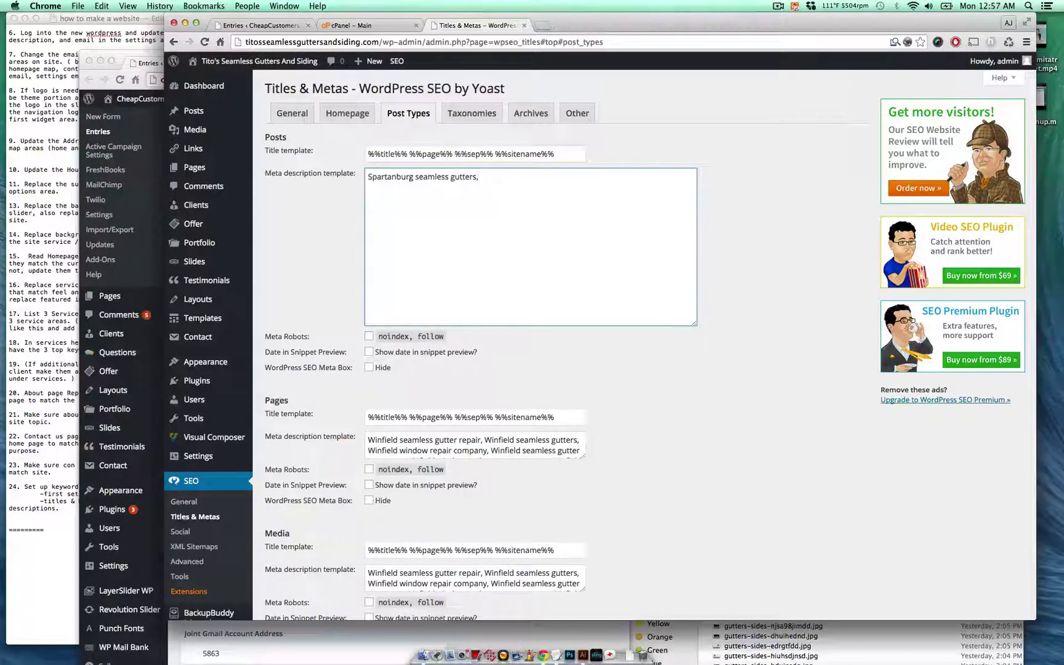
{"action": "key", "text": "Return"}
{"action": "left_click", "coordinate": [163, 642]}
{"action": "left_click_drag", "start_coordinate": [302, 379], "coordinate": [204, 375]}
{"action": "key", "text": "super+c"}
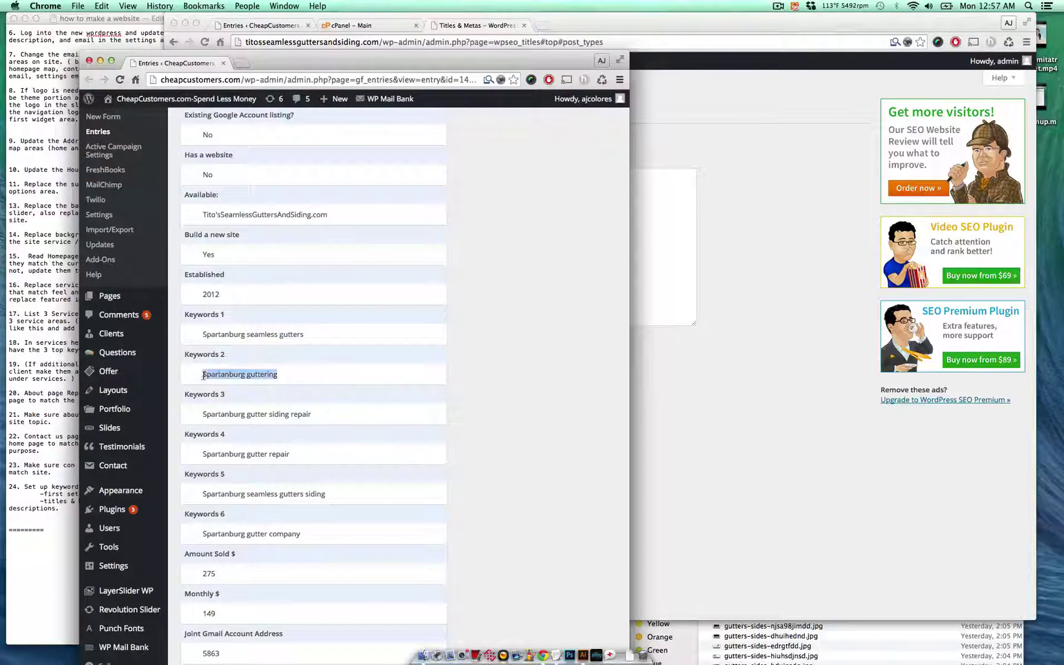
{"action": "left_click", "coordinate": [680, 227]}
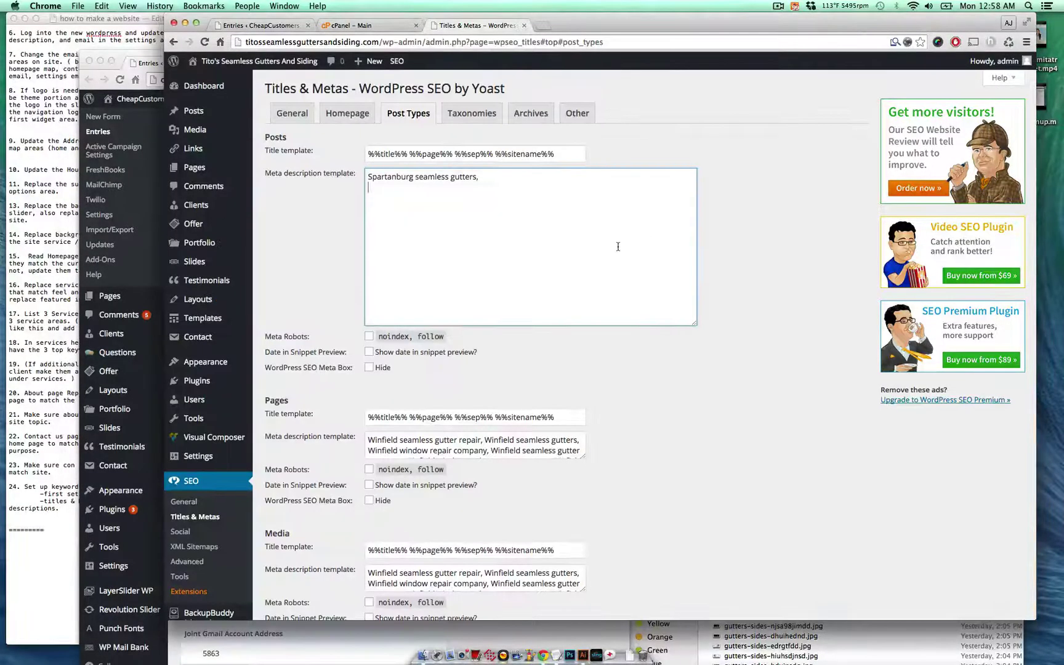
{"action": "key", "text": "super+v"}
{"action": "type", "text": ","}
{"action": "left_click", "coordinate": [342, 644]}
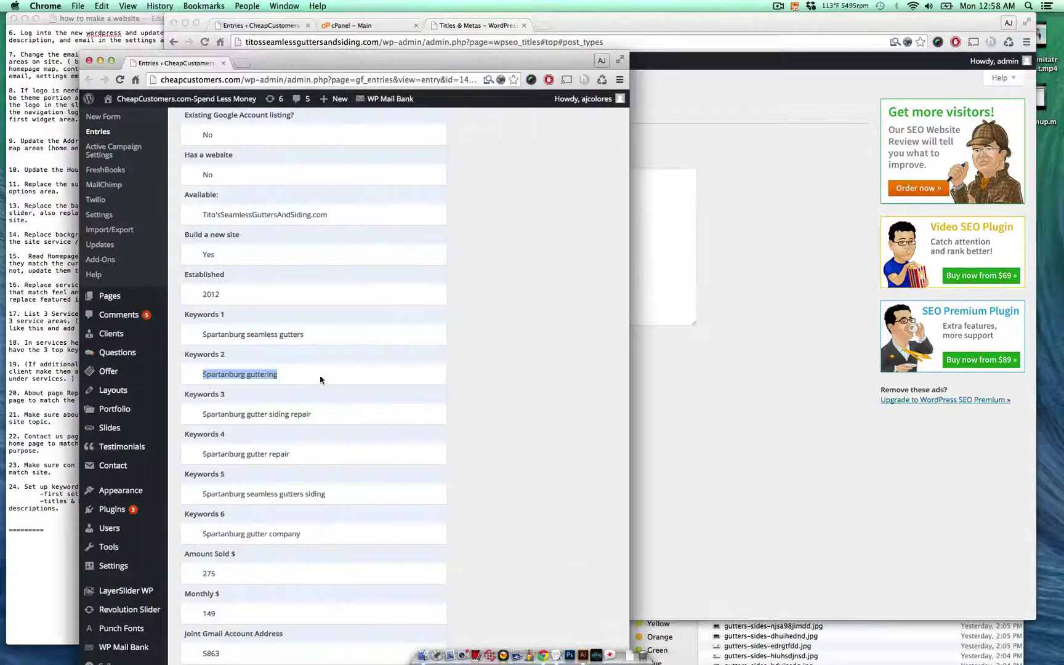
{"action": "left_click_drag", "start_coordinate": [325, 418], "coordinate": [195, 420]}
{"action": "key", "text": "super+c"}
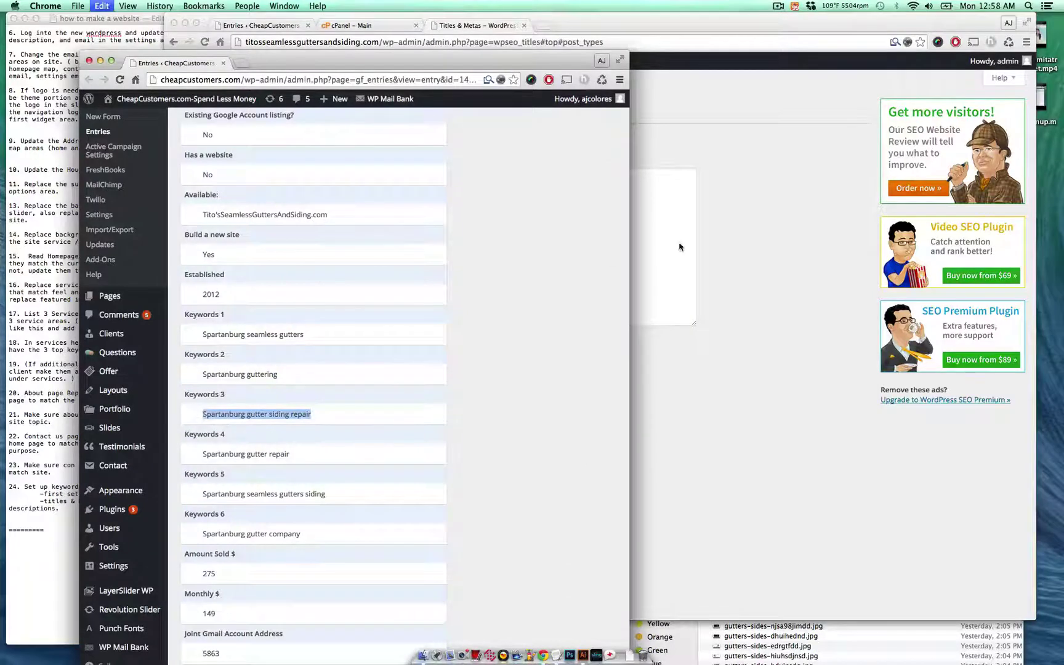
{"action": "left_click", "coordinate": [681, 248]}
{"action": "key", "text": "super+v"}
{"action": "type", "text": ","}
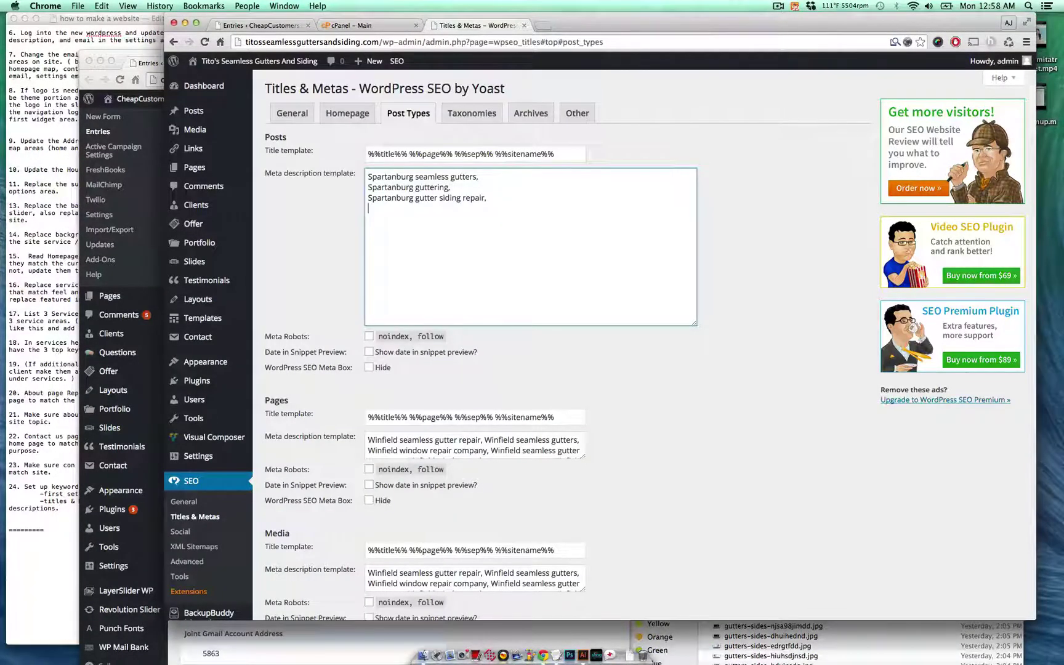
- Add keywords 4–6: Spartanburg gutter repair, Spartanburg seamless gutters siding, Spartanburg gutter company
{"action": "left_click", "coordinate": [385, 637]}
{"action": "left_click_drag", "start_coordinate": [331, 452], "coordinate": [195, 454]}
{"action": "key", "text": "super+c"}
{"action": "left_click", "coordinate": [689, 317]}
{"action": "key", "text": "super+v"}
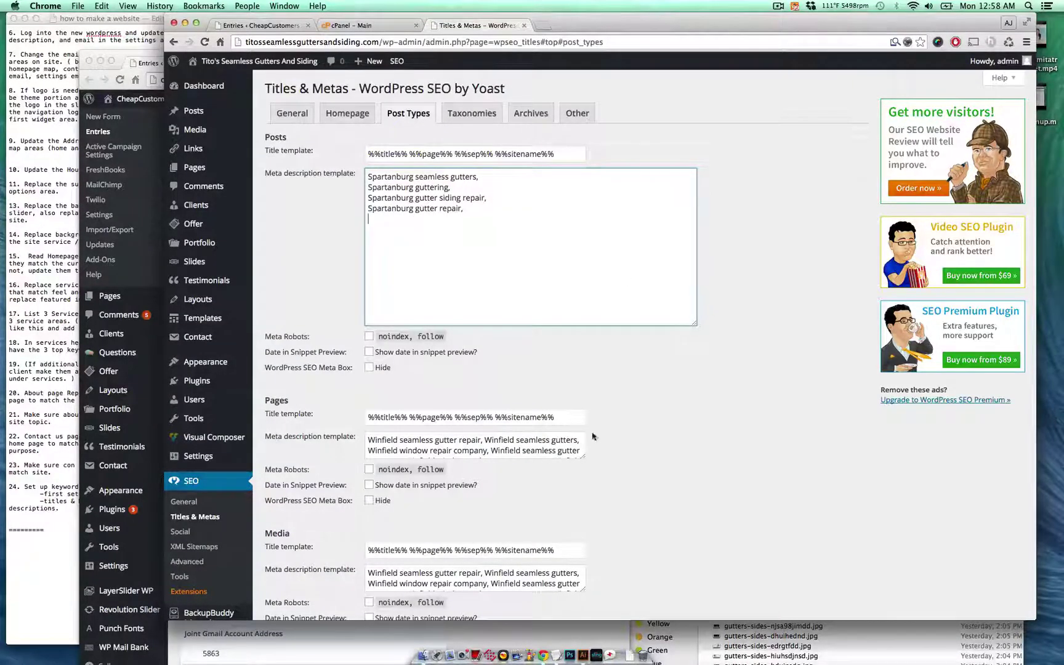
{"action": "left_click", "coordinate": [365, 644]}
{"action": "triple_click", "coordinate": [333, 498]}
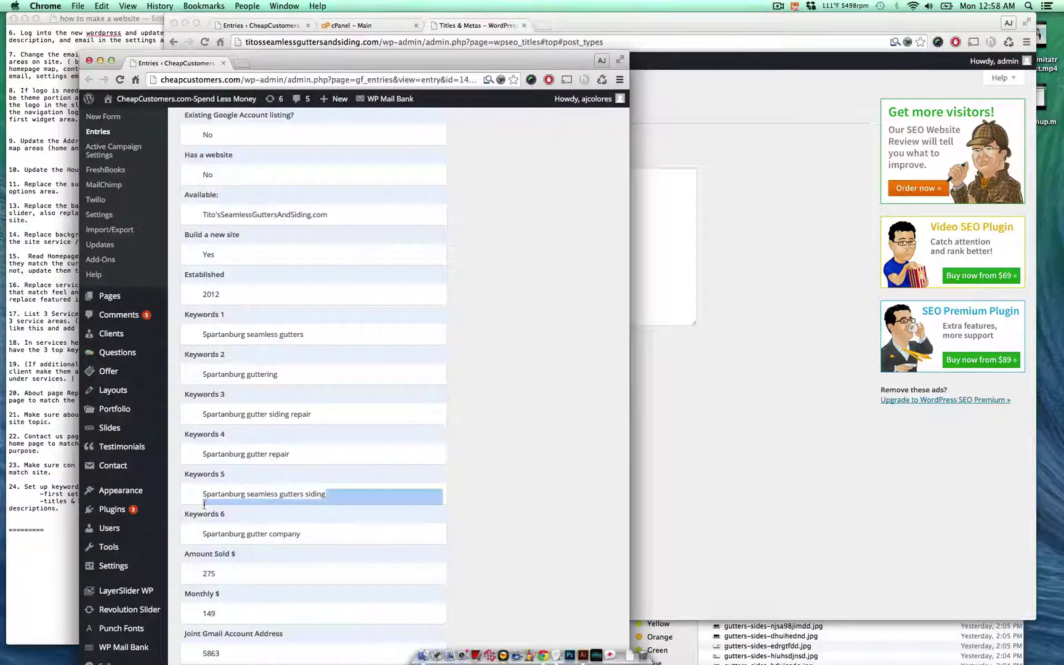
{"action": "left_click", "coordinate": [333, 497]}
{"action": "triple_click", "coordinate": [317, 485]}
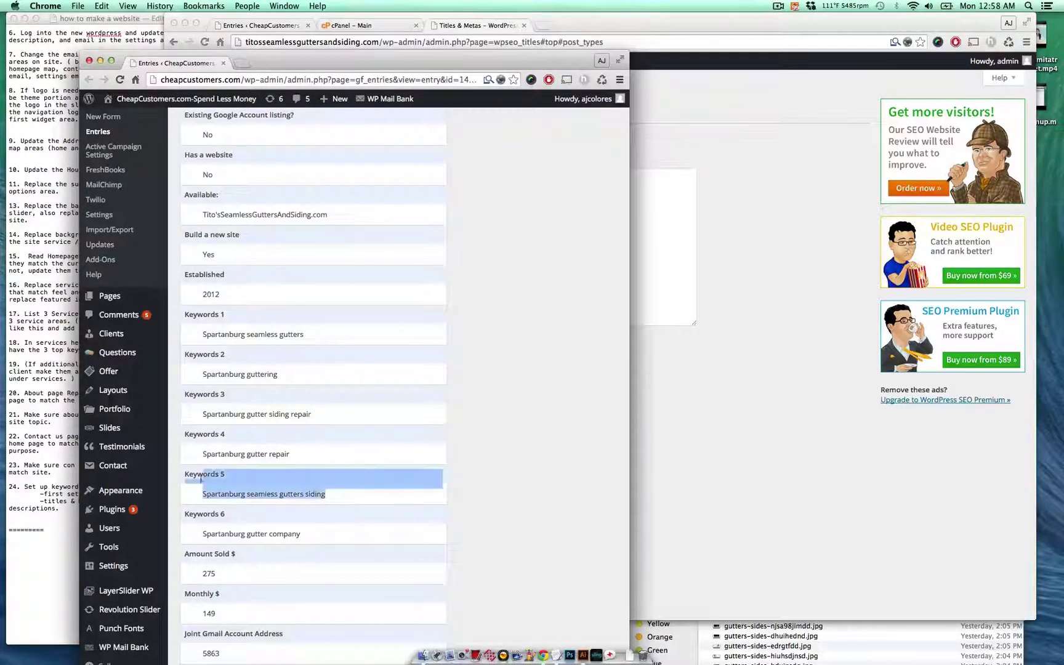
{"action": "key", "text": "super+c"}
{"action": "left_click", "coordinate": [636, 261]}
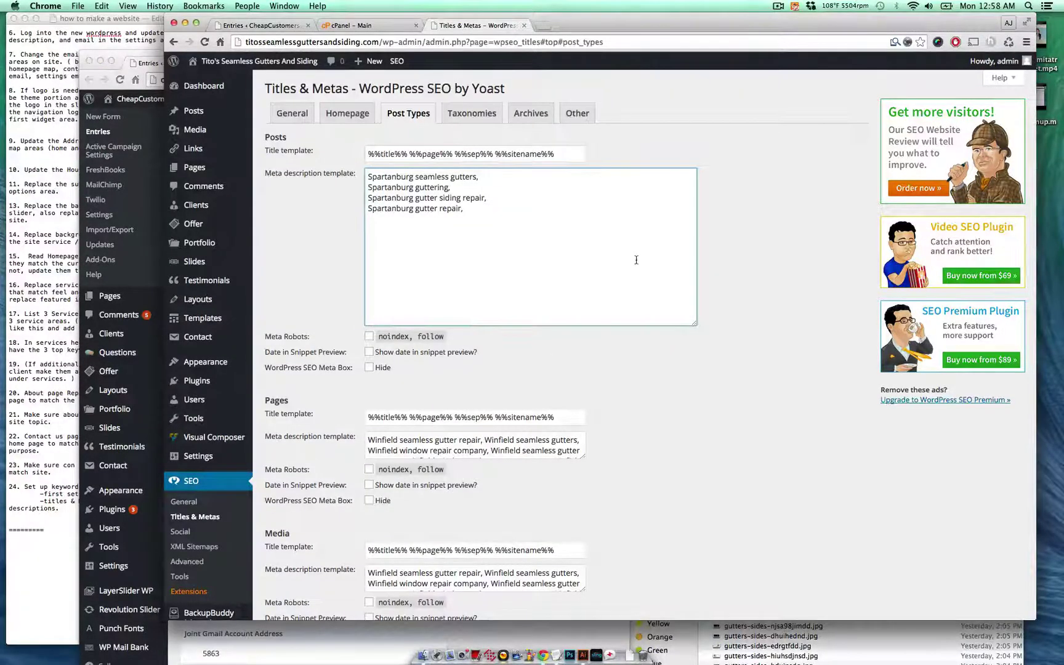
{"action": "key", "text": "super+v"}
{"action": "type", "text": ","}
{"action": "left_click", "coordinate": [369, 643]}
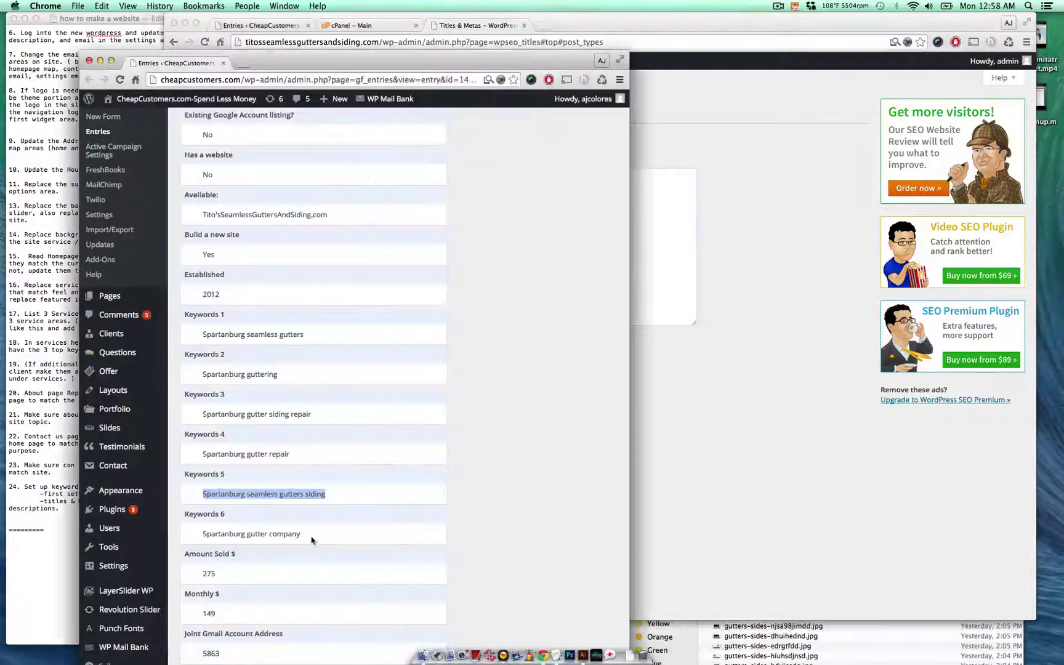
{"action": "left_click_drag", "start_coordinate": [315, 536], "coordinate": [196, 534]}
{"action": "key", "text": "super+c"}
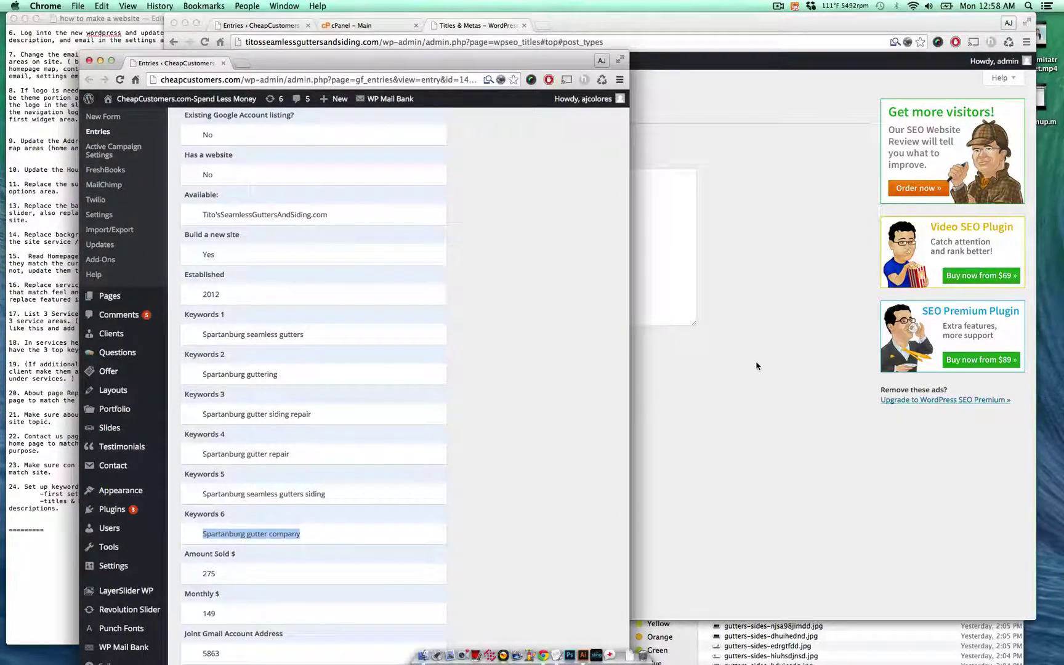
{"action": "left_click", "coordinate": [596, 302]}
{"action": "key", "text": "Return"}
{"action": "key", "text": "super+v"}
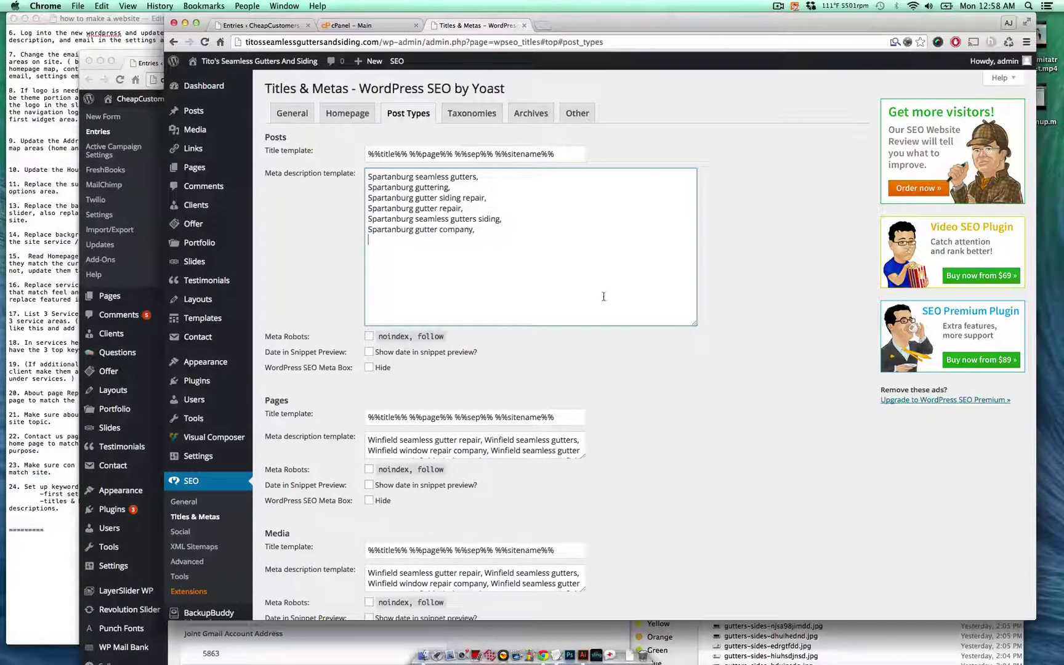
{"action": "key", "text": "BackSpace"}
{"action": "key", "text": "BackSpace"}
- Copy the Spartanburg keyword list into the Pages, Media, Clients and Offer meta descriptions
{"action": "key", "text": "super+a"}
{"action": "scroll", "coordinate": [597, 286], "scroll_direction": "down", "scroll_amount": 3}
{"action": "key", "text": "super+c"}
{"action": "left_click", "coordinate": [563, 333]}
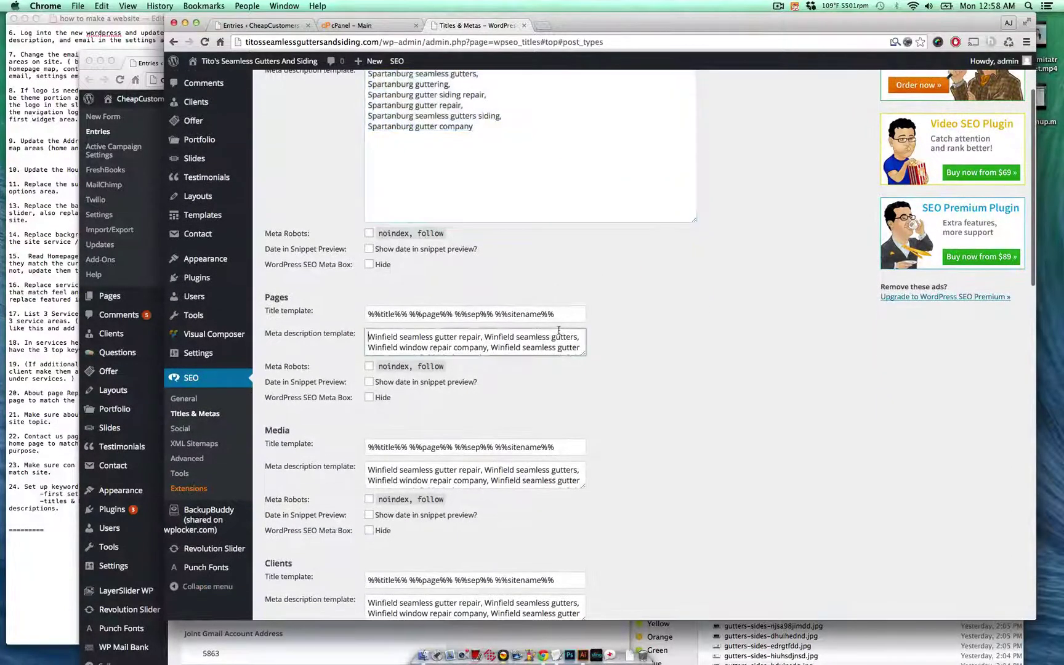
{"action": "key", "text": "super+a"}
{"action": "key", "text": "super+v"}
{"action": "scroll", "coordinate": [547, 364], "scroll_direction": "down", "scroll_amount": 3}
{"action": "left_click", "coordinate": [547, 363]}
{"action": "key", "text": "super+a"}
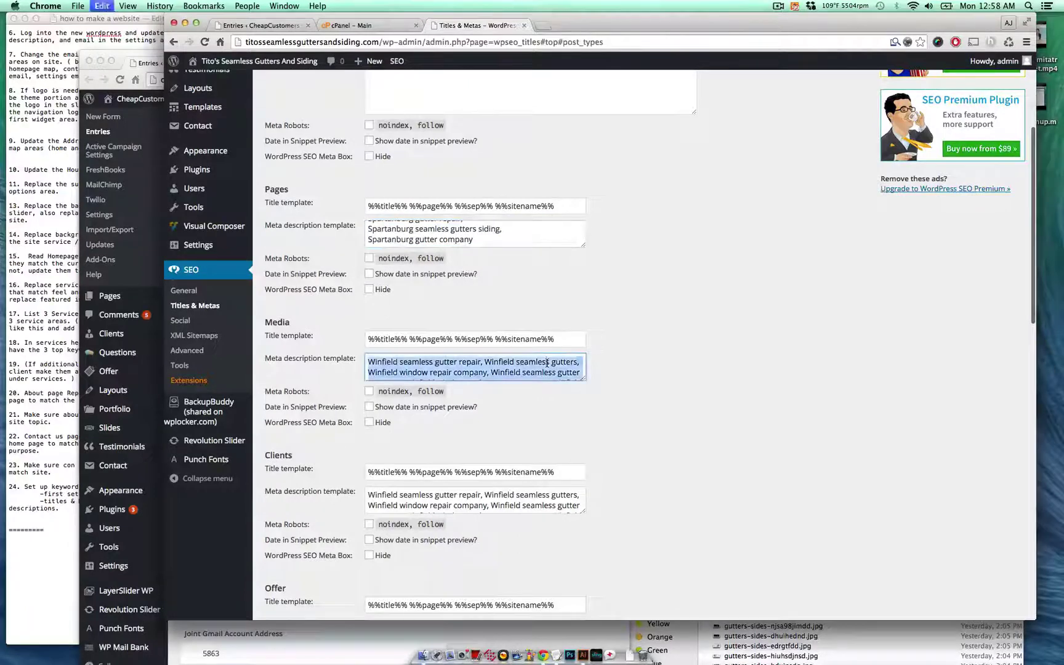
{"action": "key", "text": "super+v"}
{"action": "scroll", "coordinate": [547, 364], "scroll_direction": "down", "scroll_amount": 3}
{"action": "left_click", "coordinate": [542, 400]}
{"action": "key", "text": "super+a"}
{"action": "key", "text": "super+v"}
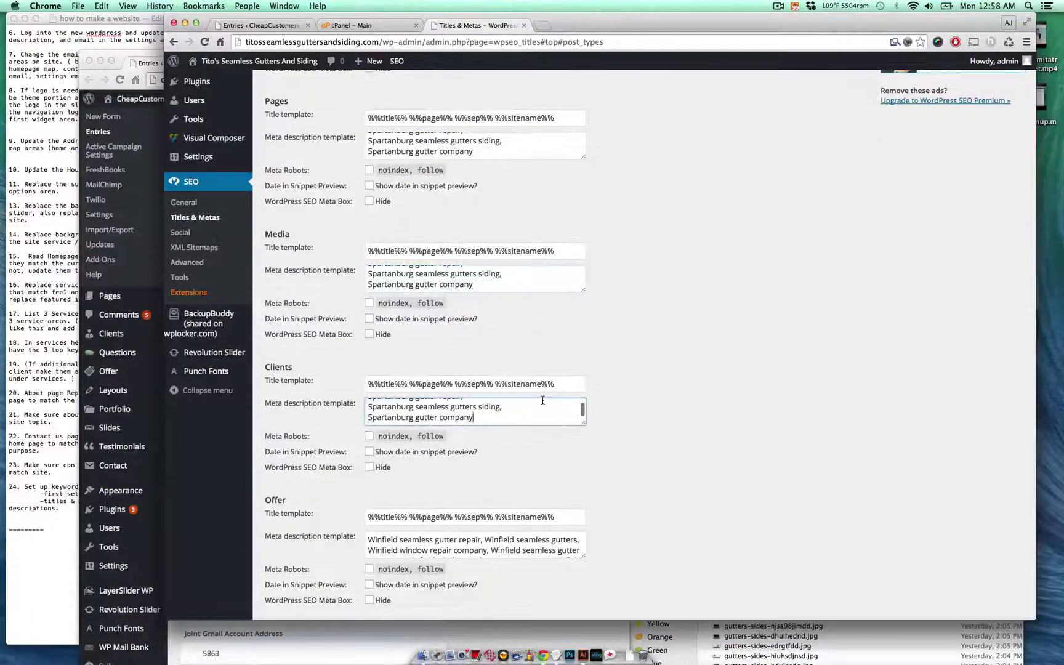
{"action": "scroll", "coordinate": [542, 400], "scroll_direction": "down", "scroll_amount": 3}
{"action": "left_click", "coordinate": [540, 438]}
{"action": "key", "text": "super+a"}
{"action": "key", "text": "super+v"}
- Paste the list into Portfolio, Slides, Testimonials, Layouts and Templates descriptions, then save the settings
{"action": "scroll", "coordinate": [540, 438], "scroll_direction": "down", "scroll_amount": 3}
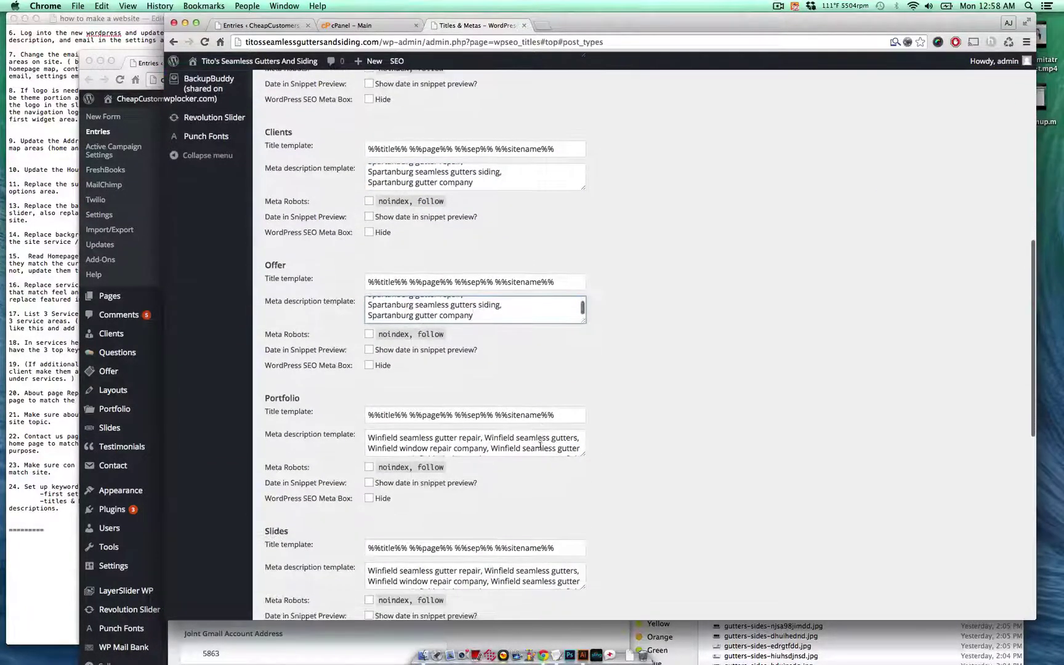
{"action": "left_click", "coordinate": [540, 439]}
{"action": "key", "text": "super+a"}
{"action": "key", "text": "super+v"}
{"action": "scroll", "coordinate": [540, 449], "scroll_direction": "down", "scroll_amount": 4}
{"action": "left_click", "coordinate": [542, 486]}
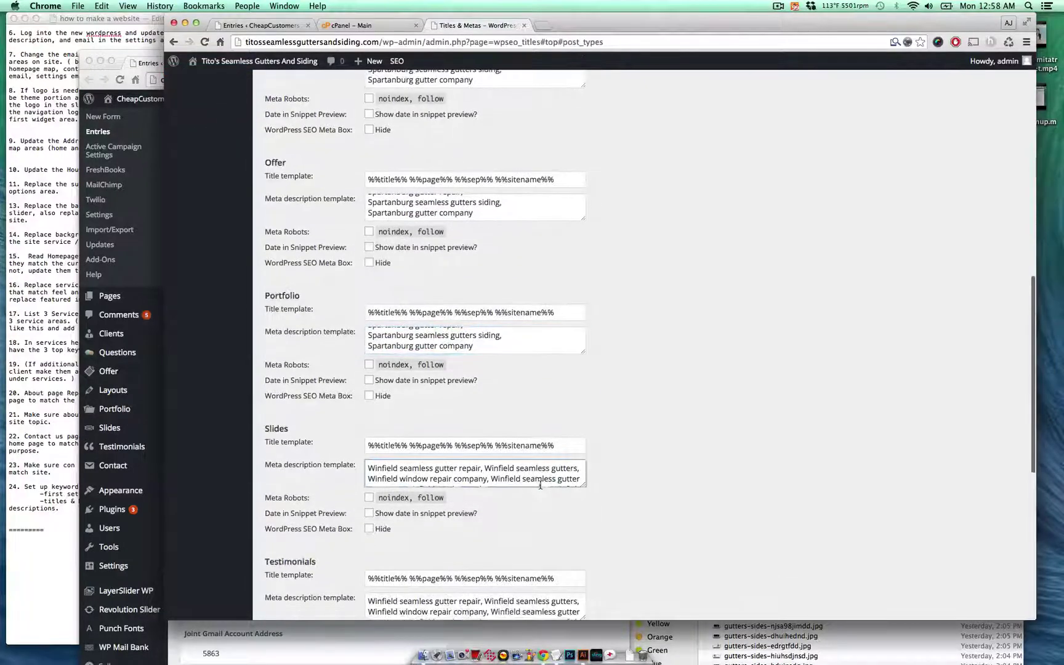
{"action": "key", "text": "super+a"}
{"action": "key", "text": "super+v"}
{"action": "scroll", "coordinate": [542, 485], "scroll_direction": "down", "scroll_amount": 4}
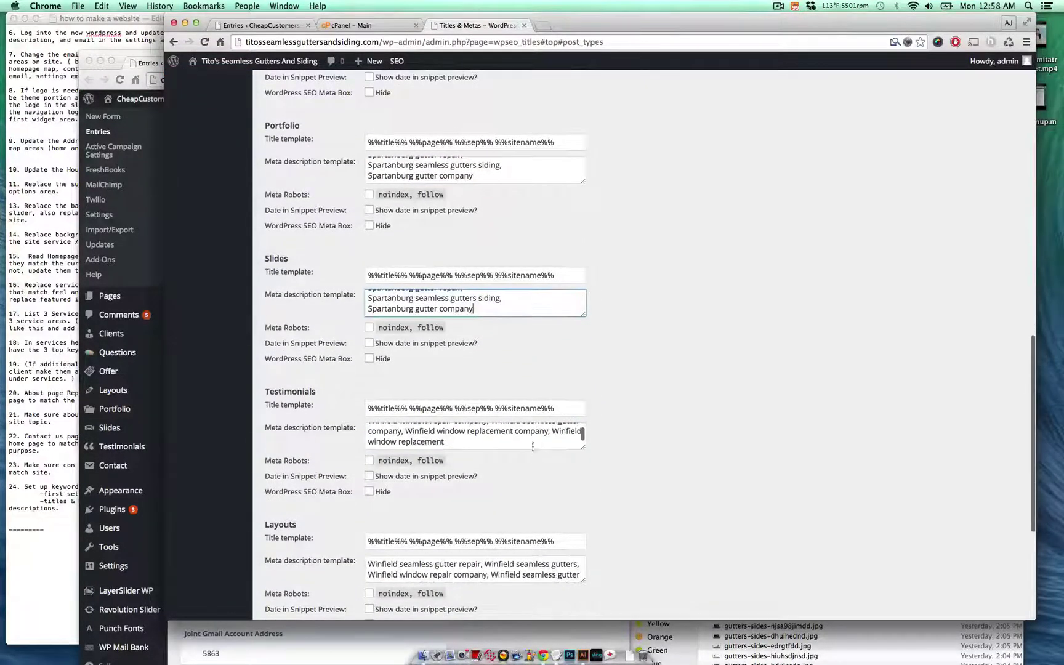
{"action": "left_click", "coordinate": [532, 447]}
{"action": "key", "text": "super+a"}
{"action": "key", "text": "super+v"}
{"action": "scroll", "coordinate": [532, 447], "scroll_direction": "down", "scroll_amount": 3}
{"action": "left_click", "coordinate": [533, 477]}
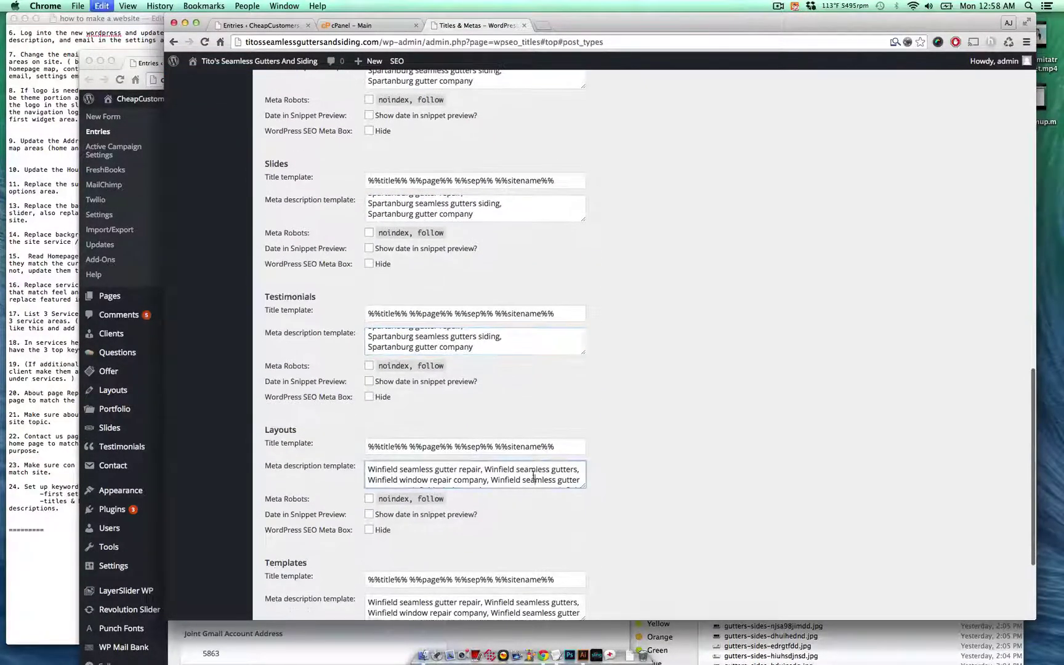
{"action": "key", "text": "super+a"}
{"action": "key", "text": "super+v"}
{"action": "scroll", "coordinate": [533, 477], "scroll_direction": "down", "scroll_amount": 3}
{"action": "left_click", "coordinate": [533, 500]}
{"action": "key", "text": "super+a"}
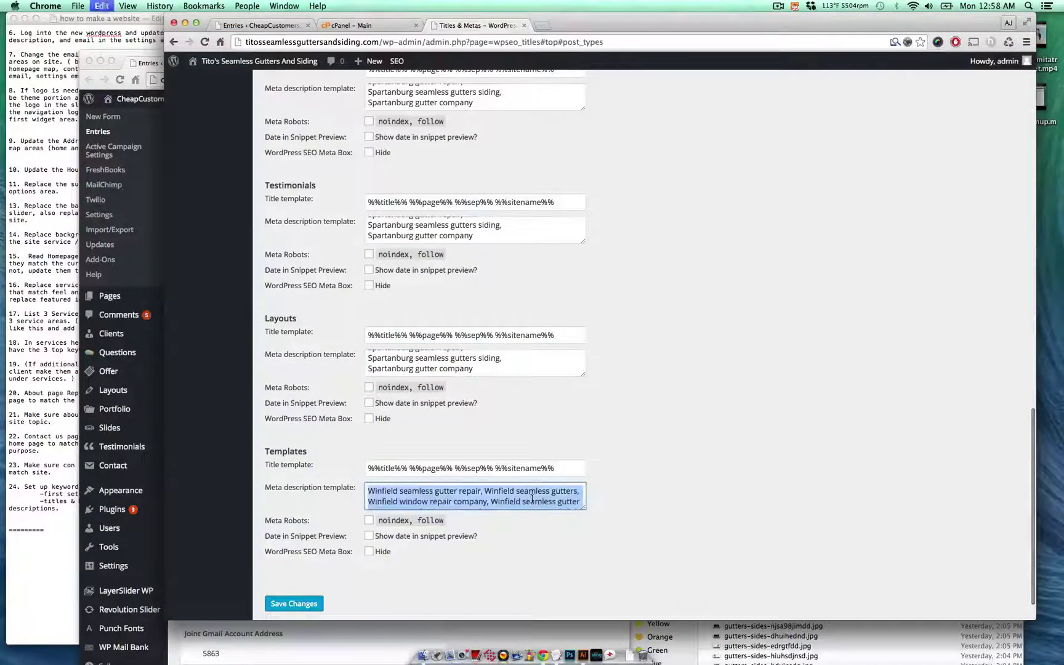
{"action": "key", "text": "super+v"}
{"action": "scroll", "coordinate": [532, 498], "scroll_direction": "down", "scroll_amount": 2}
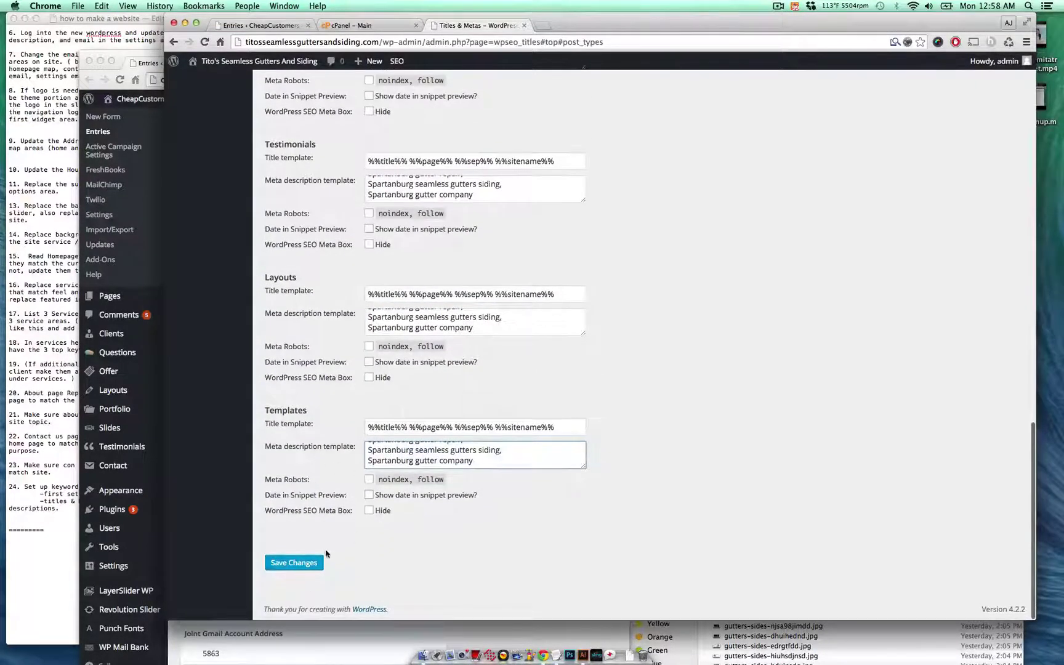
{"action": "left_click", "coordinate": [314, 563]}
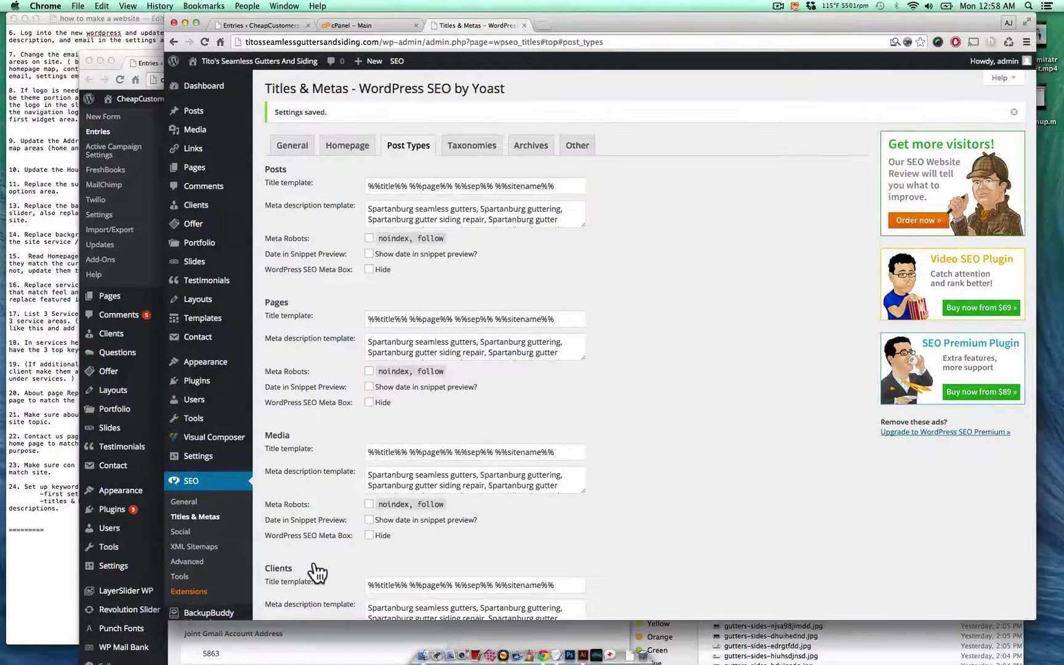
{"action": "left_click", "coordinate": [32, 473]}
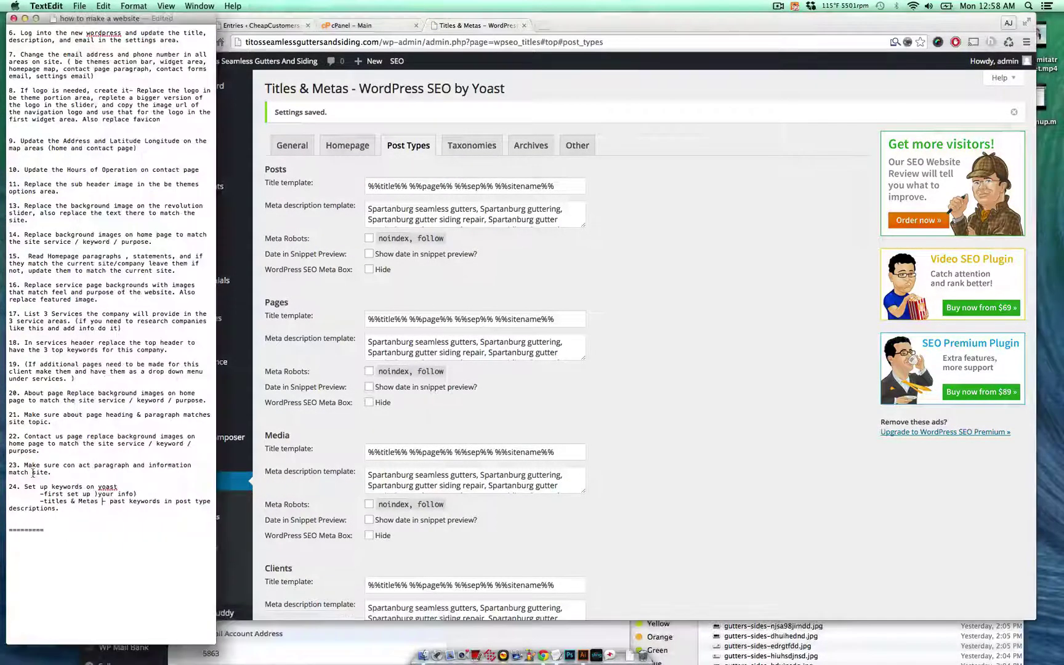
- Return to the WordPress admin, open the live Tito's homepage, and scroll down through it
{"action": "left_click", "coordinate": [635, 444]}
{"action": "left_click", "coordinate": [293, 61]}
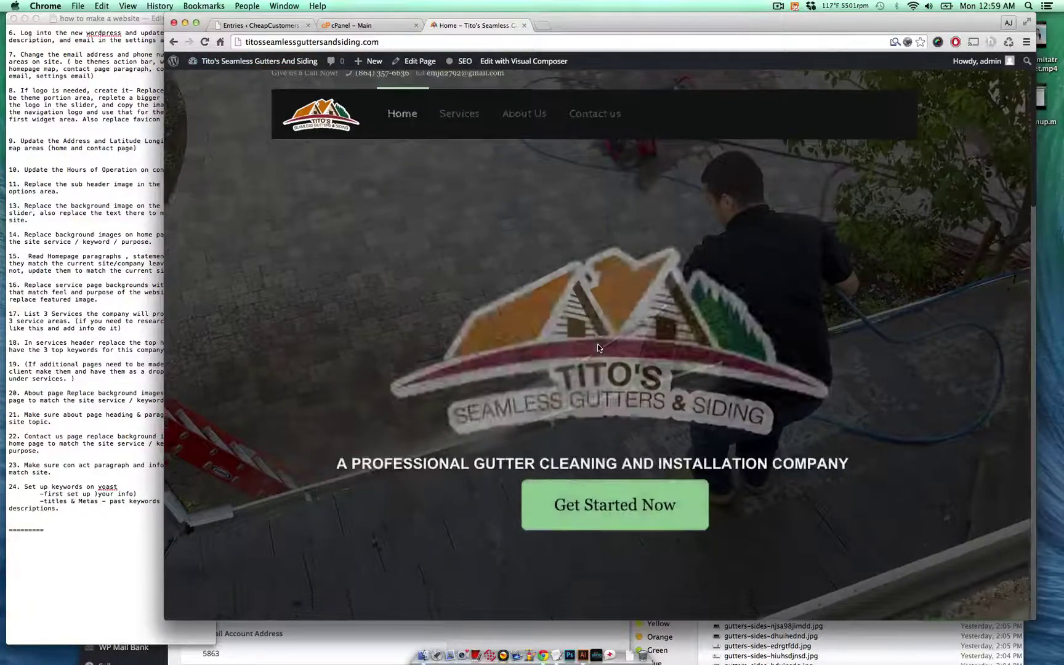
{"action": "scroll", "coordinate": [598, 345], "scroll_direction": "down", "scroll_amount": 3}
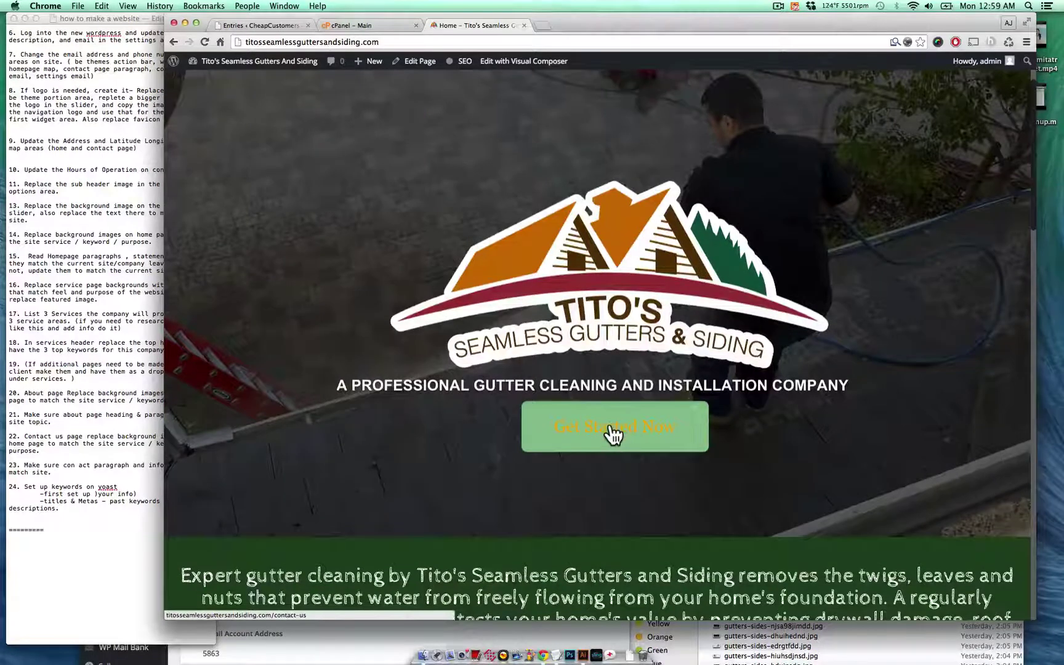
{"action": "scroll", "coordinate": [610, 427], "scroll_direction": "down", "scroll_amount": 5}
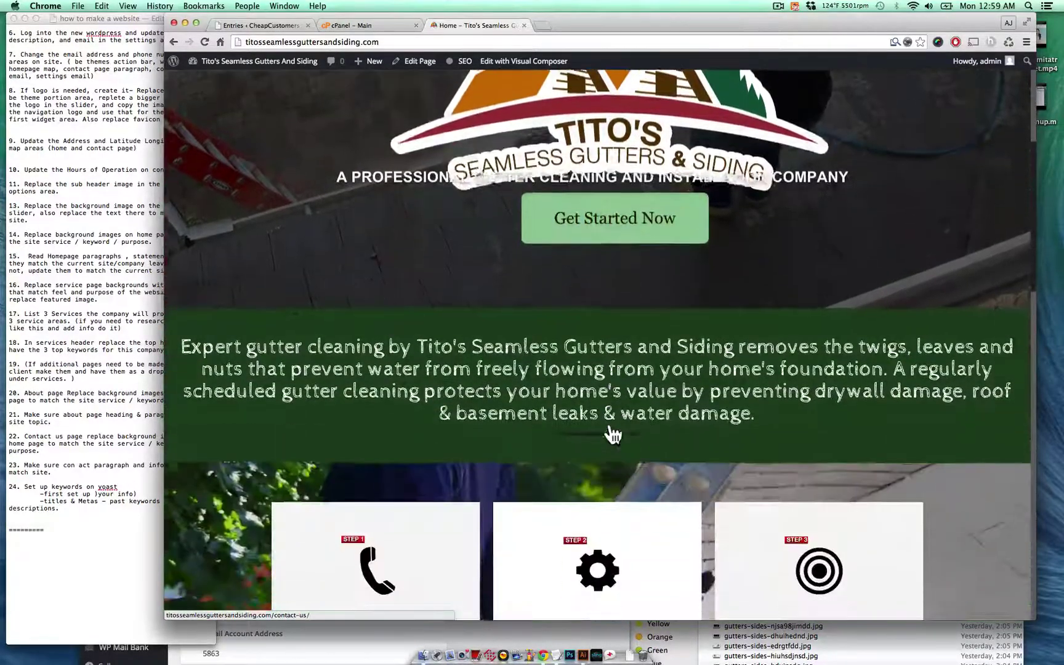
{"action": "scroll", "coordinate": [585, 394], "scroll_direction": "down", "scroll_amount": 3}
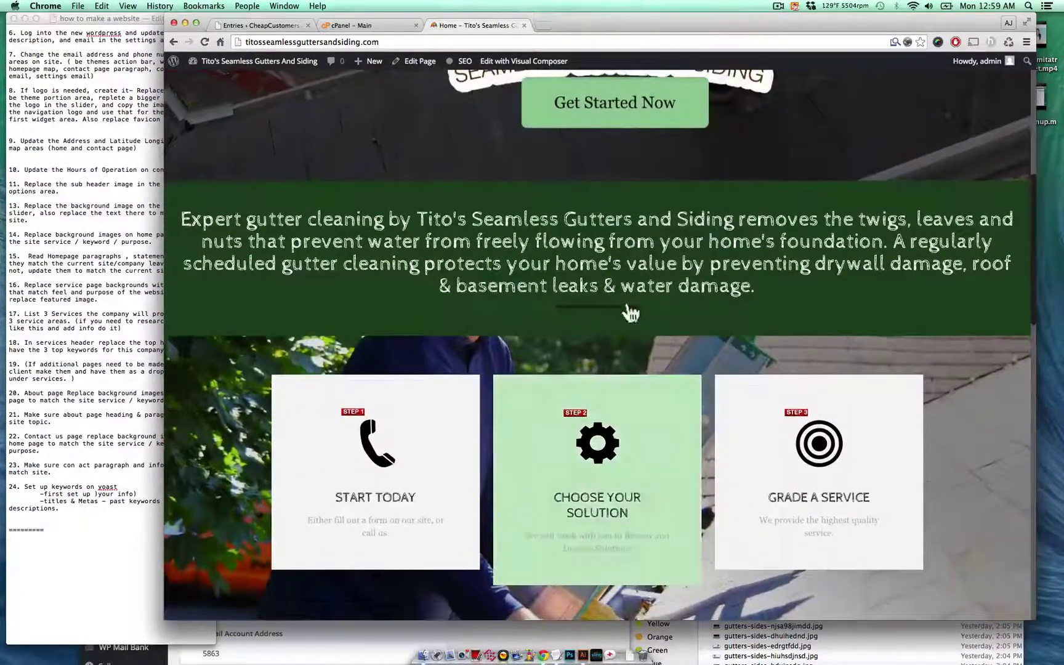
{"action": "scroll", "coordinate": [601, 333], "scroll_direction": "down", "scroll_amount": 2}
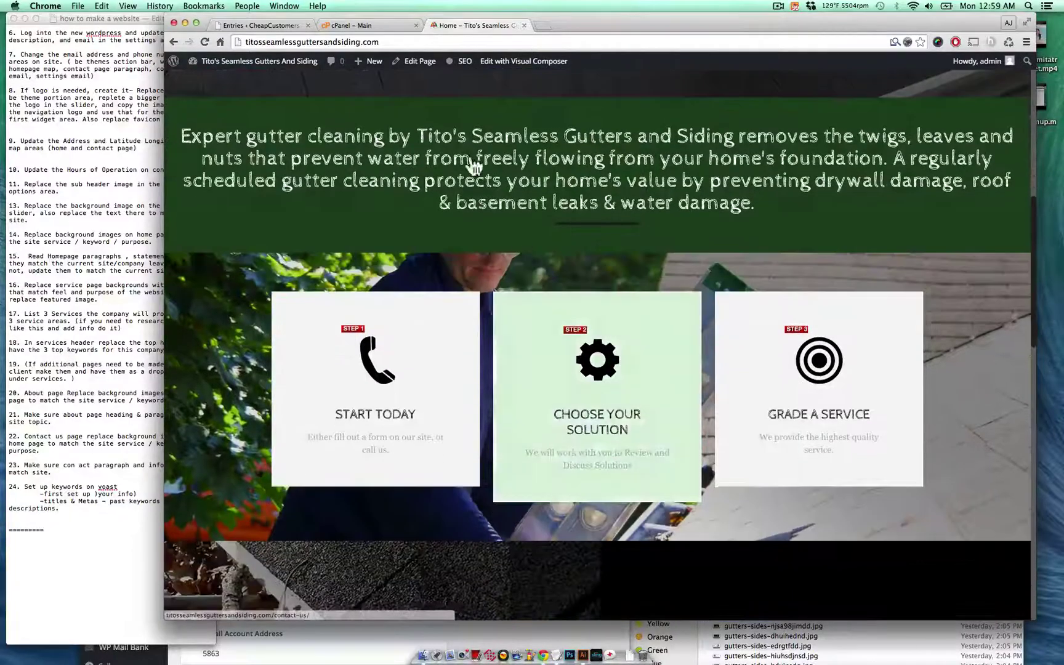
{"action": "scroll", "coordinate": [536, 156], "scroll_direction": "down", "scroll_amount": 4}
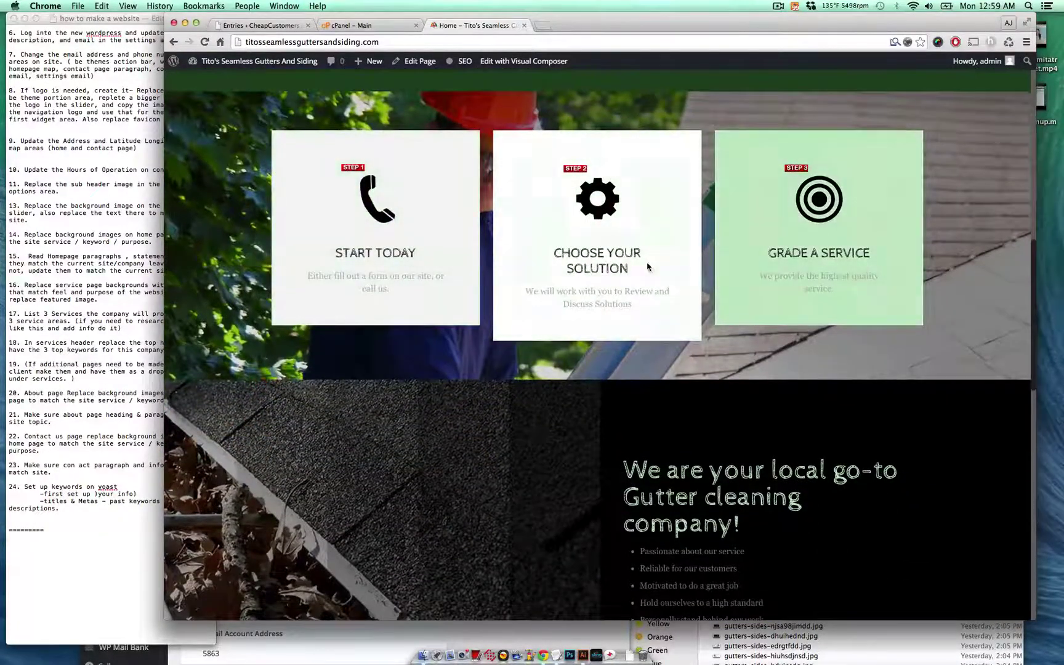
{"action": "scroll", "coordinate": [647, 266], "scroll_direction": "down", "scroll_amount": 1}
{"action": "scroll", "coordinate": [648, 266], "scroll_direction": "down", "scroll_amount": 3}
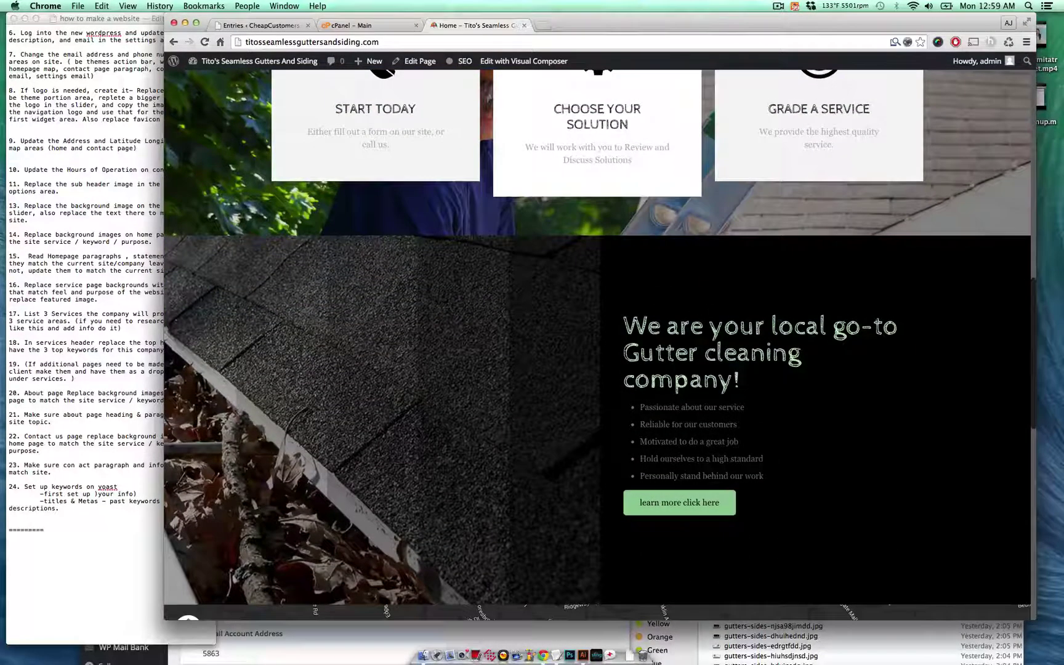
- Highlight the 'Passionate about our service', 'Motivated to do a great job' and 'high standard' bullets to review them
{"action": "triple_click", "coordinate": [683, 407]}
{"action": "left_click", "coordinate": [687, 422]}
{"action": "triple_click", "coordinate": [726, 445]}
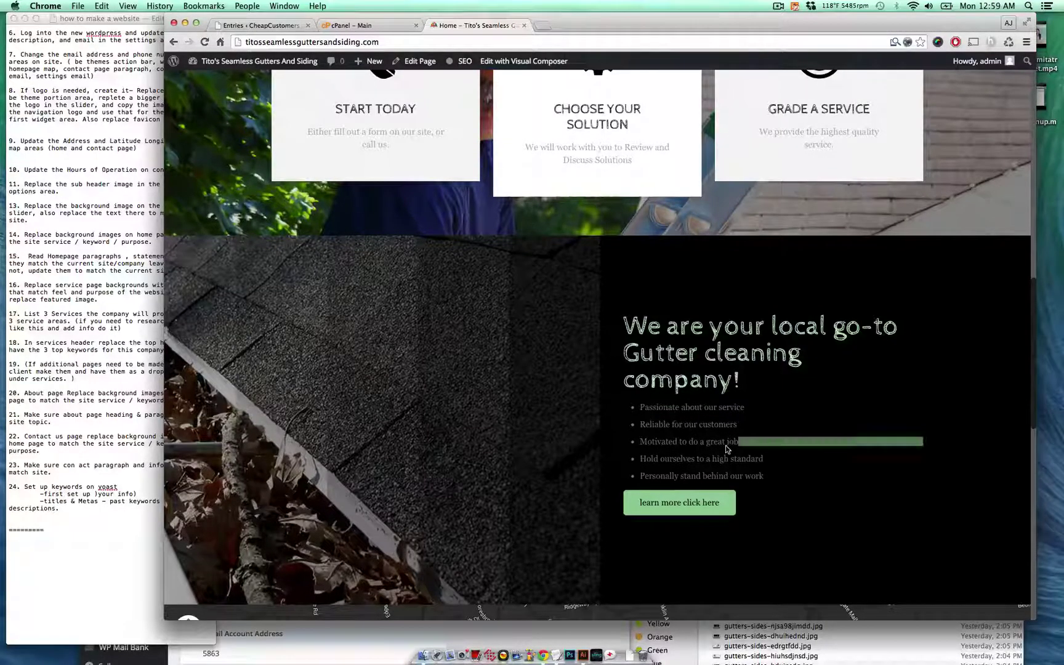
{"action": "triple_click", "coordinate": [728, 459]}
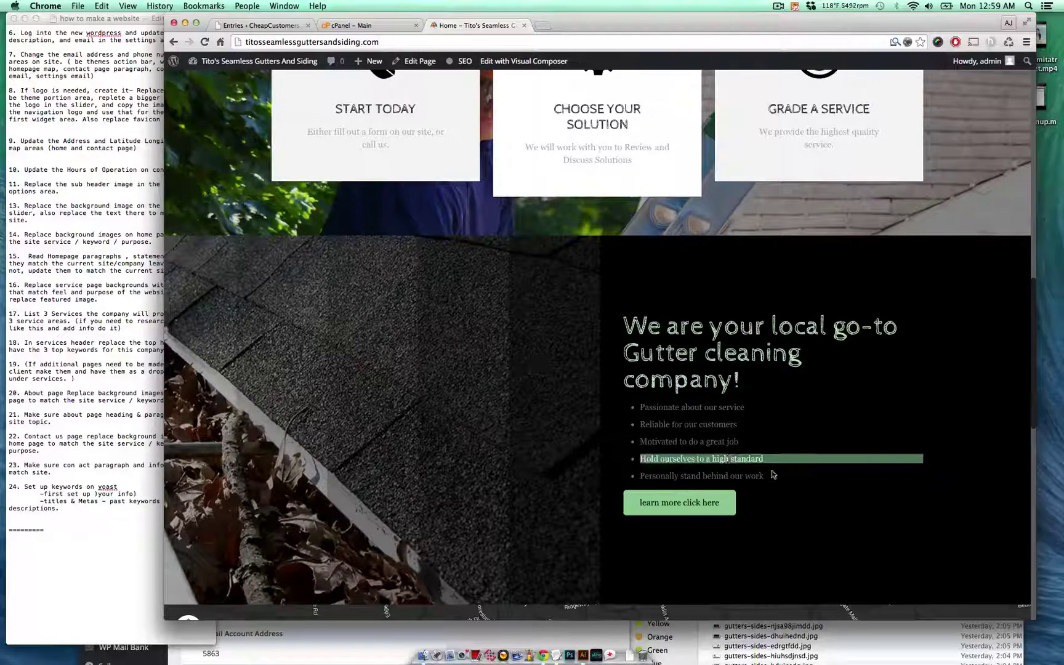
{"action": "double_click", "coordinate": [754, 476]}
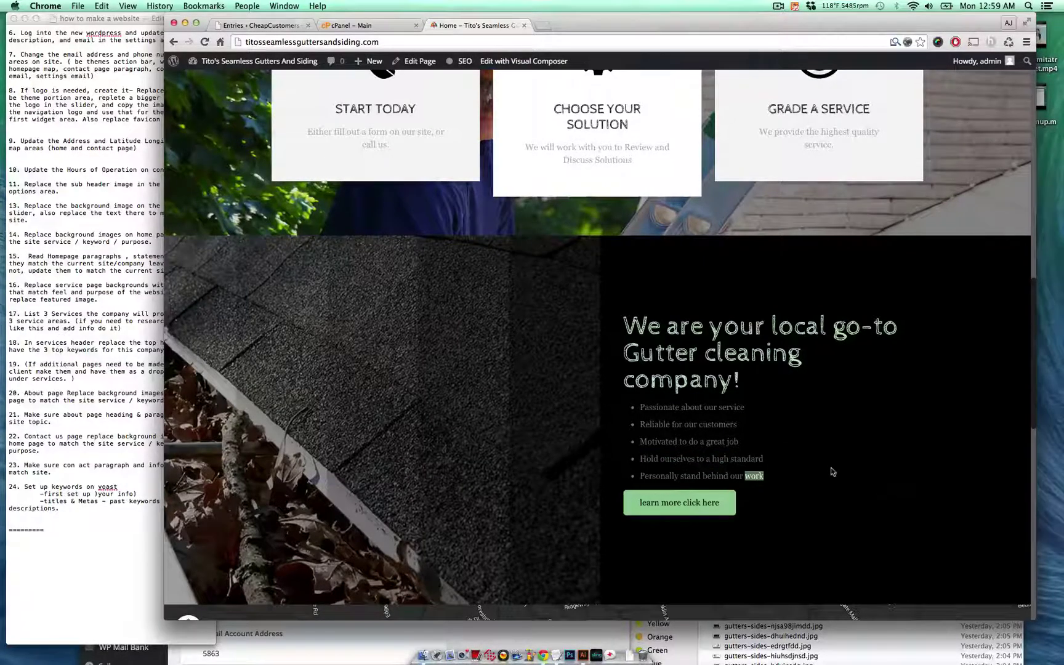
- Scroll through the rest of the homepage, then go to the Services page
{"action": "scroll", "coordinate": [771, 457], "scroll_direction": "down", "scroll_amount": 2}
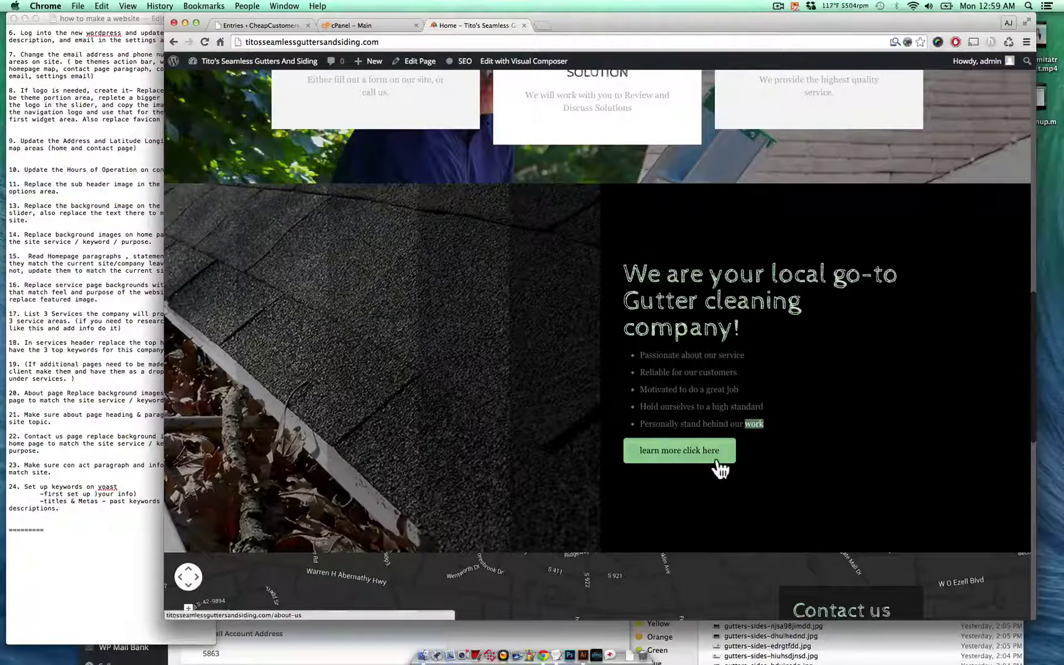
{"action": "scroll", "coordinate": [717, 461], "scroll_direction": "down", "scroll_amount": 5}
{"action": "scroll", "coordinate": [716, 460], "scroll_direction": "down", "scroll_amount": 1}
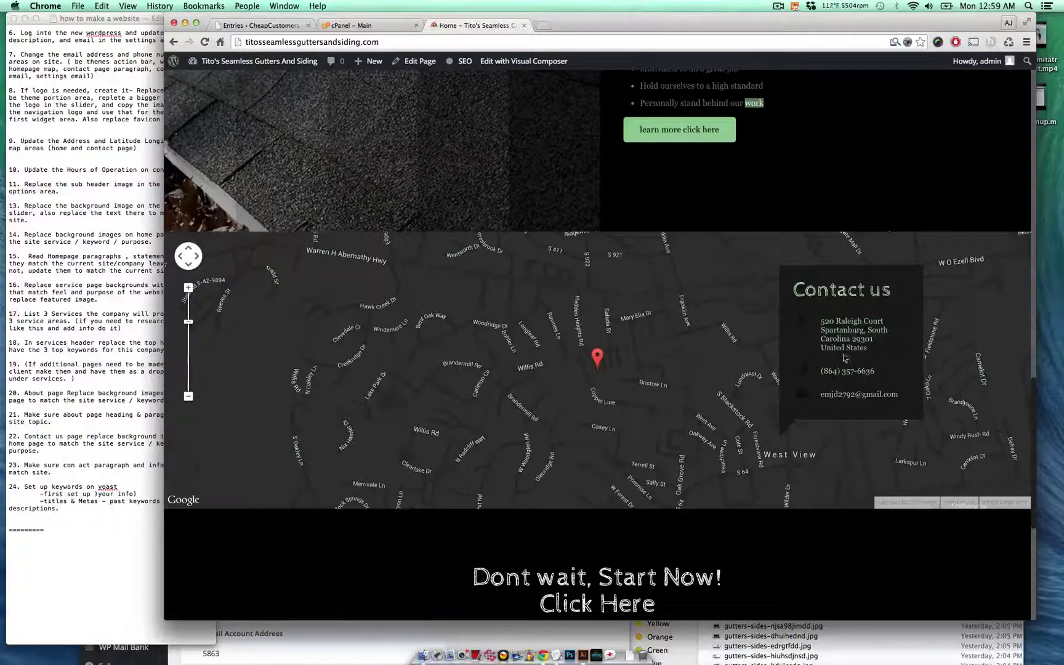
{"action": "scroll", "coordinate": [843, 425], "scroll_direction": "down", "scroll_amount": 5}
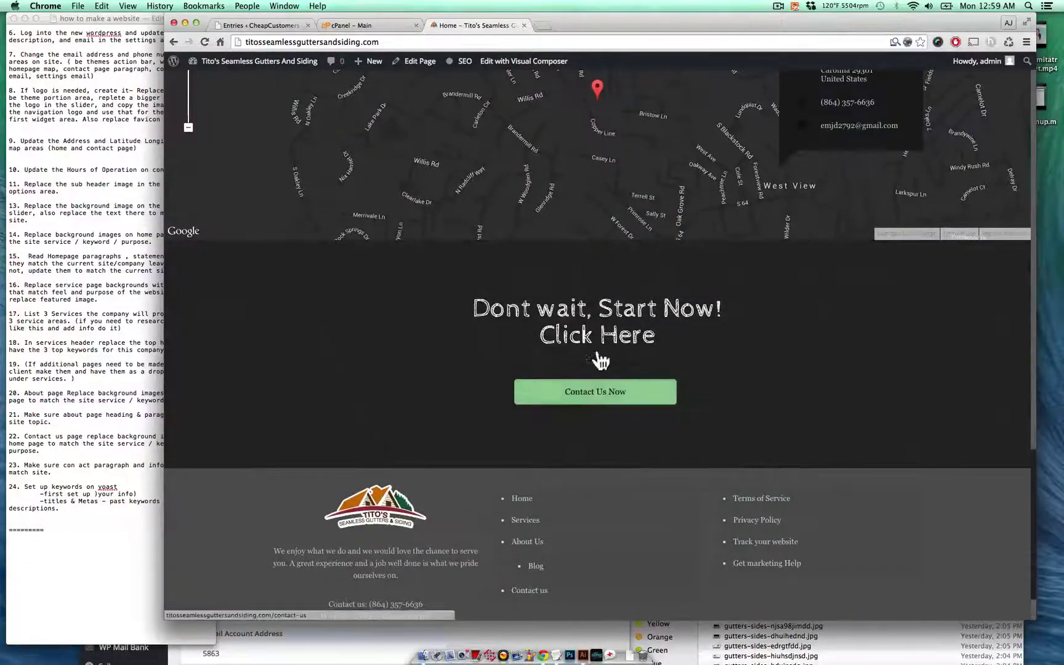
{"action": "scroll", "coordinate": [596, 404], "scroll_direction": "up", "scroll_amount": 20}
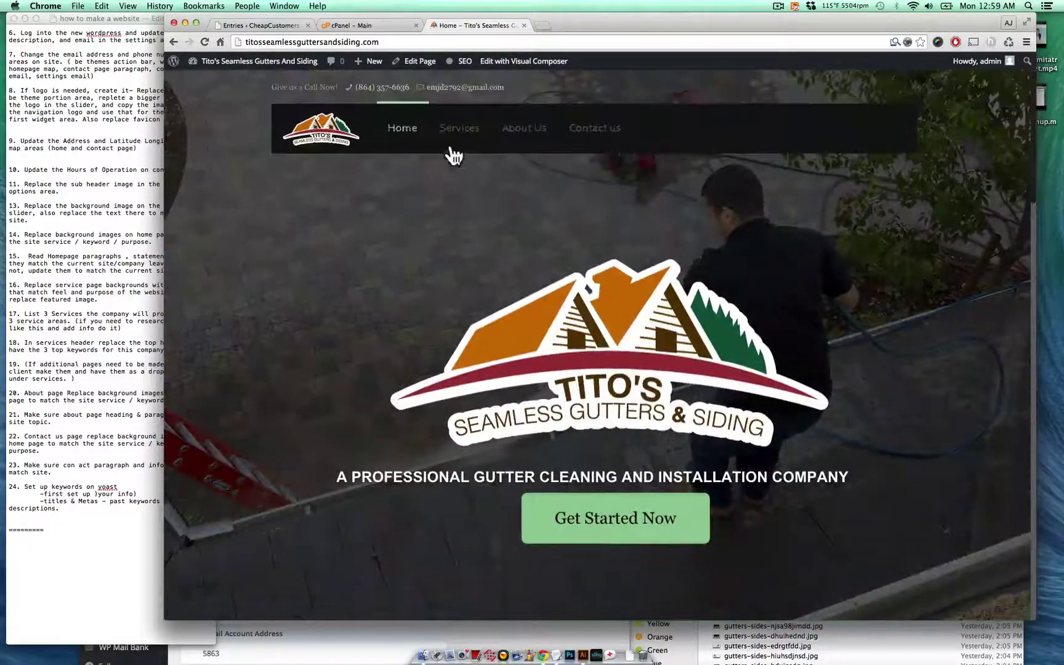
{"action": "left_click", "coordinate": [459, 129]}
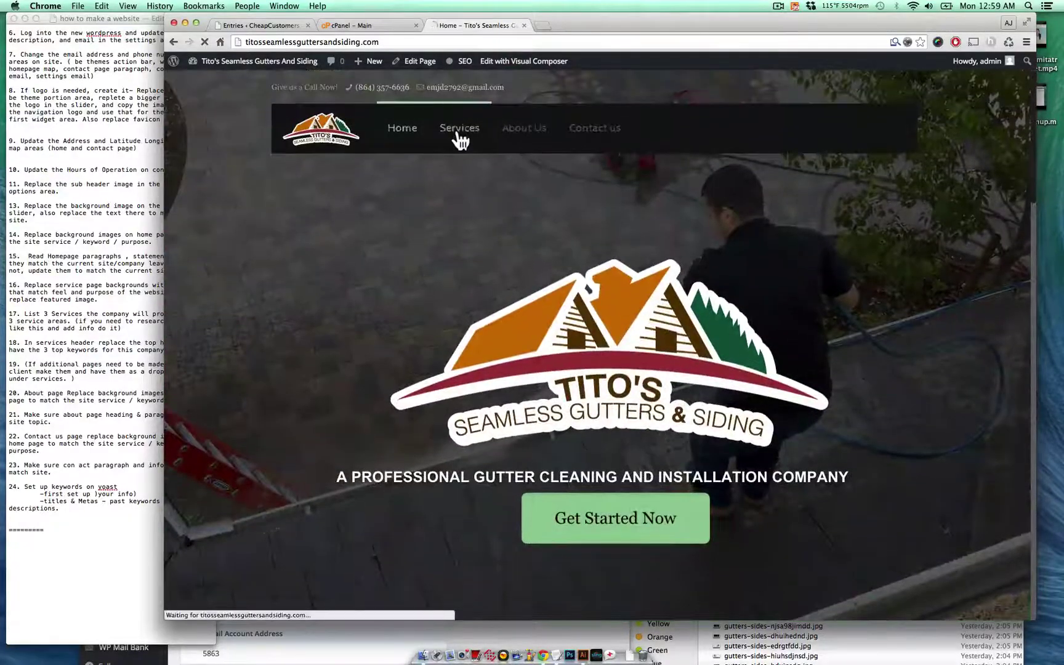
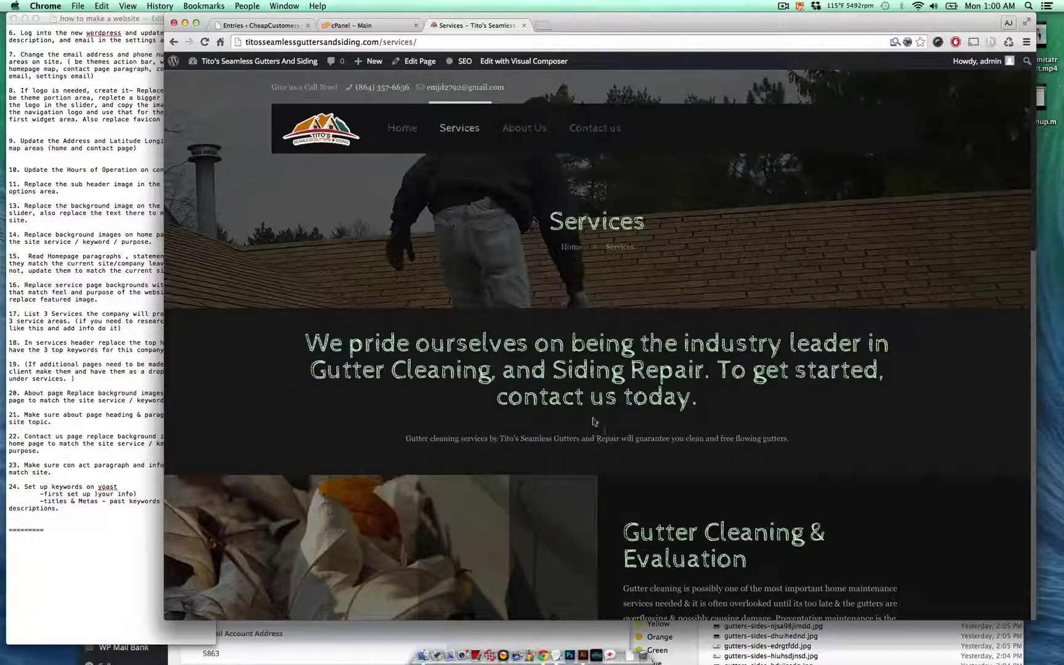
- Open the Services editor in a background tab and read through the live Services page's gutter sections
{"action": "left_click", "coordinate": [421, 67], "text": "super"}
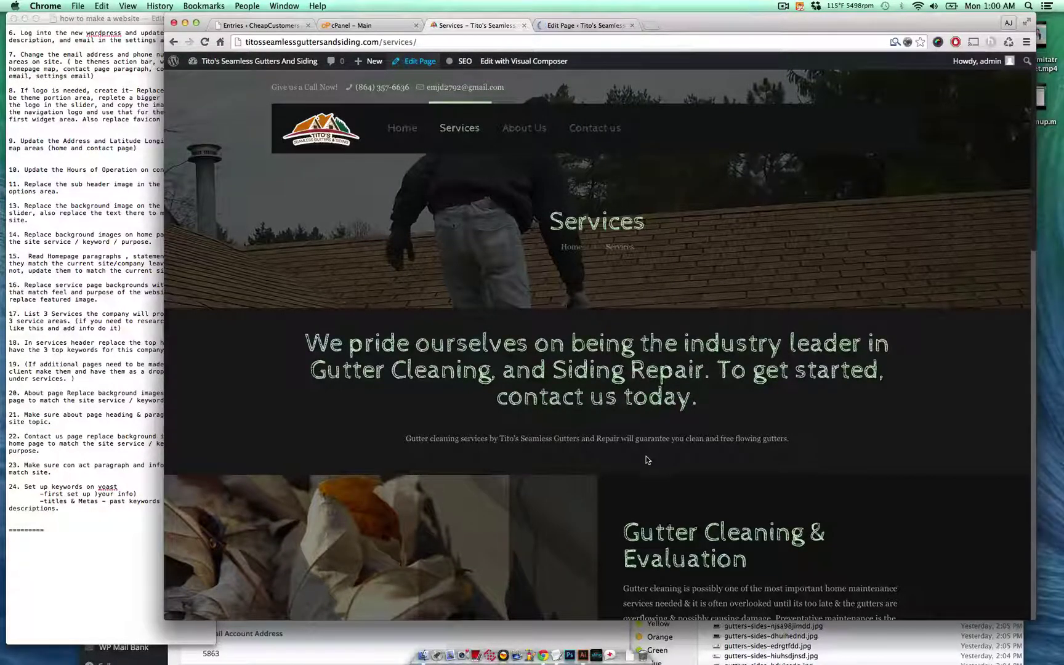
{"action": "scroll", "coordinate": [765, 451], "scroll_direction": "down", "scroll_amount": 1}
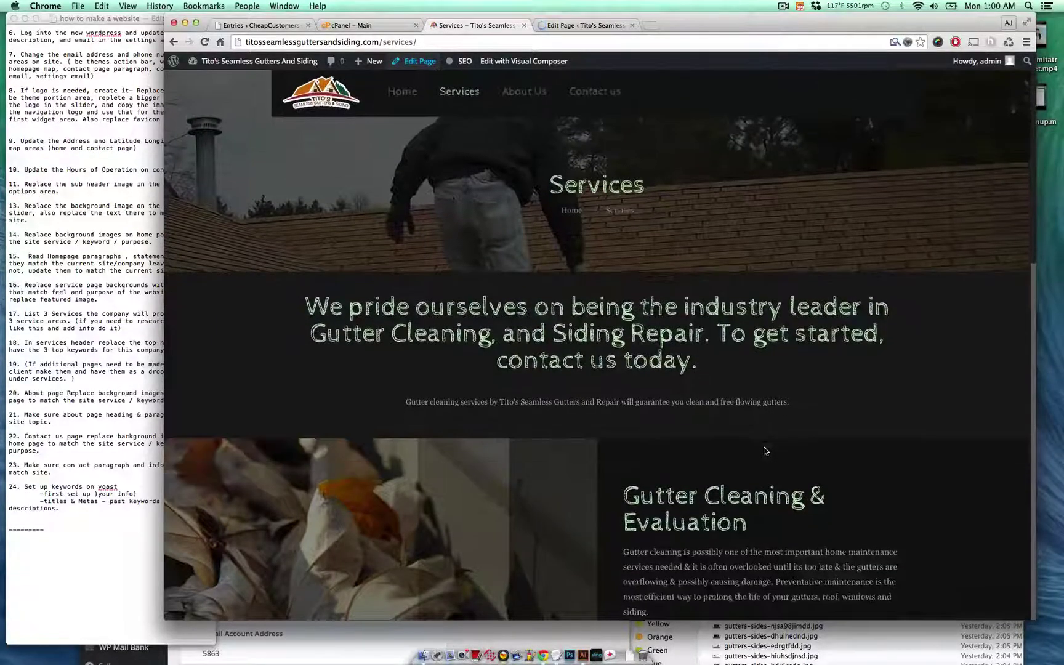
{"action": "scroll", "coordinate": [765, 451], "scroll_direction": "down", "scroll_amount": 4}
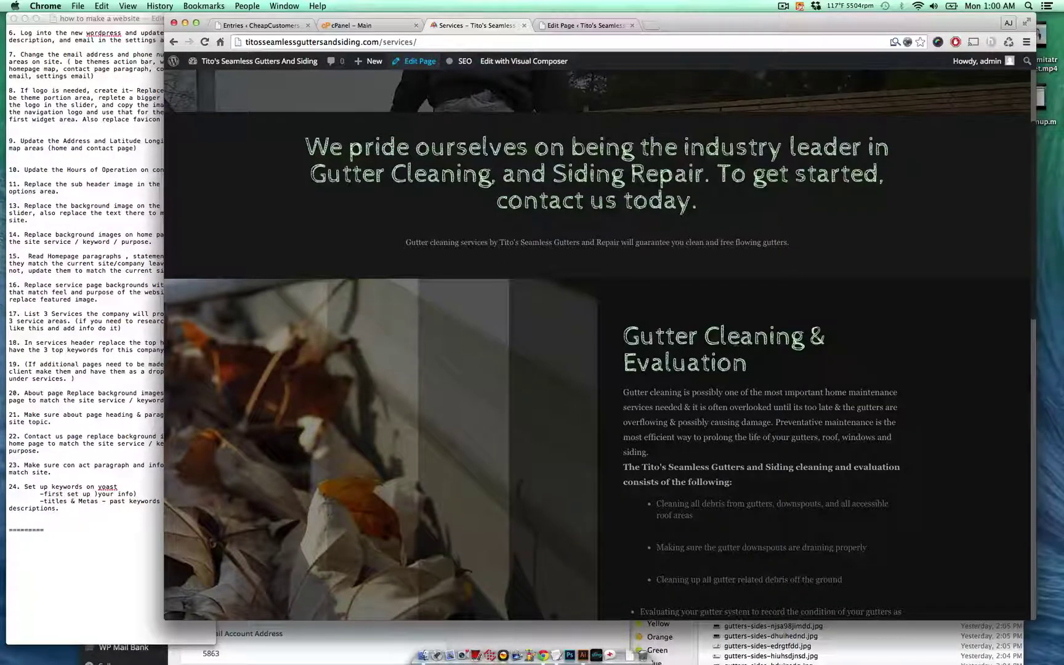
{"action": "scroll", "coordinate": [703, 426], "scroll_direction": "down", "scroll_amount": 1}
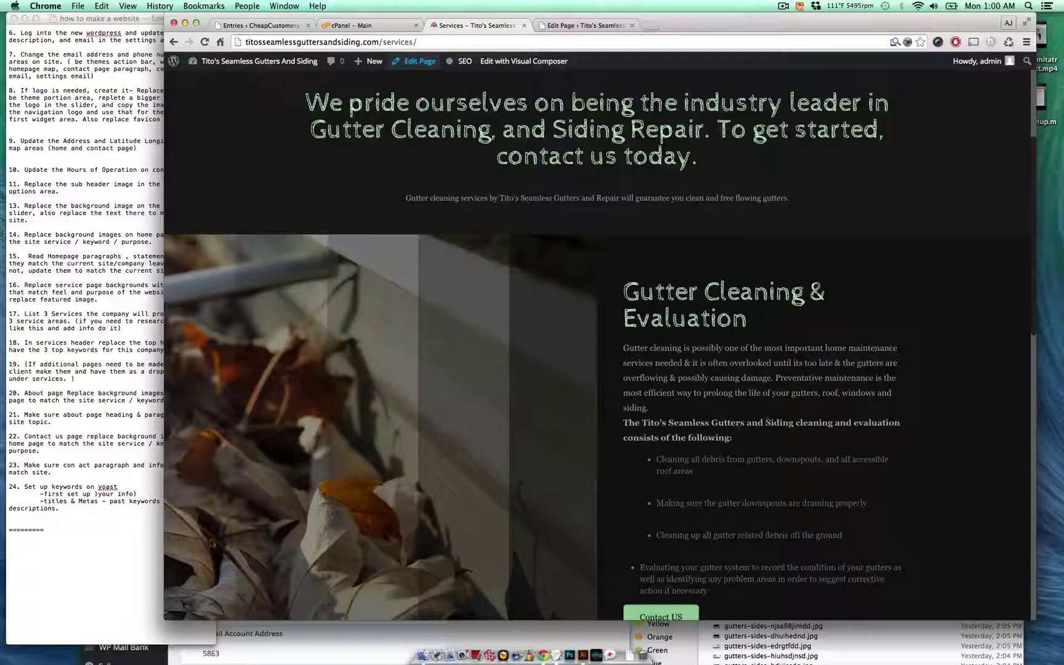
{"action": "scroll", "coordinate": [693, 429], "scroll_direction": "down", "scroll_amount": 5}
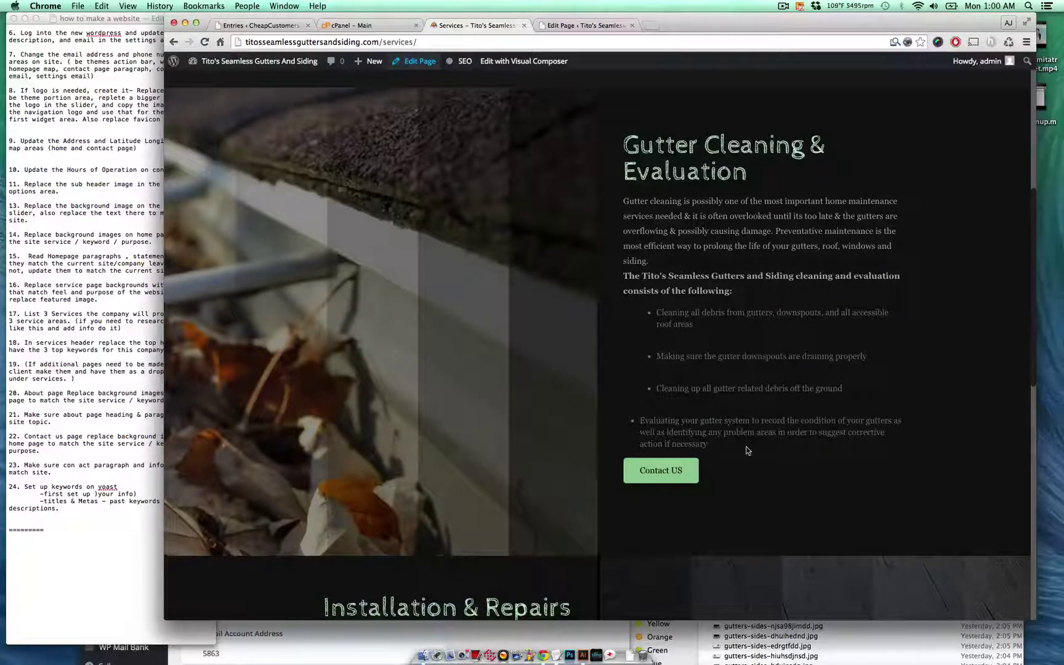
{"action": "scroll", "coordinate": [747, 451], "scroll_direction": "down", "scroll_amount": 5}
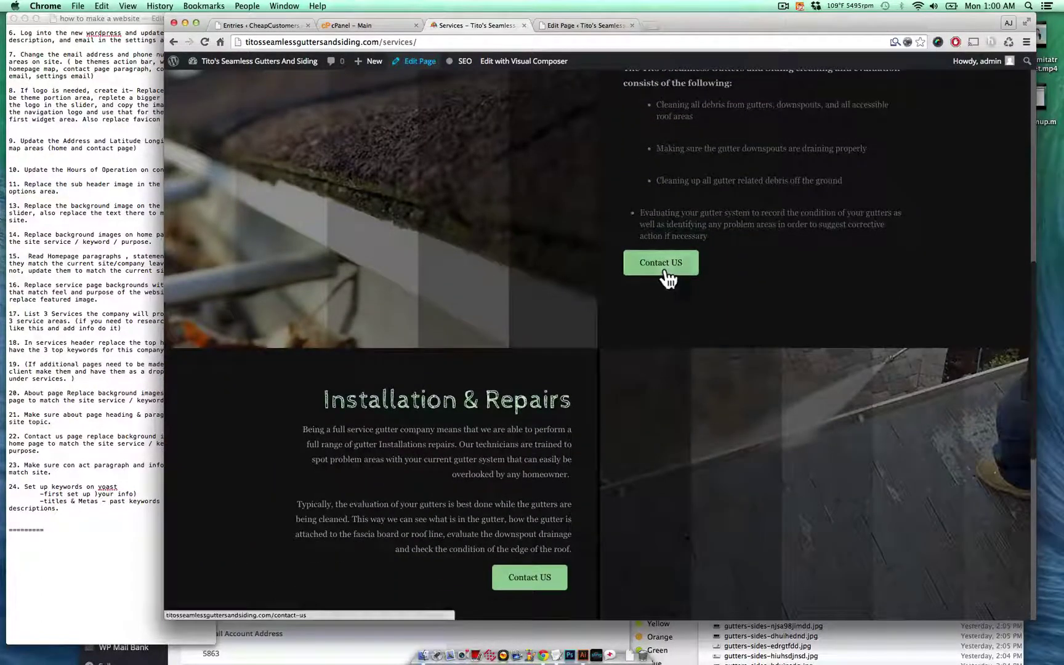
{"action": "scroll", "coordinate": [593, 422], "scroll_direction": "down", "scroll_amount": 5}
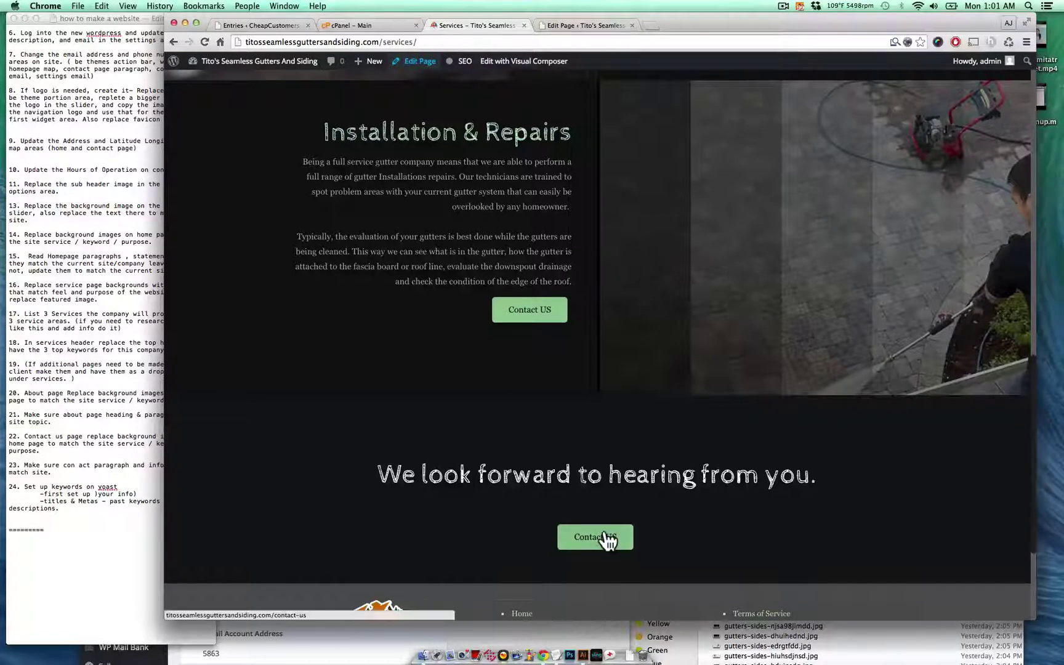
{"action": "scroll", "coordinate": [627, 483], "scroll_direction": "up", "scroll_amount": 15}
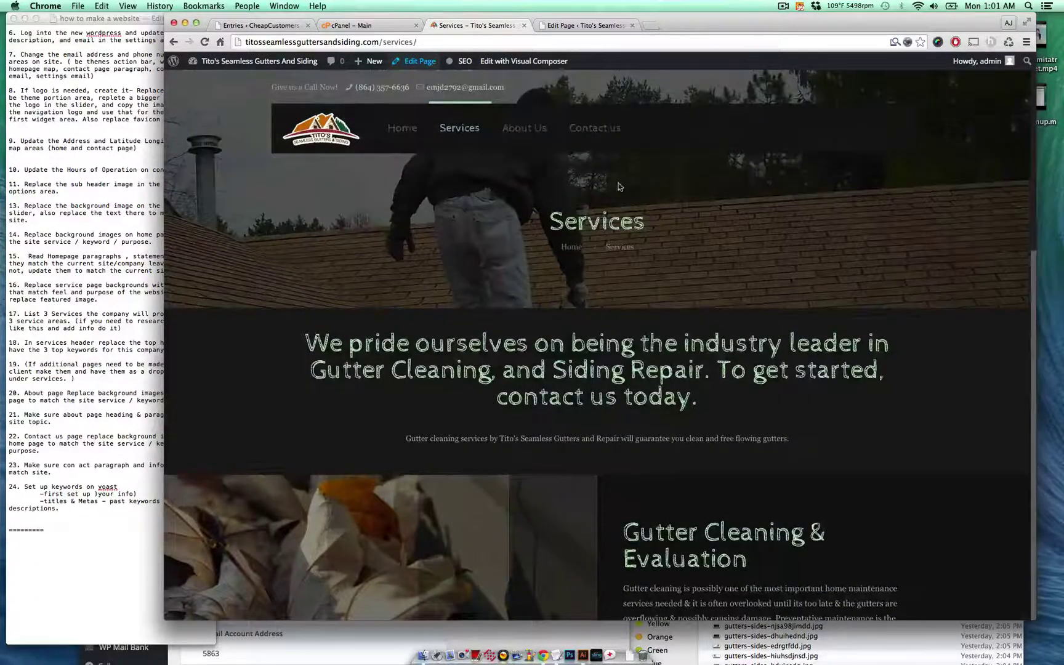
- Go to the About Us page, scroll down to its footer, and return to the top
{"action": "left_click", "coordinate": [535, 132]}
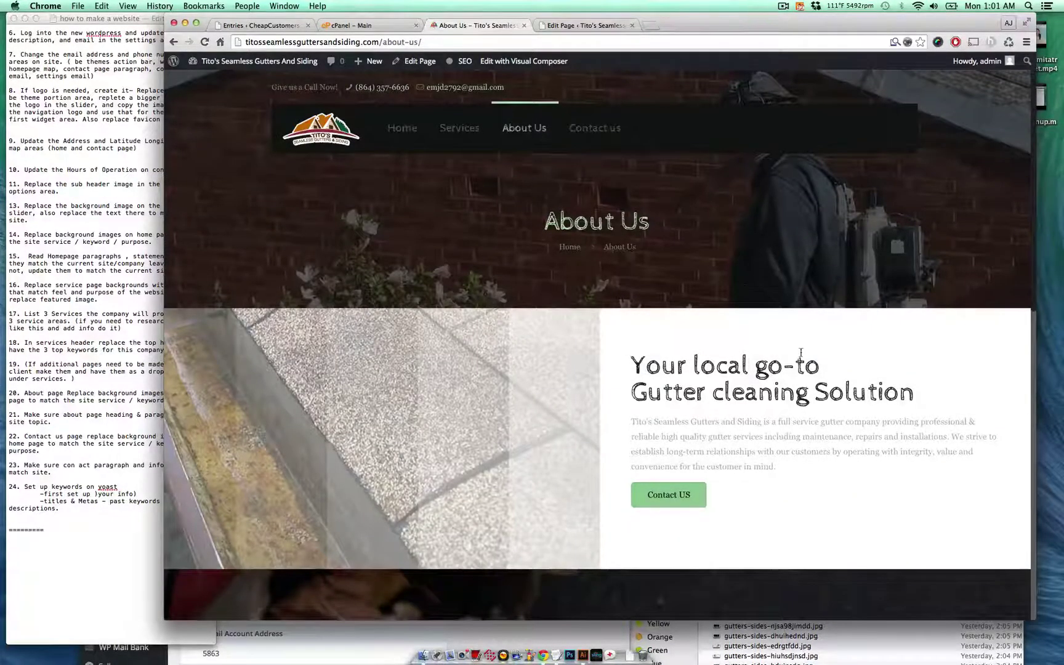
{"action": "scroll", "coordinate": [801, 353], "scroll_direction": "down", "scroll_amount": 2}
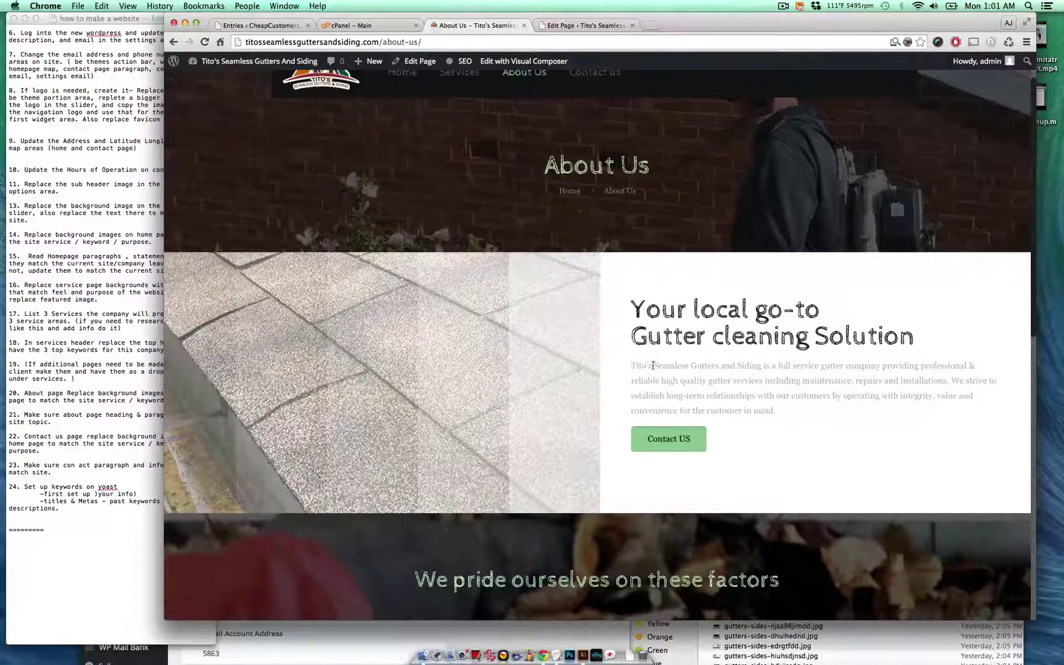
{"action": "left_click_drag", "start_coordinate": [653, 365], "coordinate": [756, 397]}
{"action": "left_click", "coordinate": [807, 391]}
{"action": "scroll", "coordinate": [803, 391], "scroll_direction": "down", "scroll_amount": 2}
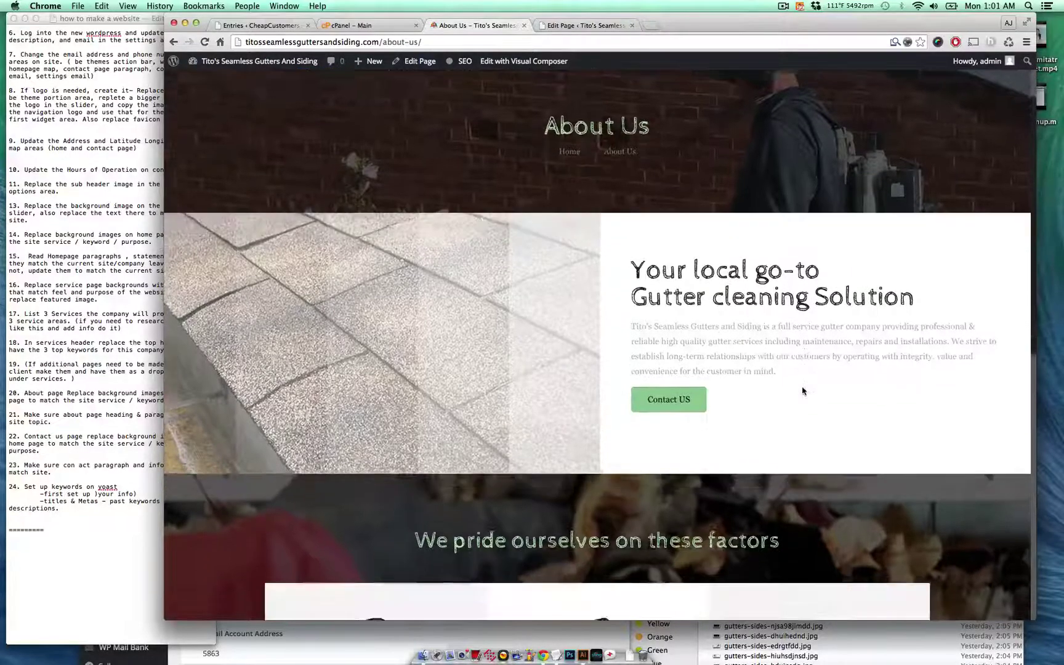
{"action": "scroll", "coordinate": [804, 389], "scroll_direction": "down", "scroll_amount": 5}
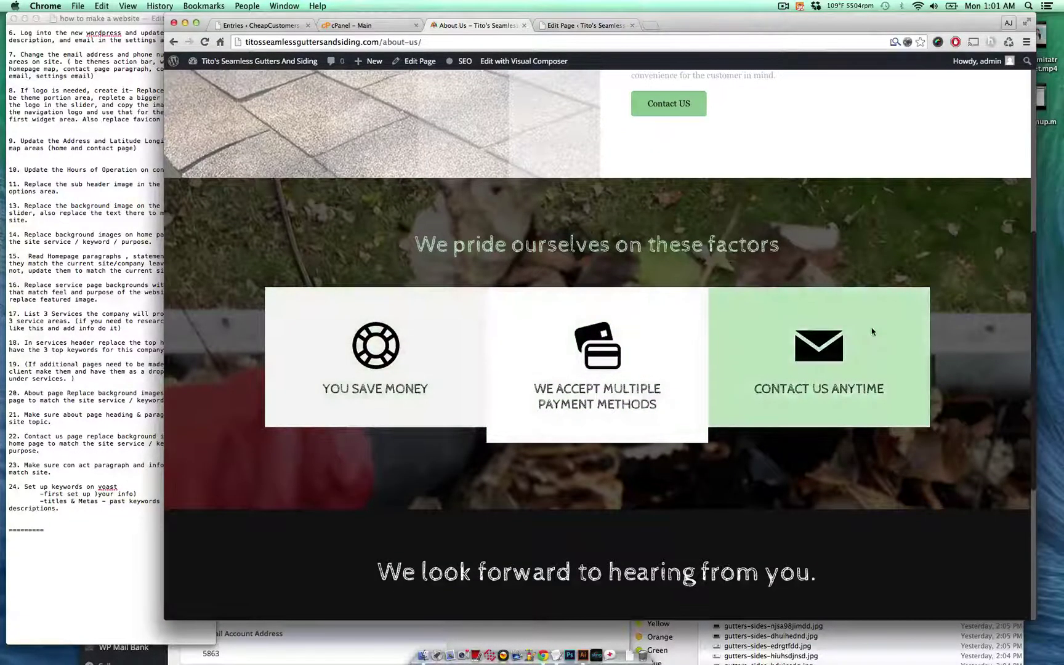
{"action": "scroll", "coordinate": [872, 332], "scroll_direction": "down", "scroll_amount": 2}
{"action": "scroll", "coordinate": [872, 331], "scroll_direction": "down", "scroll_amount": 3}
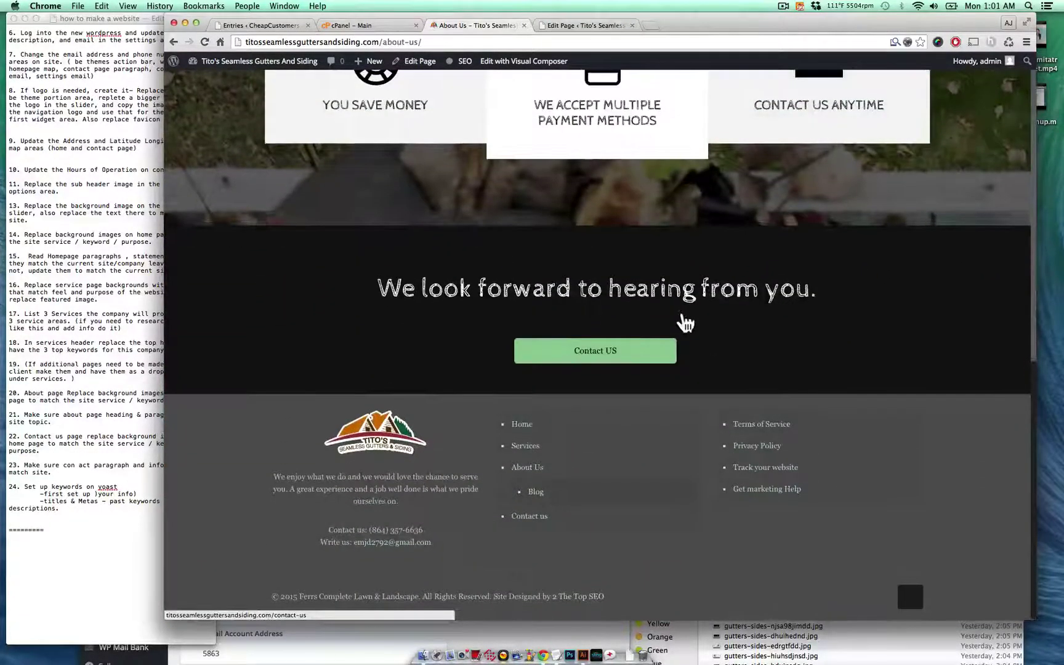
{"action": "scroll", "coordinate": [685, 322], "scroll_direction": "up", "scroll_amount": 12}
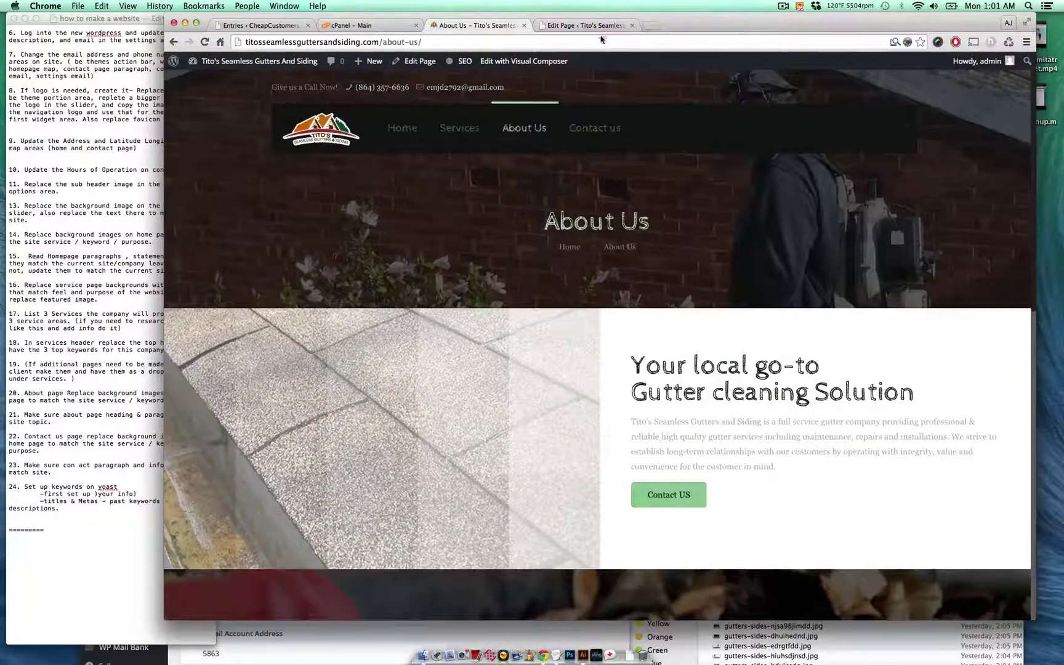
- In the Services editor, change 'Repair' to 'Siding' in the intro column text and save it
{"action": "left_click", "coordinate": [584, 26]}
{"action": "scroll", "coordinate": [641, 287], "scroll_direction": "down", "scroll_amount": 5}
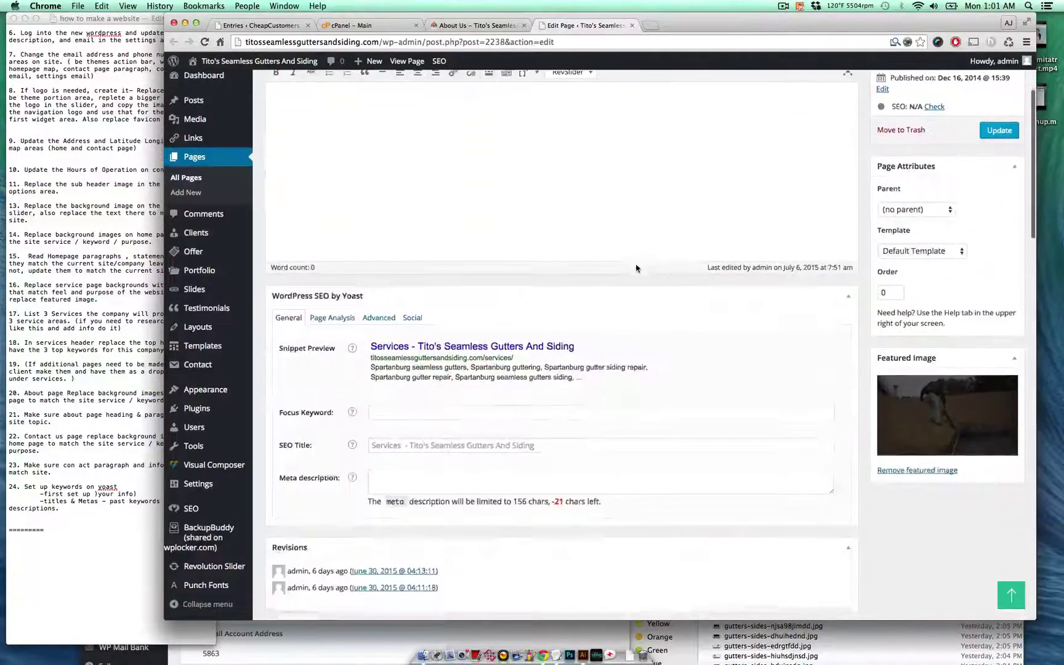
{"action": "scroll", "coordinate": [641, 288], "scroll_direction": "down", "scroll_amount": 5}
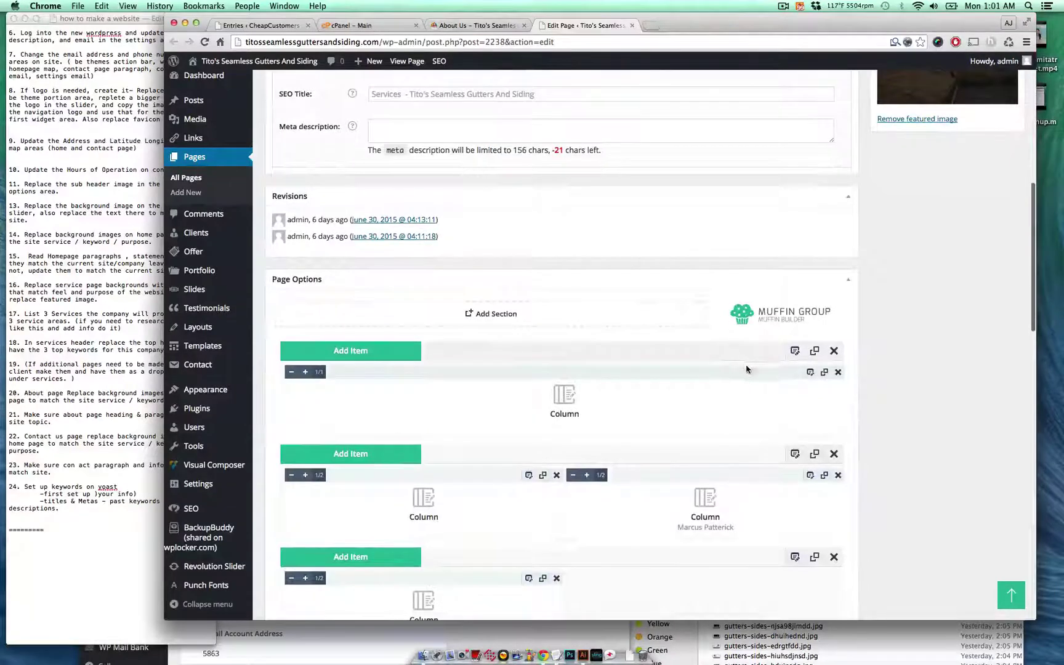
{"action": "left_click", "coordinate": [810, 372]}
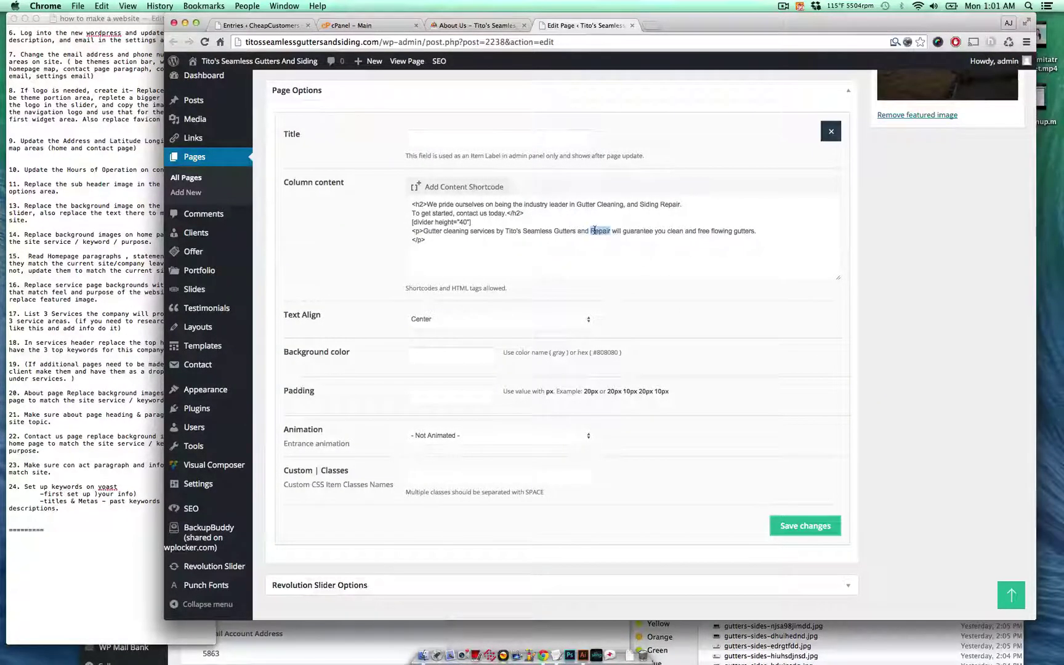
{"action": "type", "text": "Siding"}
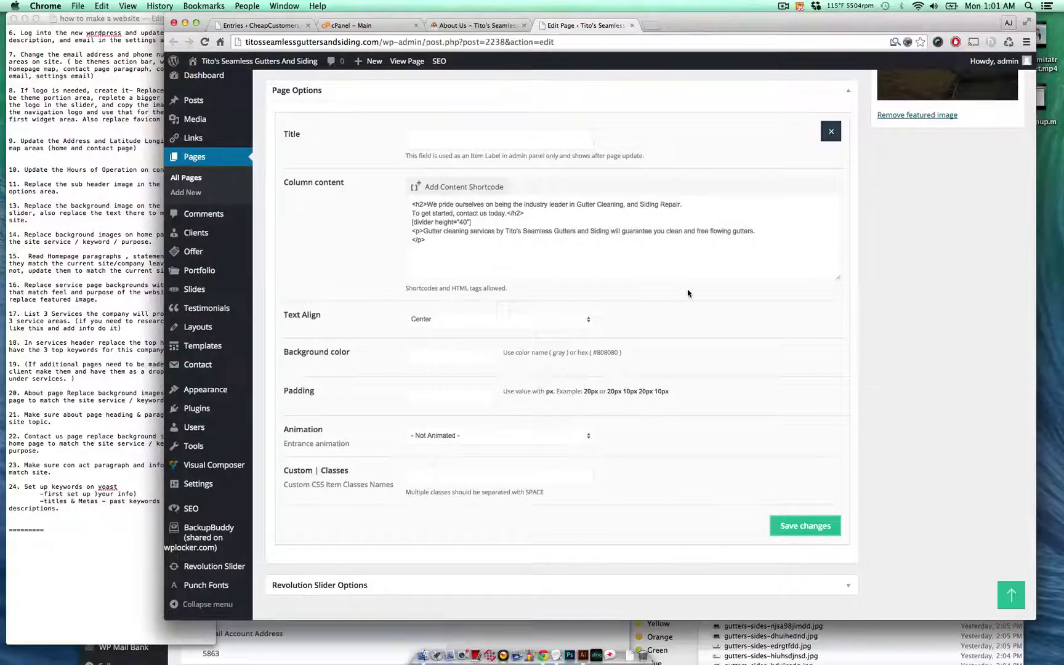
{"action": "left_click", "coordinate": [815, 524]}
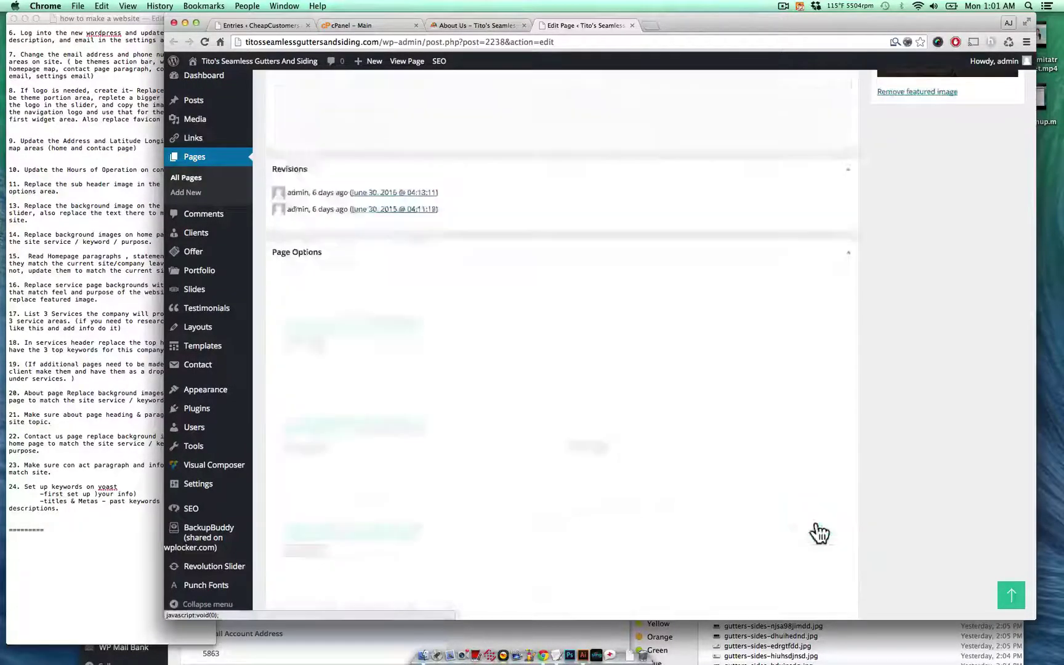
- Update the Services page, then go back to the live About Us page
{"action": "scroll", "coordinate": [943, 499], "scroll_direction": "up", "scroll_amount": 15}
{"action": "left_click", "coordinate": [1007, 267]}
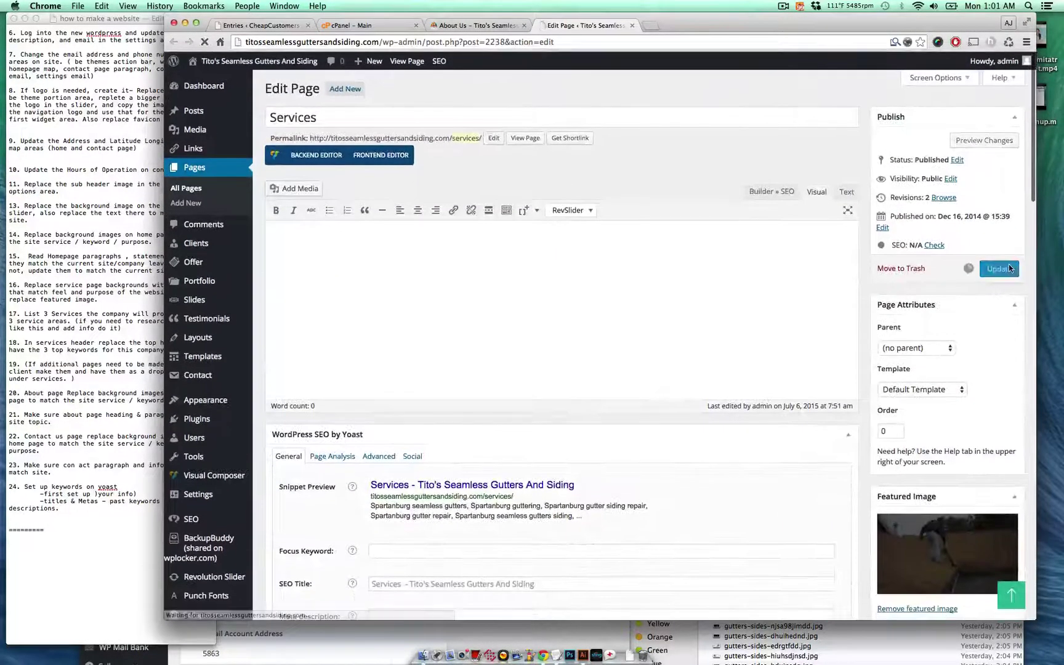
{"action": "left_click", "coordinate": [500, 26]}
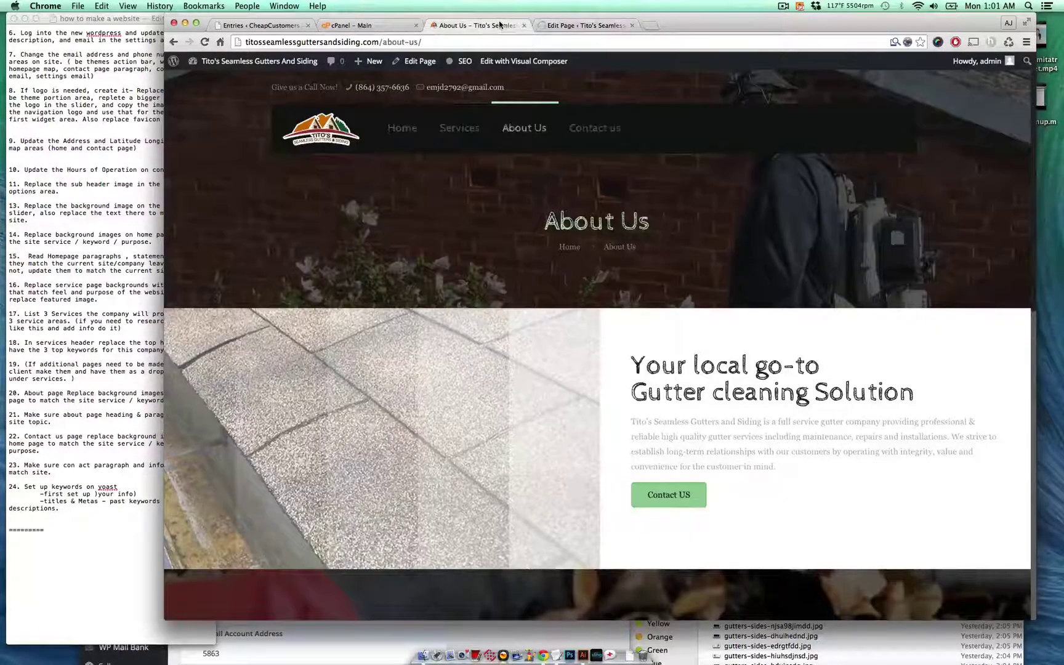
{"action": "scroll", "coordinate": [773, 390], "scroll_direction": "down", "scroll_amount": 15}
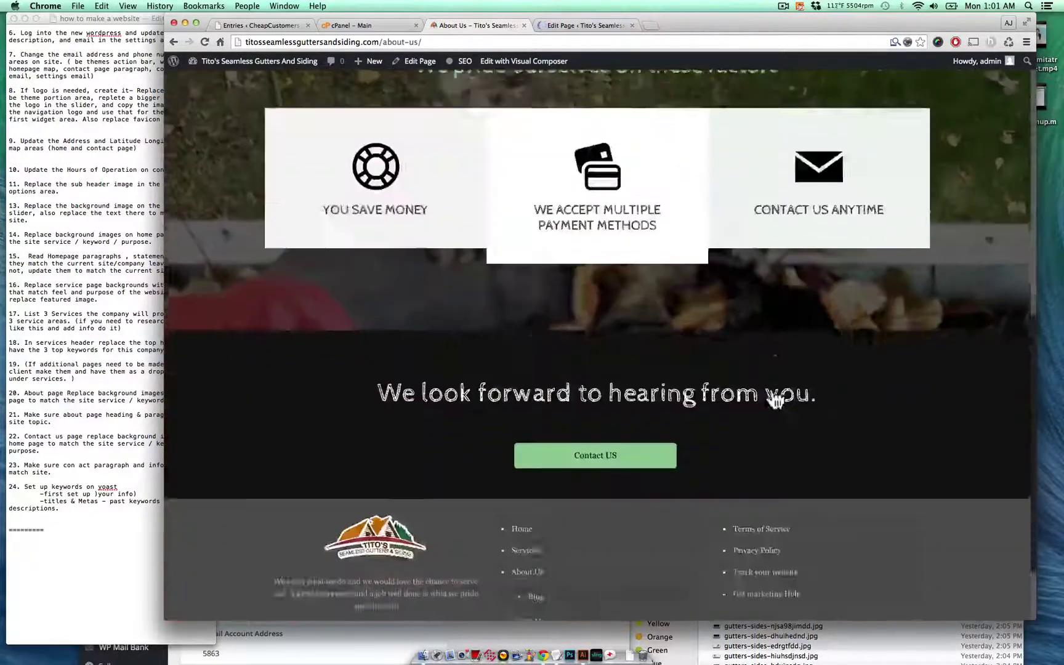
{"action": "scroll", "coordinate": [775, 399], "scroll_direction": "up", "scroll_amount": 15}
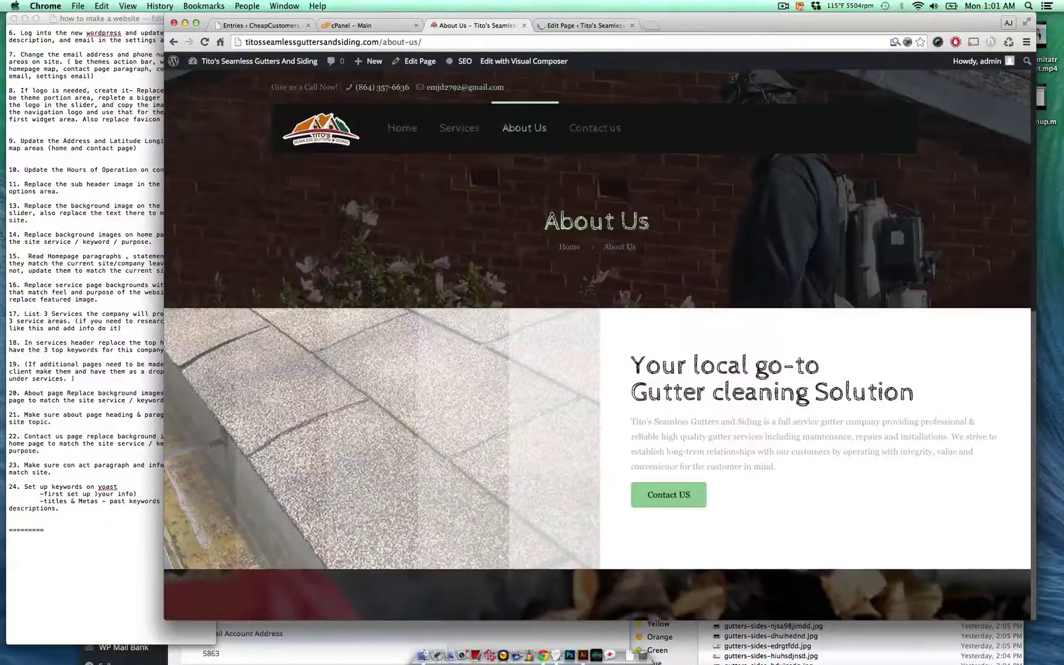
- In the Services editor, check the first builder section's settings and close the form
{"action": "left_click", "coordinate": [582, 25]}
{"action": "scroll", "coordinate": [514, 271], "scroll_direction": "down", "scroll_amount": 6}
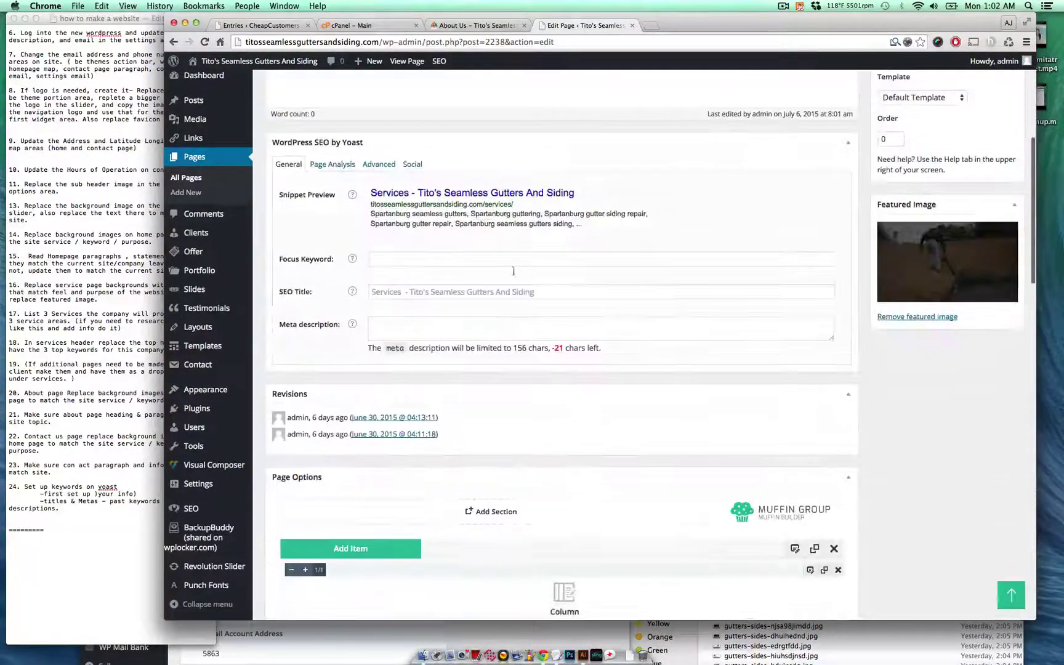
{"action": "scroll", "coordinate": [558, 408], "scroll_direction": "down", "scroll_amount": 6}
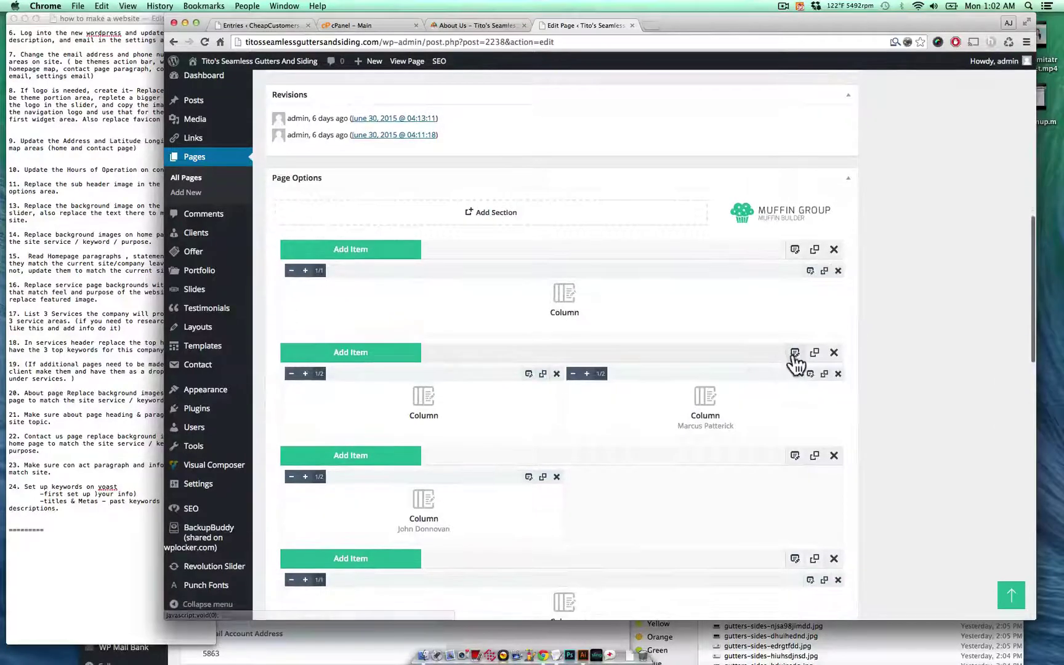
{"action": "left_click", "coordinate": [795, 353]}
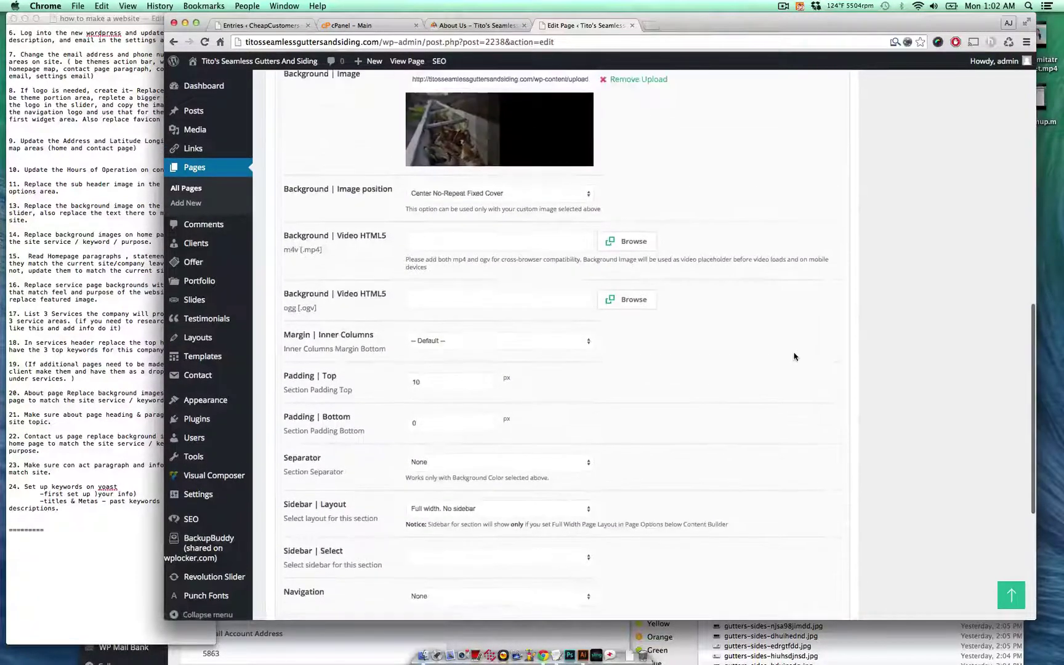
{"action": "scroll", "coordinate": [794, 355], "scroll_direction": "up", "scroll_amount": 8}
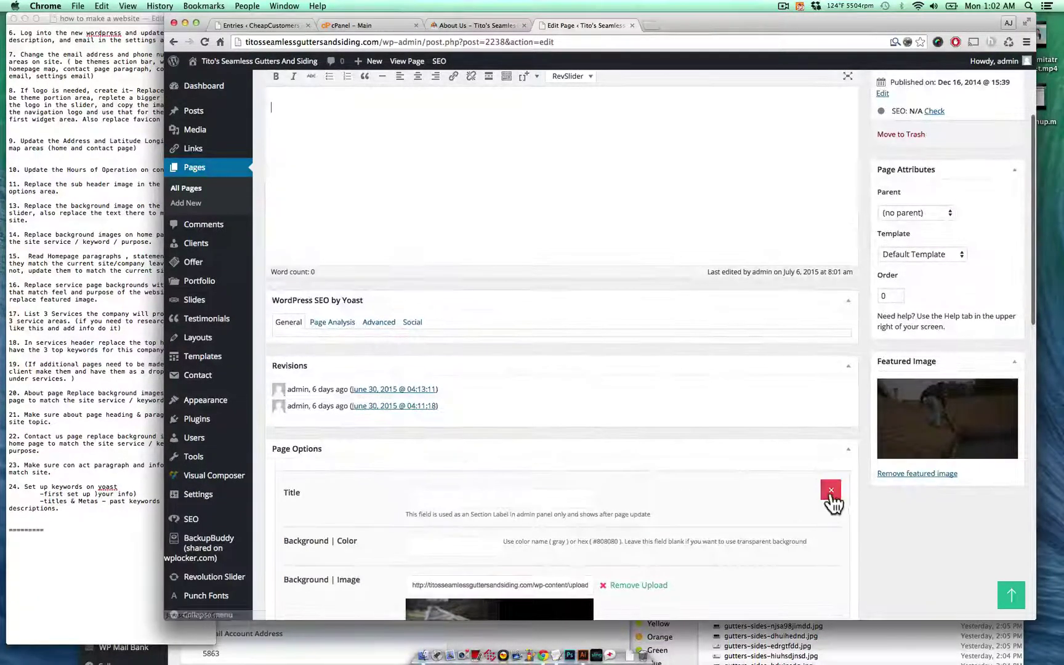
{"action": "left_click", "coordinate": [830, 491]}
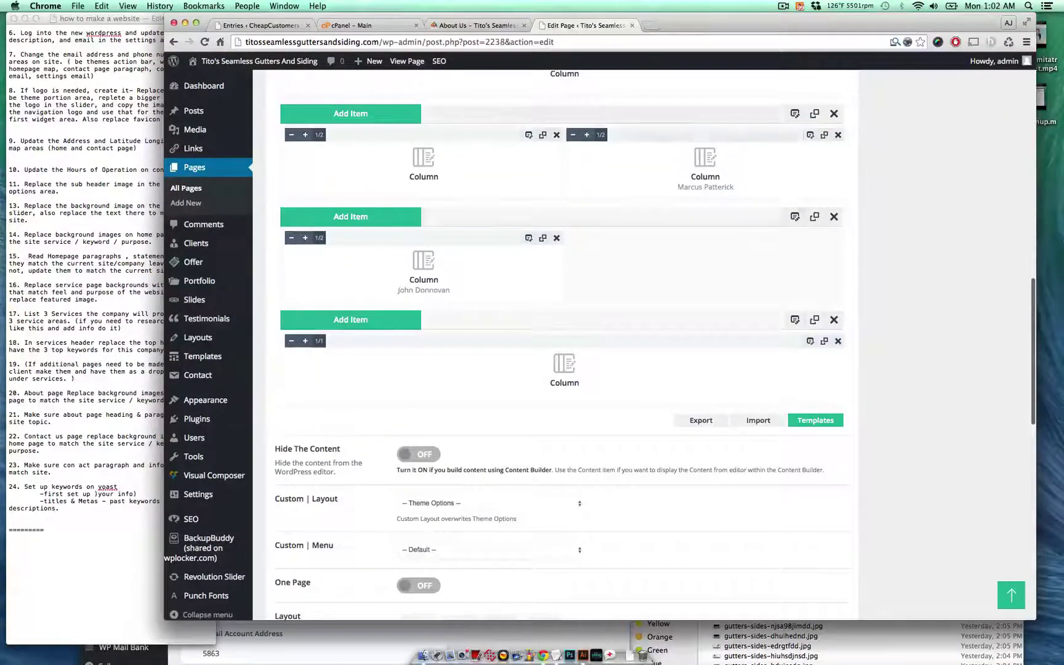
- Check the second row's section settings, then close the Services editor tab
{"action": "left_click", "coordinate": [795, 216]}
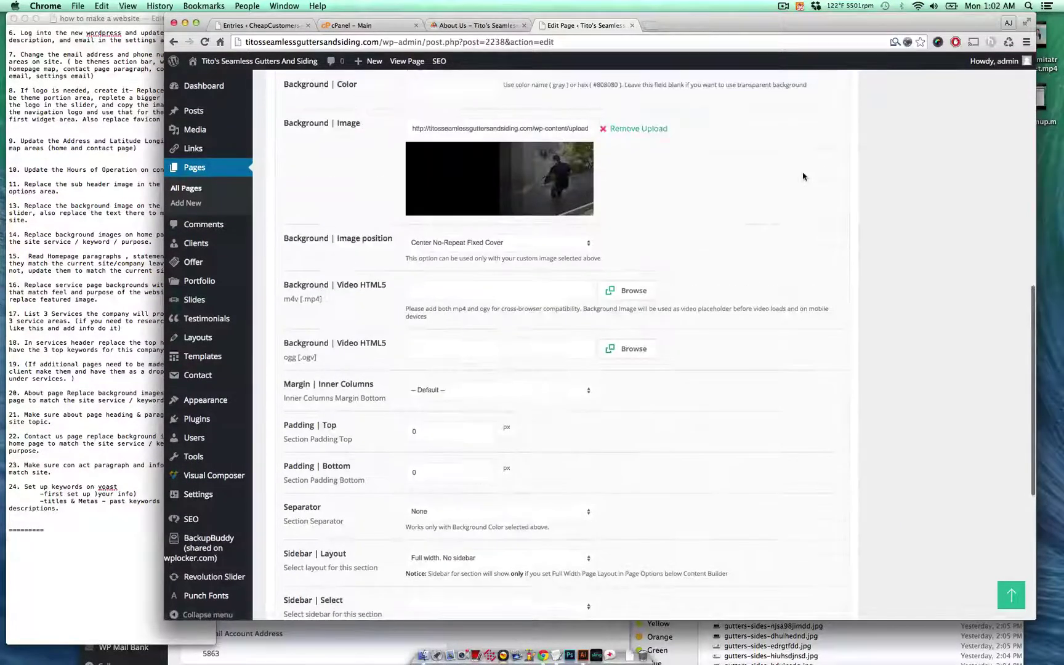
{"action": "scroll", "coordinate": [813, 180], "scroll_direction": "up", "scroll_amount": 3}
{"action": "left_click", "coordinate": [830, 183]}
{"action": "scroll", "coordinate": [823, 187], "scroll_direction": "up", "scroll_amount": 6}
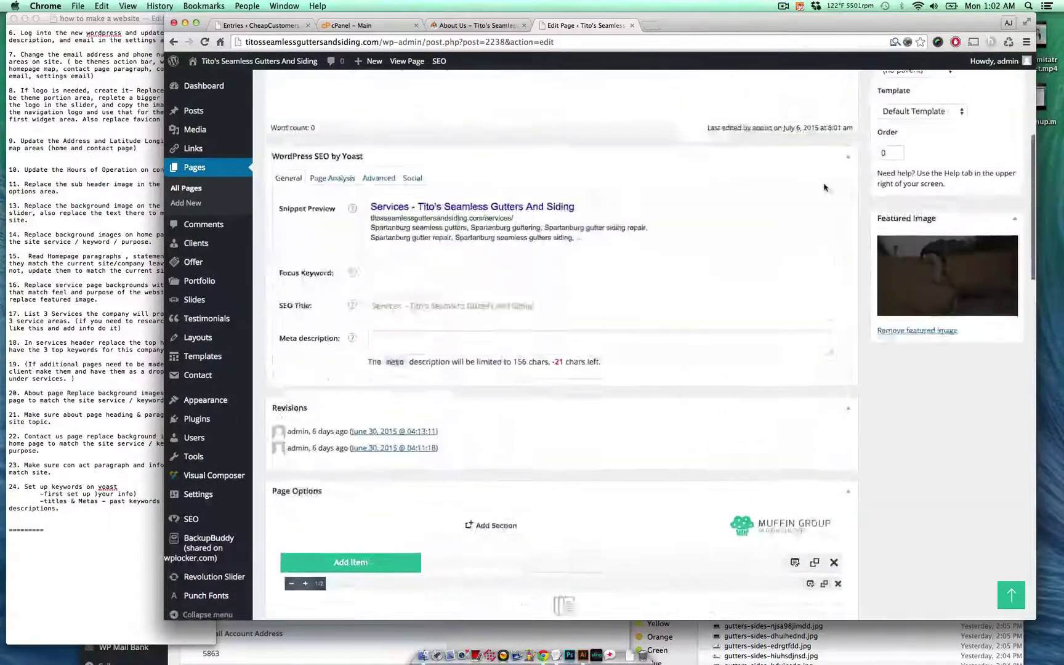
{"action": "scroll", "coordinate": [823, 187], "scroll_direction": "up", "scroll_amount": 5}
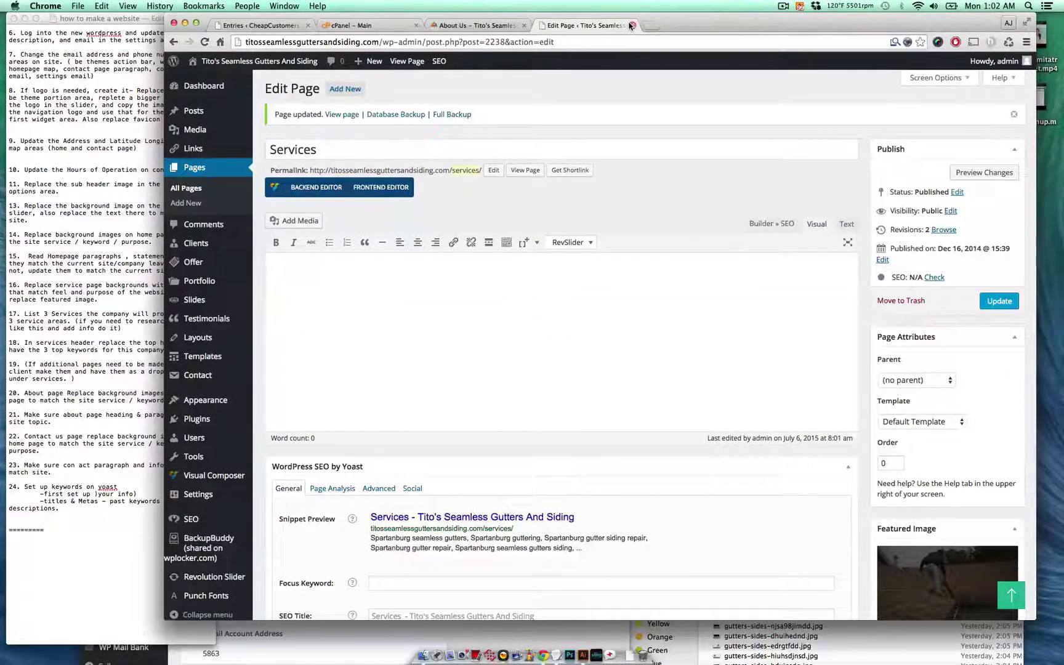
{"action": "left_click", "coordinate": [632, 26]}
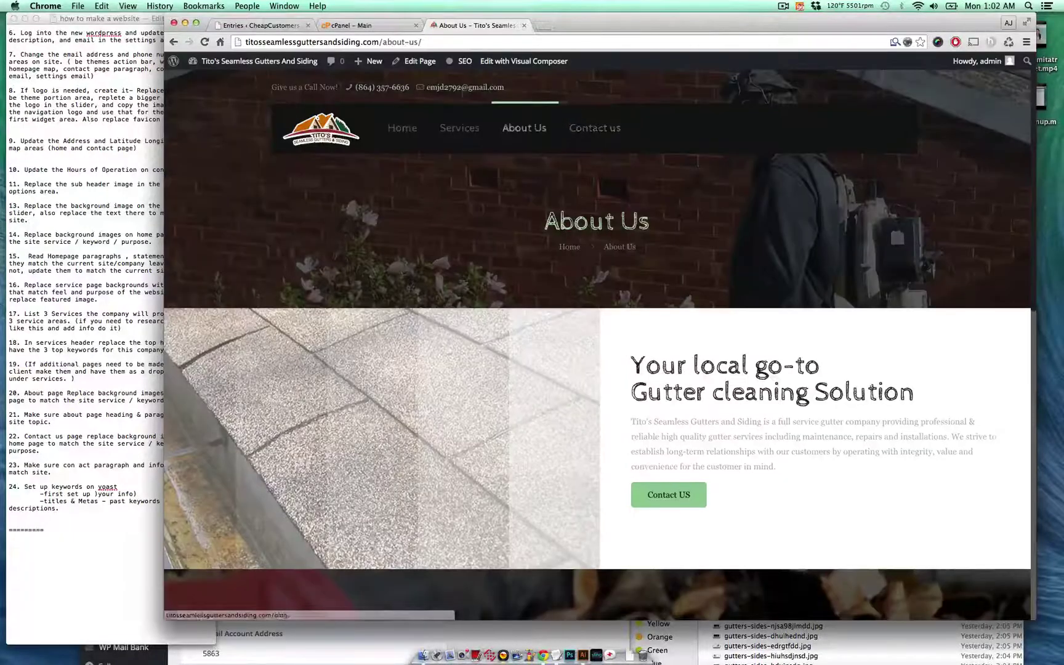
- Open the About Us page in the editor from the admin bar and switch to that tab
{"action": "left_click", "coordinate": [408, 64], "text": "super"}
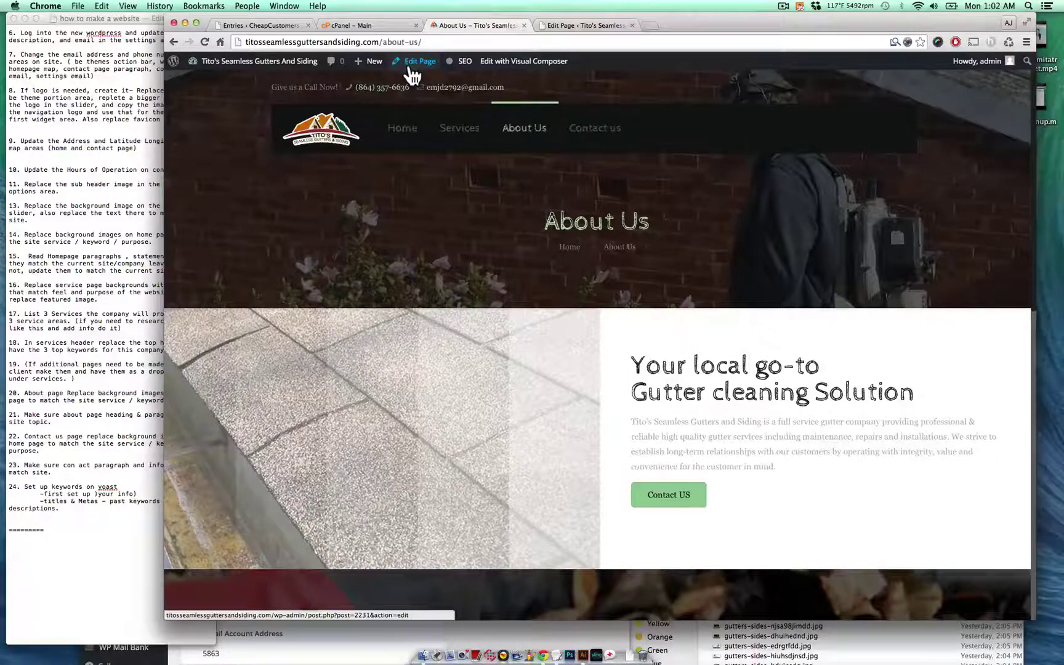
{"action": "left_click", "coordinate": [585, 25]}
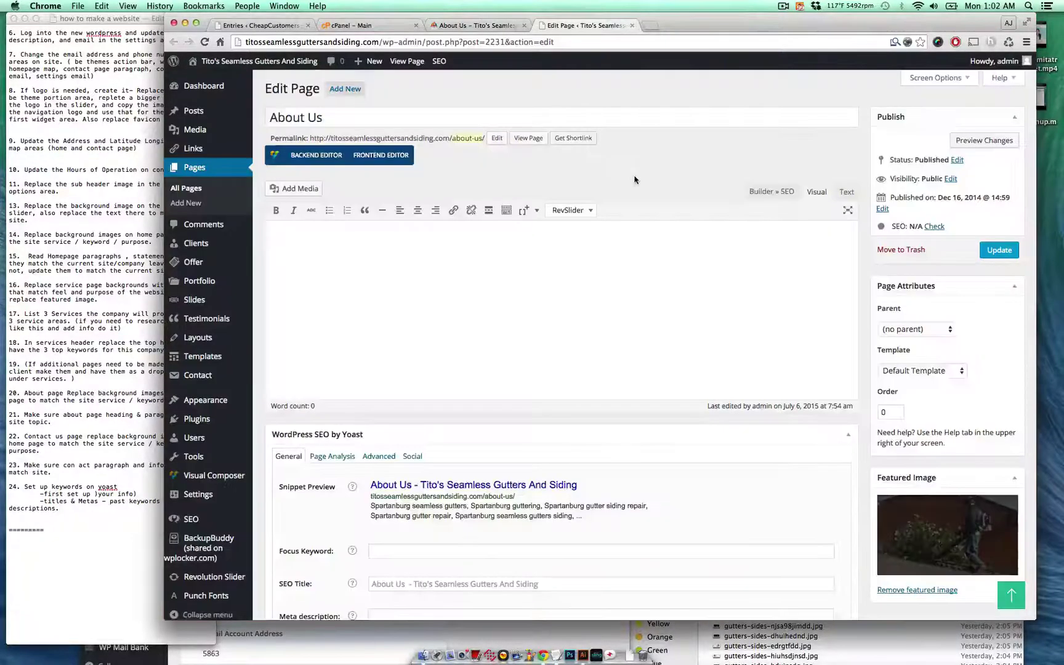
{"action": "scroll", "coordinate": [804, 375], "scroll_direction": "down", "scroll_amount": 10}
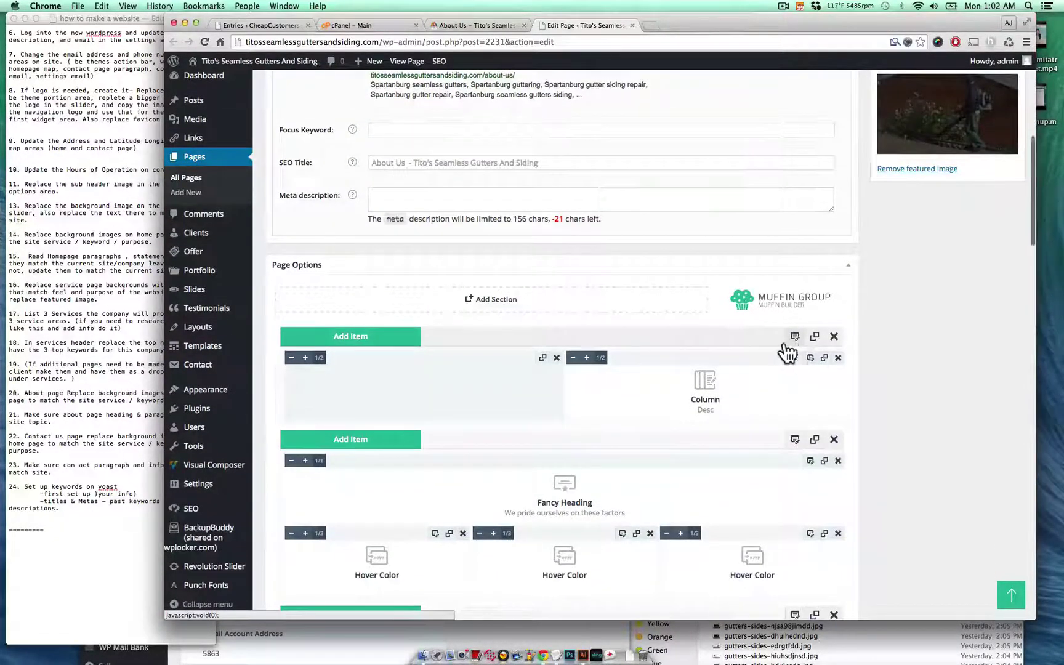
- Remove the first section's current background image and browse the Media Library
{"action": "left_click", "coordinate": [795, 337]}
{"action": "left_click", "coordinate": [615, 192]}
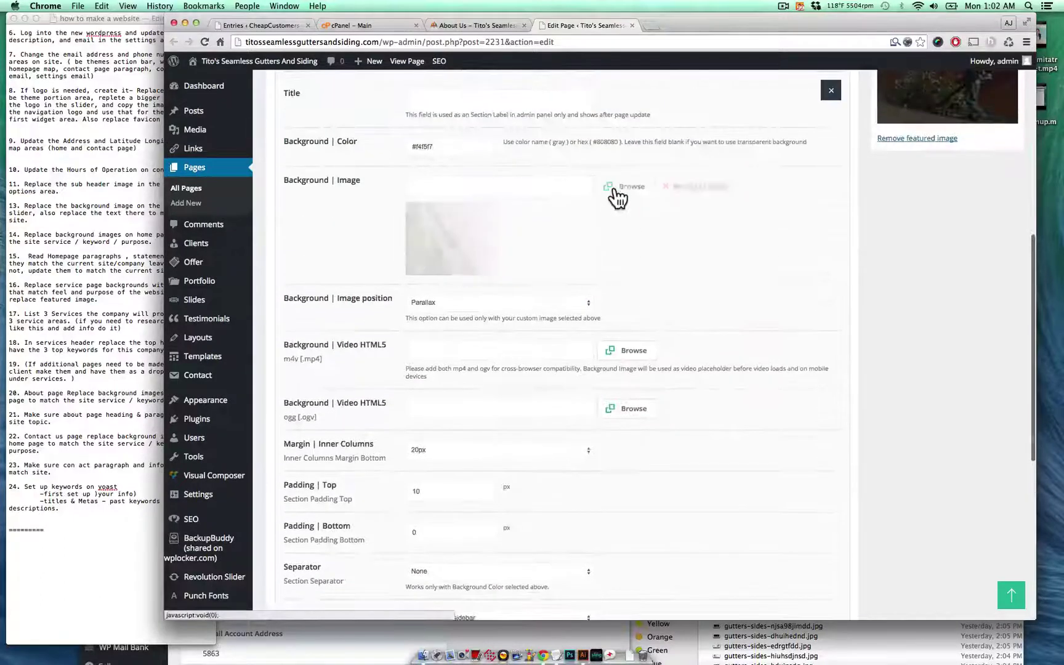
{"action": "left_click", "coordinate": [612, 195]}
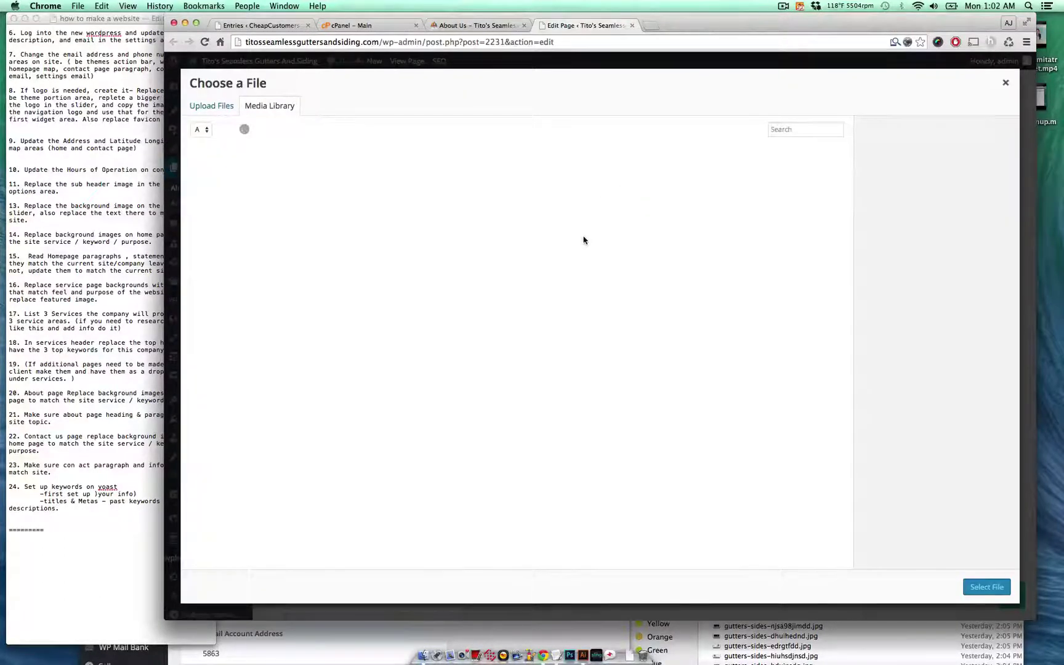
{"action": "scroll", "coordinate": [585, 243], "scroll_direction": "down", "scroll_amount": 3}
{"action": "scroll", "coordinate": [587, 246], "scroll_direction": "down", "scroll_amount": 5}
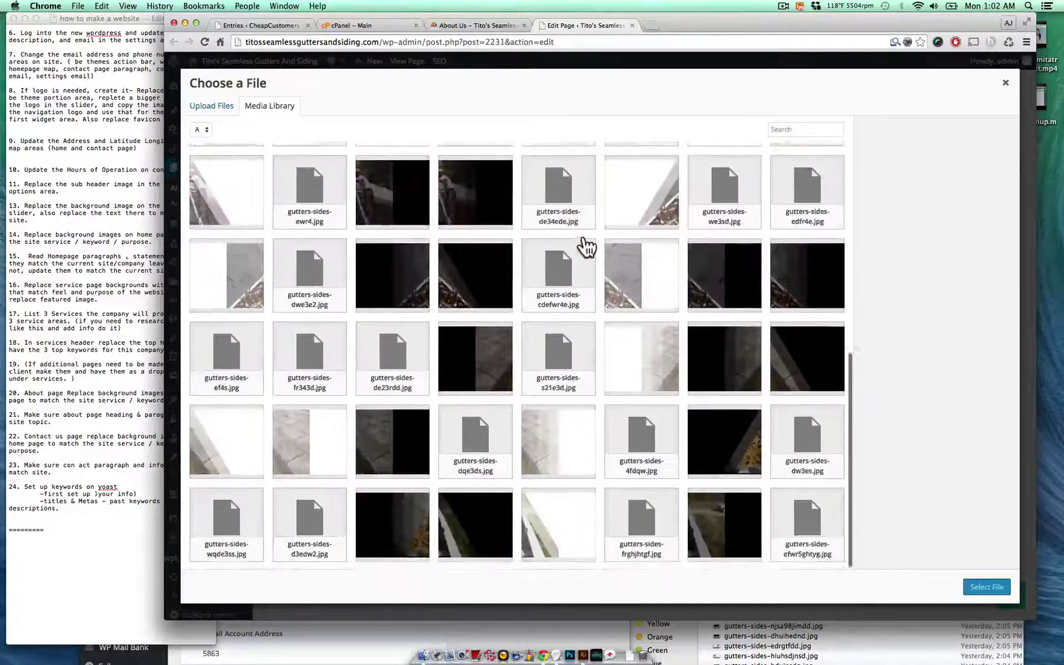
{"action": "scroll", "coordinate": [585, 245], "scroll_direction": "down", "scroll_amount": 3}
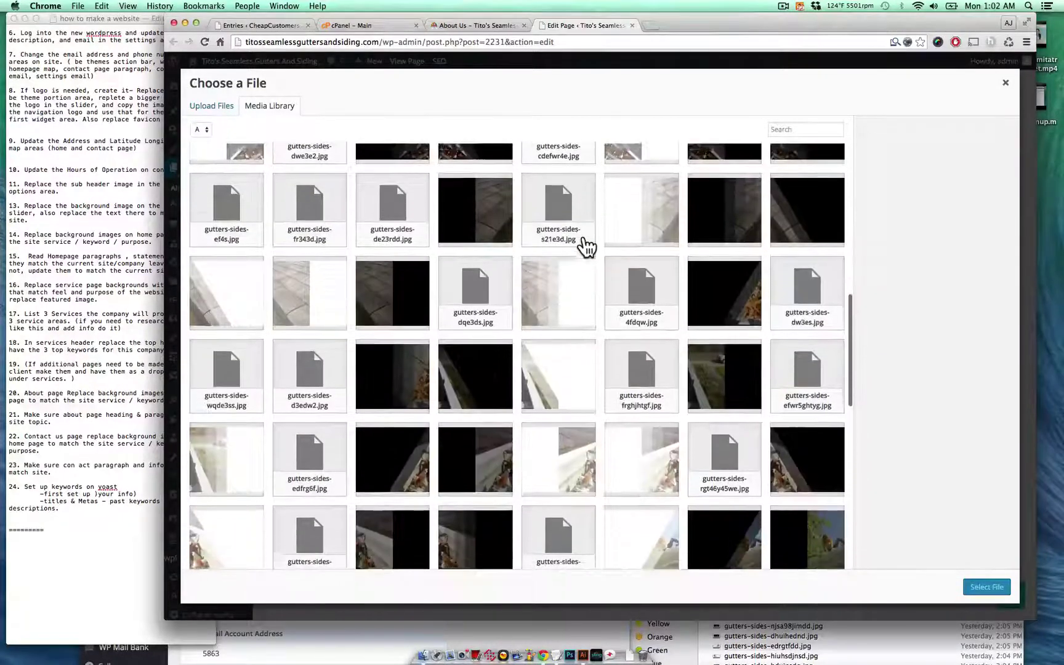
- Preview several gutters-sides photos in the Media Library and choose one for the background
{"action": "left_click", "coordinate": [289, 304]}
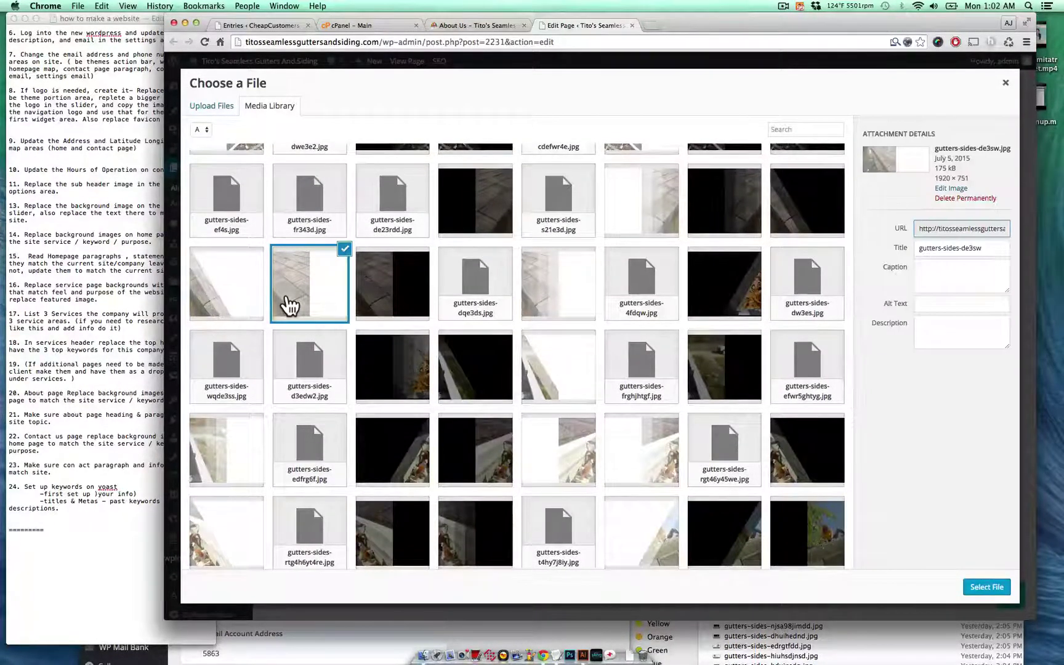
{"action": "scroll", "coordinate": [290, 305], "scroll_direction": "down", "scroll_amount": 2}
{"action": "left_click", "coordinate": [240, 357]}
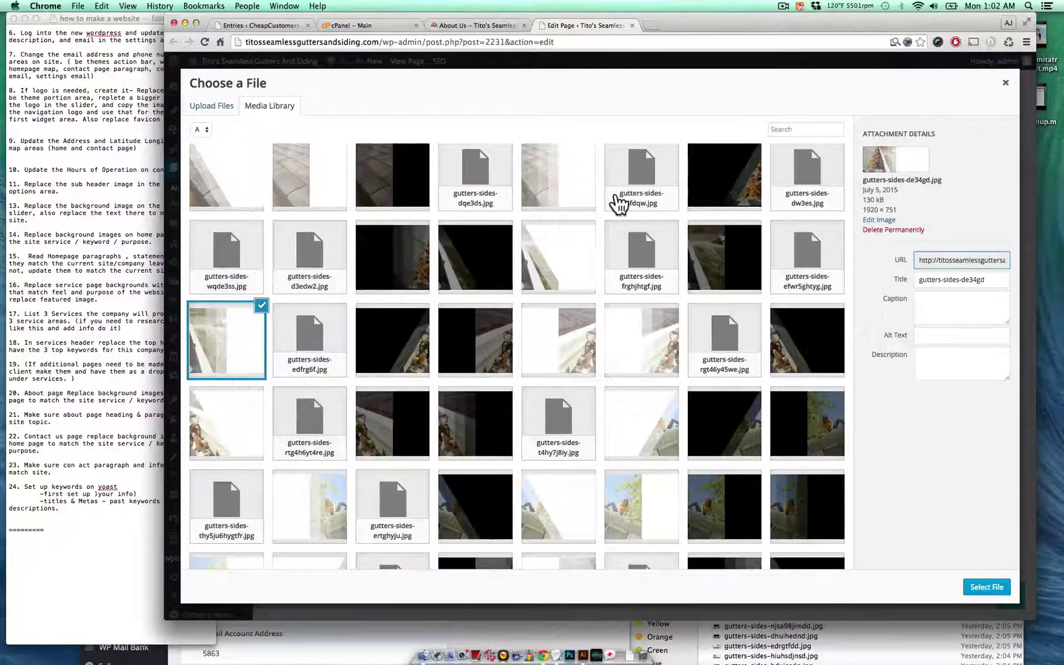
{"action": "scroll", "coordinate": [613, 304], "scroll_direction": "down", "scroll_amount": 3}
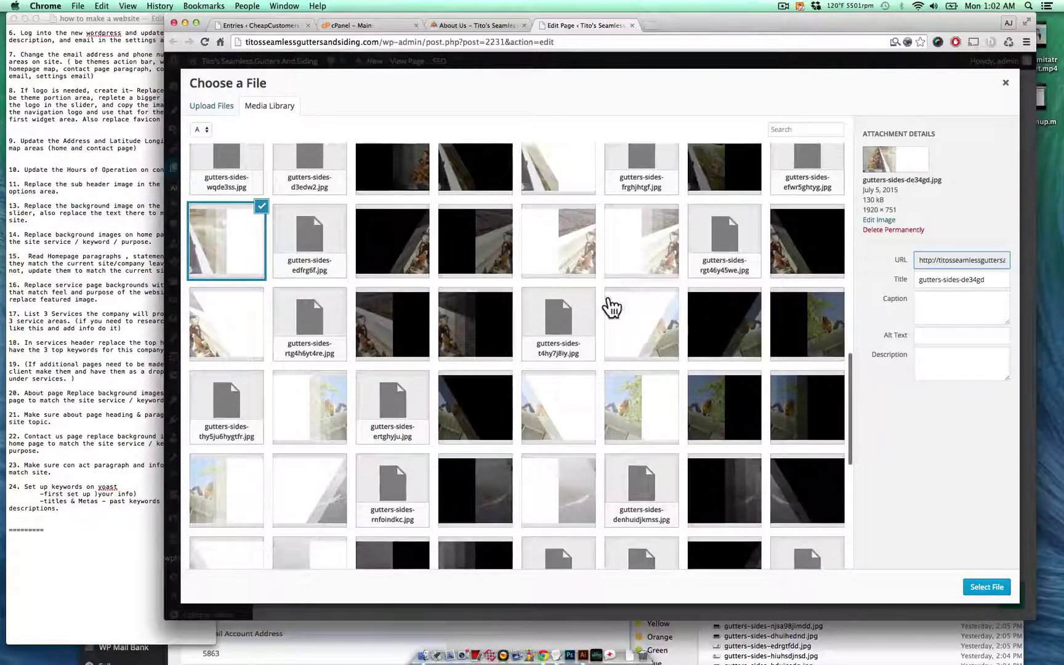
{"action": "left_click", "coordinate": [540, 411]}
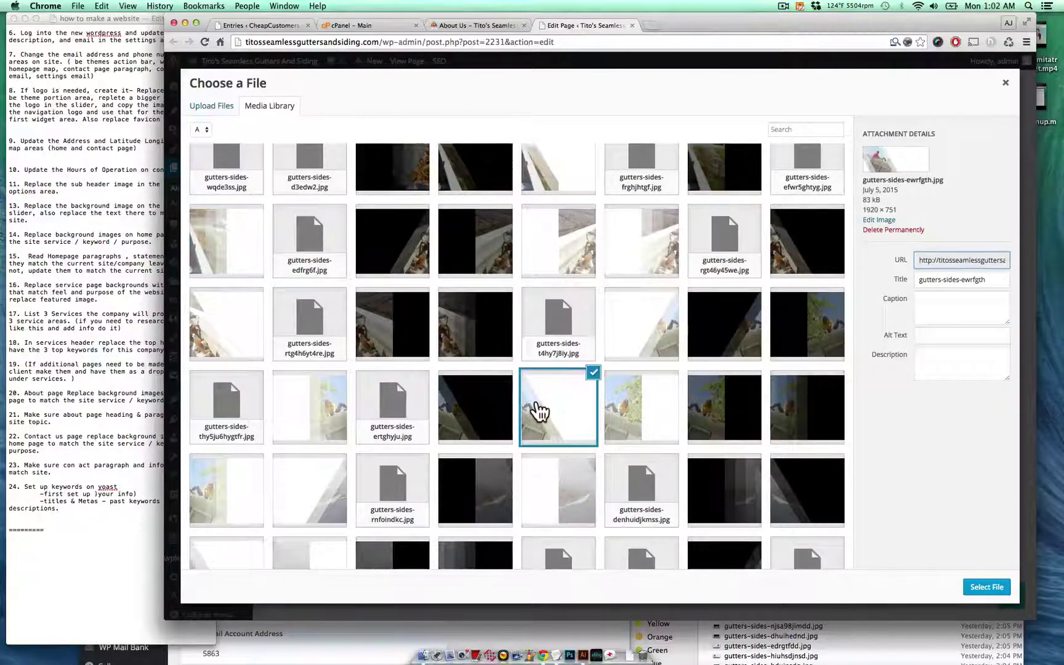
{"action": "scroll", "coordinate": [540, 412], "scroll_direction": "down", "scroll_amount": 4}
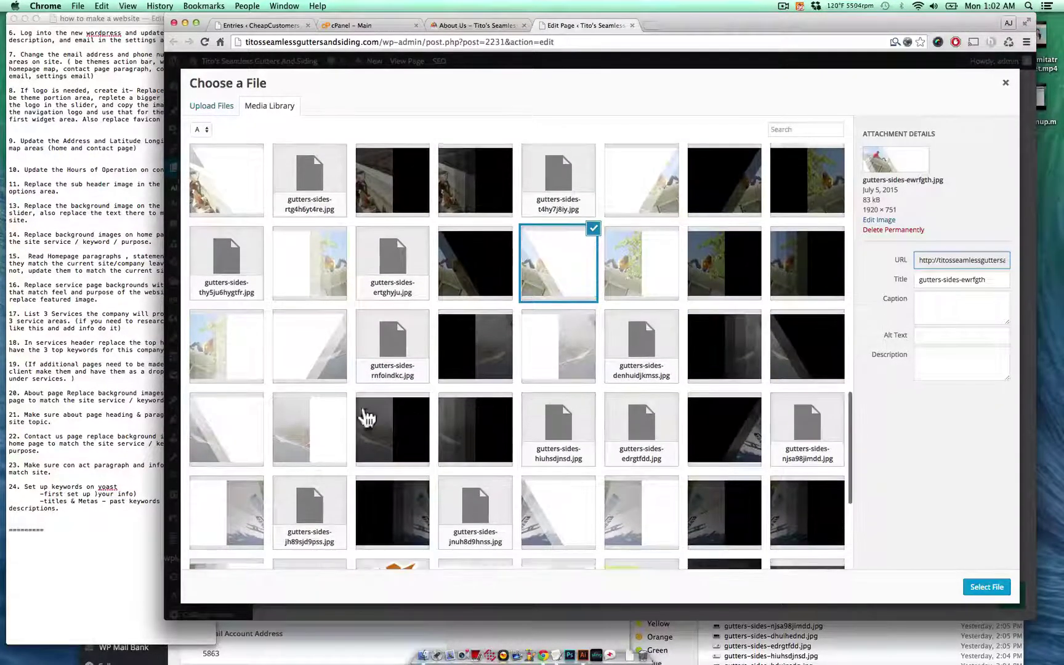
{"action": "left_click", "coordinate": [243, 425]}
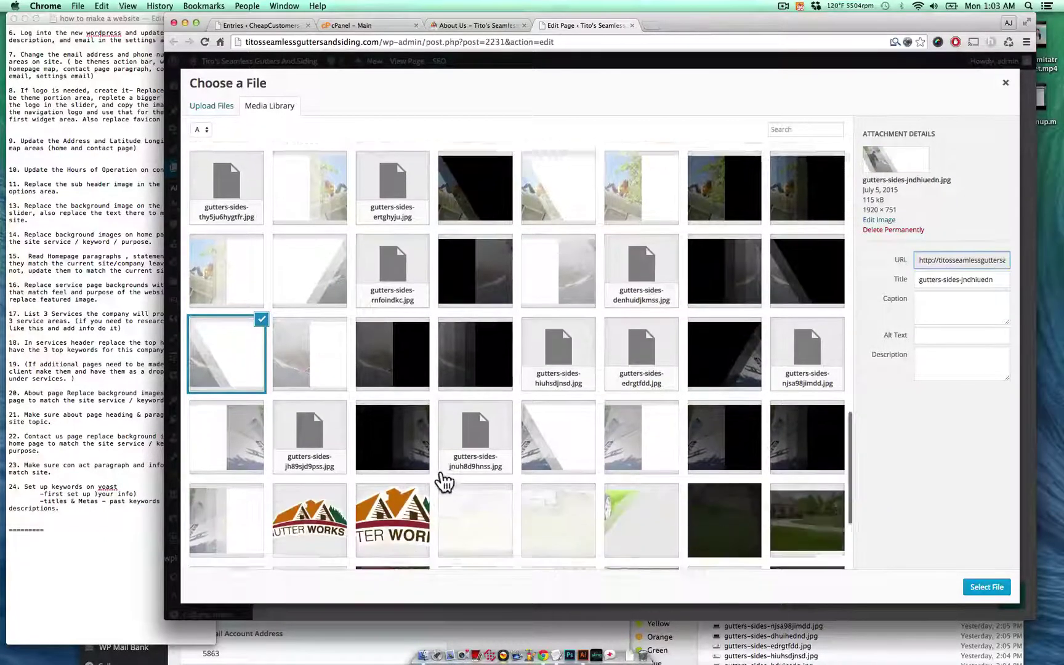
{"action": "scroll", "coordinate": [439, 480], "scroll_direction": "down", "scroll_amount": 3}
{"action": "left_click", "coordinate": [558, 432]}
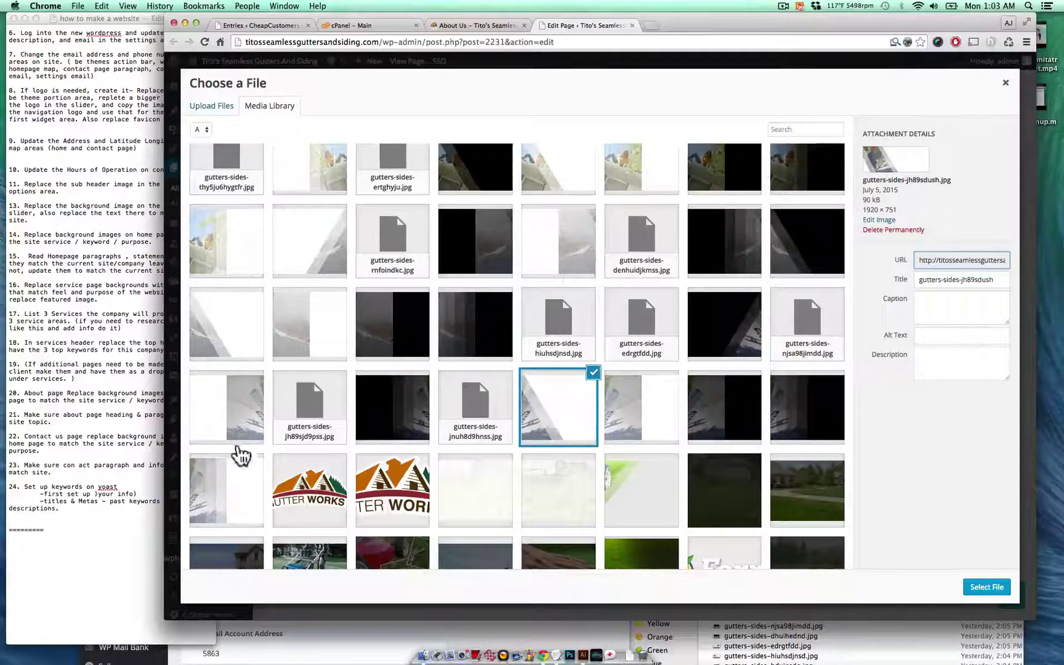
{"action": "scroll", "coordinate": [721, 321], "scroll_direction": "up", "scroll_amount": 3}
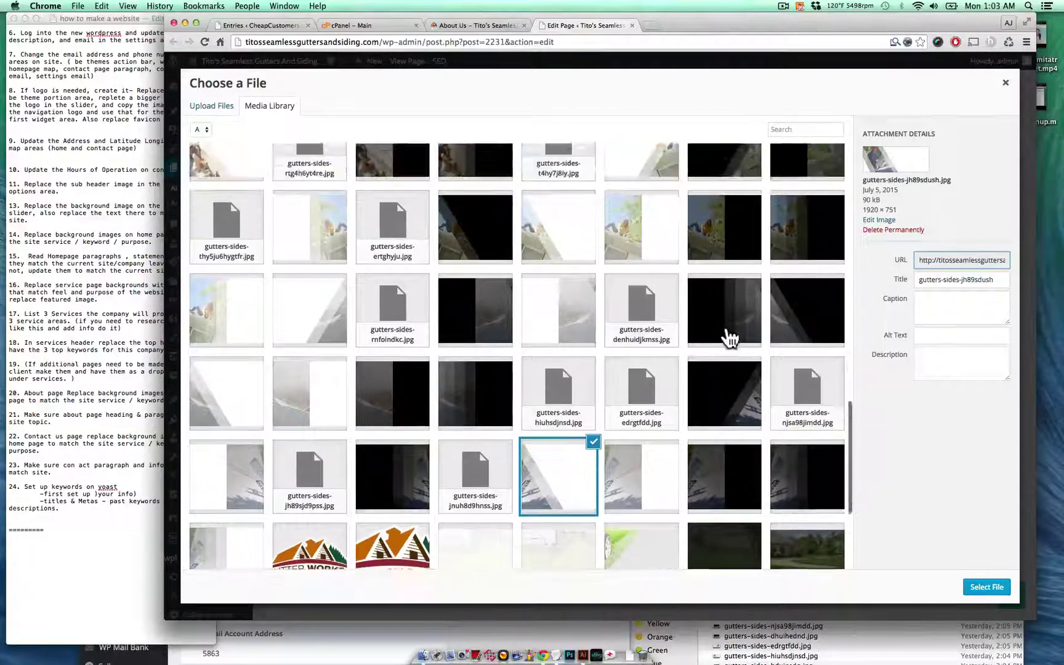
{"action": "left_click", "coordinate": [346, 250]}
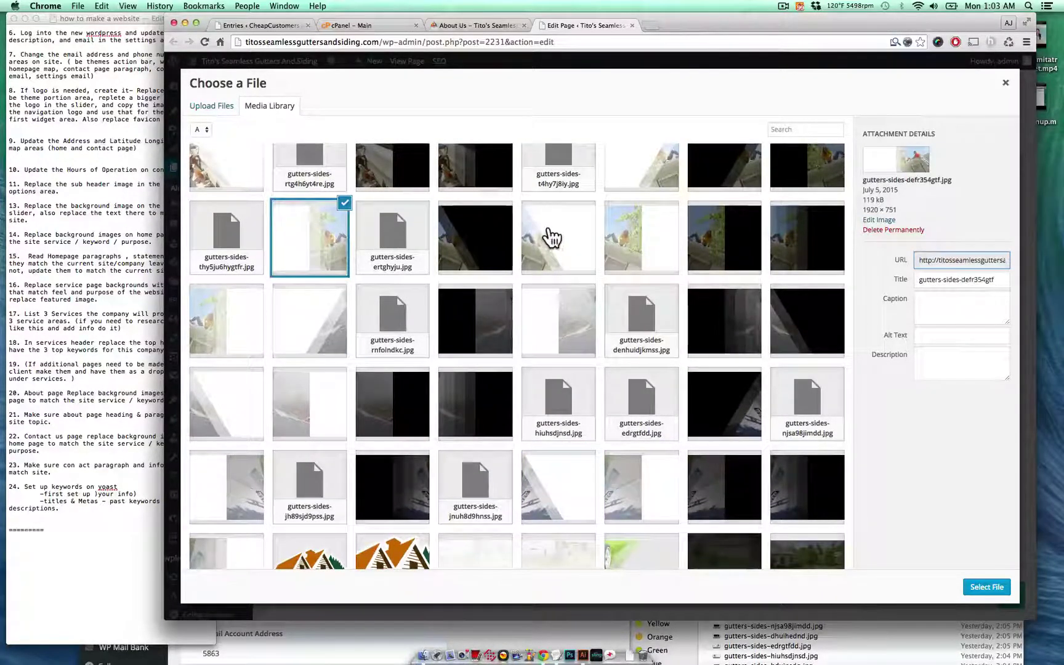
{"action": "left_click", "coordinate": [551, 237]}
{"action": "scroll", "coordinate": [764, 423], "scroll_direction": "up", "scroll_amount": 3}
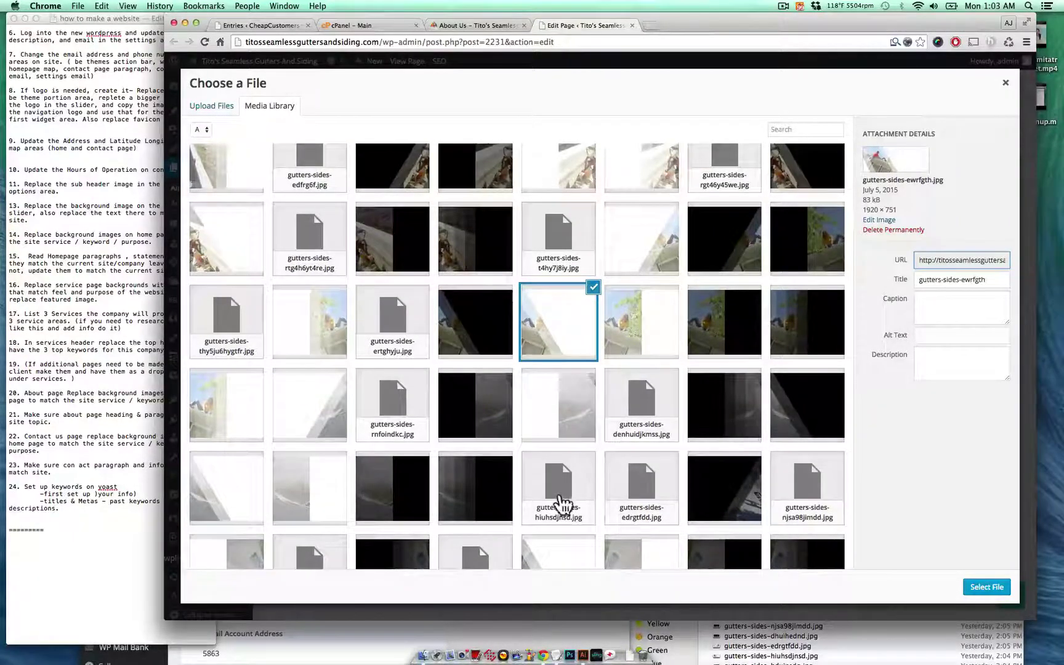
{"action": "left_click", "coordinate": [245, 393]}
- Set gutters-sides-ewrfgth.jpg as the section background, save, and update the About Us page
{"action": "left_click", "coordinate": [987, 586]}
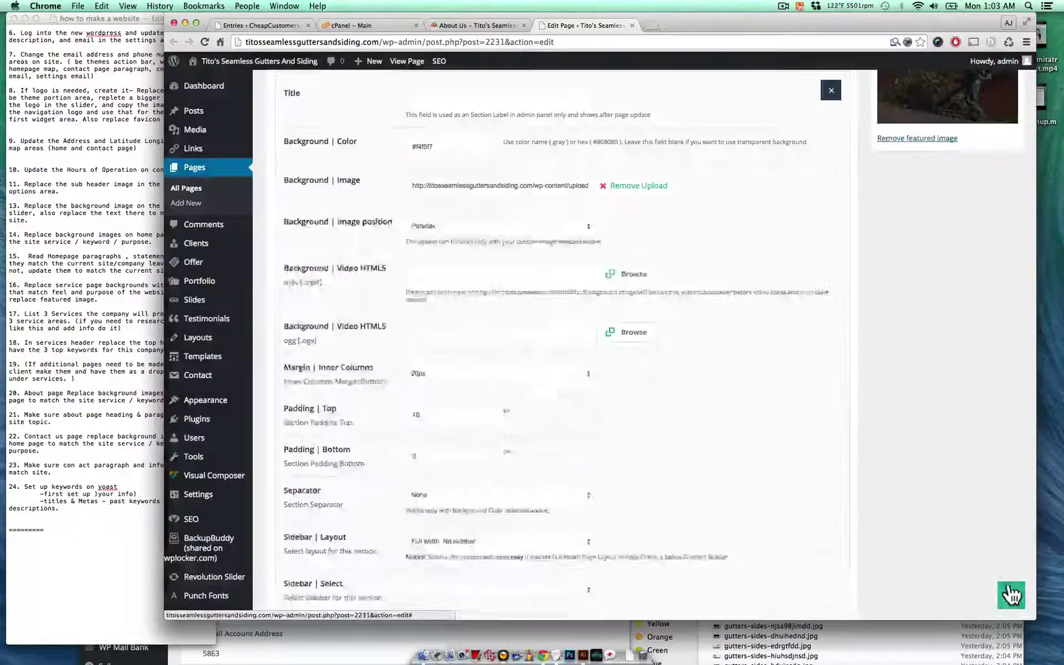
{"action": "scroll", "coordinate": [848, 411], "scroll_direction": "down", "scroll_amount": 10}
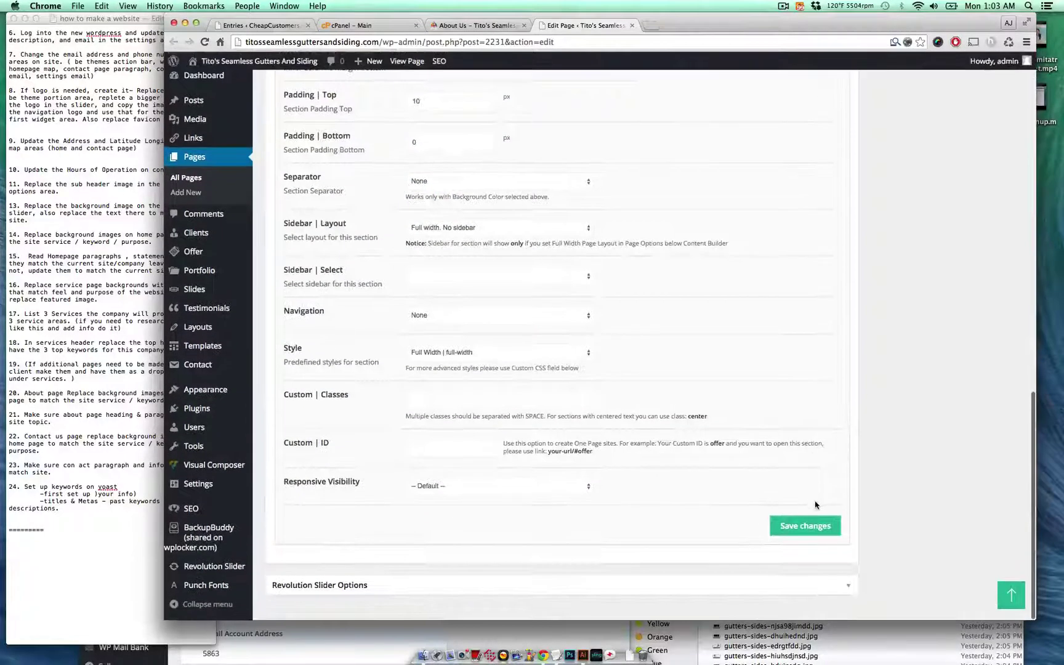
{"action": "left_click", "coordinate": [811, 526]}
{"action": "scroll", "coordinate": [815, 431], "scroll_direction": "up", "scroll_amount": 20}
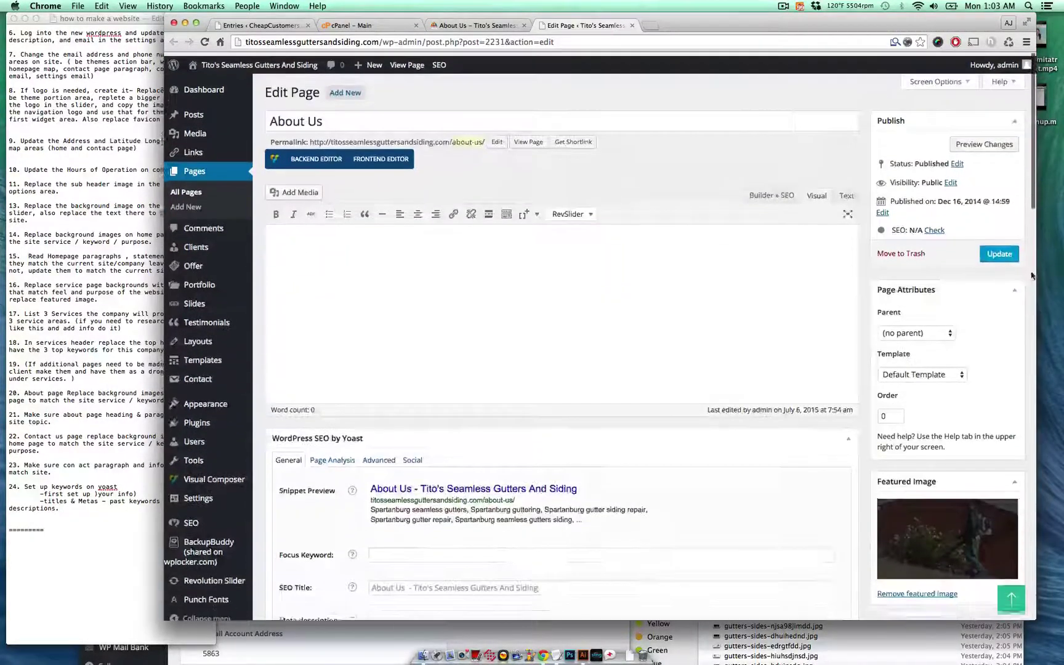
{"action": "left_click", "coordinate": [1003, 256]}
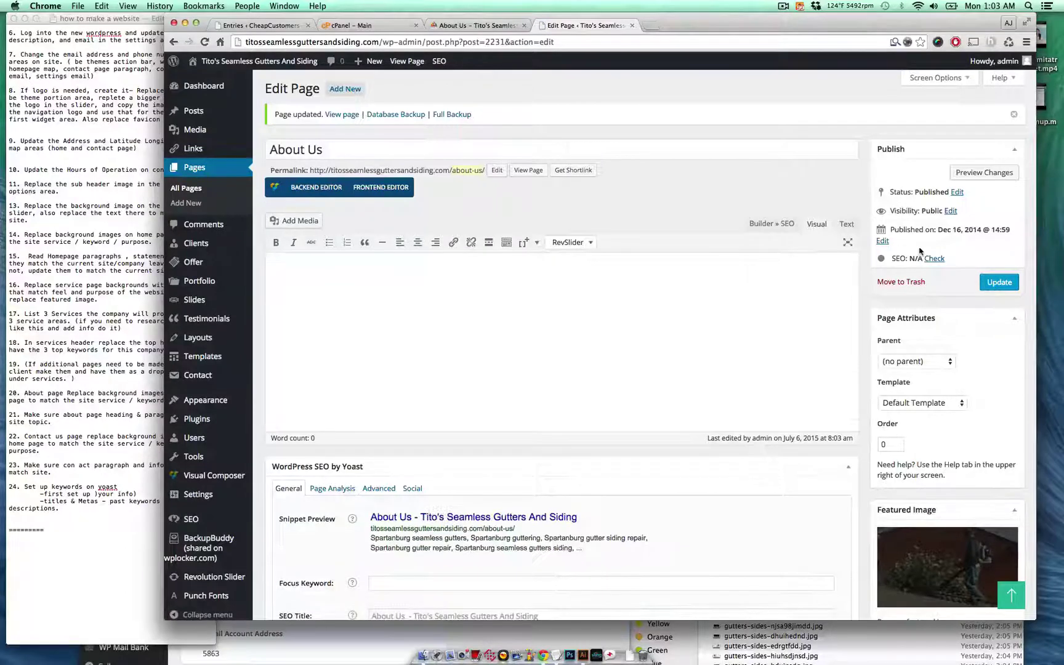
- View the updated About Us page live, then open the Blog page from the footer
{"action": "left_click", "coordinate": [528, 170]}
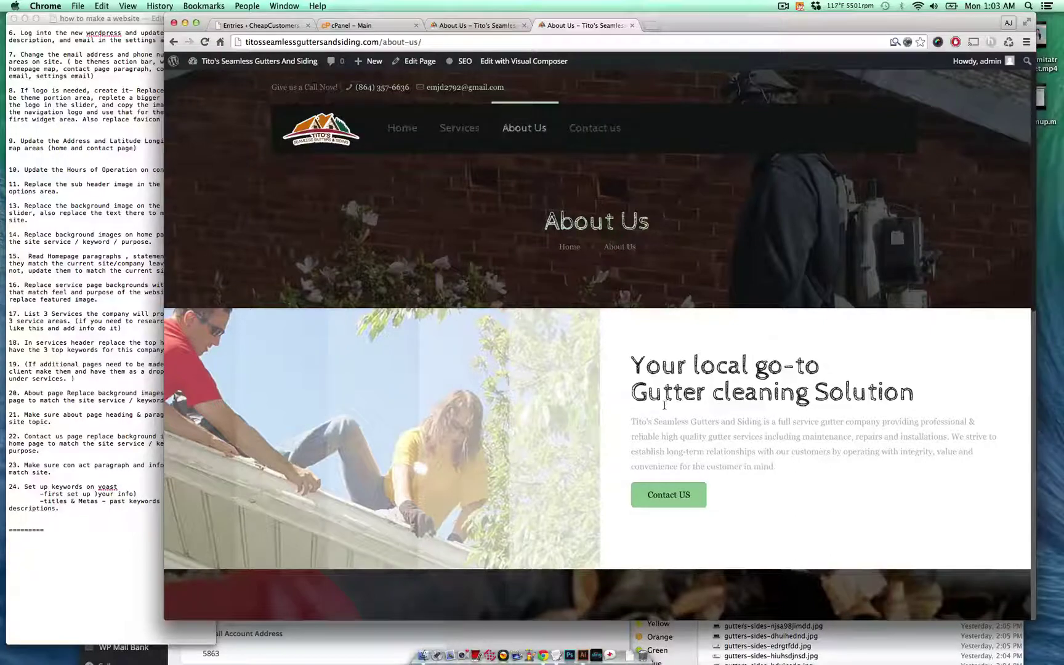
{"action": "scroll", "coordinate": [664, 405], "scroll_direction": "down", "scroll_amount": 10}
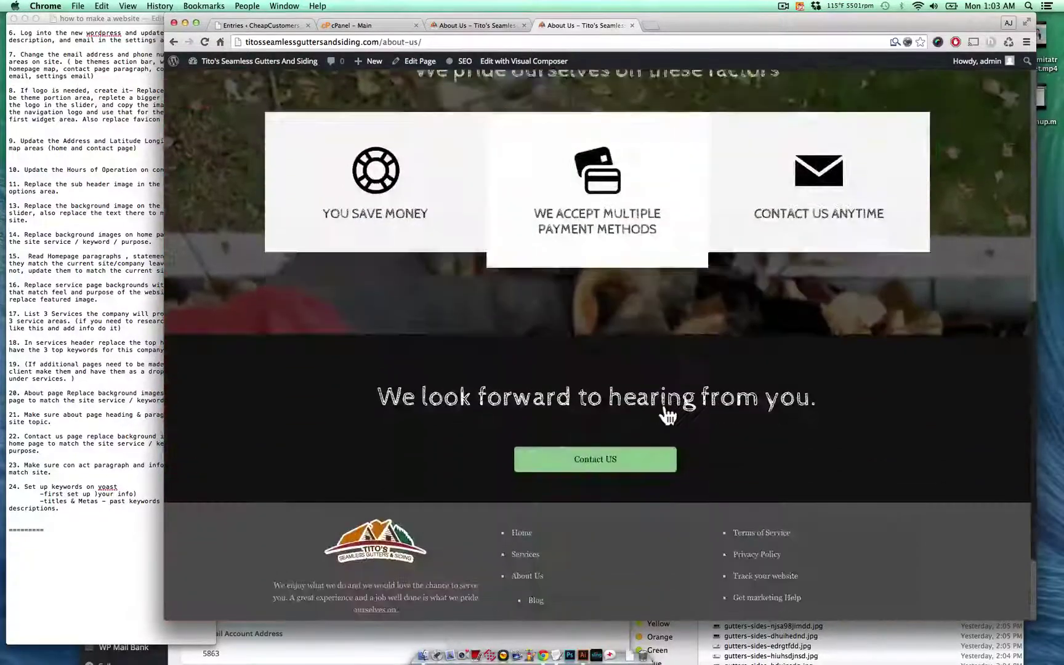
{"action": "scroll", "coordinate": [665, 410], "scroll_direction": "down", "scroll_amount": 3}
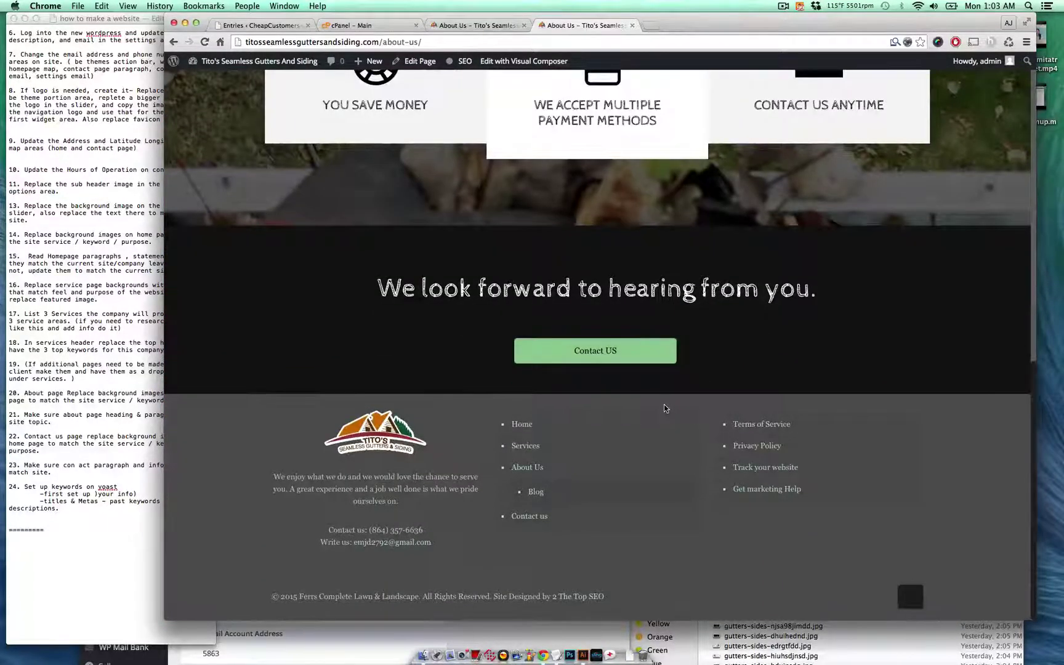
{"action": "left_click", "coordinate": [537, 493]}
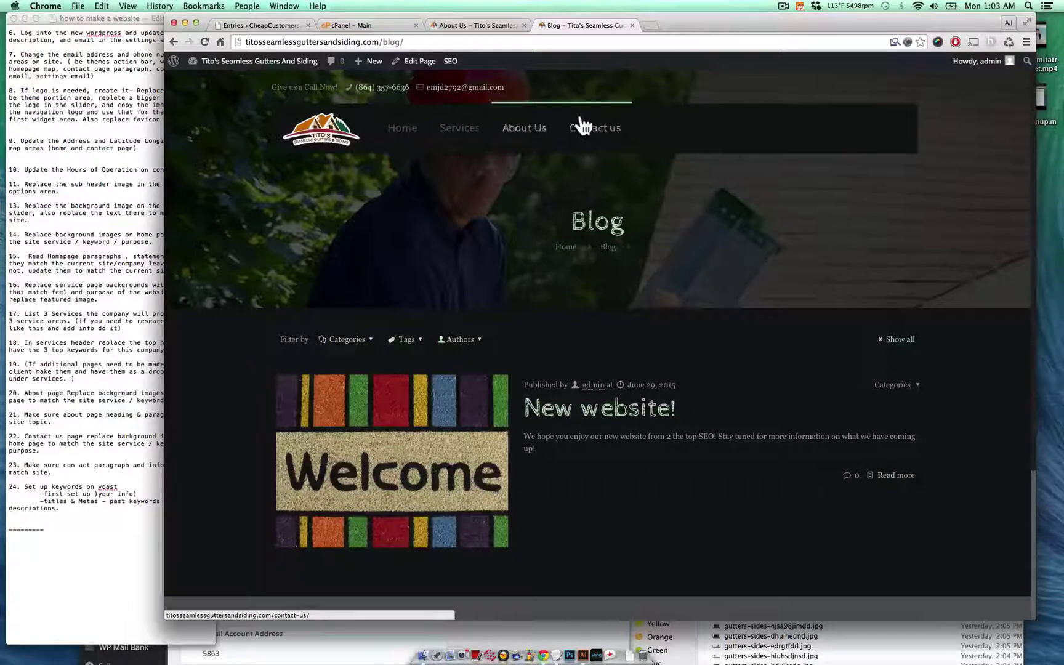
- Go to the Contact Us page from the About Us tab and close the Blog tab
{"action": "left_click", "coordinate": [477, 25]}
{"action": "mouse_move", "coordinate": [534, 166]}
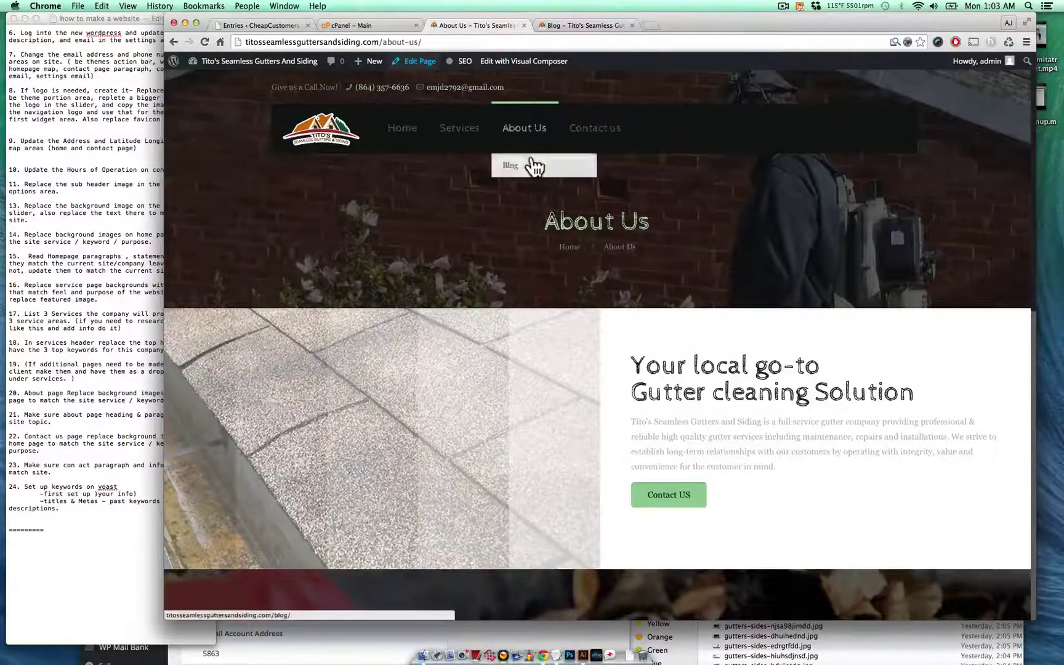
{"action": "left_click", "coordinate": [676, 494]}
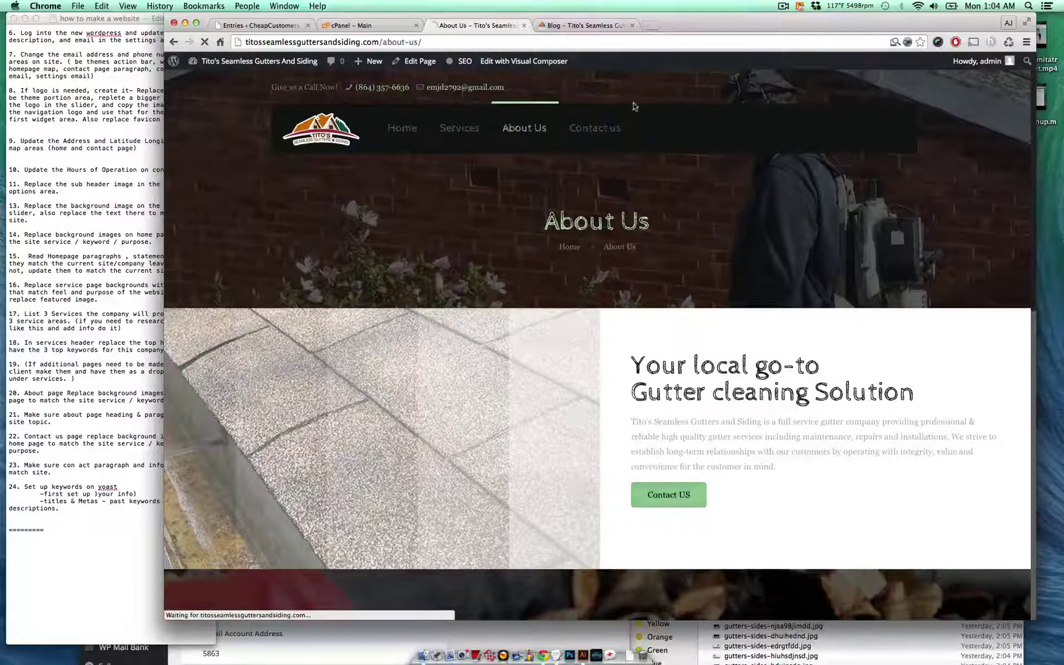
{"action": "left_click", "coordinate": [632, 25]}
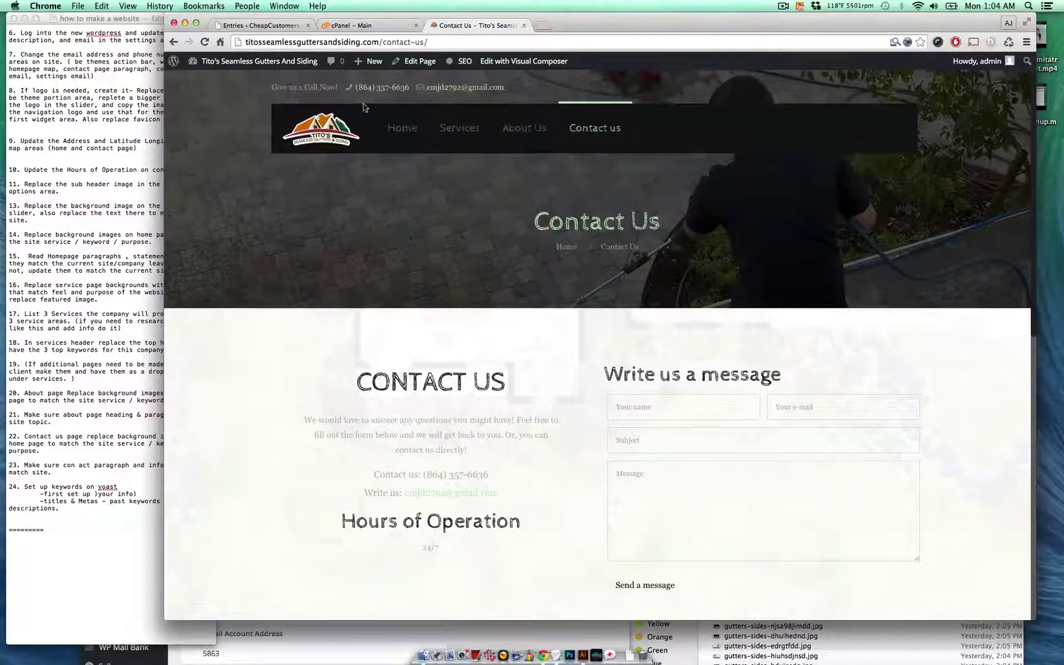
- Review the Contact Us map and footer links, then go to the Terms of Service page
{"action": "scroll", "coordinate": [486, 477], "scroll_direction": "down", "scroll_amount": 1}
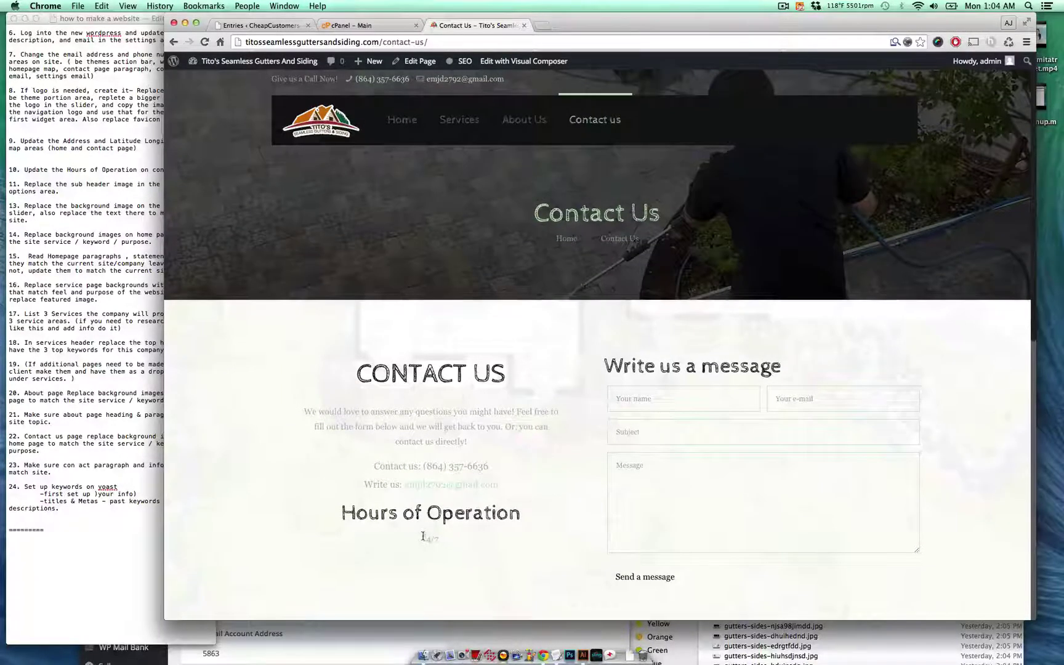
{"action": "scroll", "coordinate": [459, 539], "scroll_direction": "down", "scroll_amount": 10}
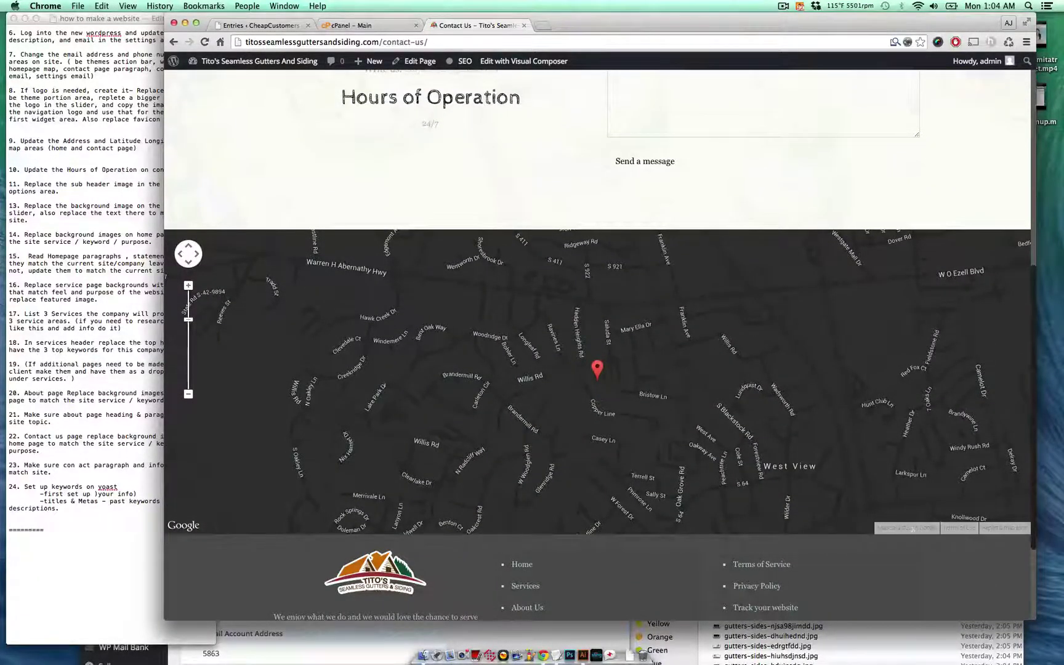
{"action": "scroll", "coordinate": [488, 512], "scroll_direction": "down", "scroll_amount": 3}
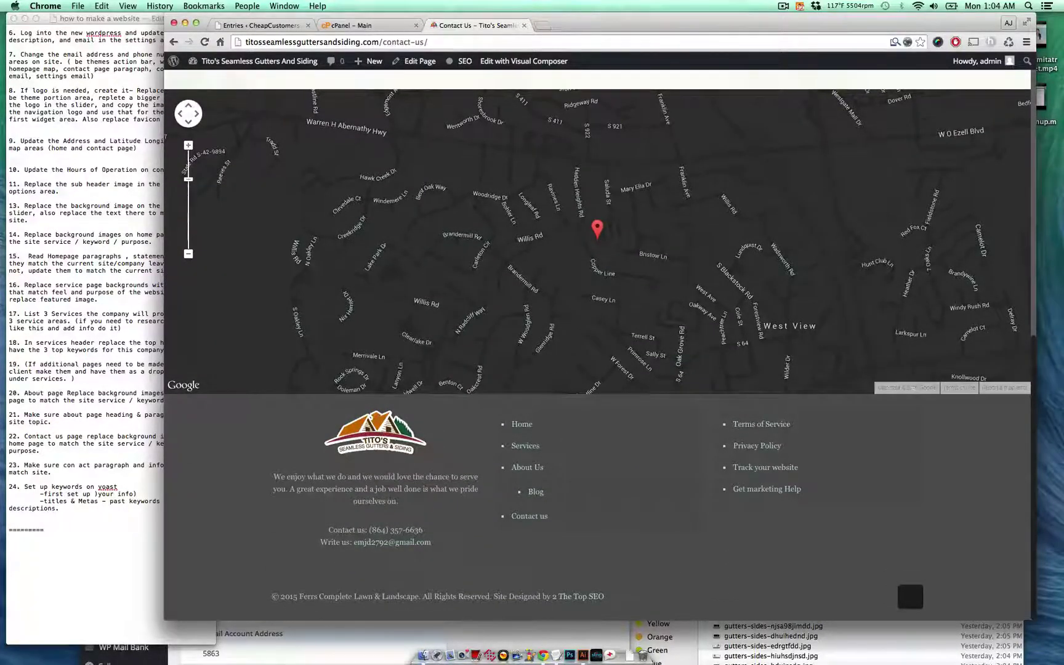
{"action": "left_click_drag", "start_coordinate": [274, 476], "coordinate": [390, 505]}
{"action": "left_click", "coordinate": [390, 505]}
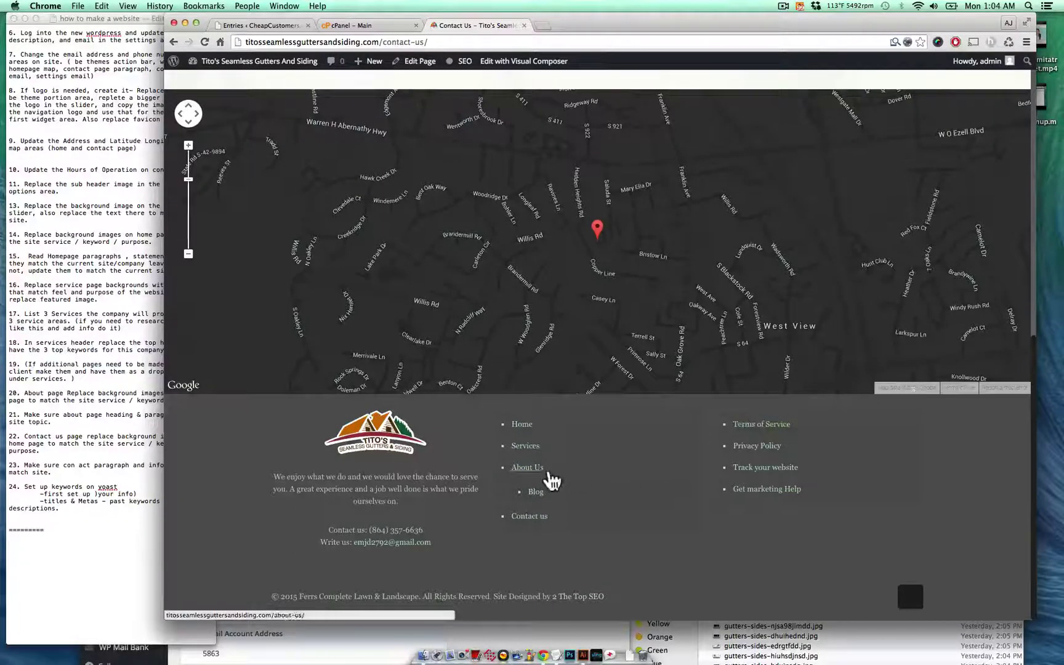
{"action": "left_click", "coordinate": [527, 467]}
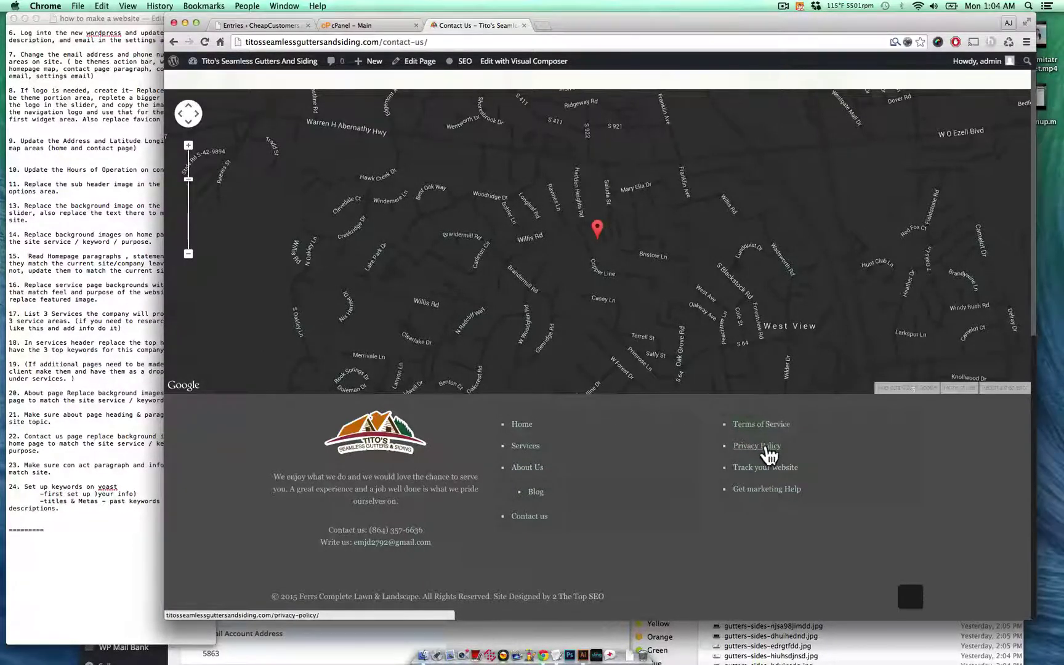
{"action": "left_click", "coordinate": [778, 425]}
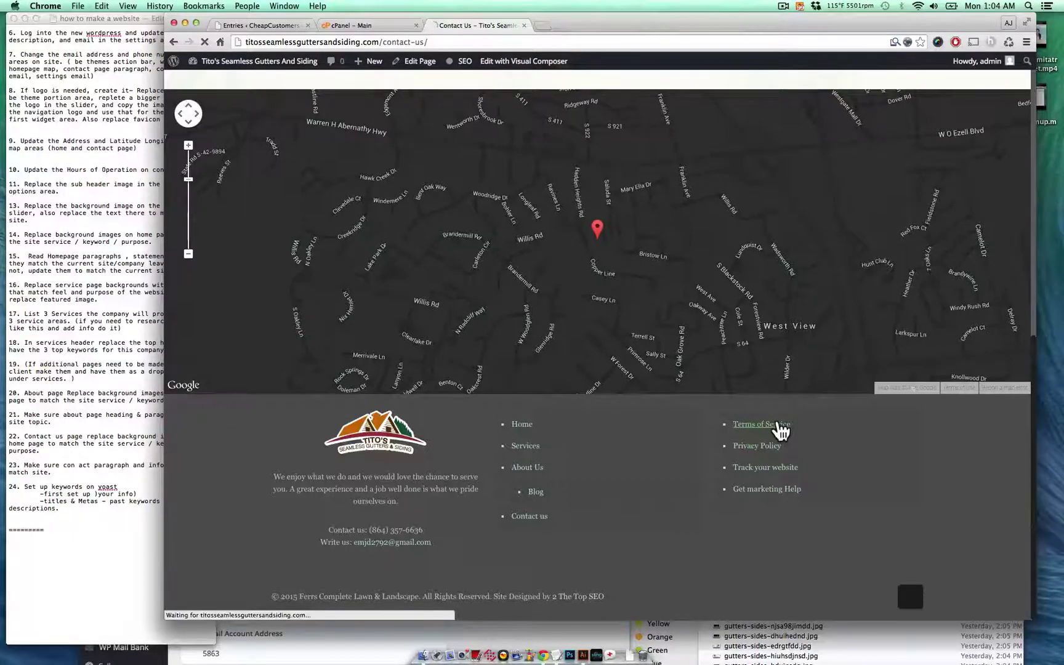
- Open the Privacy Policy page from the footer and scroll down to its footer
{"action": "scroll", "coordinate": [781, 431], "scroll_direction": "down", "scroll_amount": 15}
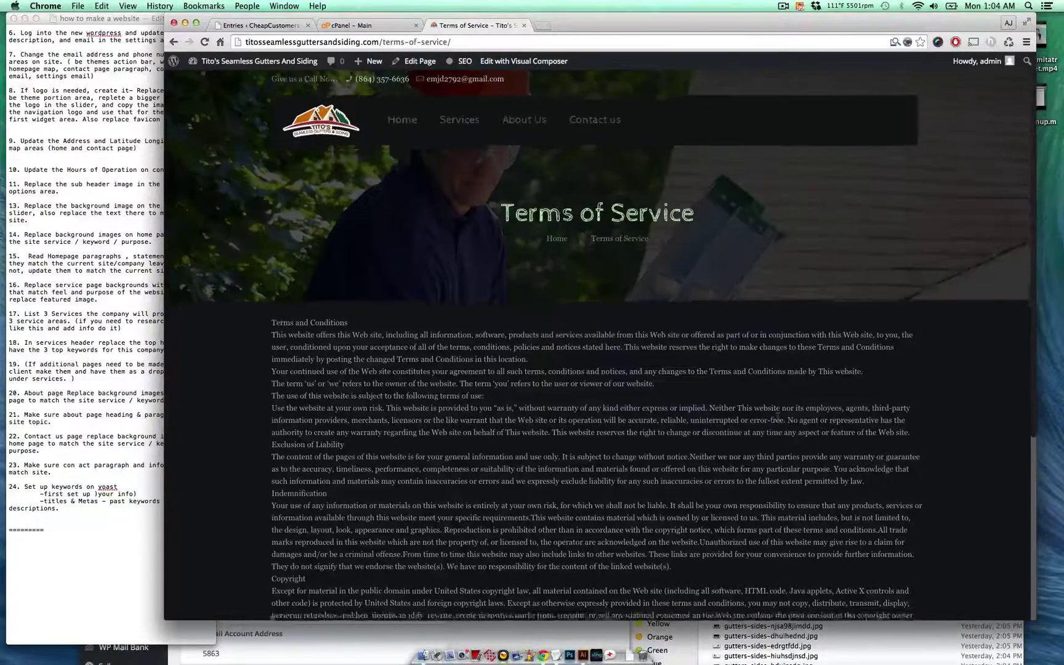
{"action": "left_click", "coordinate": [766, 438]}
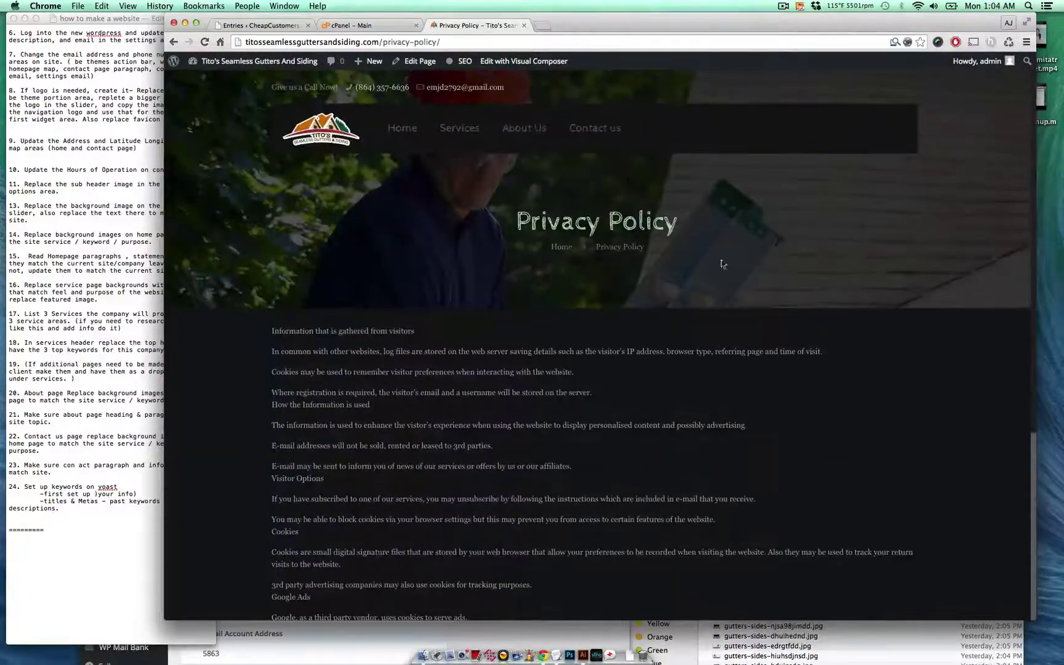
{"action": "scroll", "coordinate": [715, 419], "scroll_direction": "down", "scroll_amount": 10}
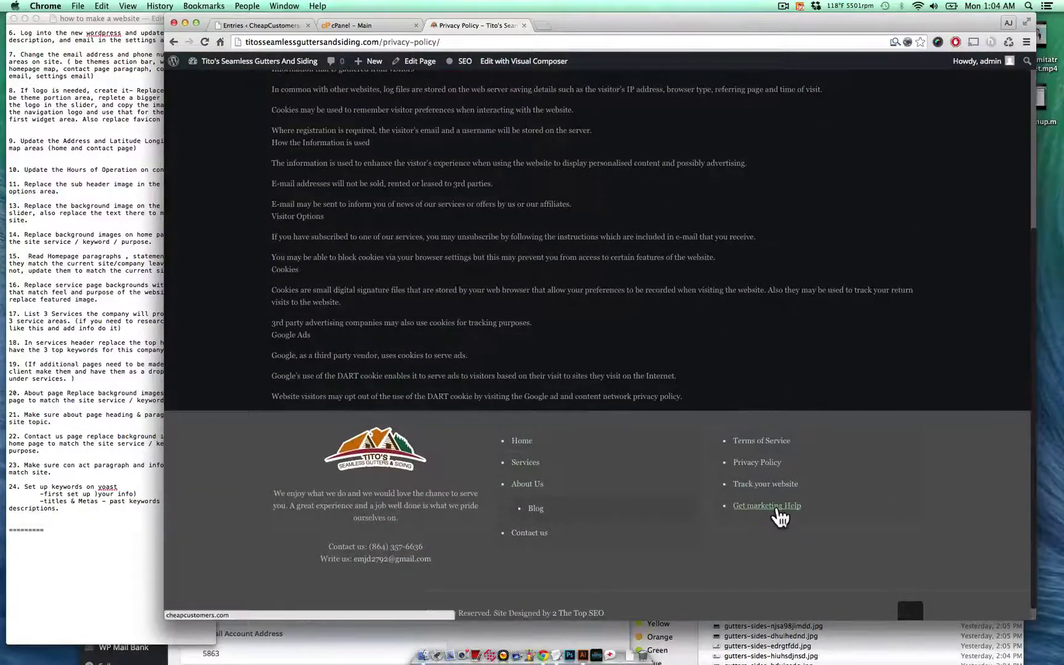
{"action": "scroll", "coordinate": [627, 544], "scroll_direction": "up", "scroll_amount": 5}
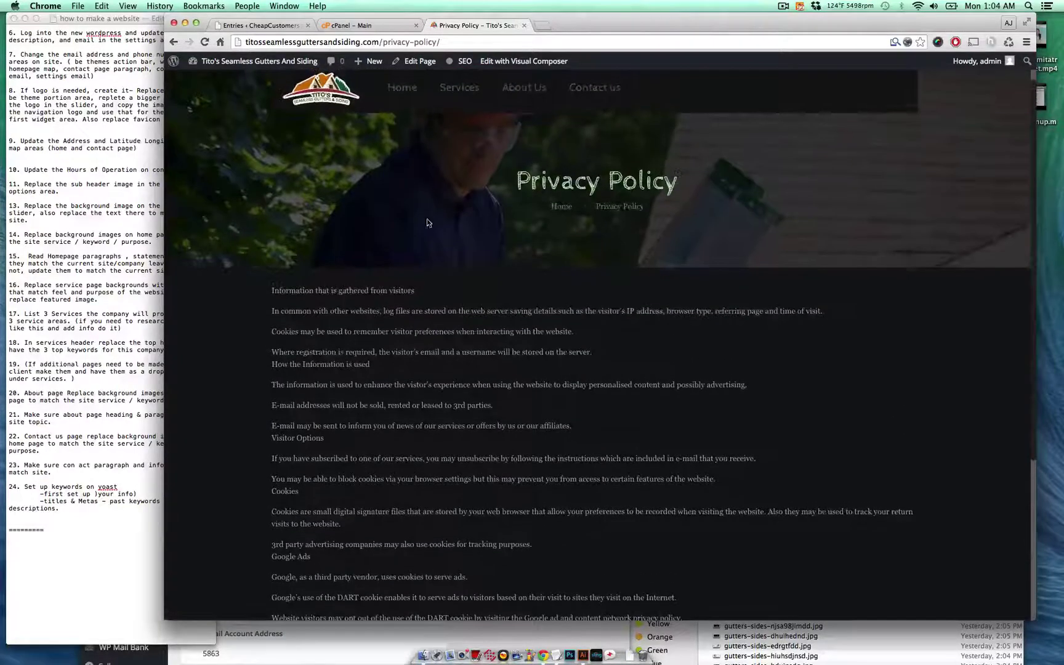
{"action": "scroll", "coordinate": [484, 450], "scroll_direction": "down", "scroll_amount": 5}
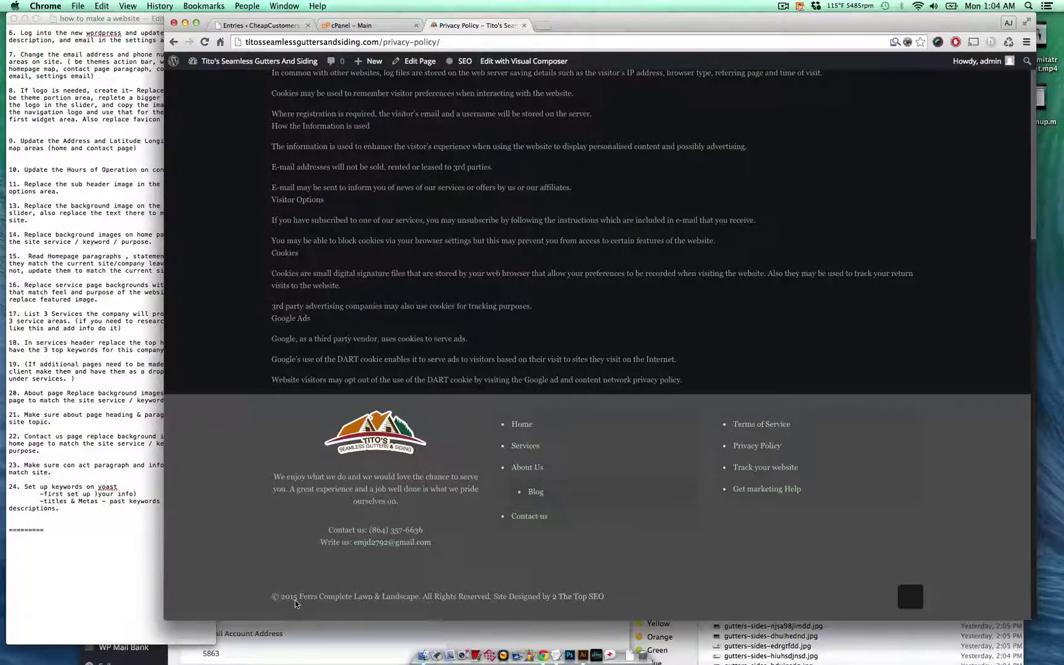
- Highlight the outdated 'Ferrs Complete Lawn & Landscape' copyright, then bring up the TextEdit notes
{"action": "left_click_drag", "start_coordinate": [311, 598], "coordinate": [379, 596]}
{"action": "left_click", "coordinate": [380, 596]}
{"action": "left_click_drag", "start_coordinate": [418, 596], "coordinate": [300, 595]}
{"action": "left_click", "coordinate": [300, 592]}
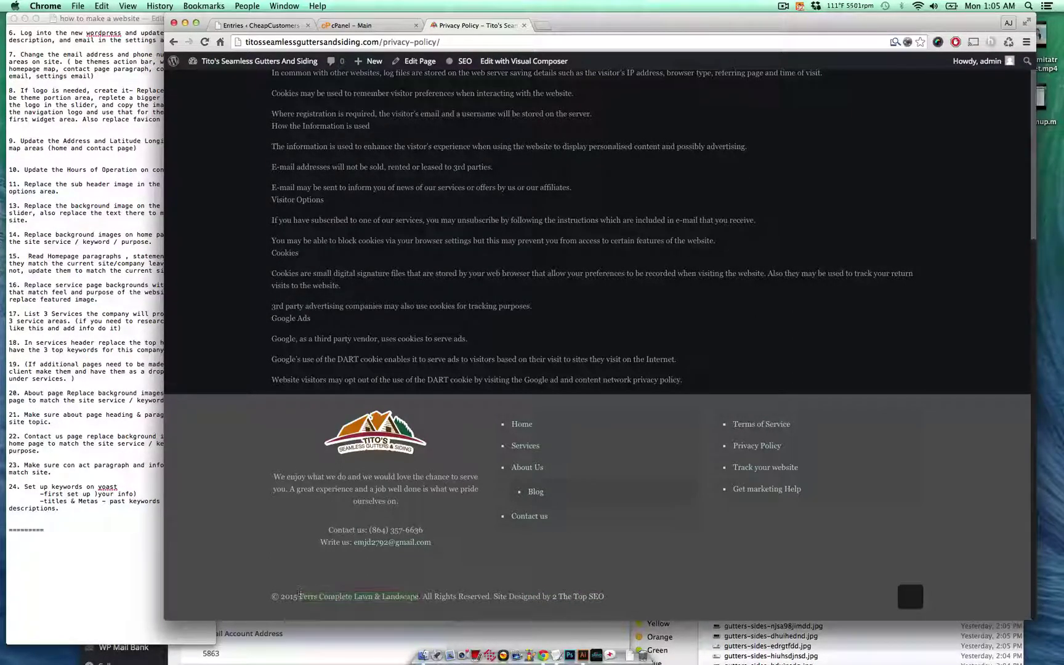
{"action": "left_click", "coordinate": [107, 461]}
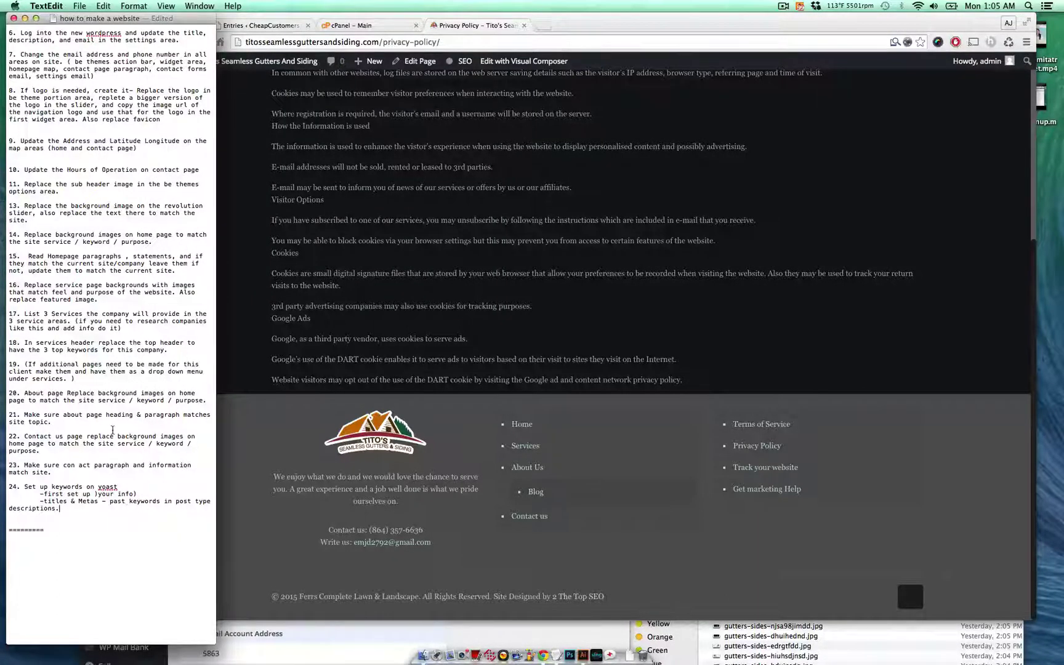
- Add checklist item 25, 'Update site footer information in be themes options area', and return to Chrome
{"action": "key", "text": "Return"}
{"action": "key", "text": "Return"}
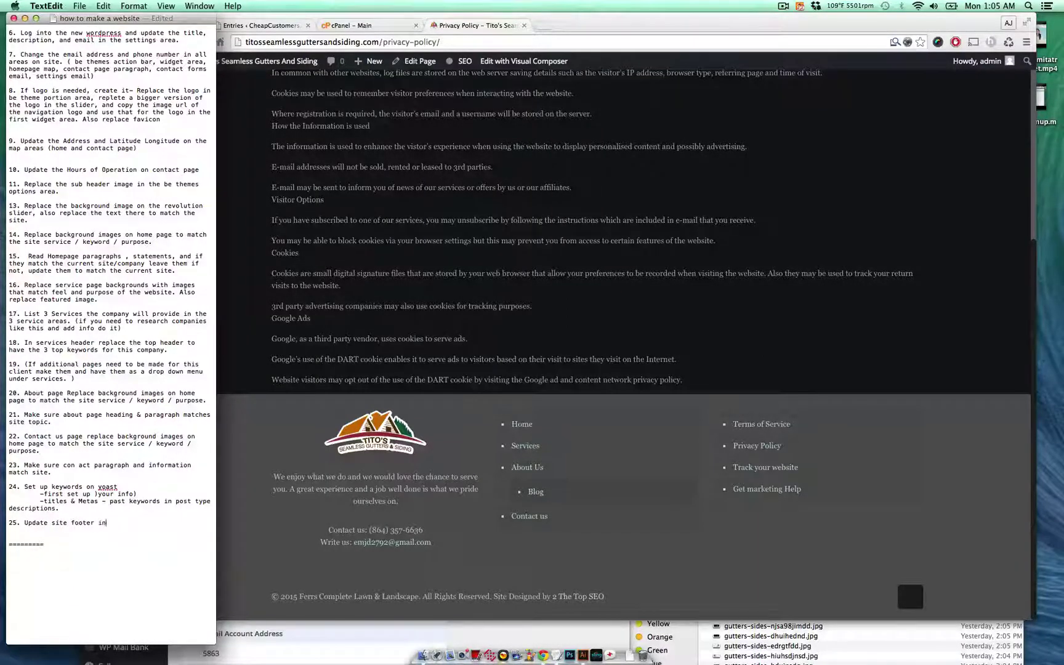
{"action": "type", "text": "be th"}
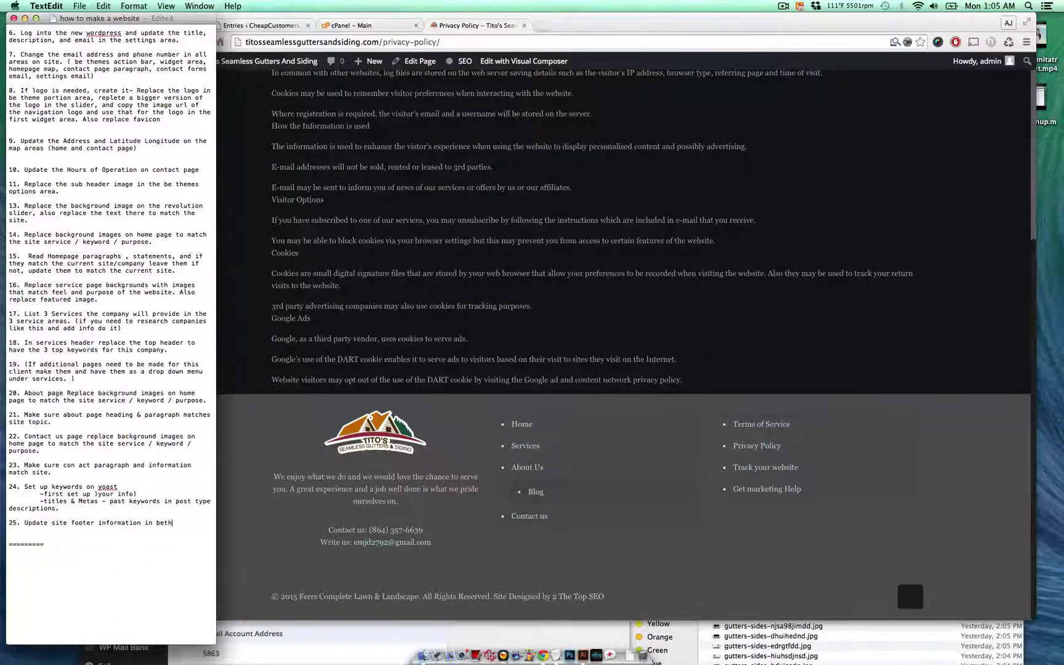
{"action": "type", "text": "emes options area"}
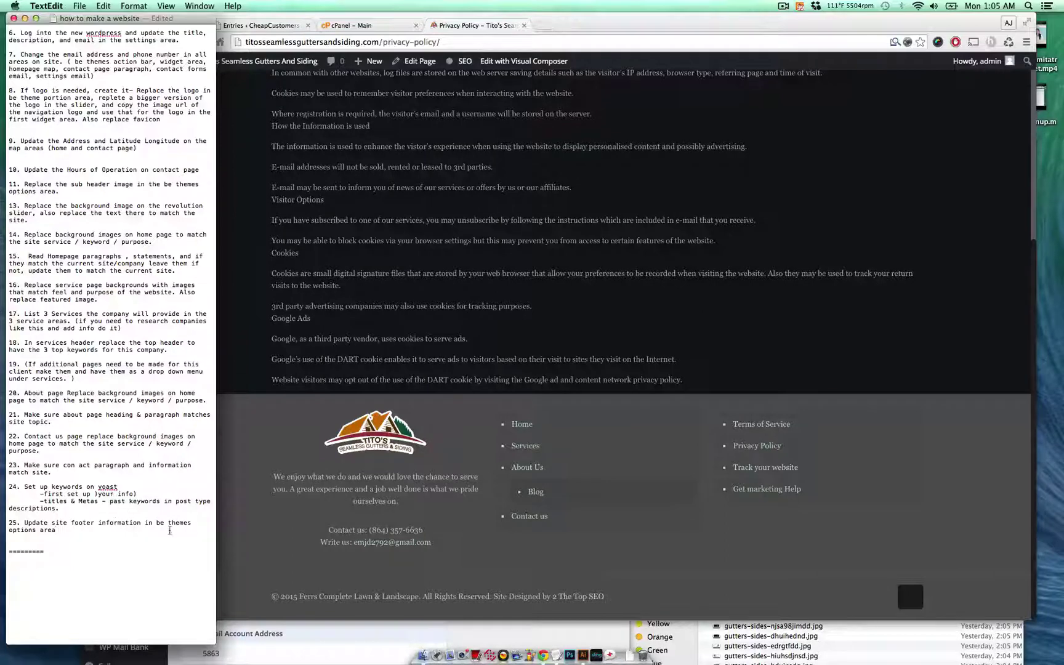
{"action": "left_click", "coordinate": [261, 459]}
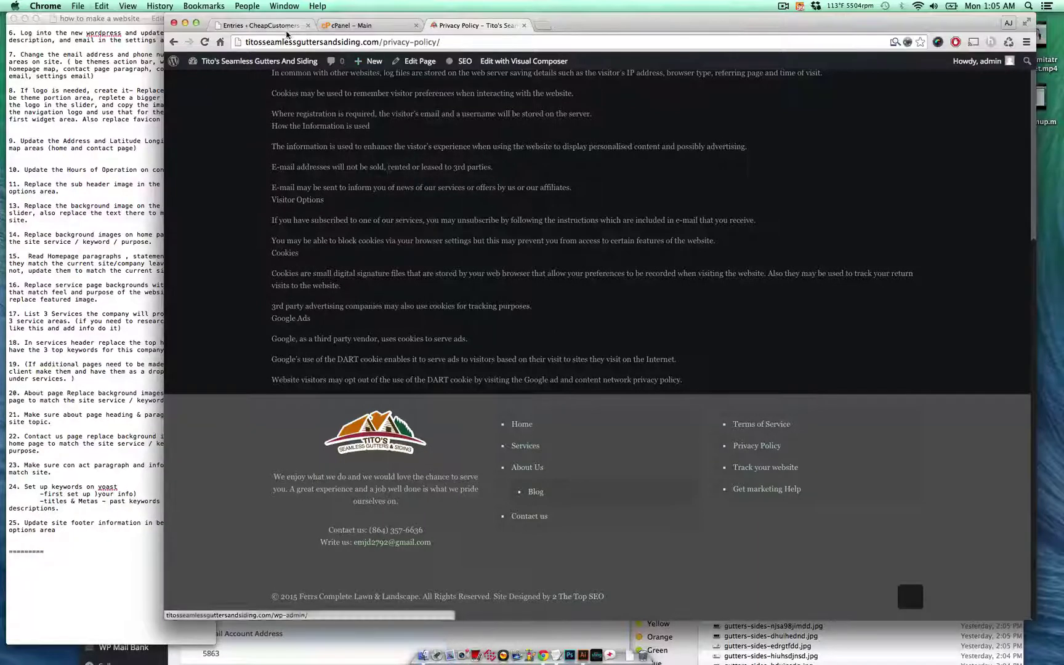
- Go from the Privacy Policy tab to the admin dashboard and load BeTheme Options
{"action": "left_click", "coordinate": [264, 25]}
{"action": "left_click", "coordinate": [439, 26]}
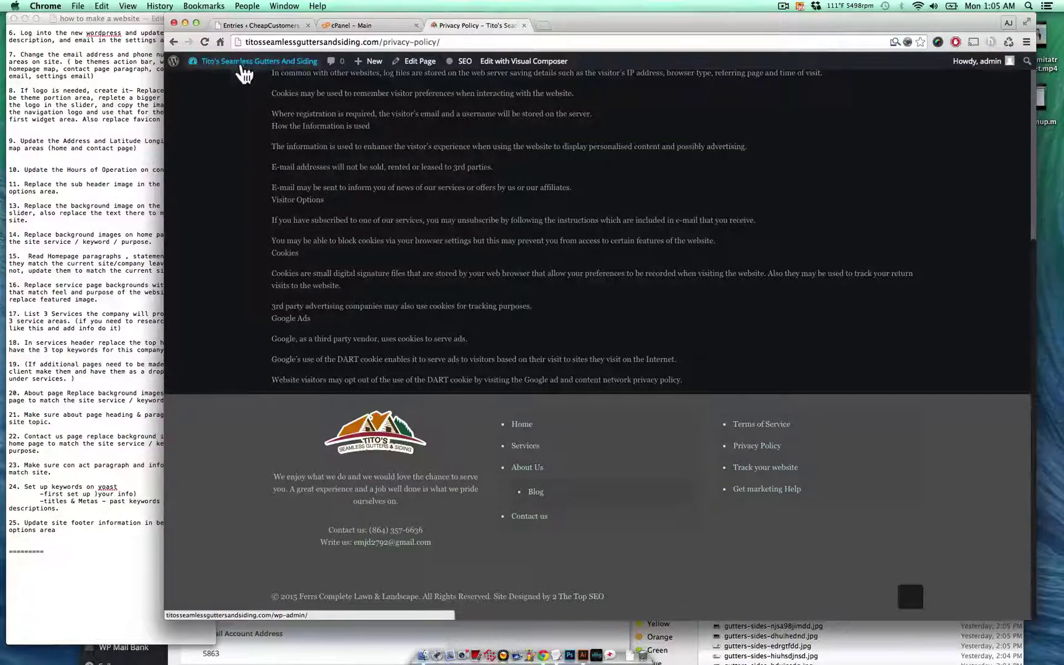
{"action": "left_click", "coordinate": [230, 83]}
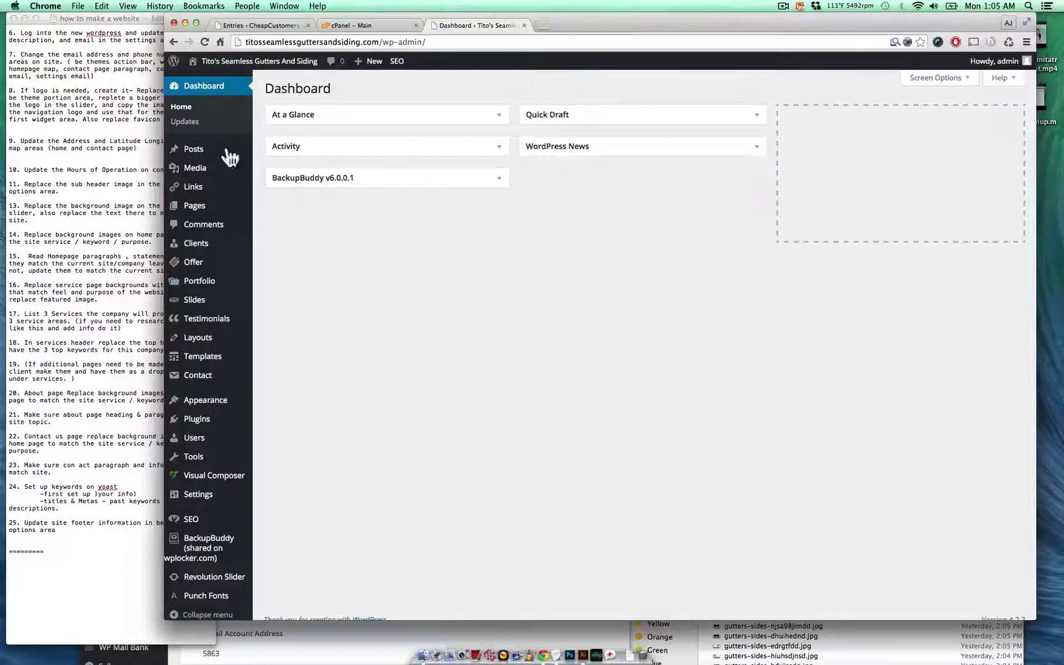
{"action": "mouse_move", "coordinate": [233, 406]}
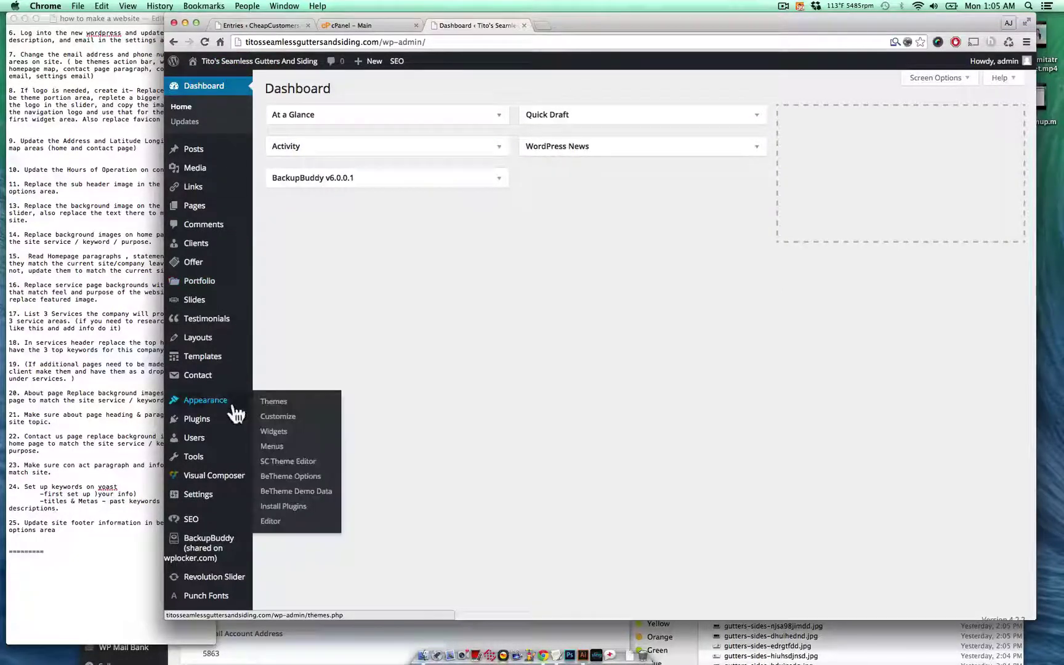
{"action": "left_click", "coordinate": [293, 463]}
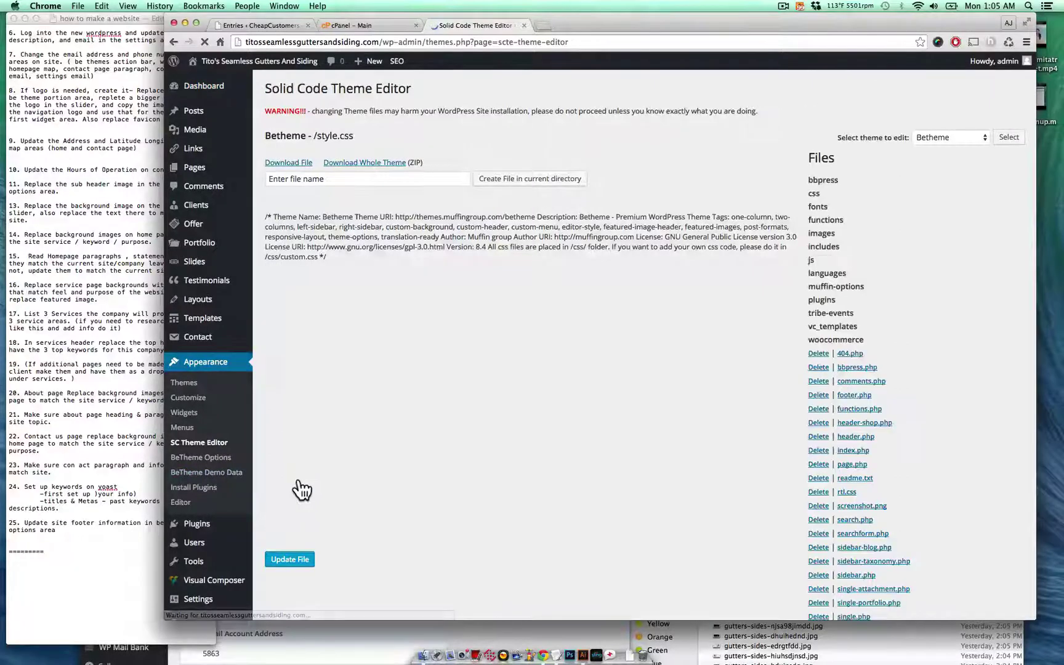
{"action": "left_click", "coordinate": [227, 459]}
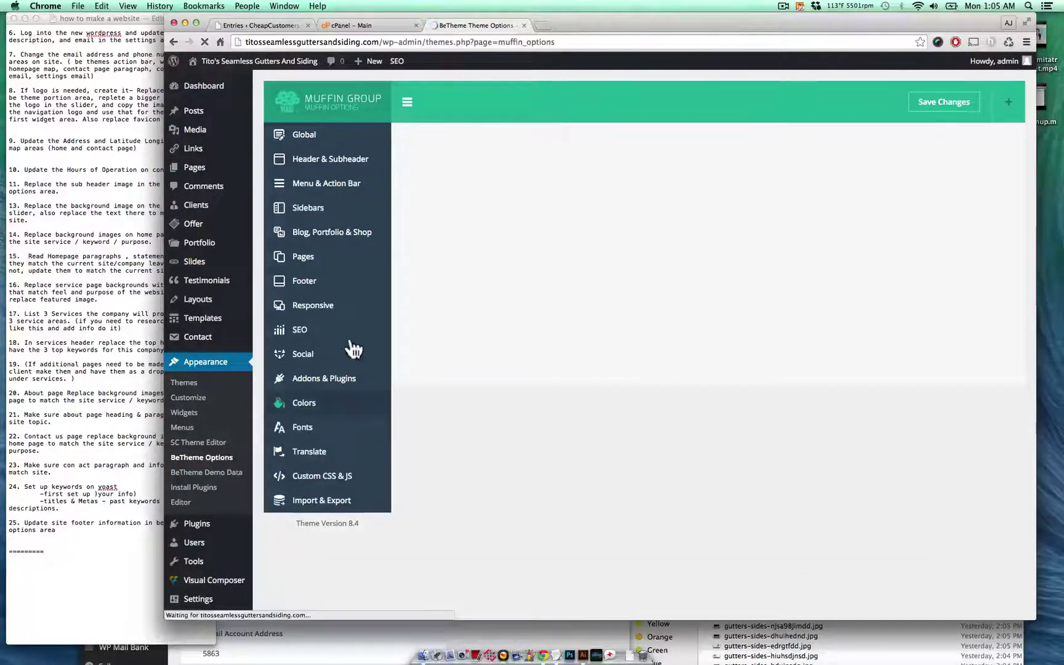
- In Footer > General, replace the copyright company name with 'Tito's Seamless Gutters and Siding.' and save
{"action": "left_click", "coordinate": [336, 377]}
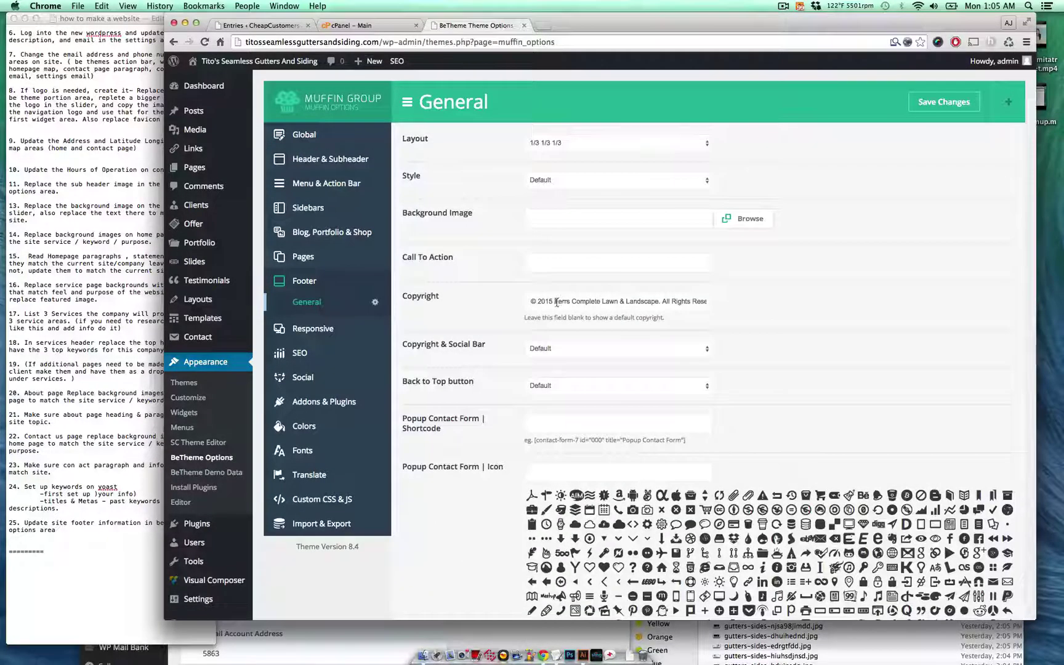
{"action": "left_click_drag", "start_coordinate": [554, 301], "coordinate": [658, 300]}
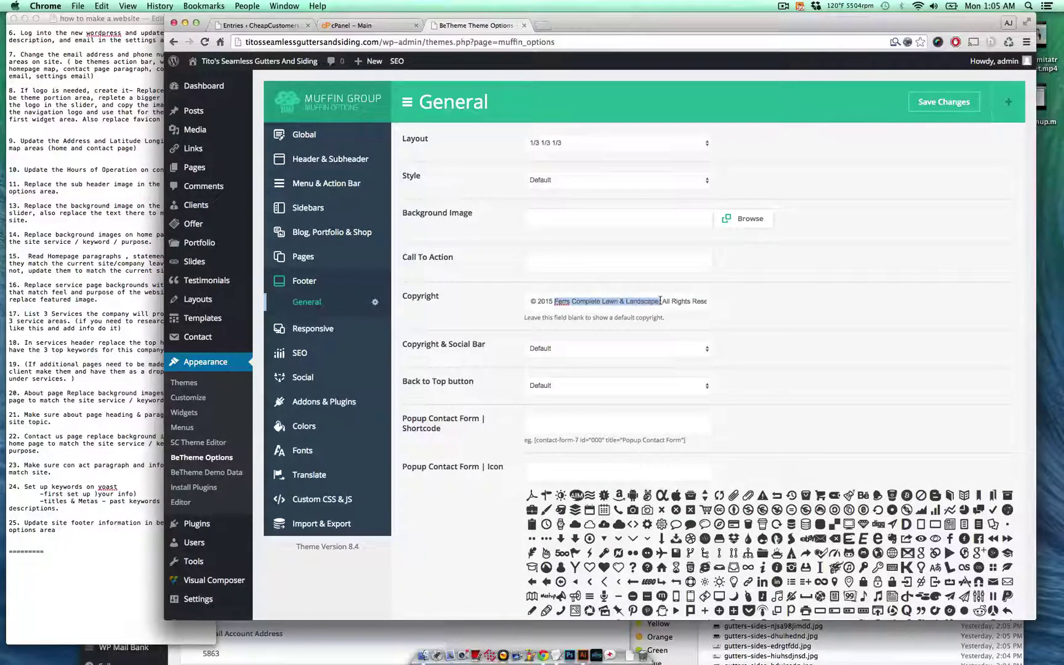
{"action": "type", "text": "Tito's Se"}
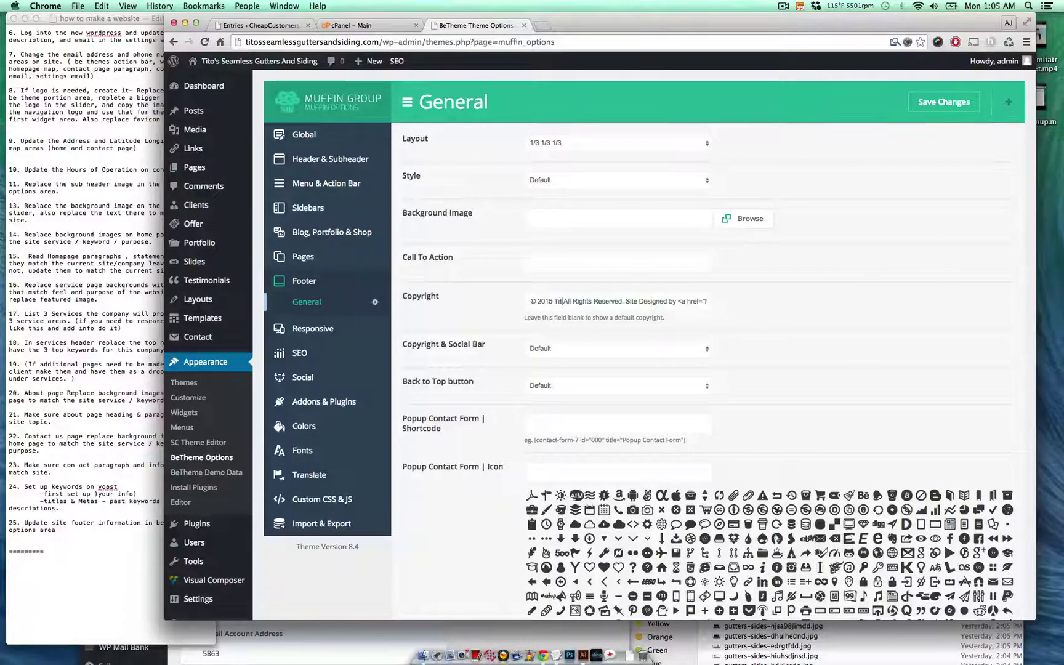
{"action": "type", "text": "amless G"}
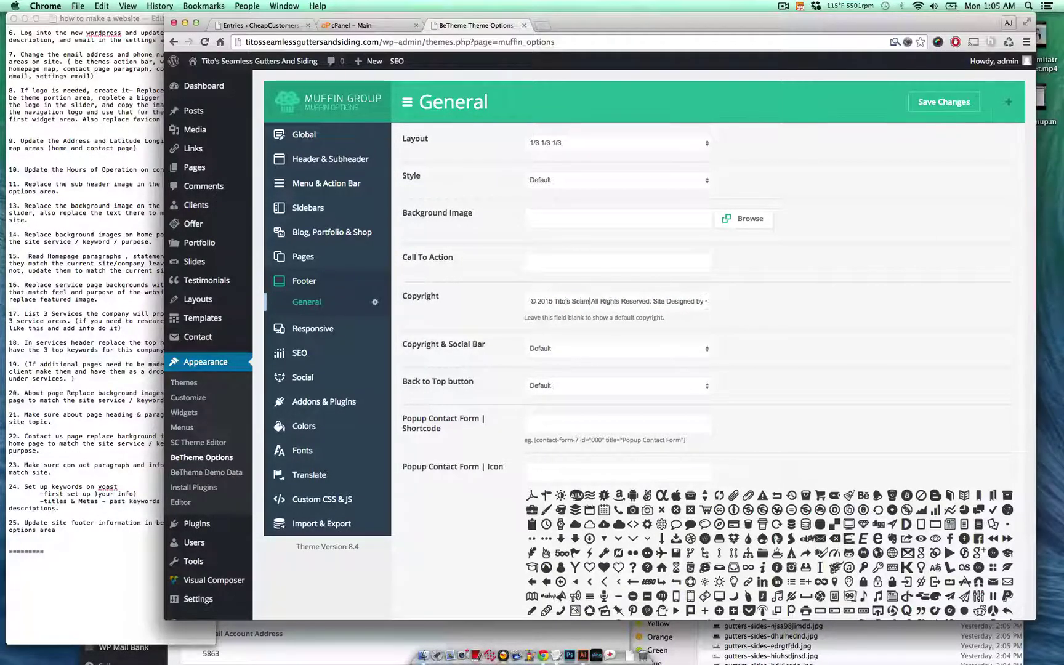
{"action": "type", "text": "utter"}
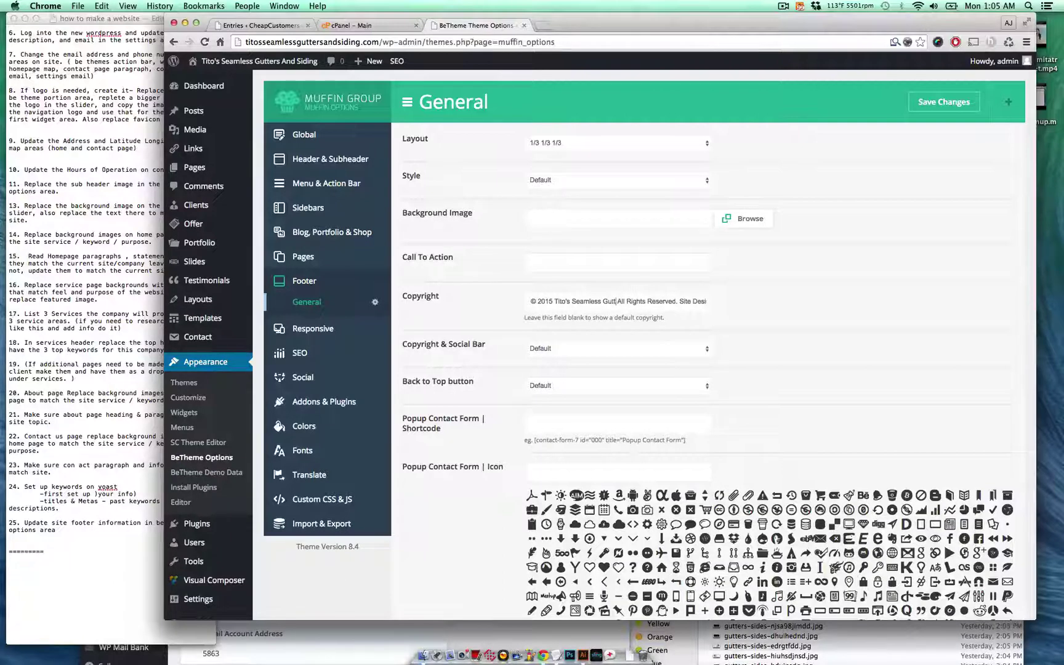
{"action": "type", "text": "s and Siding."}
{"action": "scroll", "coordinate": [730, 391], "scroll_direction": "down", "scroll_amount": 5}
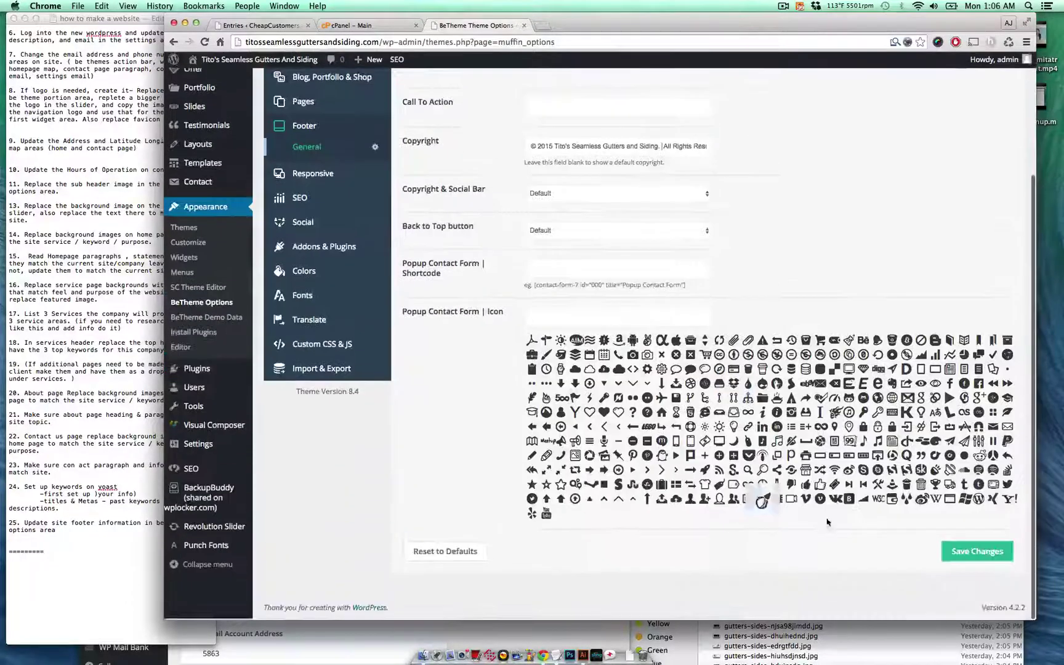
{"action": "left_click", "coordinate": [974, 554]}
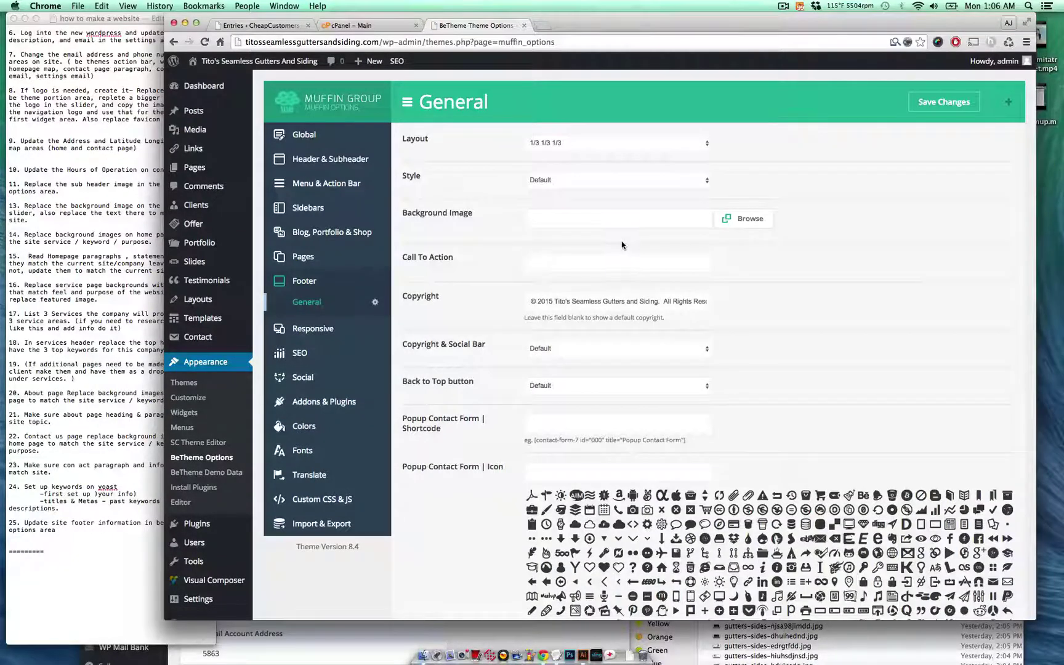
- In Social > General, edit the Facebook and Google + link fields and save
{"action": "left_click", "coordinate": [338, 378]}
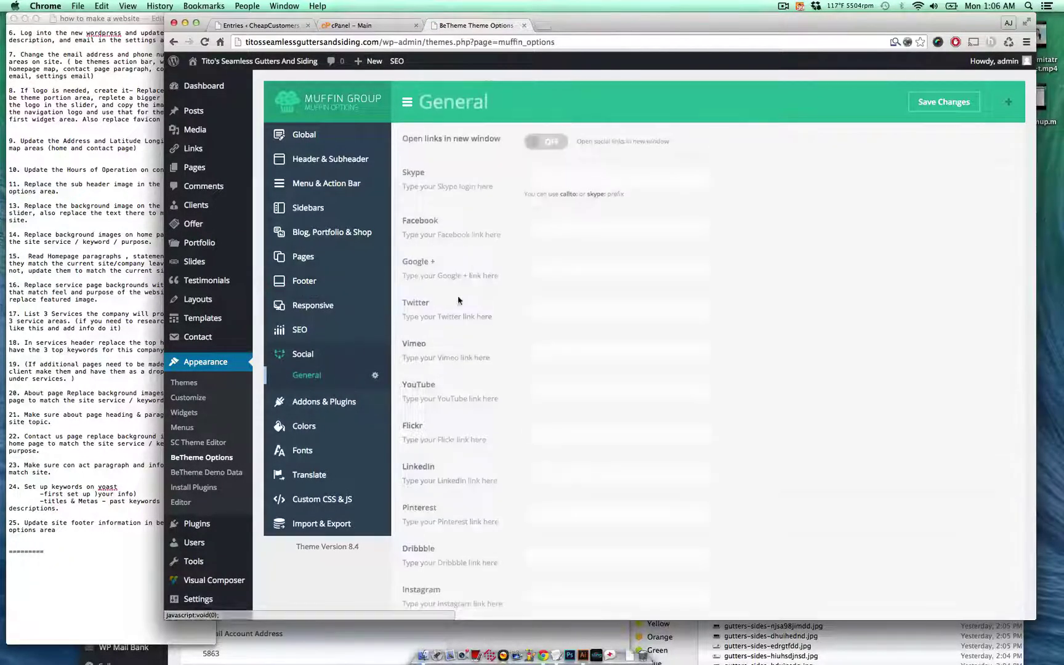
{"action": "left_click", "coordinate": [562, 229]}
{"action": "type", "text": "#"}
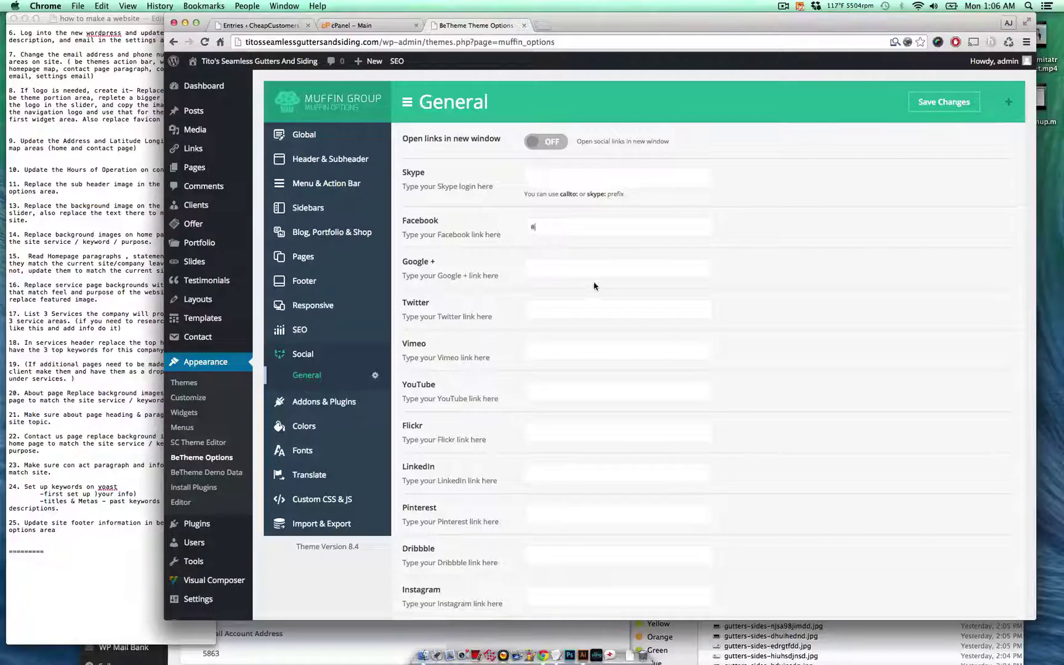
{"action": "left_click", "coordinate": [607, 266]}
{"action": "left_click", "coordinate": [930, 103]}
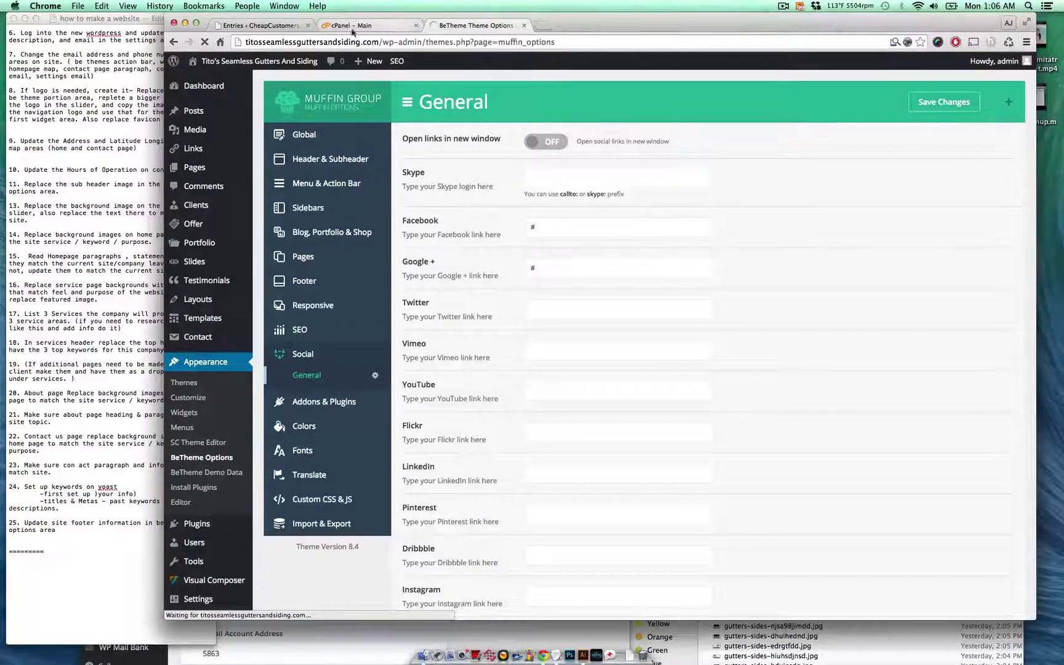
- Preview the live site in a new tab and scroll down to its footer
{"action": "left_click", "coordinate": [259, 61], "text": "super"}
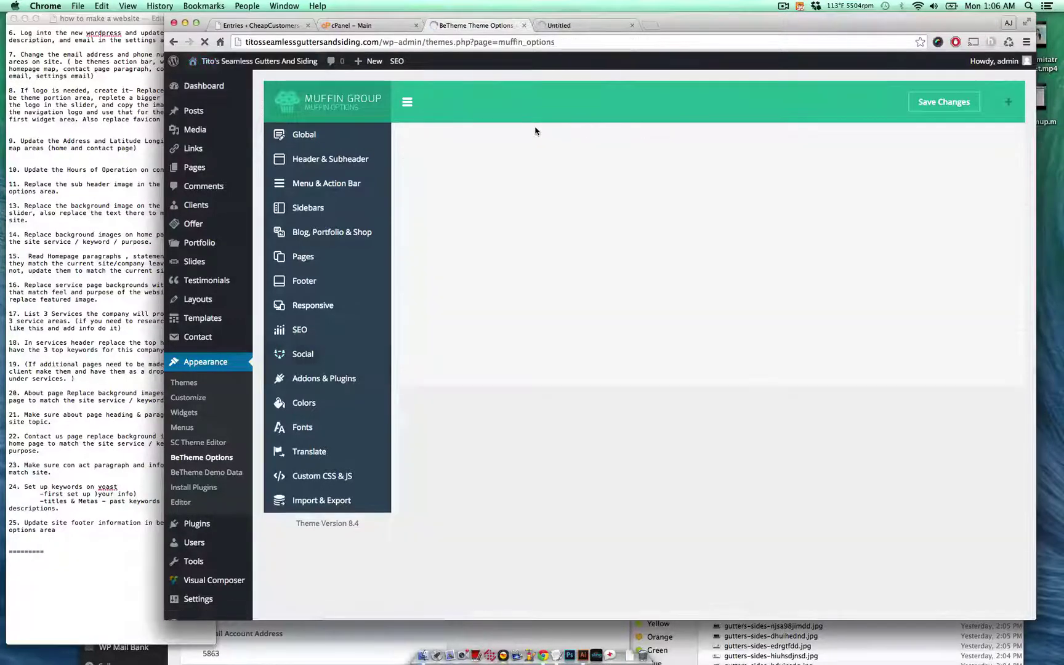
{"action": "left_click", "coordinate": [569, 25]}
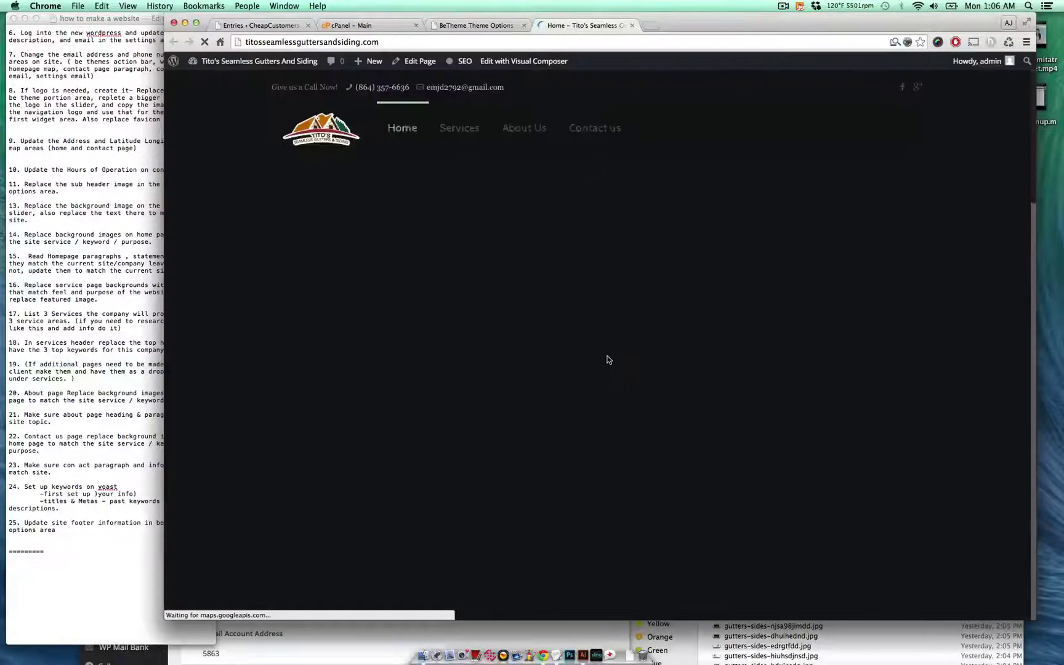
{"action": "scroll", "coordinate": [606, 359], "scroll_direction": "down", "scroll_amount": 15}
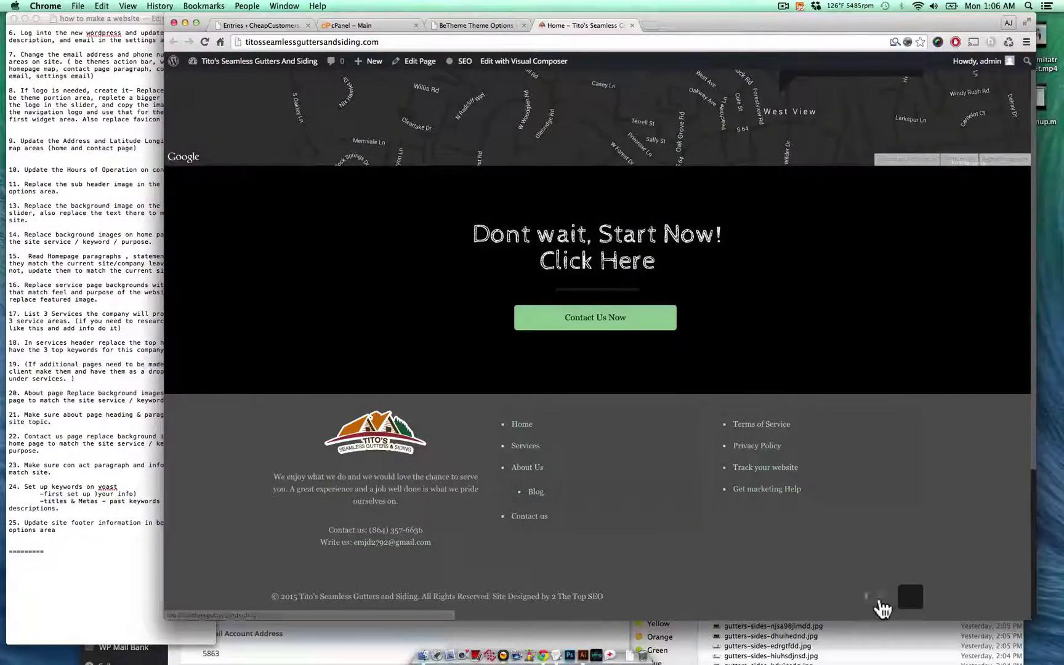
- Delete the '#' from the social link field, save again, and bring TextEdit forward
{"action": "left_click", "coordinate": [495, 23]}
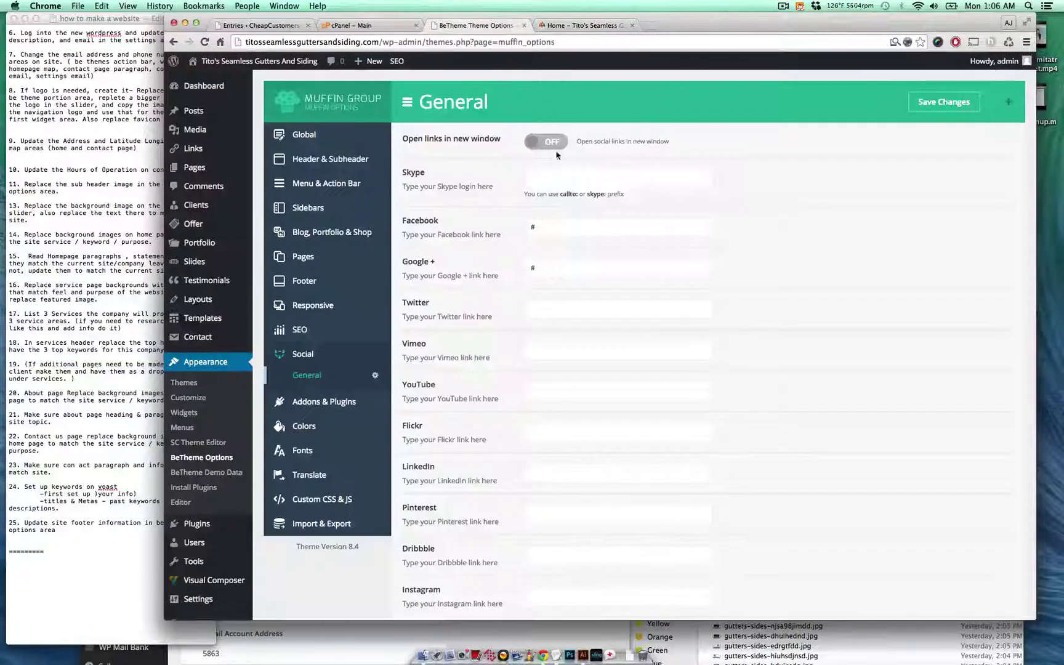
{"action": "left_click", "coordinate": [558, 227]}
{"action": "key", "text": "BackSpace"}
{"action": "left_click", "coordinate": [943, 104]}
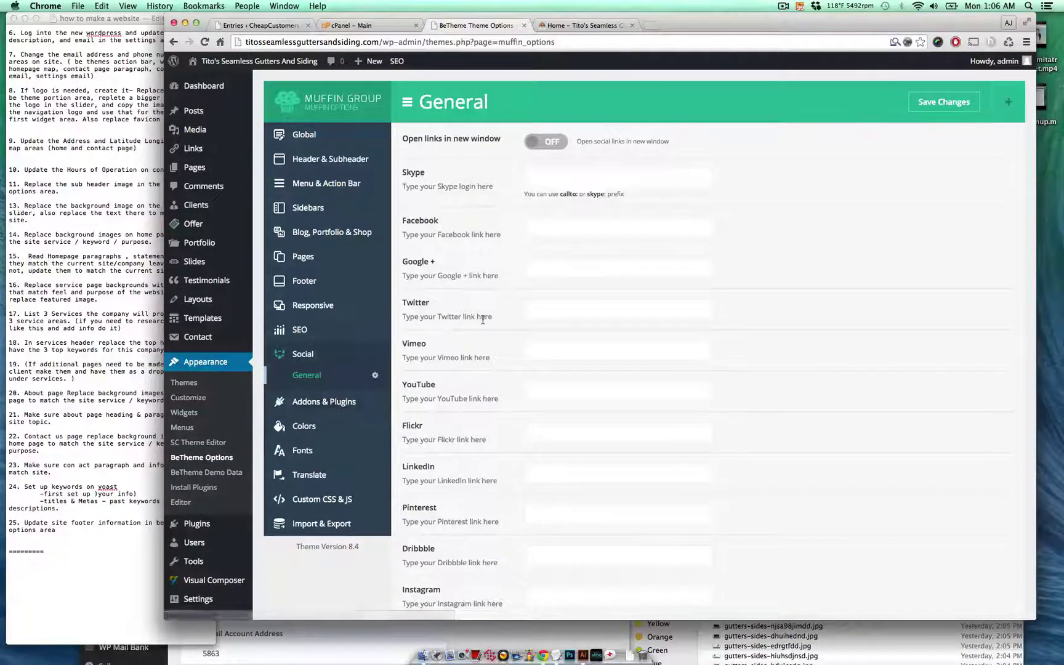
{"action": "left_click", "coordinate": [142, 493]}
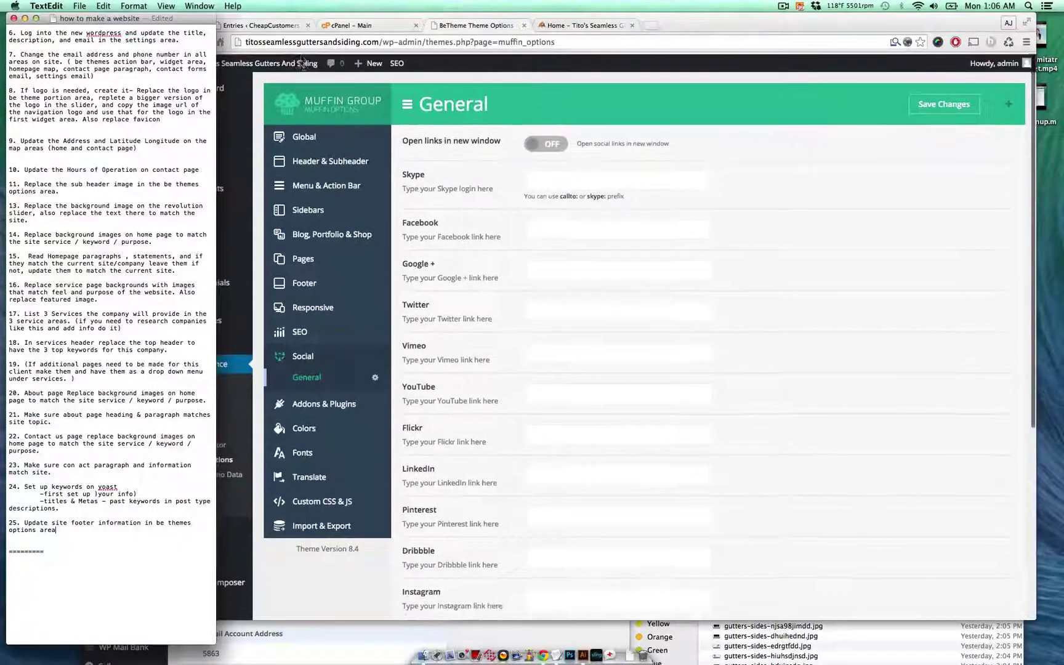
- Return to the WordPress admin in Chrome and visit the live site
{"action": "left_click", "coordinate": [355, 102]}
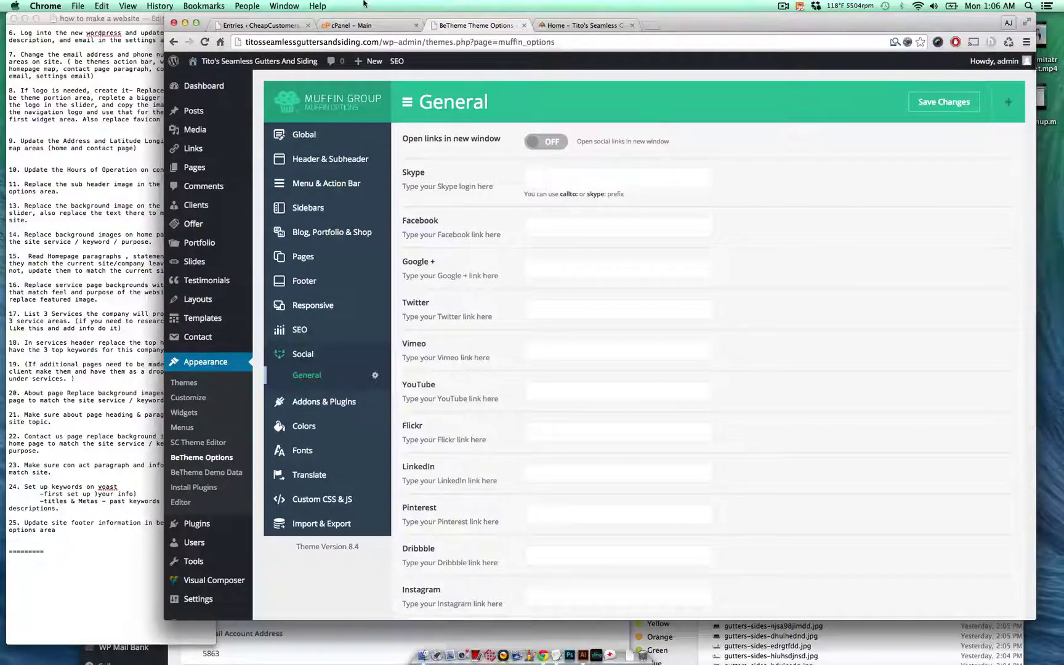
{"action": "left_click", "coordinate": [289, 62]}
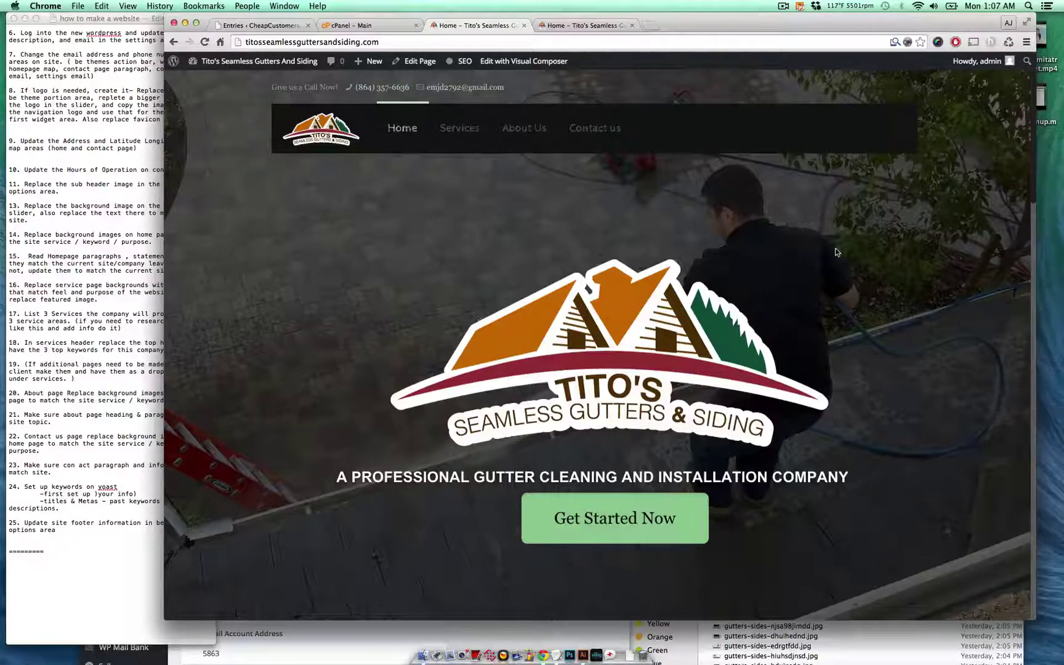
- Scroll to the live footer to confirm the '© 2015 Tito's Seamless Gutters and Siding' copyright
{"action": "scroll", "coordinate": [776, 315], "scroll_direction": "down", "scroll_amount": 3}
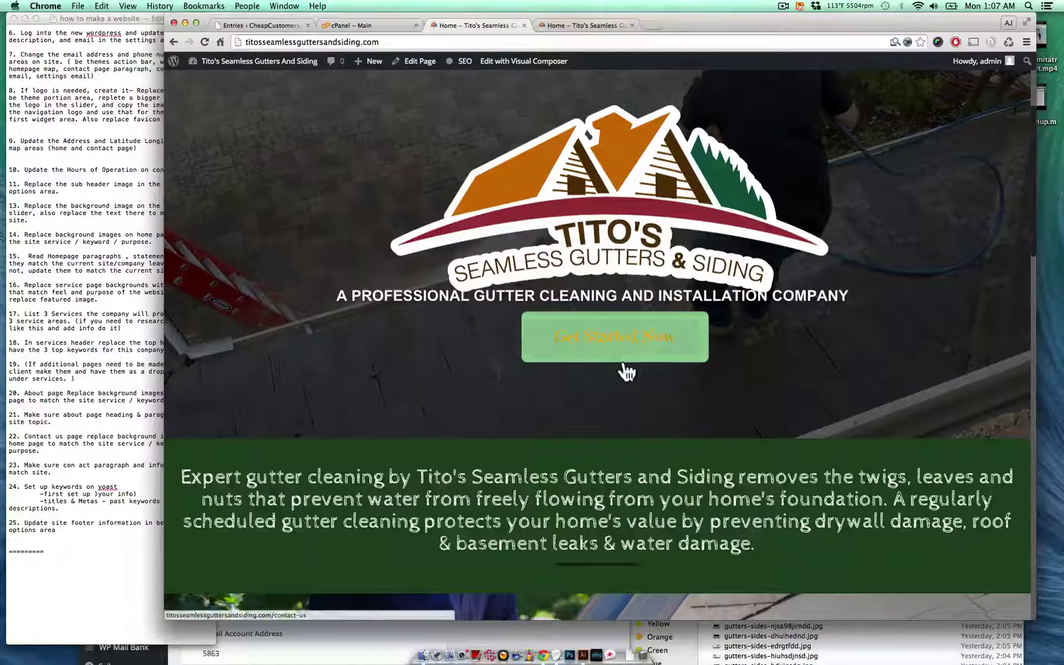
{"action": "scroll", "coordinate": [623, 370], "scroll_direction": "up", "scroll_amount": 3}
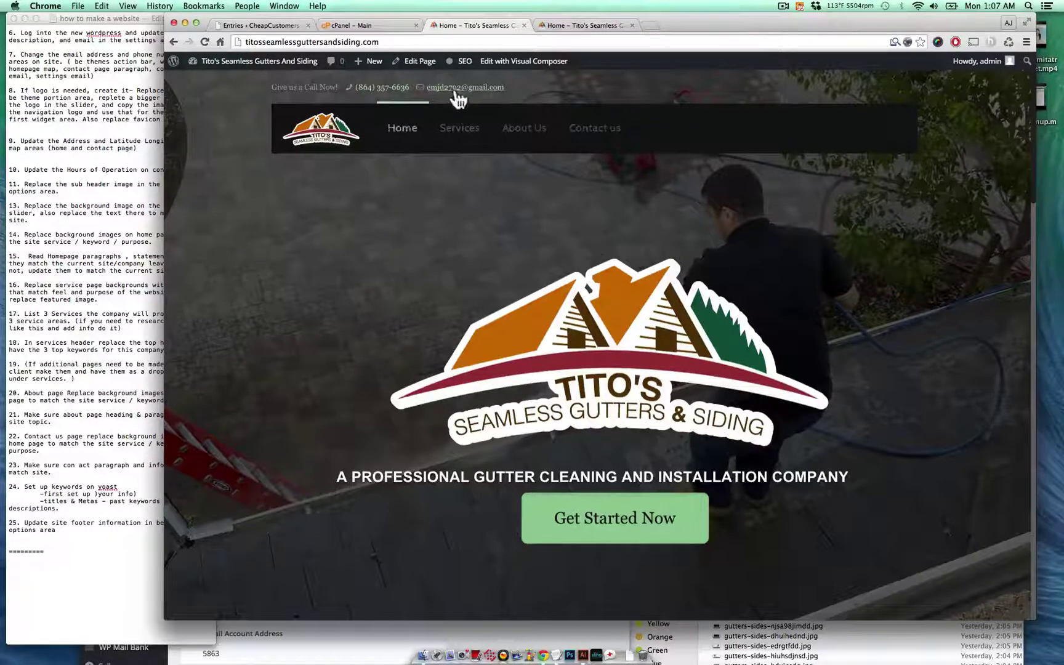
{"action": "scroll", "coordinate": [429, 245], "scroll_direction": "down", "scroll_amount": 20}
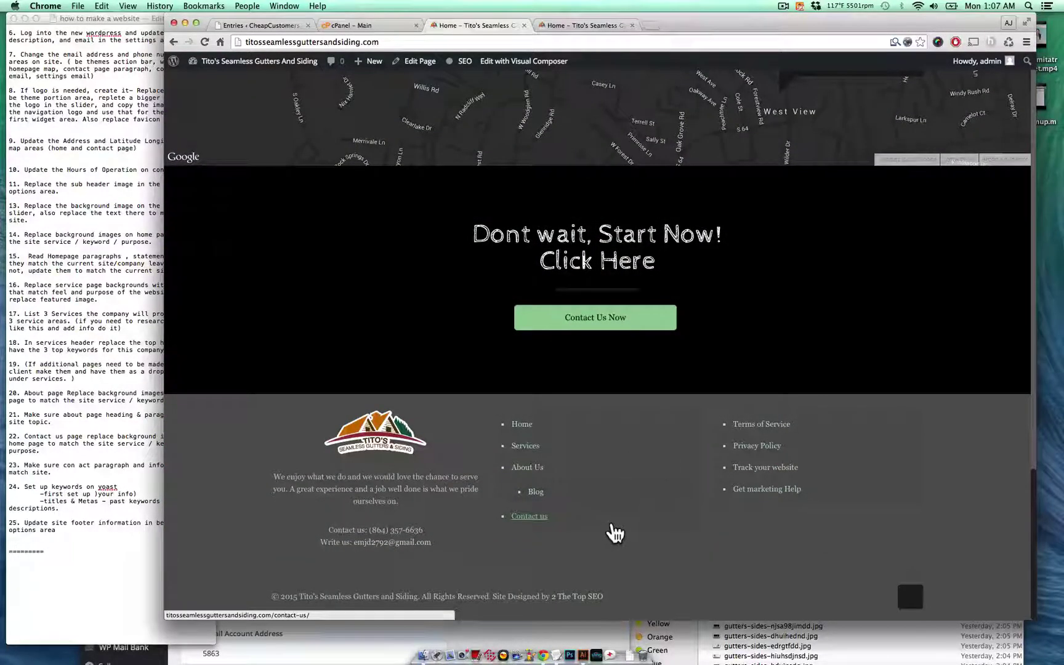
{"action": "left_click", "coordinate": [784, 7]}
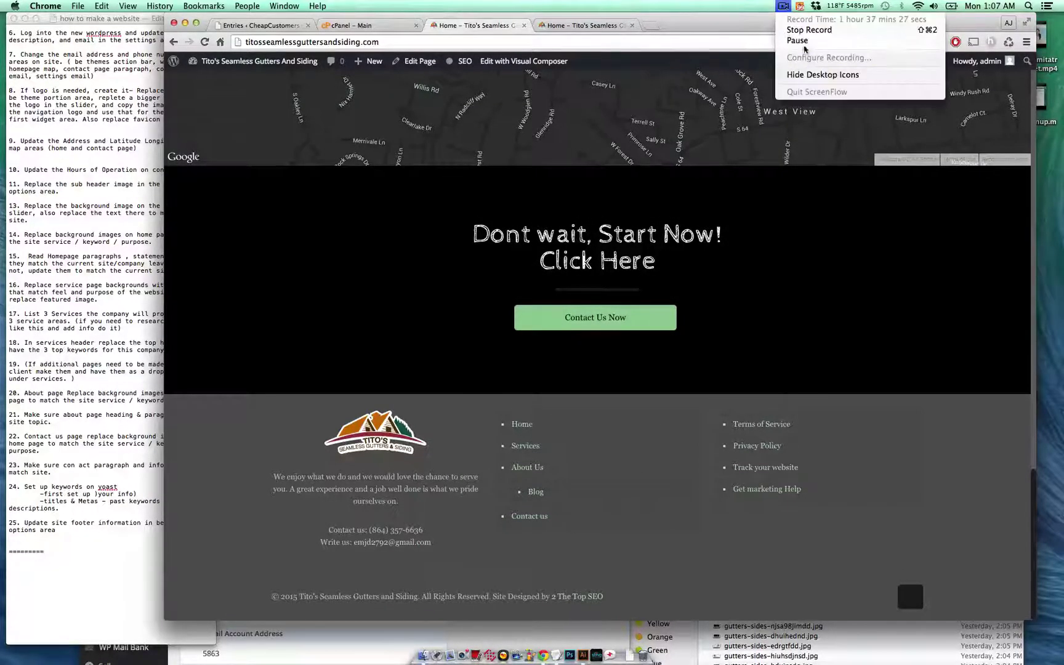